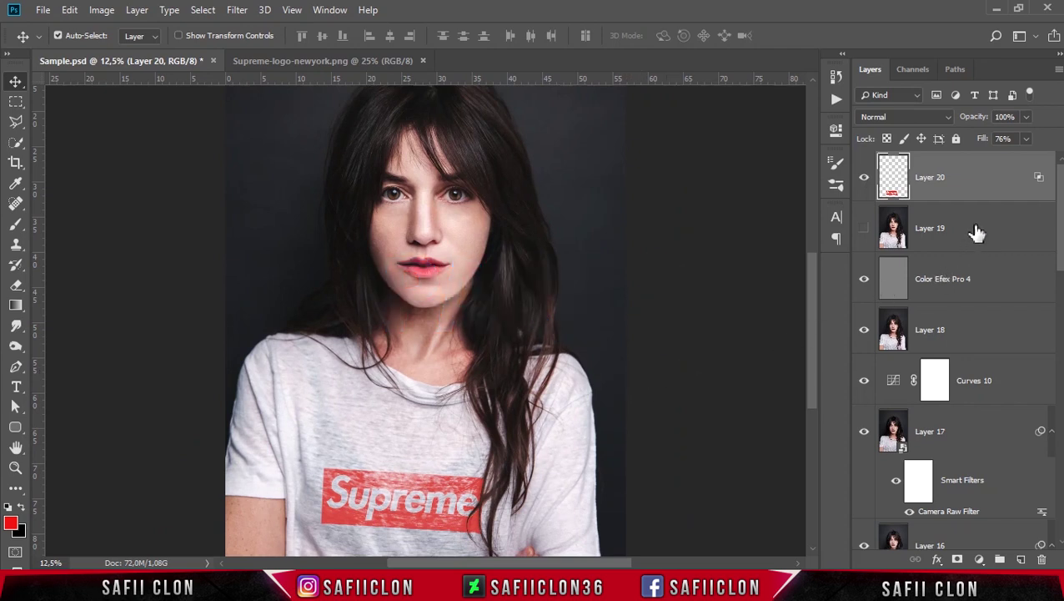
- Duplicate the original portrait Layer 0 and move the copy to the top of the stack
left_click(991, 192)
left_click_drag(1061, 226, 1061, 484)
left_click(972, 522)
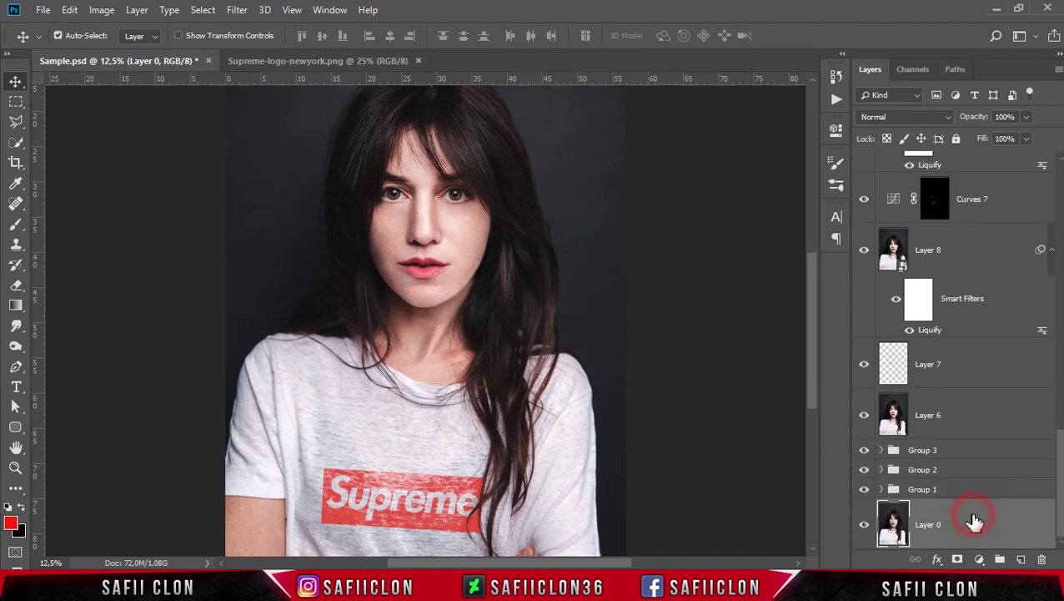
key("ctrl+j")
left_click_drag(972, 518, 945, 115)
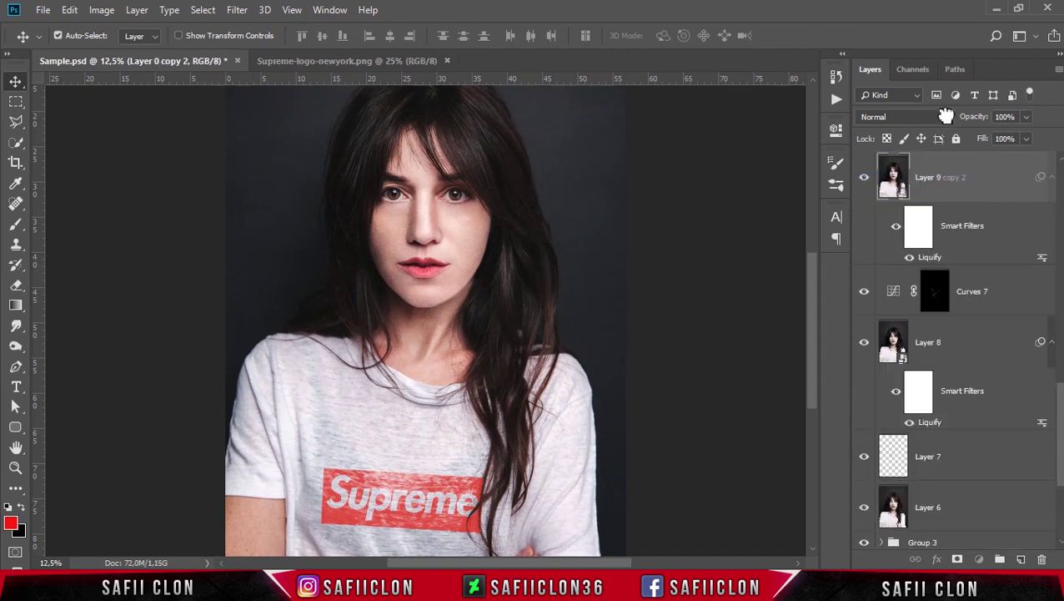
left_click_drag(945, 115, 956, 202)
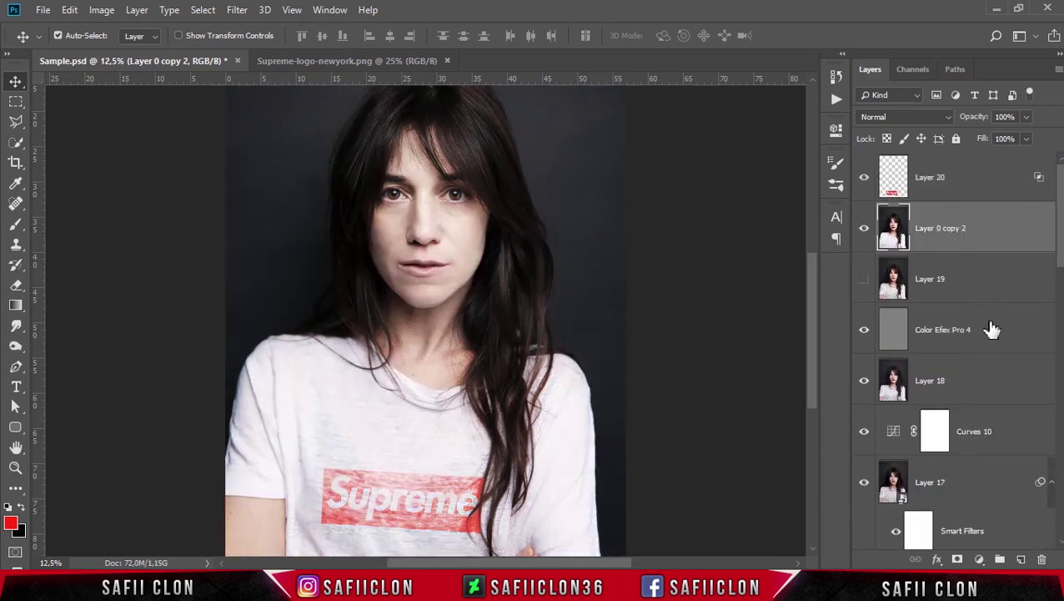
- Hide the Layer 0 copy and Supreme logo, then stamp visible layers into Layer 21 above Layer 19
left_click(991, 328)
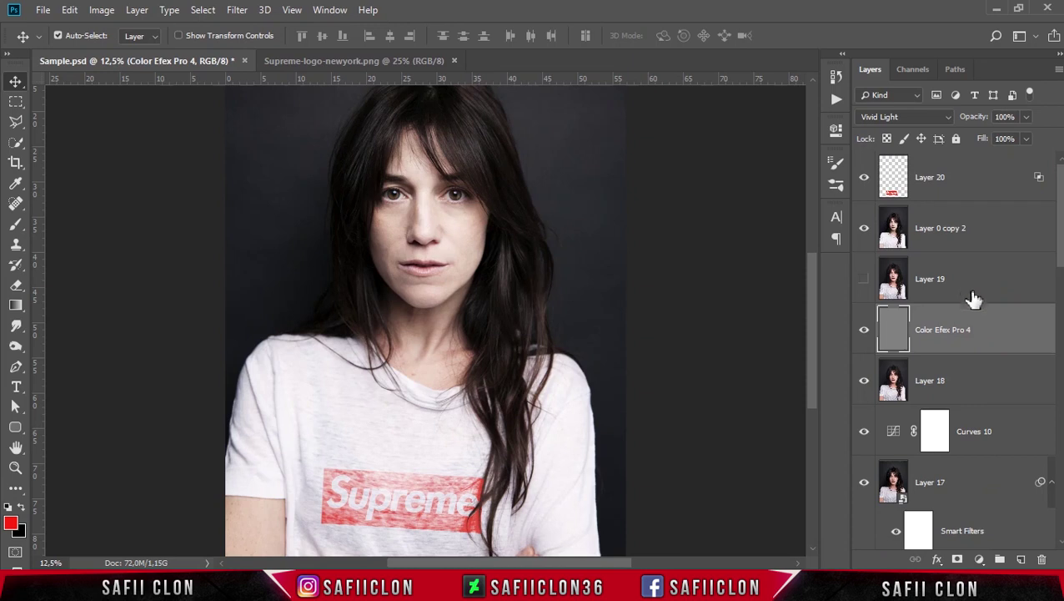
left_click(864, 228)
left_click(864, 176)
key("ctrl+shift+alt+e")
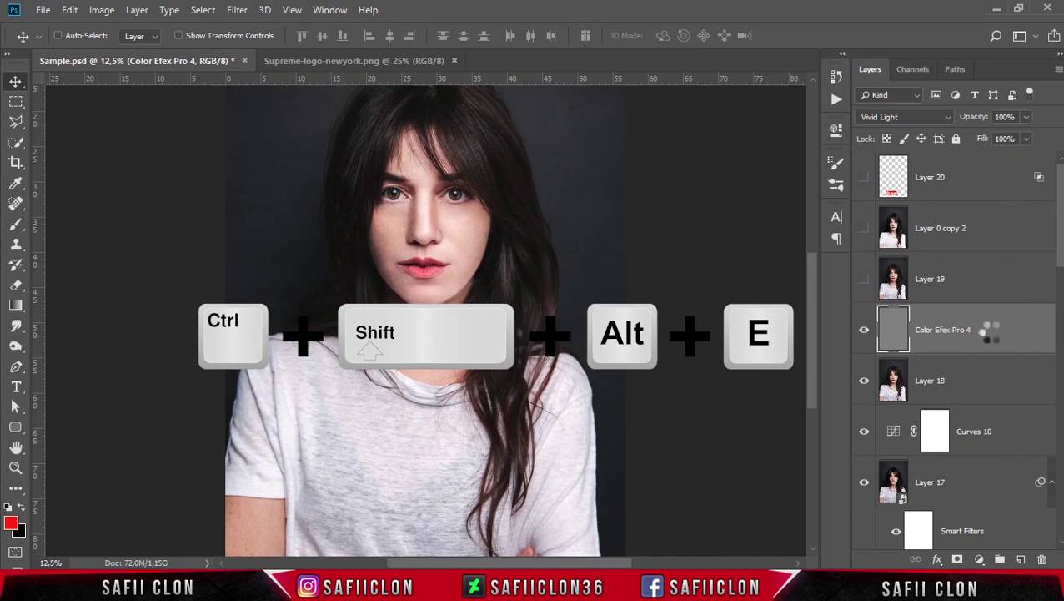
left_click_drag(972, 328, 963, 254)
- Delete Layer 19 and select the layers from Color Efex Pro 4 down to Layer 6
left_click(967, 315)
key("Delete")
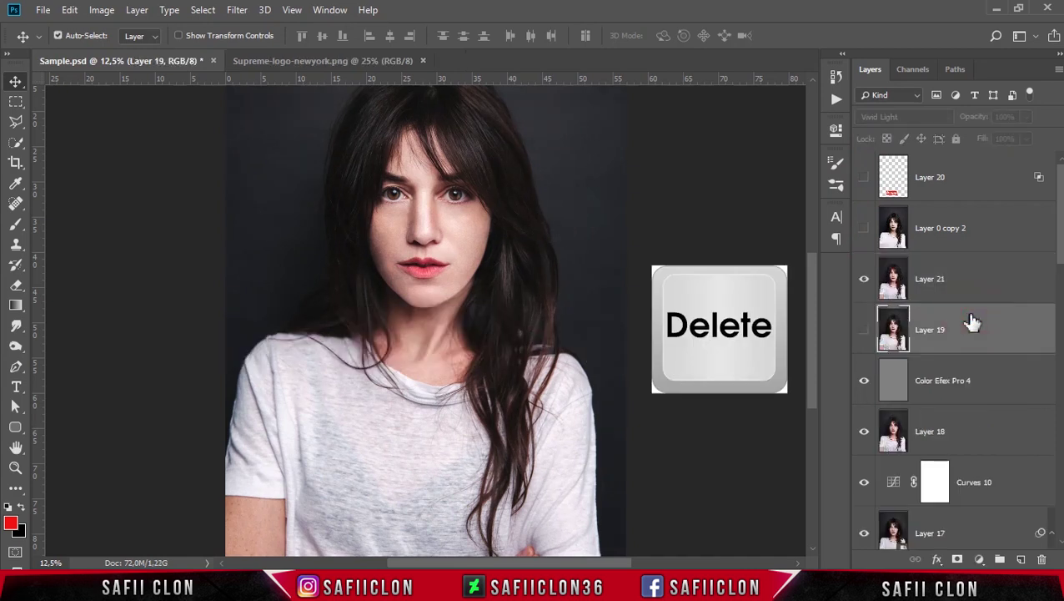
scroll(1055, 251, "down", 5)
scroll(1056, 250, "down", 5)
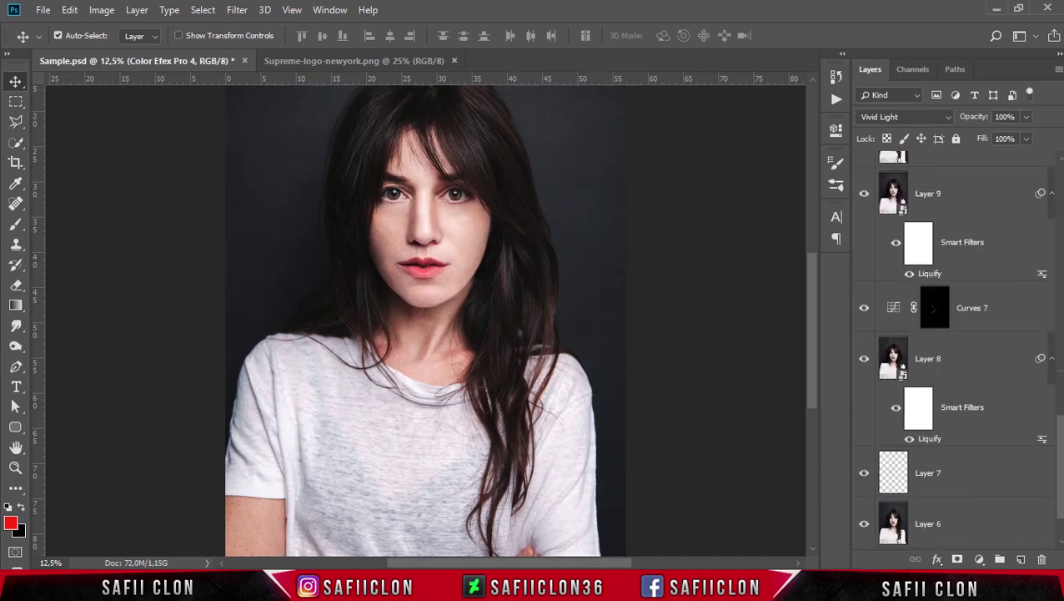
scroll(1056, 250, "down", 5)
left_click(958, 411, "shift")
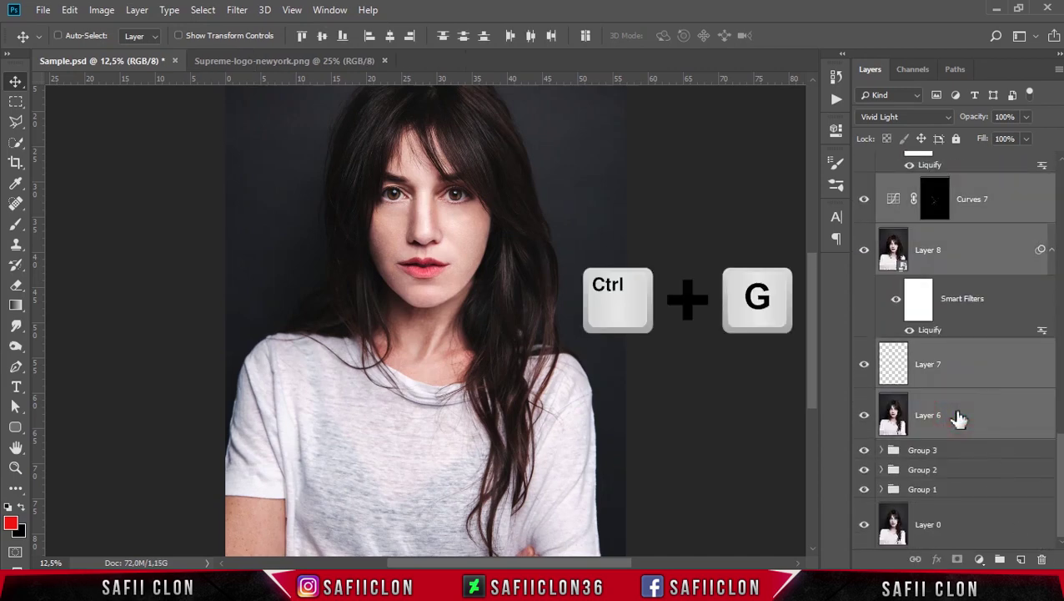
- Group the selected layers into Group 4 and place the visible Layer 0 copy 2 below Layer 21
key("ctrl+g")
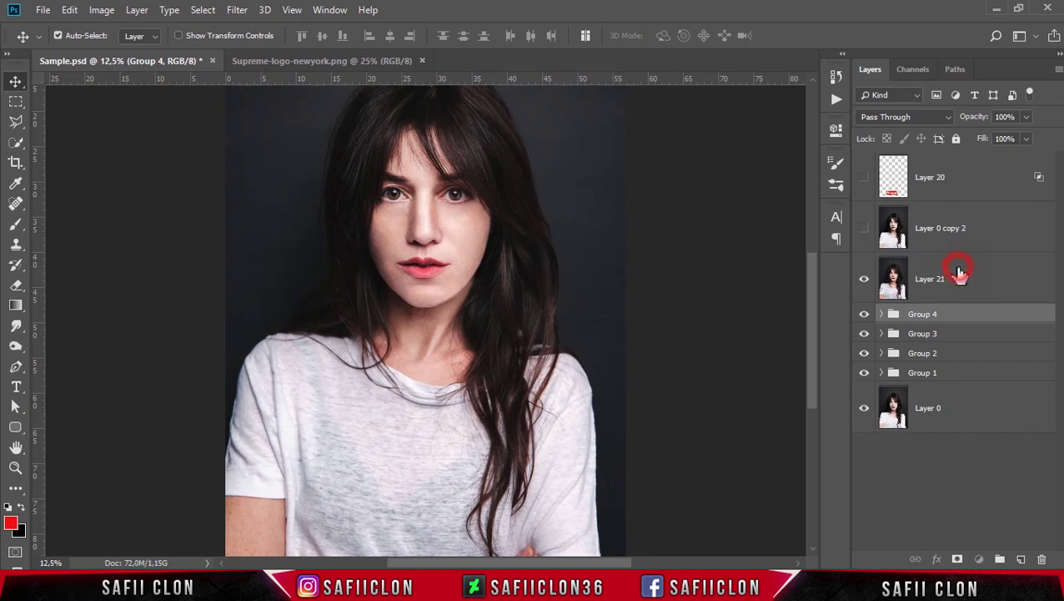
left_click(956, 276)
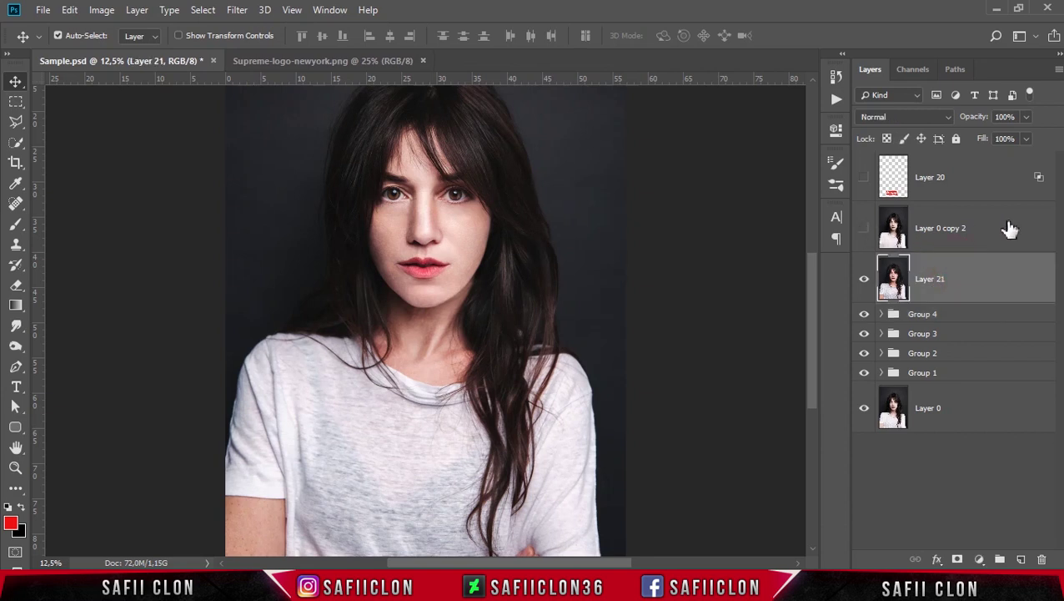
left_click_drag(1008, 223, 1017, 292)
left_click(865, 279)
- Toggle Layer 21 to compare before and after, then show and select the Supreme logo Layer 20
left_click(864, 227)
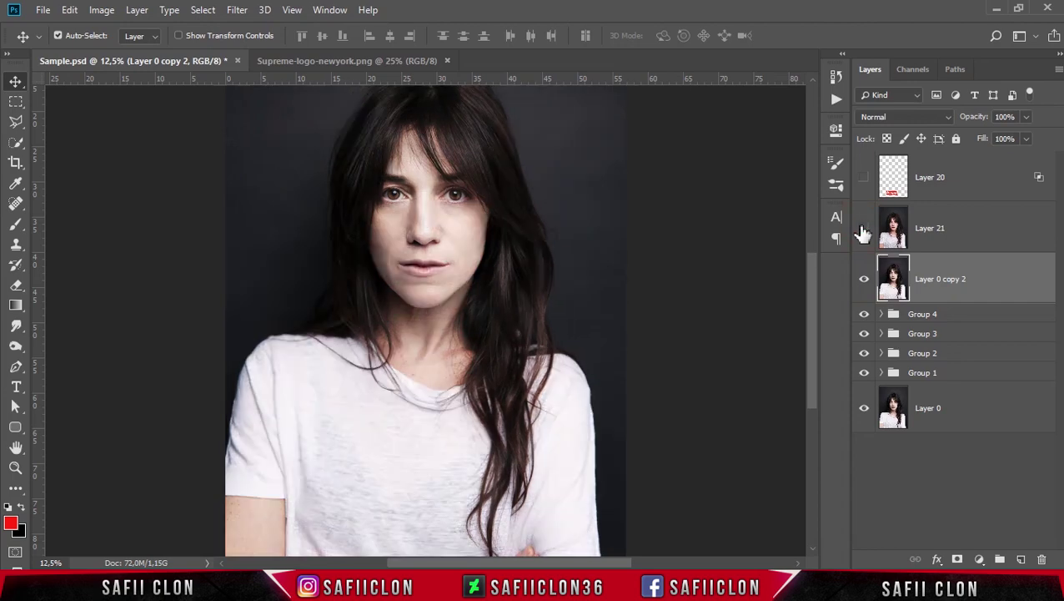
left_click(864, 231)
left_click(863, 229)
left_click(863, 229)
left_click(863, 230)
left_click(864, 230)
left_click(863, 230)
left_click(863, 231)
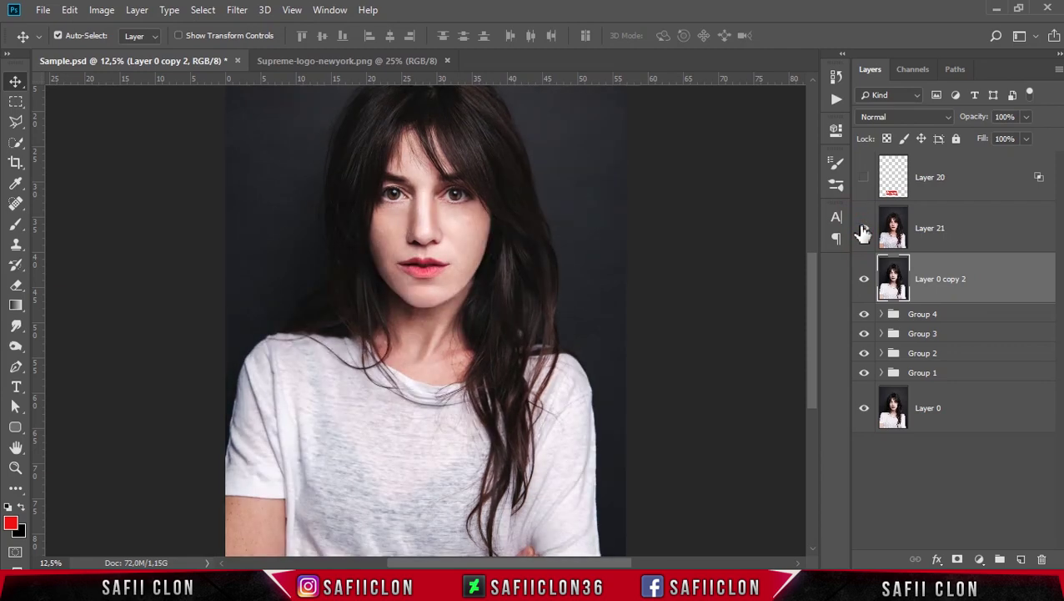
left_click(864, 177)
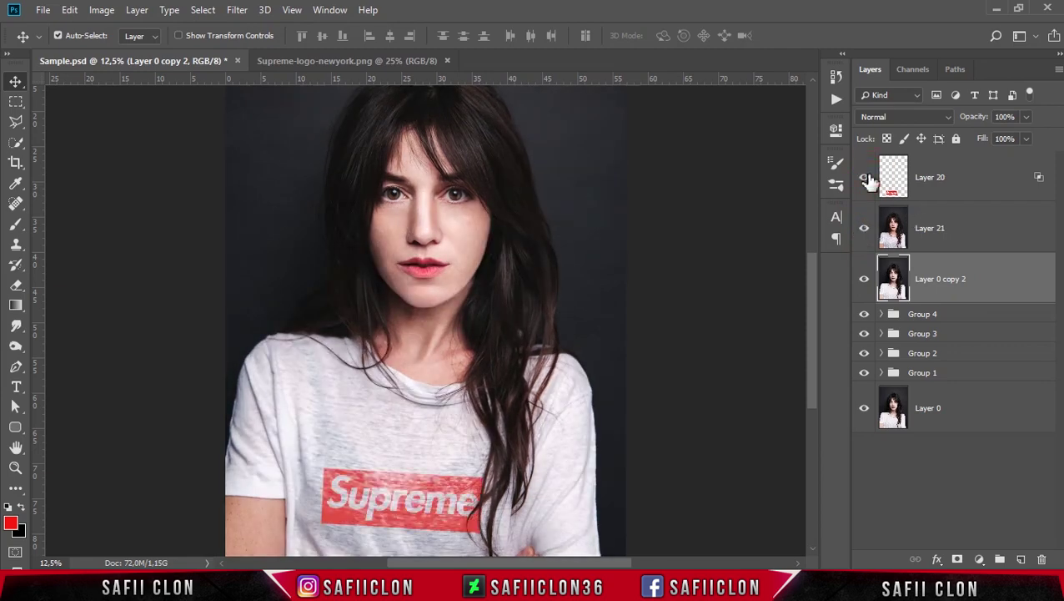
left_click(986, 177)
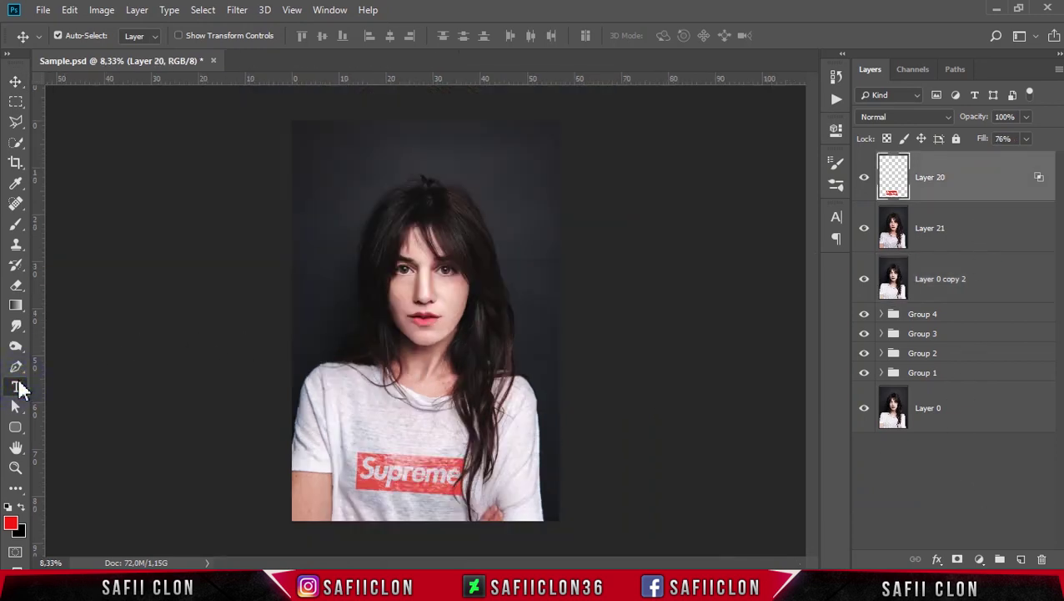
- Type a white 'COSMOPOLITAN' text layer at 427 pt above the model's head and select it
left_click(19, 384)
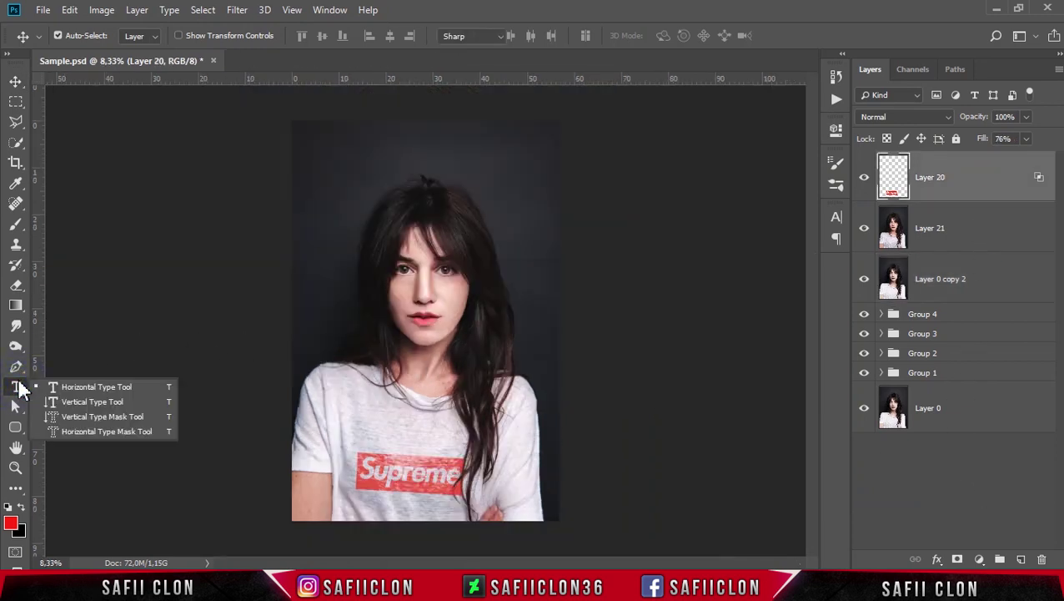
left_click(88, 388)
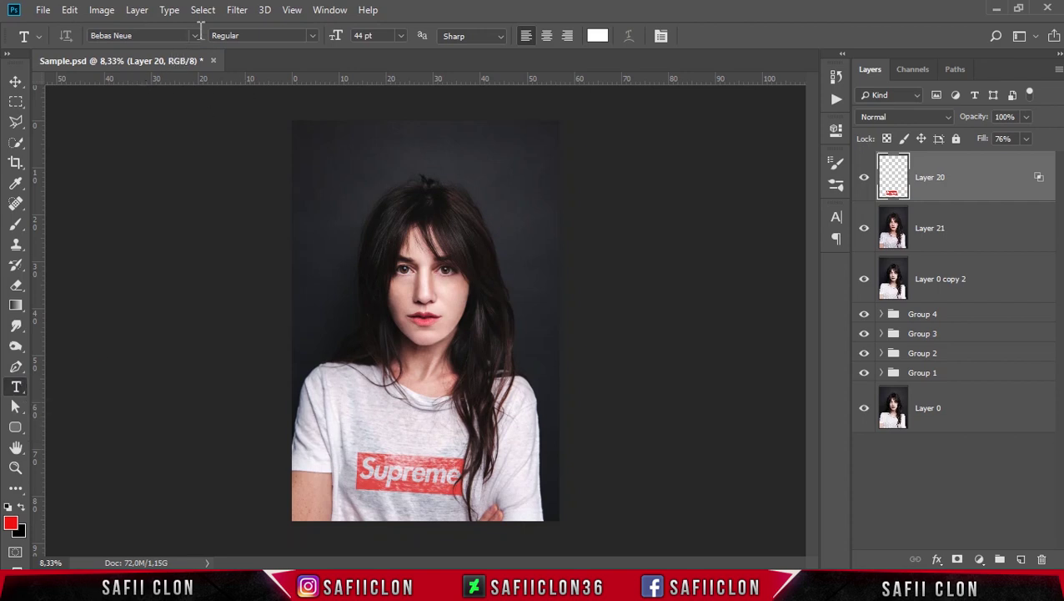
left_click(360, 166)
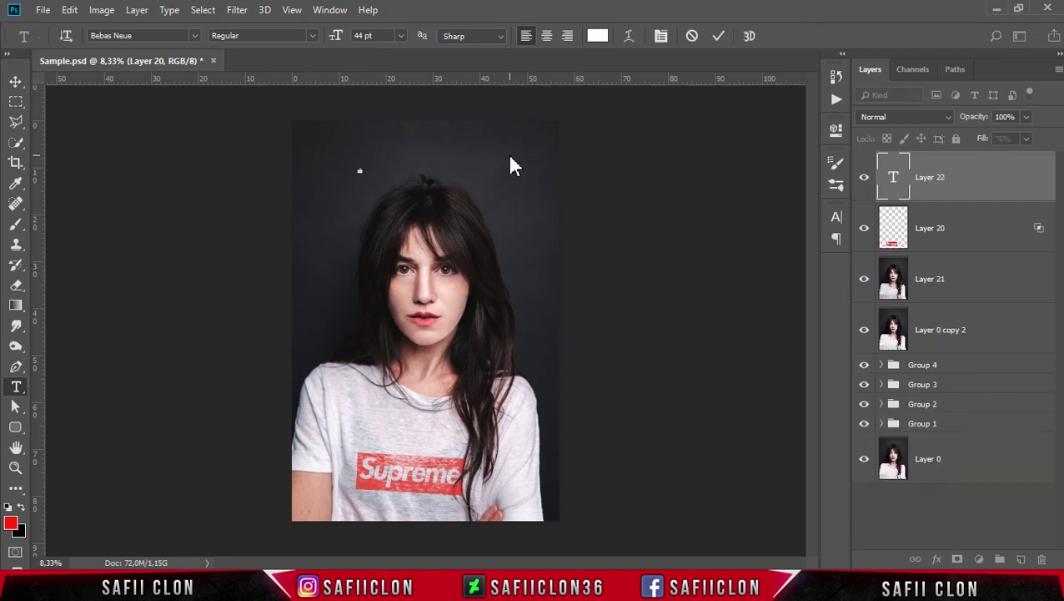
left_click_drag(338, 37, 430, 42)
left_click_drag(338, 42, 486, 142)
key("ctrl+plus")
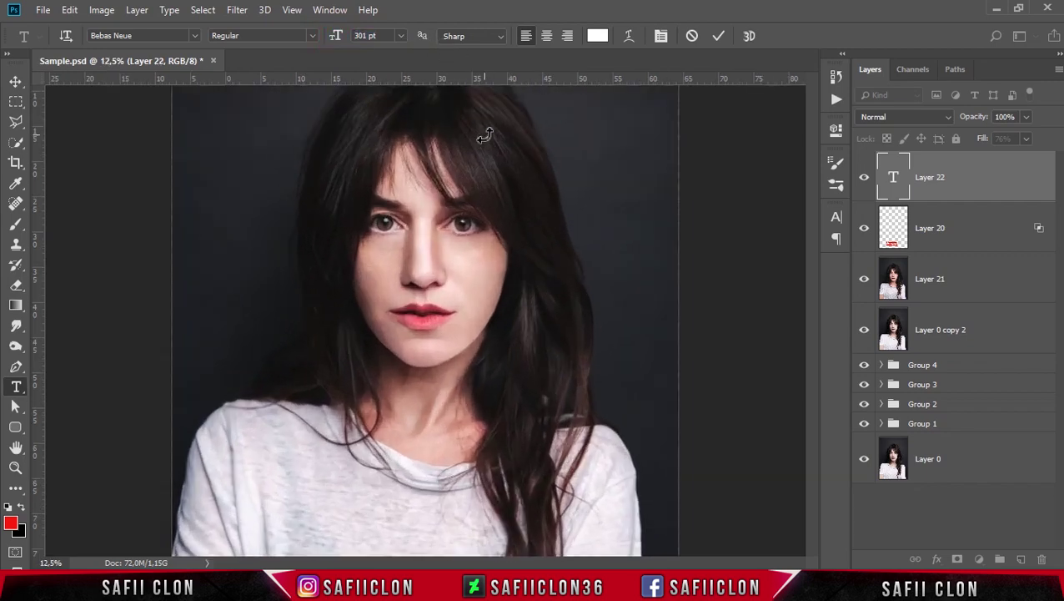
left_click_drag(814, 305, 814, 234)
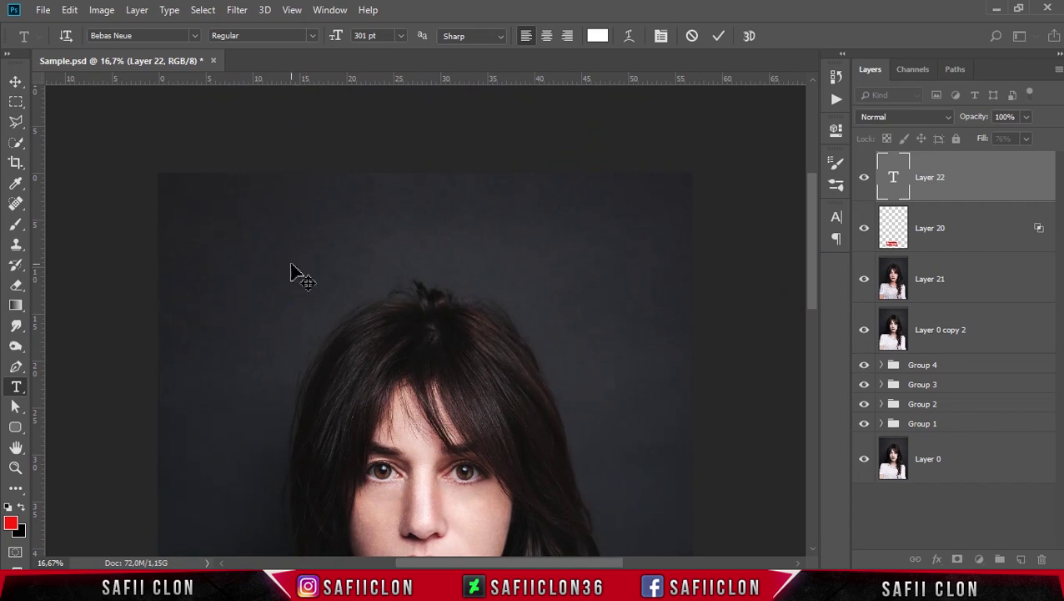
left_click_drag(345, 36, 392, 246)
type("CO")
type("SMO")
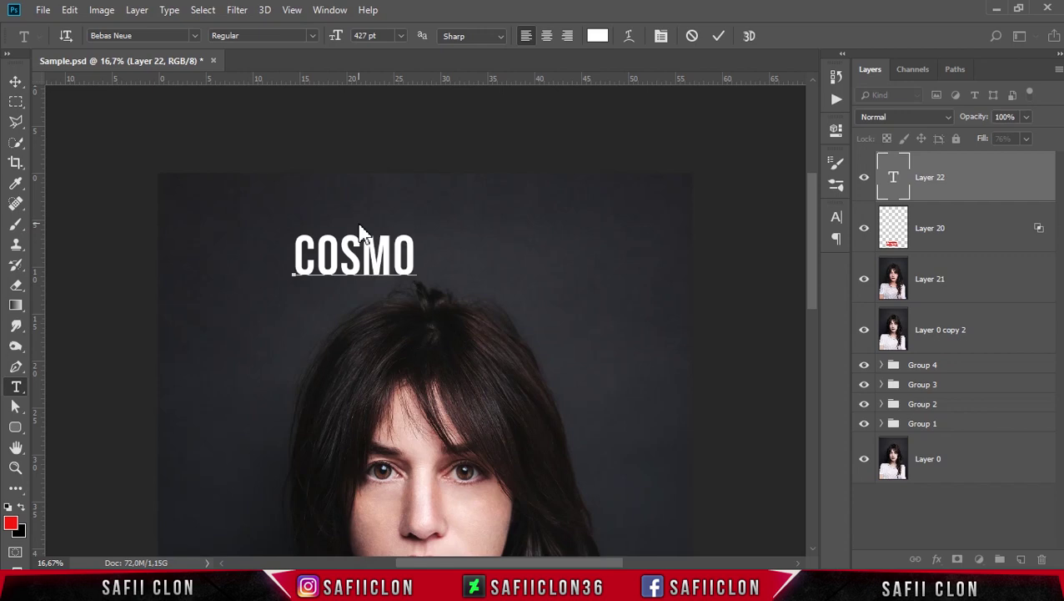
type("POLITAN")
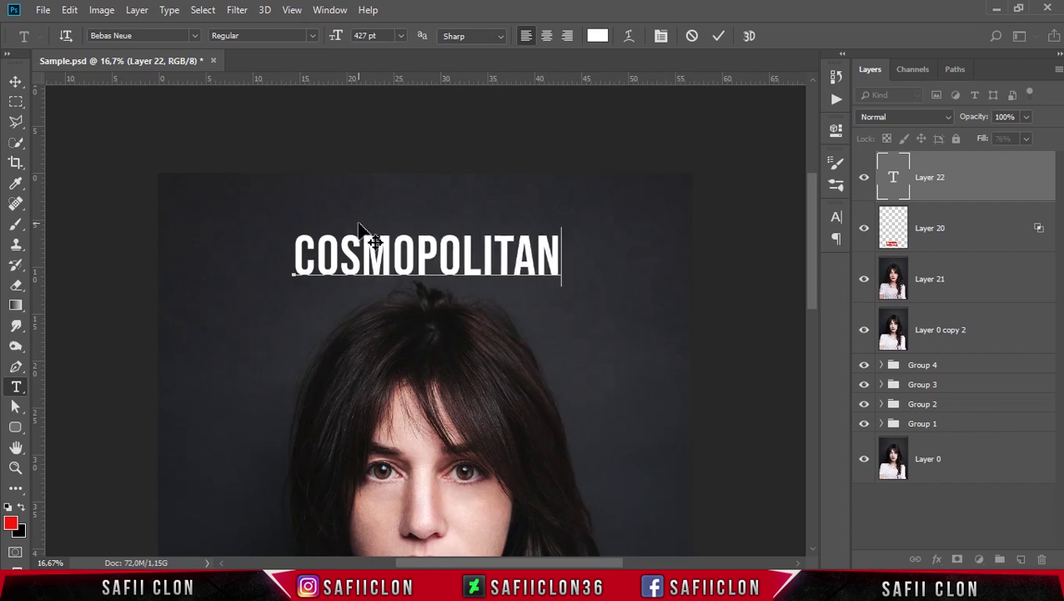
left_click_drag(560, 255, 282, 255)
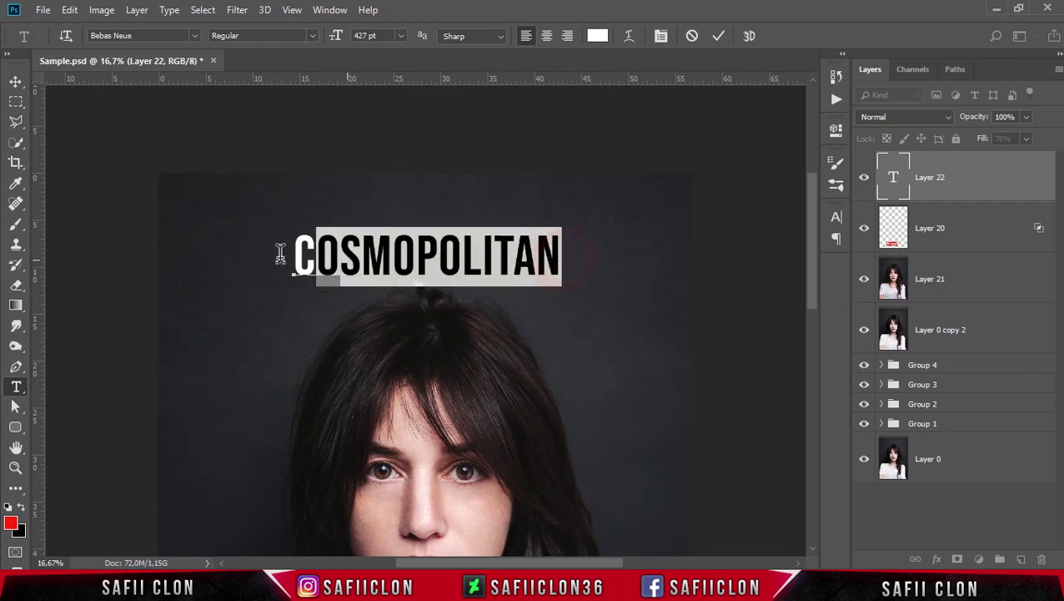
- Change the COSMOPOLITAN text font to Franklin Gothic Std Extra Condensed and commit it
left_click(195, 37)
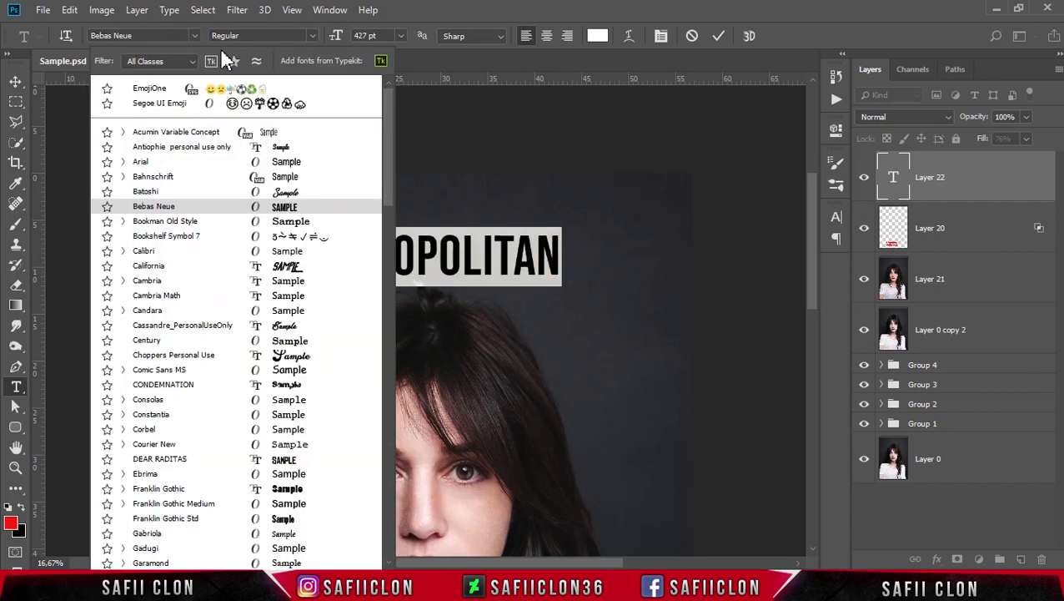
left_click(382, 125)
scroll(386, 169, "down", 6)
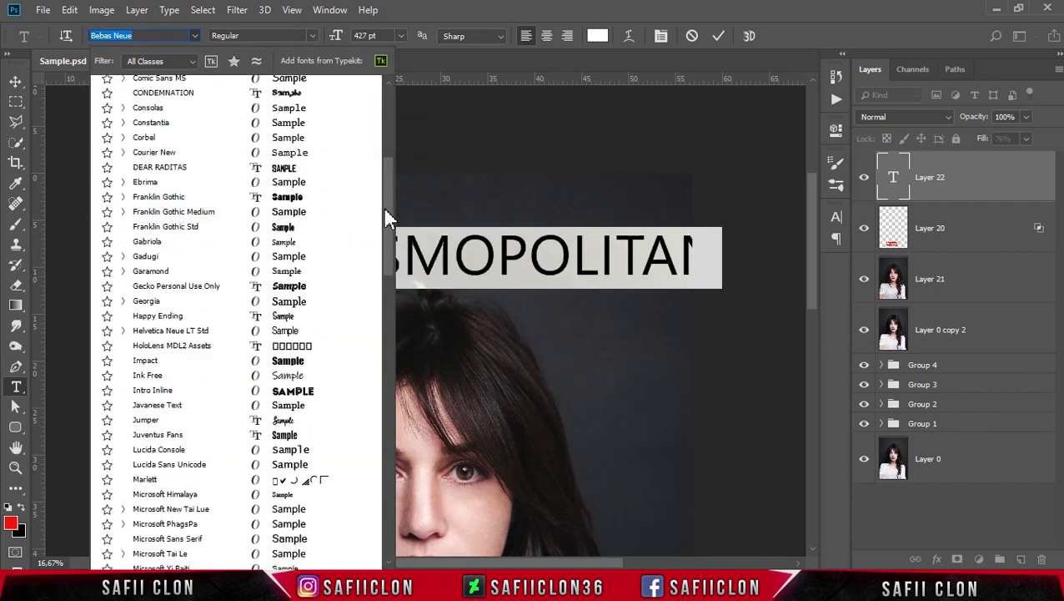
scroll(383, 207, "down", 1)
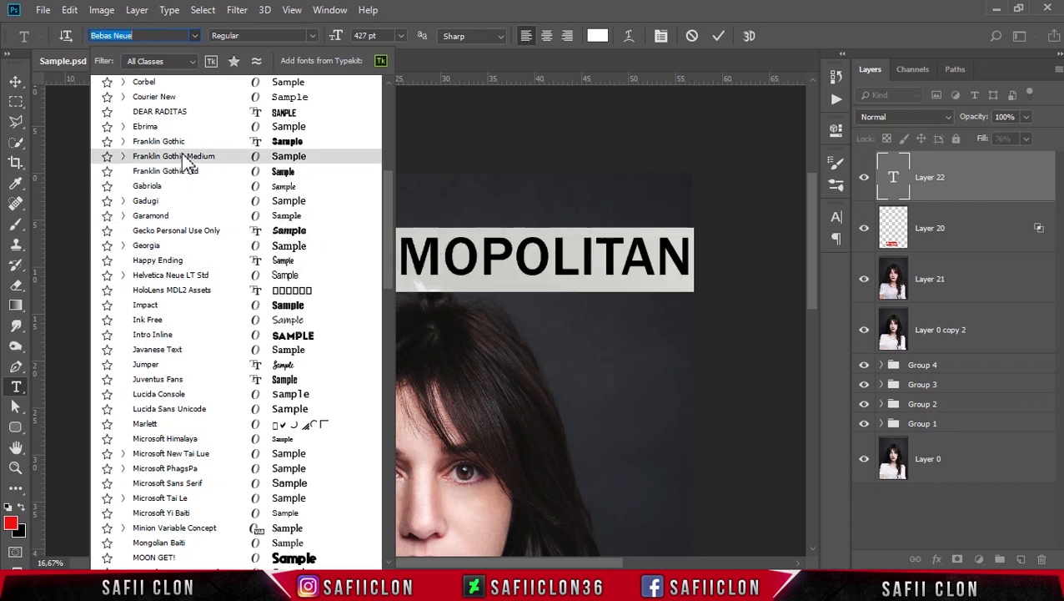
left_click(183, 157)
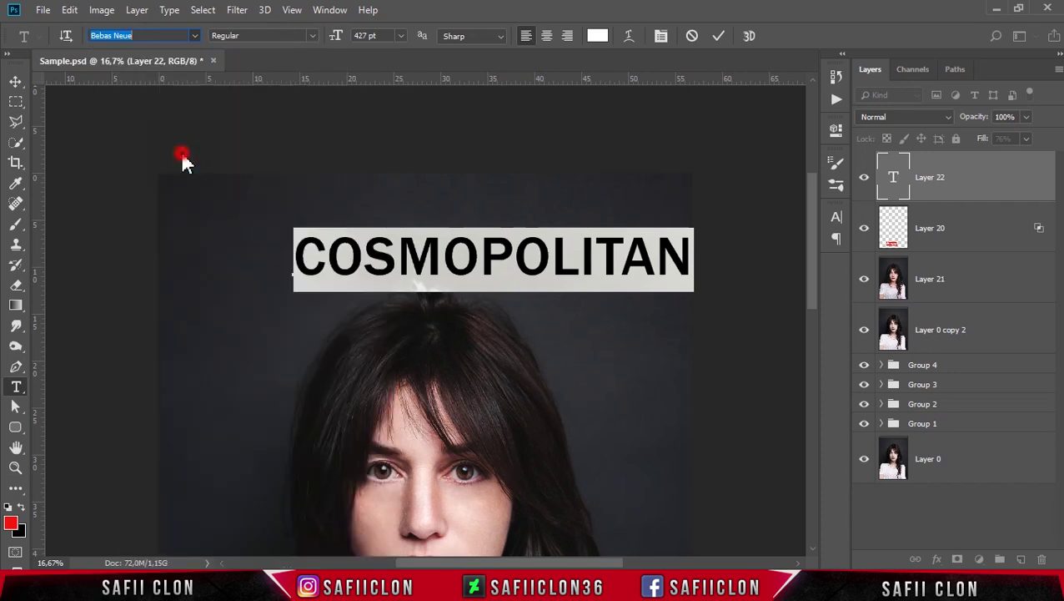
left_click(311, 36)
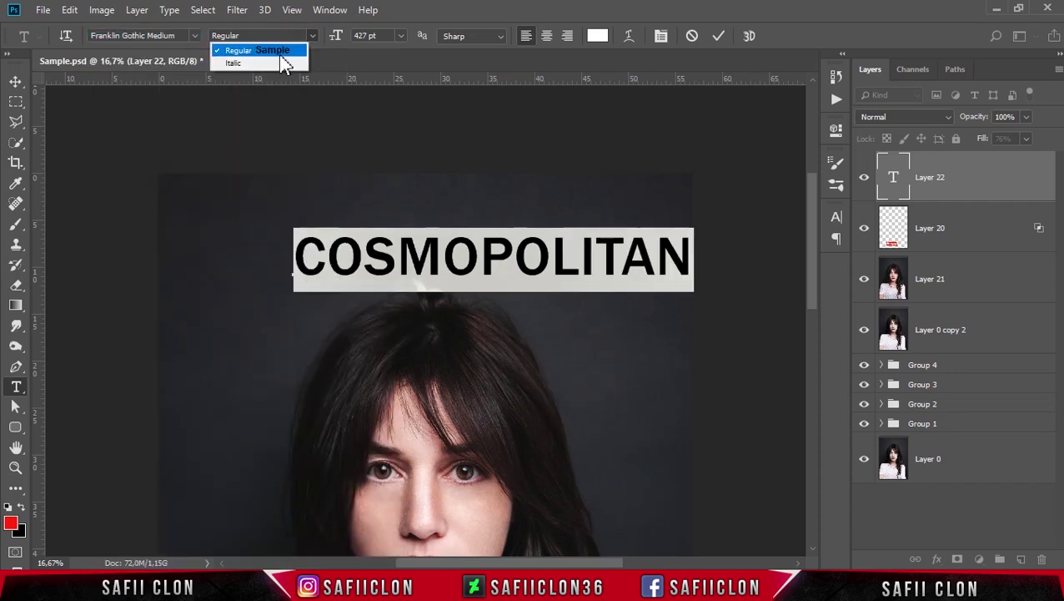
left_click(281, 52)
left_click(190, 36)
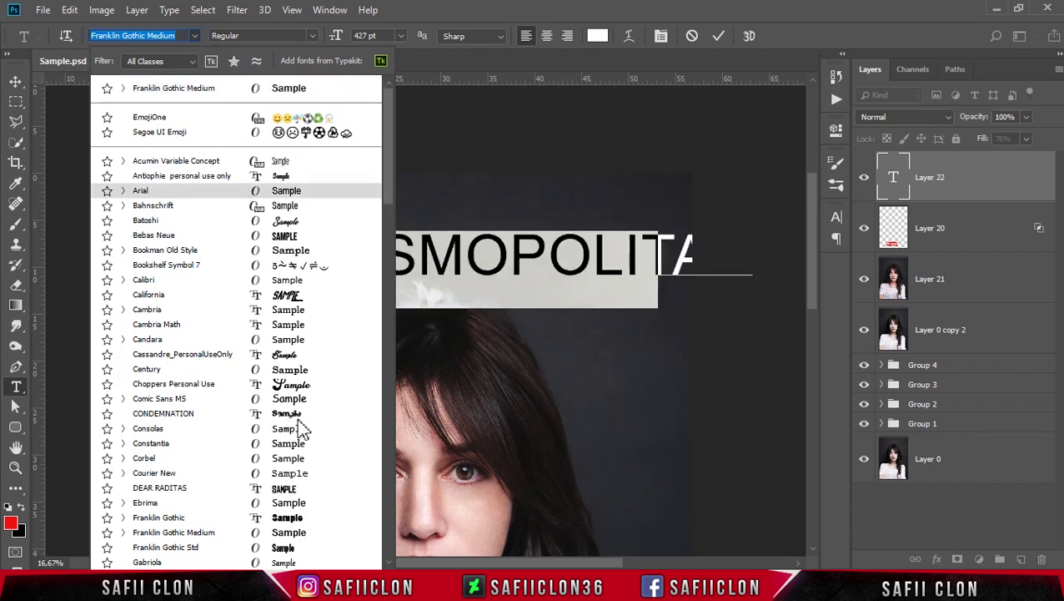
left_click(283, 548)
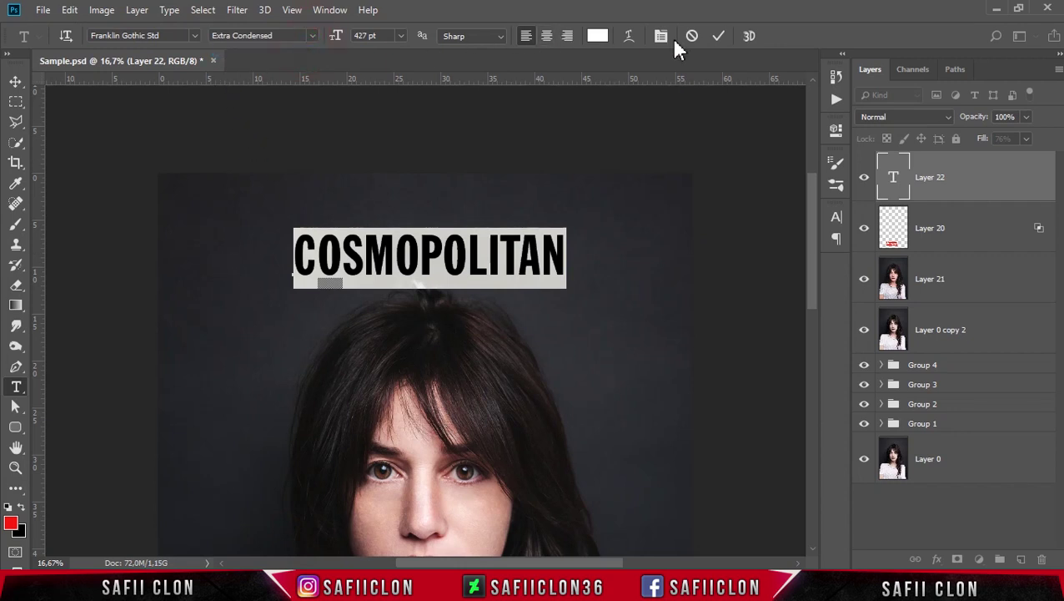
left_click(719, 37)
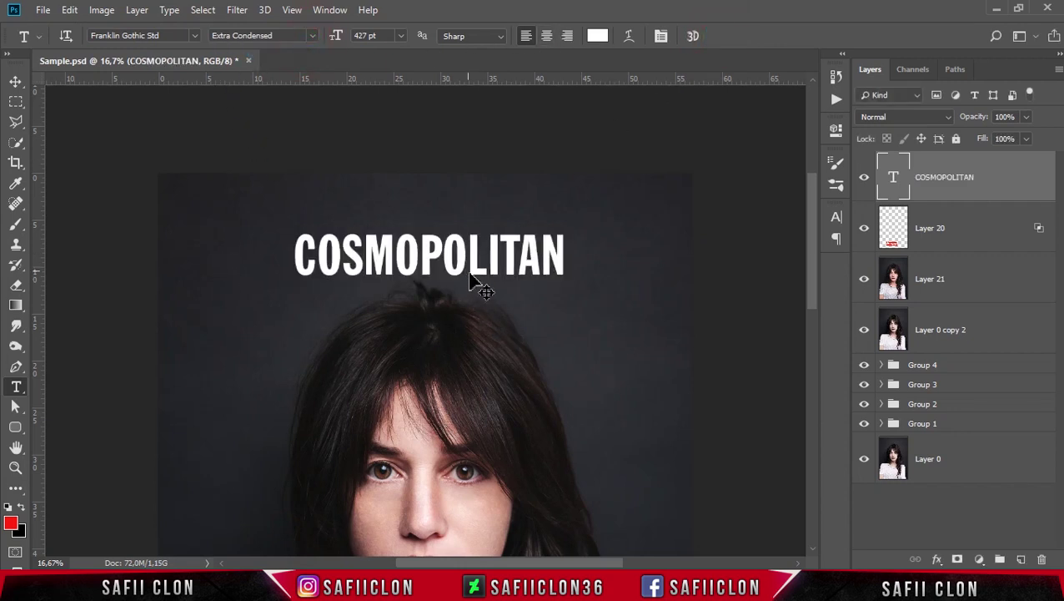
- Scale the COSMOPOLITAN masthead to about 185% so it spans the top of the cover
key("ctrl+t")
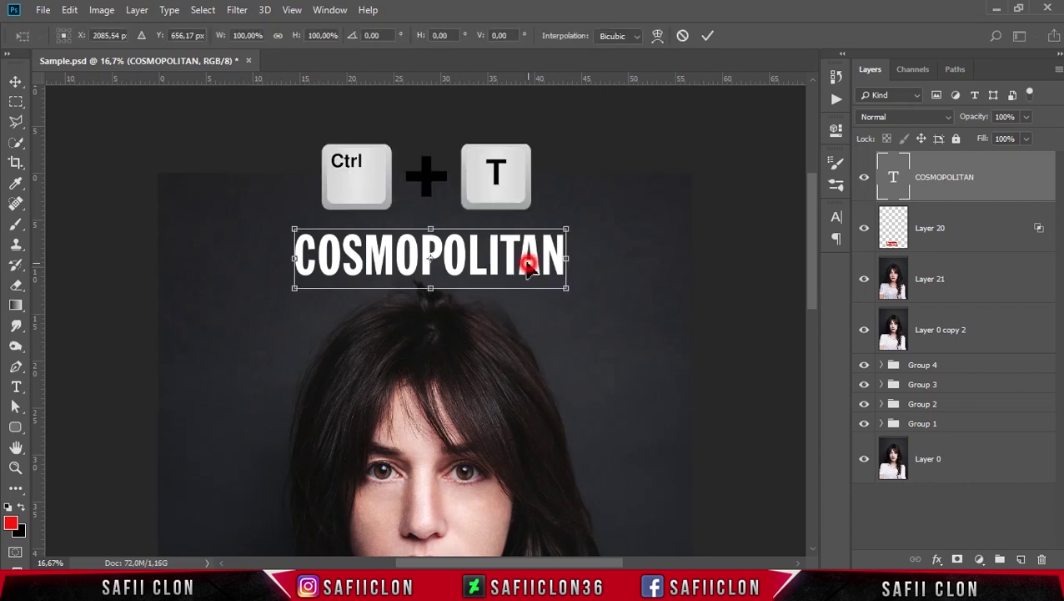
left_click_drag(414, 242, 403, 225)
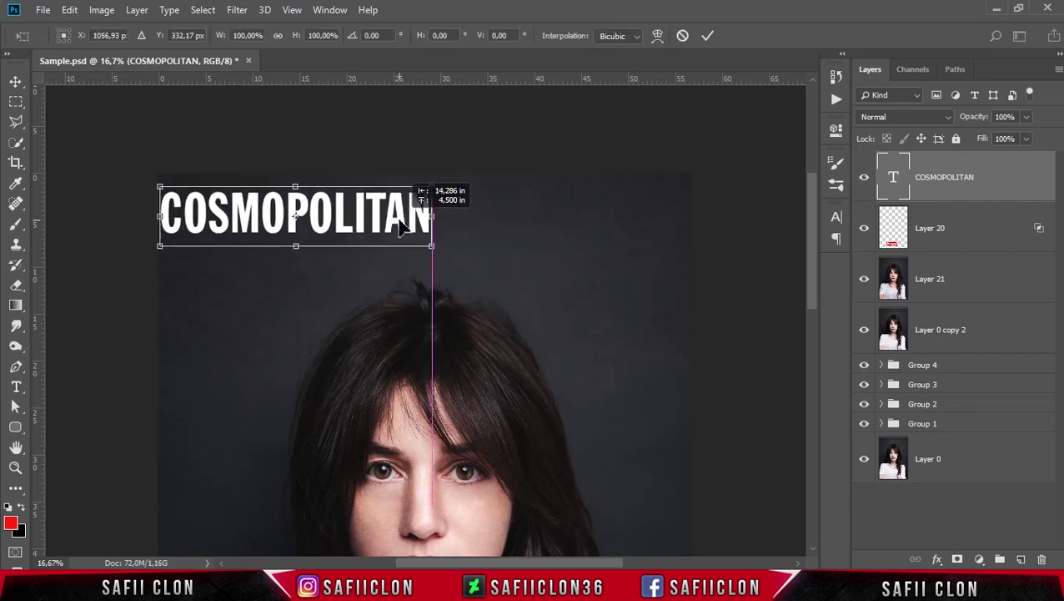
left_click_drag(439, 243, 681, 330)
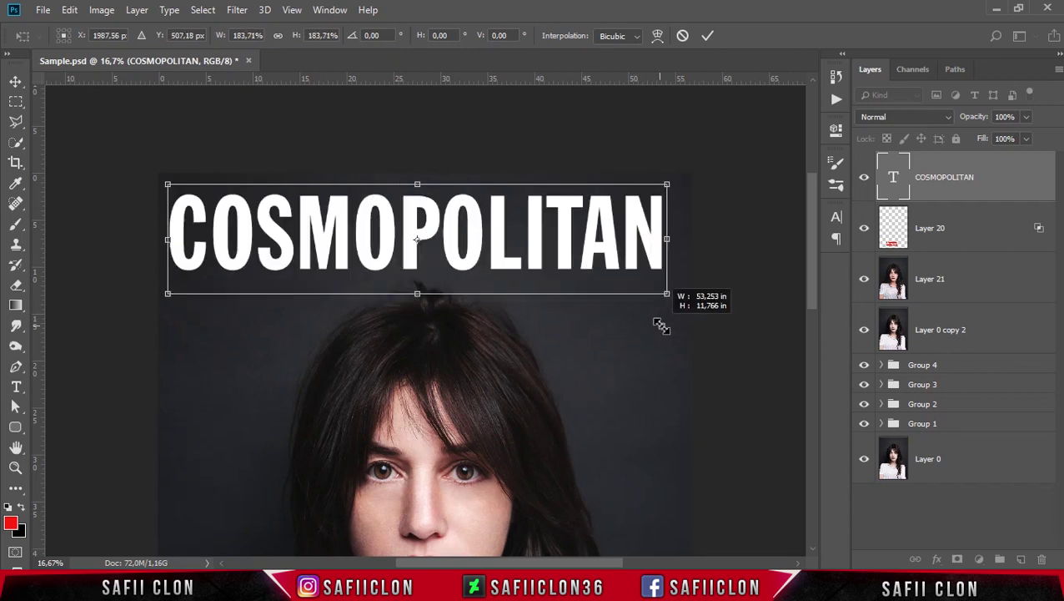
left_click_drag(168, 184, 176, 185)
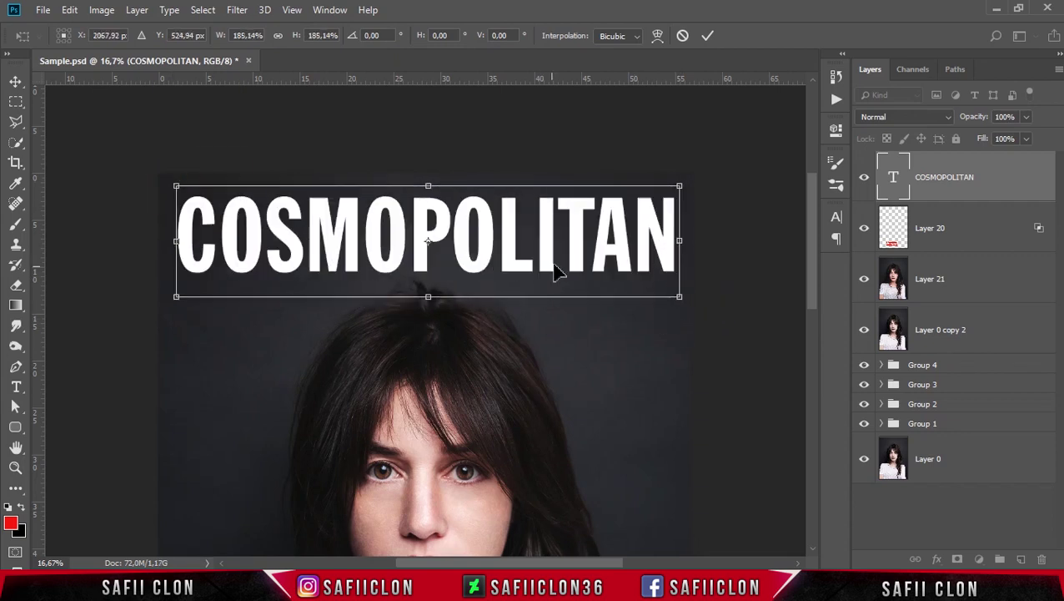
key("Return")
key("t")
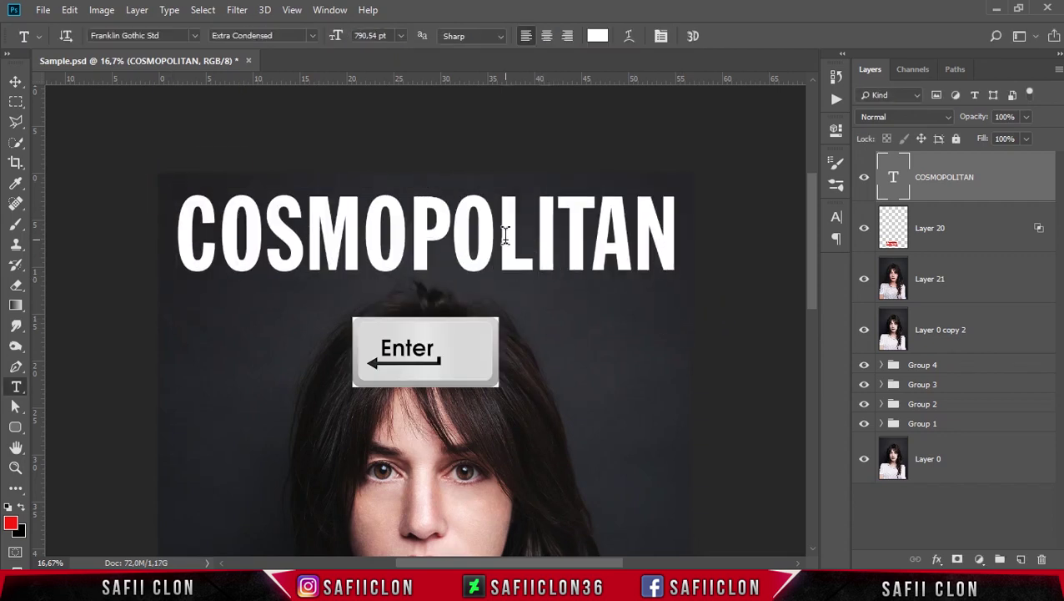
left_click_drag(816, 200, 819, 204)
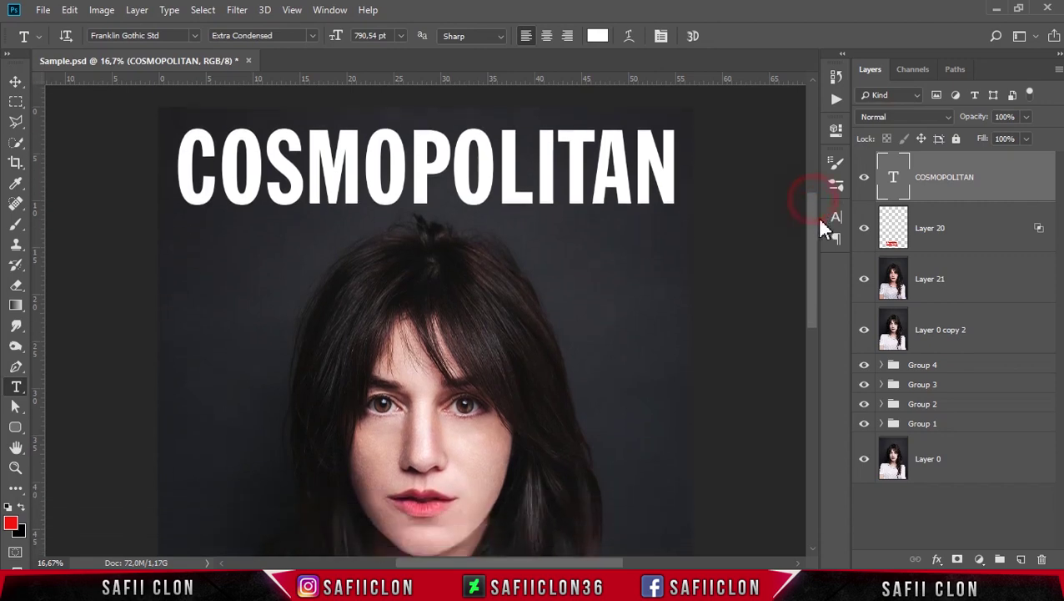
key("ctrl+minus")
key("ctrl+minus")
key("ctrl+minus")
key("ctrl+plus")
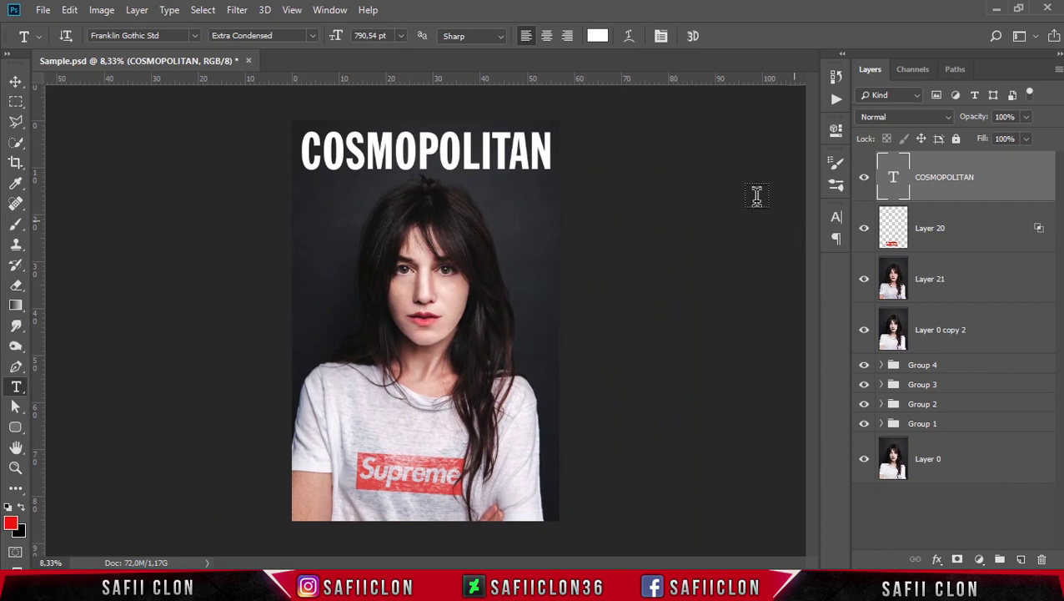
- Open the COSMOPOLITAN layer's Layer Style and enable Color Overlay
left_click(985, 171)
double_click(1000, 177)
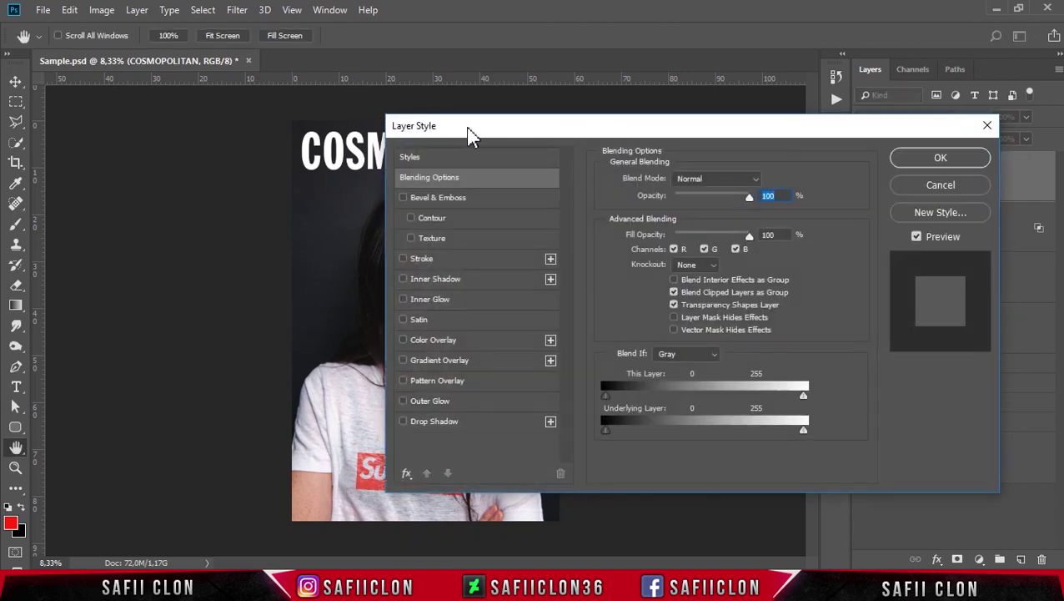
left_click_drag(469, 129, 607, 128)
left_click(571, 258)
left_click(540, 257)
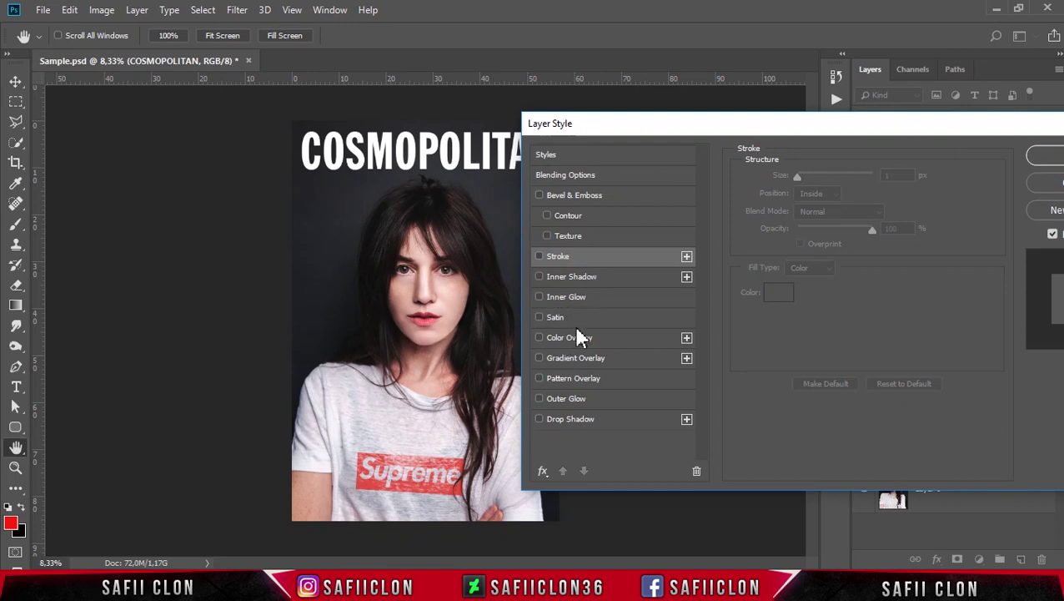
left_click(569, 339)
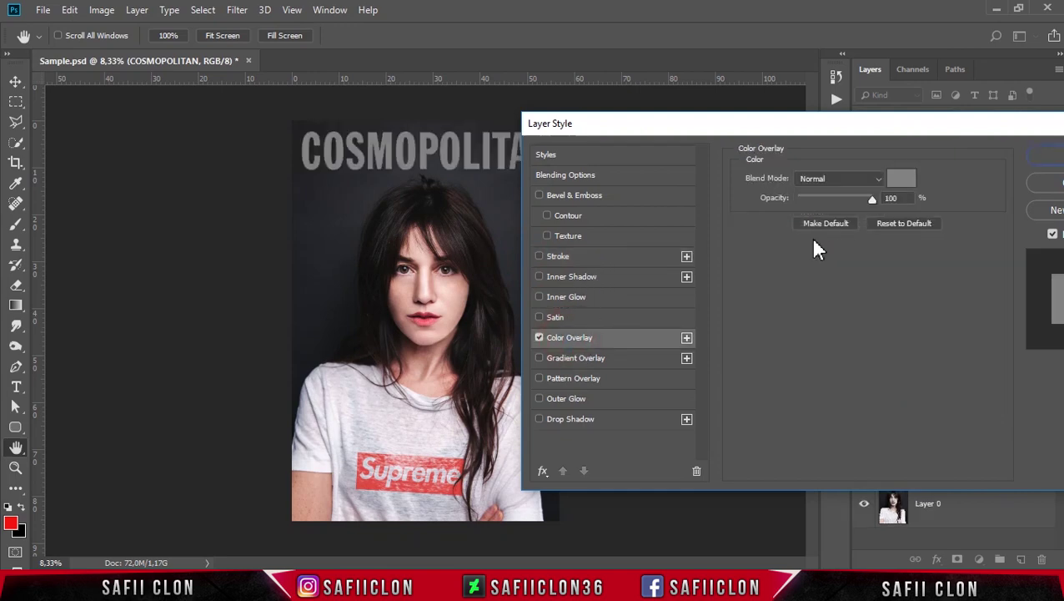
- Set the overlay colour to coral pink fe4f5b, starting from the model's lip colour
left_click(901, 179)
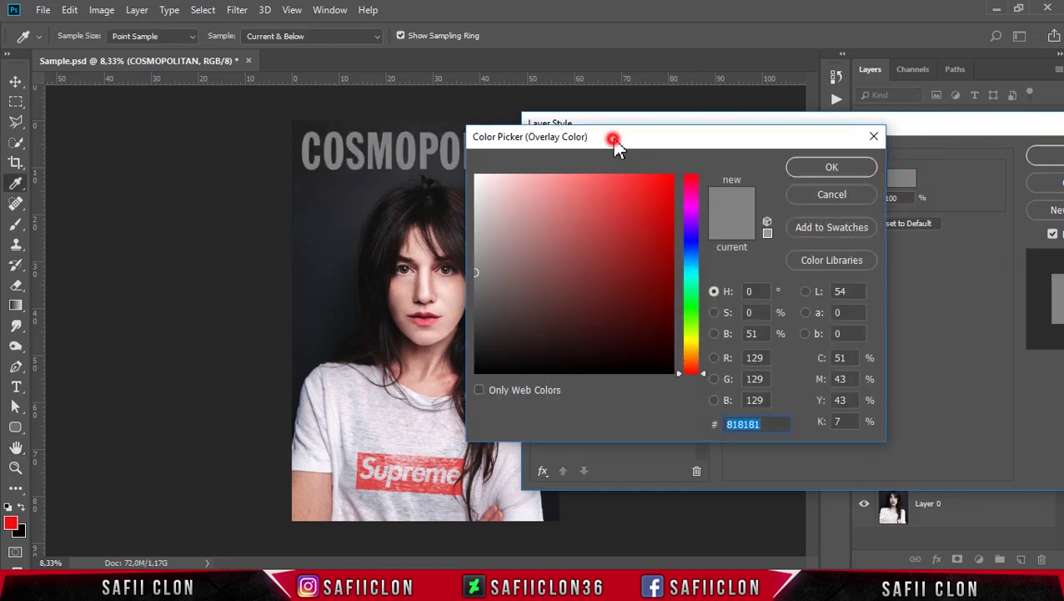
left_click_drag(615, 142, 761, 111)
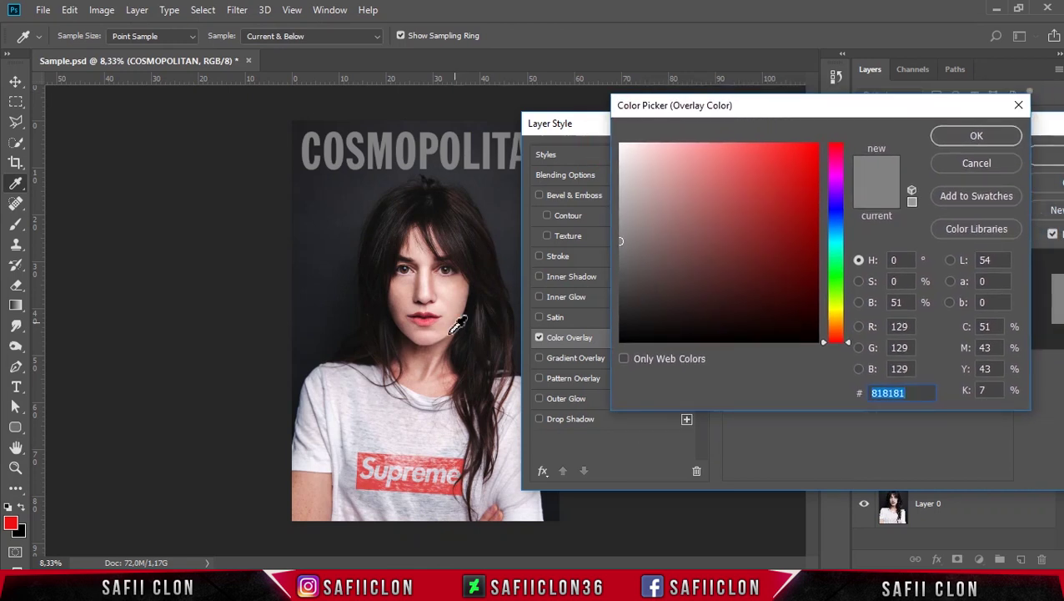
left_click(423, 319)
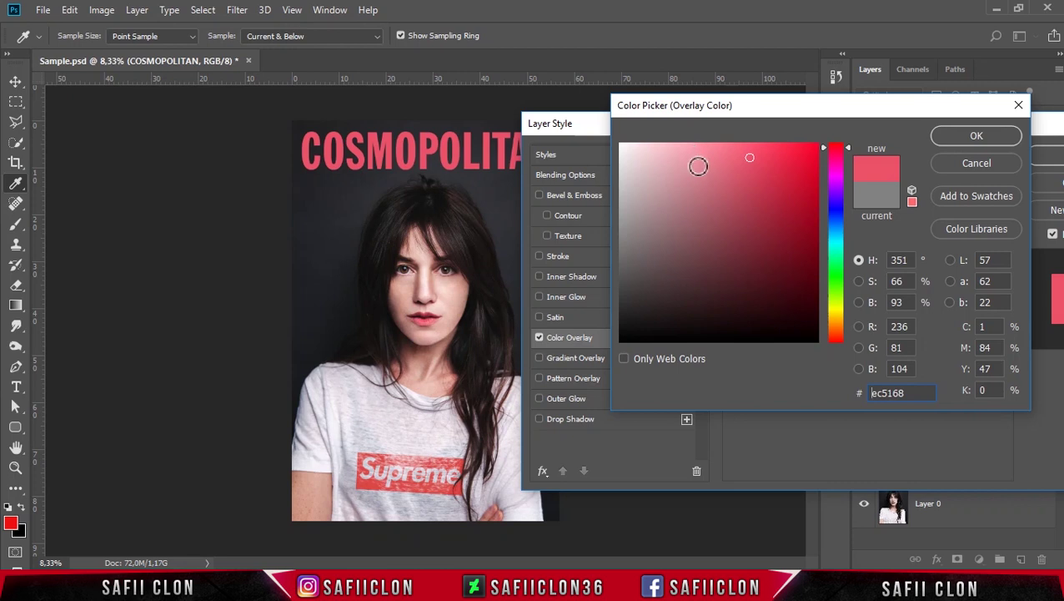
left_click_drag(746, 157, 751, 150)
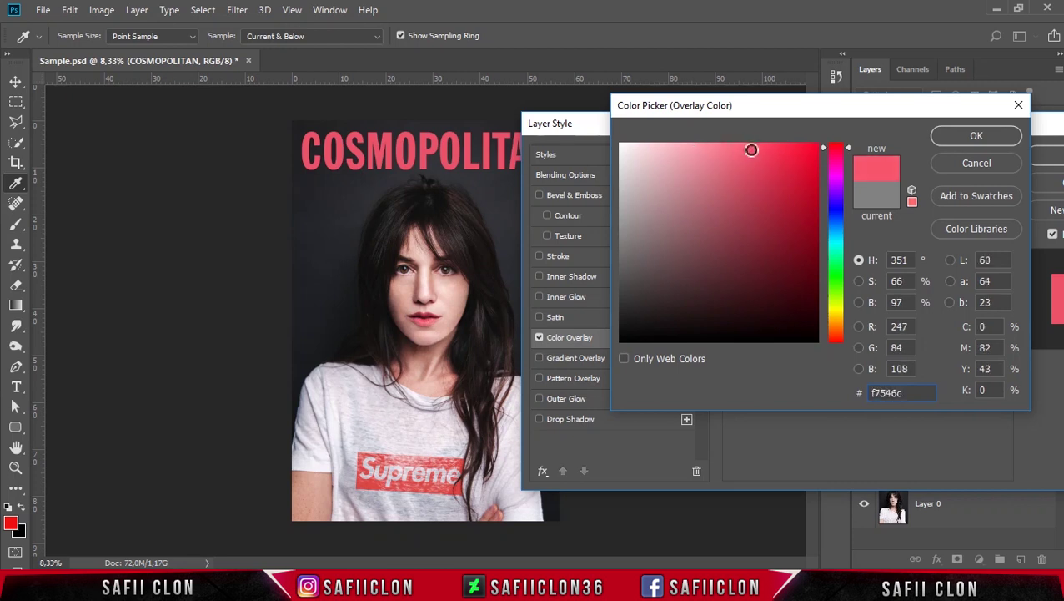
left_click_drag(752, 149, 746, 148)
type("f75973")
left_click_drag(856, 151, 853, 144)
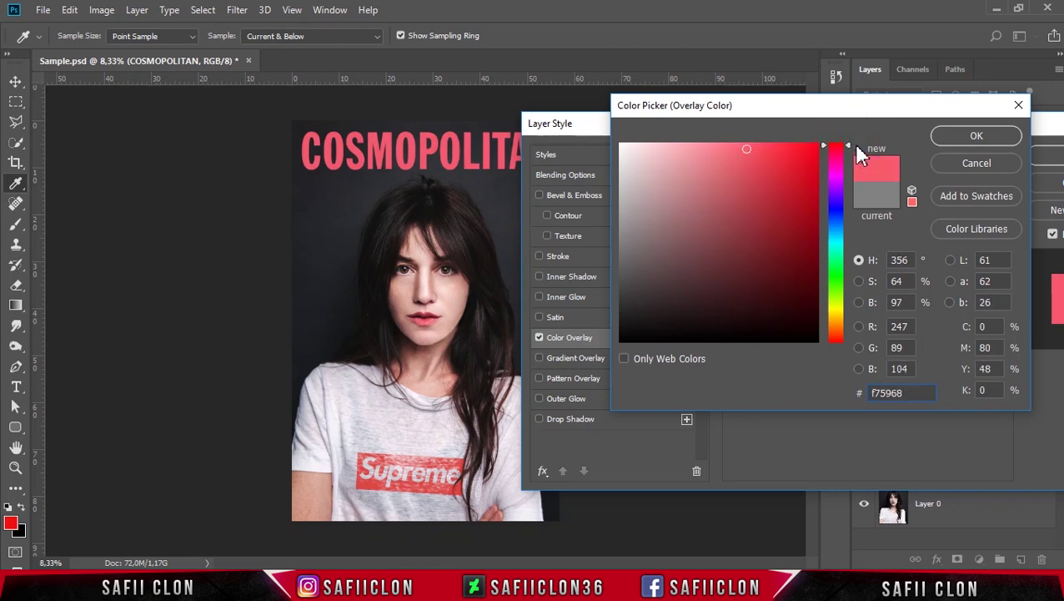
left_click(761, 155)
left_click(757, 146)
left_click(976, 136)
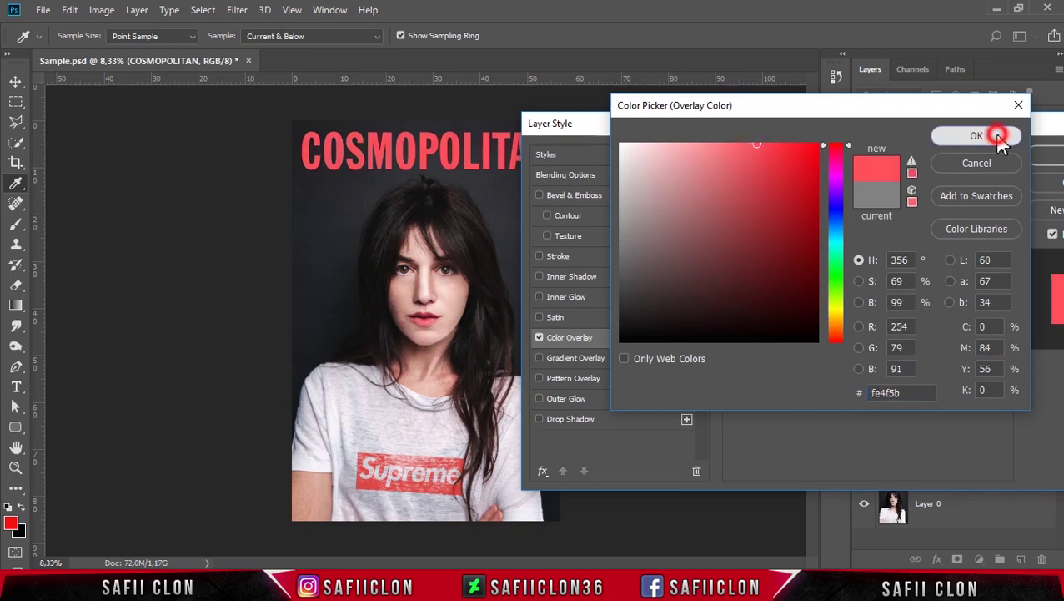
- Move the Layer Style dialog below the masthead and enable Drop Shadow
mouse_move(989, 127)
left_mouse_down()
mouse_move(979, 142)
mouse_move(894, 142)
left_mouse_up()
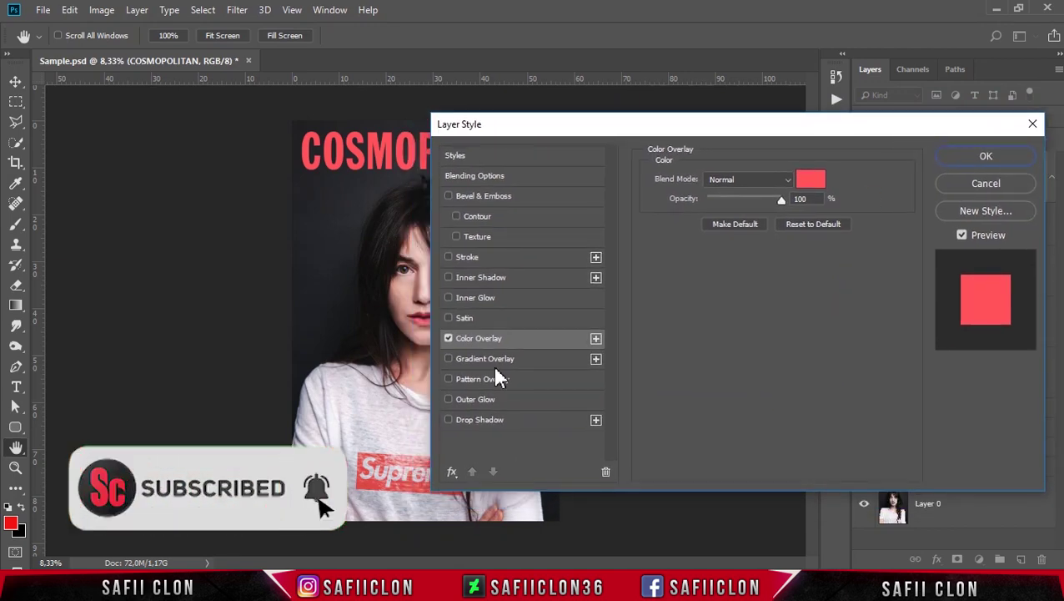
left_click_drag(573, 124, 650, 123)
key("ctrl+plus")
key("ctrl+plus")
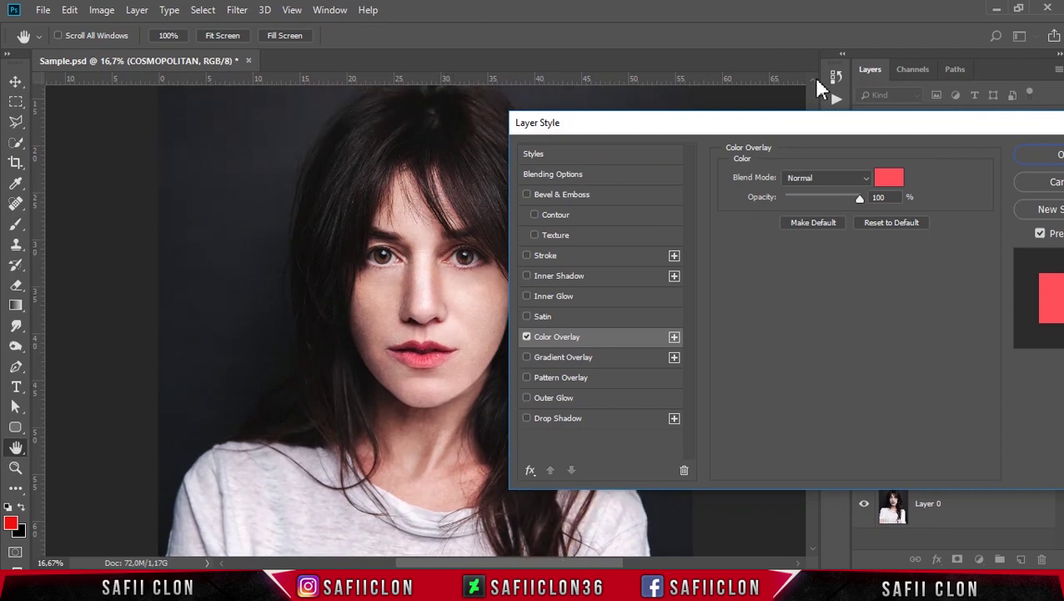
scroll(807, 84, "up", 1)
scroll(808, 84, "up", 2)
scroll(811, 85, "up", 3)
left_click_drag(787, 123, 732, 227)
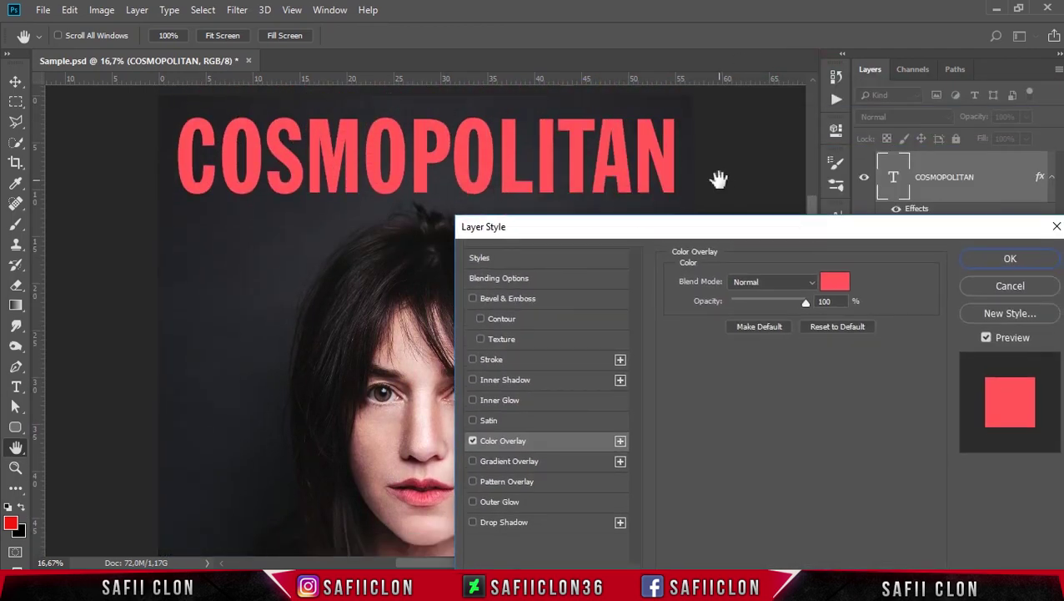
left_click_drag(723, 229, 725, 224)
left_click(473, 516)
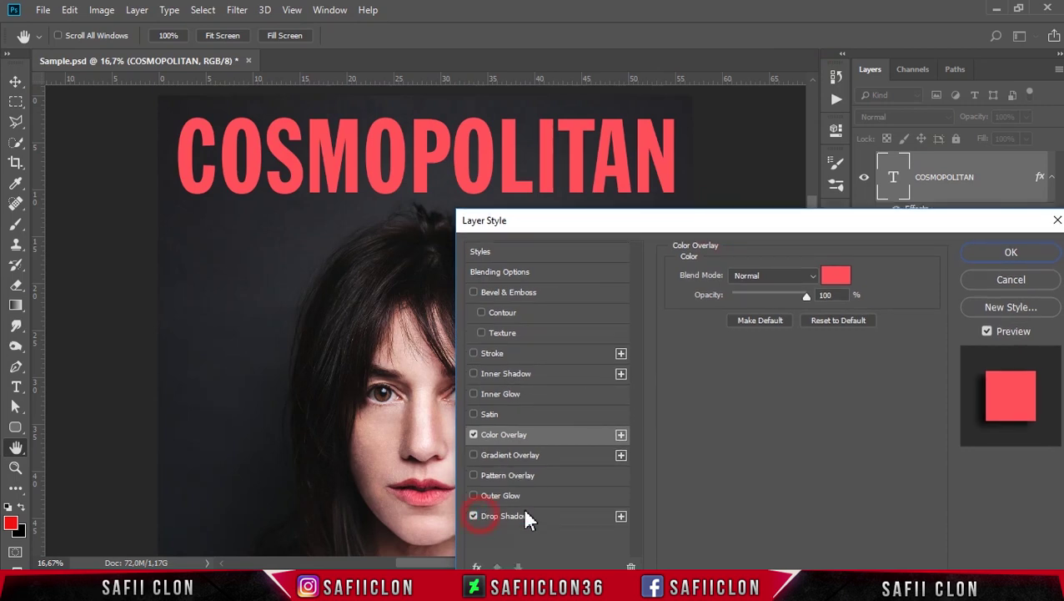
- Increase the drop shadow's distance and spread toward 38 px and 13%
left_click(524, 517)
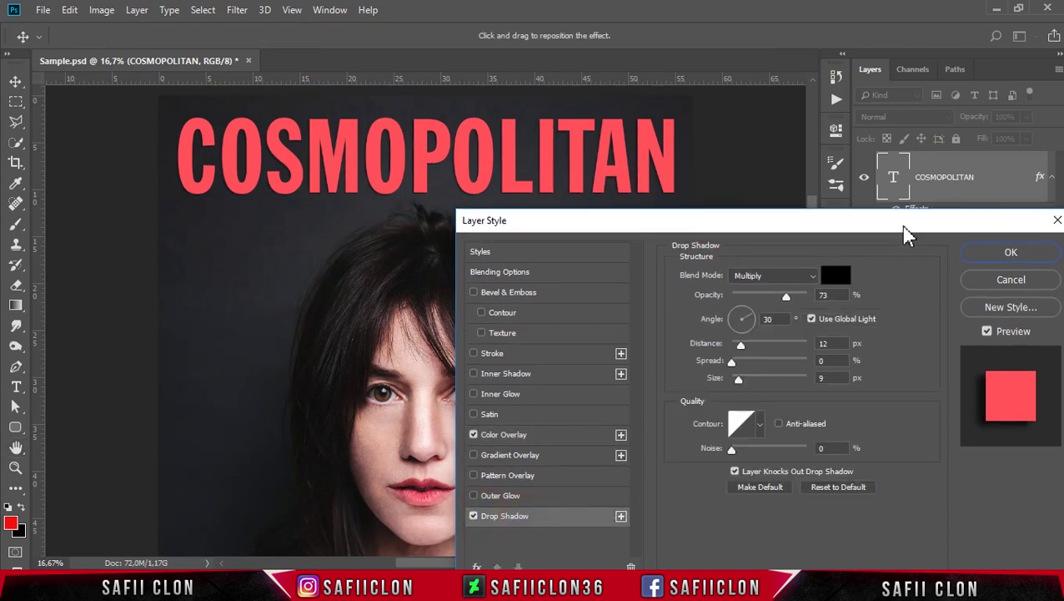
left_click_drag(749, 347, 757, 350)
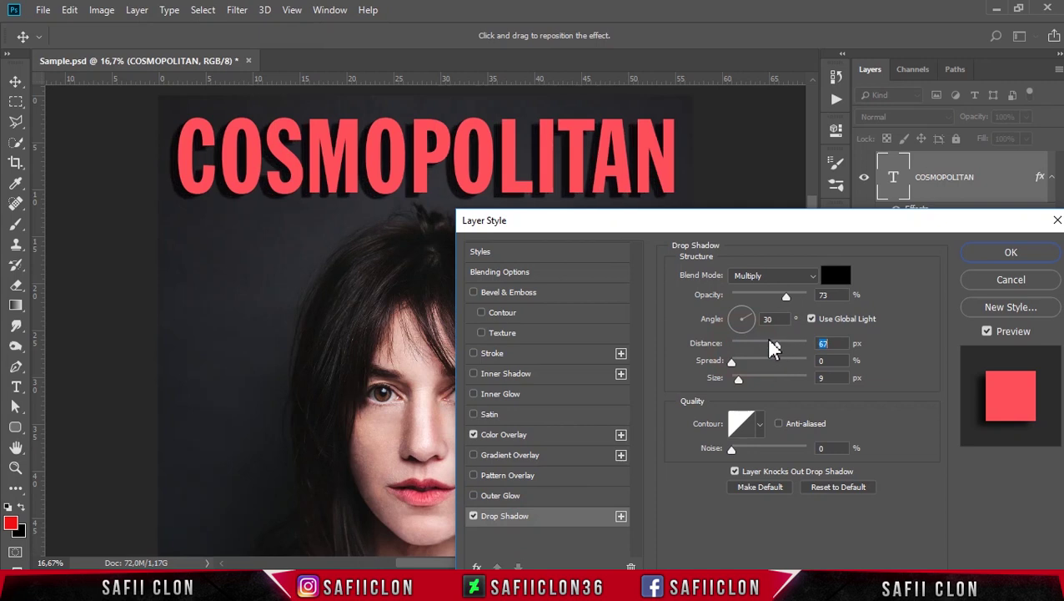
mouse_move(732, 361)
left_mouse_down()
mouse_move(761, 383)
mouse_move(738, 381)
left_mouse_up()
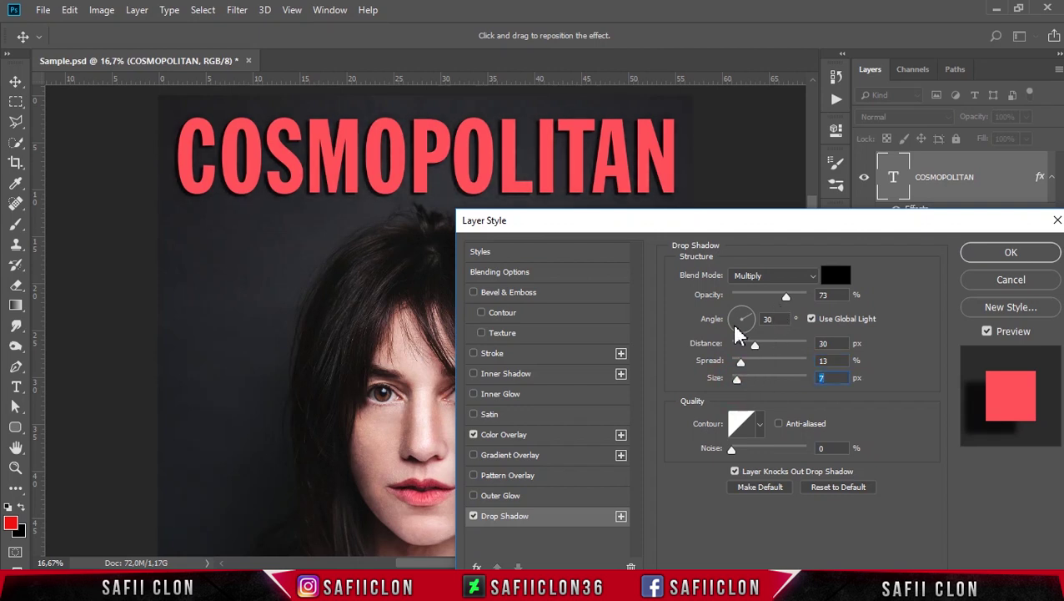
left_click_drag(756, 347, 760, 350)
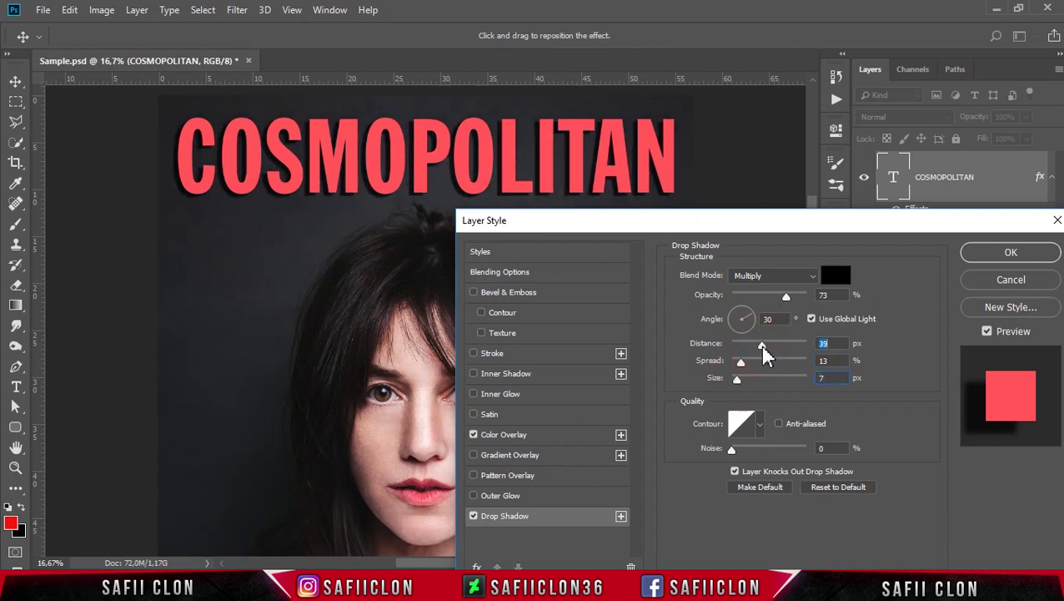
- Try a white shadow colour with Normal blending at 100% opacity
left_click(833, 277)
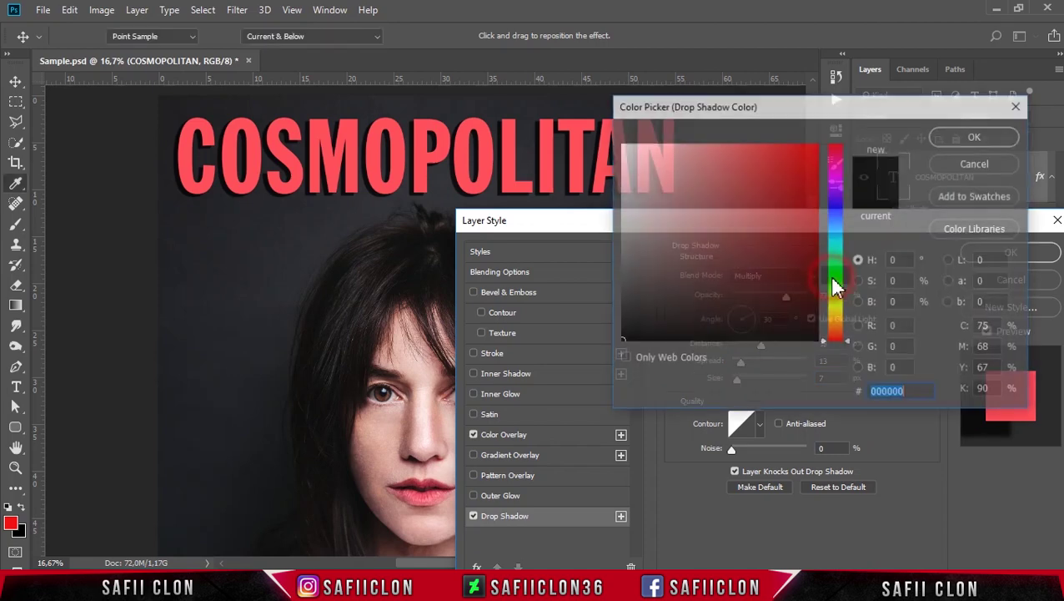
mouse_move(732, 238)
left_mouse_down()
mouse_move(620, 165)
mouse_move(619, 144)
left_mouse_up()
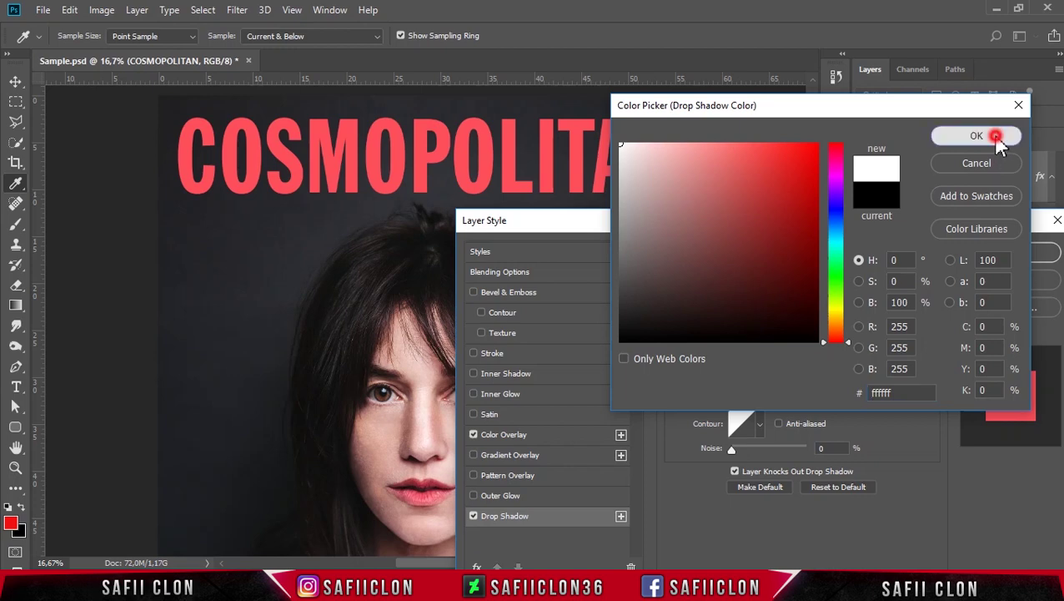
left_click(998, 139)
left_click(774, 276)
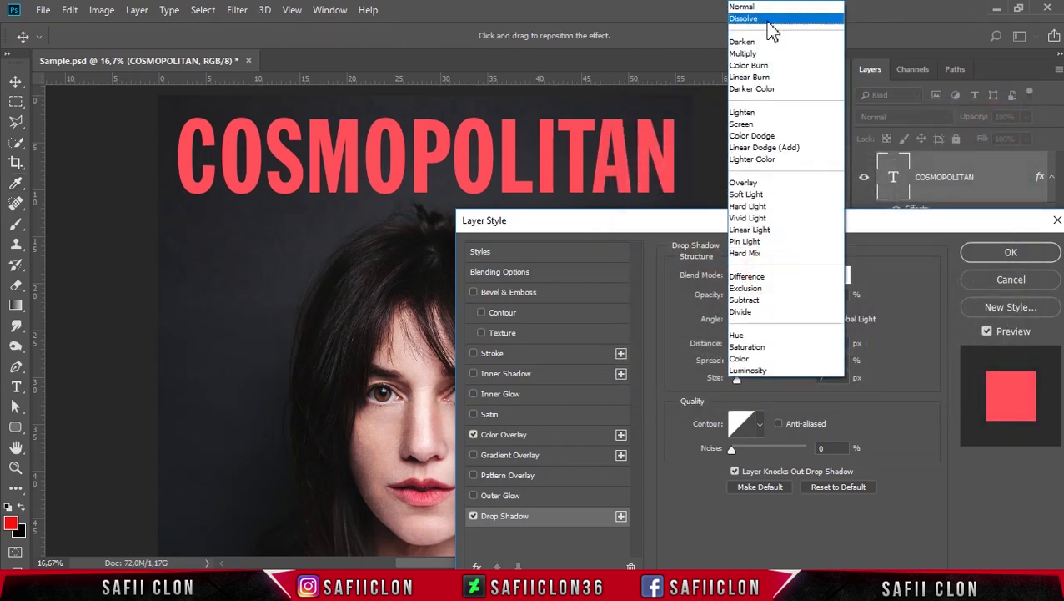
left_click(763, 7)
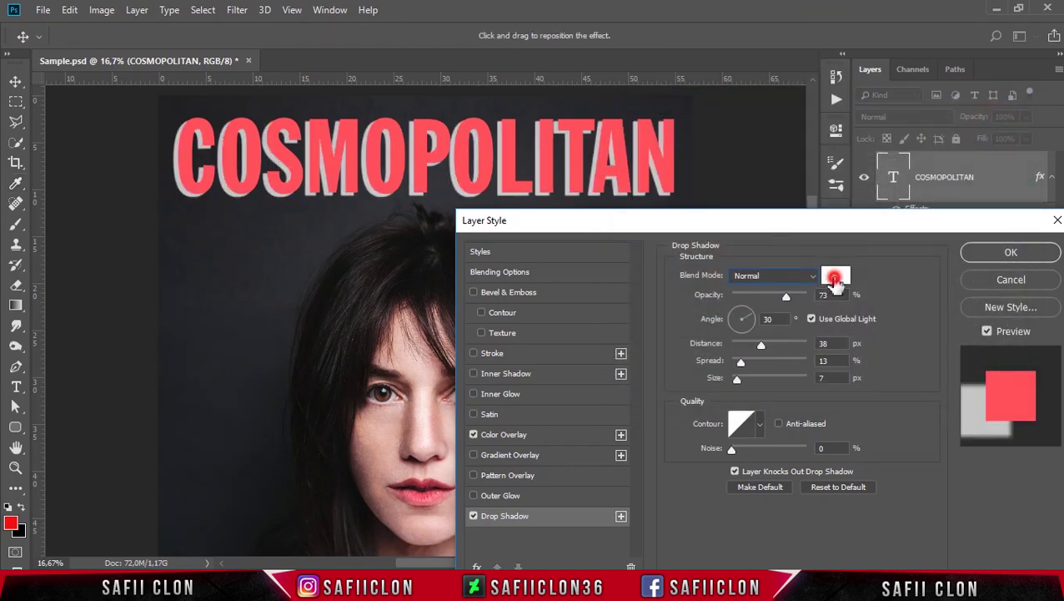
left_click(835, 276)
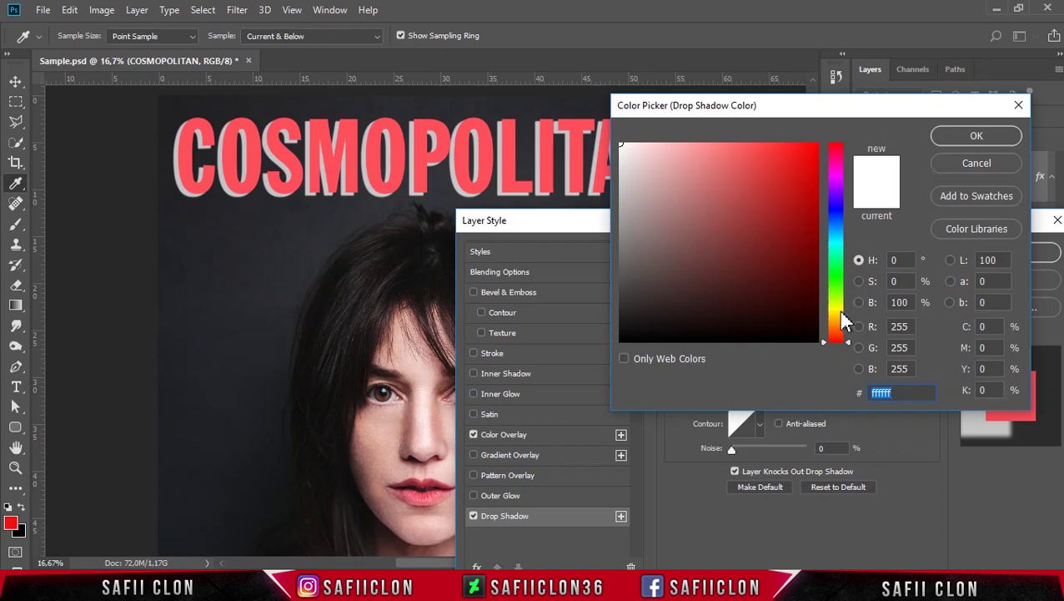
left_click(976, 135)
left_click_drag(791, 295, 806, 295)
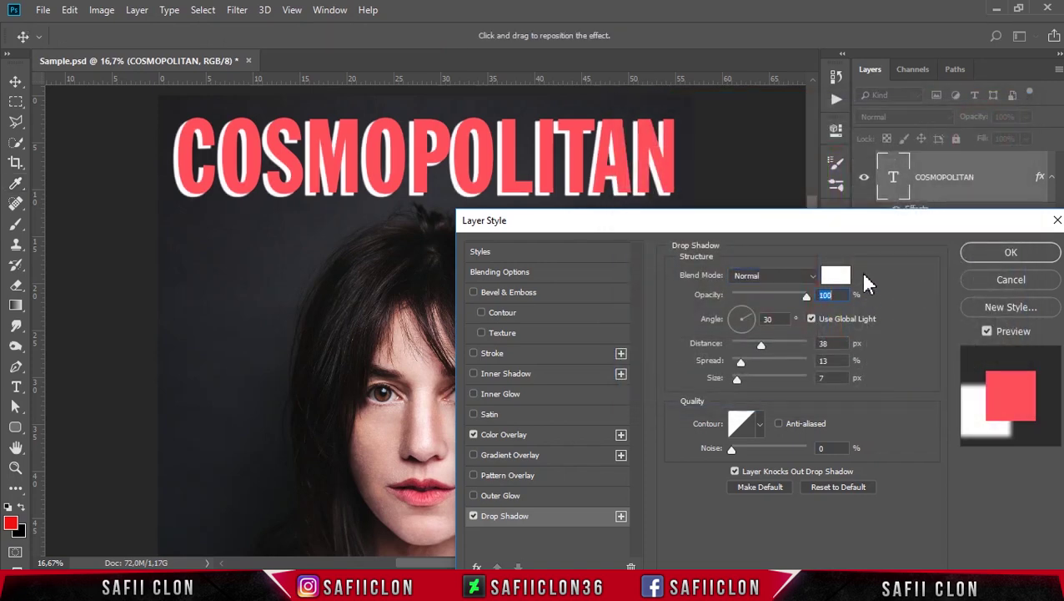
- Change the shadow colour to dark #1e1e1e and apply the Layer Style
left_click(842, 281)
left_click_drag(625, 143, 616, 291)
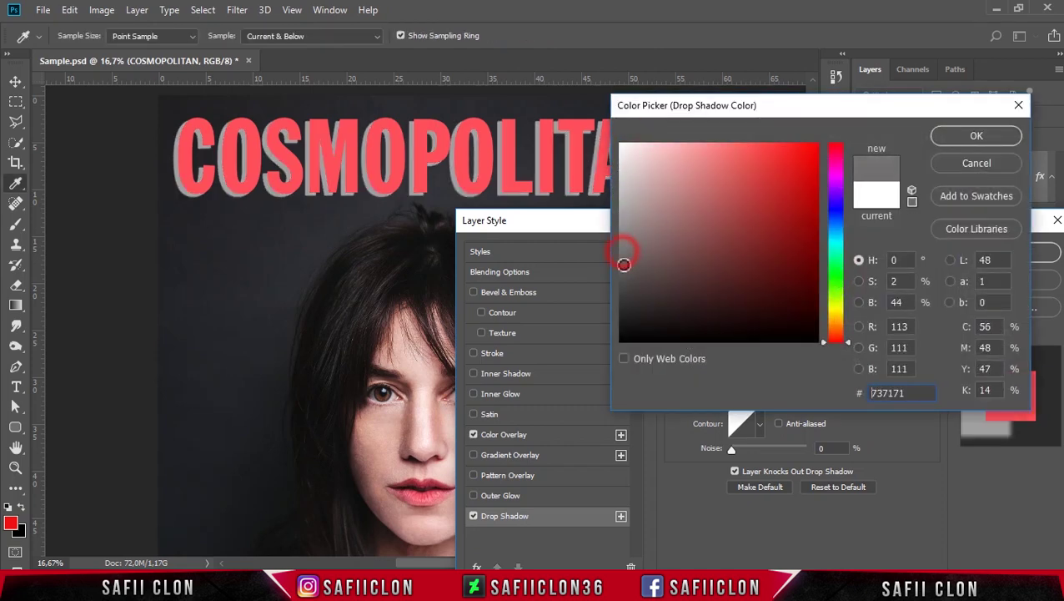
left_click_drag(620, 290, 619, 321)
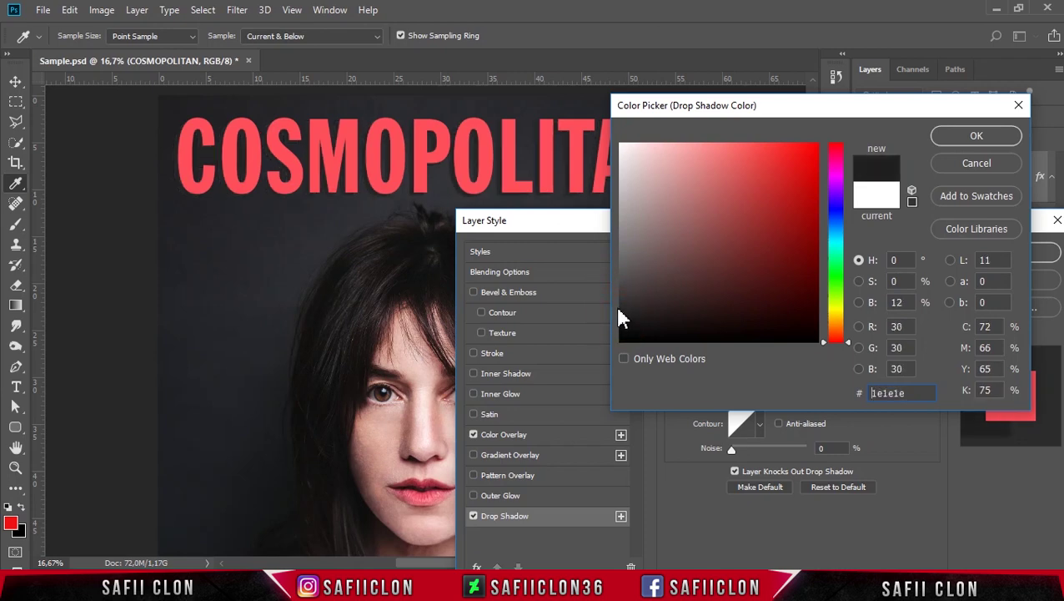
left_click(963, 136)
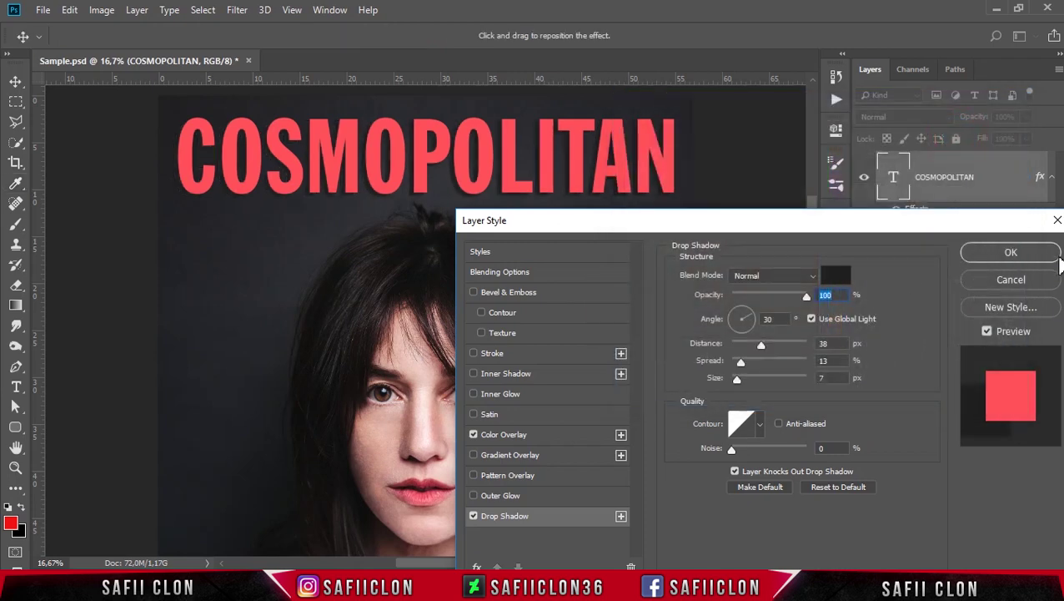
left_click(1011, 252)
left_click(998, 178)
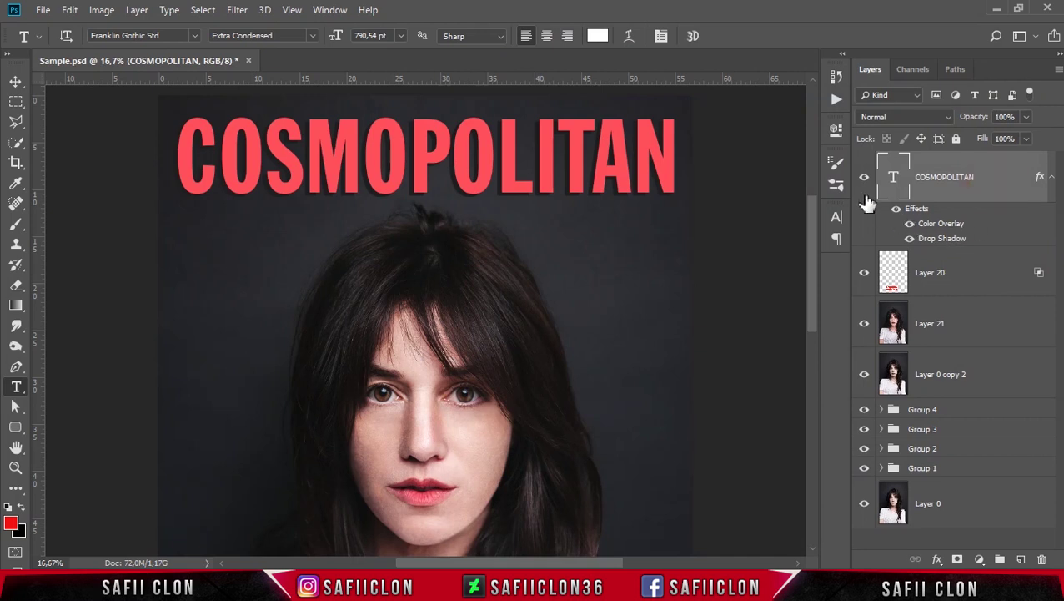
- Change the masthead's Color Overlay to the lighter coral ff606b and close Layer Style
left_click(897, 210)
left_click(897, 210)
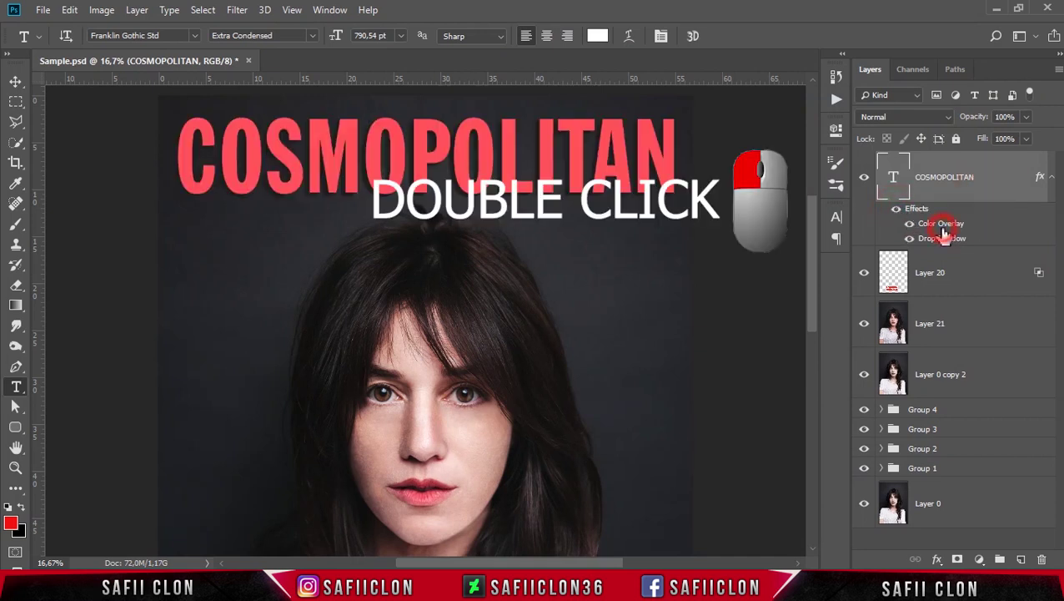
double_click(941, 225)
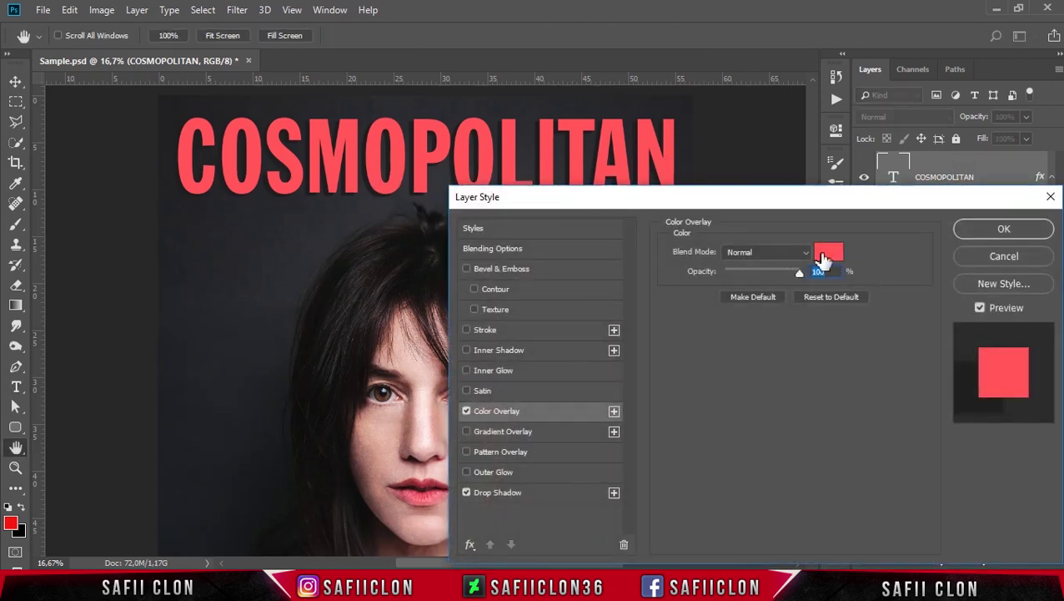
left_click(826, 254)
left_click_drag(751, 148, 743, 144)
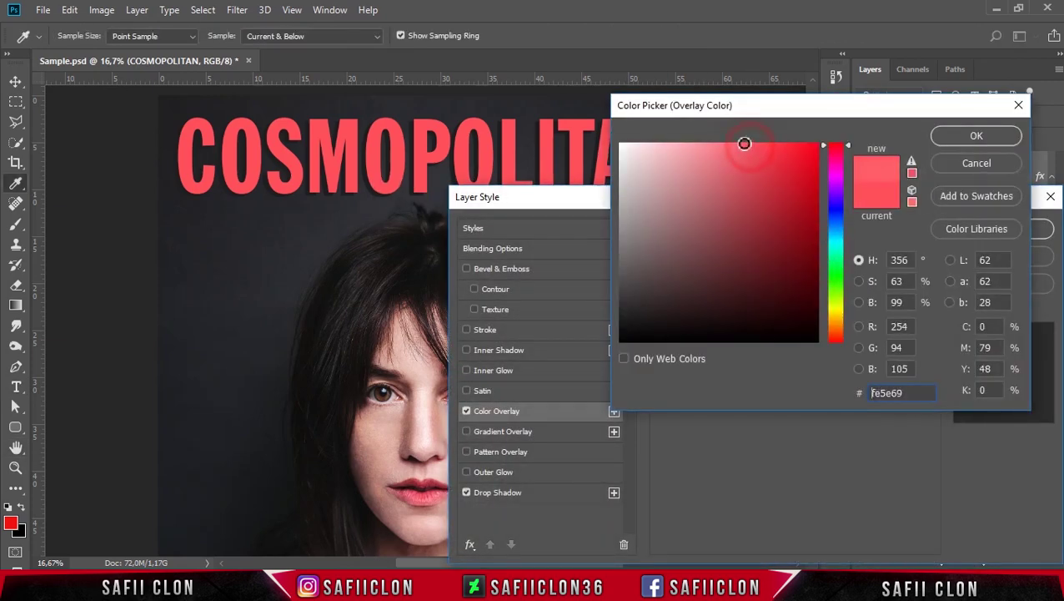
left_click(959, 135)
left_click(959, 227)
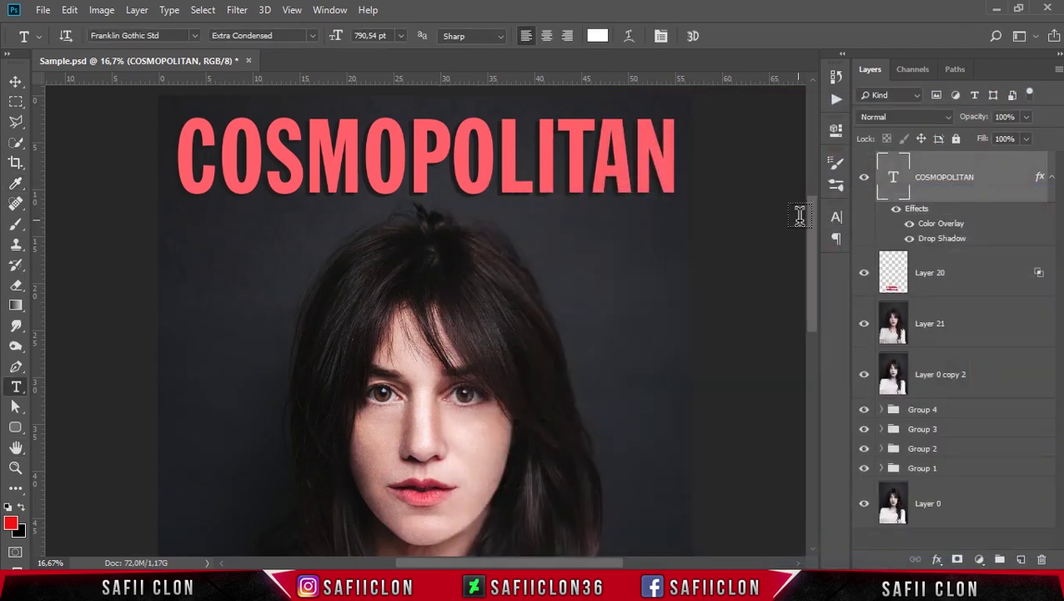
left_click_drag(810, 219, 804, 249)
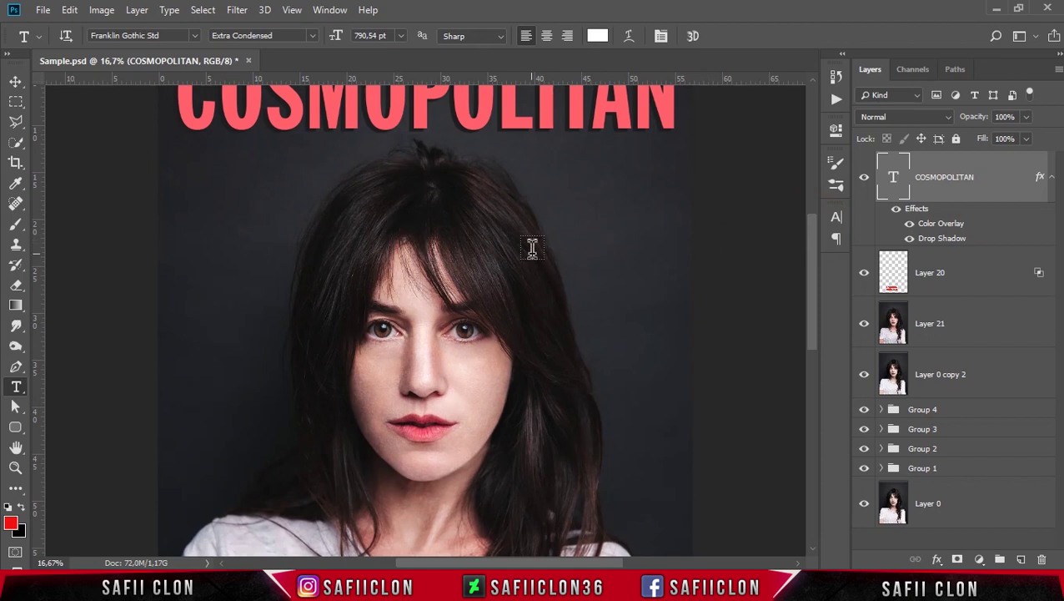
key("ctrl+minus")
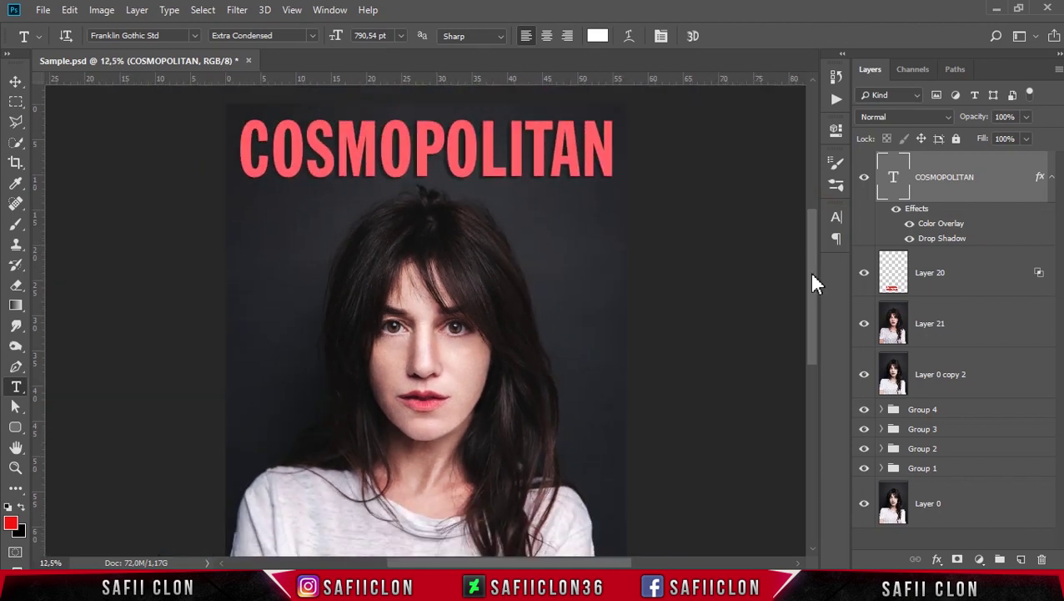
left_click_drag(808, 271, 807, 338)
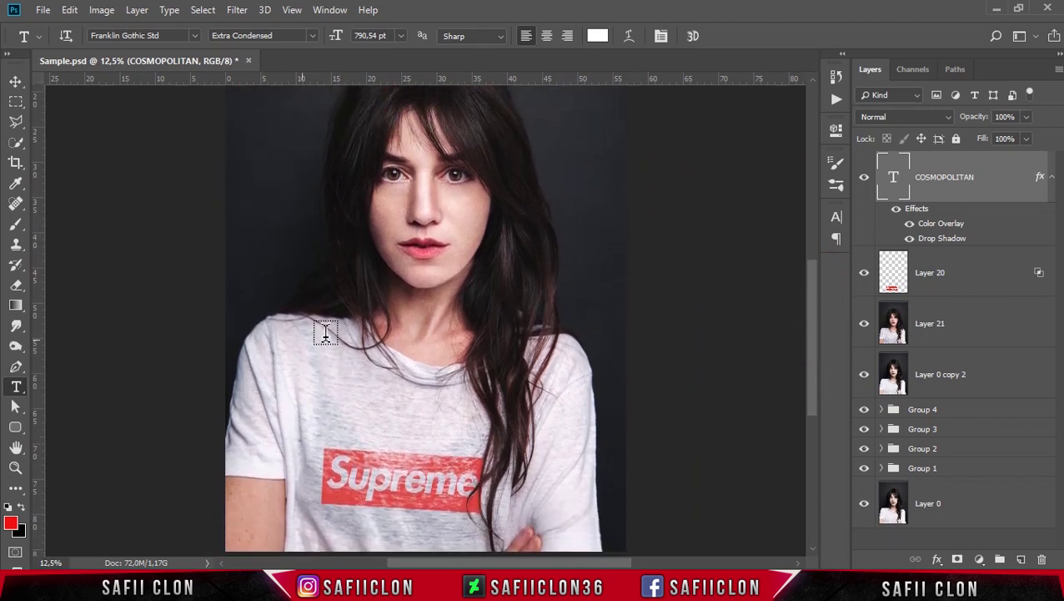
- Type a centred two-line 'NO DRAMA!' headline with tightened leading and commit it
left_click(429, 307)
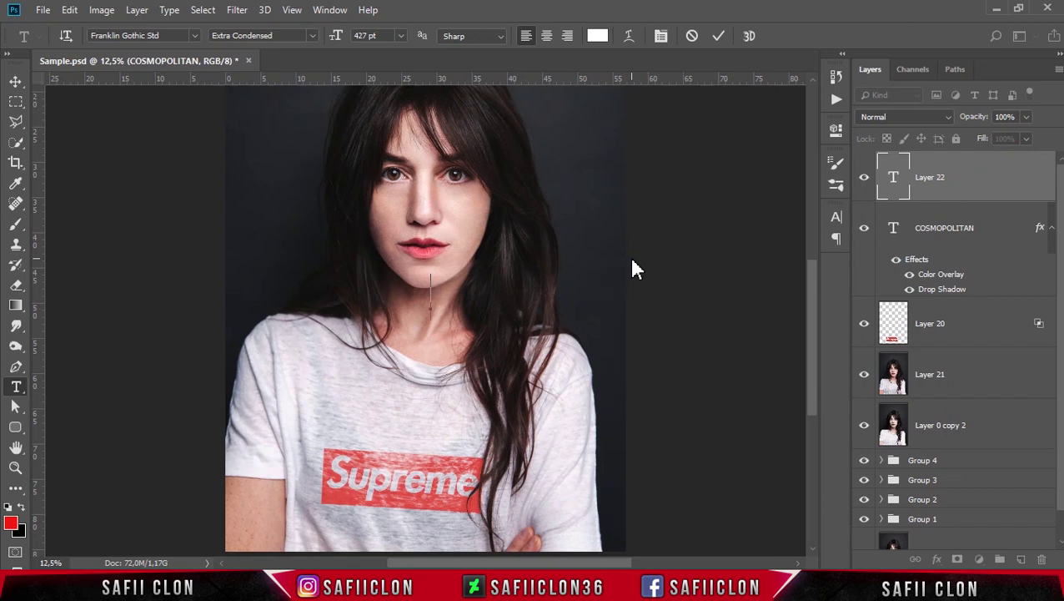
type("NO")
key("Return")
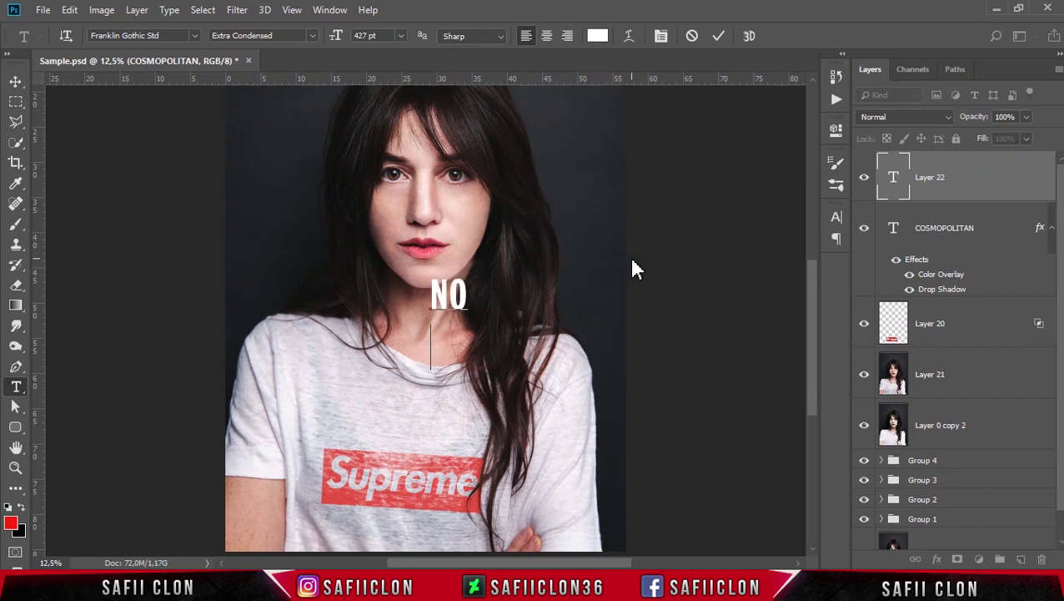
type("DRAMA")
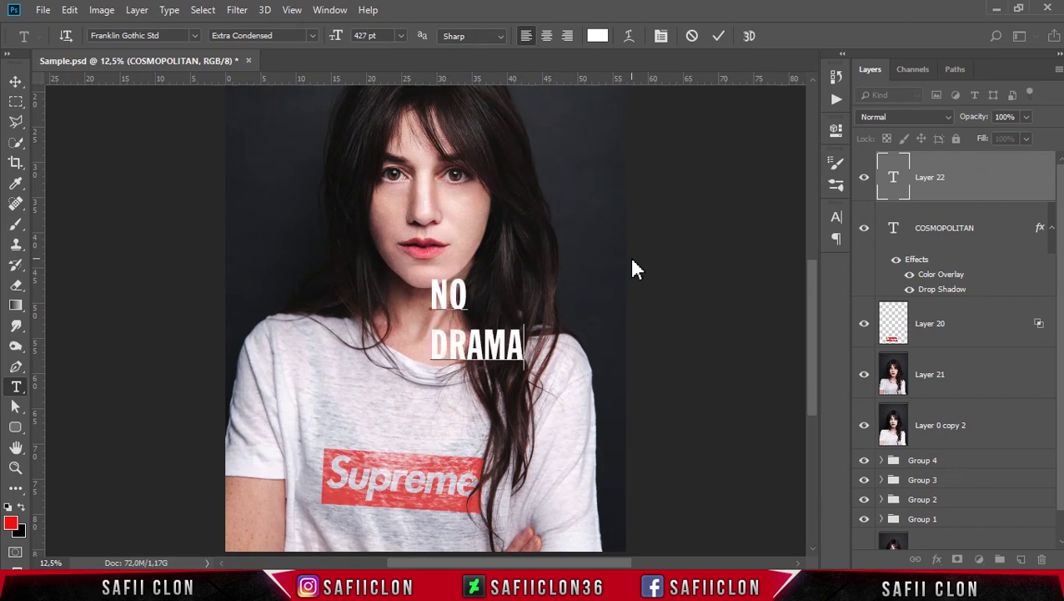
type("!")
key("ctrl+a")
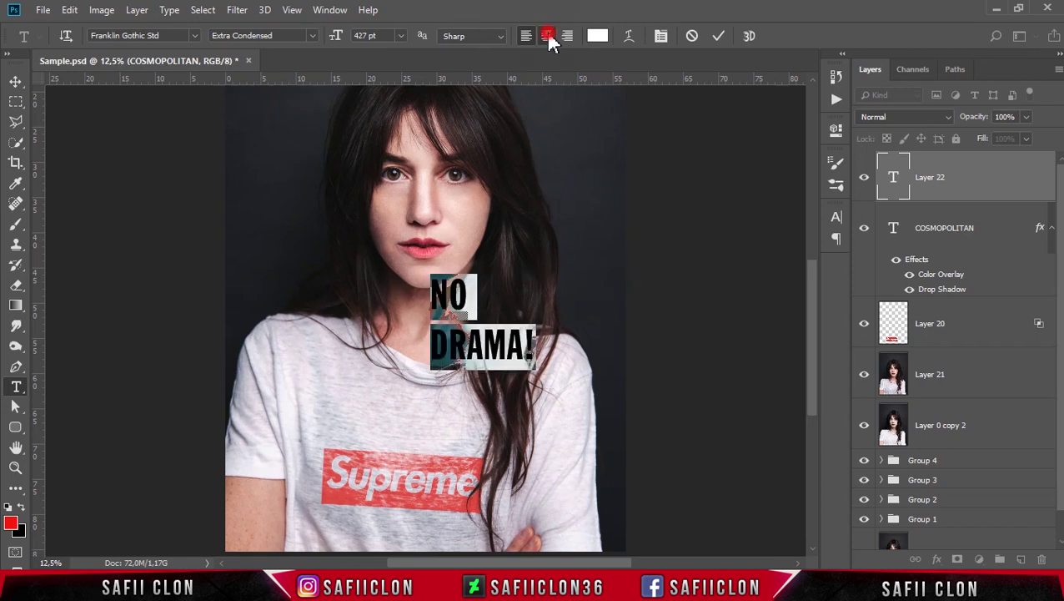
left_click(546, 35)
left_click(836, 216)
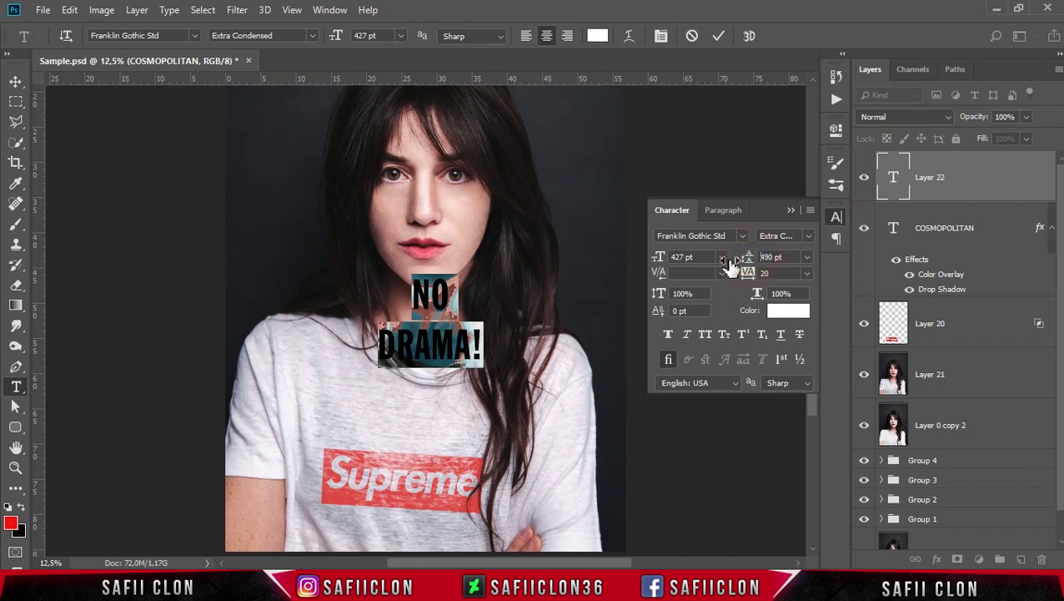
left_click_drag(751, 259, 617, 276)
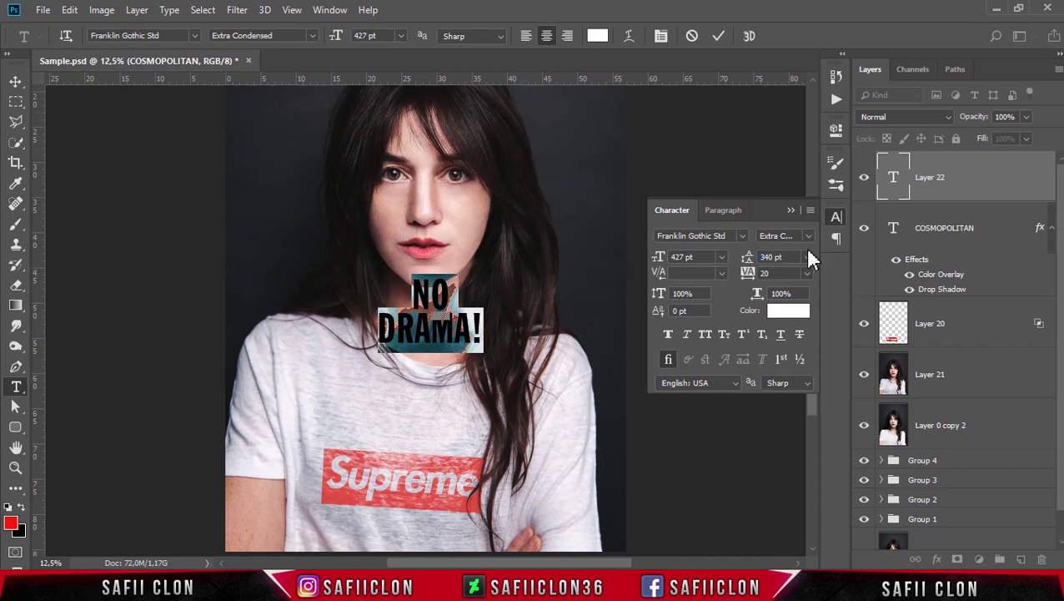
left_click(791, 210)
left_click(467, 321)
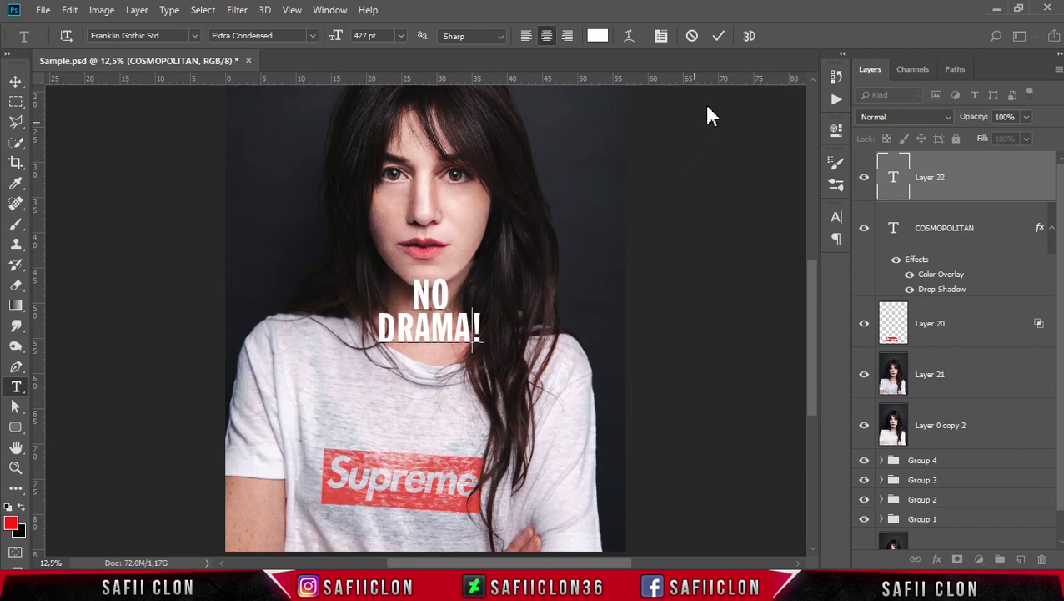
left_click(719, 36)
- Scale the NO DRAMA! headline to about 81% and move it up beside the face
key("ctrl+t")
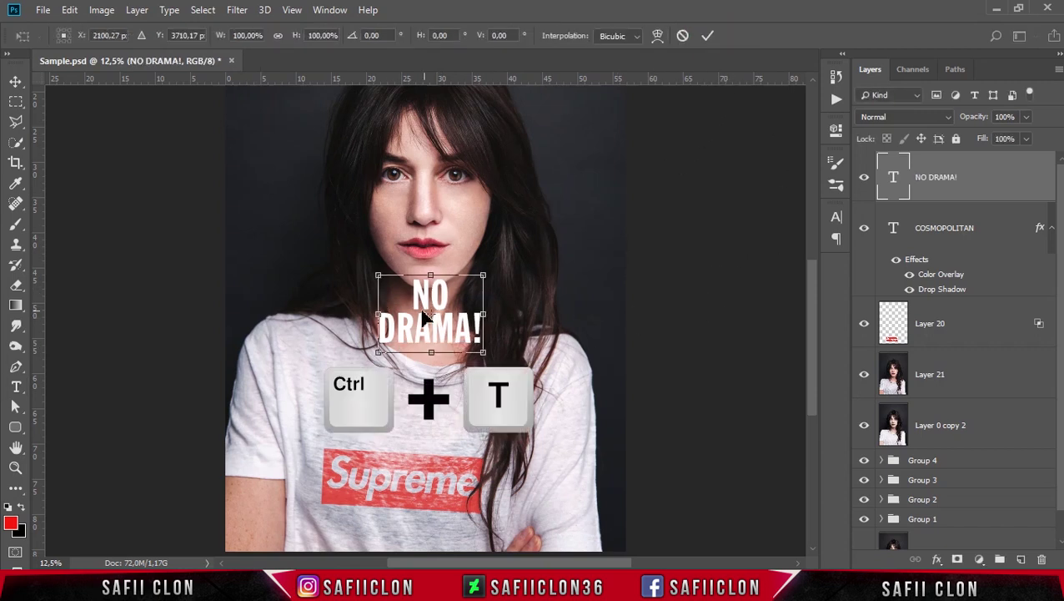
mouse_move(375, 274)
left_mouse_down()
mouse_move(396, 290)
mouse_move(557, 283)
left_mouse_up()
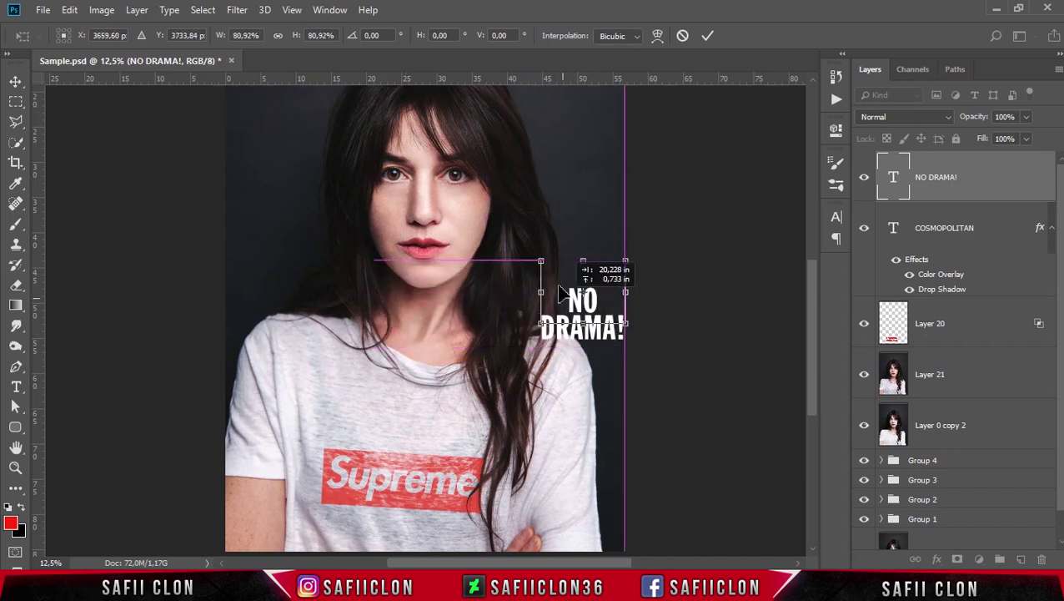
left_click_drag(556, 284, 560, 262)
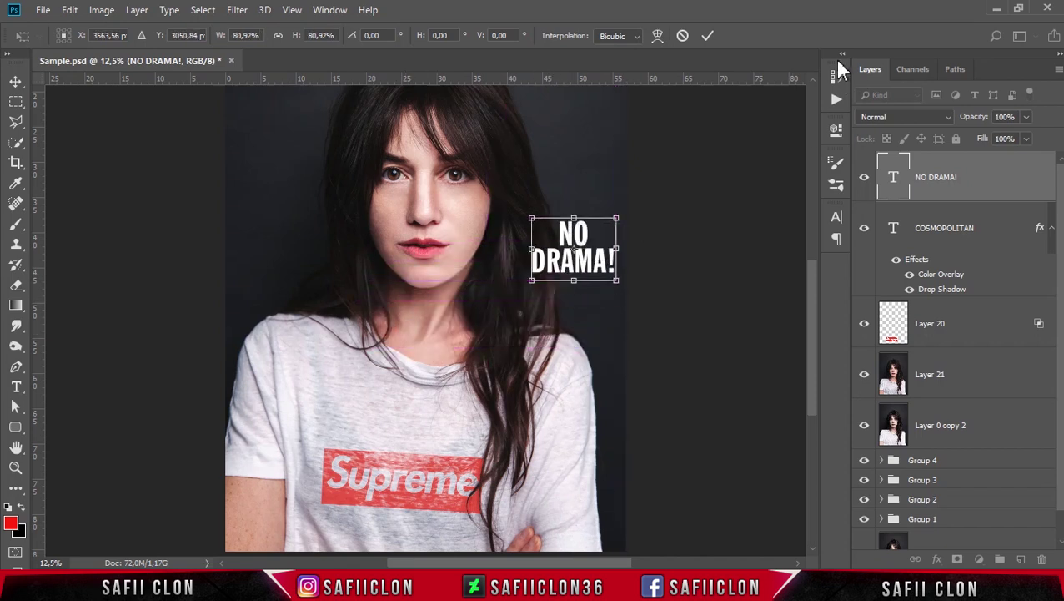
left_click(707, 36)
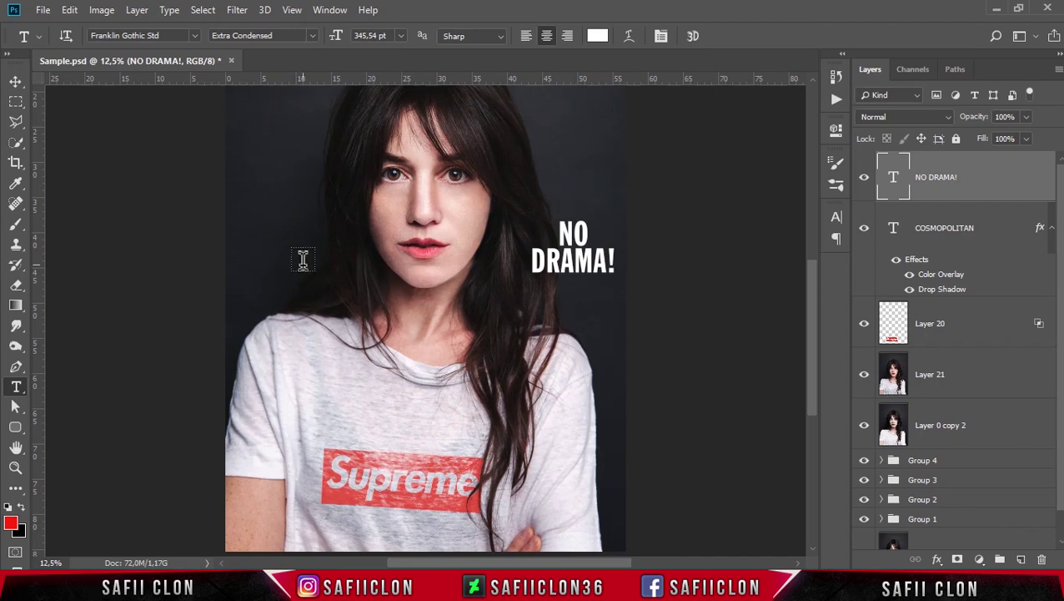
- Type the two-line 'Etika “Cinlok” di Kantor' text over the chest in Arial and commit it
left_click(16, 387)
left_click(361, 318)
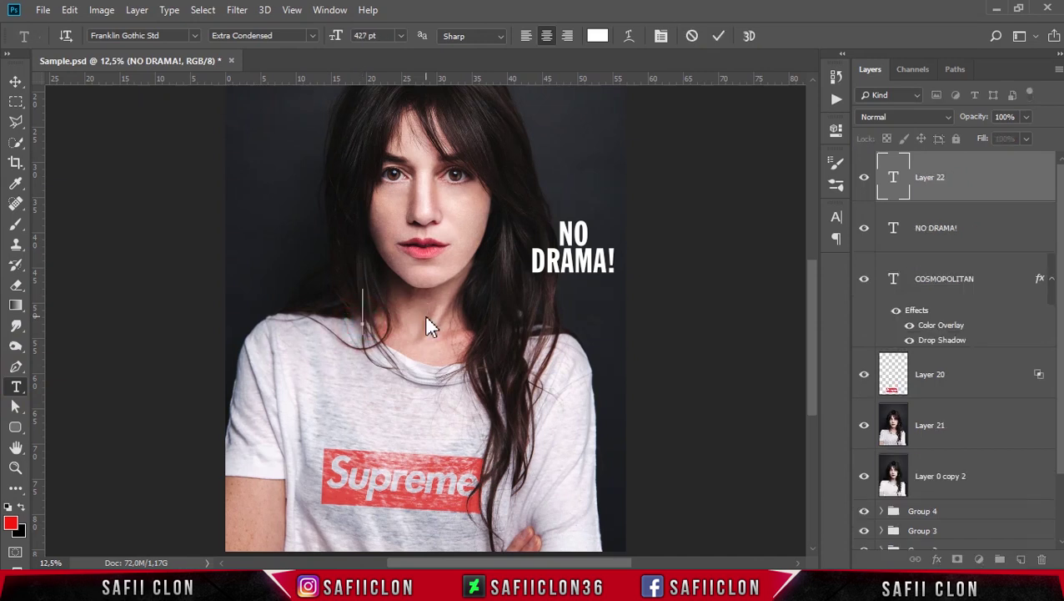
type("Etika \"Cinlok\"")
key("Return")
type("di Kantor")
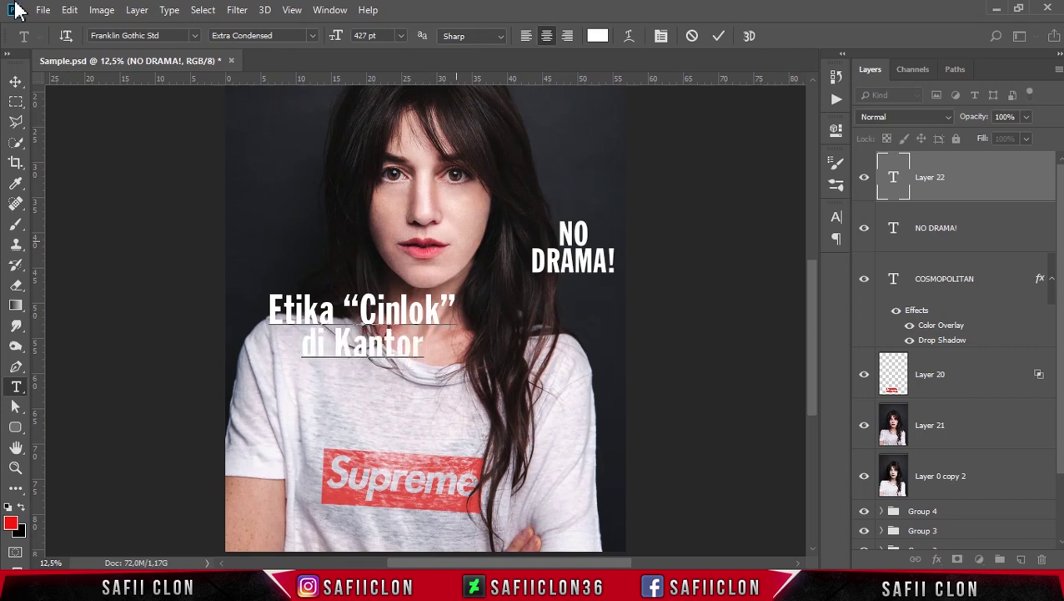
left_click_drag(426, 353, 263, 356)
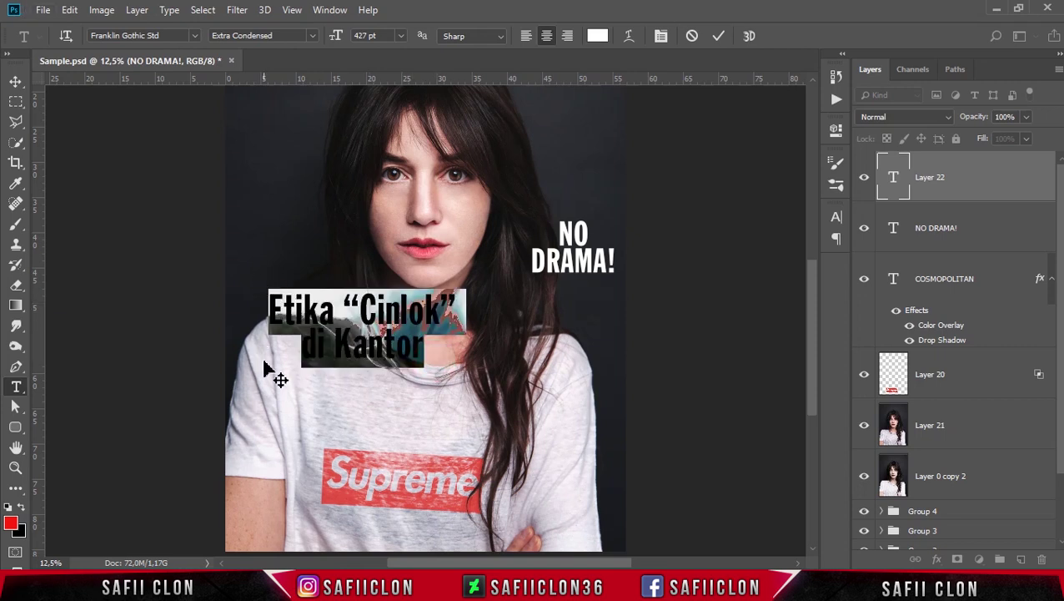
left_click(195, 39)
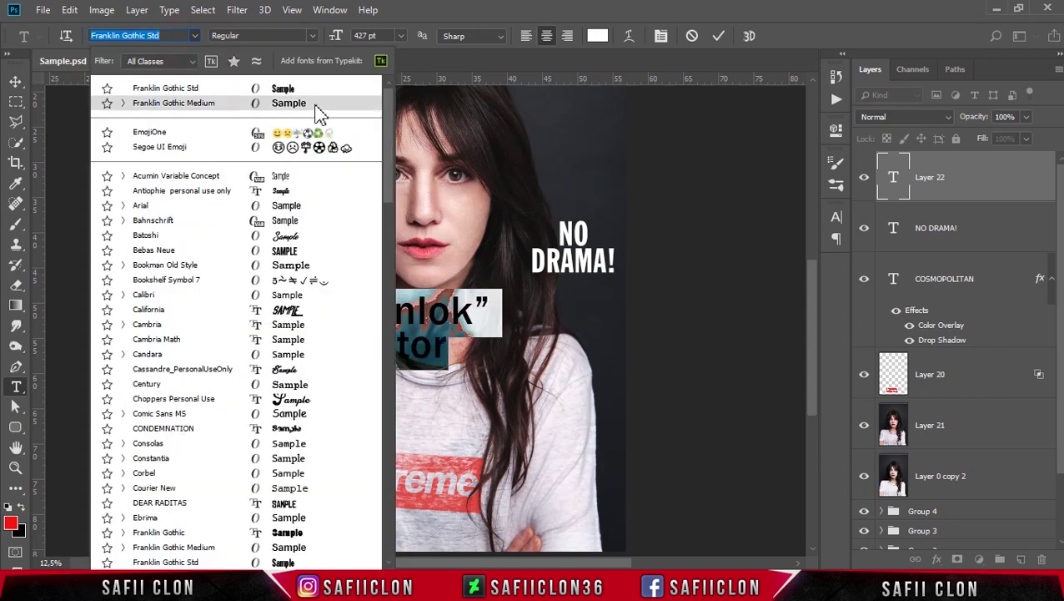
left_click(276, 206)
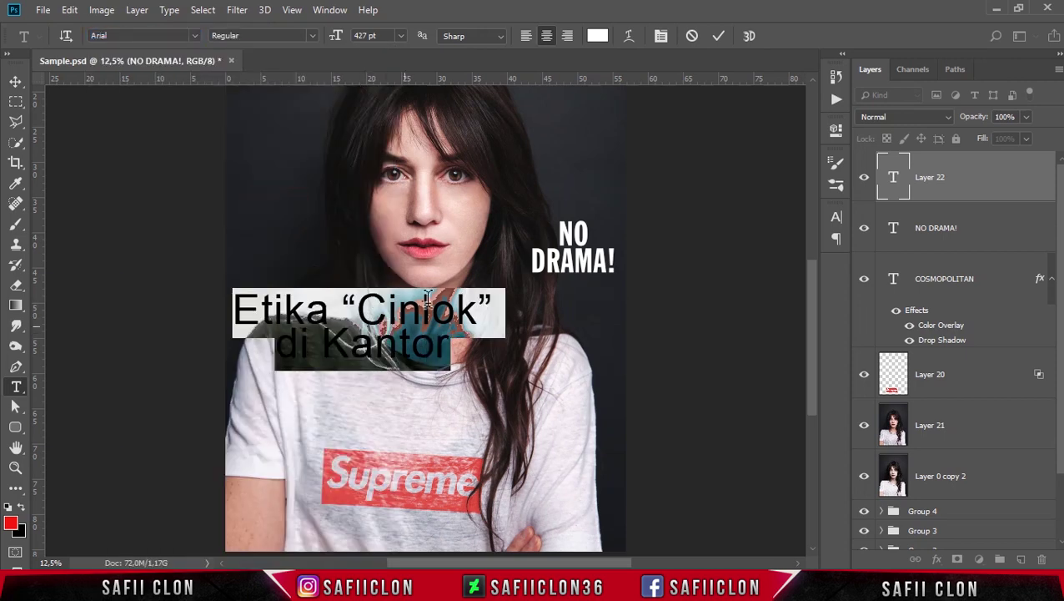
left_click(718, 35)
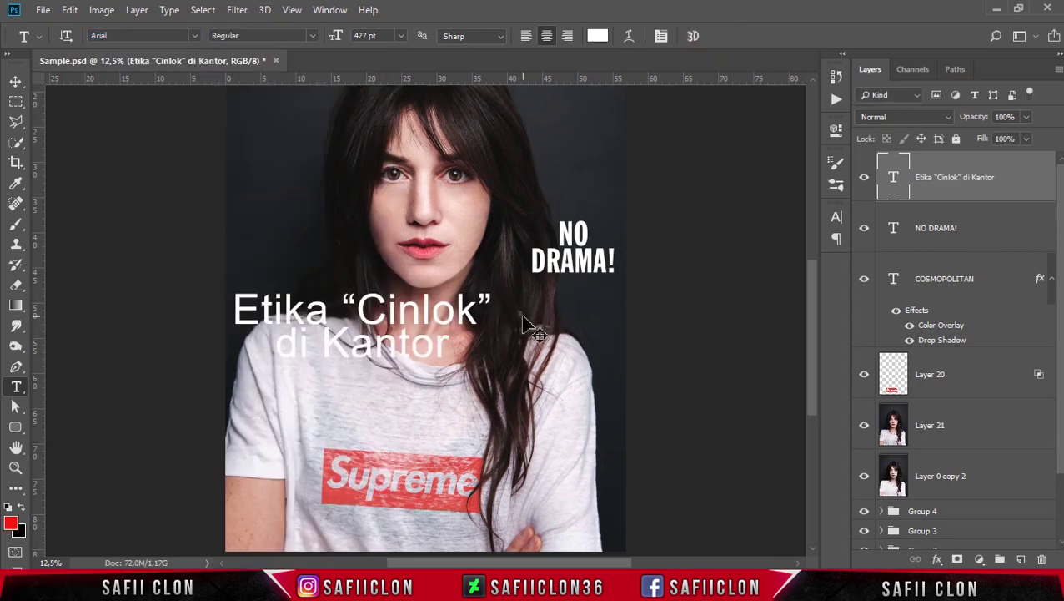
key("ctrl+t")
- Shrink the Arial subheadline to about 31% and move it just under NO DRAMA!
left_click_drag(233, 287, 292, 309)
key("ctrl+plus")
left_click_drag(250, 396, 289, 395)
left_click_drag(570, 351, 654, 352)
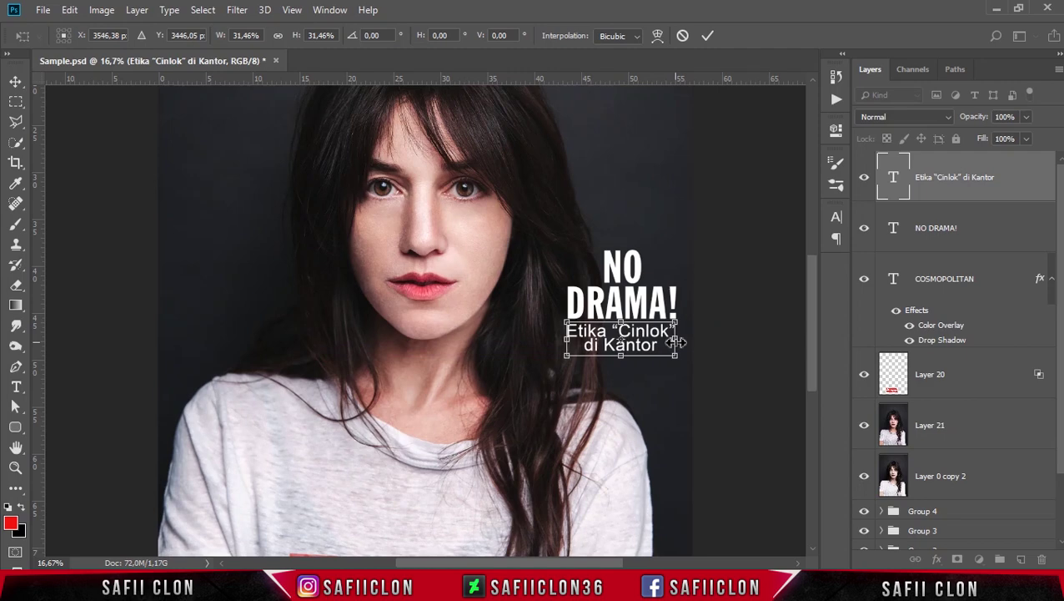
key("Return")
key("t")
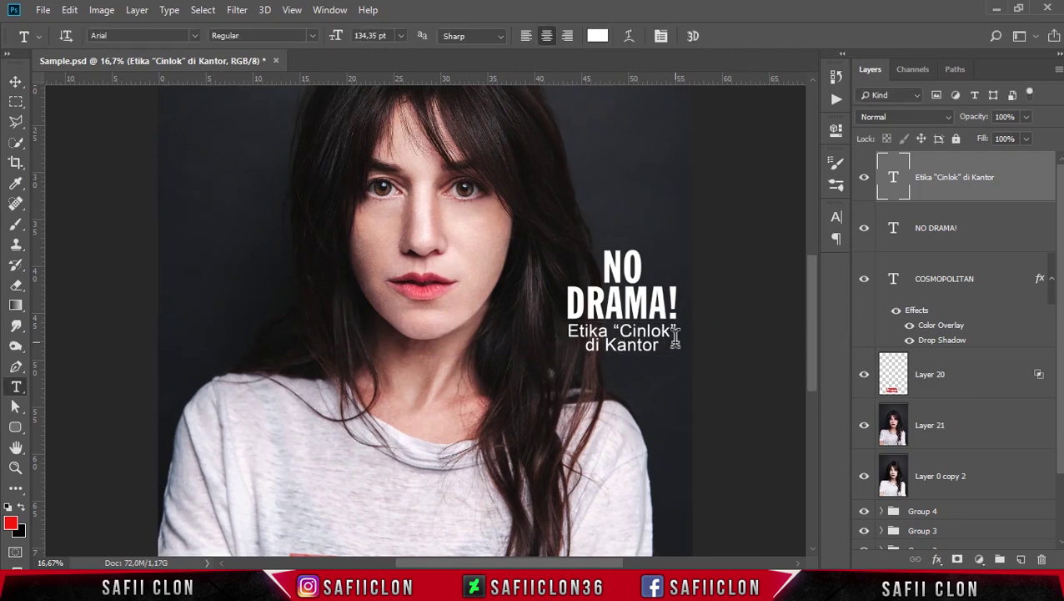
- Add vertical guides at the cover's left and right edges
key("ctrl+minus")
key("ctrl+minus")
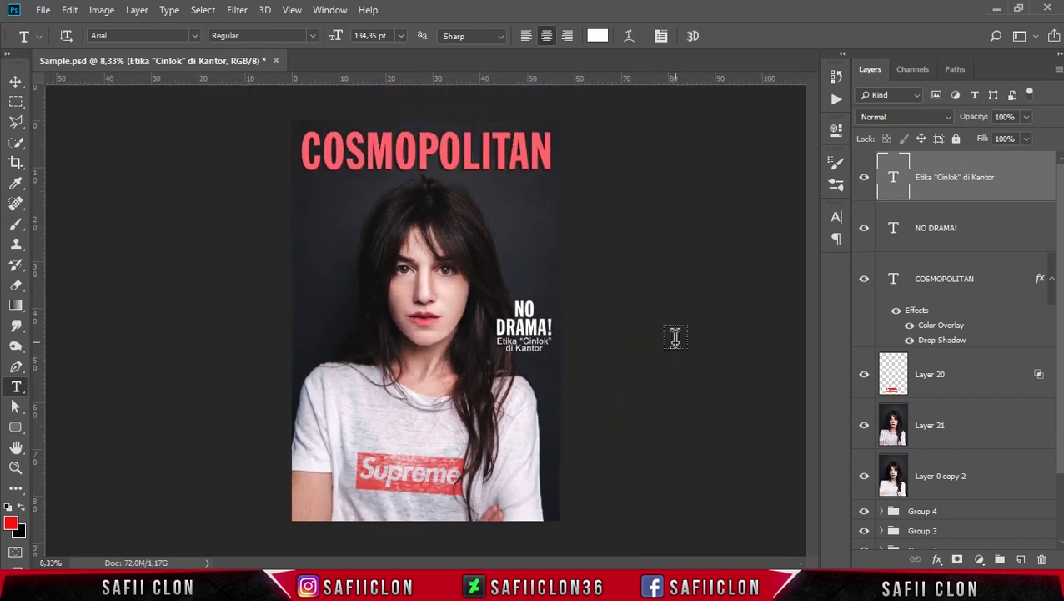
left_click_drag(34, 246, 301, 249)
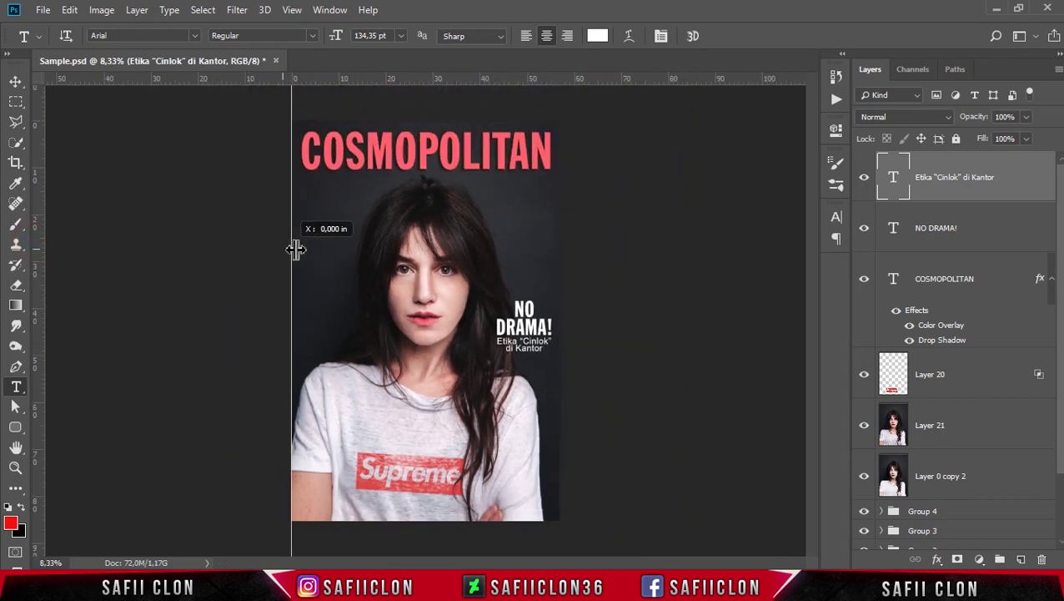
left_click_drag(34, 261, 552, 282)
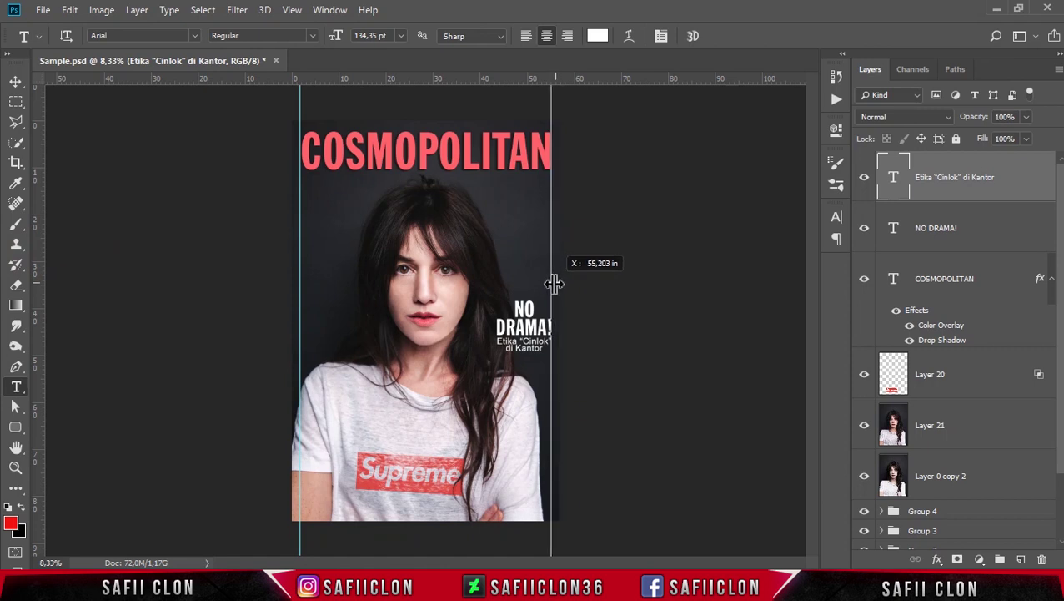
left_click_drag(554, 282, 551, 269)
- Add horizontal guides near the top and bottom of the cover
left_click(976, 278)
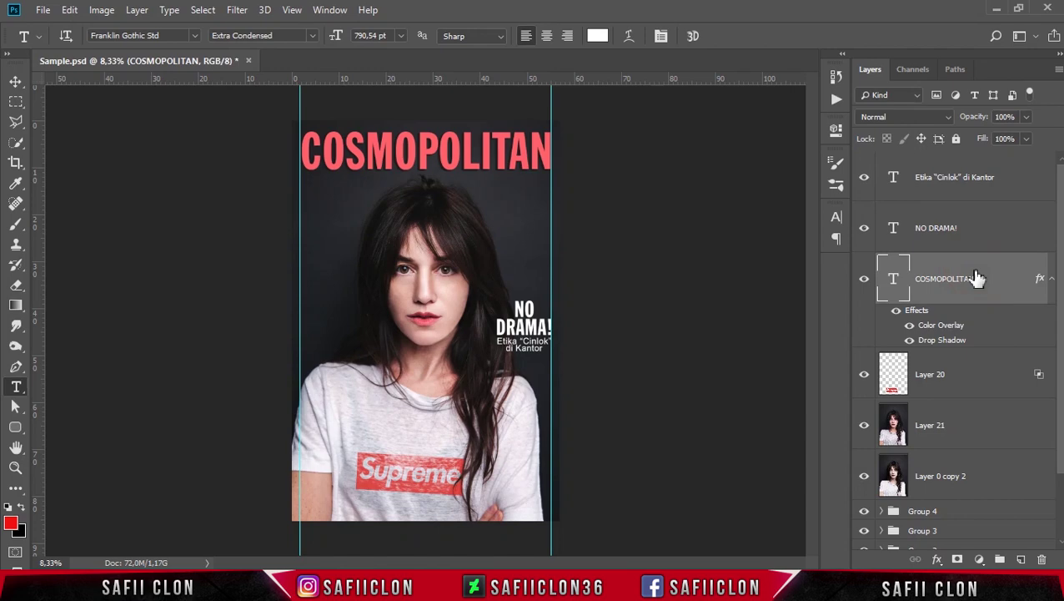
key("ctrl+plus")
key("ctrl+plus")
key("ctrl+plus")
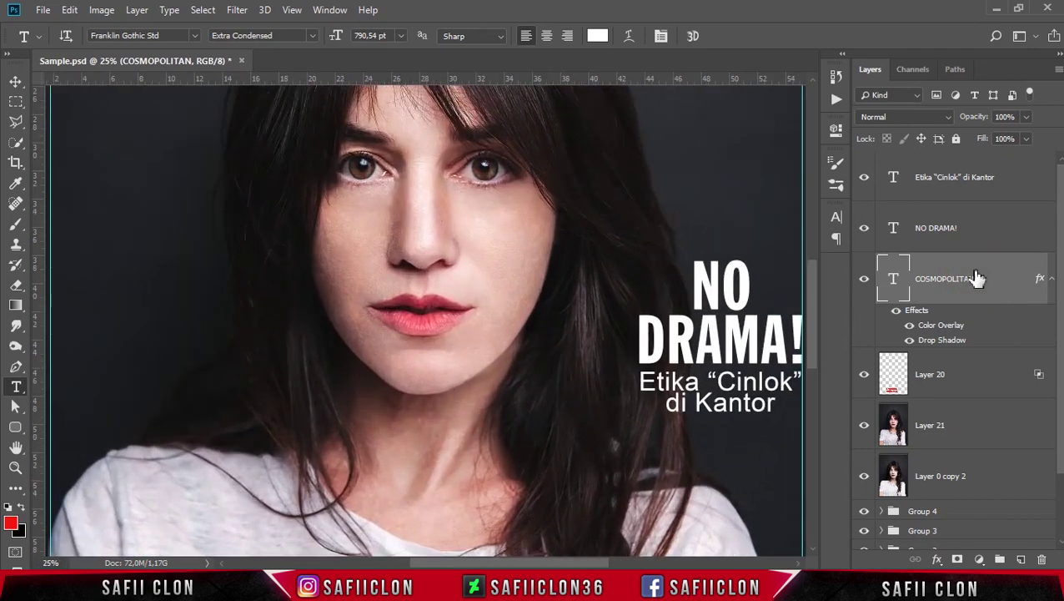
key("ctrl+minus")
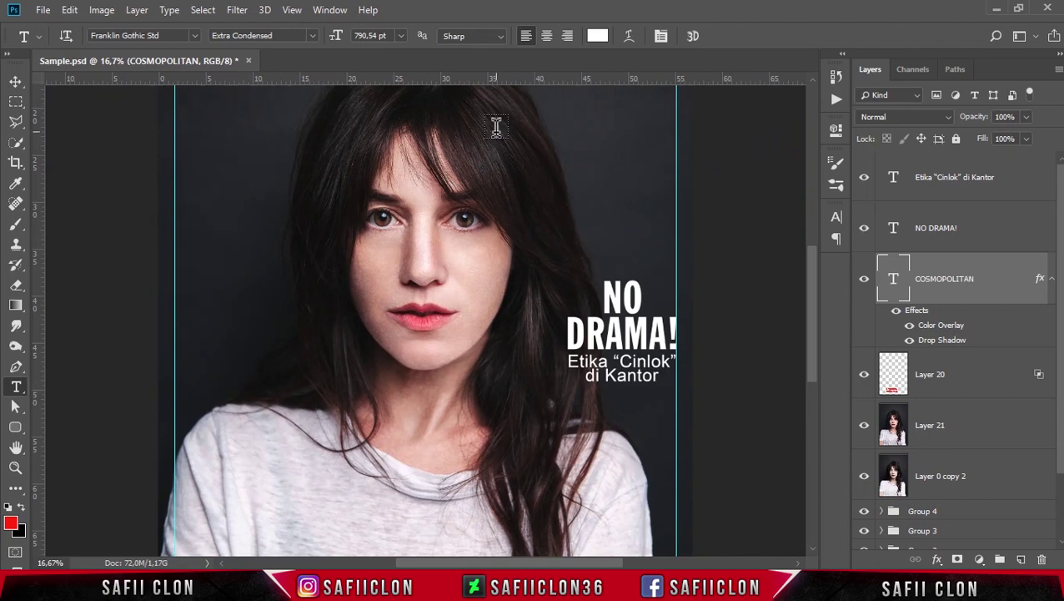
key("ctrl+minus")
key("ctrl+minus")
key("ctrl+minus")
left_click_drag(466, 83, 471, 177)
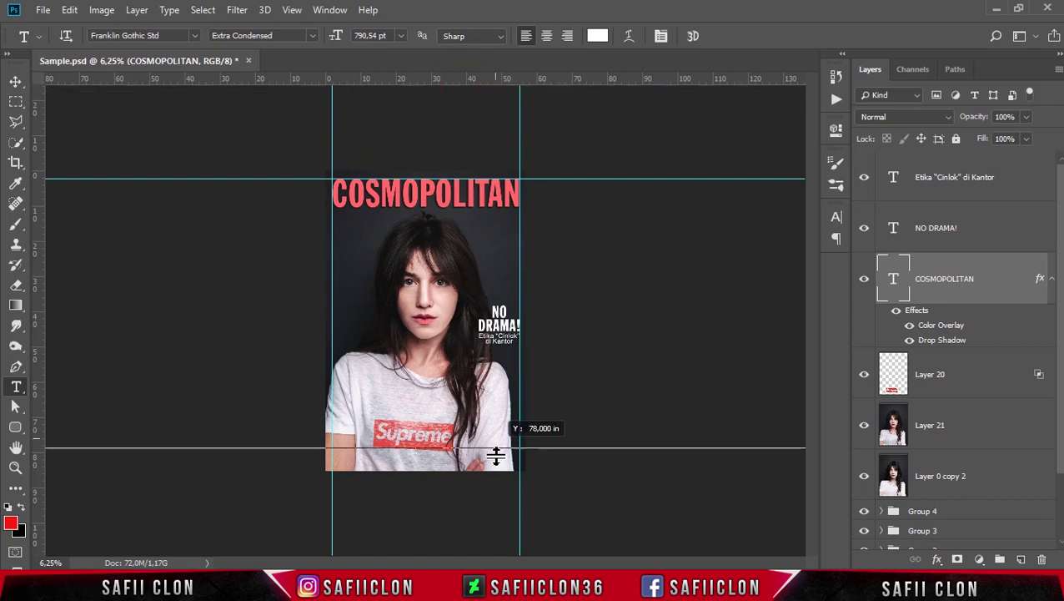
left_click_drag(473, 111, 492, 463)
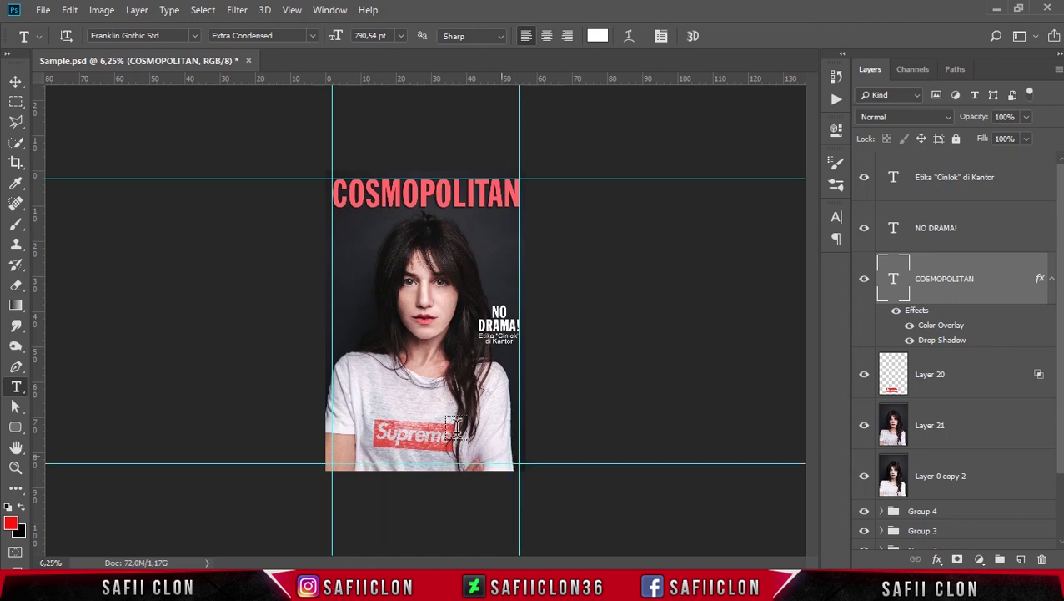
- Select the Etika “Cinlok” di Kantor subheadline layer
key("ctrl+plus")
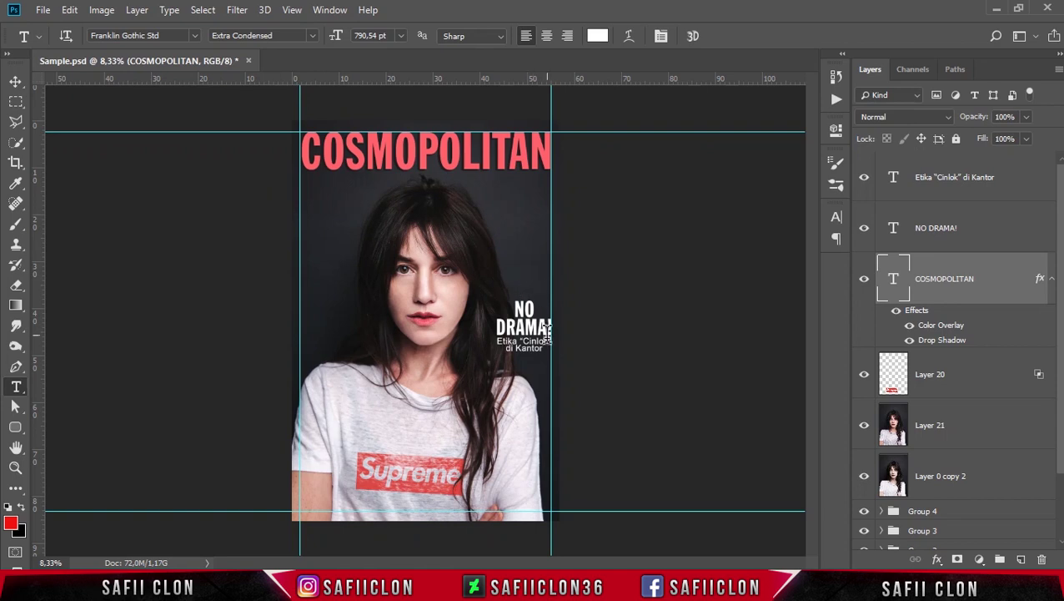
left_click(15, 81)
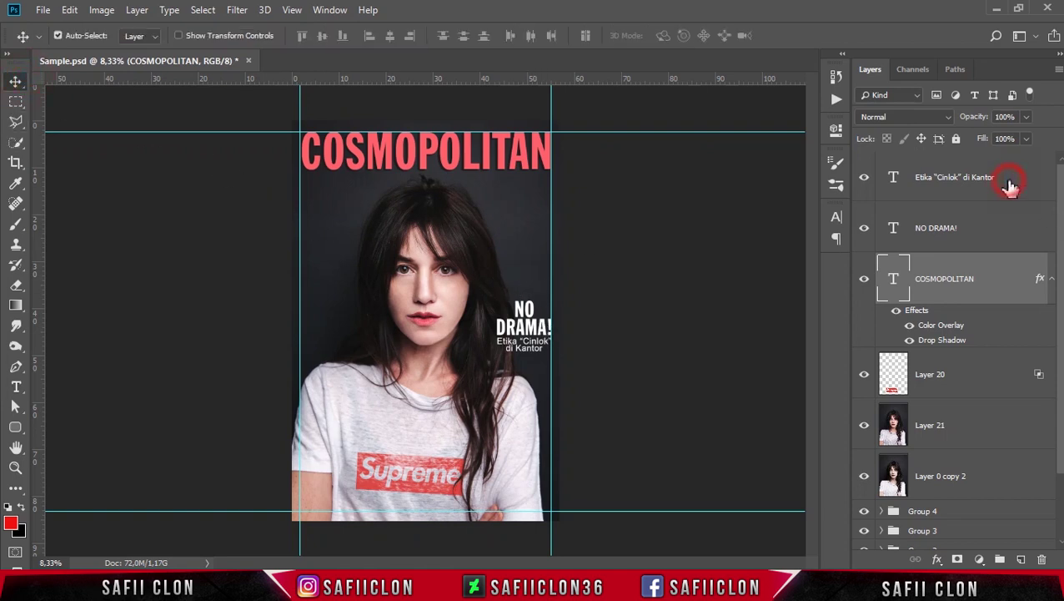
left_click(1010, 185)
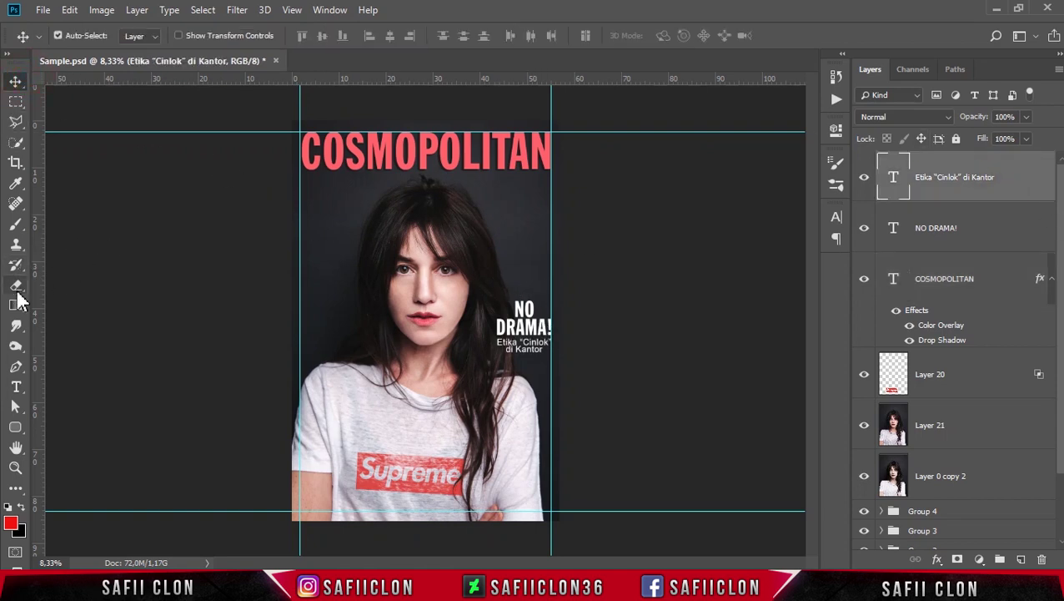
left_click(16, 386)
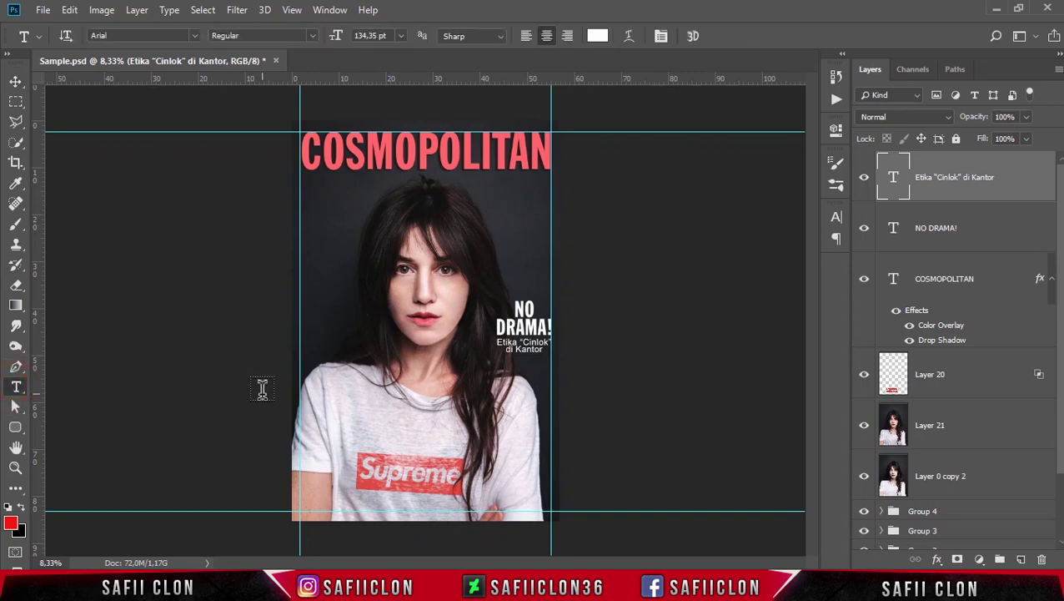
- Type the three-line cover line 'I Love You / Forever... / And Ever' left of the face
key("ctrl+plus")
key("ctrl+plus")
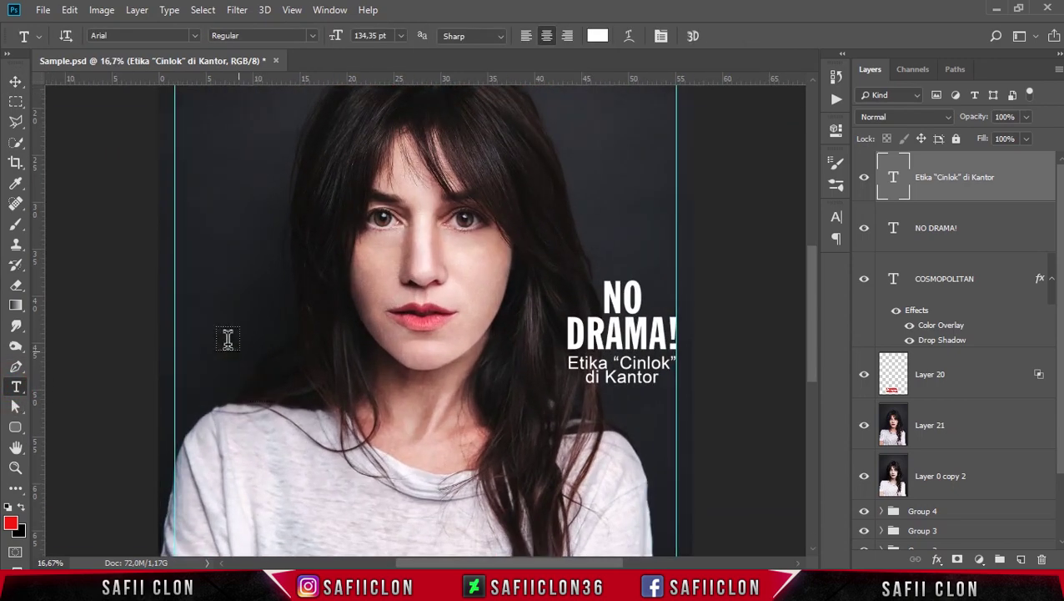
left_click(189, 282)
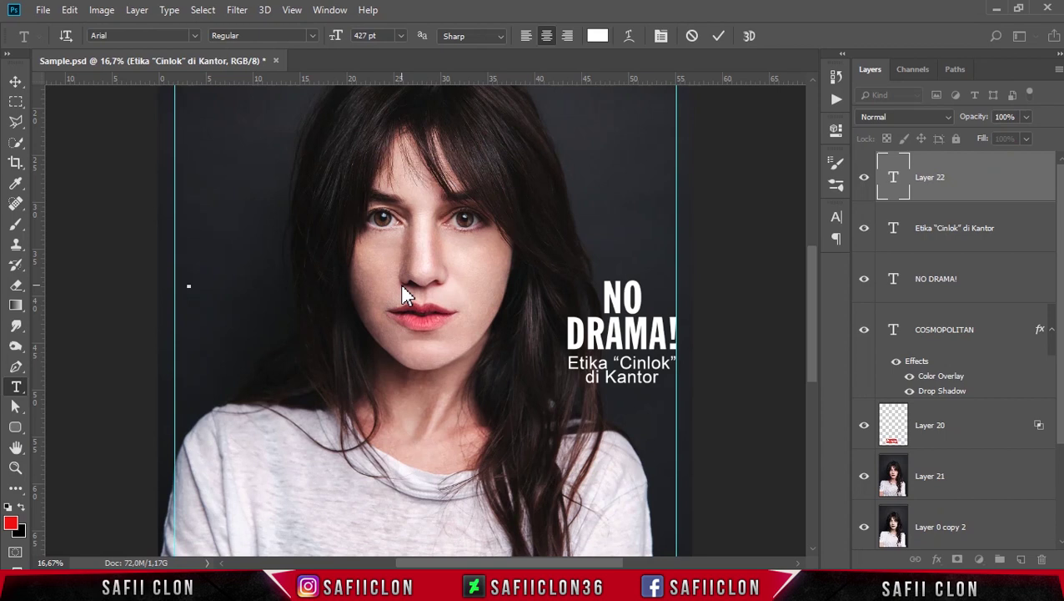
type("I Love You")
key("Return")
type("Forever...")
key("Return")
type("And Ever\"")
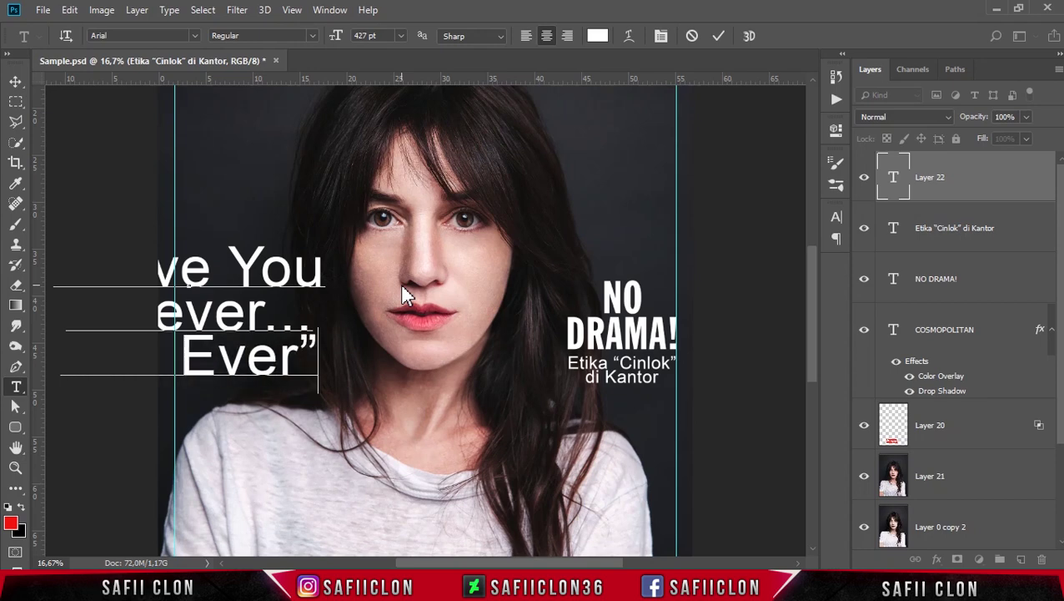
- Left-align the cover line, move it left of NO DRAMA!, and set it in Bebas Neue
key("ctrl+a")
mouse_move(374, 276)
left_mouse_down()
mouse_move(456, 286)
mouse_move(419, 286)
left_mouse_up()
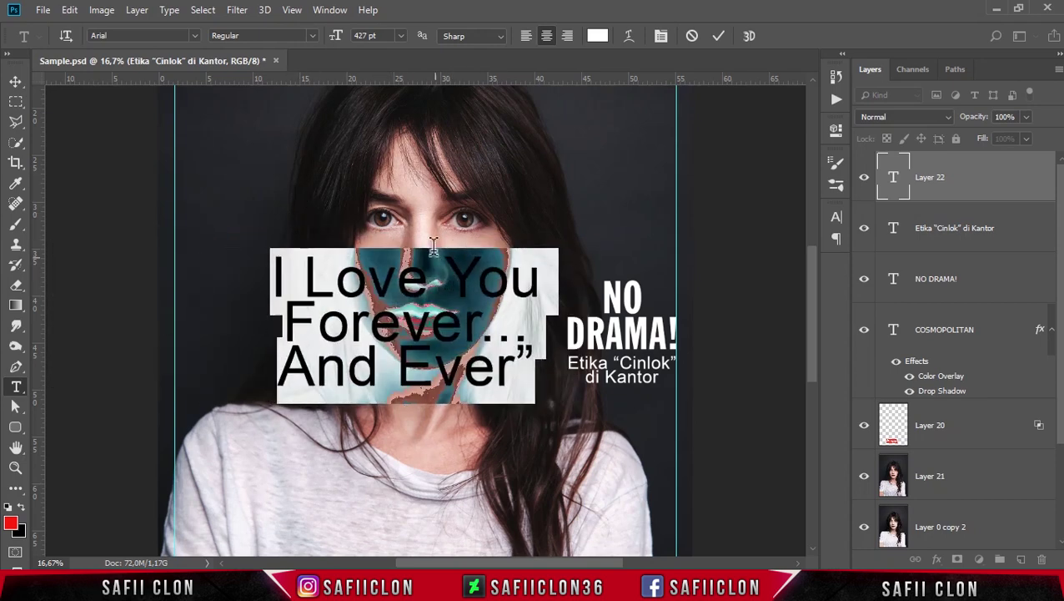
left_click(524, 36)
left_click_drag(541, 294, 377, 280)
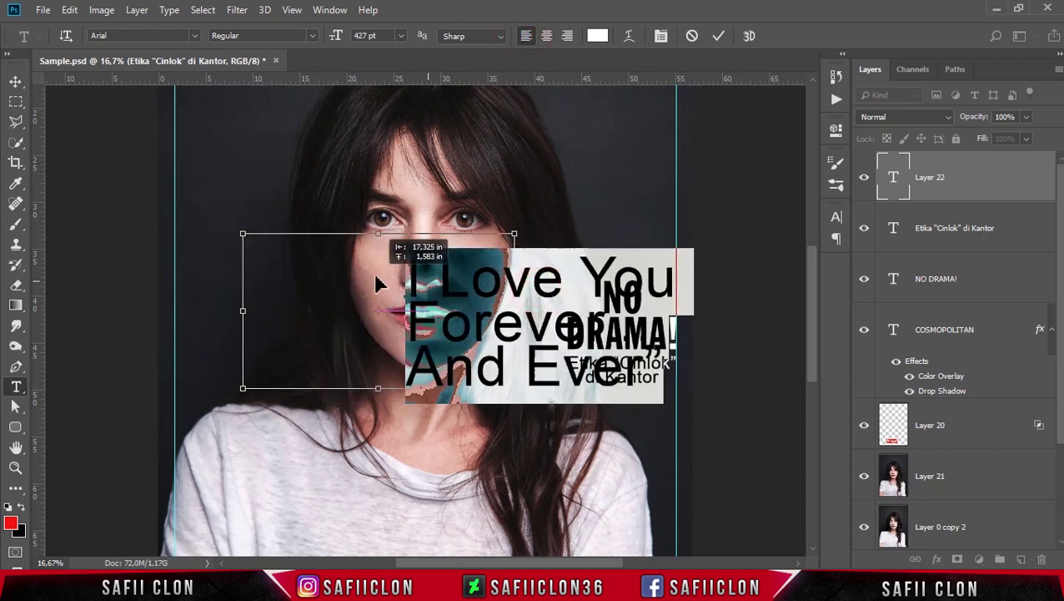
left_click(195, 35)
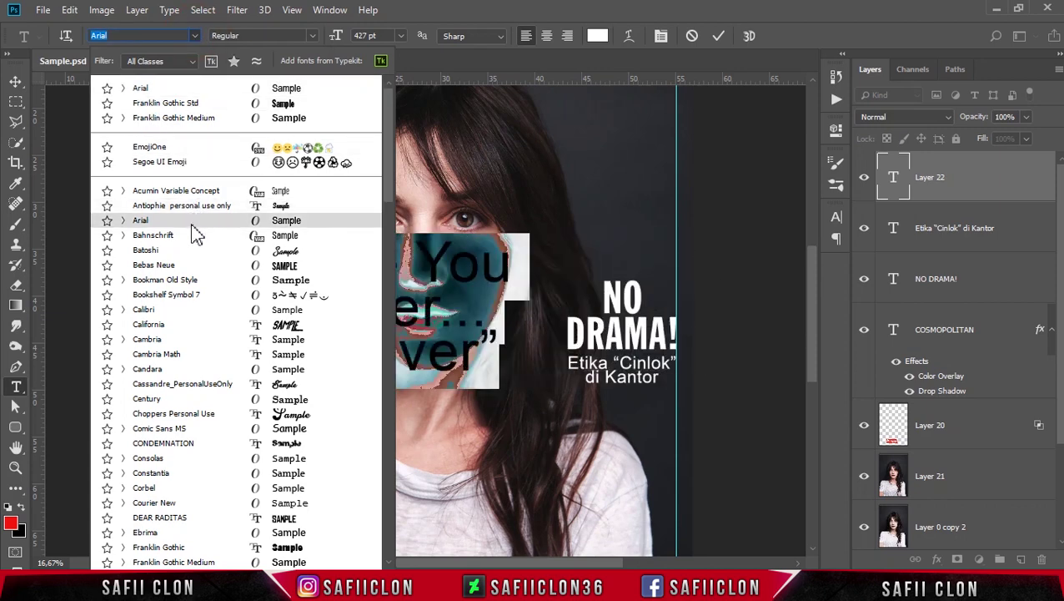
left_click(185, 265)
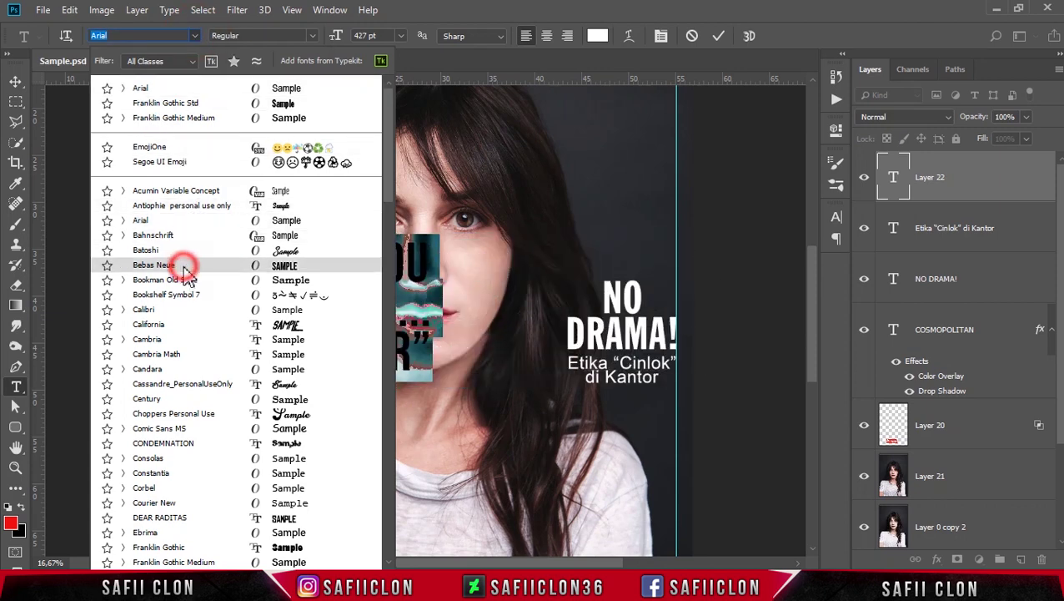
left_click(403, 324)
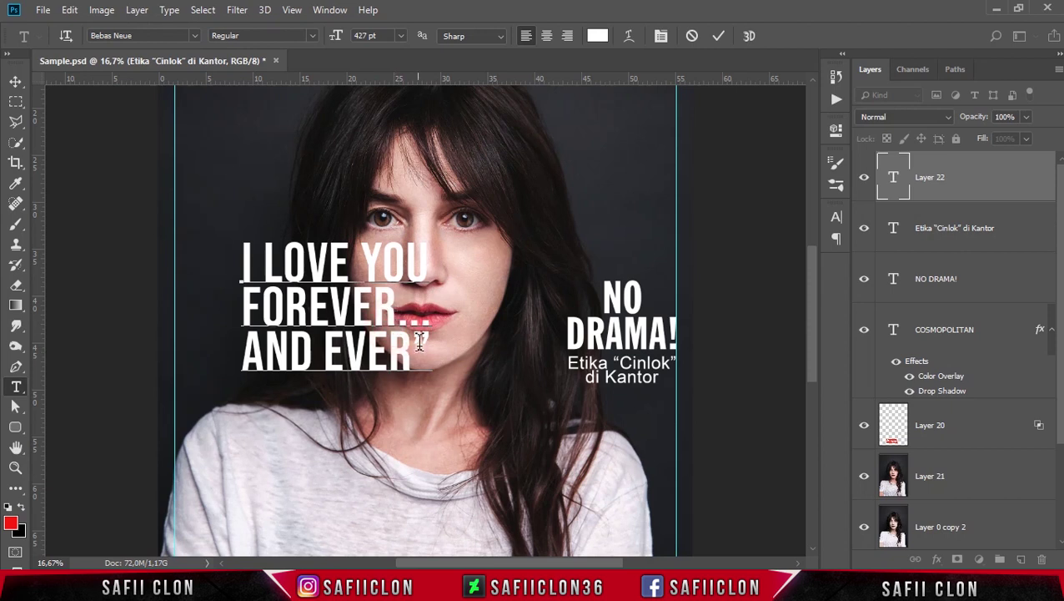
left_click(722, 36)
key("ctrl+t")
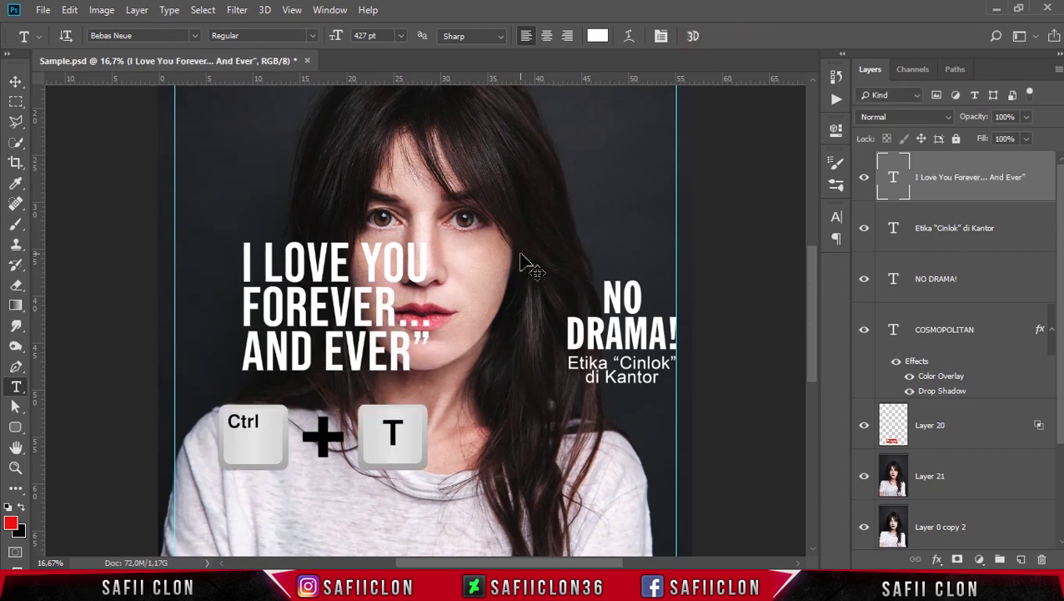
- Scale the quote down to about 78% and nudge it up beside the face
mouse_move(430, 232)
left_mouse_down()
mouse_move(364, 285)
mouse_move(284, 313)
left_mouse_up()
key("shift+Up")
key("shift+Up")
key("shift+Up")
key("shift+Up")
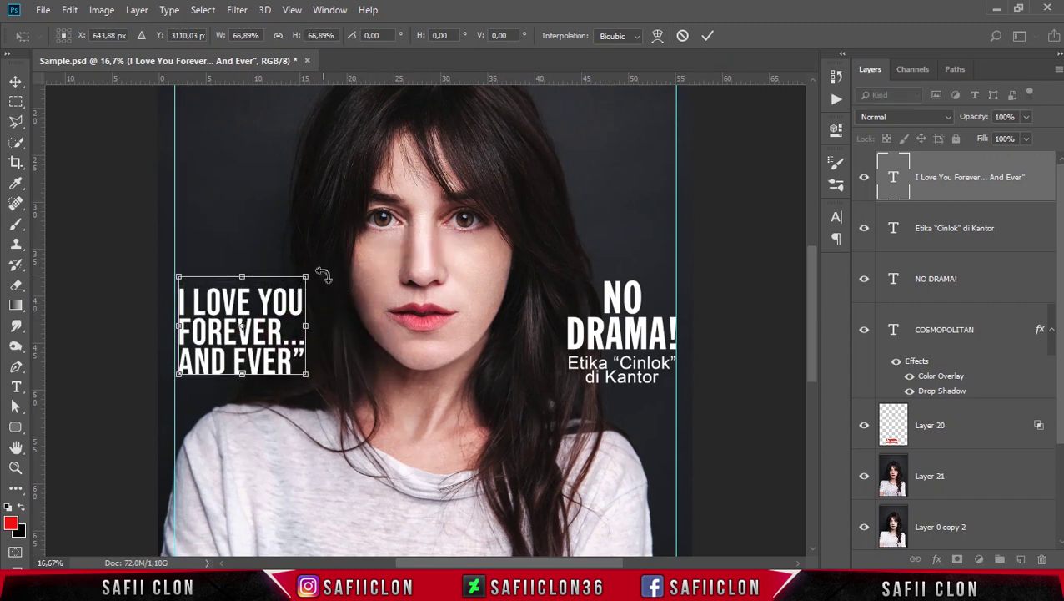
key("shift+Up")
key("shift+Up")
key("shift+Up")
key("shift+Up")
key("shift+Up")
key("shift+Up")
key("shift+Up")
key("shift+Up")
key("shift+Up")
key("shift+Up")
key("shift+Up")
key("shift+Up")
key("shift+Up")
key("shift+Up")
key("shift+Up")
scroll(401, 256, "up", 2)
scroll(401, 257, "up", 2)
left_click_drag(282, 368, 280, 357)
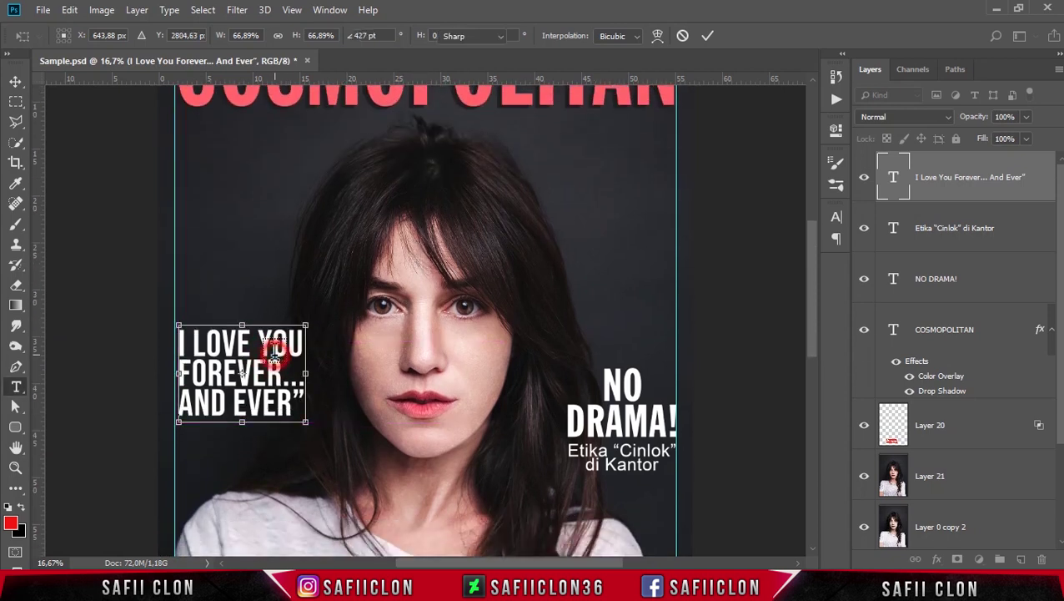
key("Return")
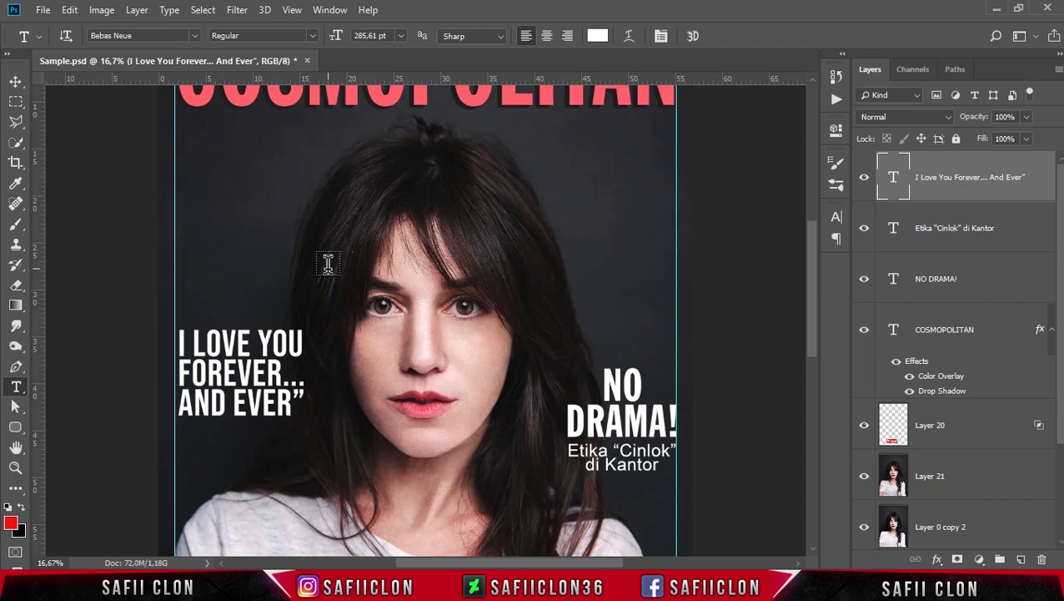
left_click(279, 351)
key("ctrl+a")
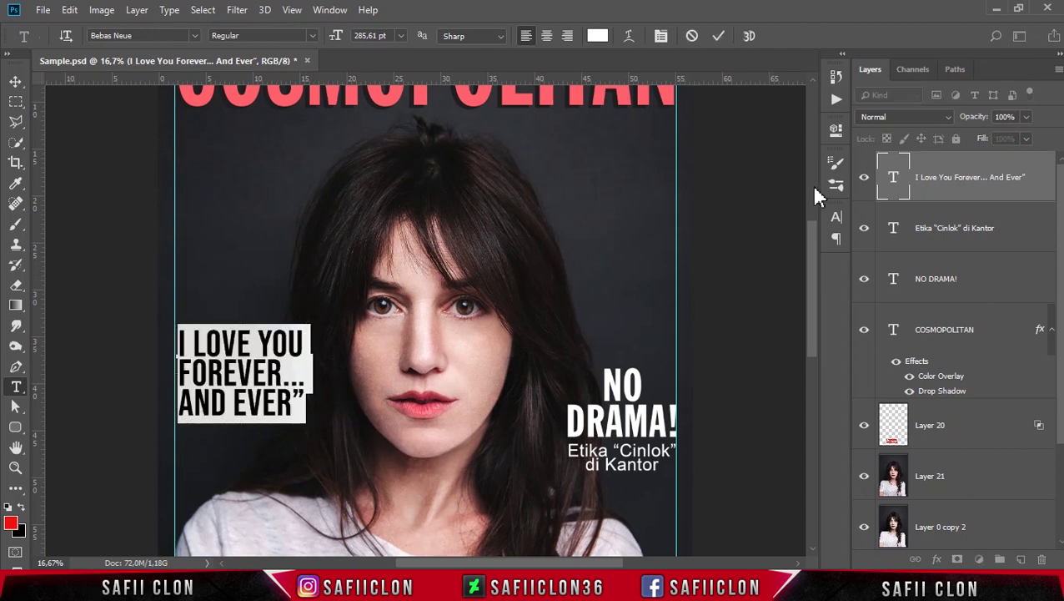
left_click(834, 216)
- Increase the quote's leading and set its tracking to 50
left_click_drag(749, 257, 767, 263)
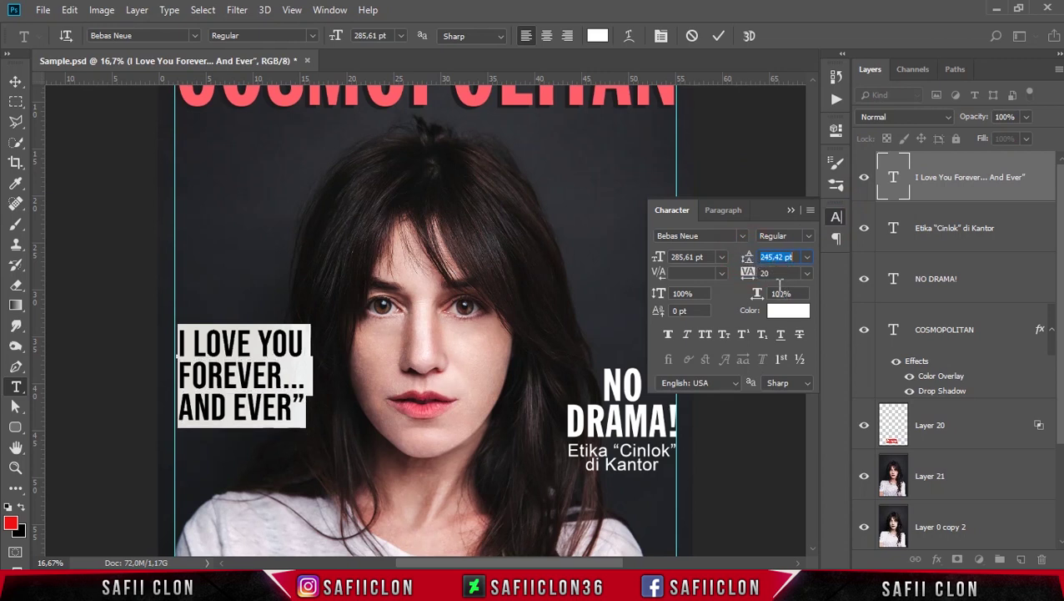
left_click_drag(757, 275, 755, 278)
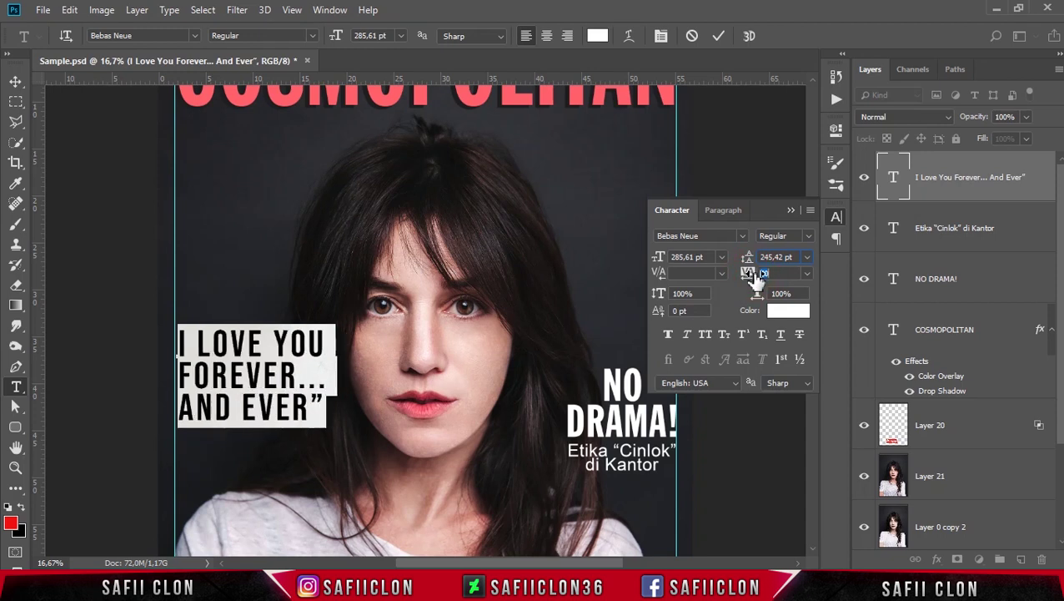
left_click(760, 278)
type("50")
key("Return")
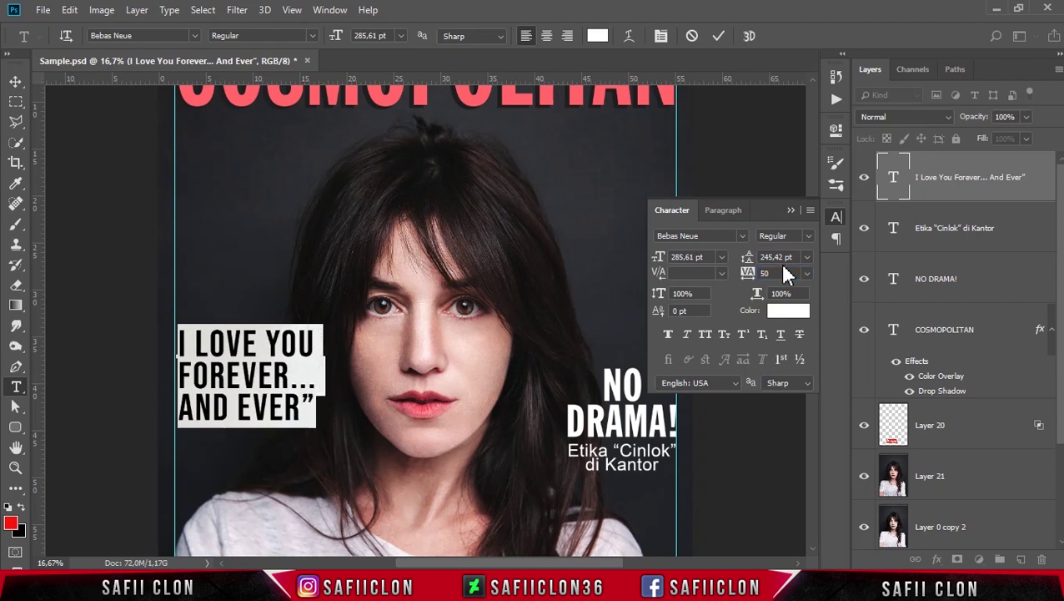
left_click(790, 211)
- Add an opening quotation mark before I LOVE YOU and indent the FOREVER... and AND EVER lines
left_click(259, 344)
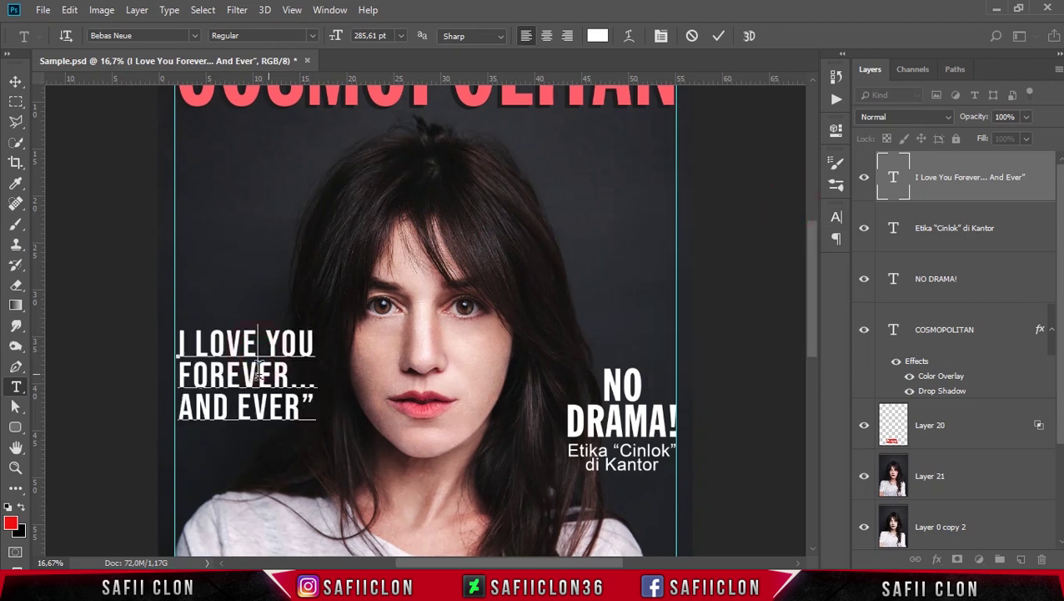
left_click(179, 349)
type("\"")
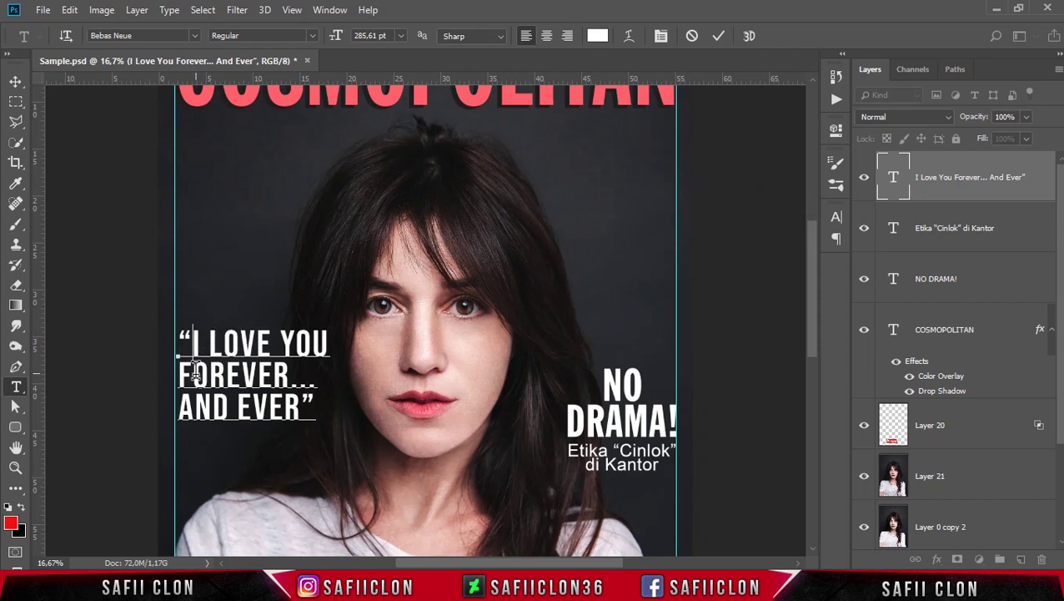
key("ctrl+Return")
left_click(180, 371)
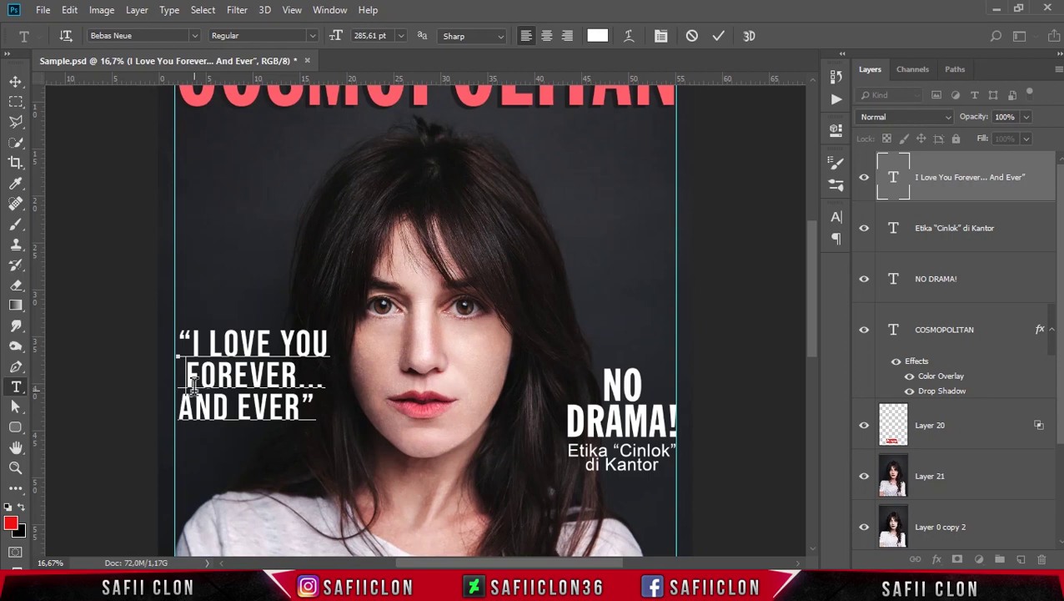
left_click(182, 409)
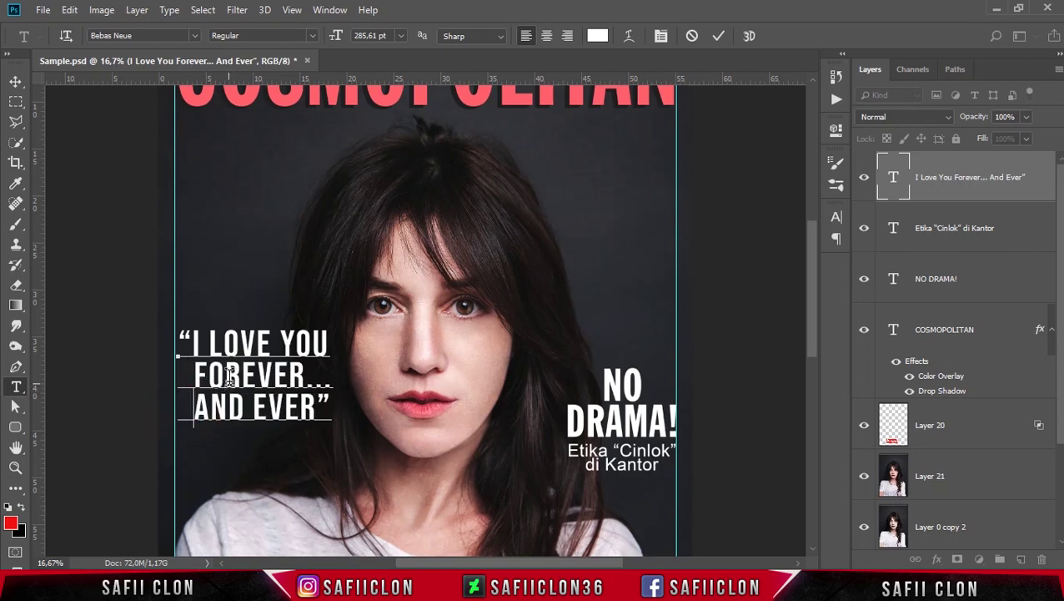
key("ctrl+Return")
key("ctrl+a")
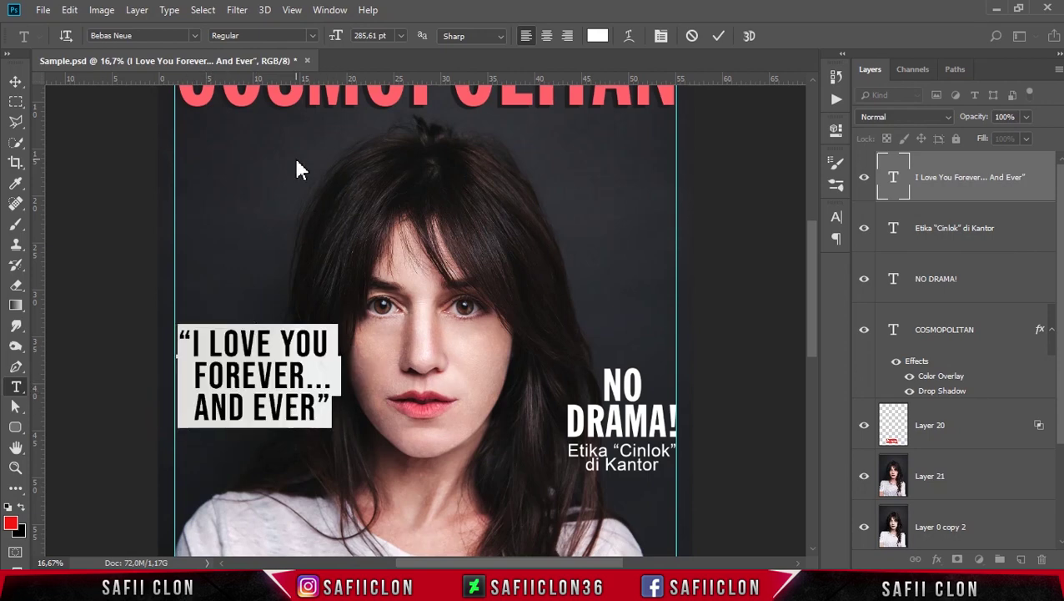
- Set the quote in Alpha crisp, then reselect it and bring up the text colour picker
left_click(195, 37)
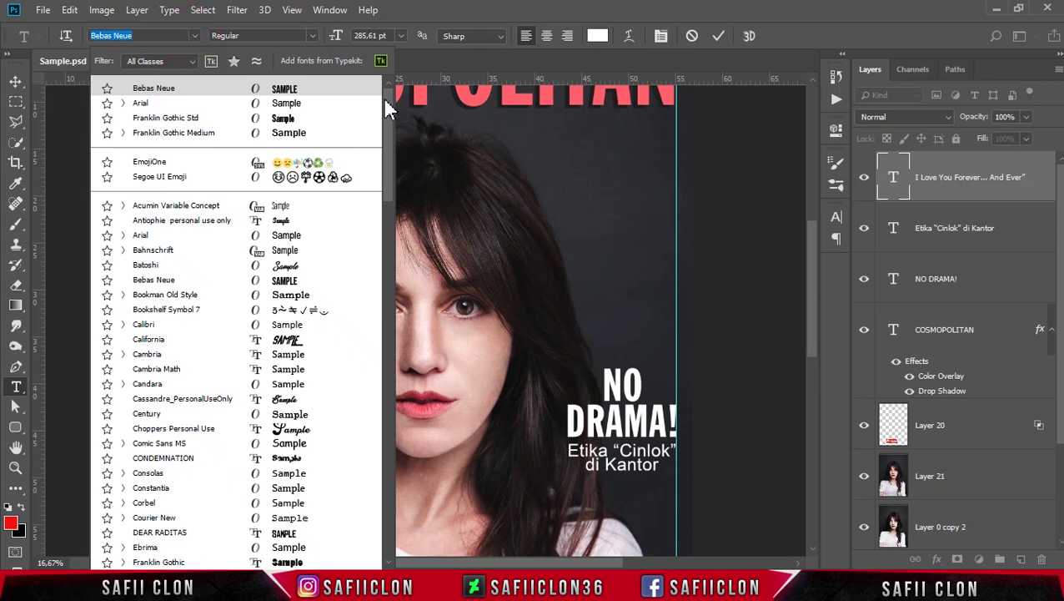
scroll(385, 182, "down", 2)
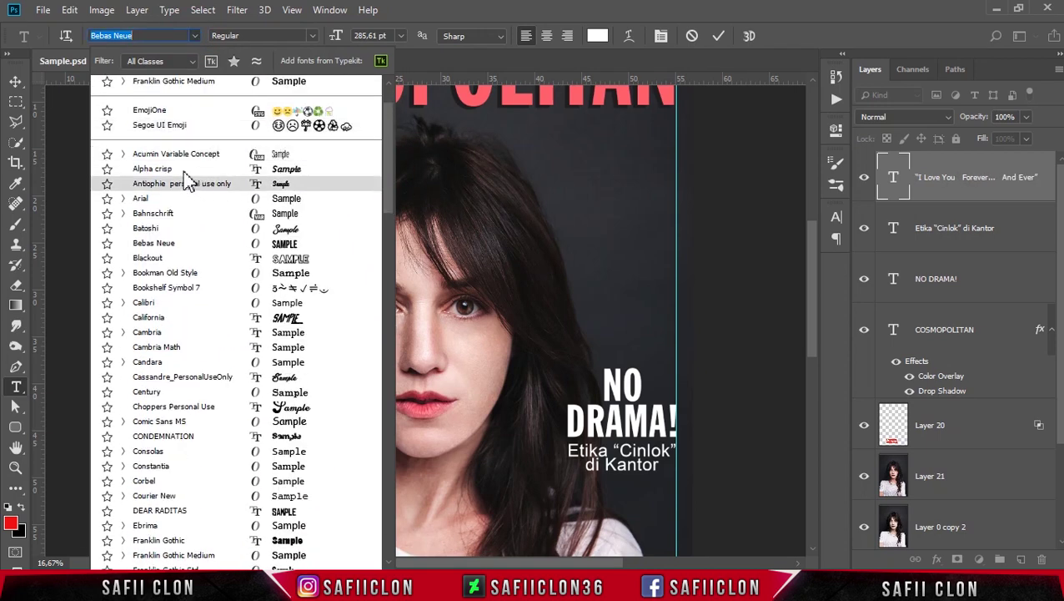
left_click(184, 169)
left_click(323, 405)
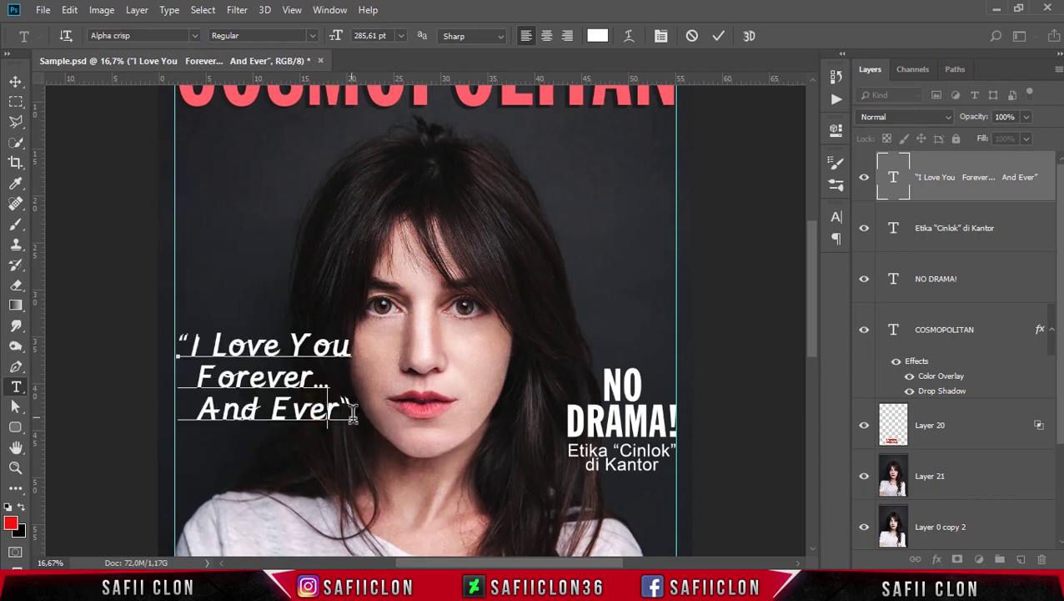
mouse_move(343, 416)
left_mouse_down()
mouse_move(227, 377)
mouse_move(177, 342)
left_mouse_up()
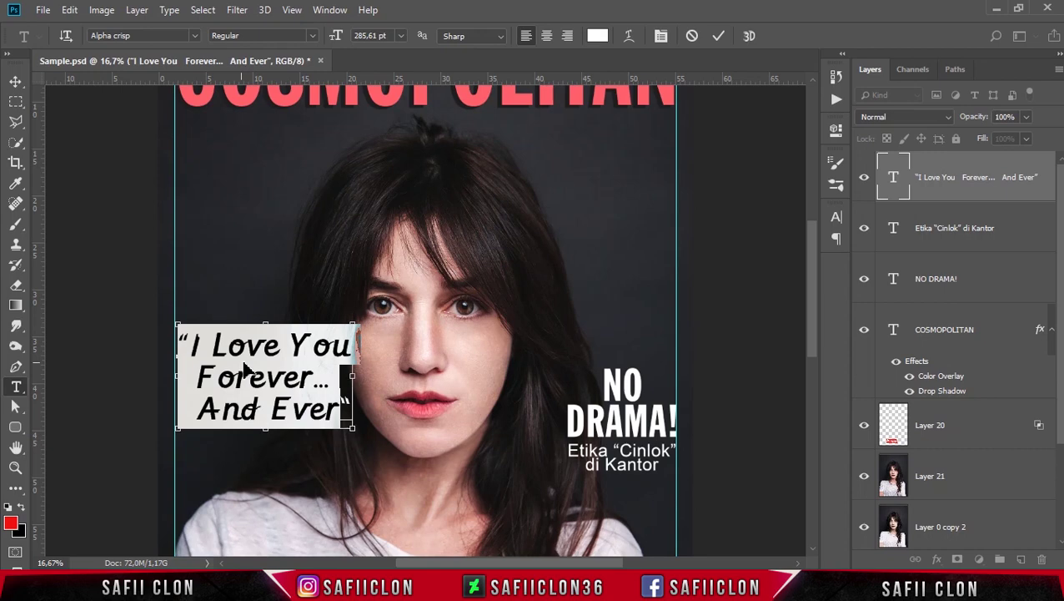
left_click(597, 35)
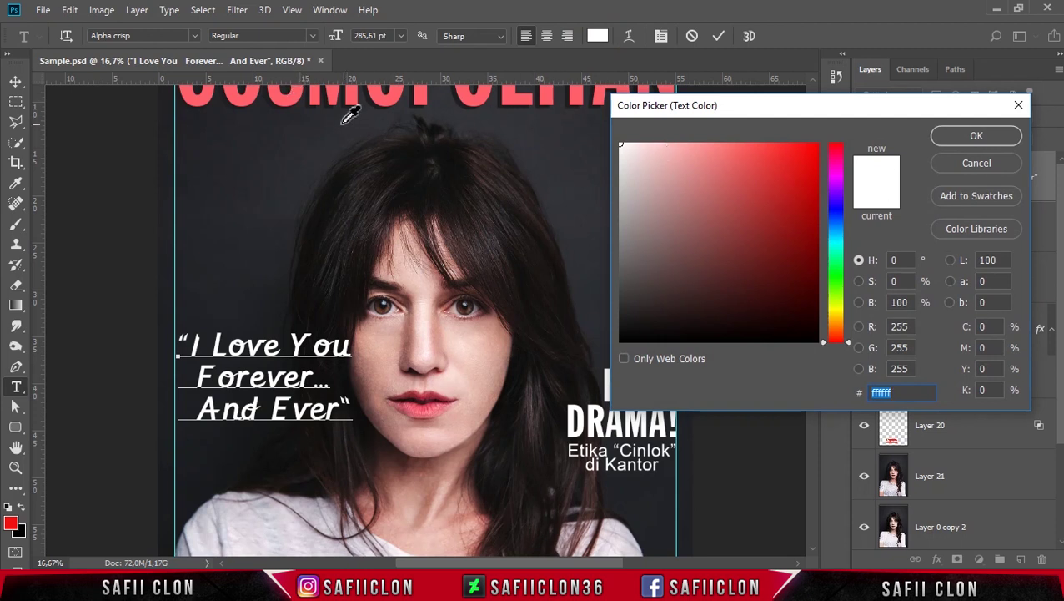
- Recolour the quote text pale yellow #fdff60
left_click(302, 90)
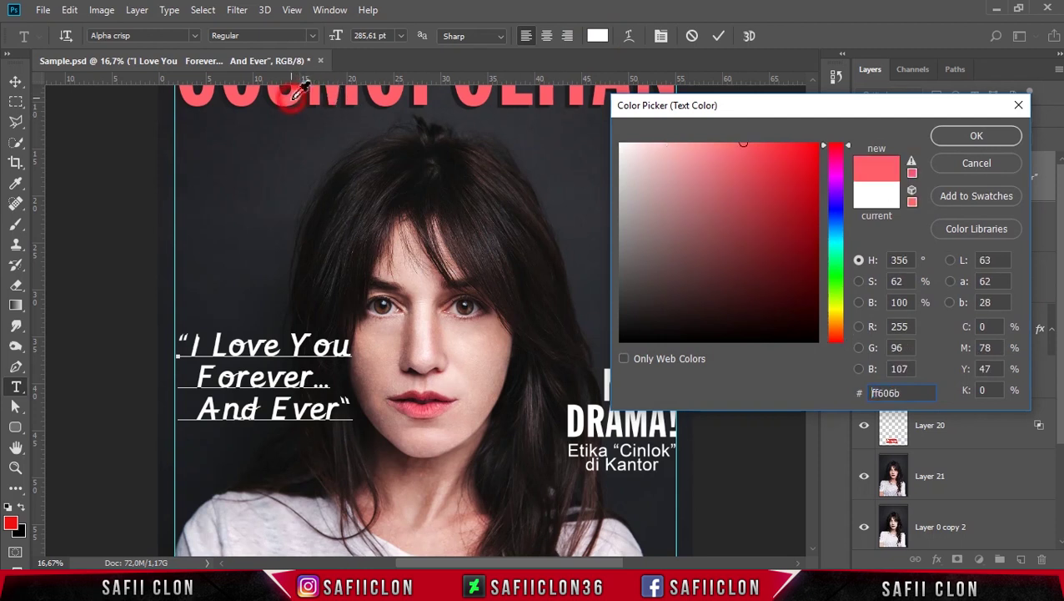
left_click(837, 312)
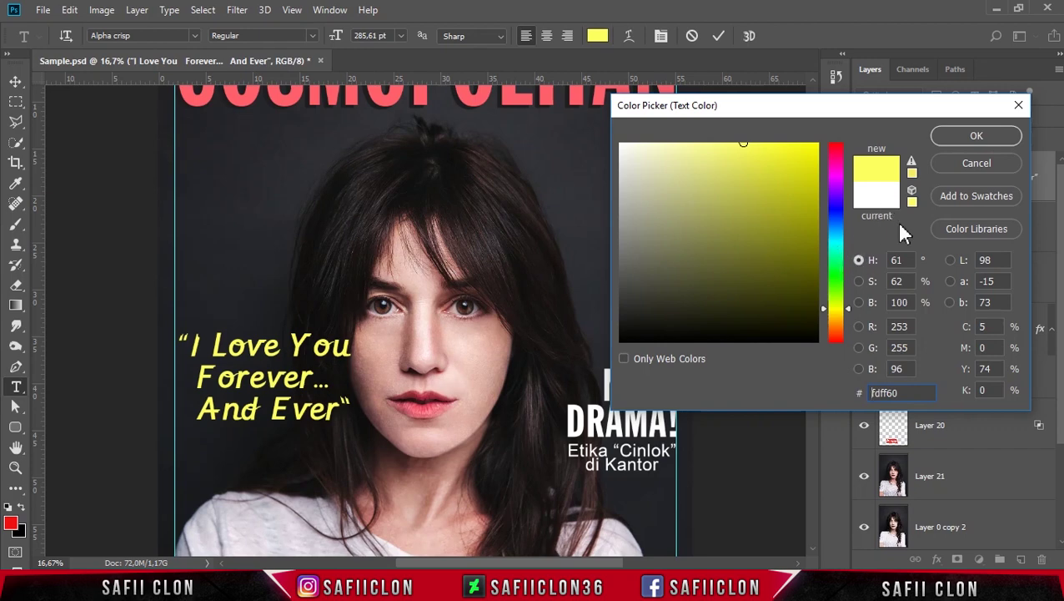
left_click(976, 136)
left_click(260, 372)
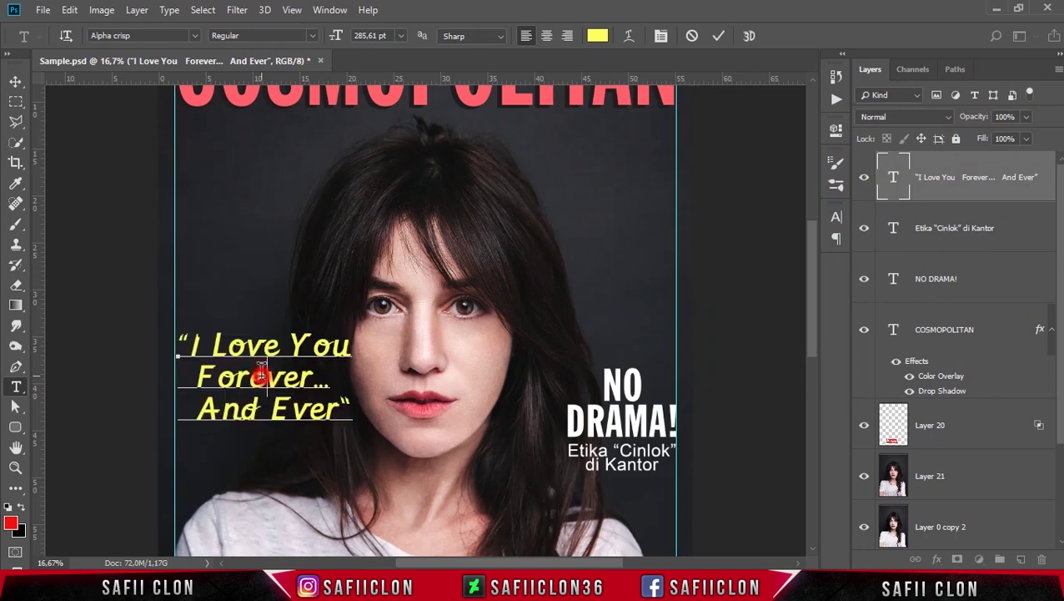
key("ctrl+a")
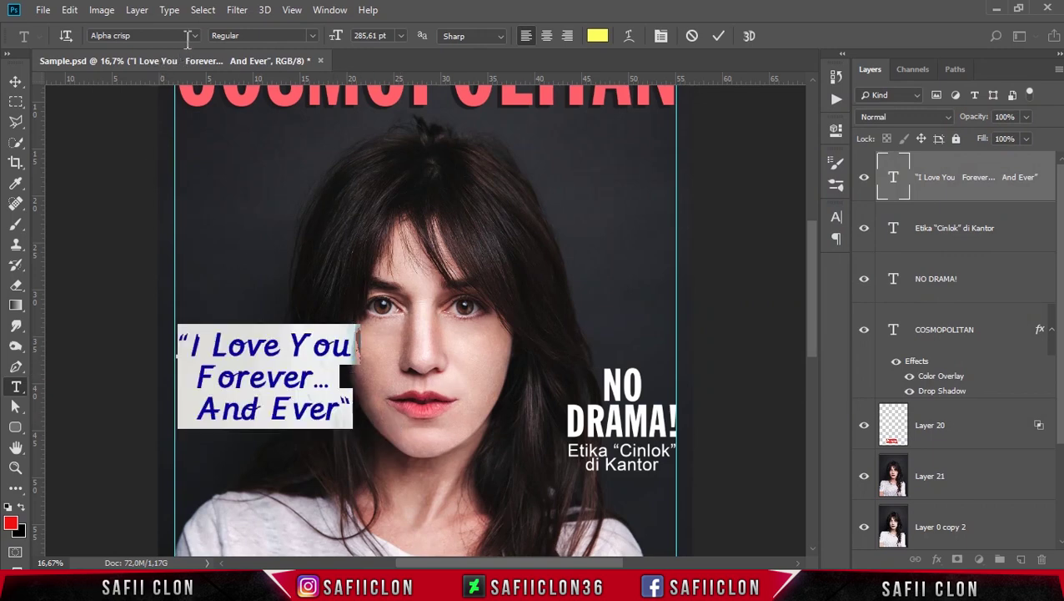
- Set the yellow quote in Franklin Gothic Std Extra Condensed
left_click(193, 36)
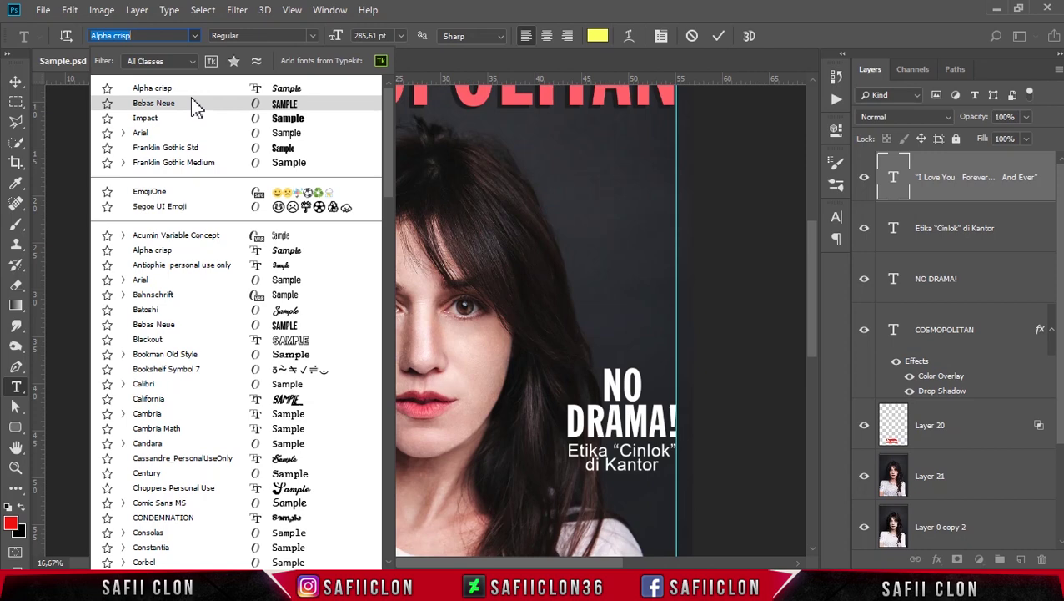
left_click(197, 148)
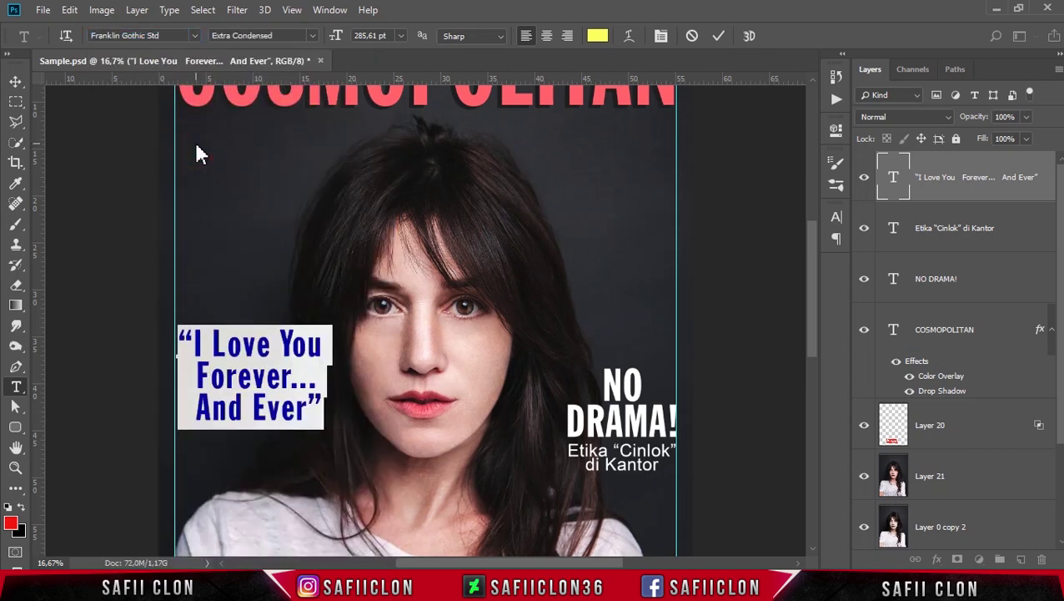
left_click(283, 377)
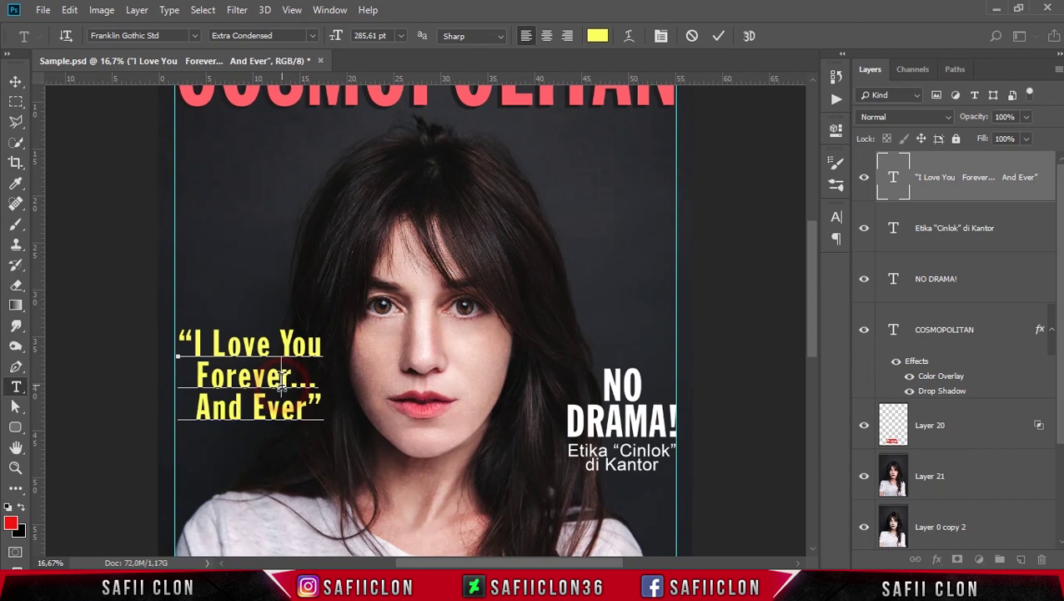
key("ctrl+a")
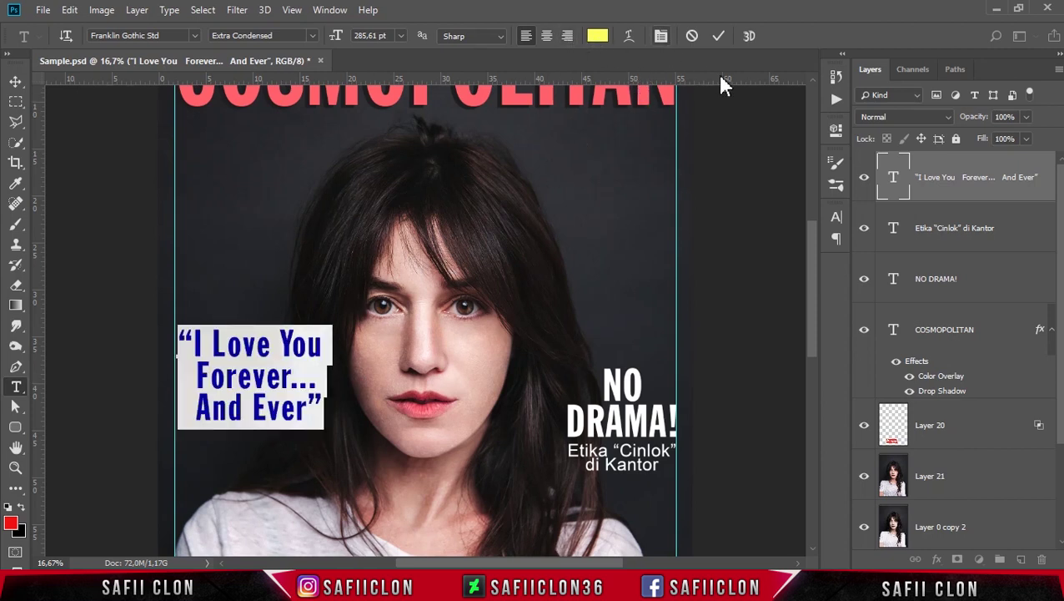
- Set the quote's letter tracking to 20
left_click(837, 216)
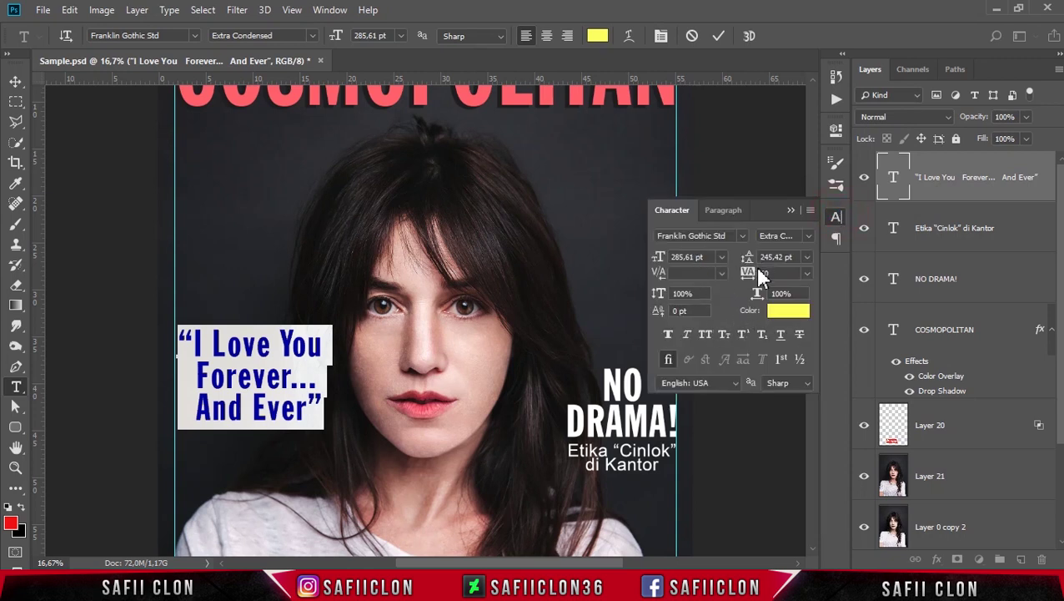
left_click_drag(758, 268, 750, 273)
type("20")
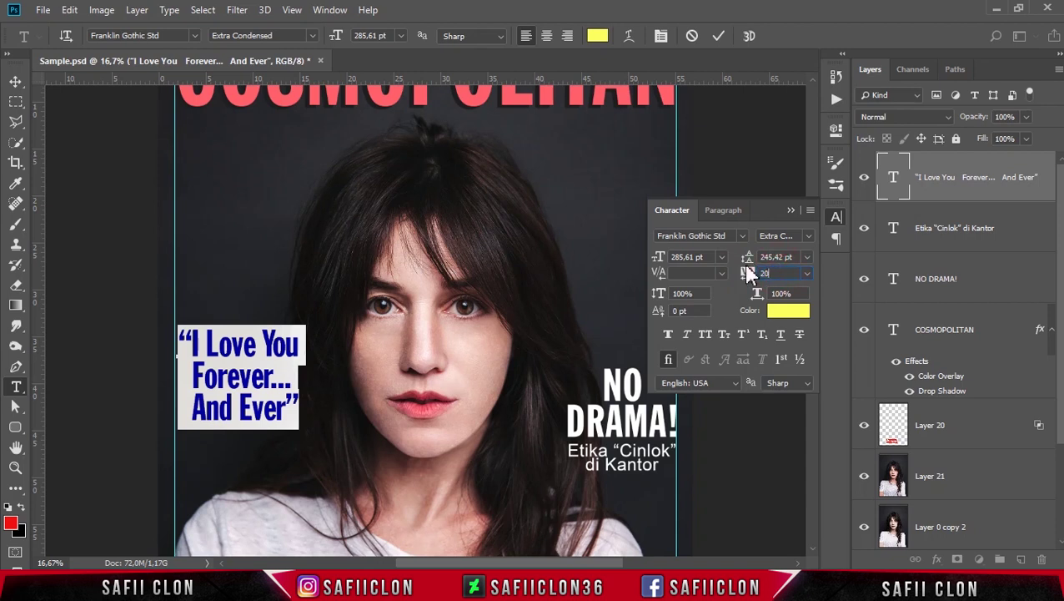
key("Return")
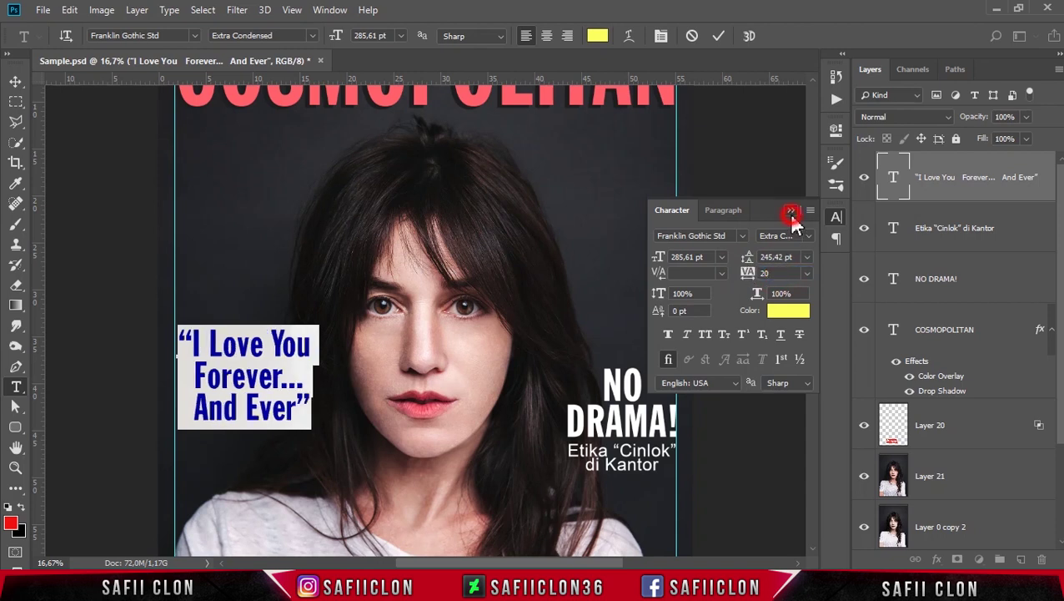
left_click(791, 212)
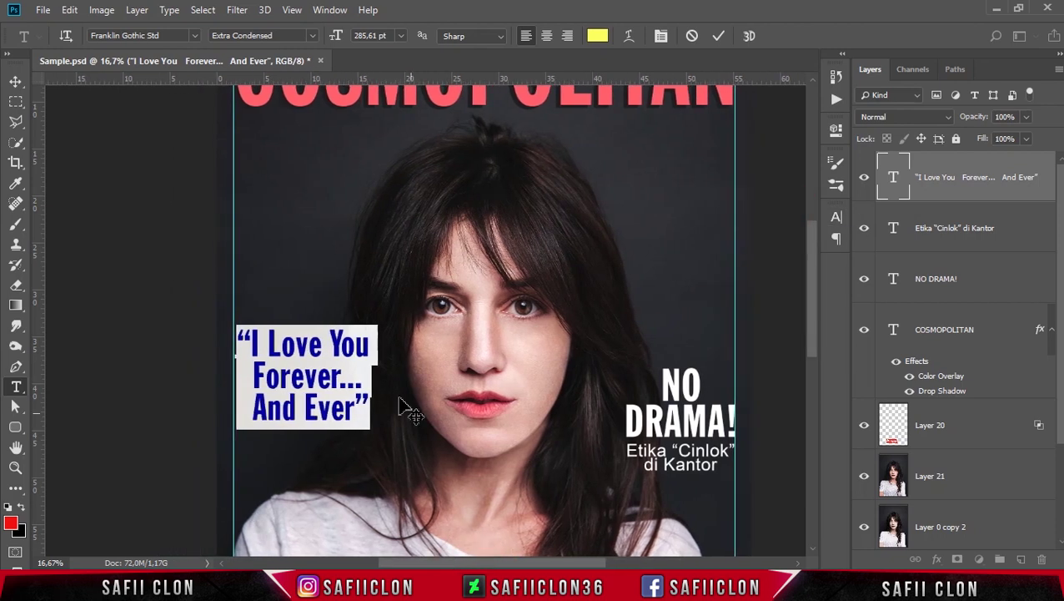
left_click(325, 347)
key("ctrl+a")
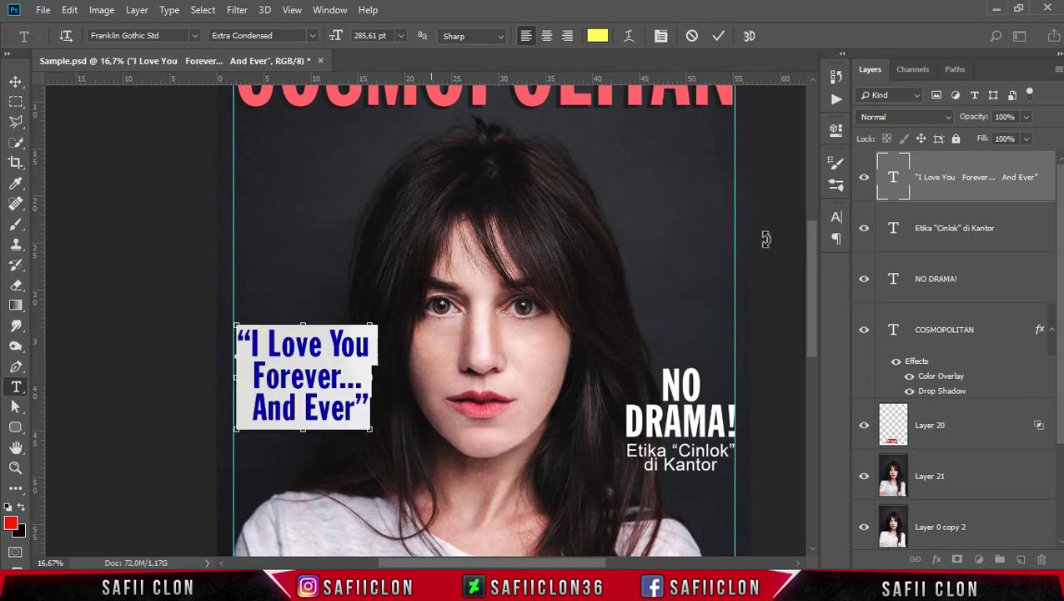
- Adjust the quote's line spacing to 229.42 pt and commit the text
left_click(838, 218)
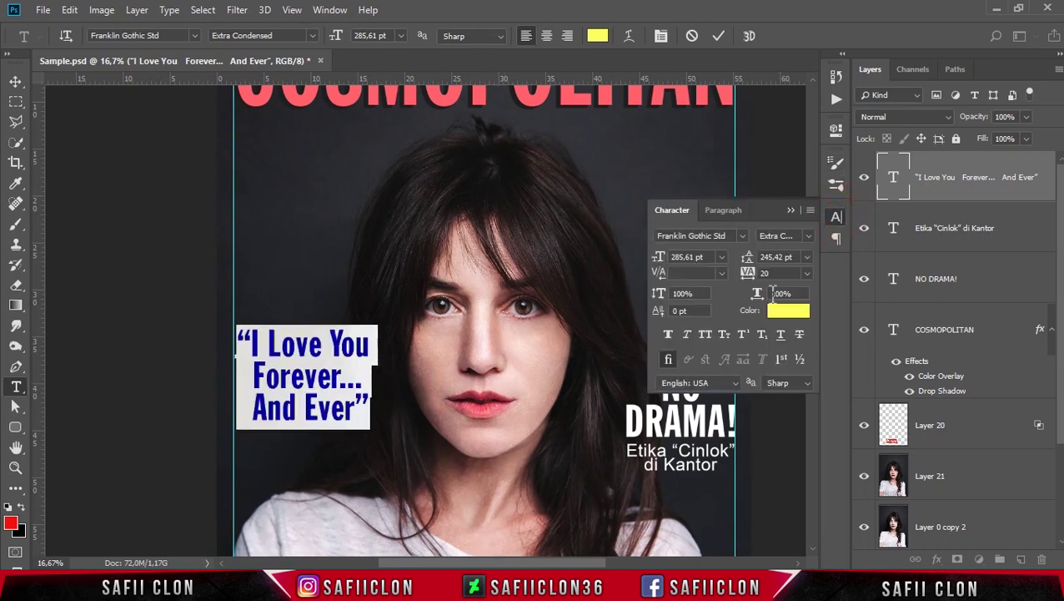
left_click_drag(748, 259, 739, 265)
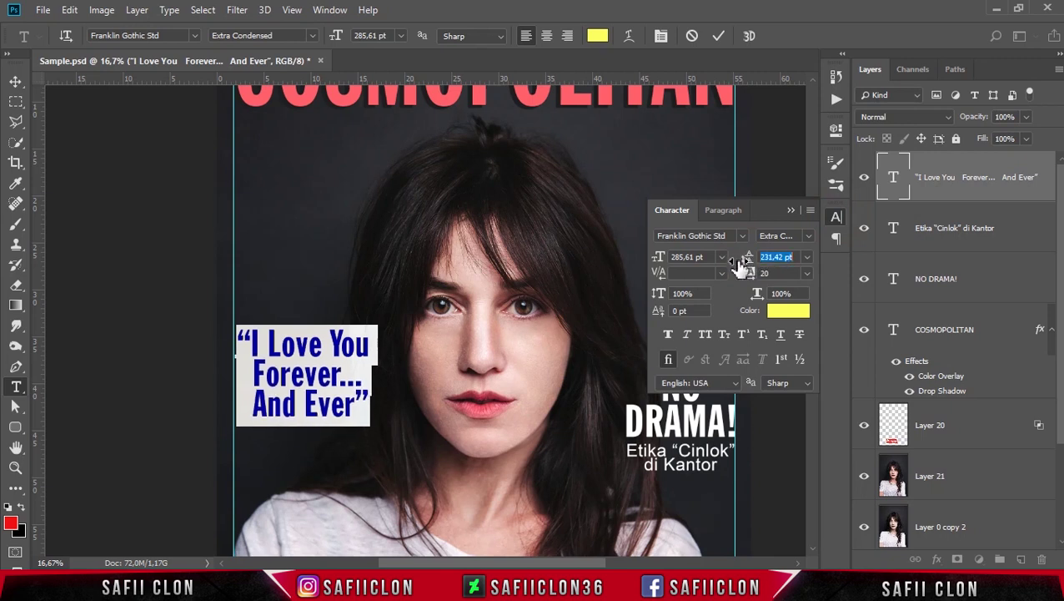
left_click_drag(740, 262, 739, 269)
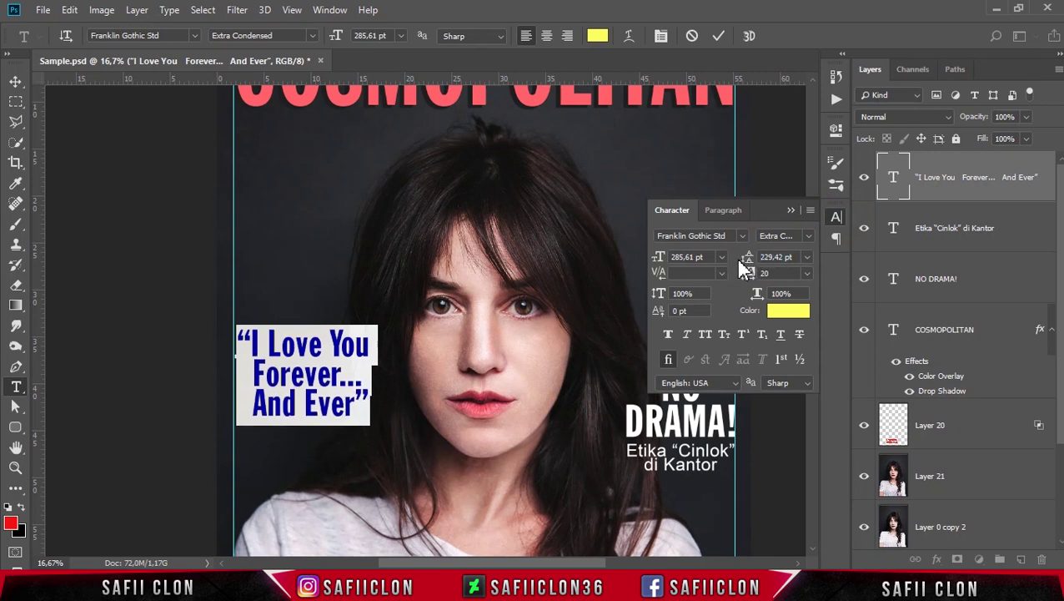
left_click_drag(748, 260, 764, 260)
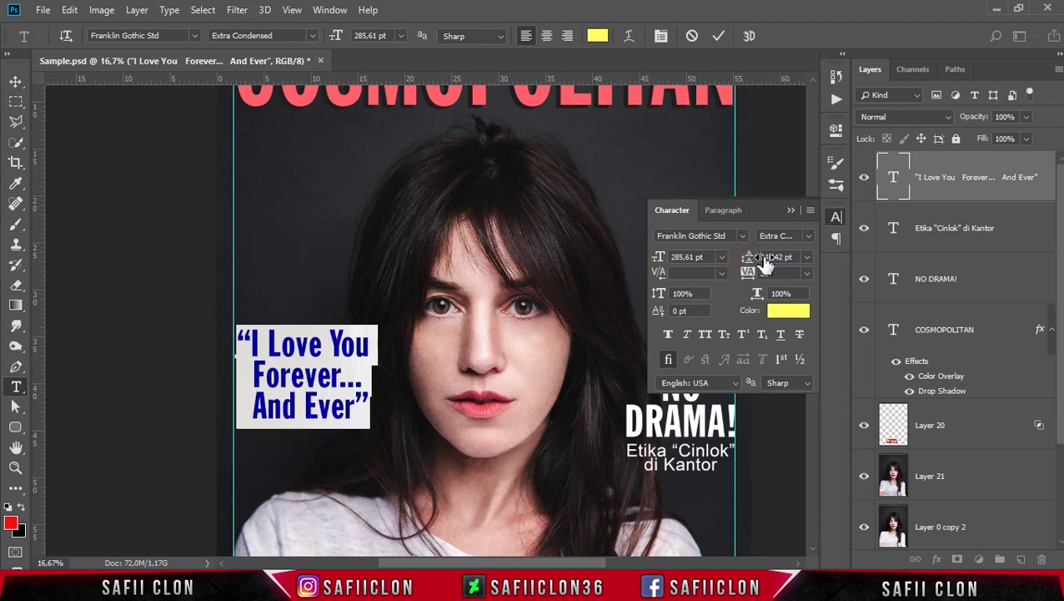
left_click(791, 211)
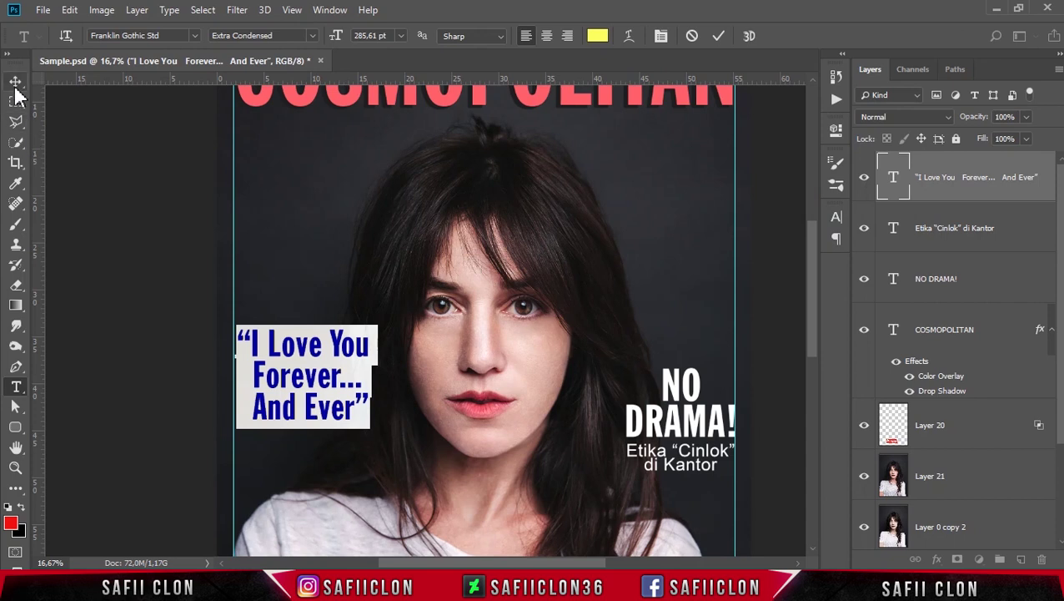
left_click(366, 409)
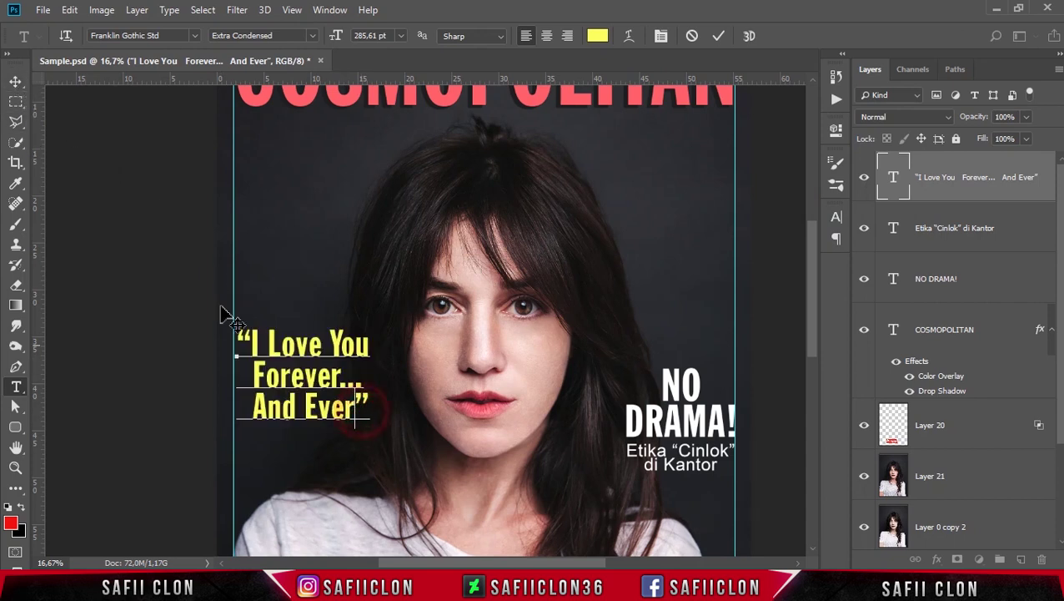
left_click(15, 81)
scroll(534, 400, "down", 2)
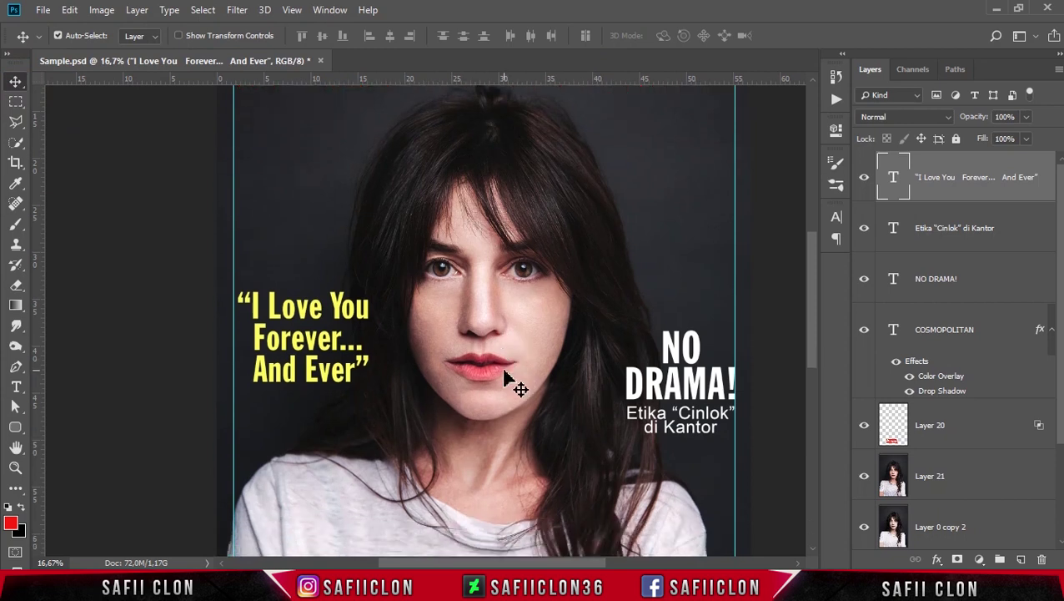
scroll(505, 381, "down", 2)
left_click(15, 386)
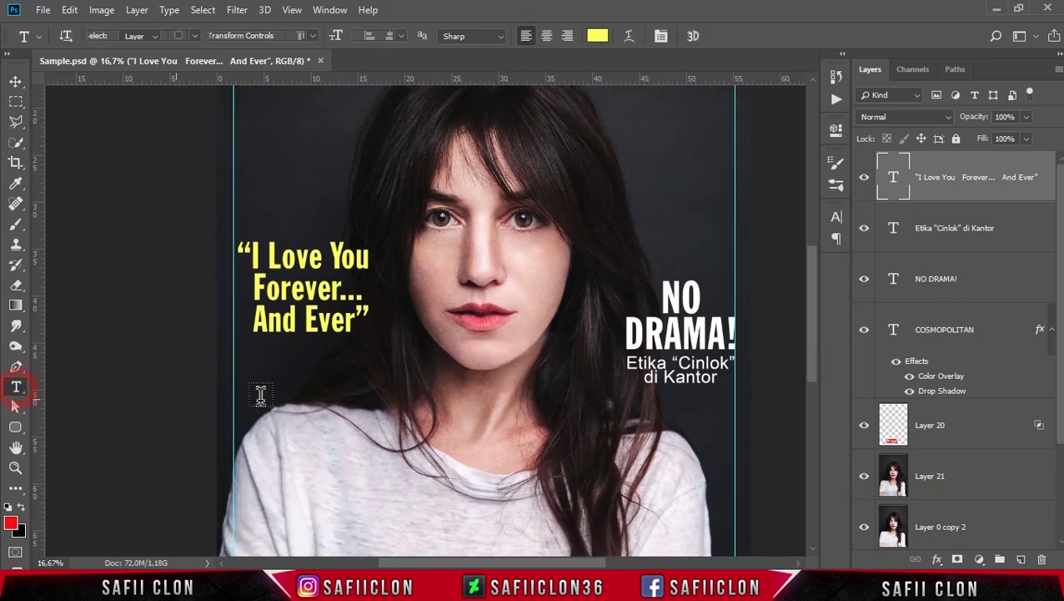
- Start a 'Cinta' text below the quote in Arial Bold Italic at 248 pt
left_click(315, 370)
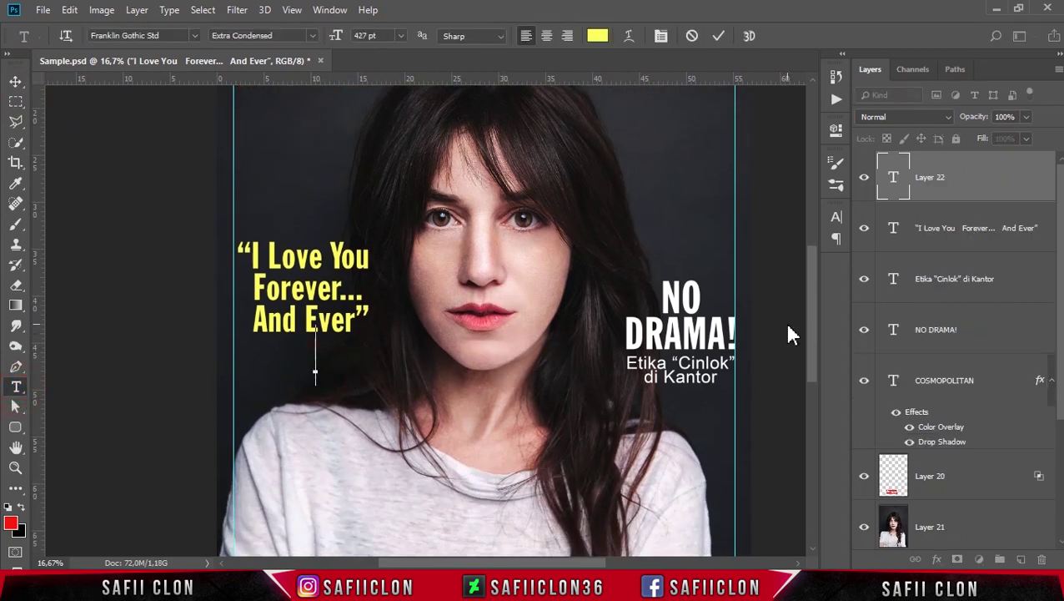
type("Cinta")
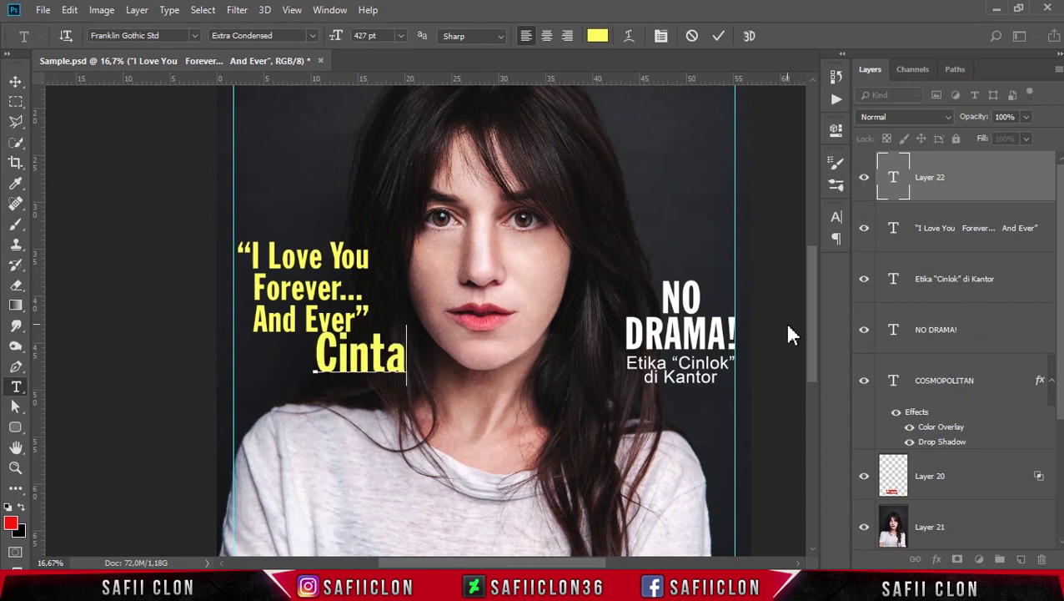
key("ctrl+a")
left_click_drag(335, 36, 200, 50)
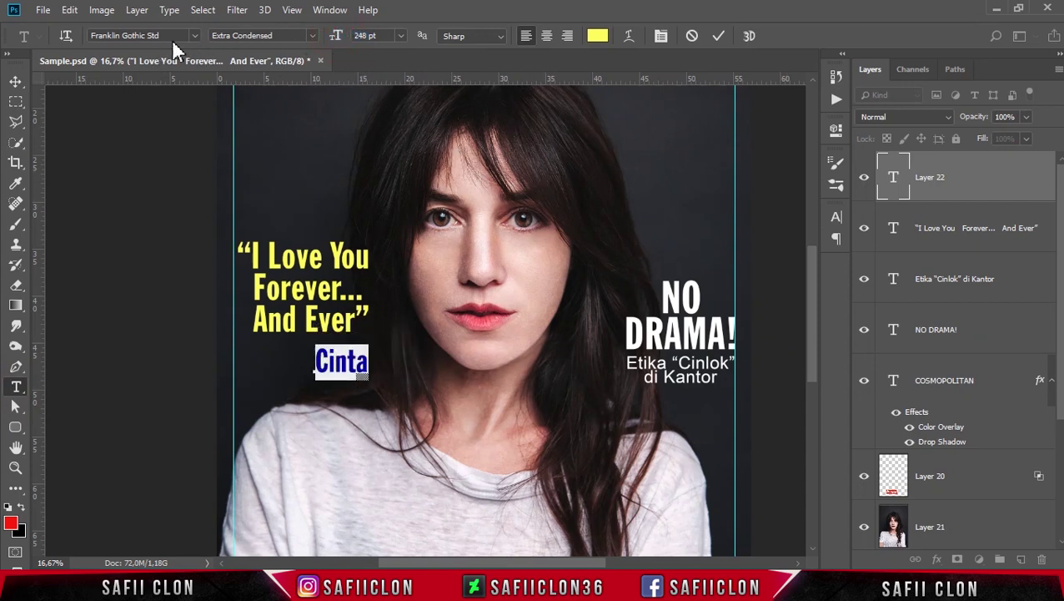
left_click(194, 36)
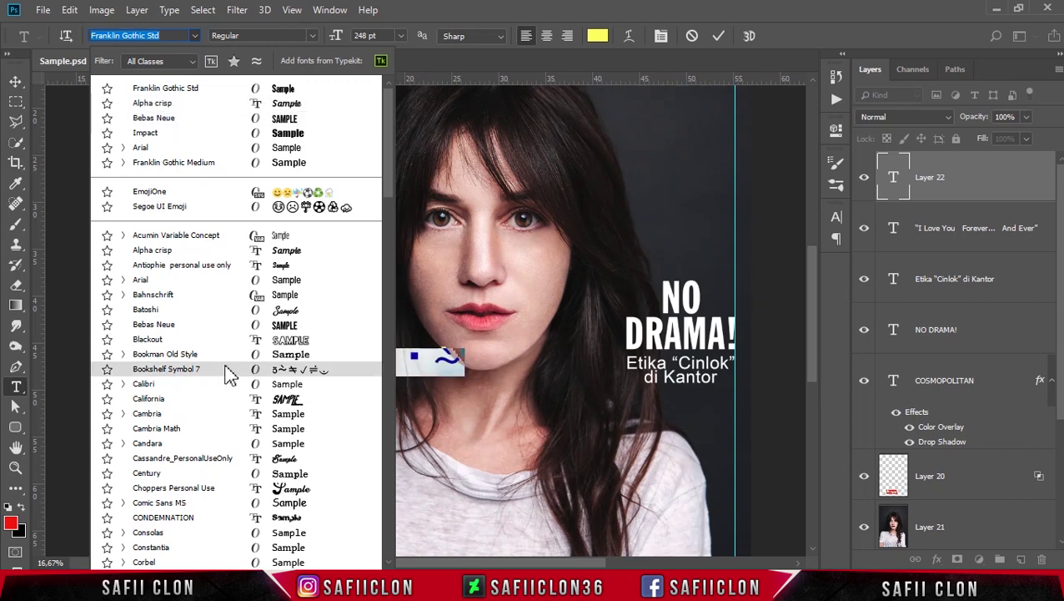
left_click(196, 148)
left_click(313, 35)
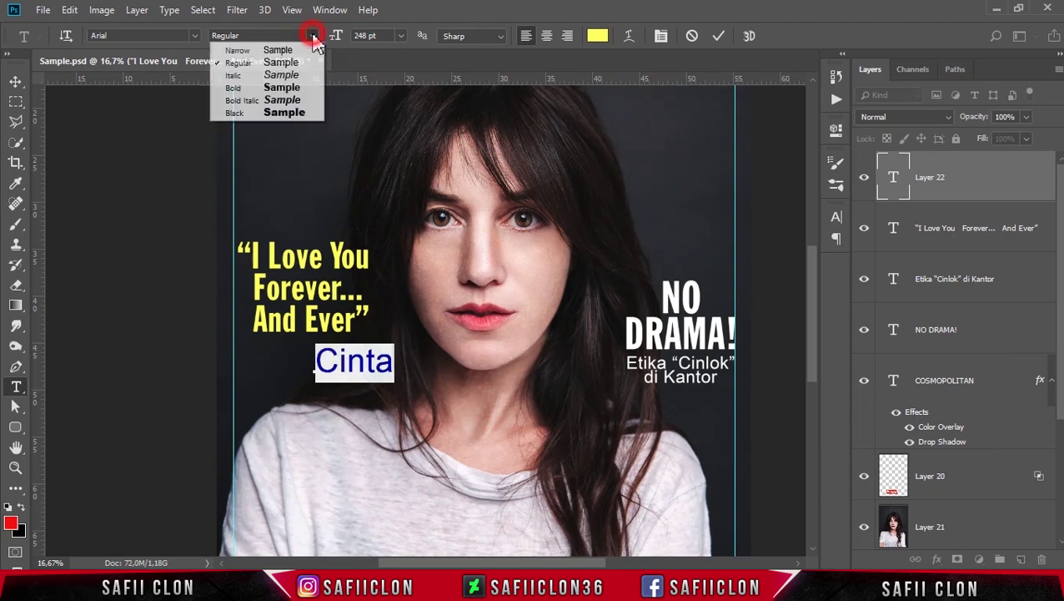
left_click(284, 101)
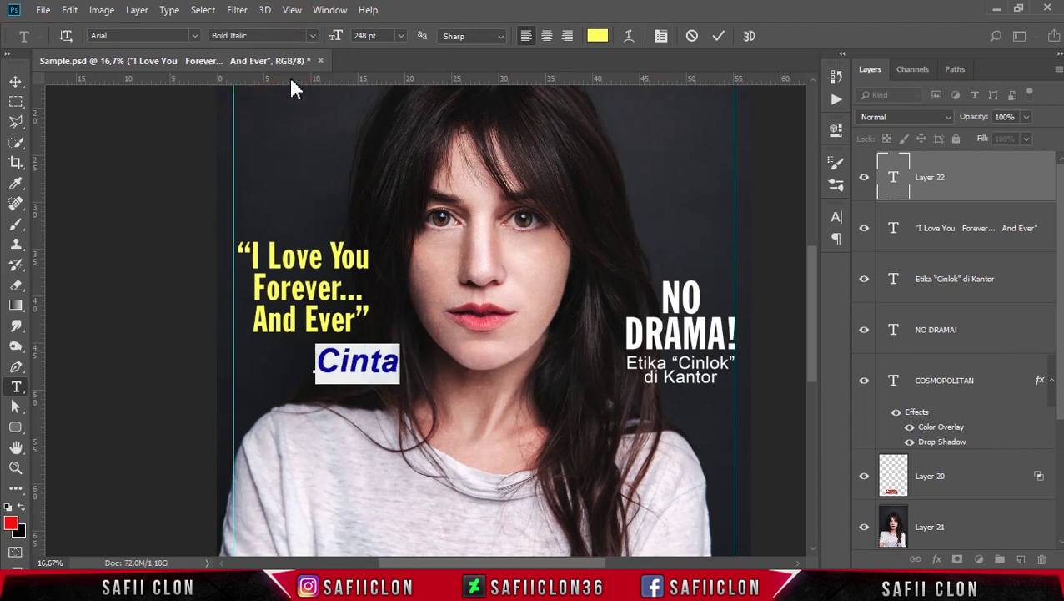
left_click(360, 367)
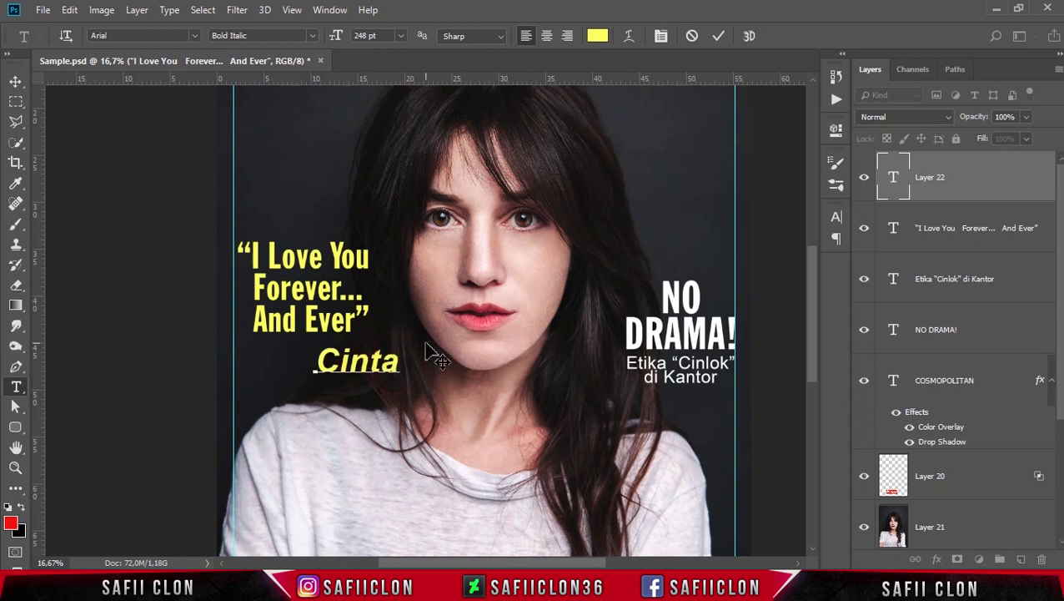
- Continue with 'tak pernah habis?', 'BEEPS! Saatnya tahu fakta', 'cinta yang sesungguhnya' on three lines
type(" tak pernah")
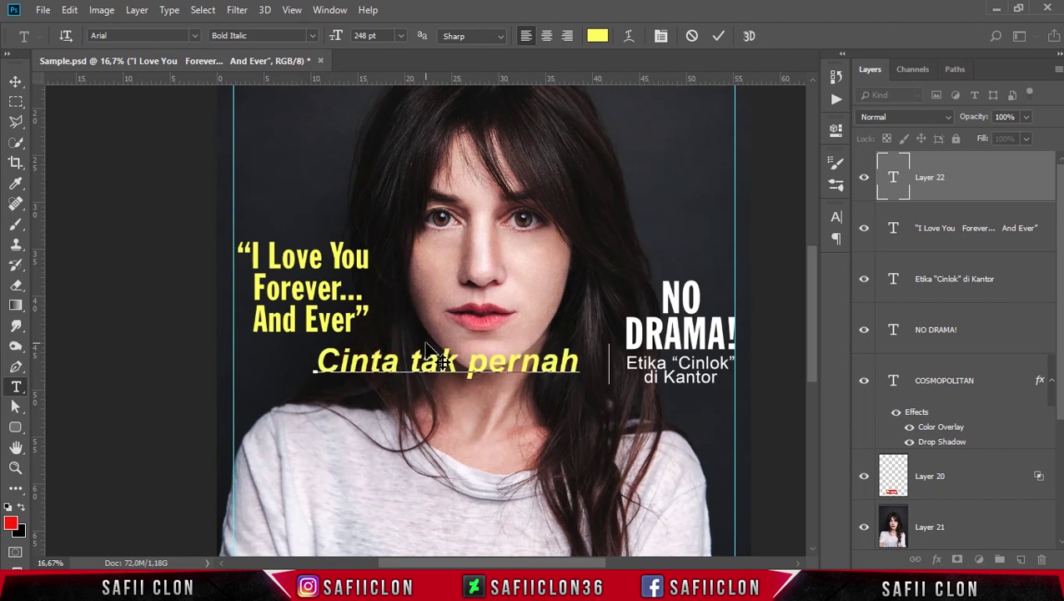
type(" habis?")
key("Return")
type("BEEP")
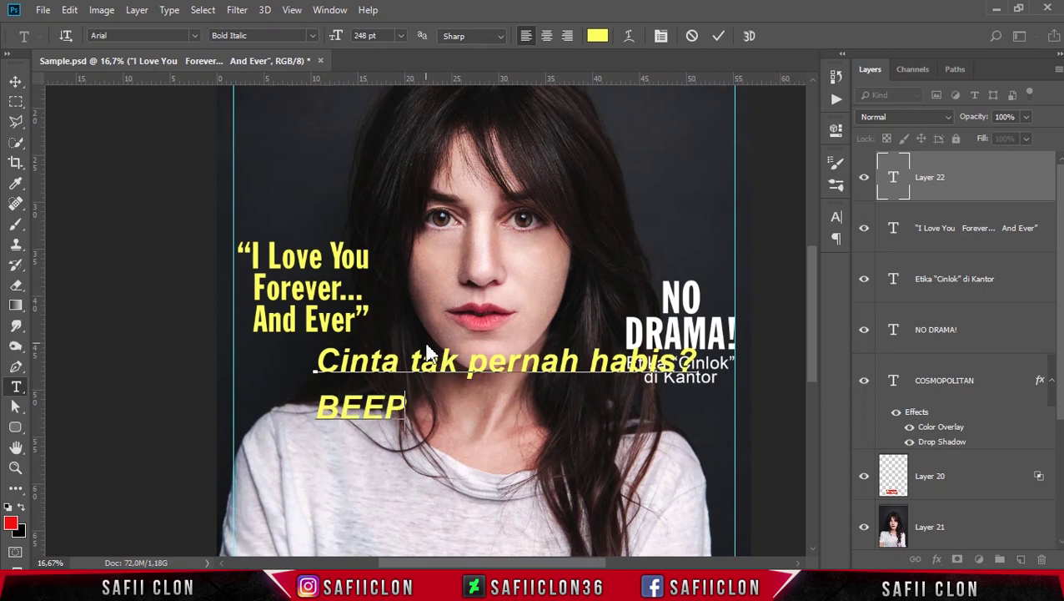
type("S! Saatnya tahu fakta")
key("Return")
type("cinta")
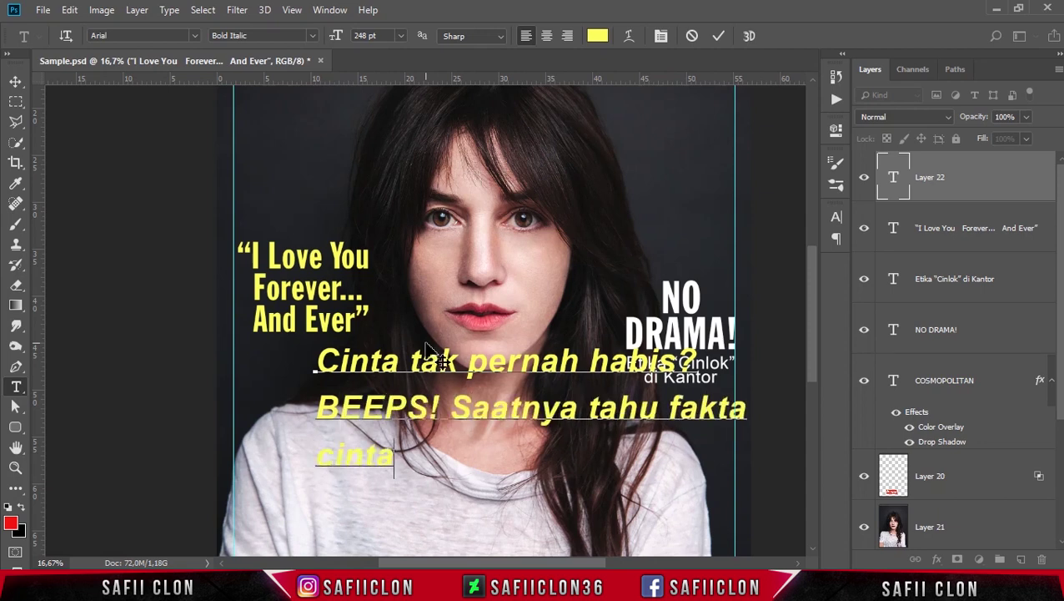
type(" yang sesungguhnya")
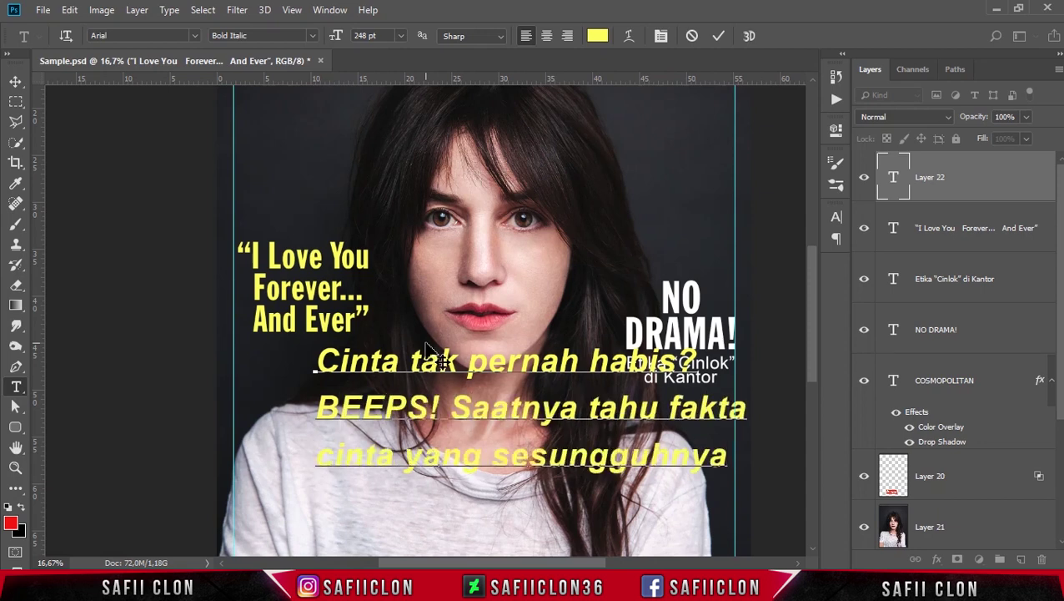
key("ctrl+a")
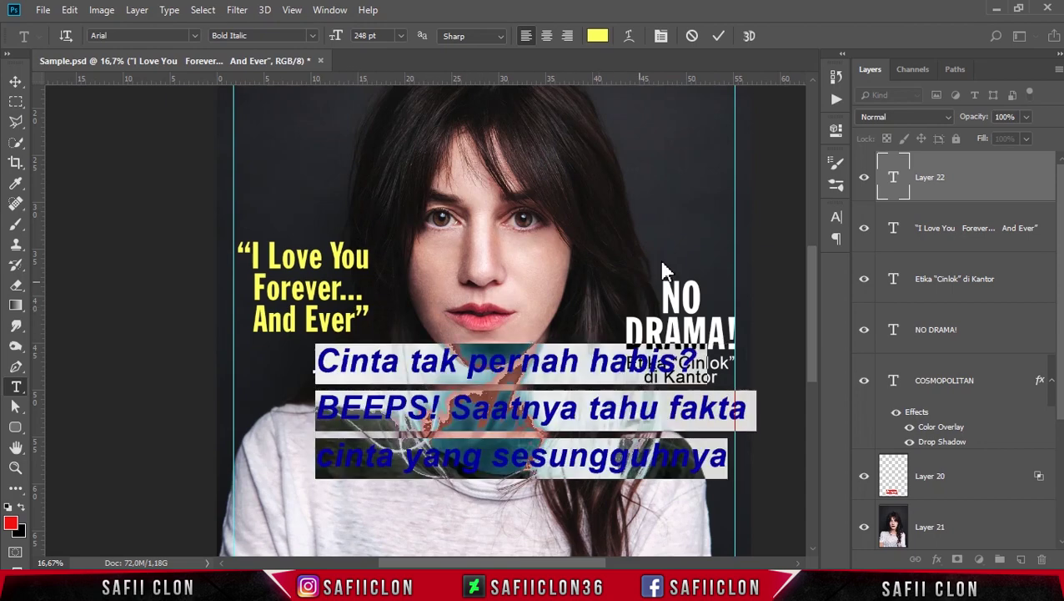
- Make the subheadline text white
left_click(598, 37)
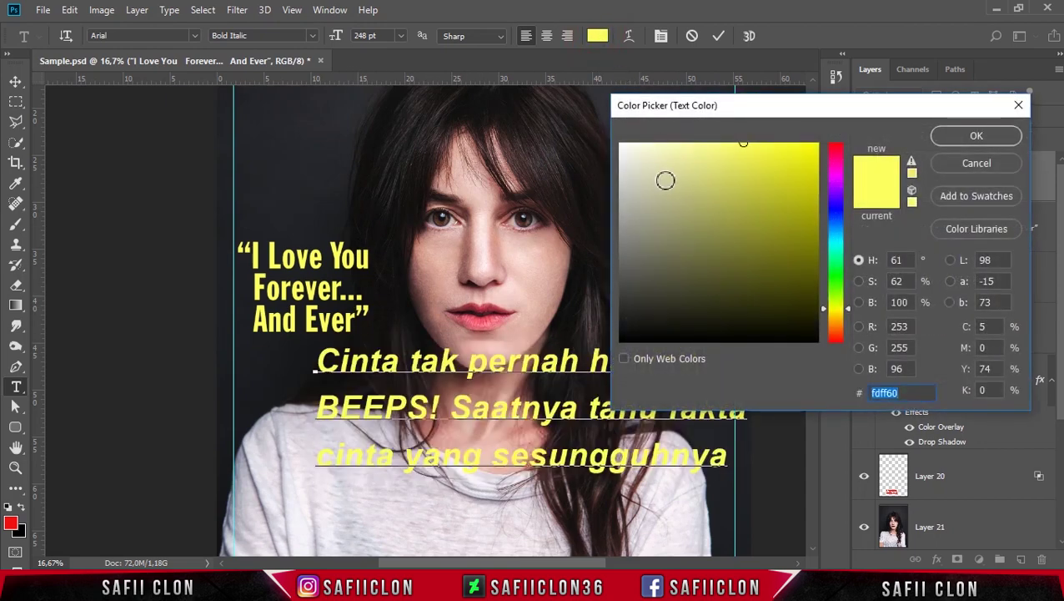
left_click_drag(665, 180, 621, 143)
left_click(995, 133)
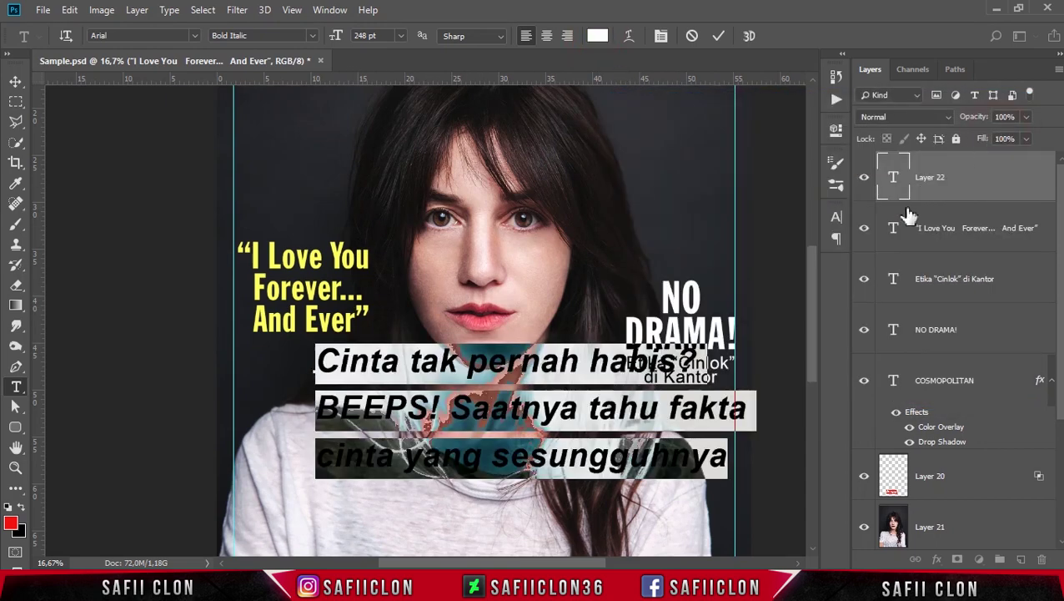
- Give the subheadline tracking of 10 and line spacing of 282,42 pt, then commit it
left_click(837, 217)
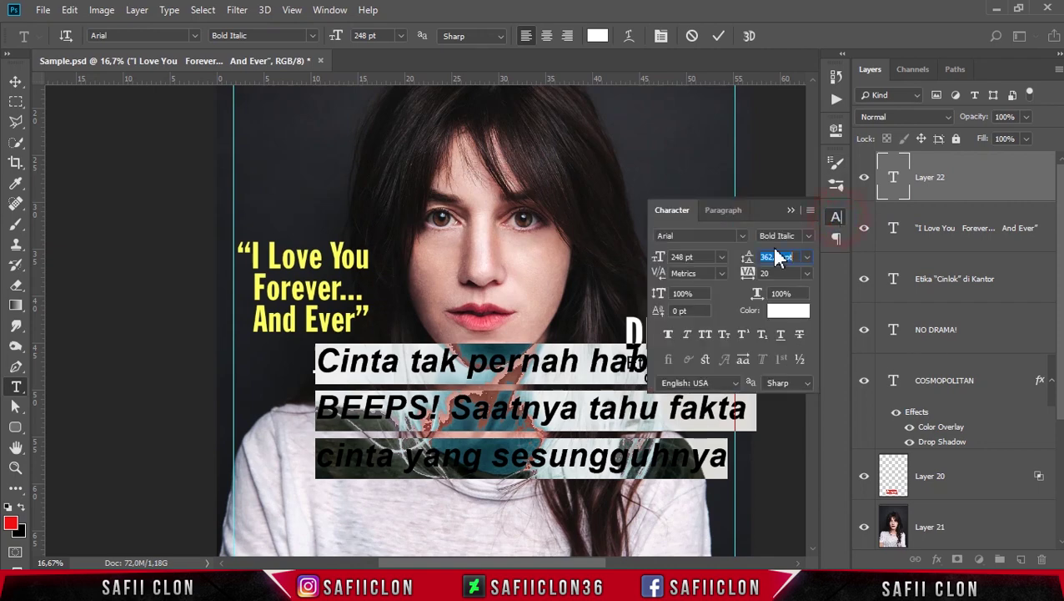
double_click(764, 274)
type("10")
key("Return")
left_click_drag(751, 263, 672, 261)
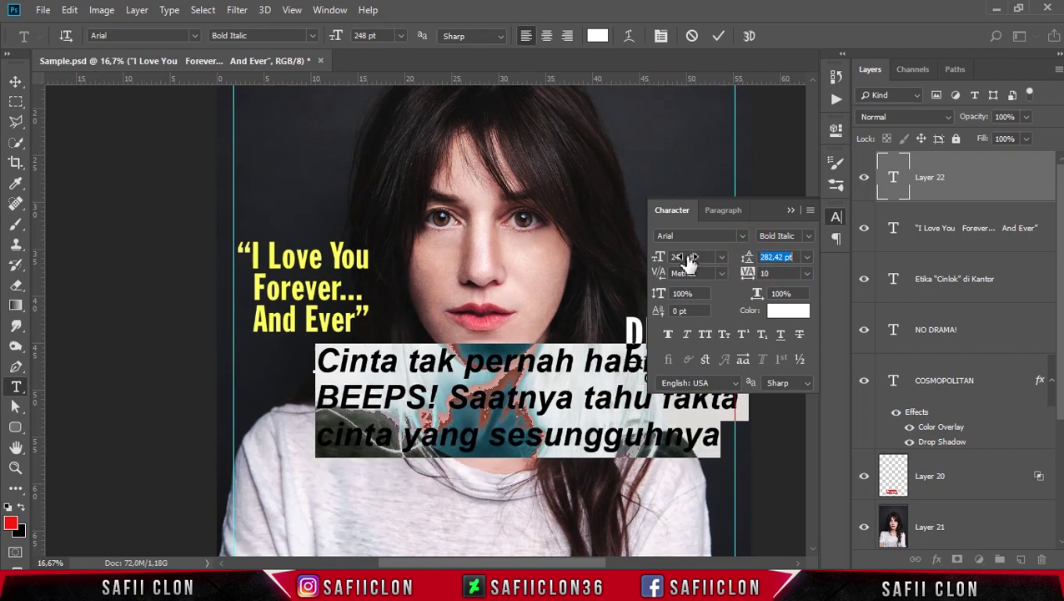
left_click(792, 211)
left_click(718, 35)
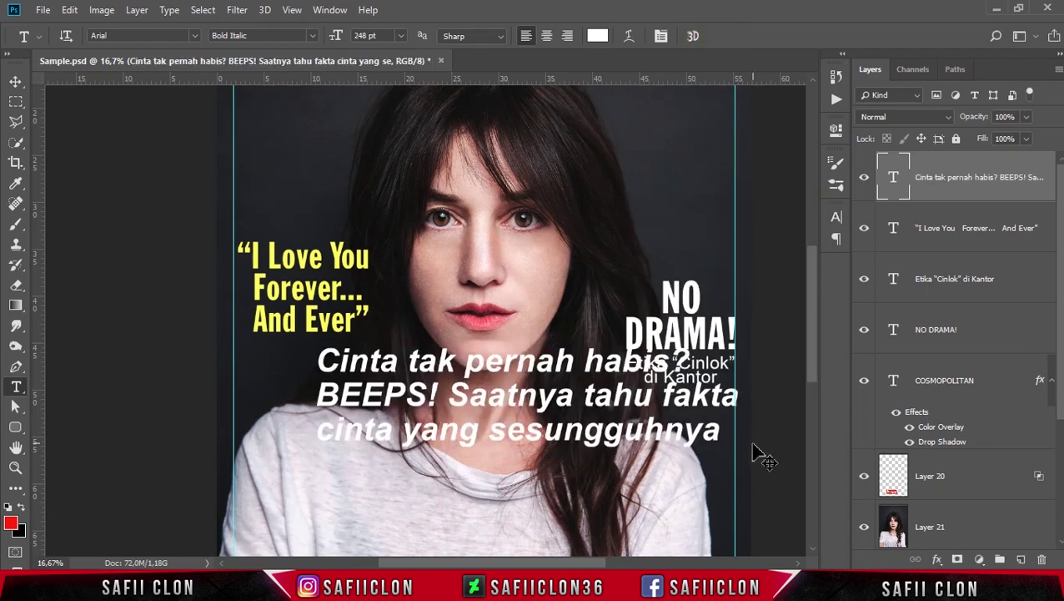
- Scale the white subheadline to about 36% and place it under the yellow quote
key("ctrl+t")
left_click_drag(737, 344, 504, 392)
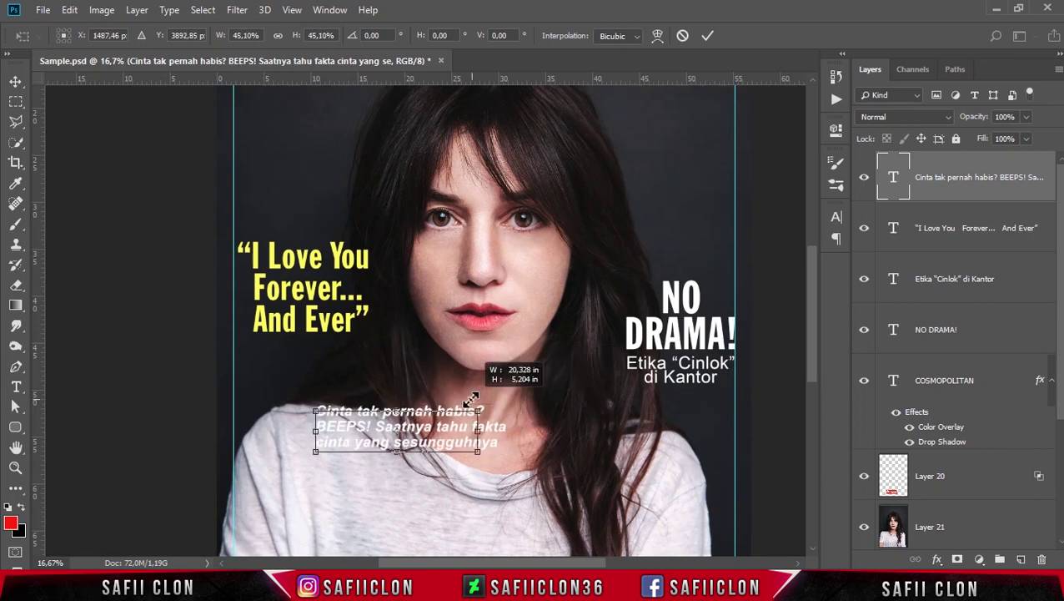
mouse_move(504, 391)
left_mouse_down()
mouse_move(476, 411)
mouse_move(371, 355)
left_mouse_up()
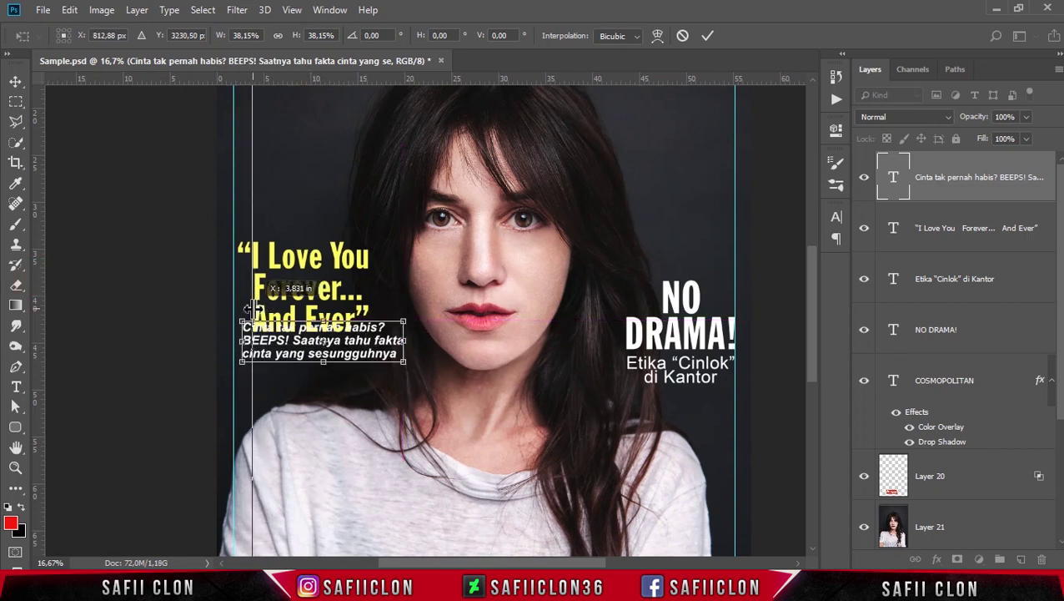
left_click_drag(316, 349, 326, 366)
left_click_drag(414, 335, 407, 338)
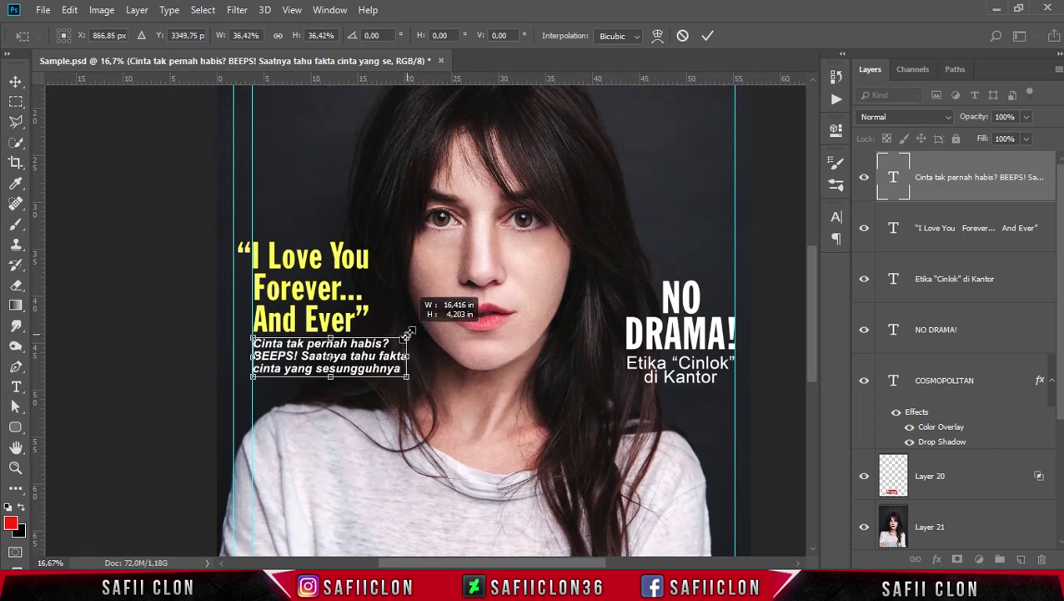
left_click(708, 36)
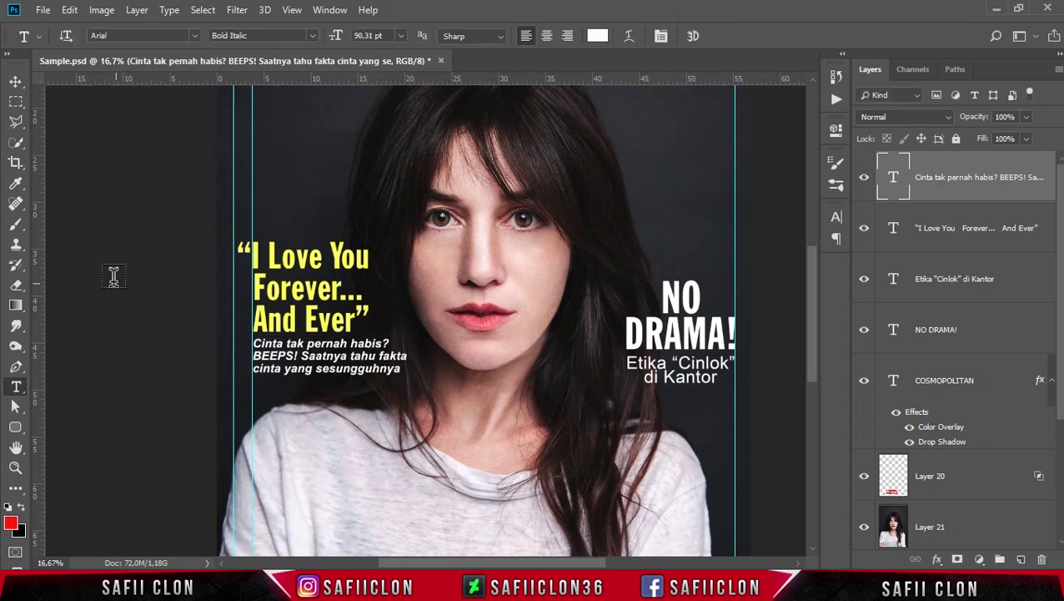
- Zoom out and toggle the guides to check the overall cover layout
left_click(14, 83)
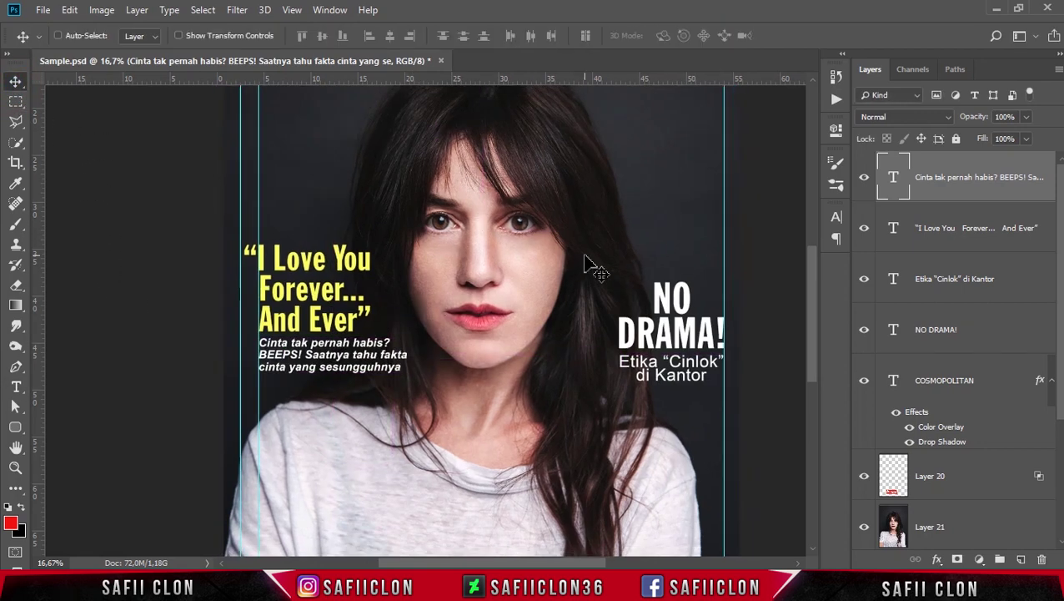
key("ctrl+minus")
key("ctrl+semicolon")
key("ctrl+semicolon")
key("ctrl+plus")
key("ctrl+plus")
key("ctrl+plus")
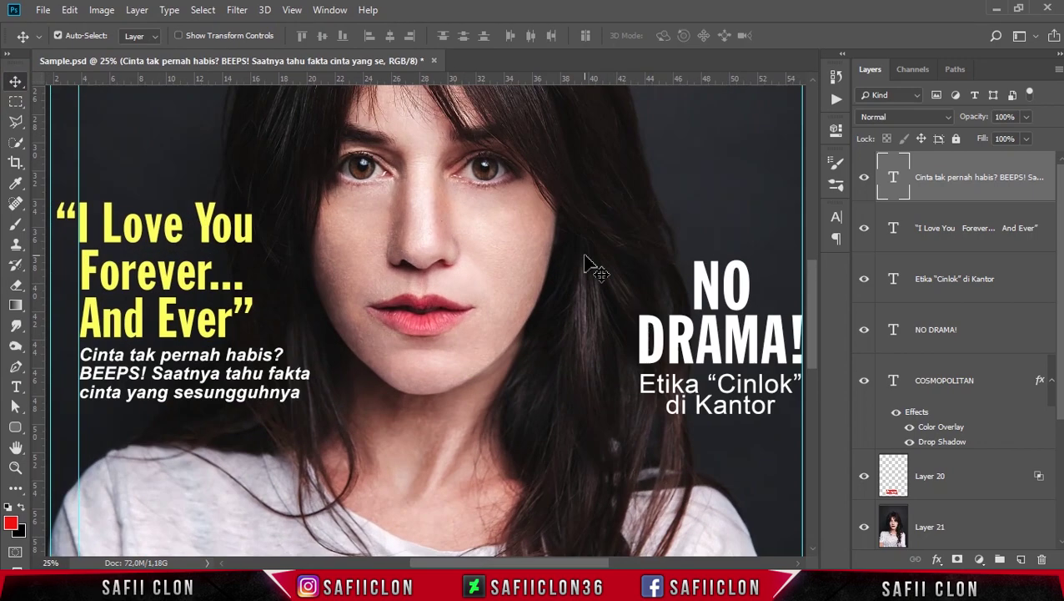
left_click_drag(557, 559, 523, 559)
left_click_drag(816, 343, 824, 304)
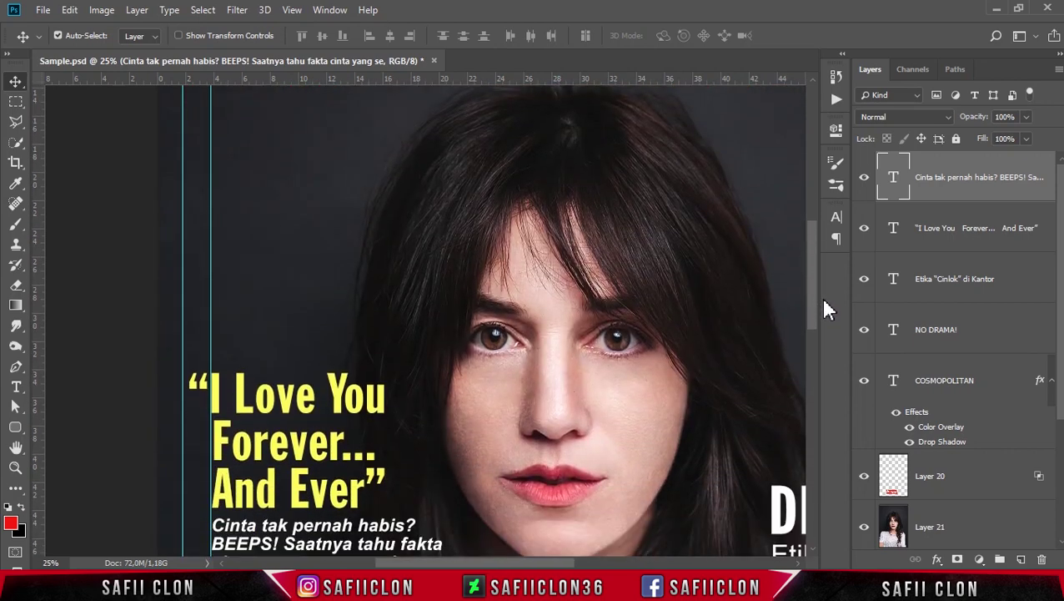
- Add a 'TEACH HIM' text line above the face and move it toward the page centre
left_click(16, 386)
left_click(450, 174)
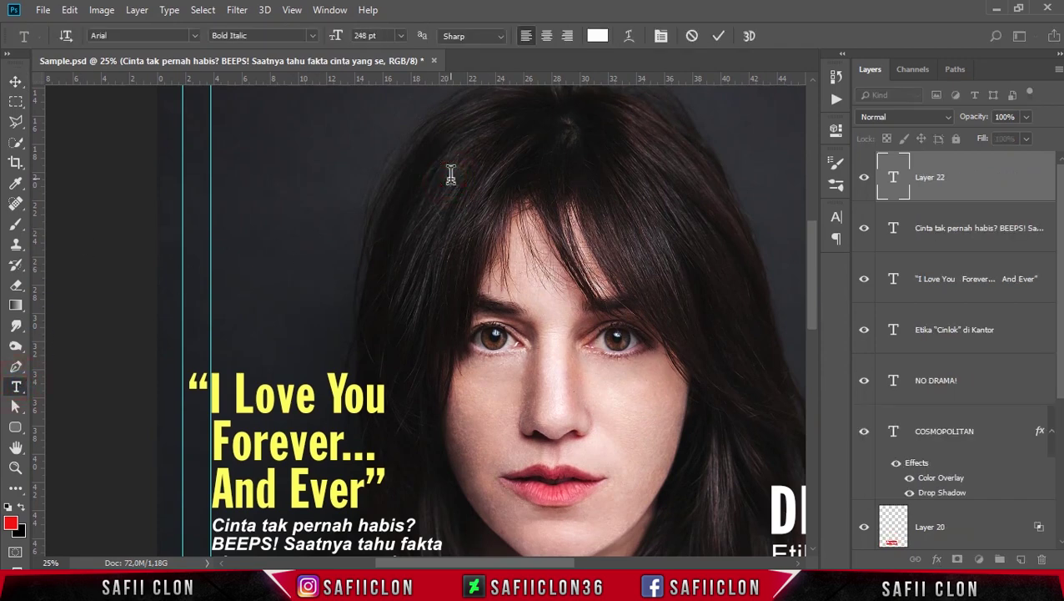
type("TEACH HIM")
left_click(528, 163)
type("A")
left_click(735, 165)
left_click_drag(625, 166, 328, 159)
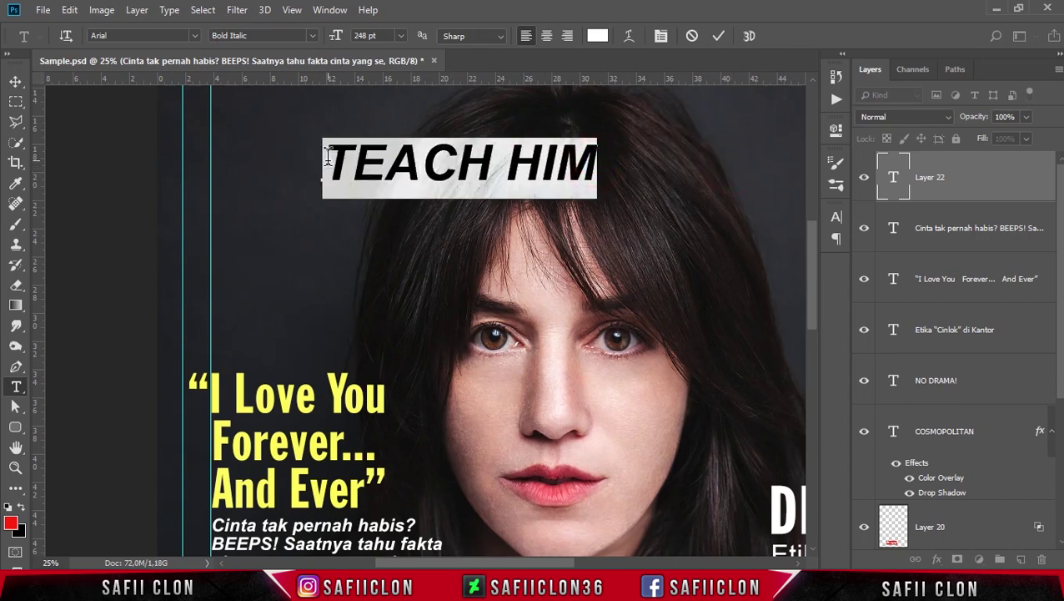
- Set TEACH HIM in the Blackout font after trying Intro Inline and Impact
left_click(195, 35)
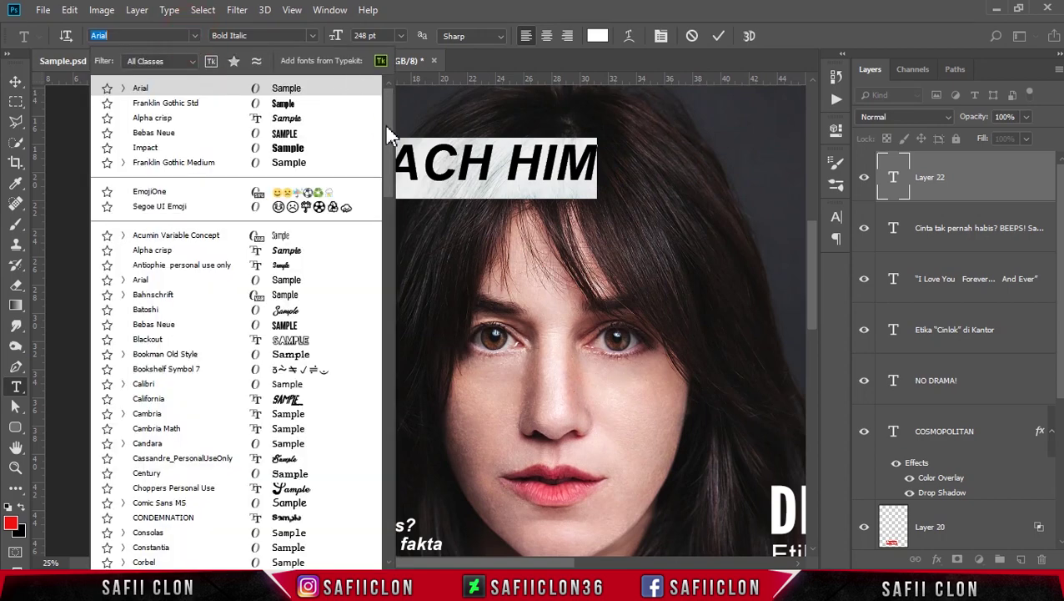
scroll(384, 123, "down", 3)
scroll(396, 151, "down", 1)
scroll(398, 167, "down", 1)
scroll(401, 177, "down", 1)
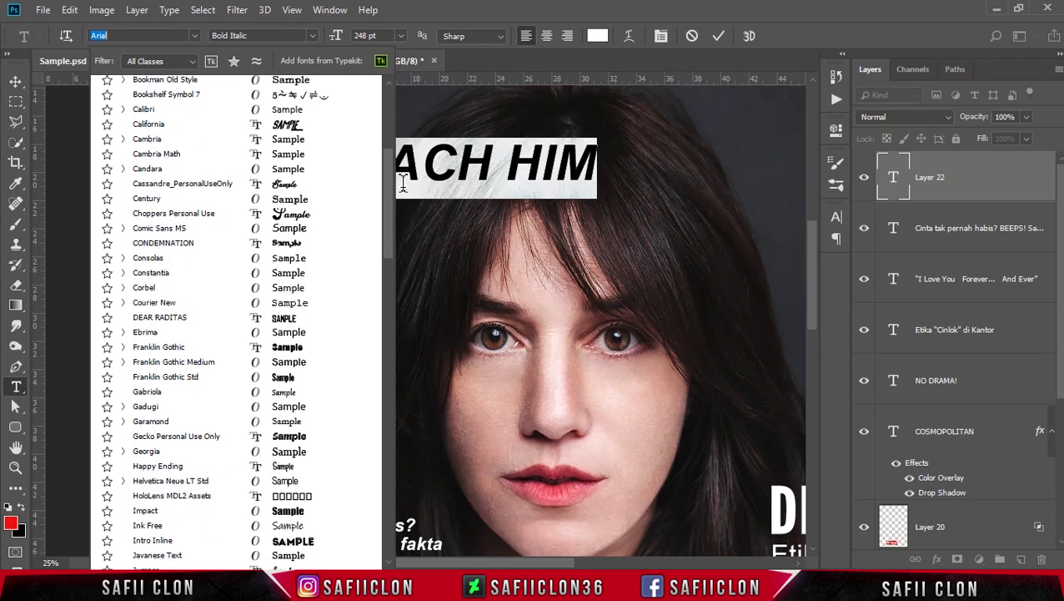
scroll(403, 183, "down", 4)
left_click(318, 361)
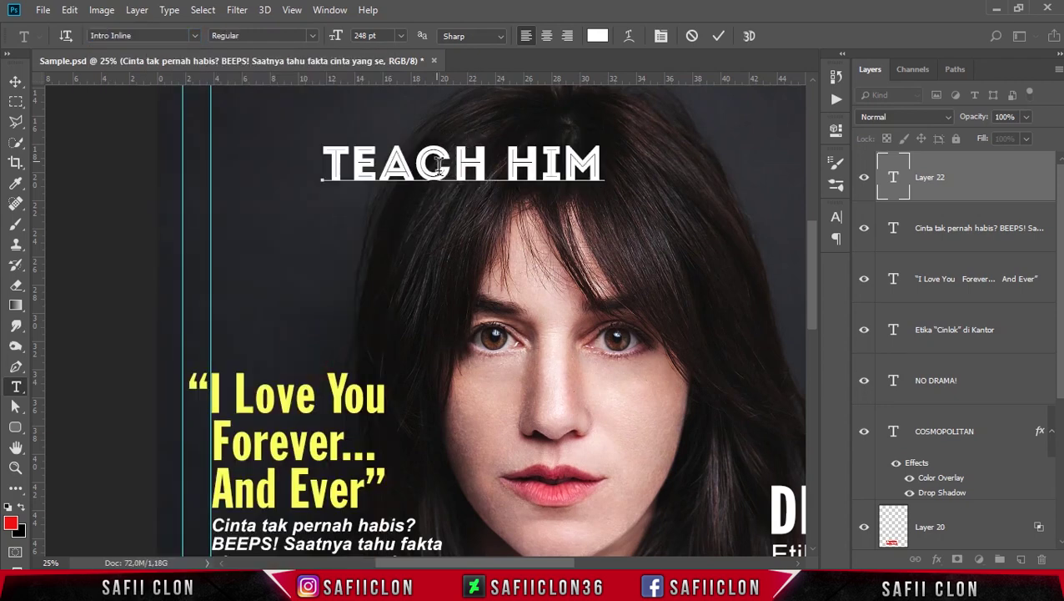
left_click(196, 36)
left_click(204, 153)
left_click(195, 36)
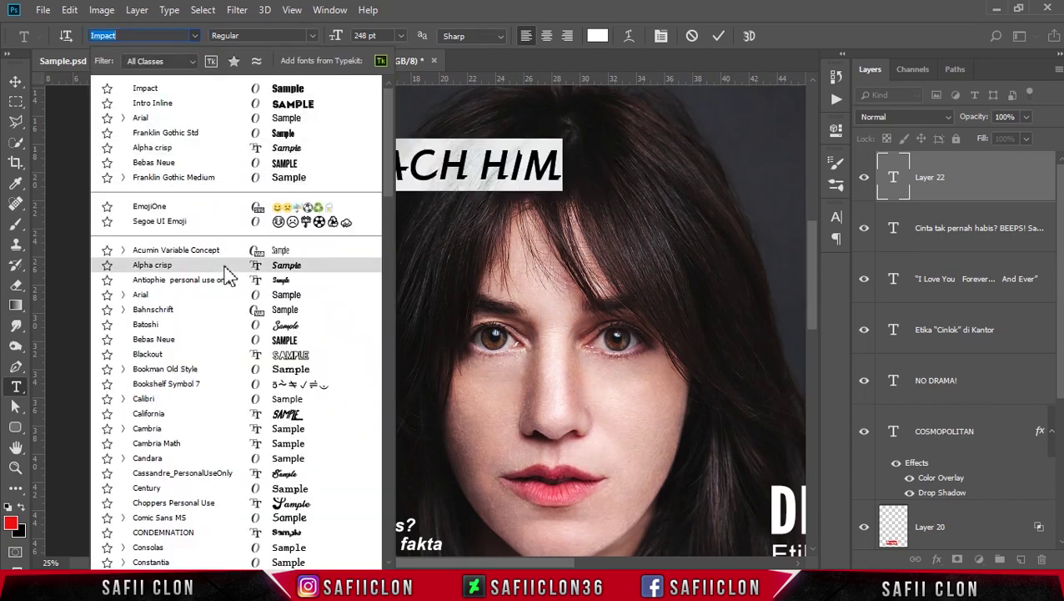
left_click(210, 354)
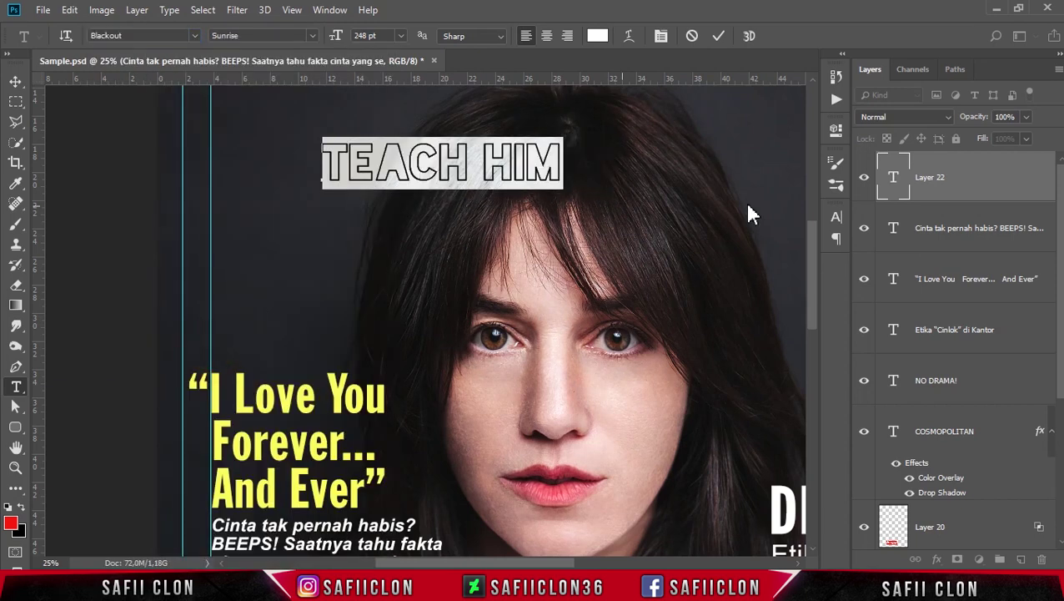
scroll(775, 213, "up", 3)
left_click(439, 334)
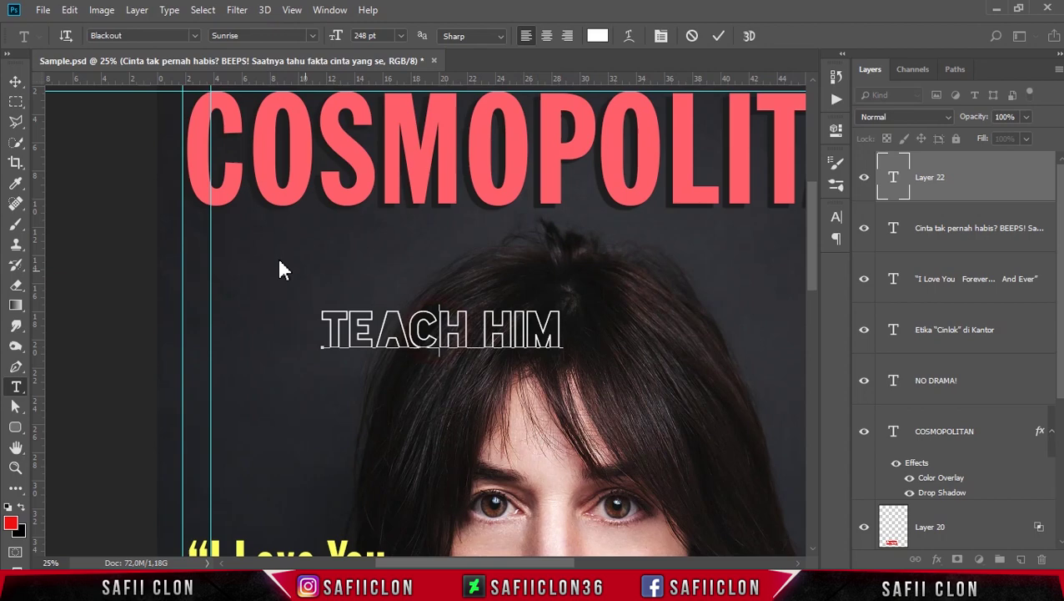
- Commit the TEACH HIM text and move it up just beneath the masthead
left_click(15, 81)
key("ctrl+t")
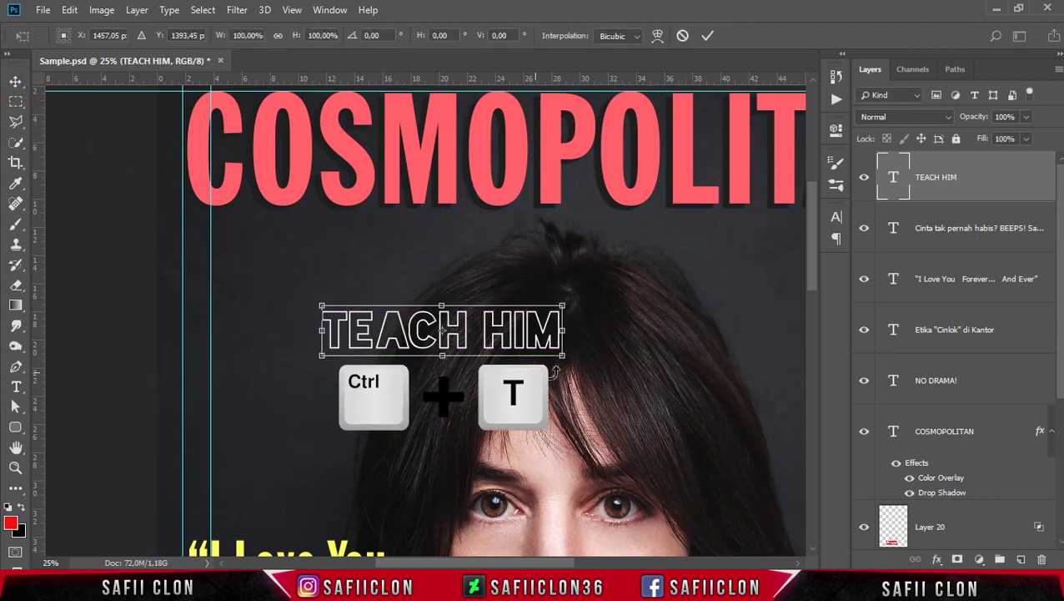
scroll(618, 375, "down", 1)
scroll(618, 376, "down", 1)
scroll(618, 376, "down", 1)
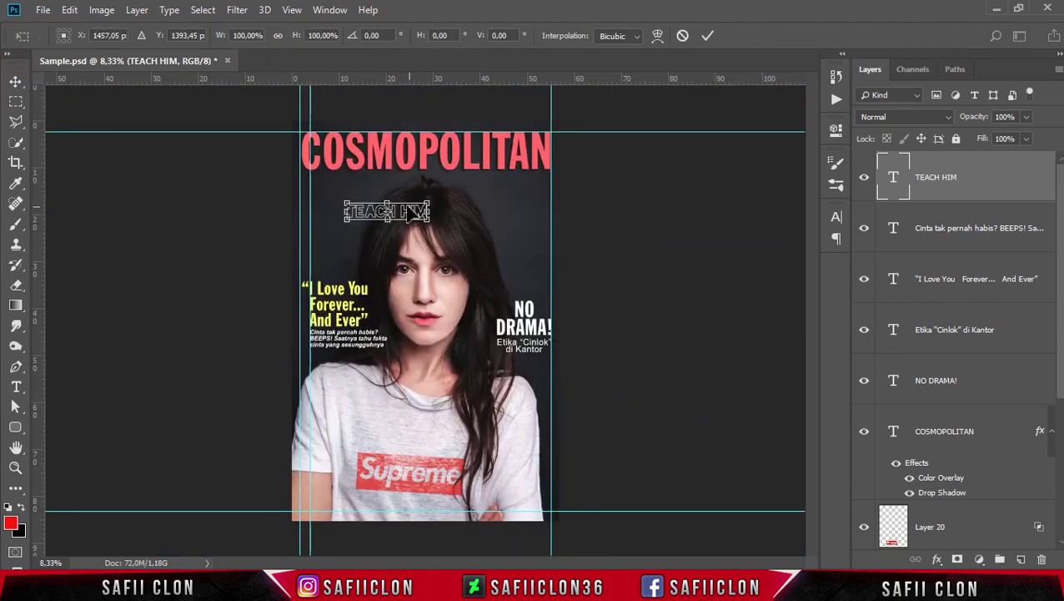
mouse_move(414, 215)
left_mouse_down()
mouse_move(523, 200)
mouse_move(358, 188)
mouse_move(407, 204)
left_mouse_up()
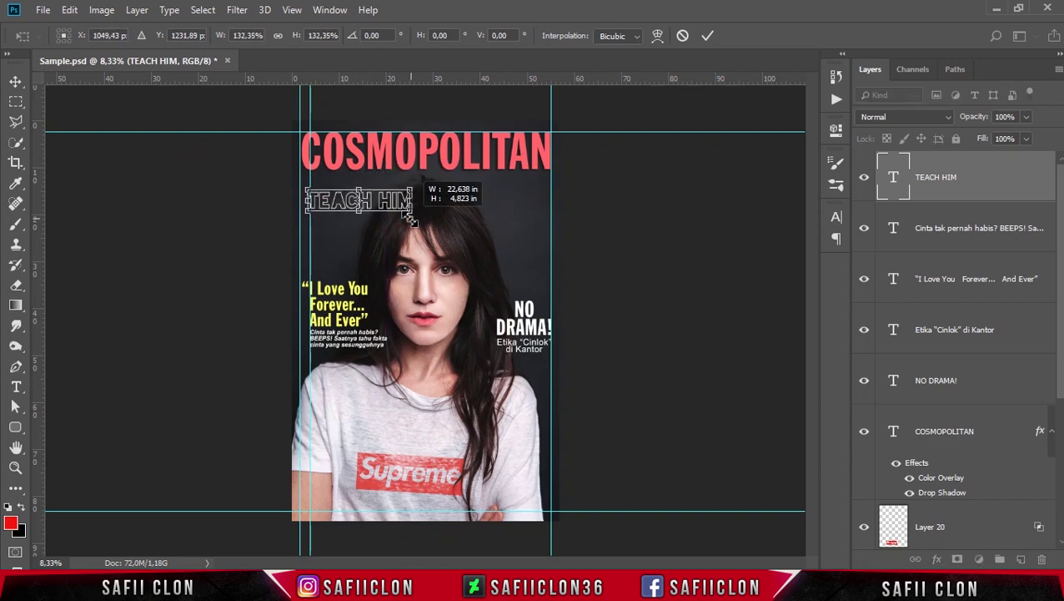
scroll(410, 218, "up", 1)
scroll(409, 218, "up", 1)
scroll(805, 252, "up", 3)
scroll(805, 252, "left", 2)
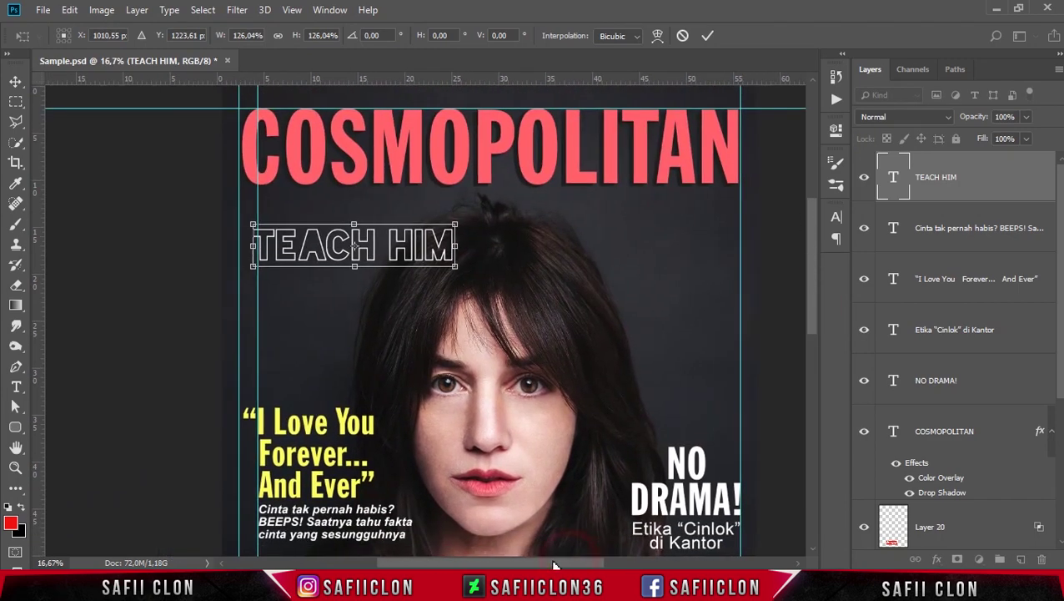
left_click_drag(324, 246, 321, 241)
- Add two horizontal guides below COSMOPOLITAN and fine-tune TEACH HIM's position under them
left_click_drag(492, 80, 499, 185)
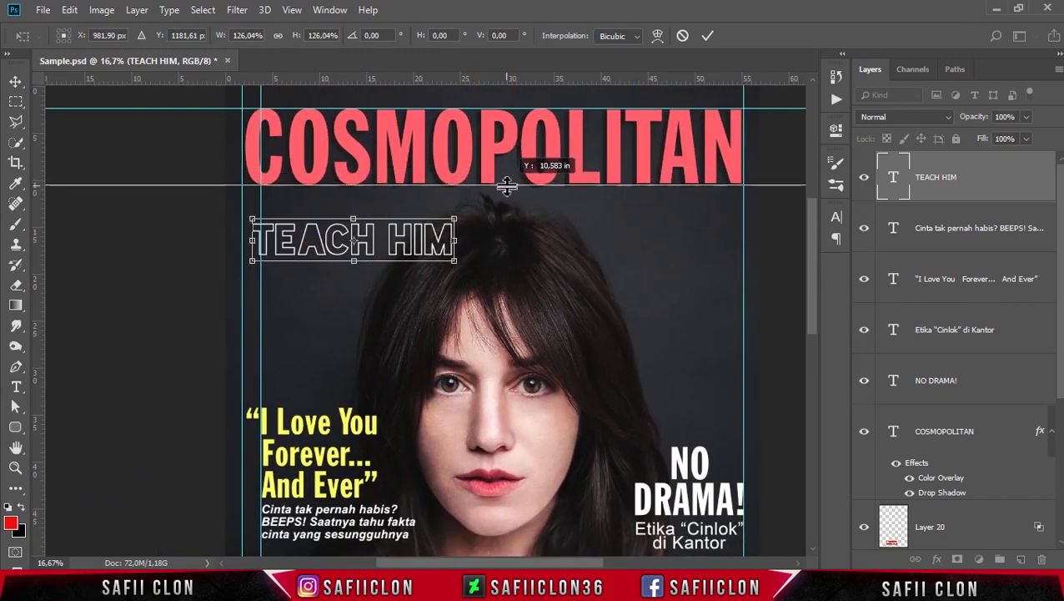
left_click_drag(496, 115, 492, 197)
left_click_drag(408, 245, 430, 229)
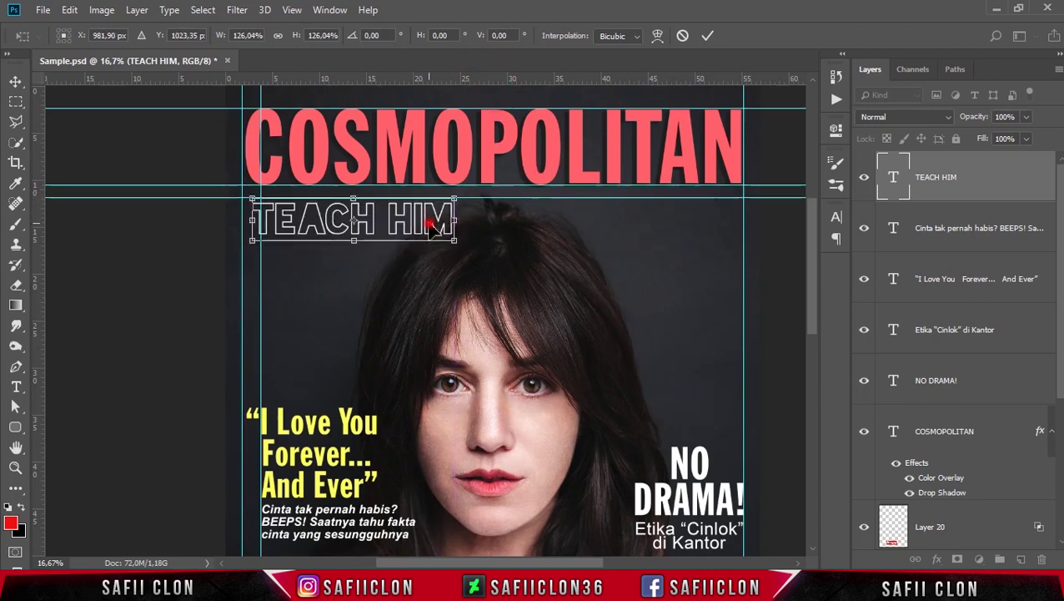
mouse_move(429, 229)
left_mouse_down()
mouse_move(440, 229)
mouse_move(414, 229)
left_mouse_up()
key("shift+Right")
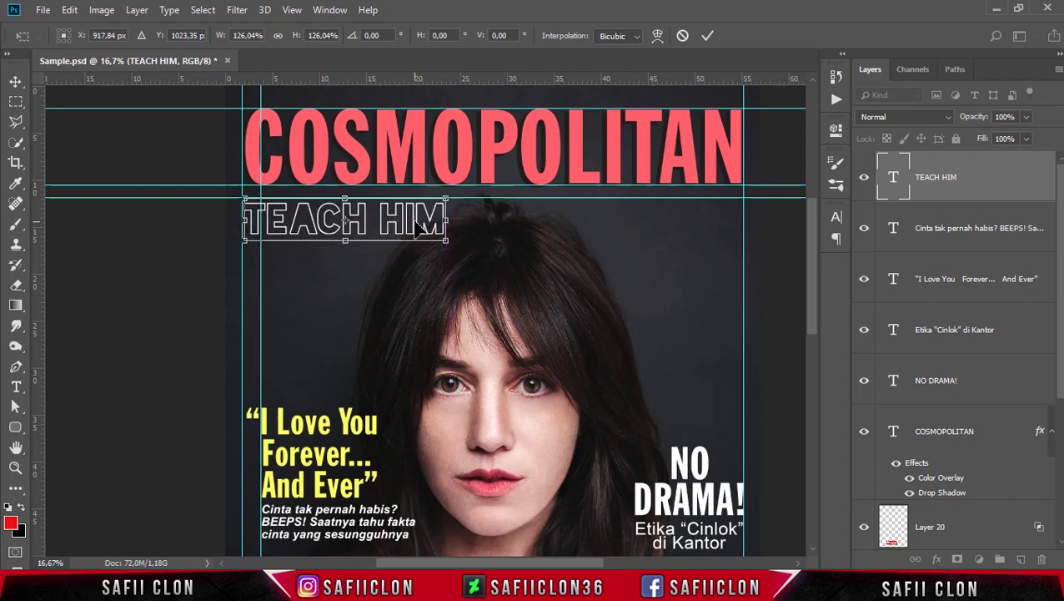
left_click(706, 37)
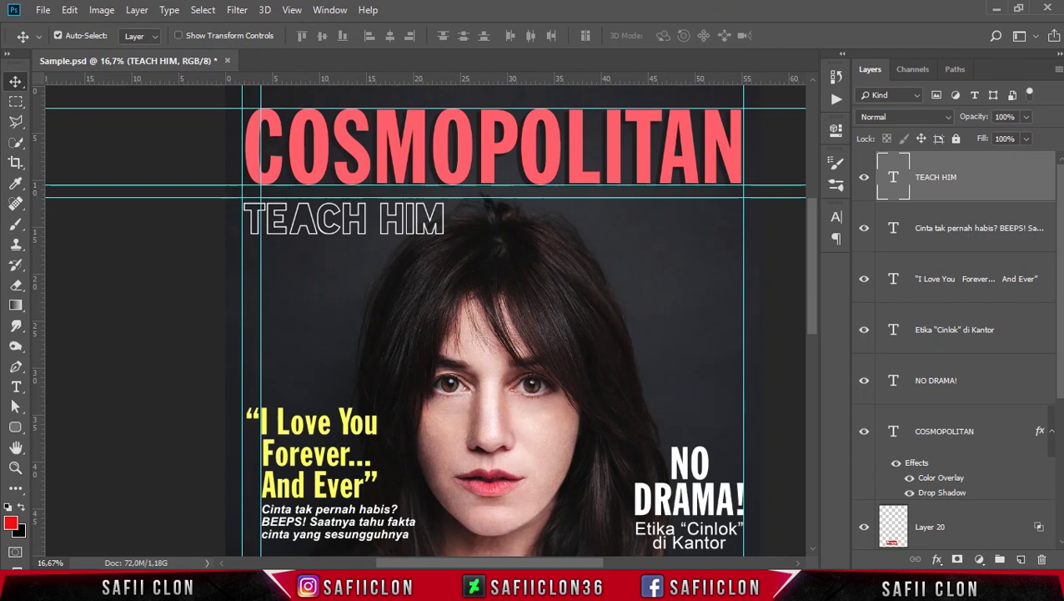
left_click(1021, 559)
- Place the new empty layer below TEACH HIM and browse the brush preset sets
left_click_drag(1007, 177, 1001, 248)
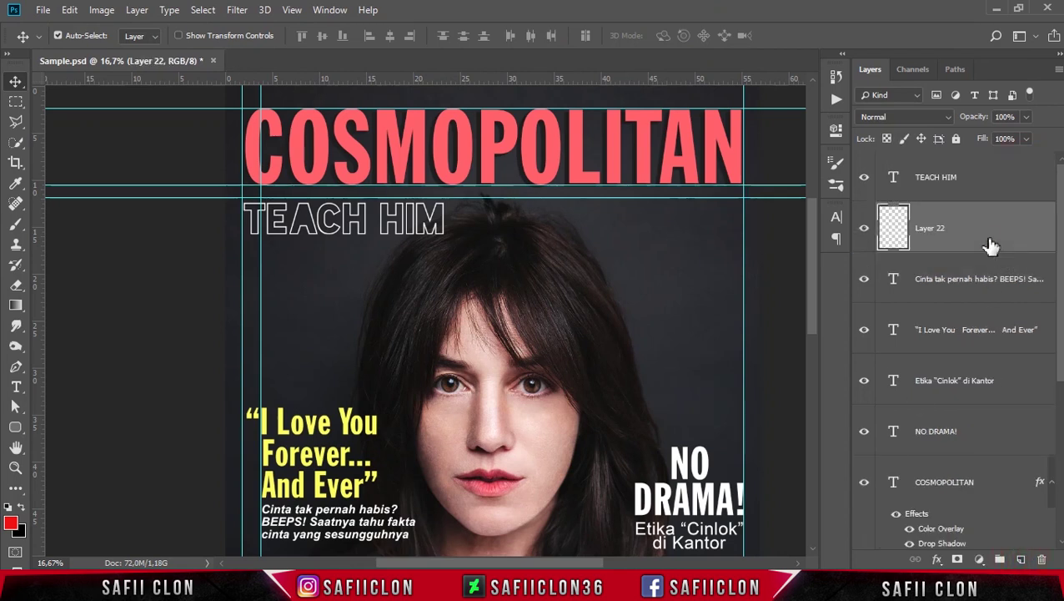
left_click(17, 225)
left_click(85, 39)
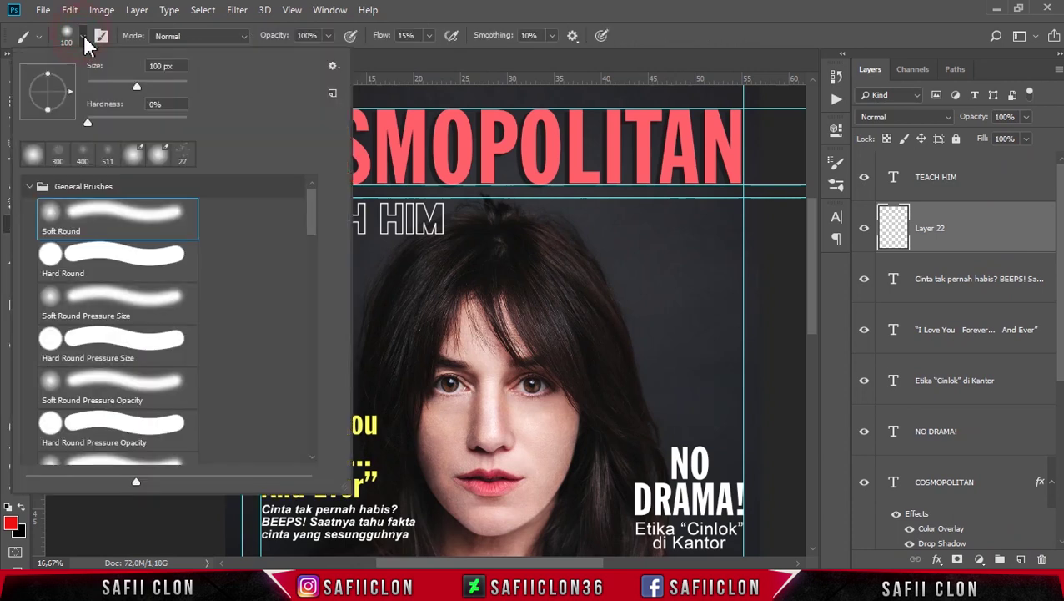
left_click(31, 186)
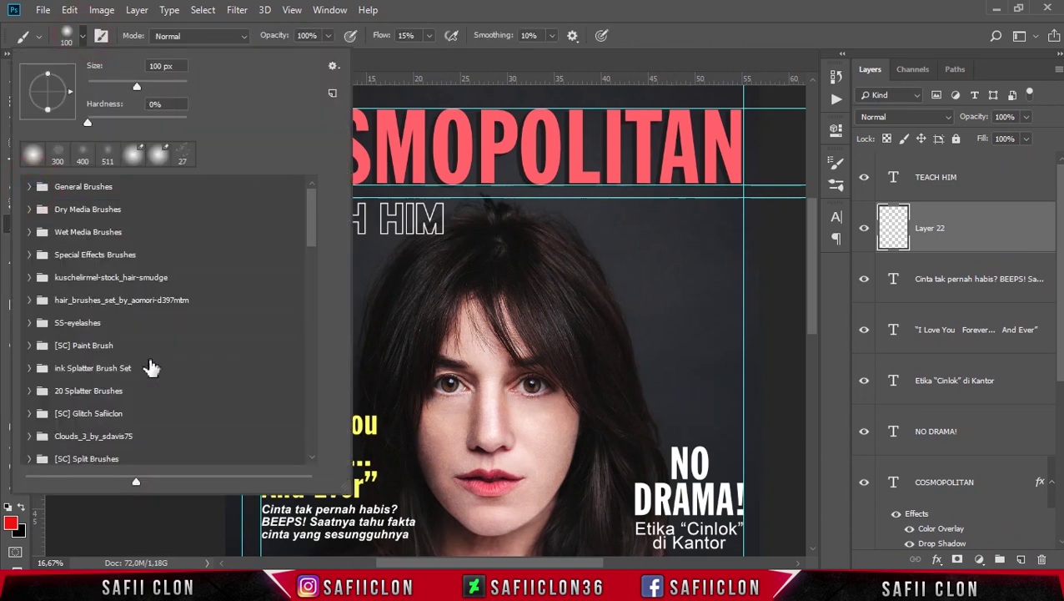
scroll(151, 367, "down", 1)
scroll(151, 367, "down", 1)
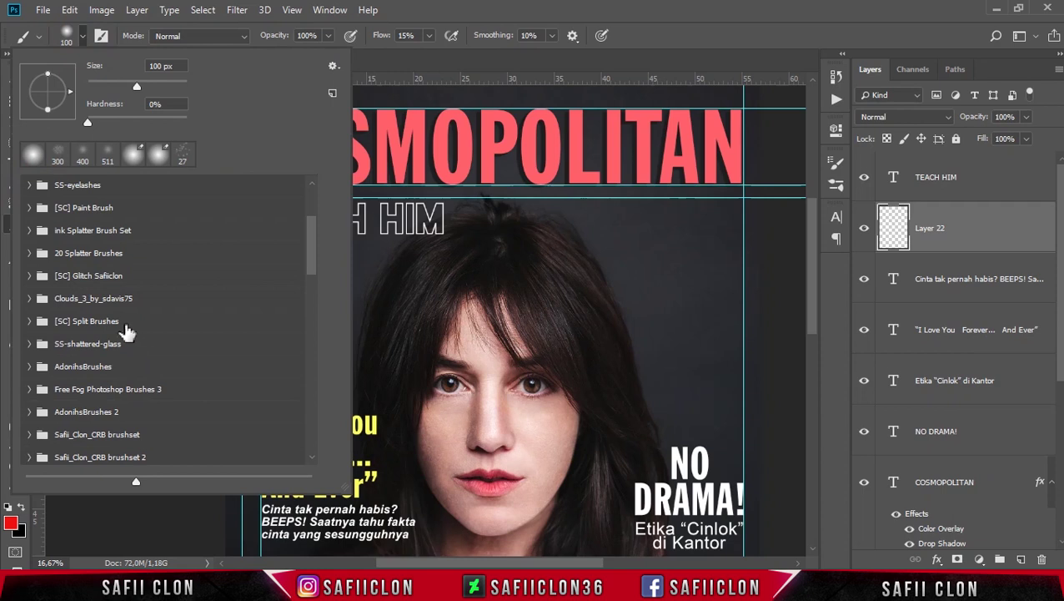
- Choose splatter_f.hesse_01 from the ink Splatter Brush Set and enlarge it to 1300 px
left_click(28, 254)
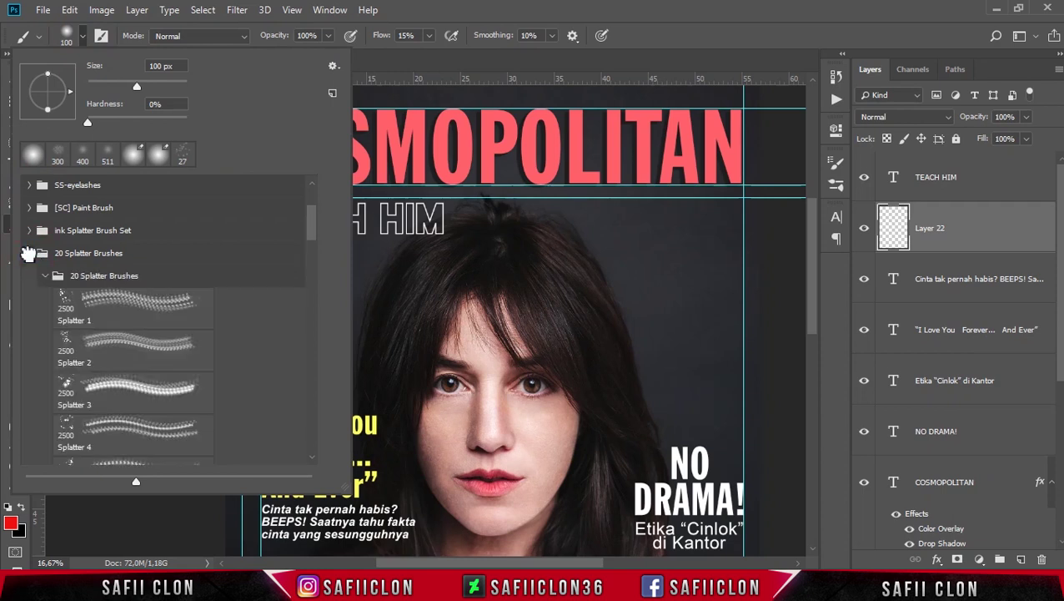
left_click(29, 253)
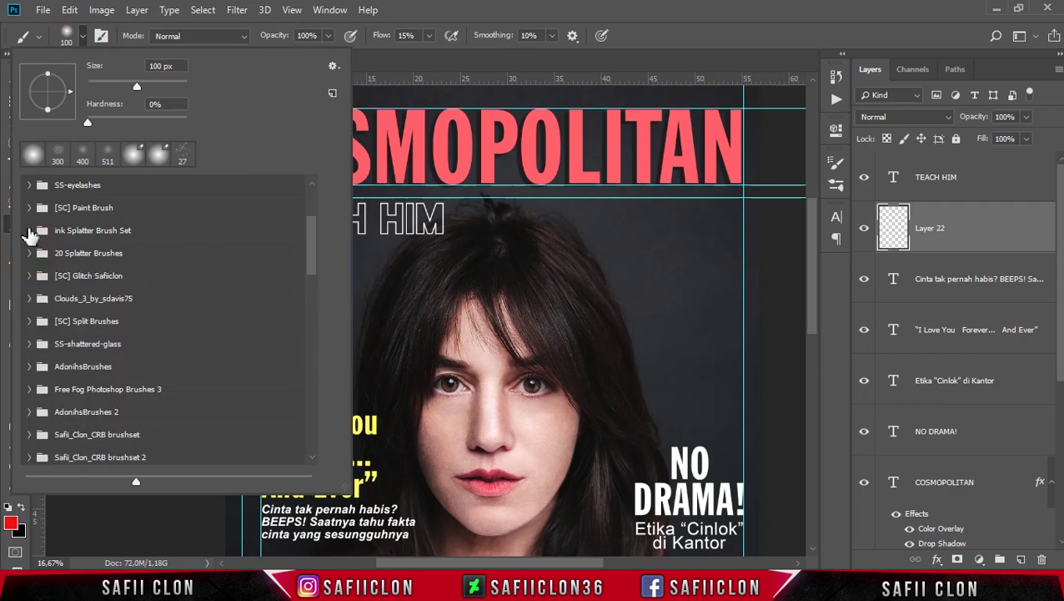
left_click(29, 230)
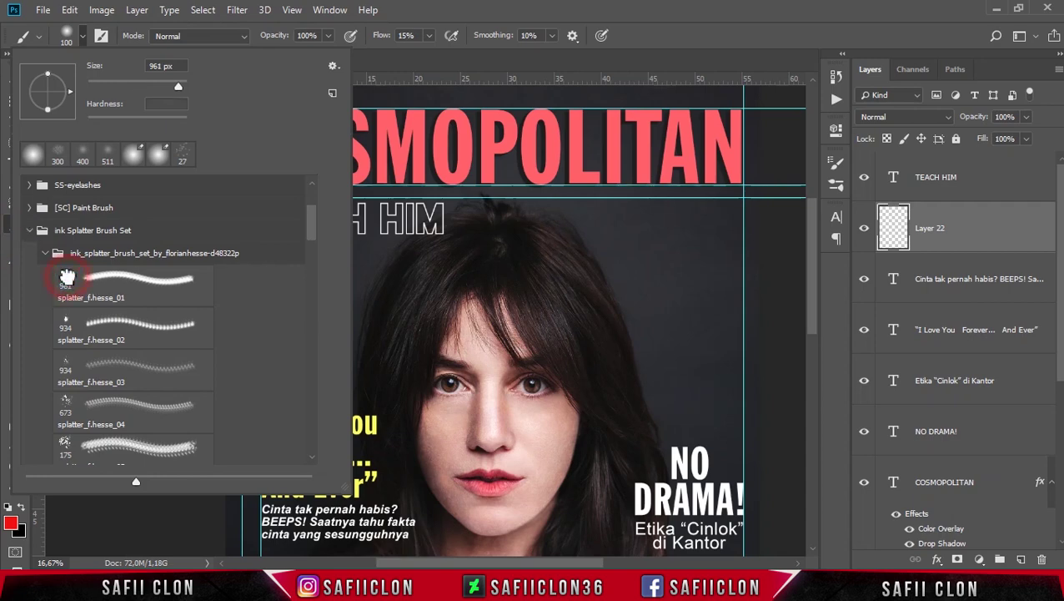
left_click(68, 282)
left_click(618, 17)
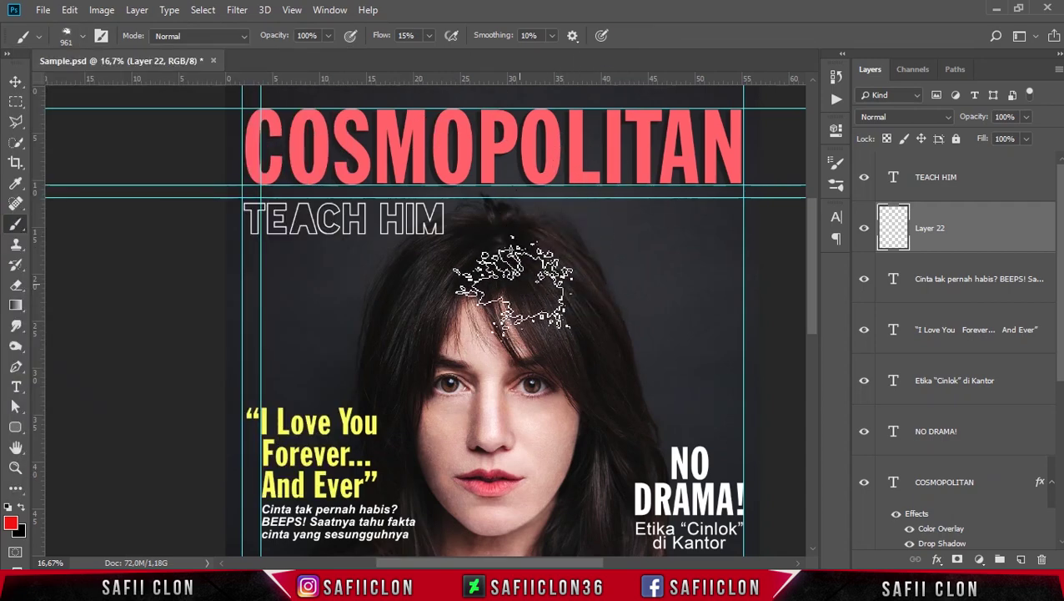
key("bracketright")
key("bracketright")
key("bracketright")
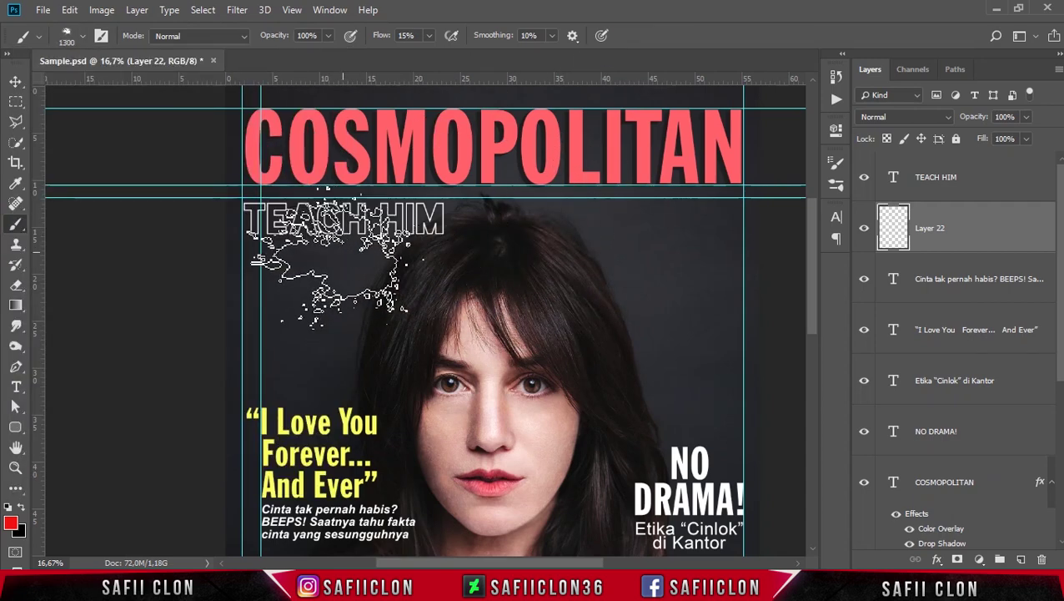
- Sample the quote's yellow, raise the flow, and stamp a yellow splatter below TEACH HIM
left_click(14, 522)
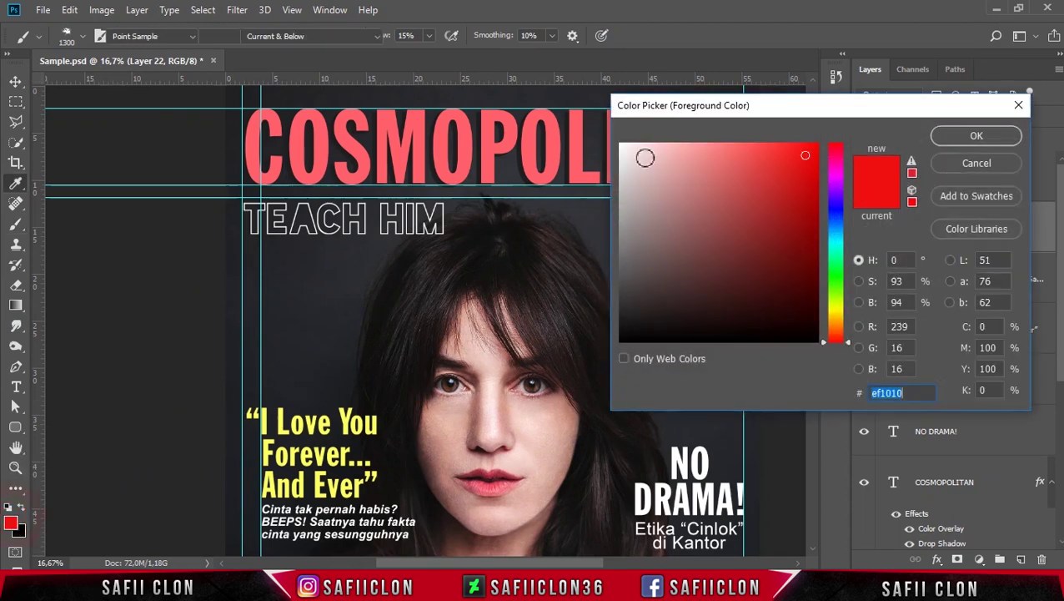
left_click(385, 126)
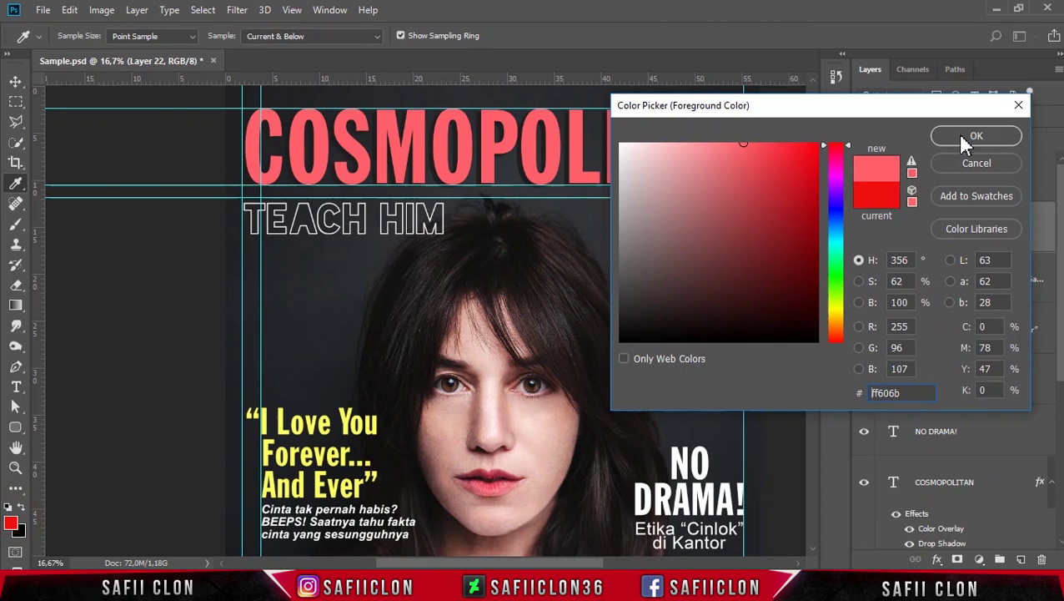
left_click(1019, 105)
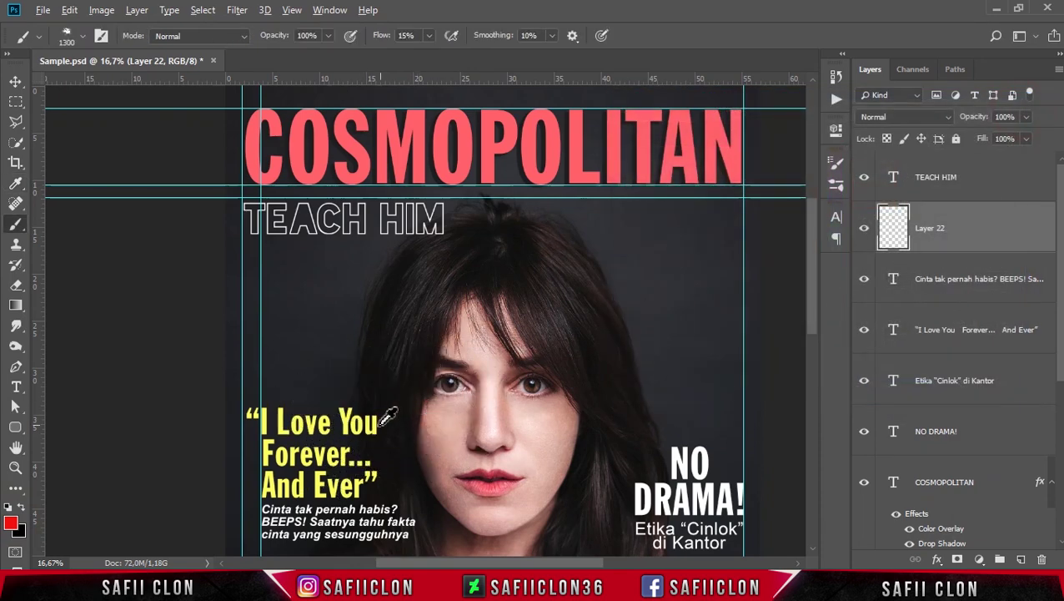
left_click(379, 426, "alt")
left_click_drag(350, 275, 412, 295)
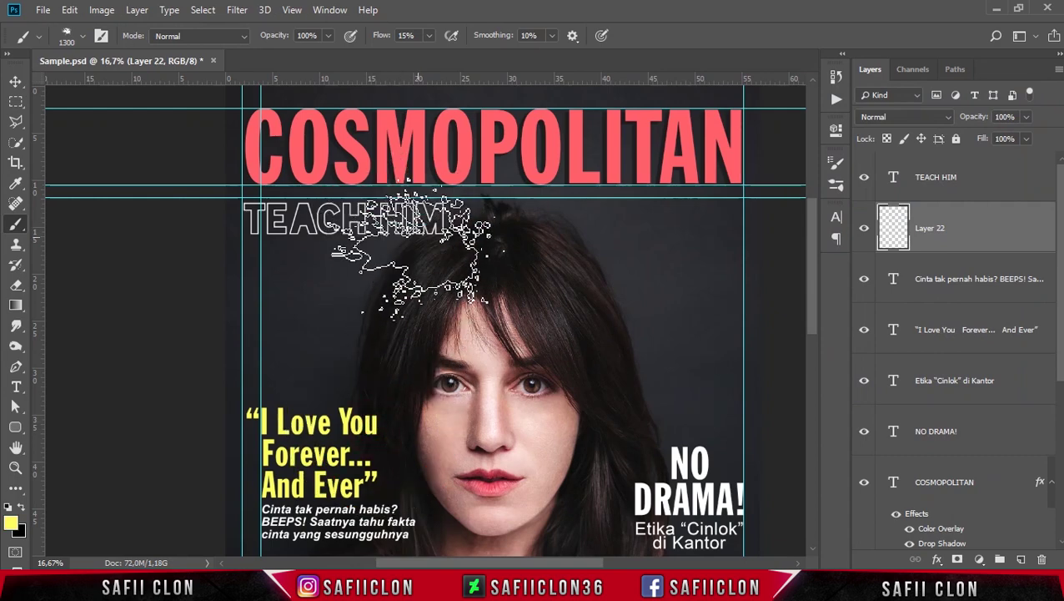
key("ctrl+z")
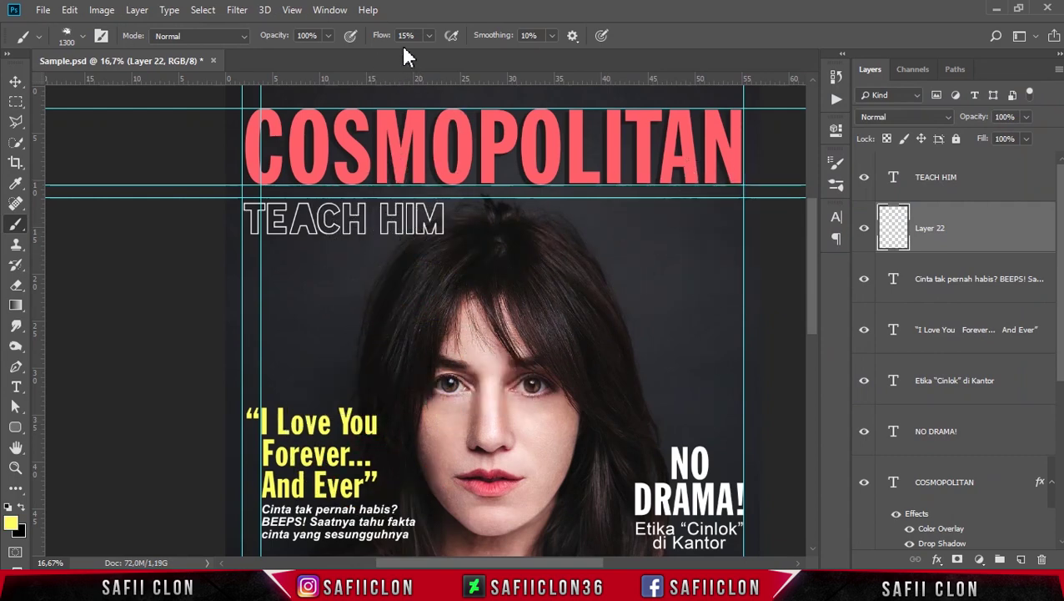
left_click_drag(432, 40, 437, 57)
left_click(344, 260)
key("ctrl+t")
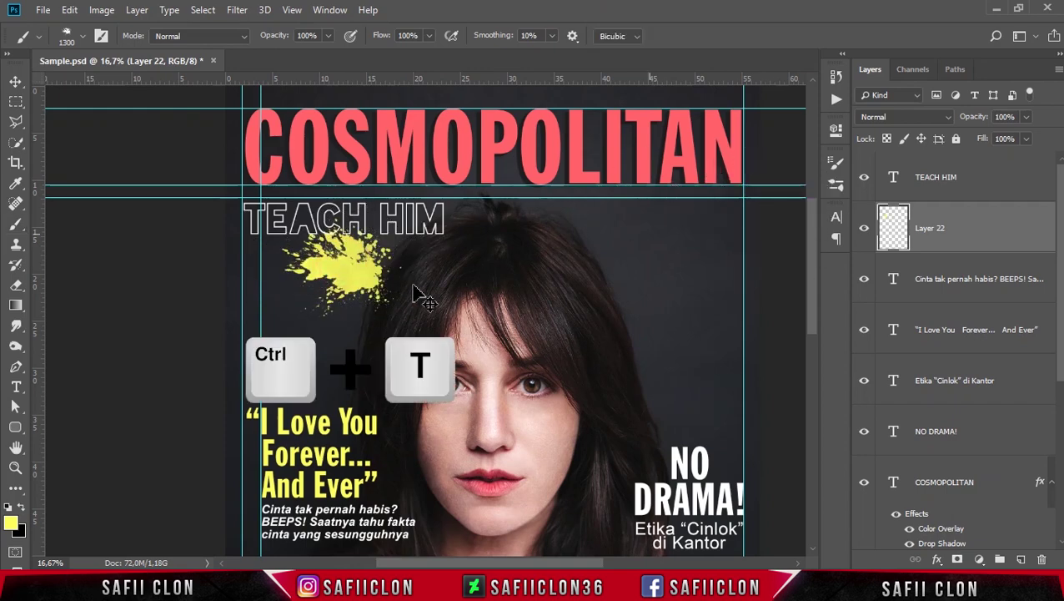
- Move the yellow splatter onto TEACH HIM, scale it to about 110% and rotate it about 9°
mouse_move(380, 288)
left_mouse_down()
mouse_move(405, 242)
mouse_move(346, 233)
left_mouse_up()
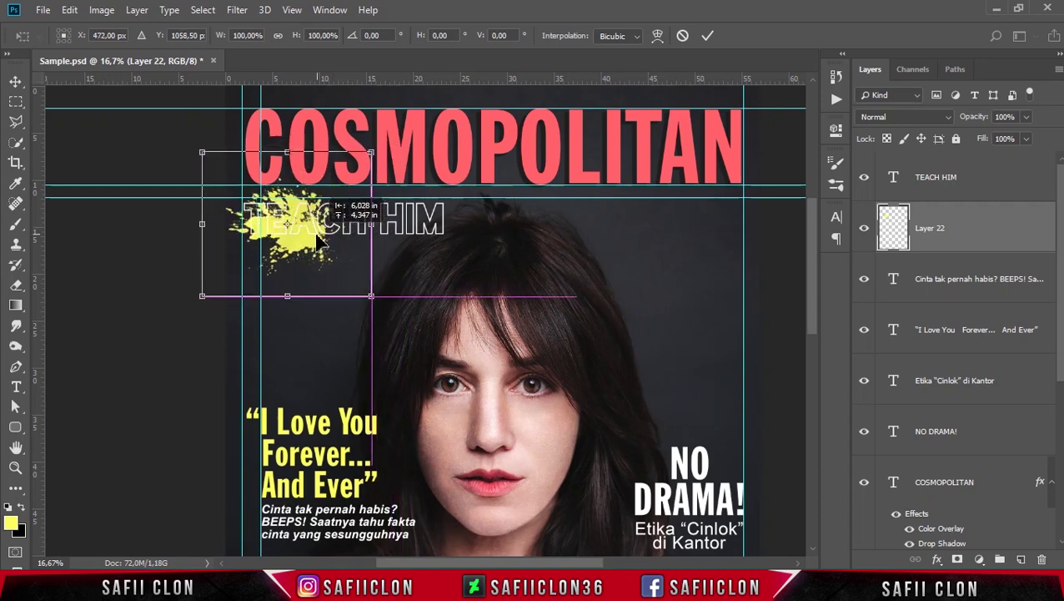
left_click_drag(346, 234, 325, 242)
mouse_move(382, 300)
left_mouse_down()
mouse_move(429, 413)
mouse_move(380, 302)
left_mouse_up()
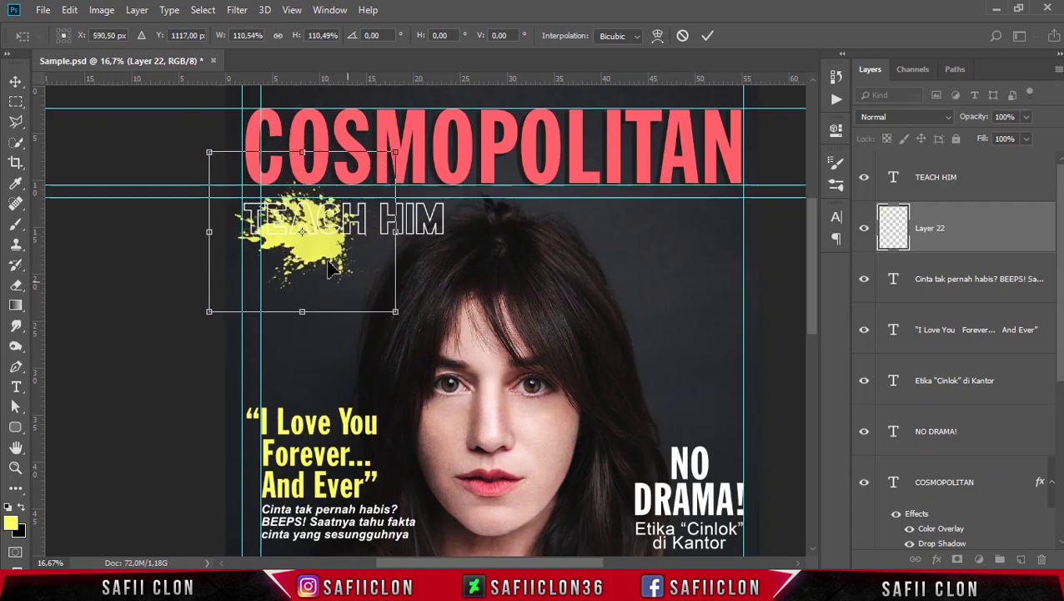
left_click_drag(483, 257, 476, 288)
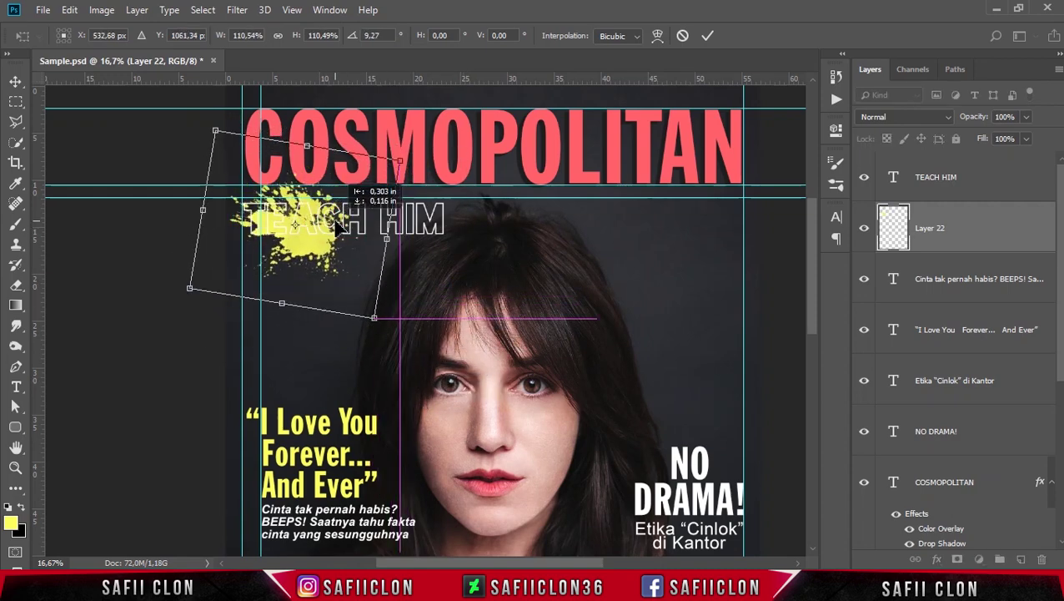
key("Return")
- Reframe the view of the cover and hide the splatter layer
key("b")
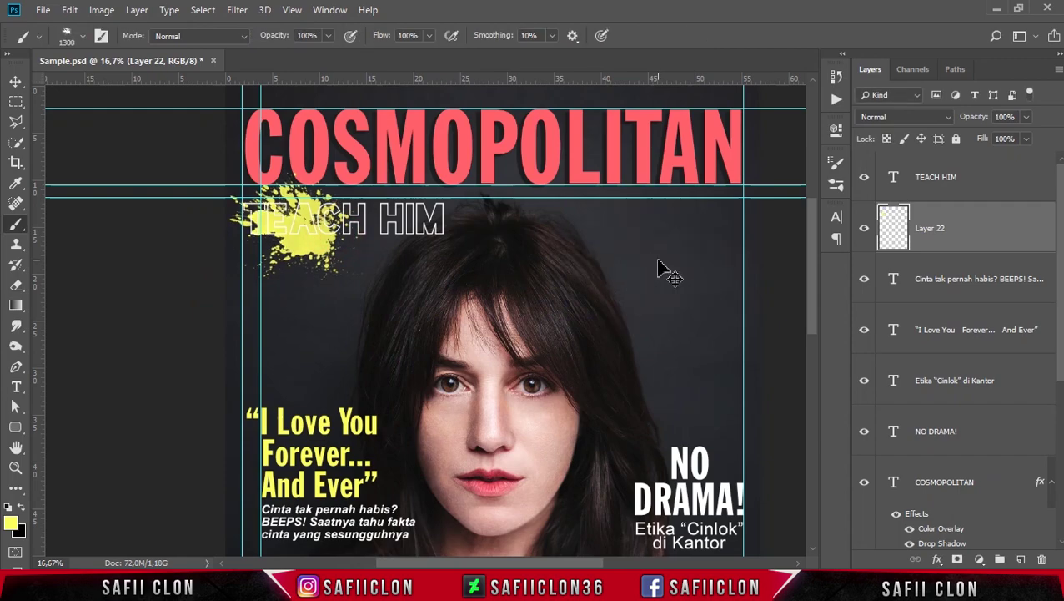
key("ctrl+minus")
key("ctrl+minus")
key("ctrl+plus")
key("ctrl+plus")
key("ctrl+plus")
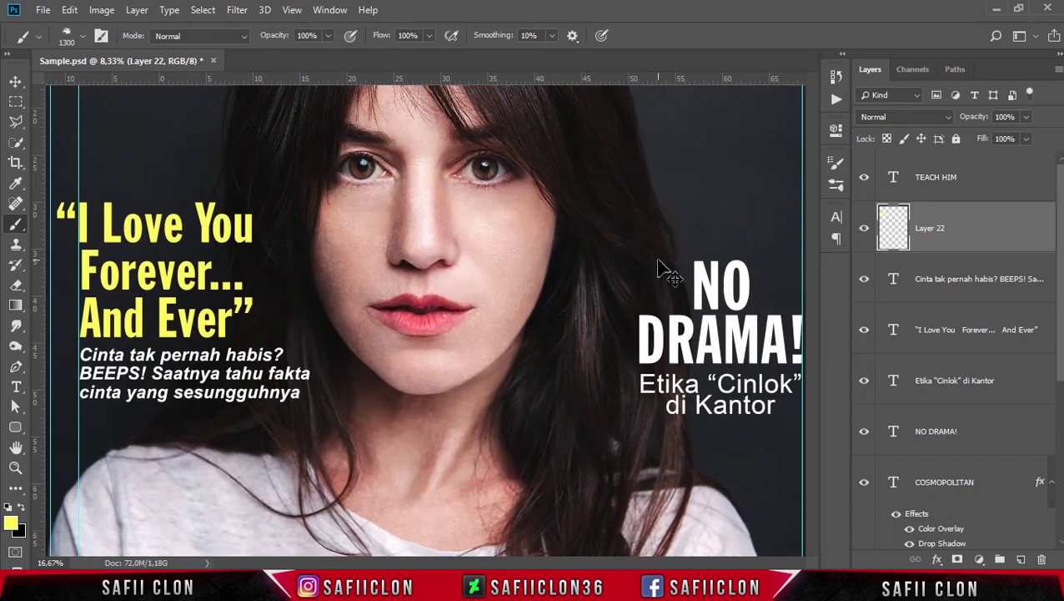
left_click_drag(813, 288, 813, 208)
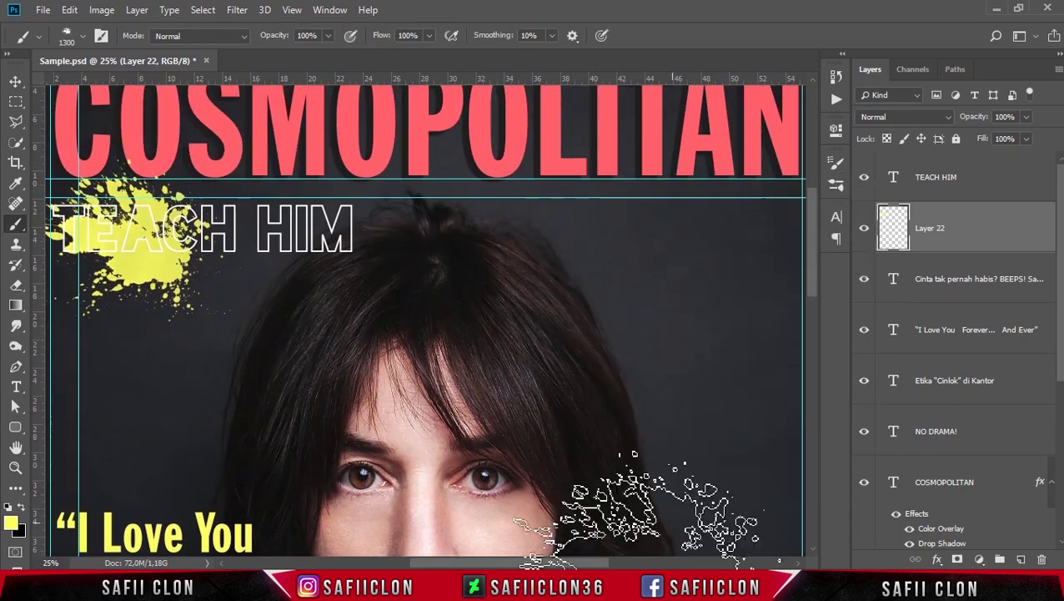
left_click_drag(594, 565, 551, 565)
left_click(1026, 244)
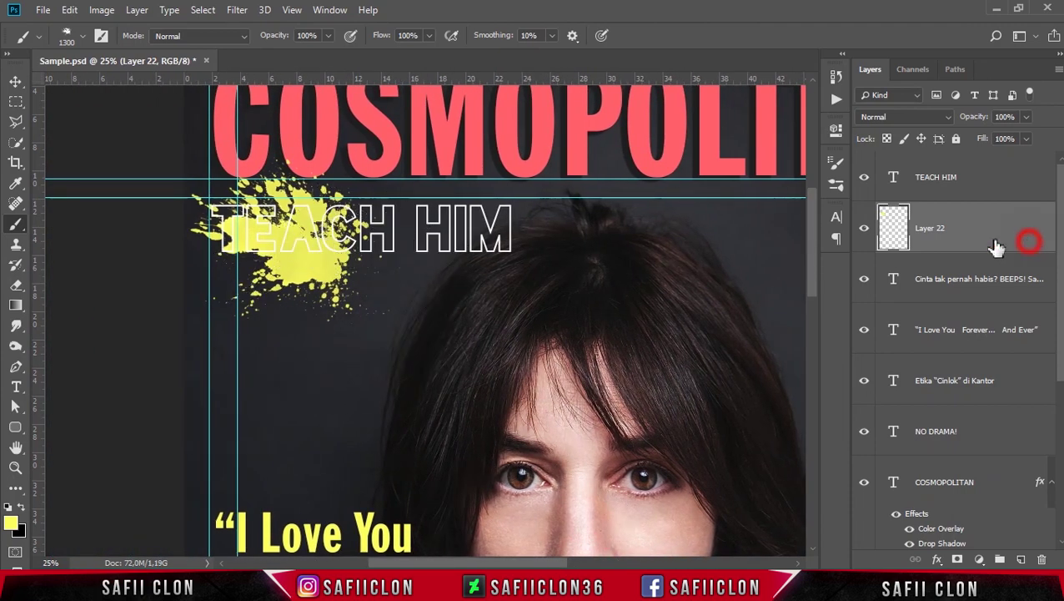
- Select all the TEACH HIM text and colour it yellow #fdff60
left_click(864, 227)
key("t")
left_click(368, 178)
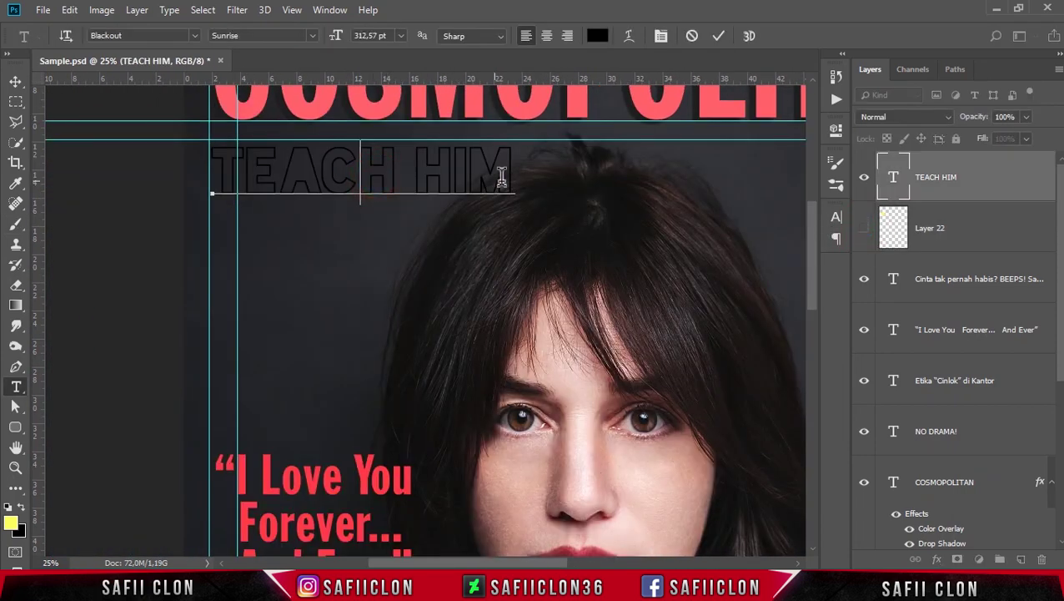
key("ctrl+a")
left_click(594, 38)
type("fdff60")
left_click(975, 136)
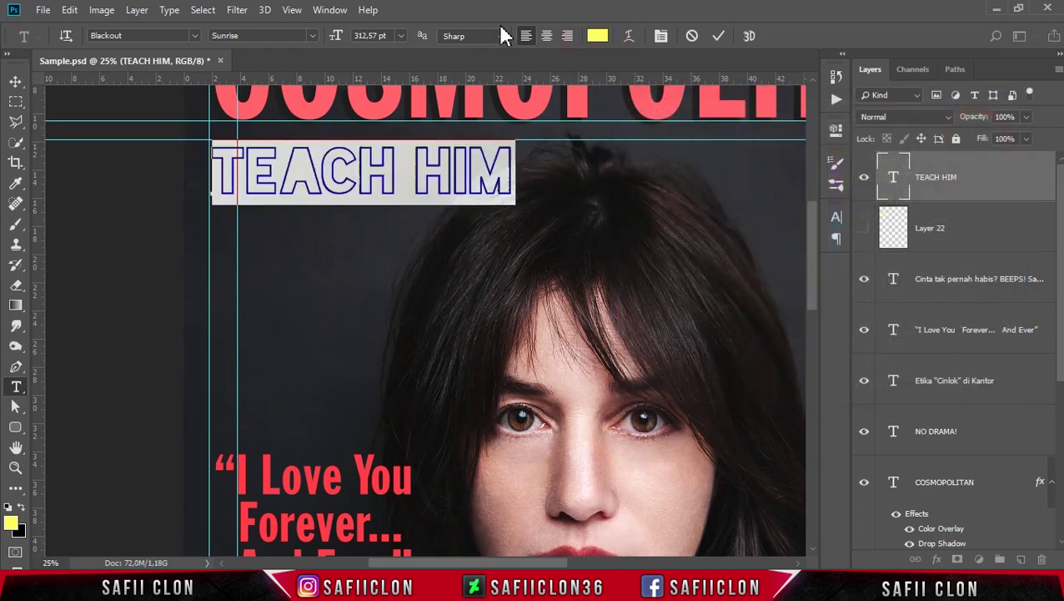
- Set the TEACH HIM headline in the California Medium font
left_click_drag(539, 565, 472, 565)
left_click(192, 35)
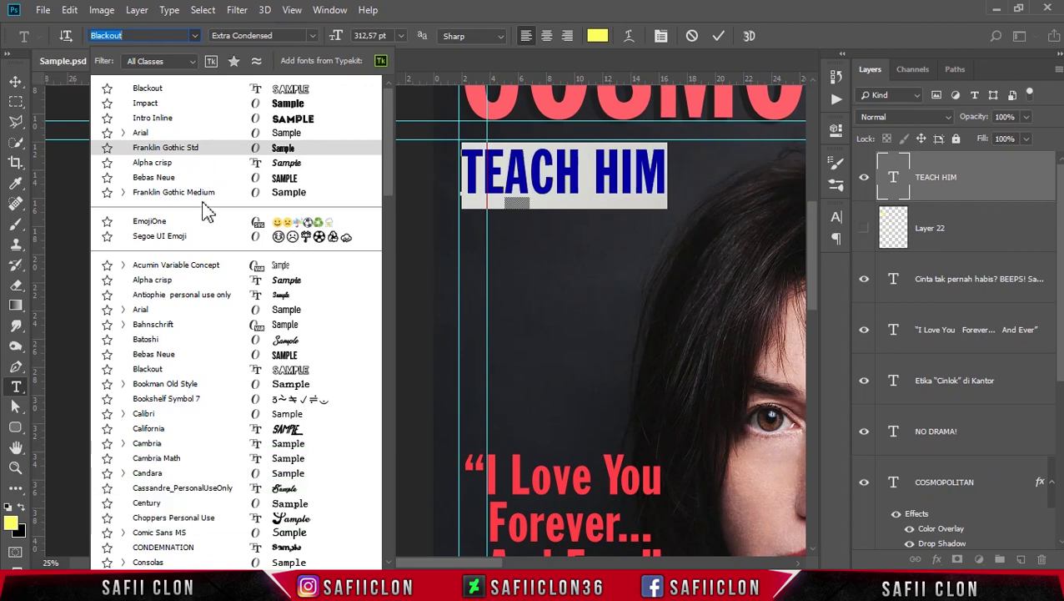
scroll(206, 213, "down", 1)
scroll(207, 213, "down", 1)
scroll(207, 212, "down", 1)
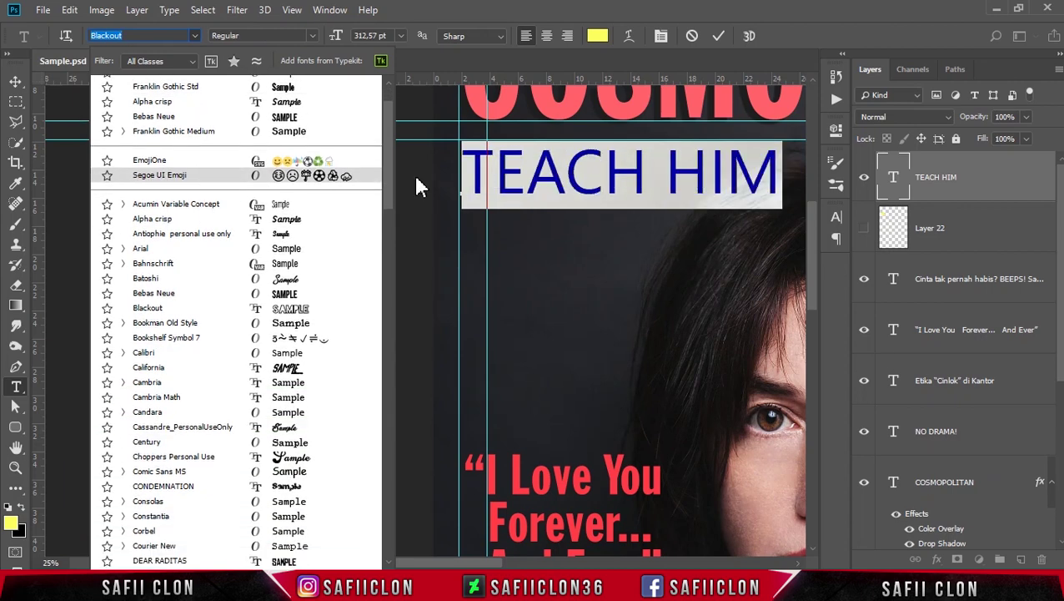
left_click_drag(393, 181, 390, 204)
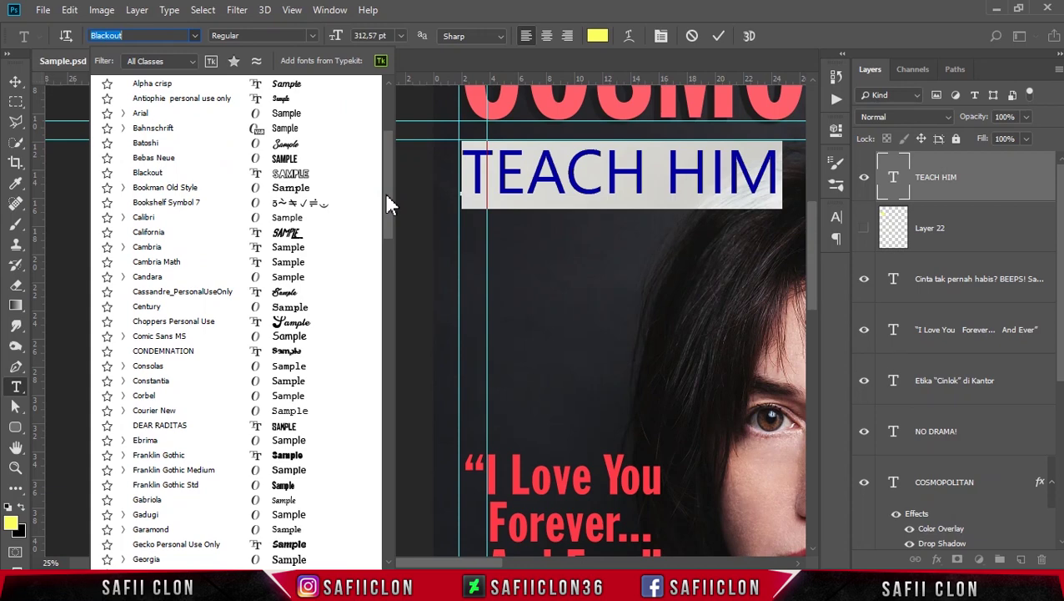
scroll(388, 205, "down", 1)
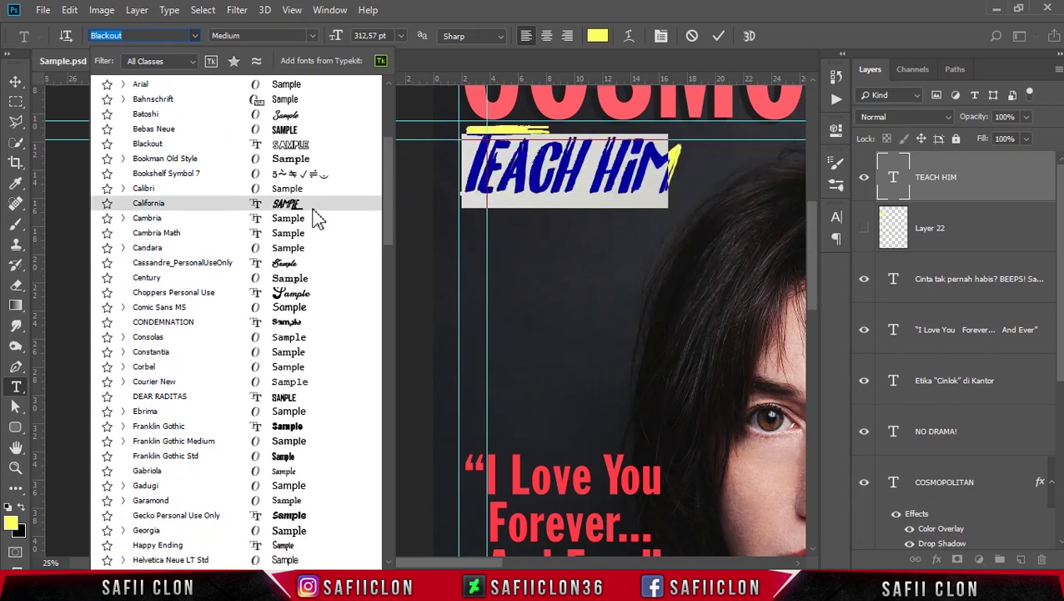
left_click(365, 215)
left_click(548, 171)
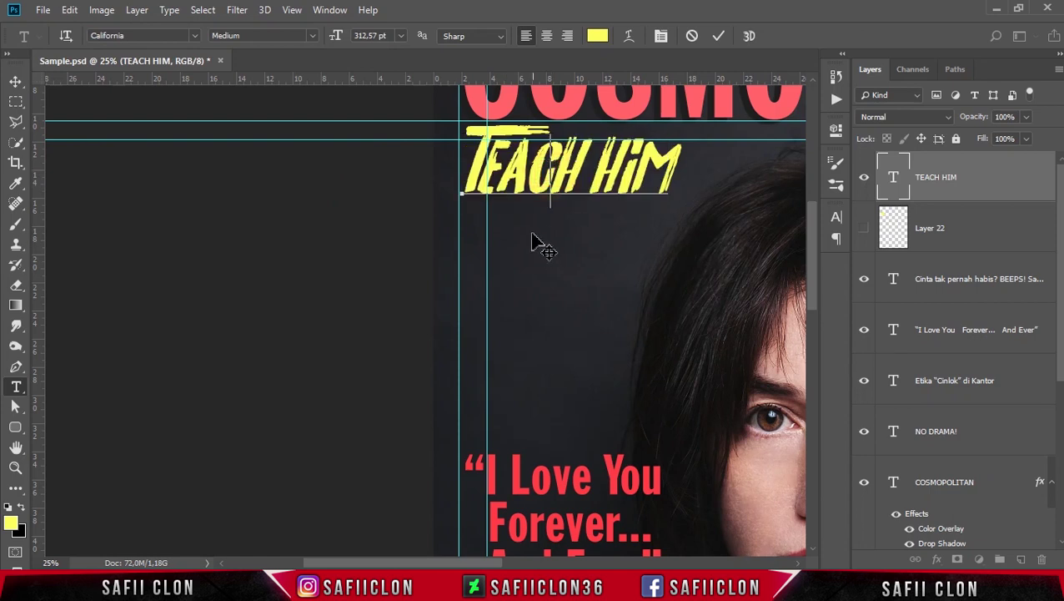
key("ctrl")
- Scale TEACH HIM to about 121% and tilt it roughly 7° upward under the masthead
left_click(718, 36)
key("ctrl+t")
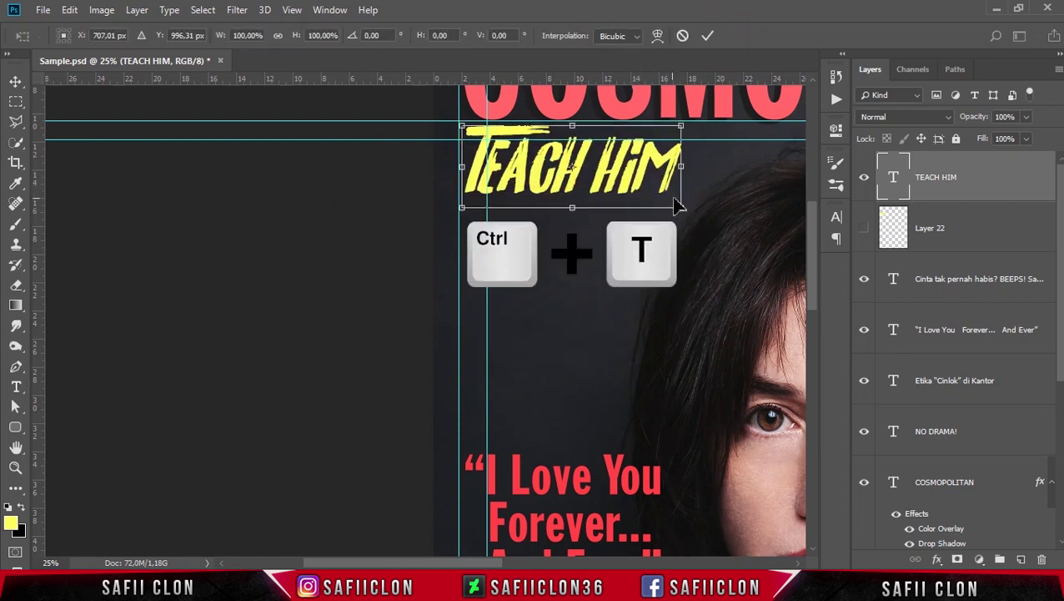
left_click_drag(681, 207, 774, 243)
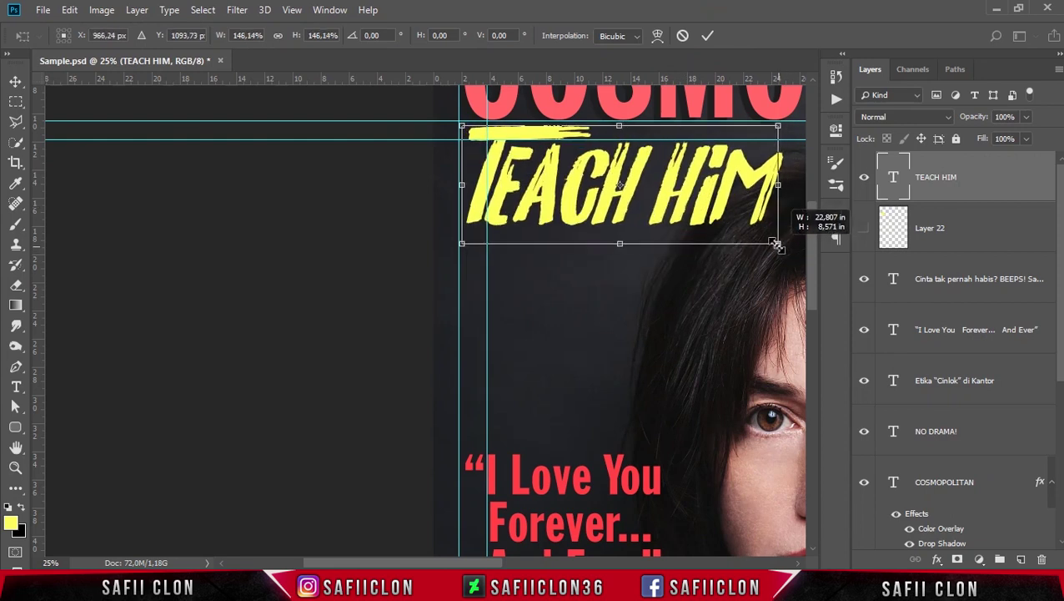
left_click_drag(684, 191, 699, 204)
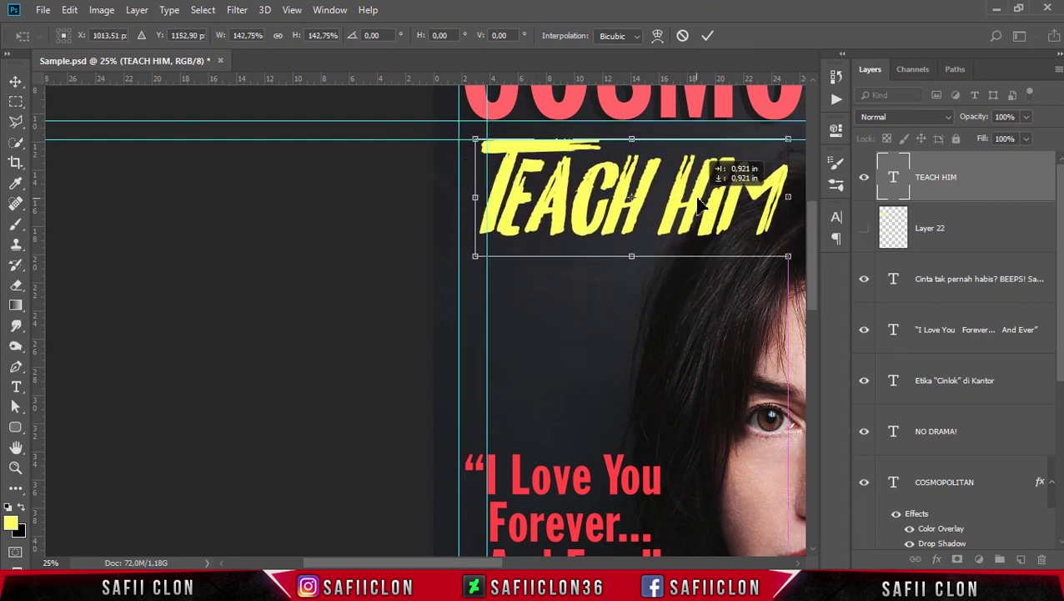
scroll(717, 250, "right", 3)
left_click_drag(708, 269, 731, 218)
left_click_drag(665, 126, 632, 134)
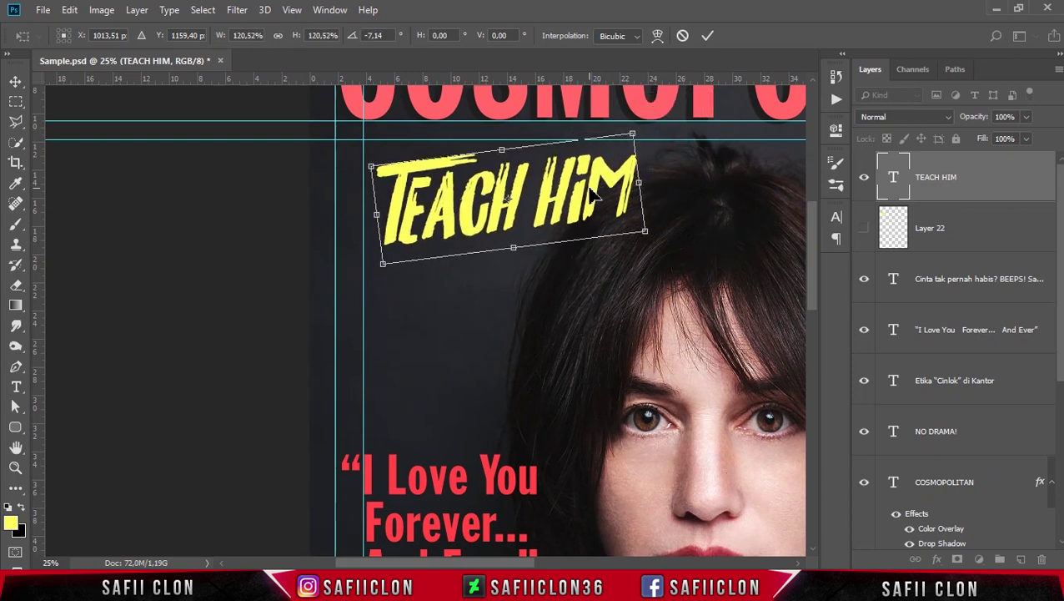
key("Return")
key("ctrl+minus")
key("ctrl+minus")
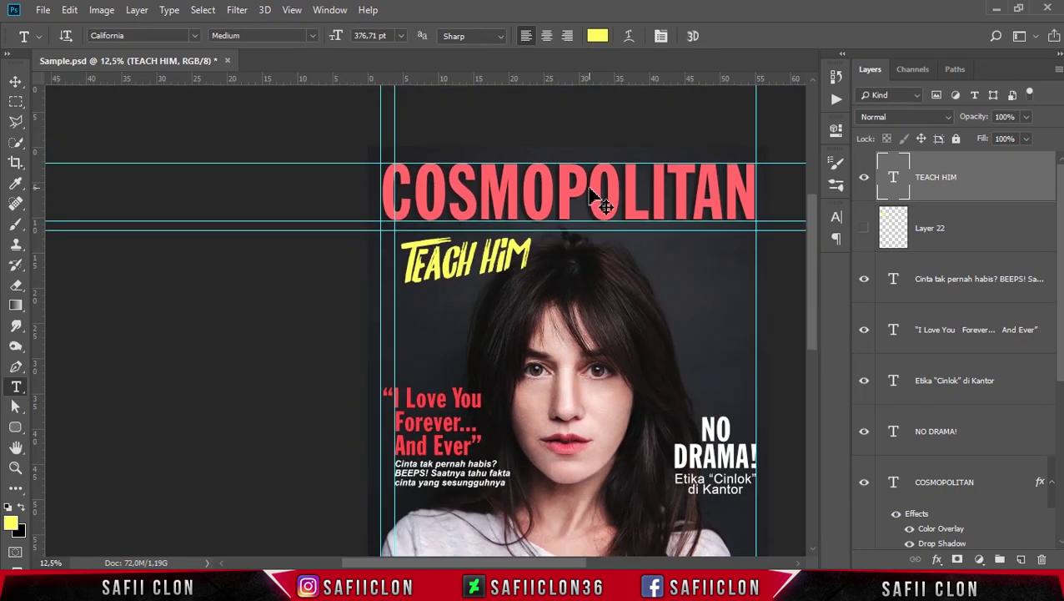
key("ctrl+minus")
key("ctrl+plus")
key("ctrl+plus")
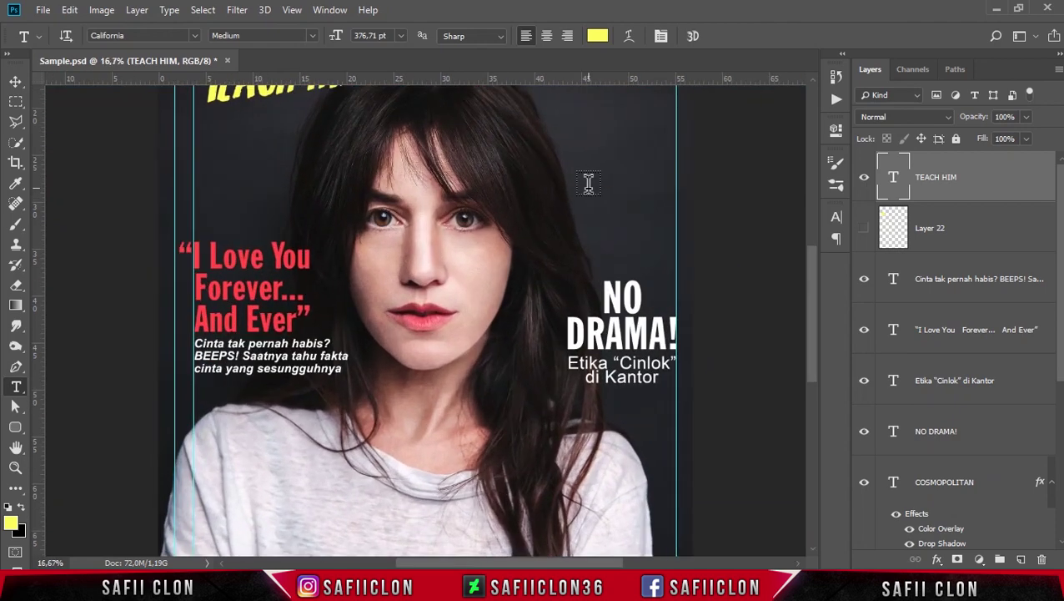
scroll(492, 186, "up", 3)
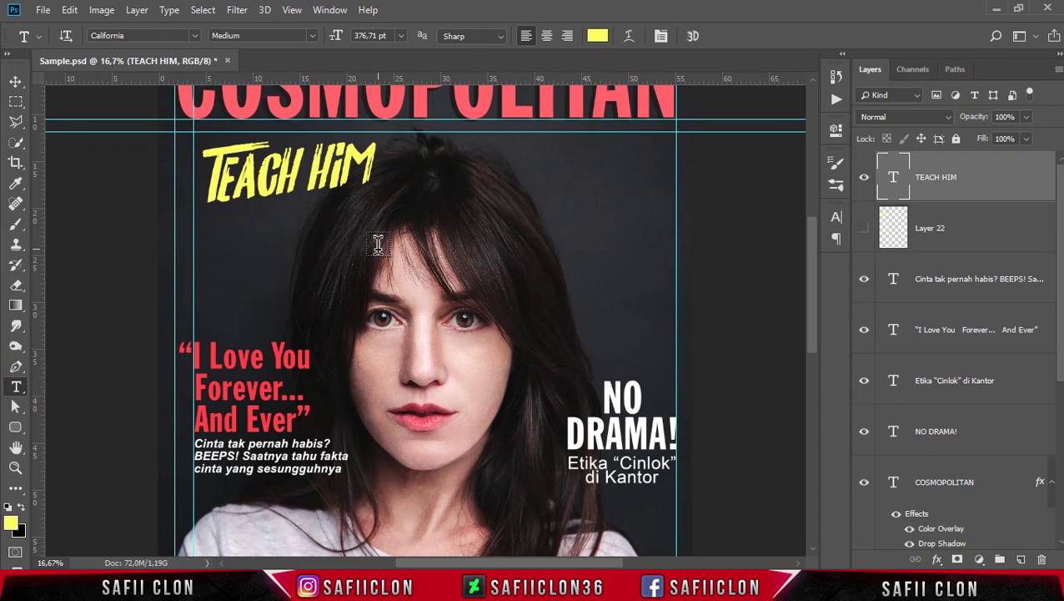
- Type a centred two-line subline 'HOW TO PLEASE / YOU IN BED!' below TEACH HIM
left_click(341, 239)
type("HOW TO PLEASE")
key("Return")
type("YOU")
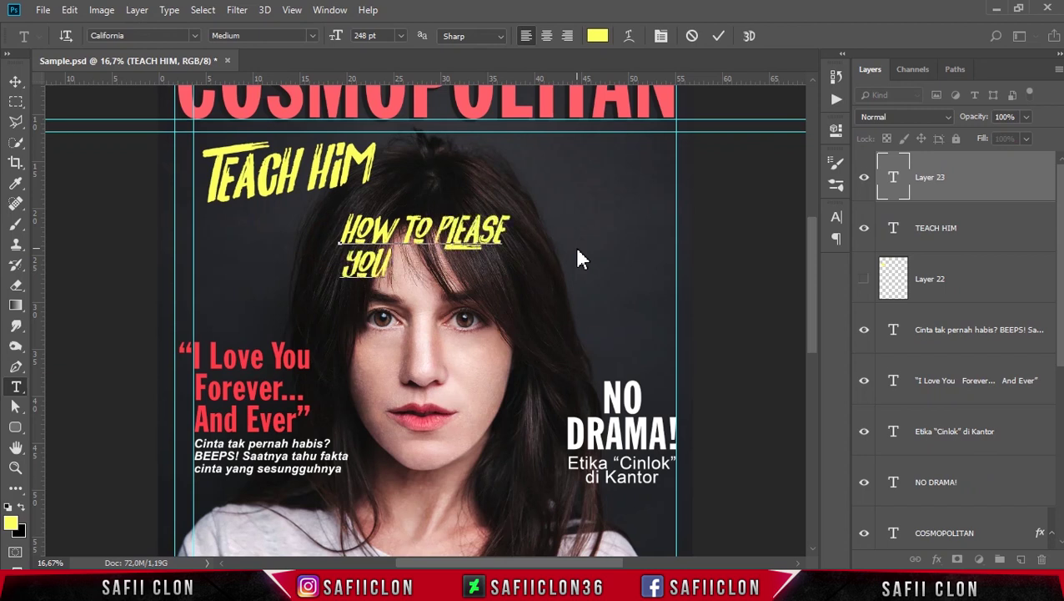
type(" IN BDE")
key("BackSpace")
key("BackSpace")
type("ED!")
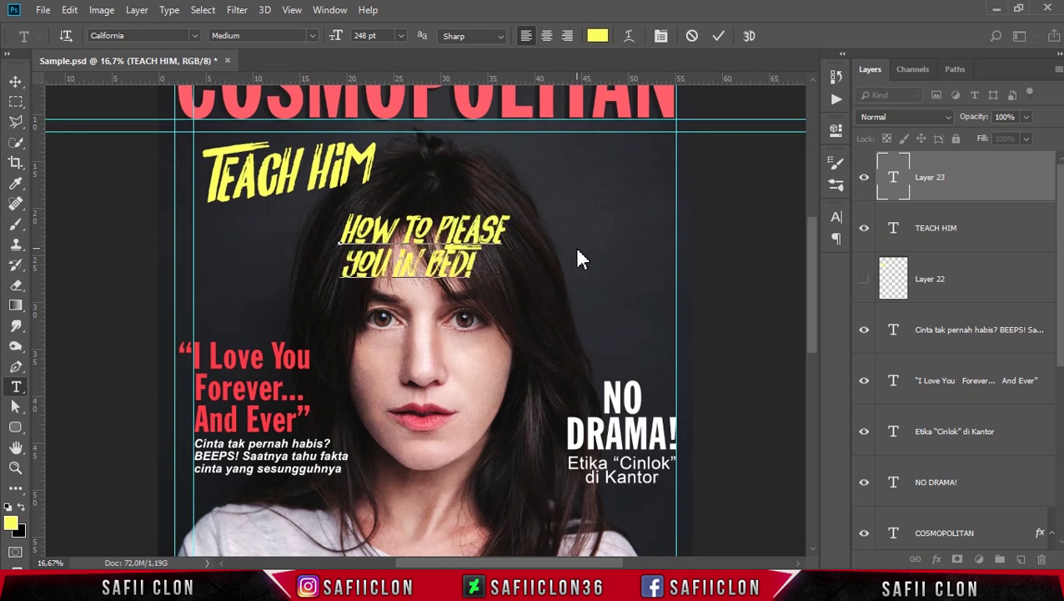
key("ctrl+a")
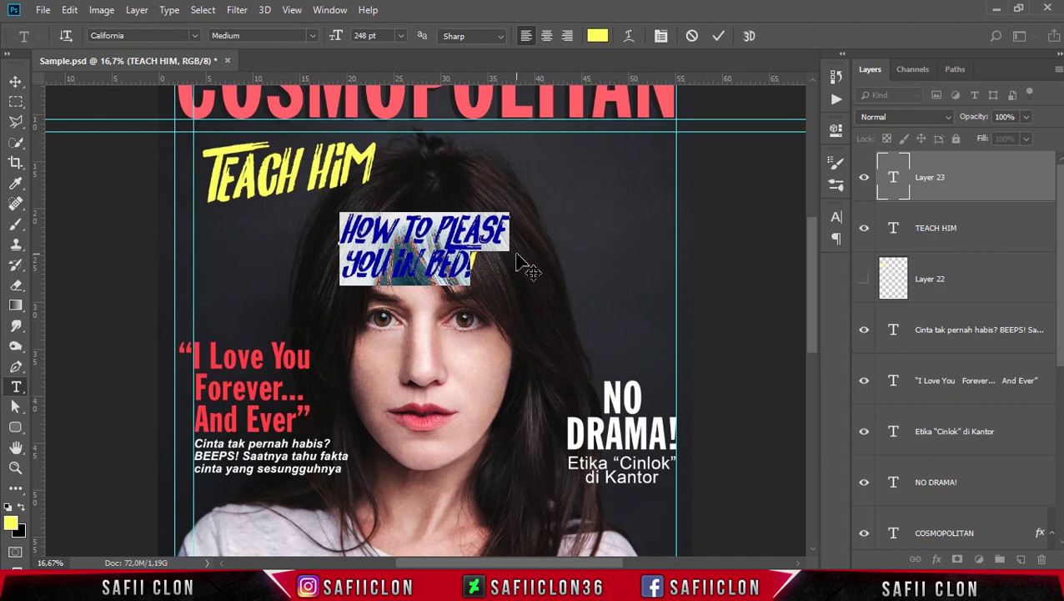
left_click(548, 37)
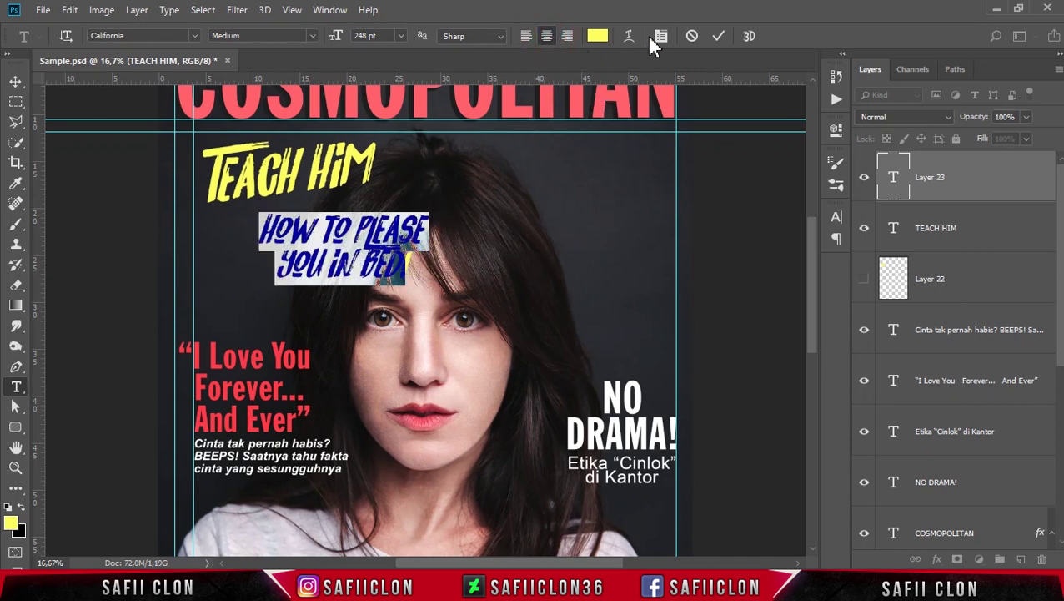
- Scale the subline to 72%, move it under TEACH HIM and rotate it -7.4°
key("ctrl+t")
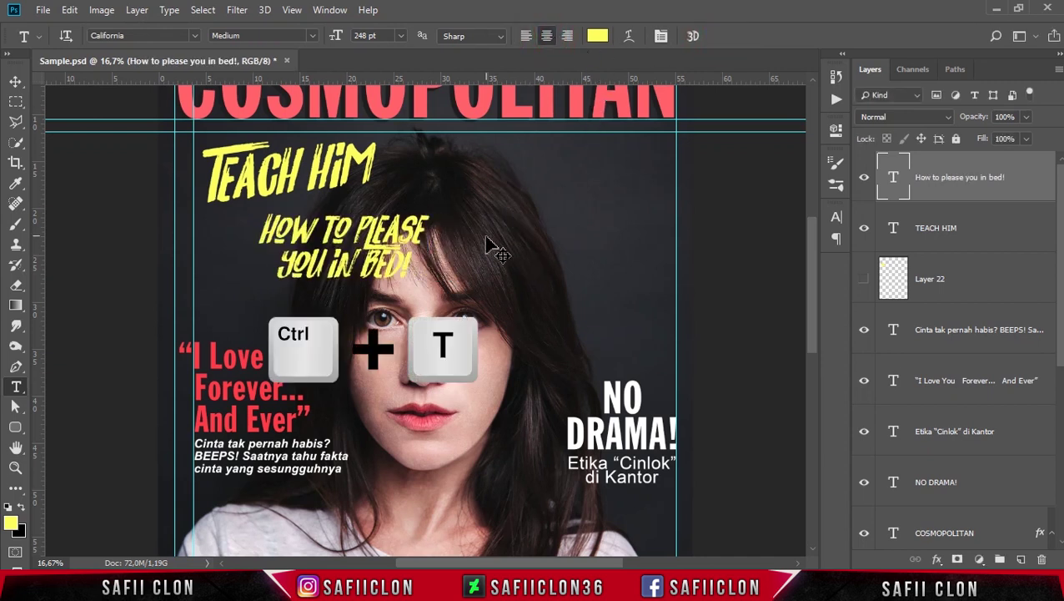
left_click_drag(430, 286, 406, 276)
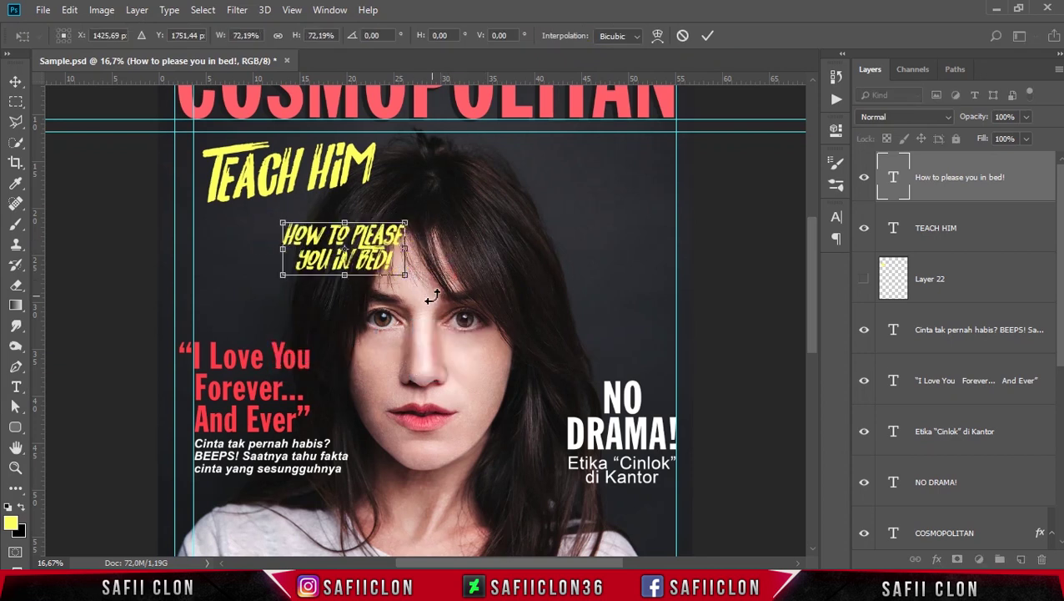
mouse_move(379, 225)
left_mouse_down()
mouse_move(321, 225)
mouse_move(324, 208)
left_mouse_up()
key("ctrl+plus")
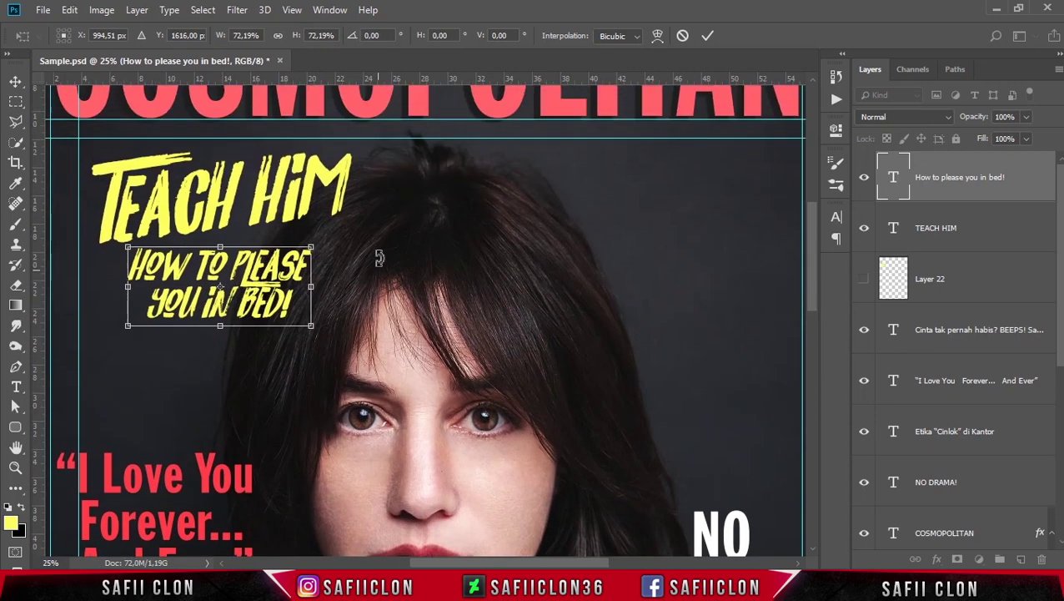
scroll(375, 256, "left", 3)
left_click_drag(492, 356, 499, 334)
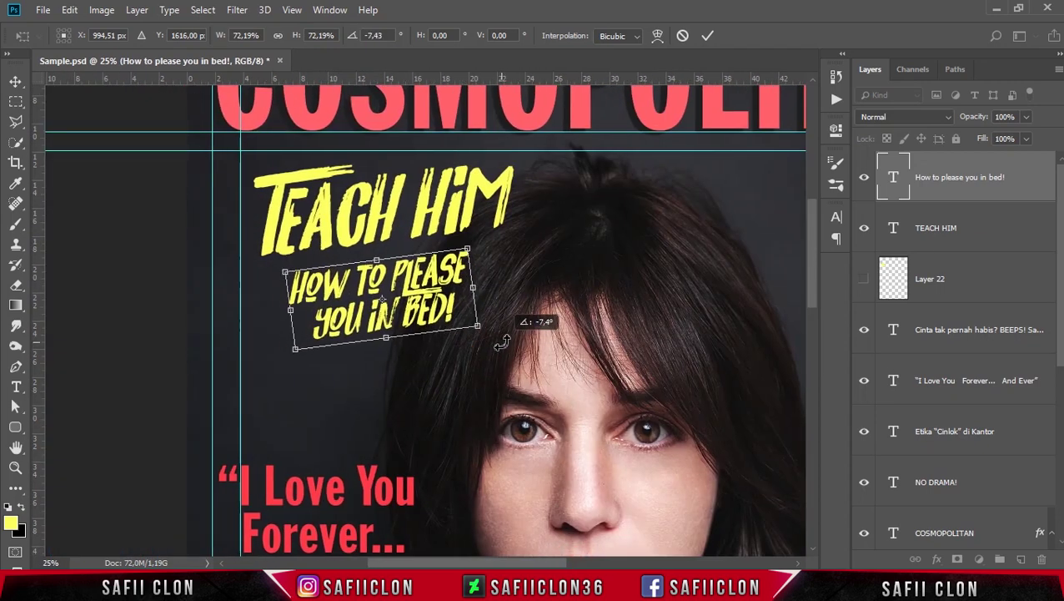
left_click_drag(430, 306, 434, 296)
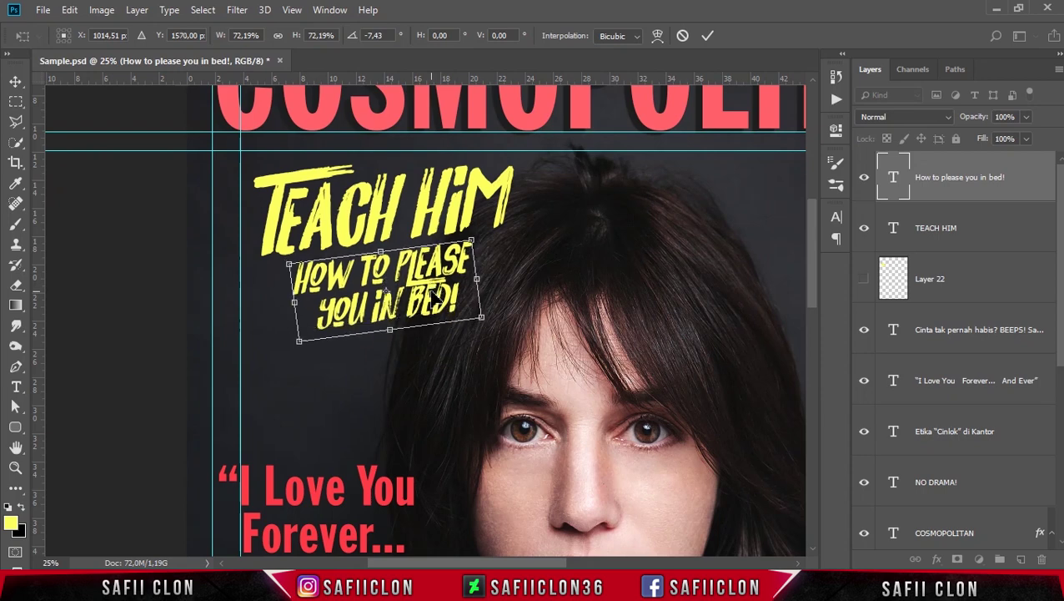
key("Return")
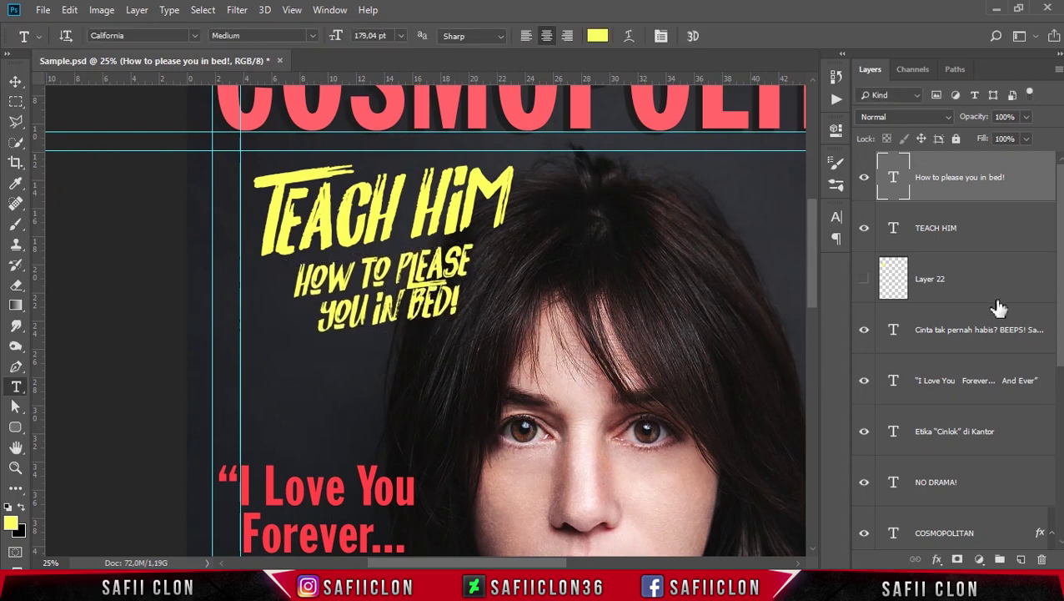
- Delete the yellow splatter layer and create a new empty layer in its place
left_click(986, 224)
left_click(985, 297)
left_click(864, 280)
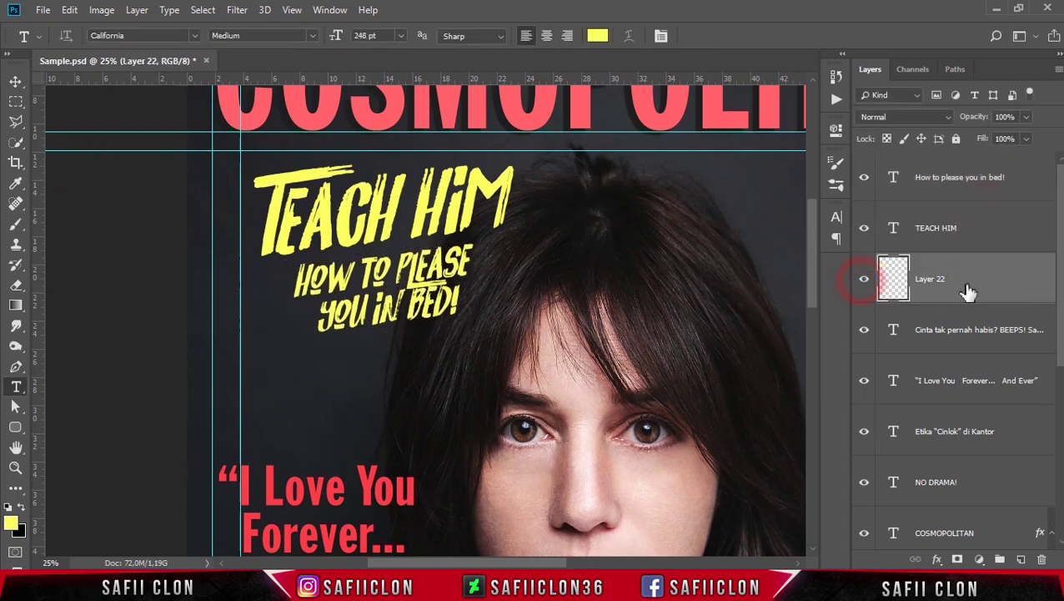
left_click_drag(960, 280, 1041, 559)
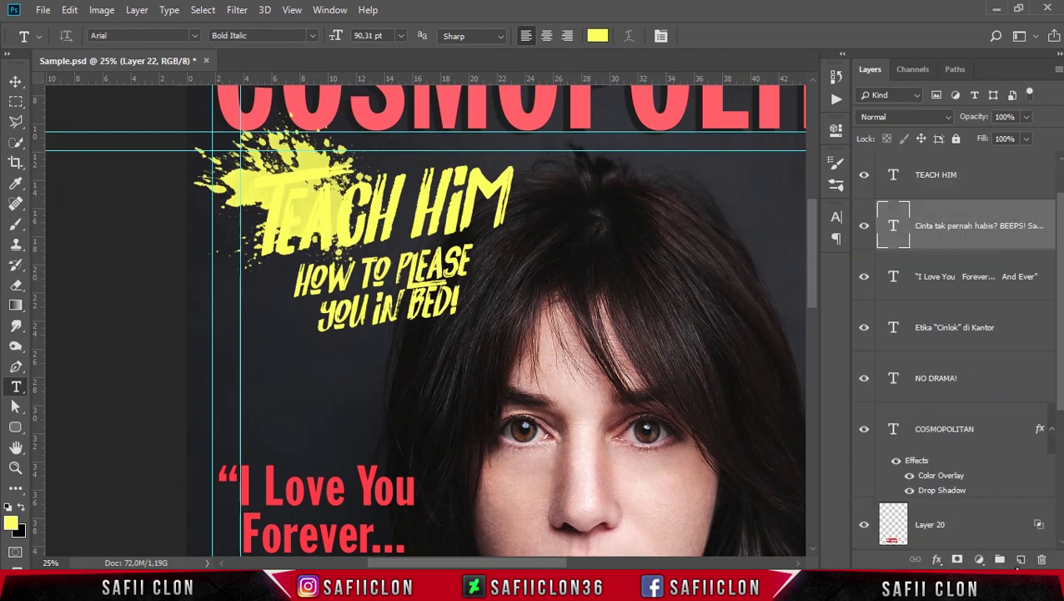
left_click(1020, 559)
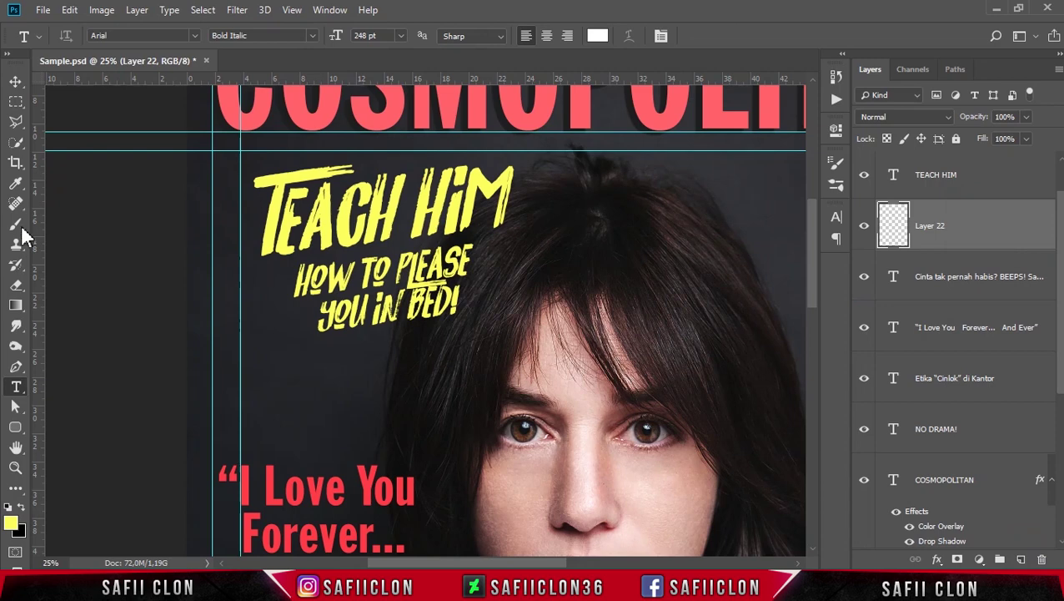
- Set the foreground colour to coral red #fe3a47 sampled from the cover text
left_click(10, 522)
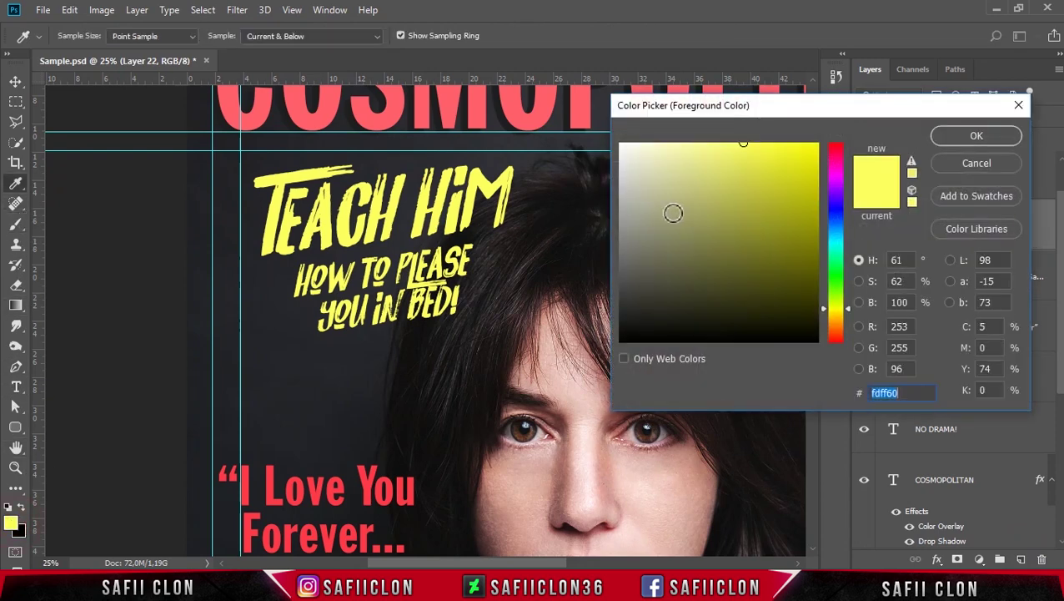
left_click(539, 113)
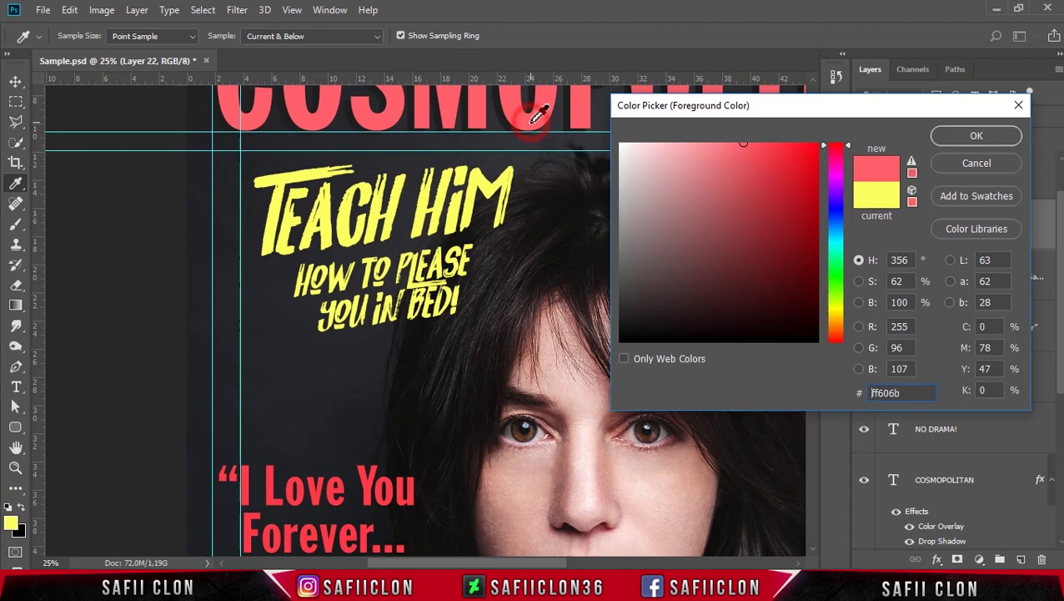
left_click(275, 492)
left_click(961, 135)
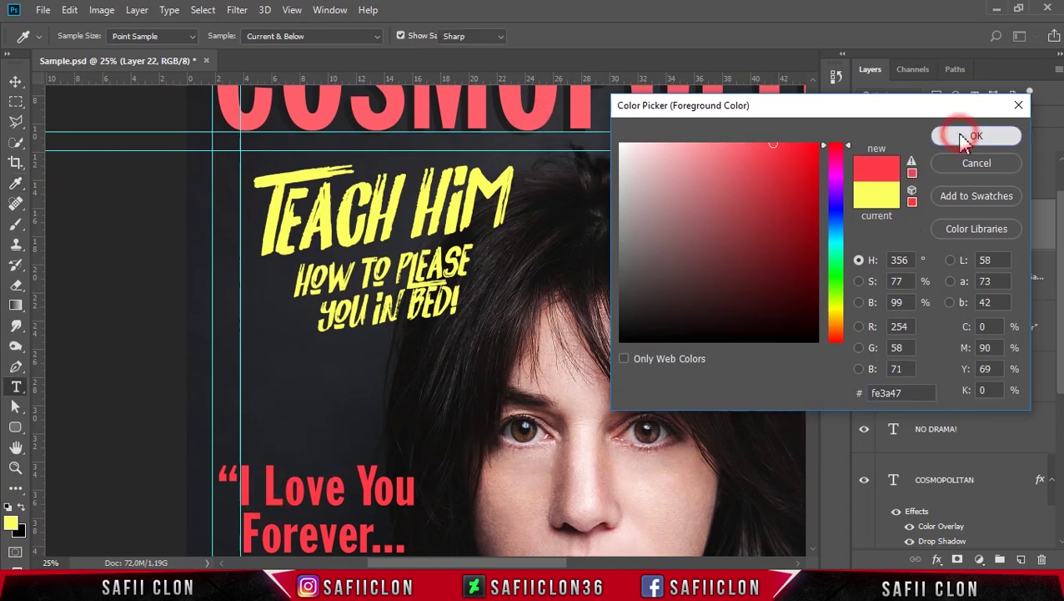
left_click(15, 223)
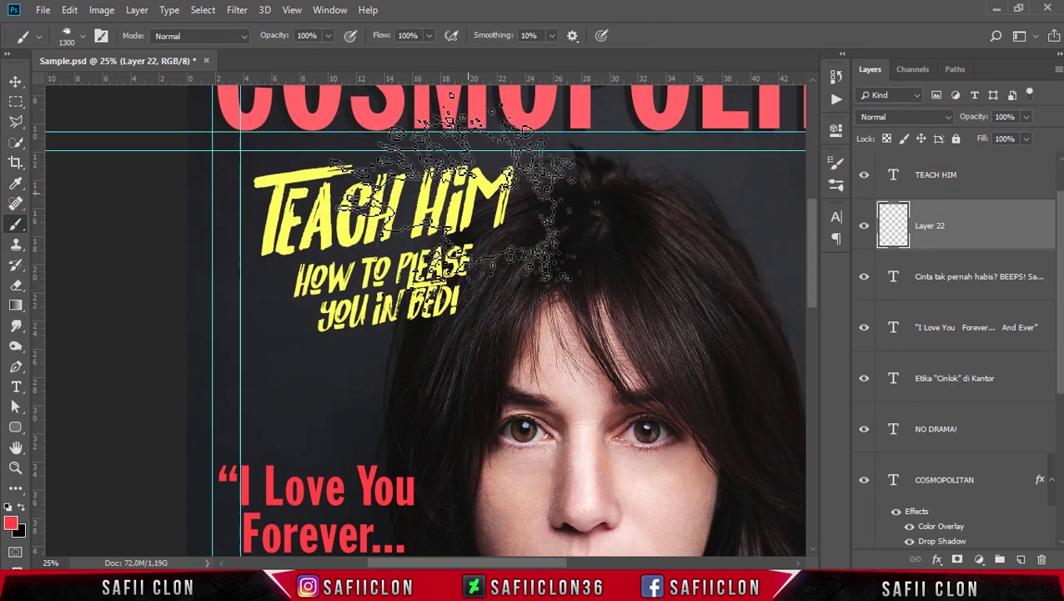
- Stamp a coral-red ink splatter on Layer 22 behind the left end of TEACH HIM
left_click(292, 225)
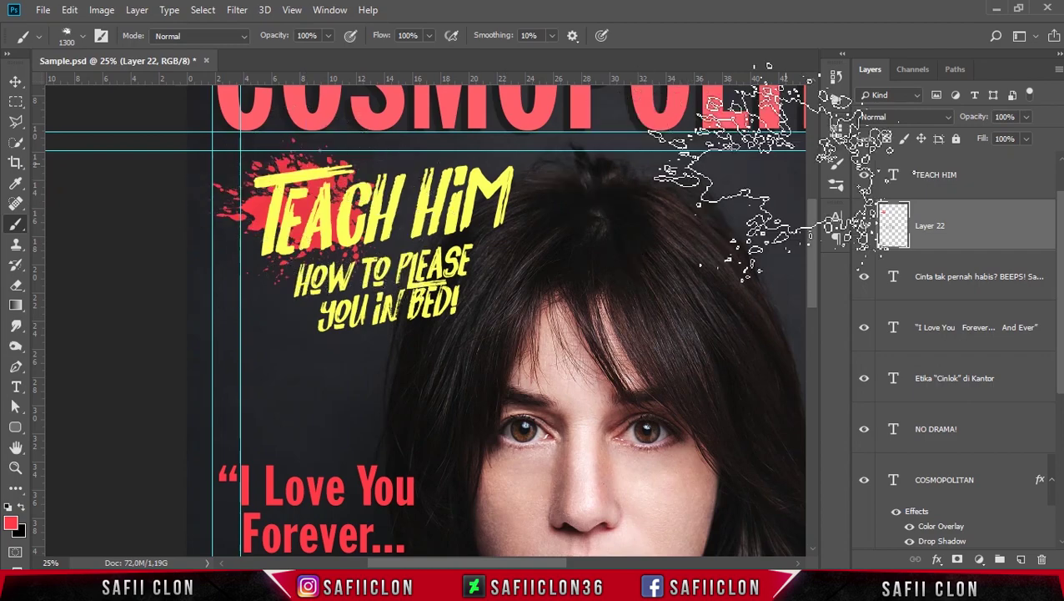
scroll(788, 176, "down", 1)
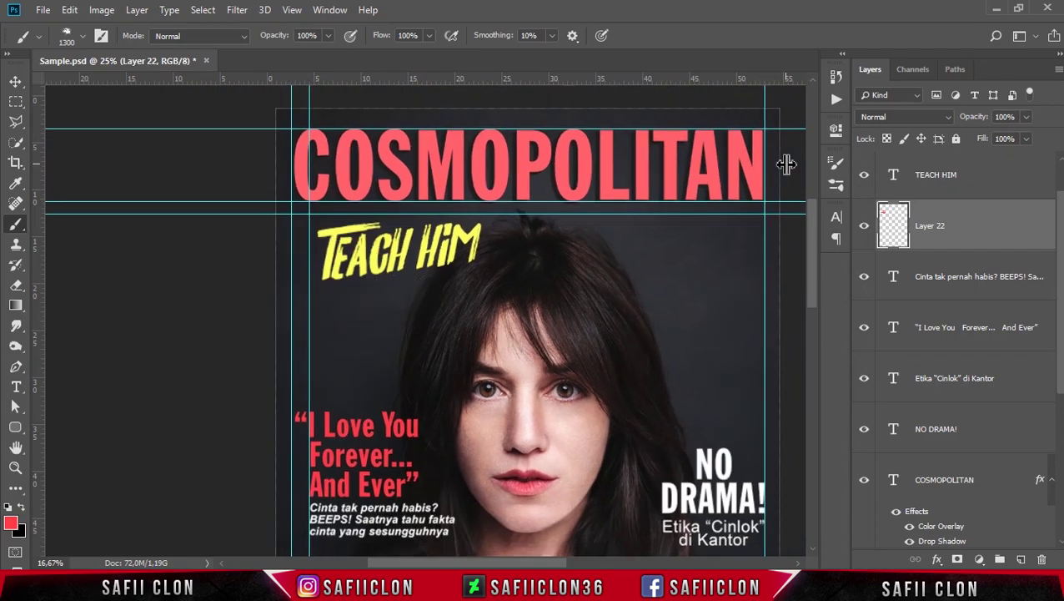
scroll(784, 167, "down", 1)
scroll(780, 167, "up", 1)
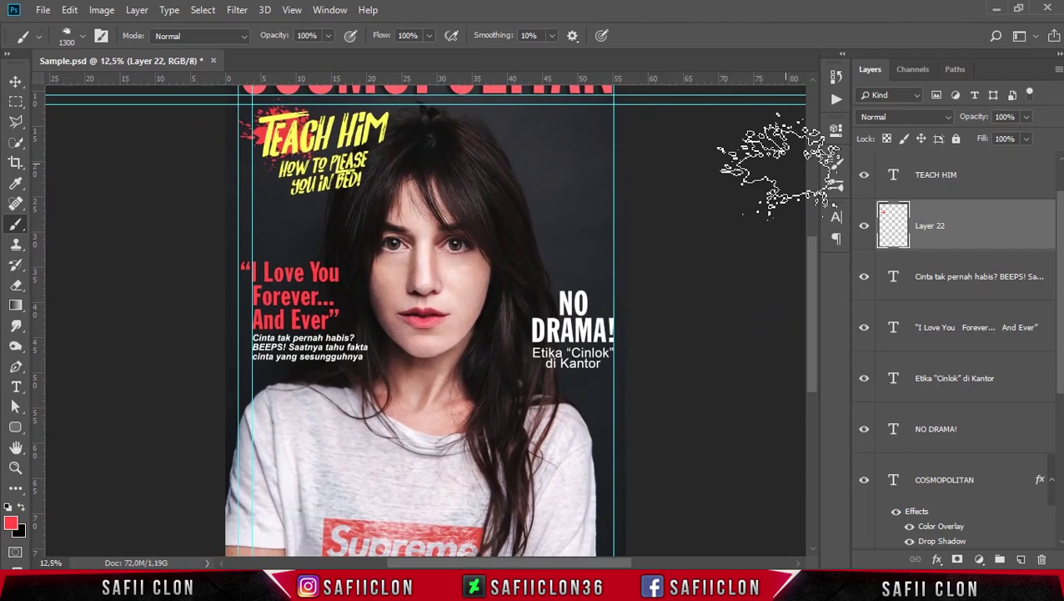
scroll(574, 267, "up", 1)
scroll(574, 267, "up", 1)
scroll(574, 267, "up", 1)
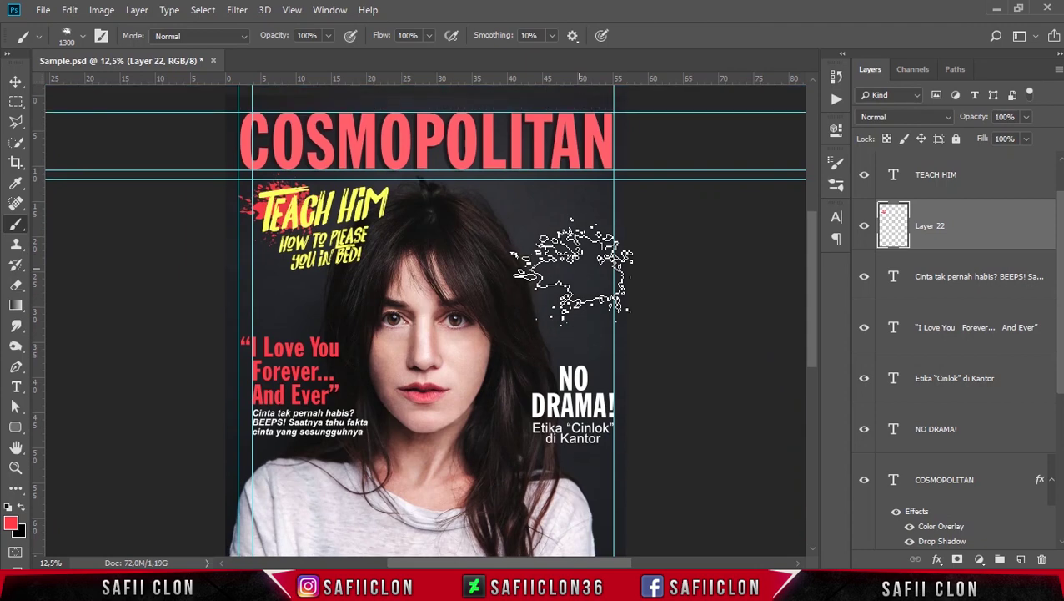
scroll(574, 267, "up", 1)
scroll(561, 250, "up", 1)
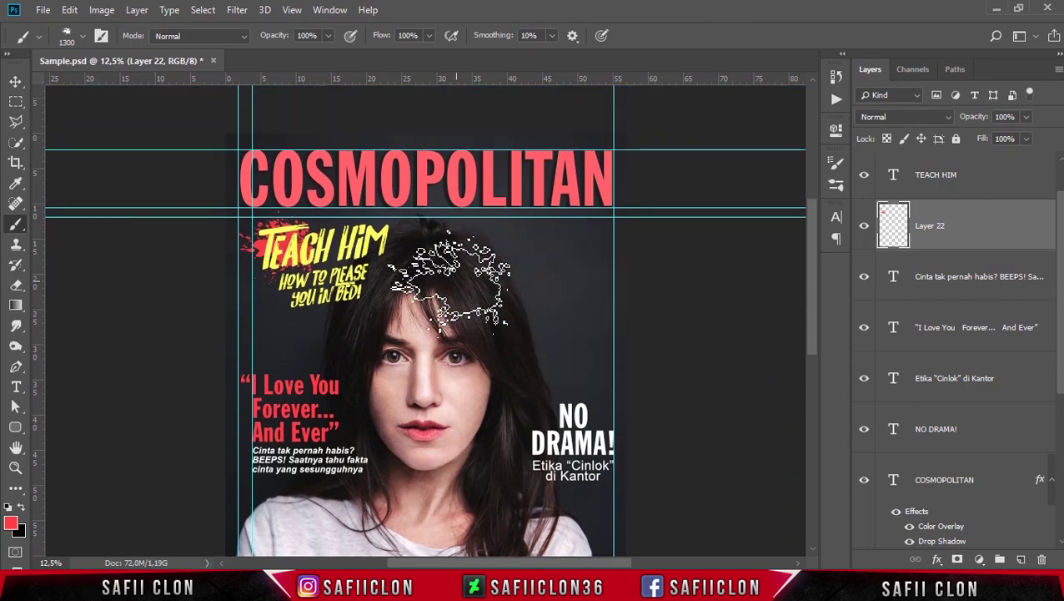
scroll(457, 288, "up", 1)
scroll(457, 288, "up", 2)
right_click(554, 125)
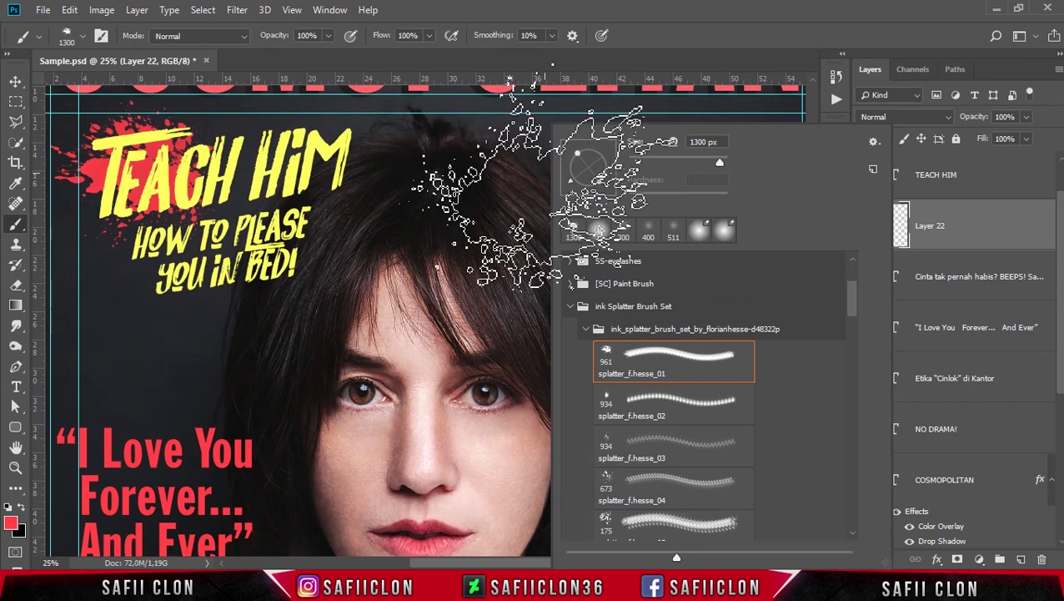
- Shrink the brush size to 800 px and zoom out and back in on the cover
left_click(670, 43)
key("bracketleft")
key("bracketleft")
key("bracketleft")
key("bracketleft")
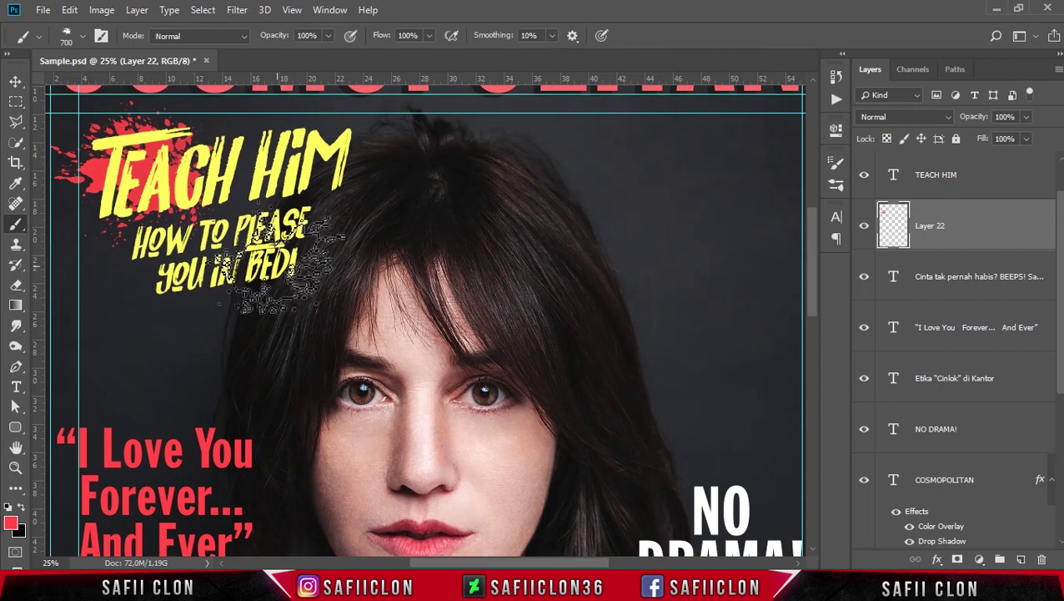
key("ctrl+minus")
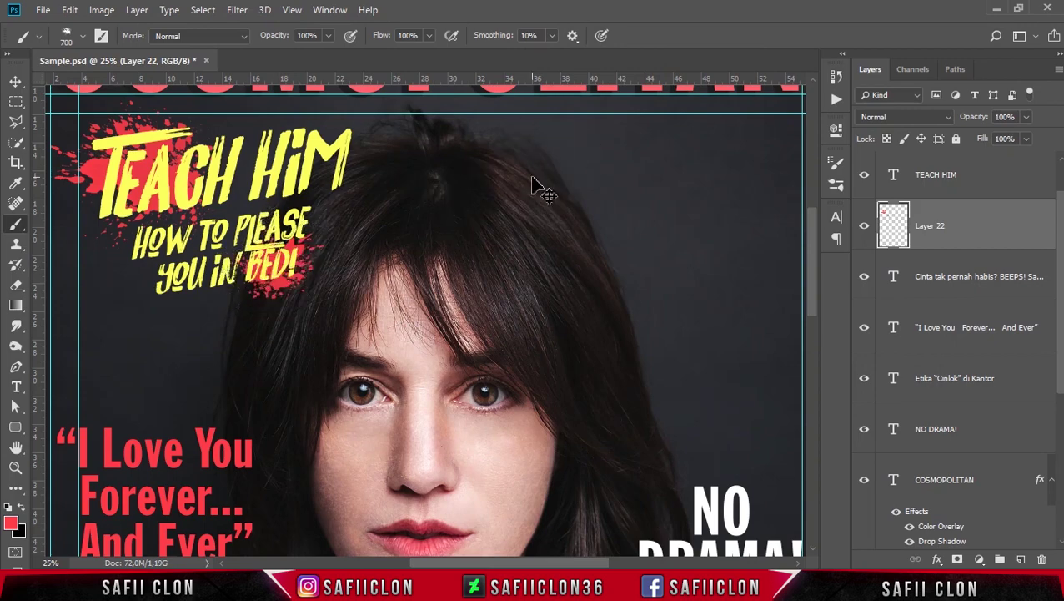
key("ctrl+minus")
key("ctrl+minus")
key("ctrl+minus")
key("ctrl+plus")
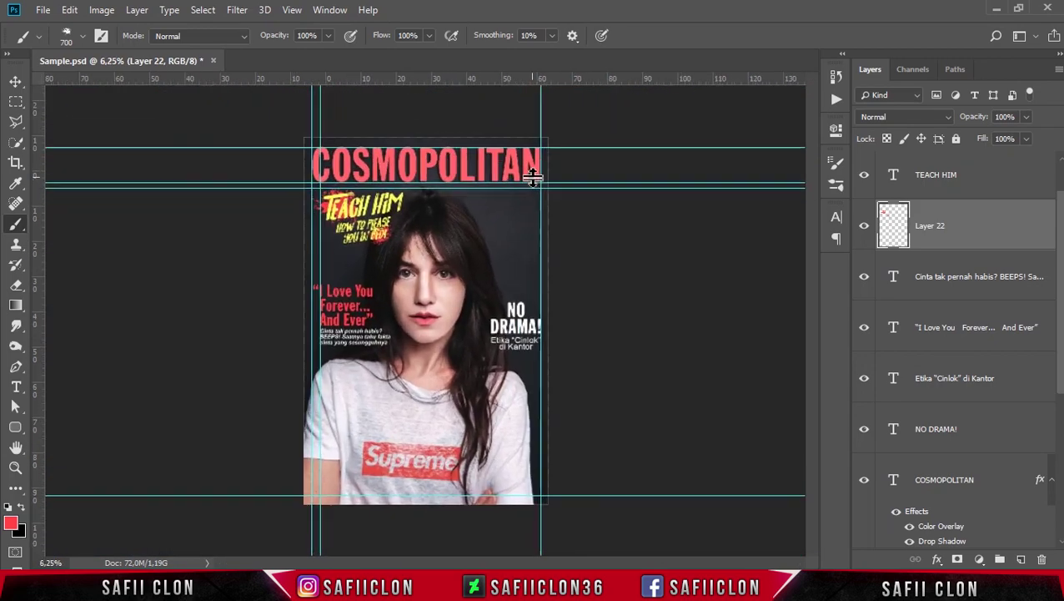
key("ctrl+plus")
key("ctrl+plus")
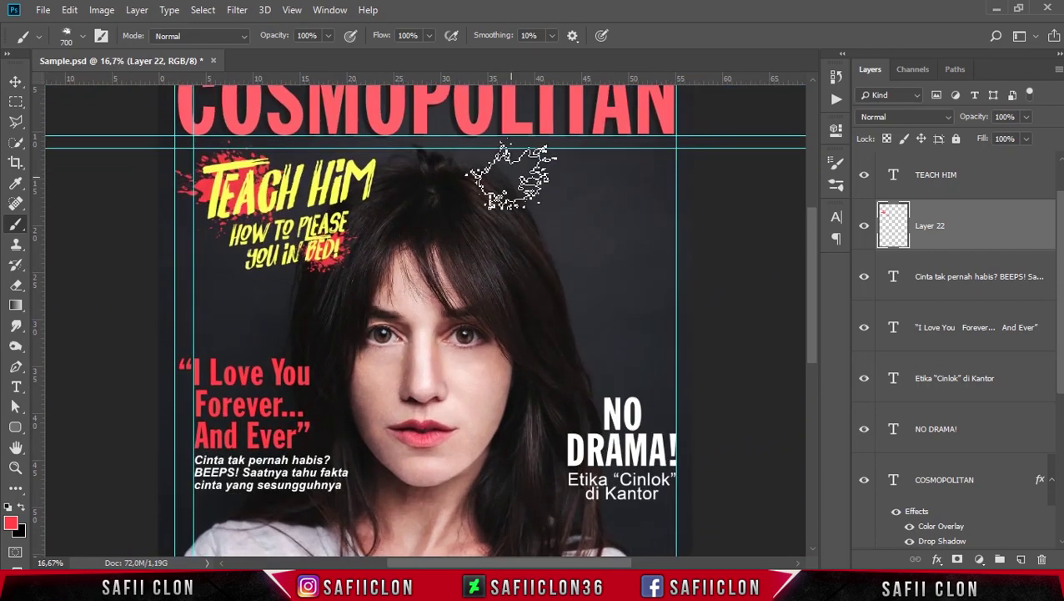
- Load the splatter_f.hesse_04 ink brush at 673 px with its angle flipped to the opposite side
left_click(80, 35)
left_click(73, 403)
key("Return")
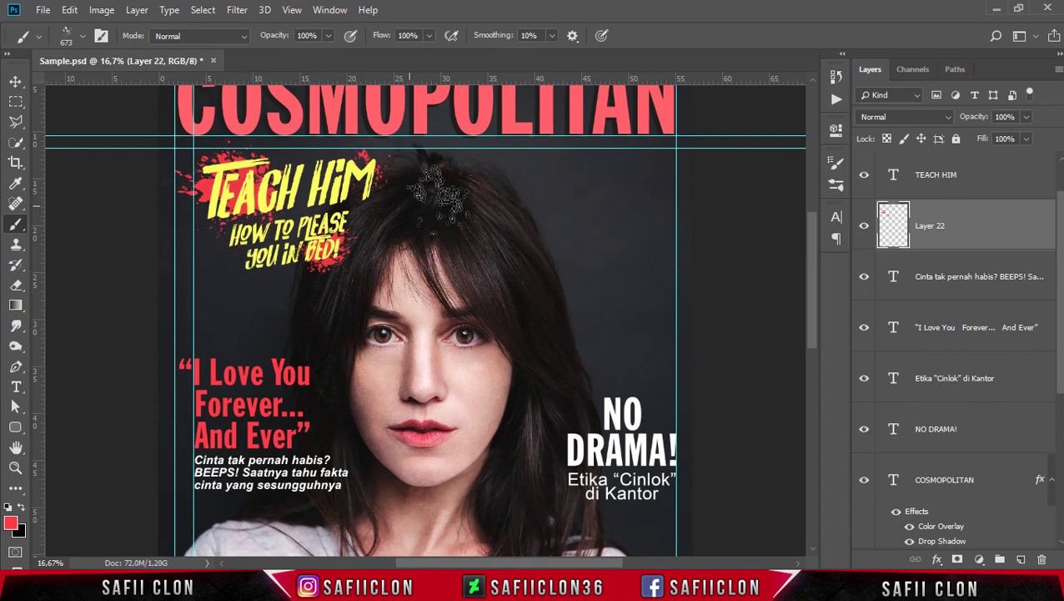
right_click(396, 209)
left_click_drag(457, 179, 403, 180)
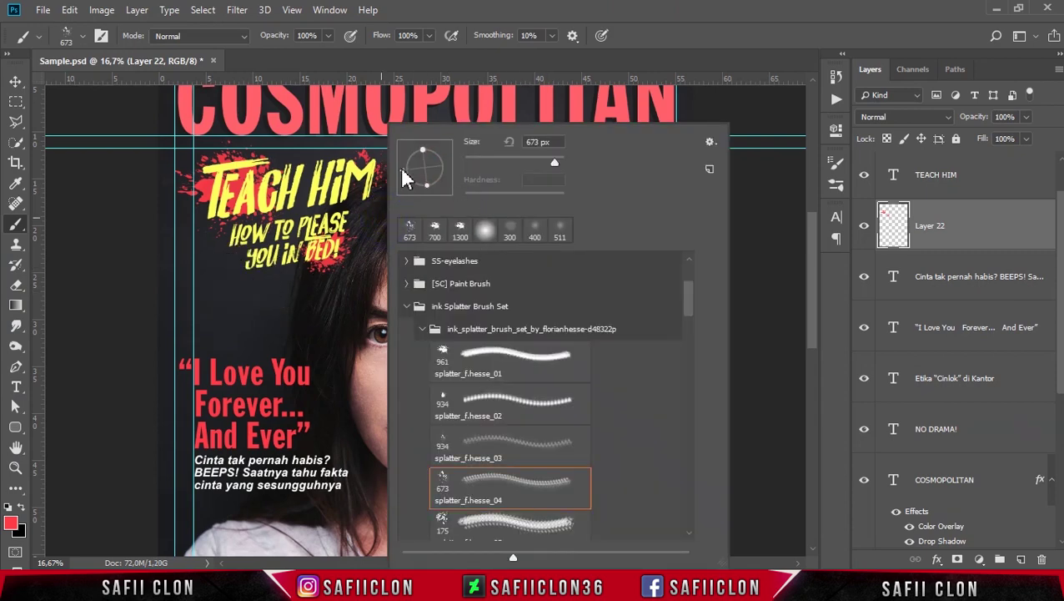
key("Return")
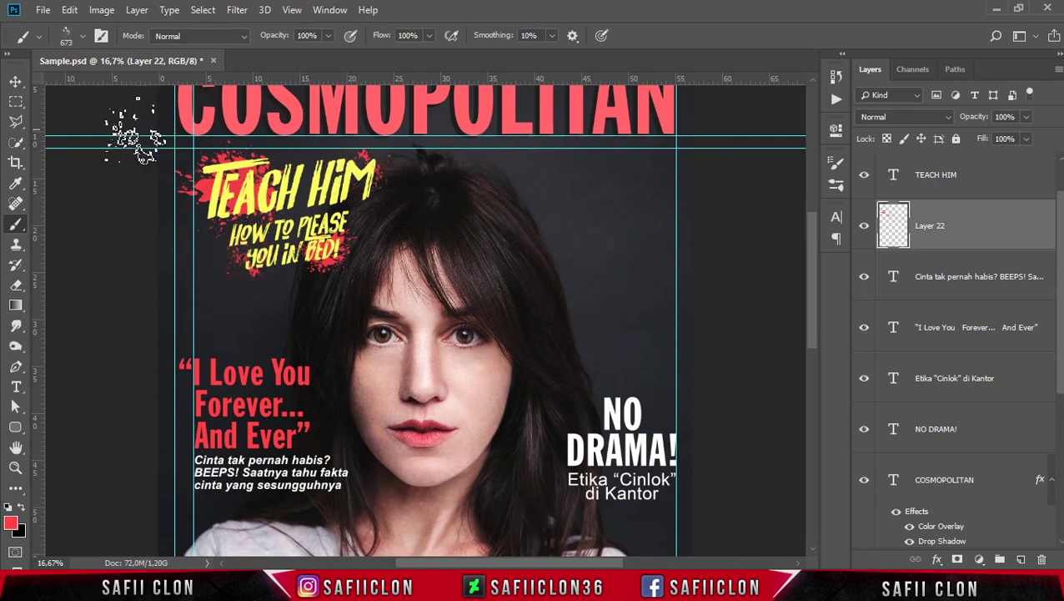
- Switch to the Move tool and zoom out to view the whole cover
left_click(15, 81)
key("ctrl+minus")
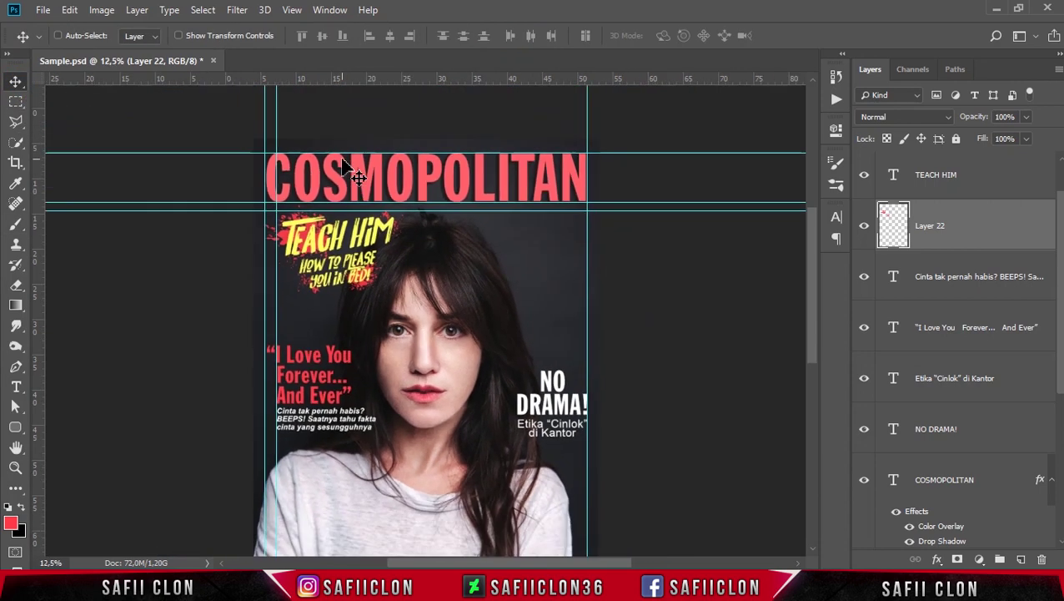
scroll(416, 221, "down", 2)
scroll(454, 233, "up", 2)
scroll(455, 234, "up", 1)
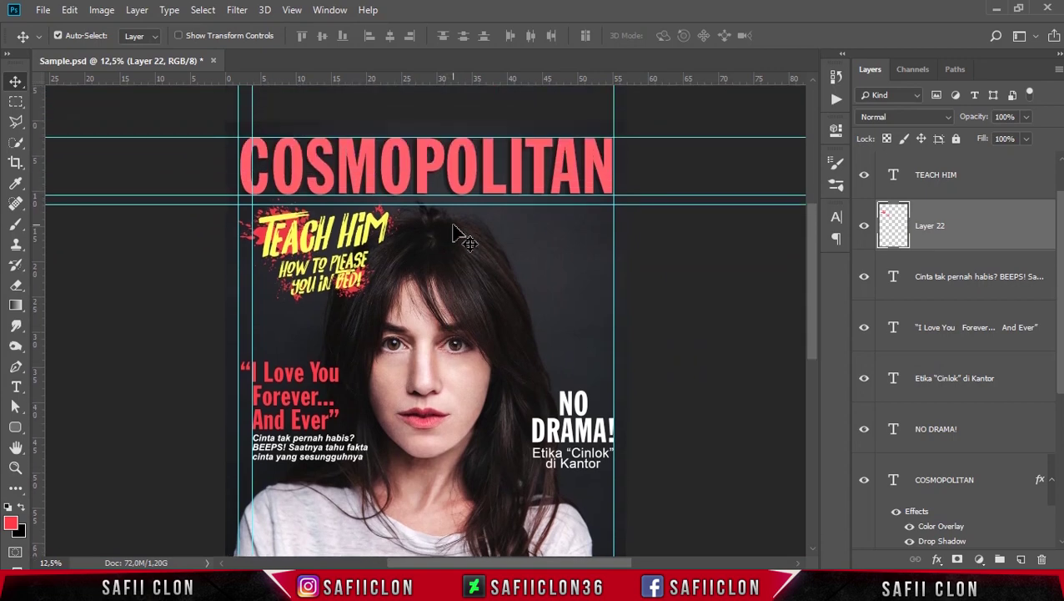
- Select the words of the 'How to please you in bed!' subheadline for editing
left_click(985, 183)
scroll(359, 288, "up", 1)
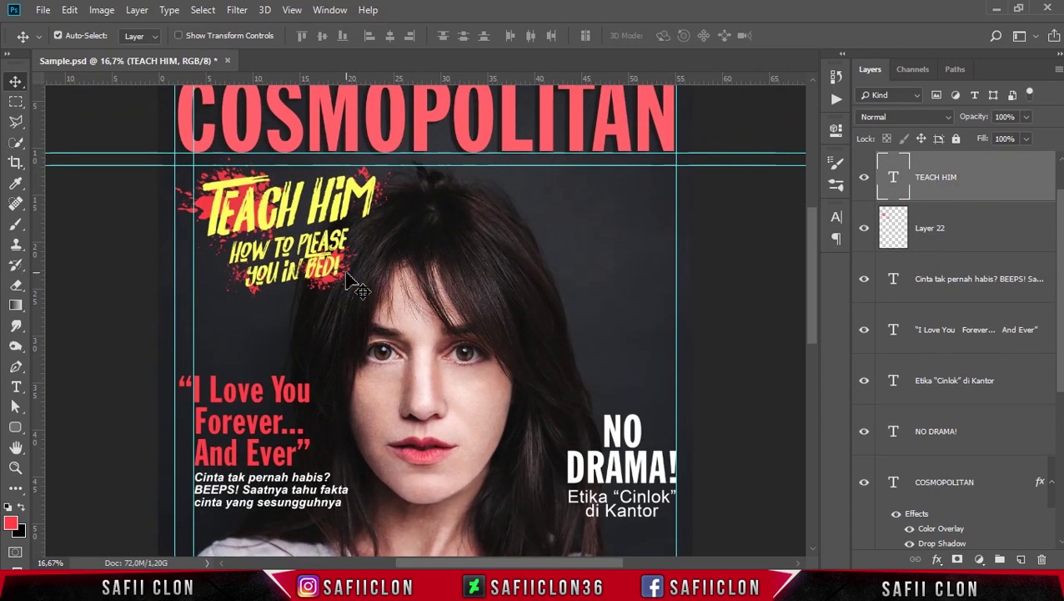
key("t")
left_click(288, 248)
mouse_move(227, 248)
left_mouse_down()
mouse_move(333, 244)
mouse_move(355, 261)
left_mouse_up()
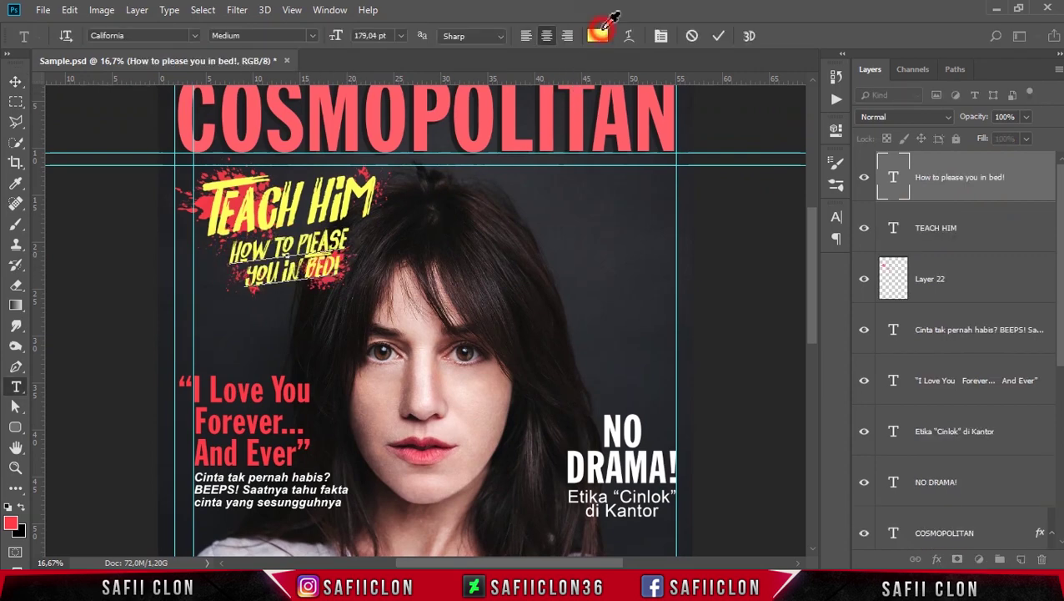
- Preview green, purple, cyan, pink, red and orange text colours, then cancel to keep yellow
left_click(597, 35)
left_click(619, 144)
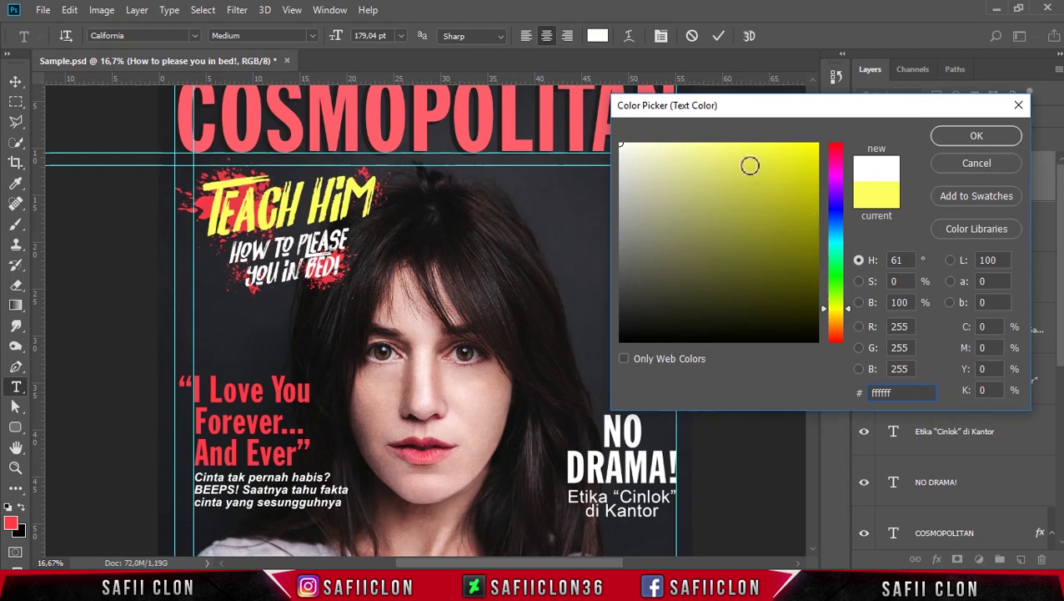
left_click(743, 143)
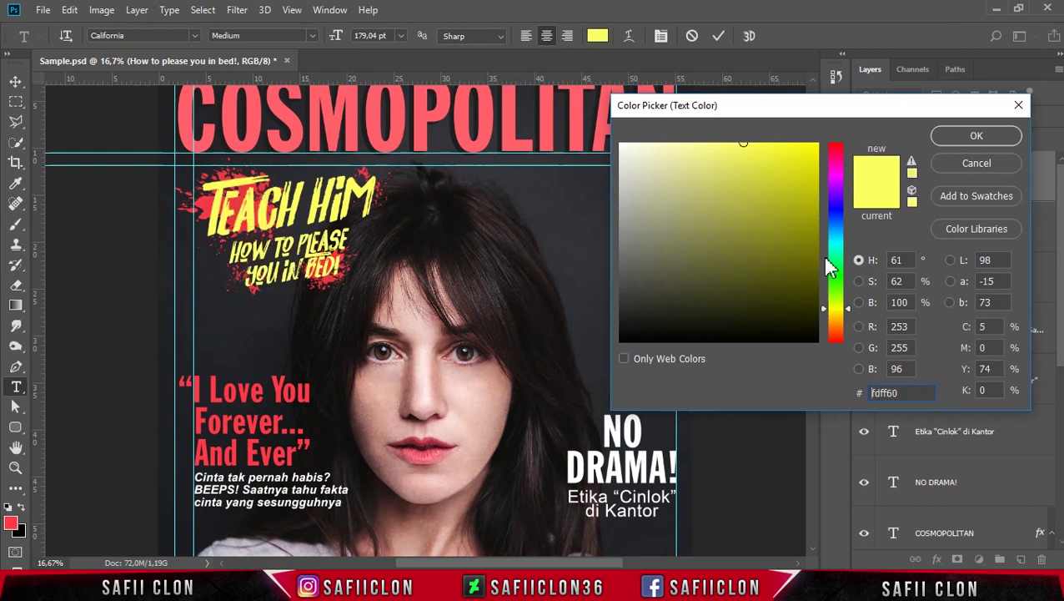
left_click(836, 278)
left_click_drag(841, 241, 845, 193)
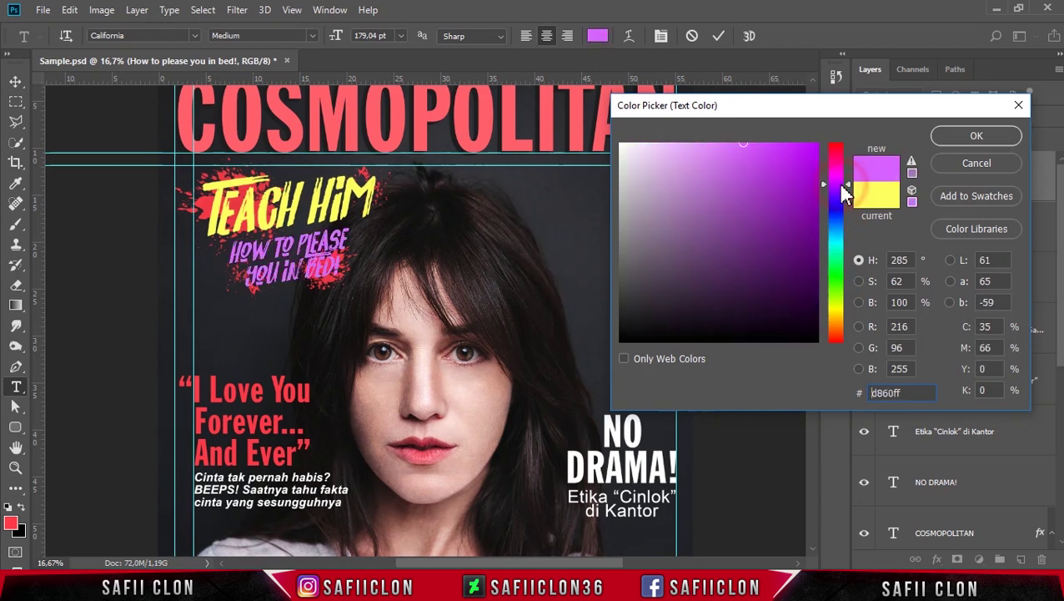
left_click(839, 241)
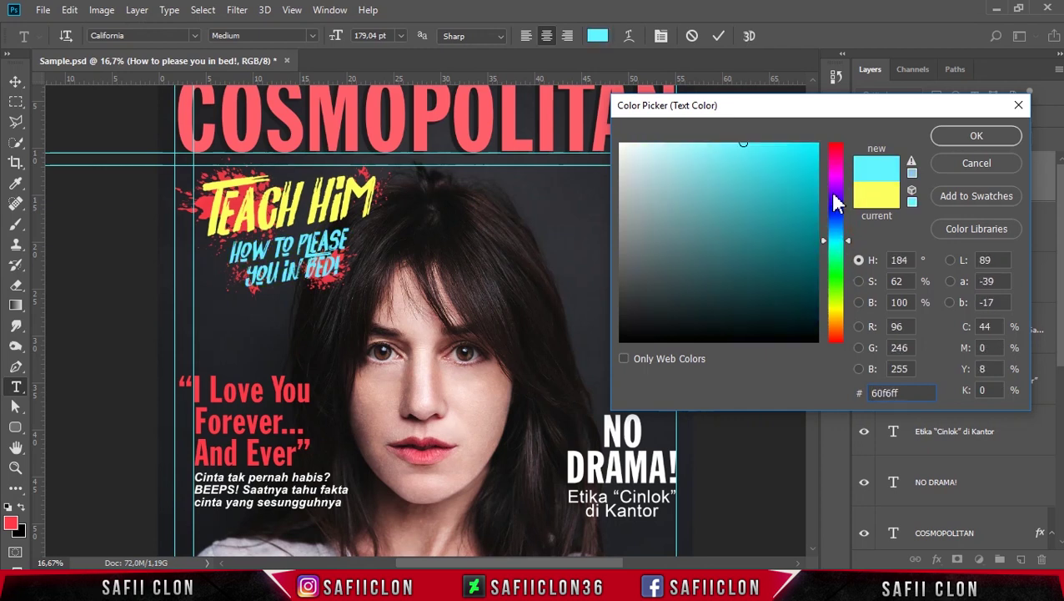
left_click(839, 200)
left_click(840, 169)
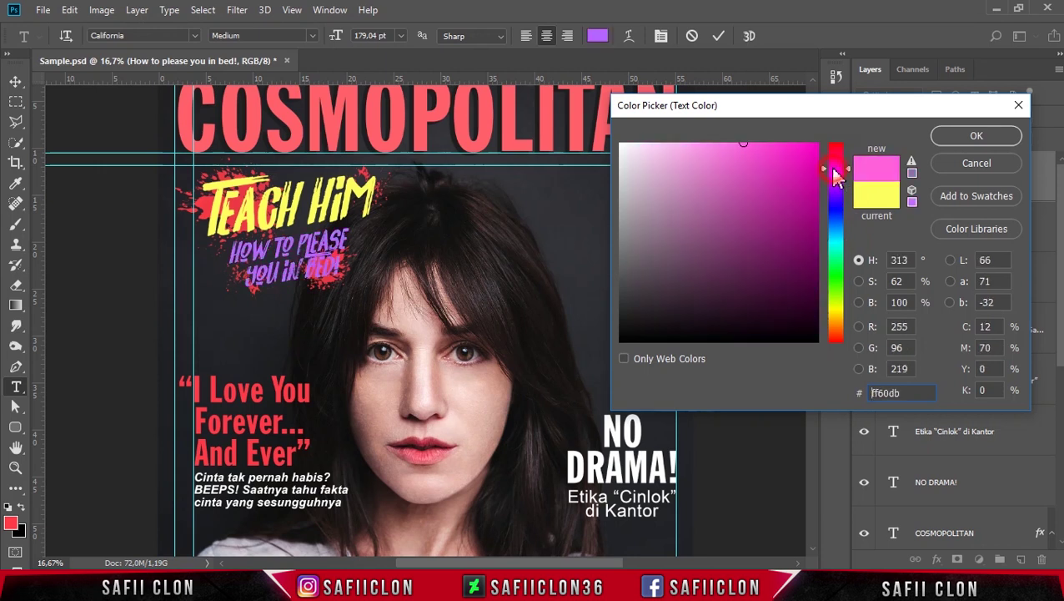
left_click_drag(841, 165, 838, 131)
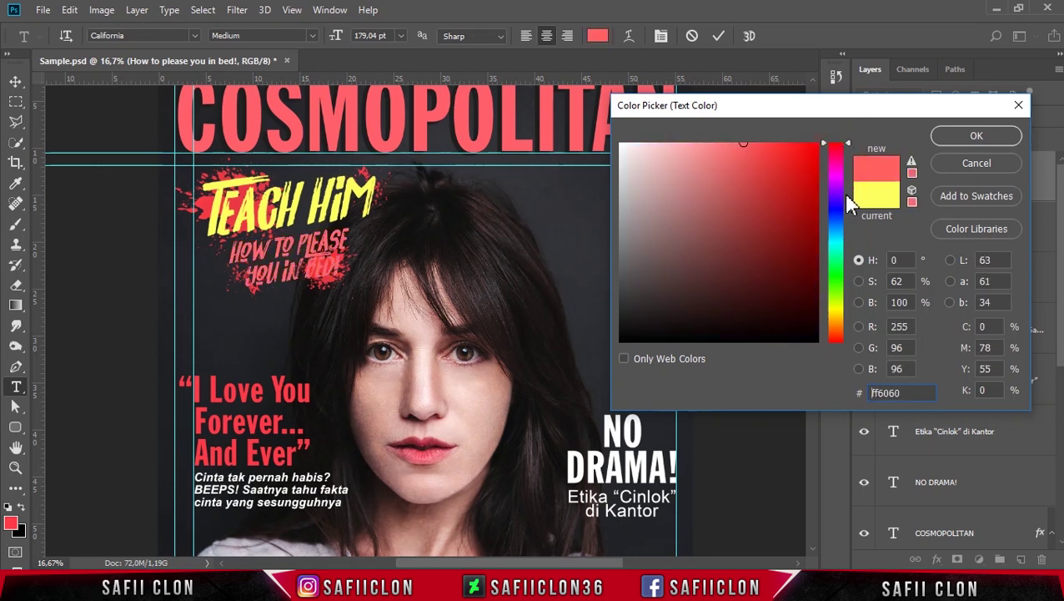
left_click(841, 309)
left_click(837, 327)
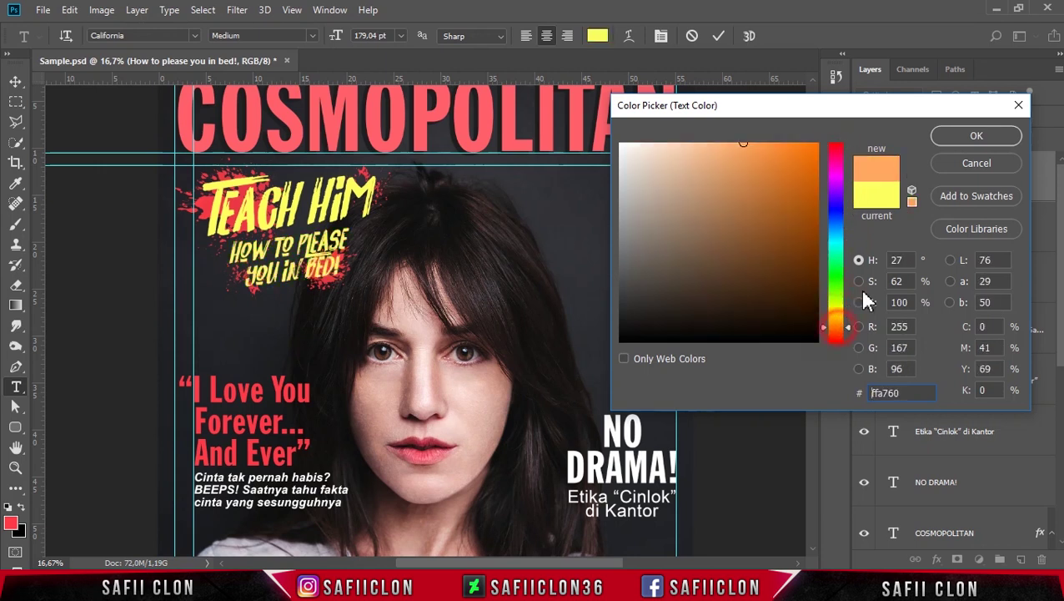
left_click(976, 164)
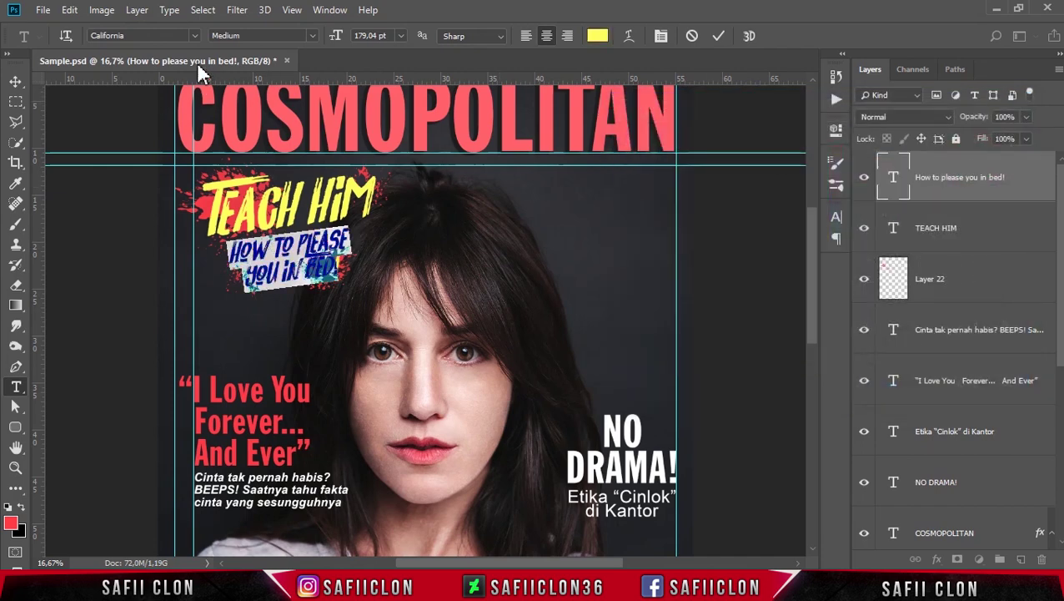
- Change the subheadline font from California to Alpha crisp, then browse the font list again
left_click_drag(487, 562, 417, 560)
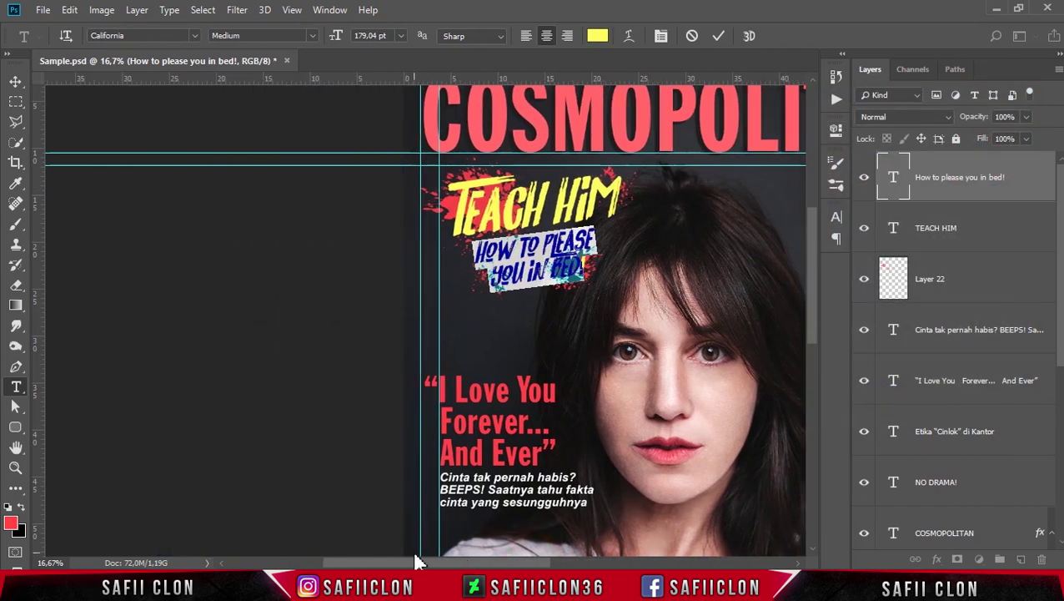
left_click(194, 36)
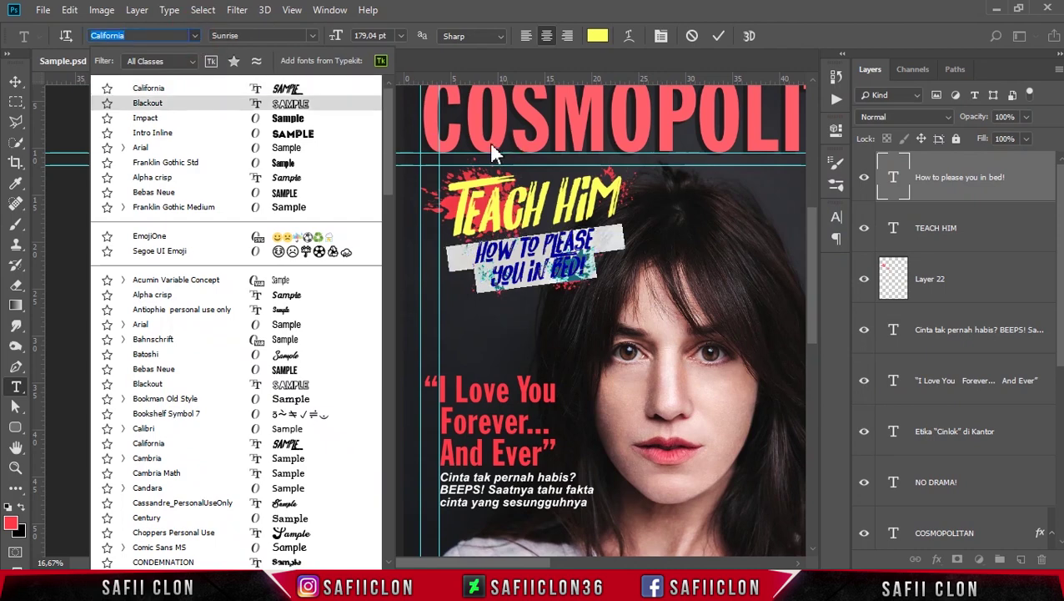
left_click_drag(384, 131, 377, 160)
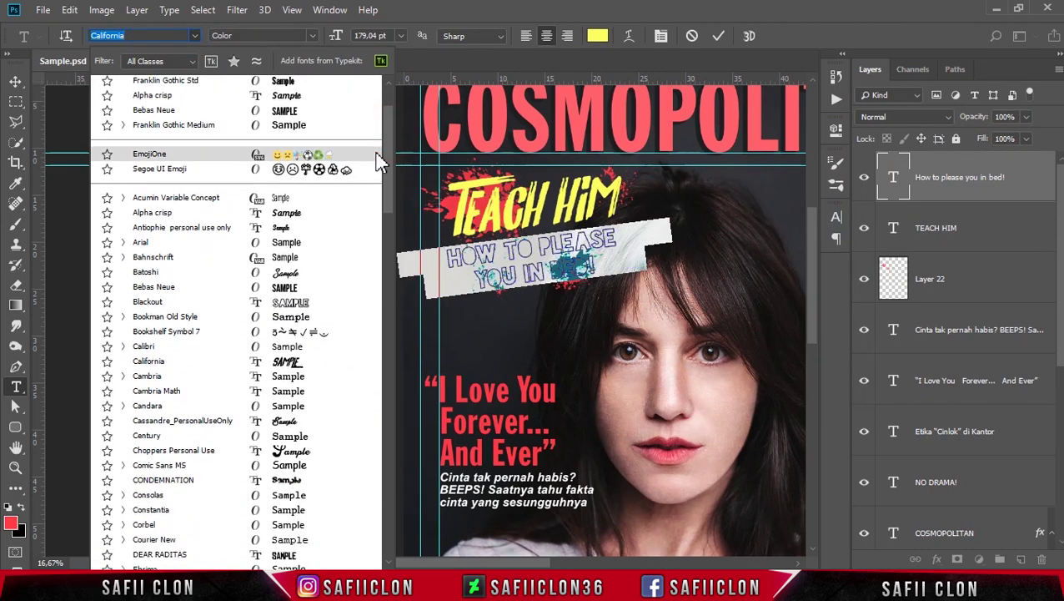
scroll(377, 161, "down", 2)
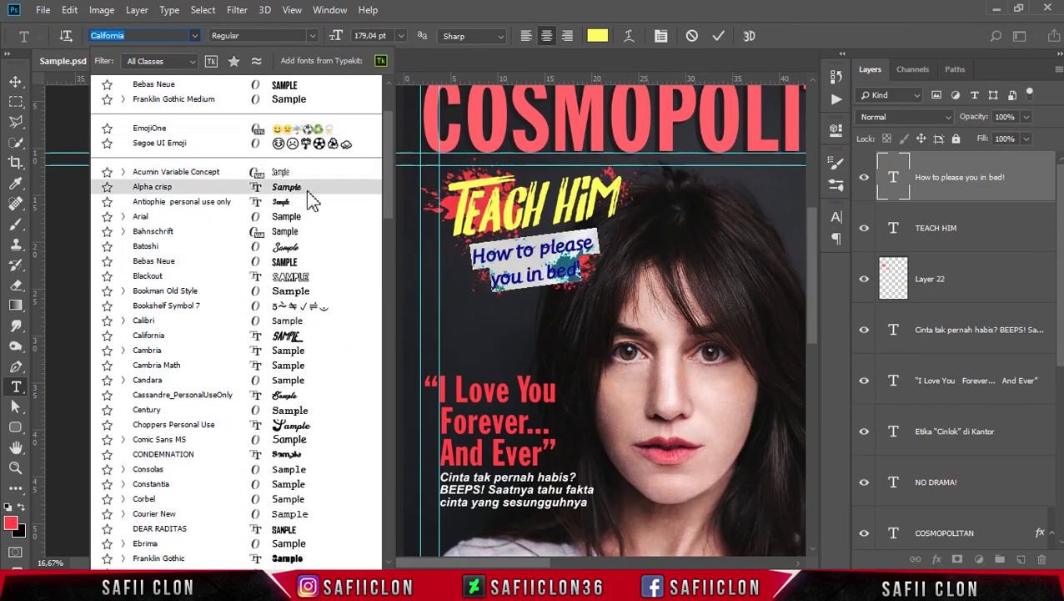
left_click(307, 190)
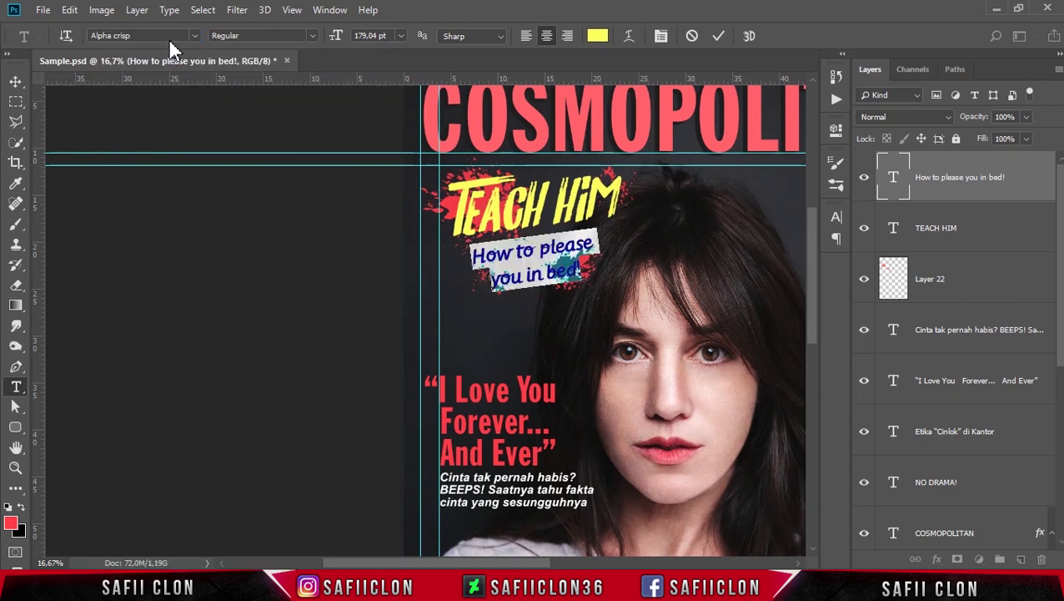
left_click(195, 36)
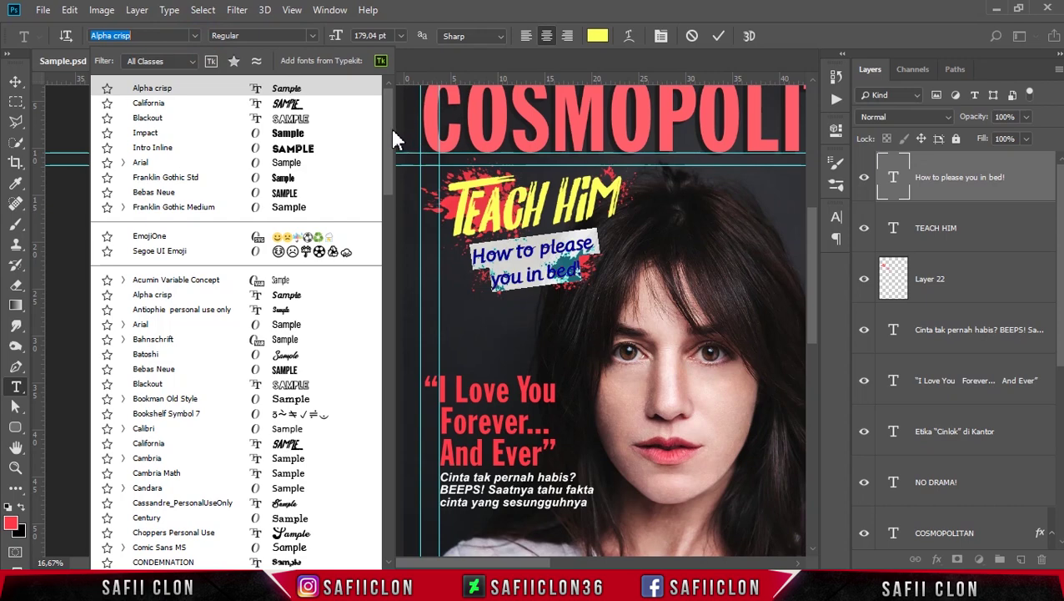
scroll(387, 133, "down", 1)
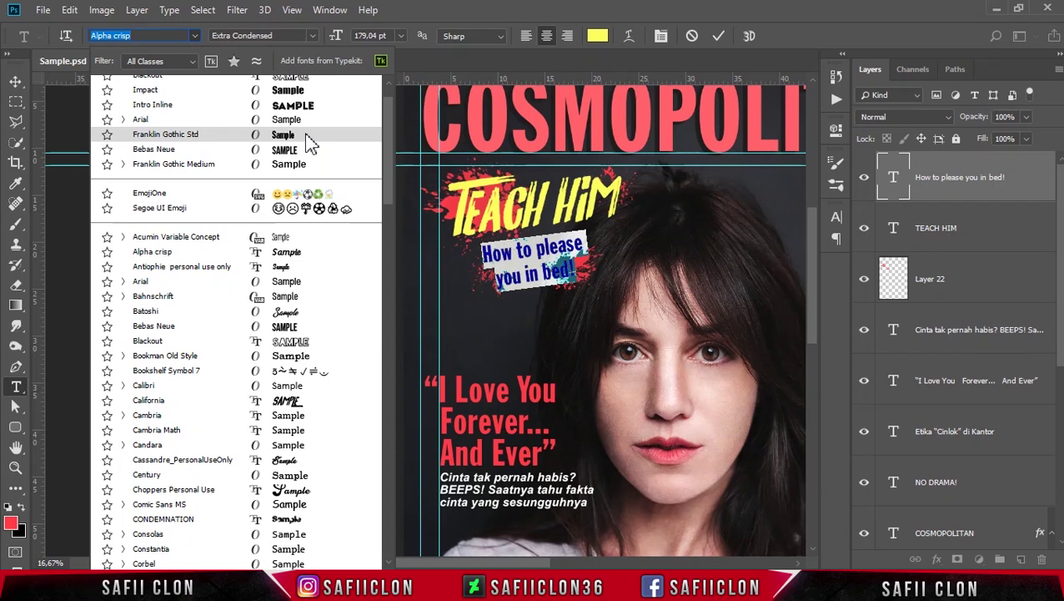
- Apply Franklin Gothic Std to the 'How to please you in bed!' text under TEACH HIM
left_click(305, 137)
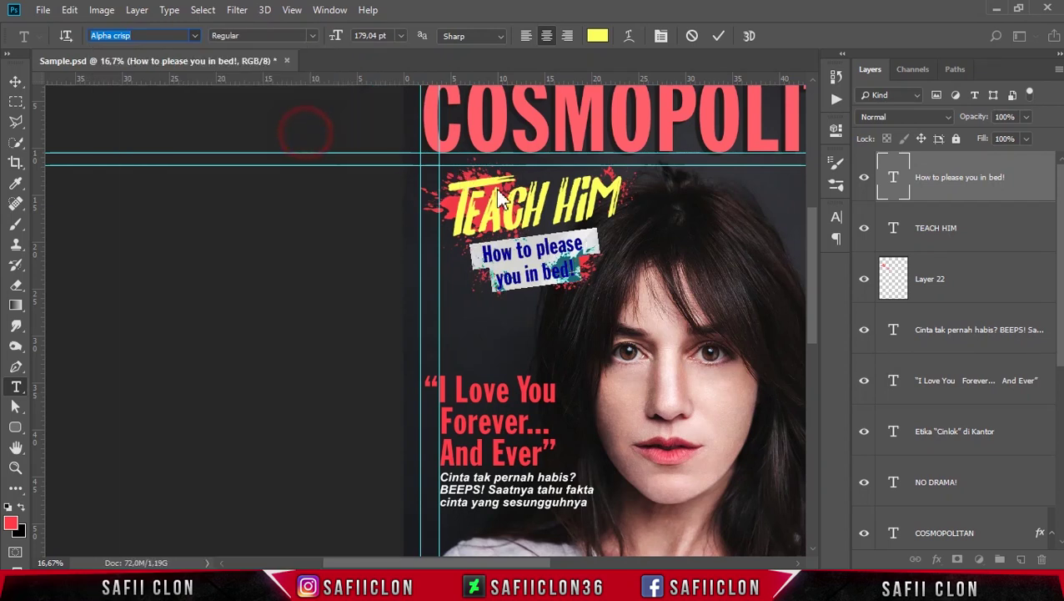
left_click(547, 237)
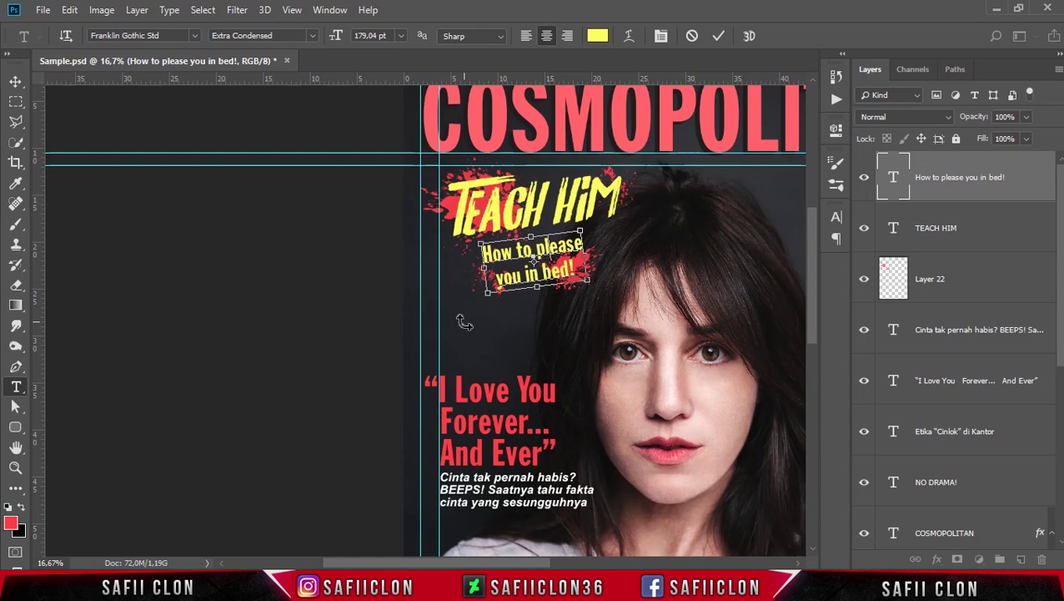
left_click(719, 35)
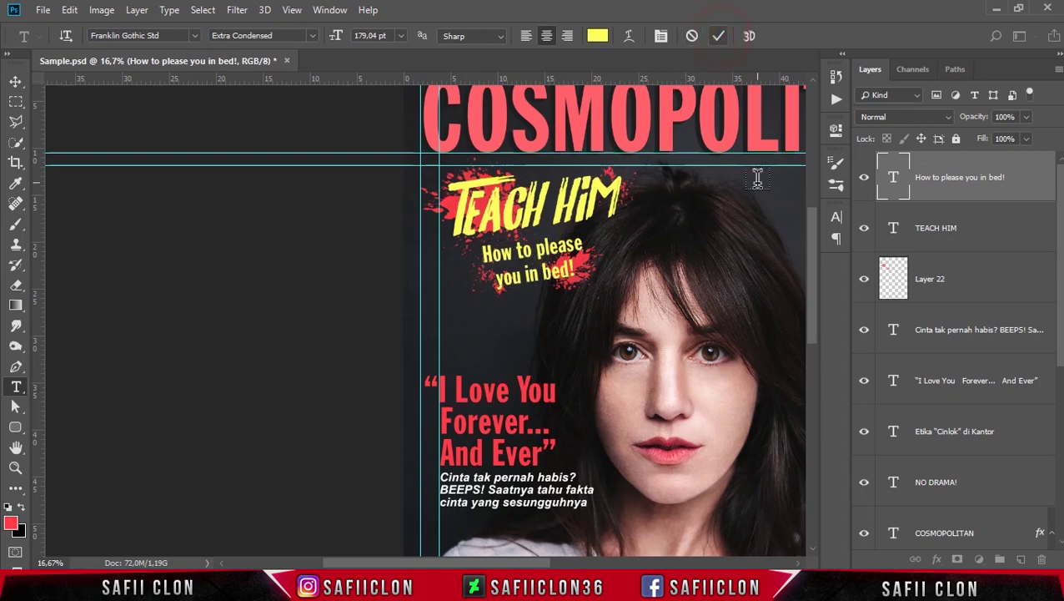
key("ctrl+minus")
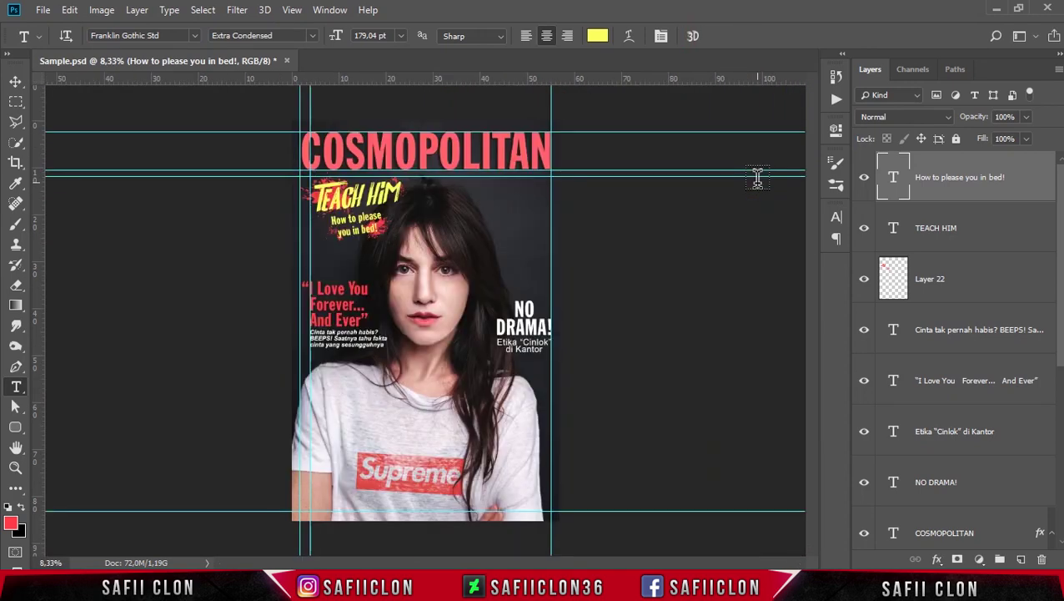
key("ctrl+plus")
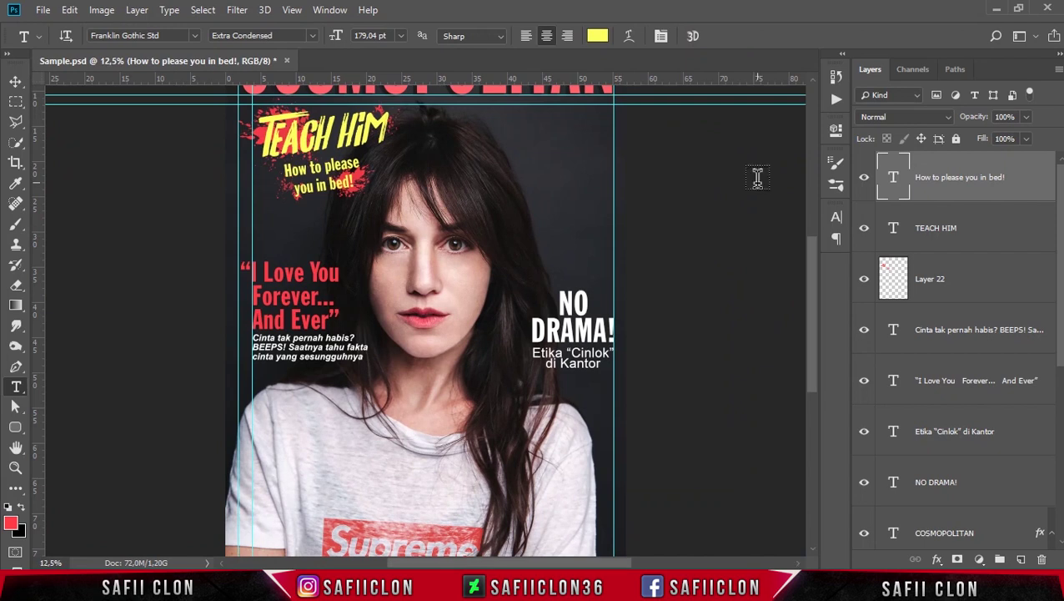
scroll(575, 257, "up", 2)
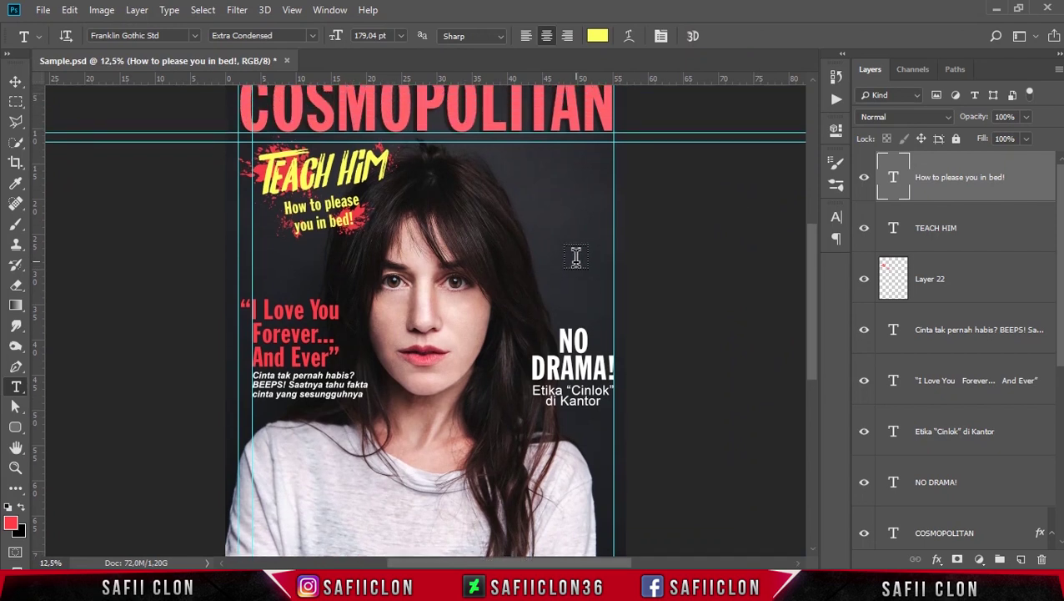
scroll(573, 282, "up", 1)
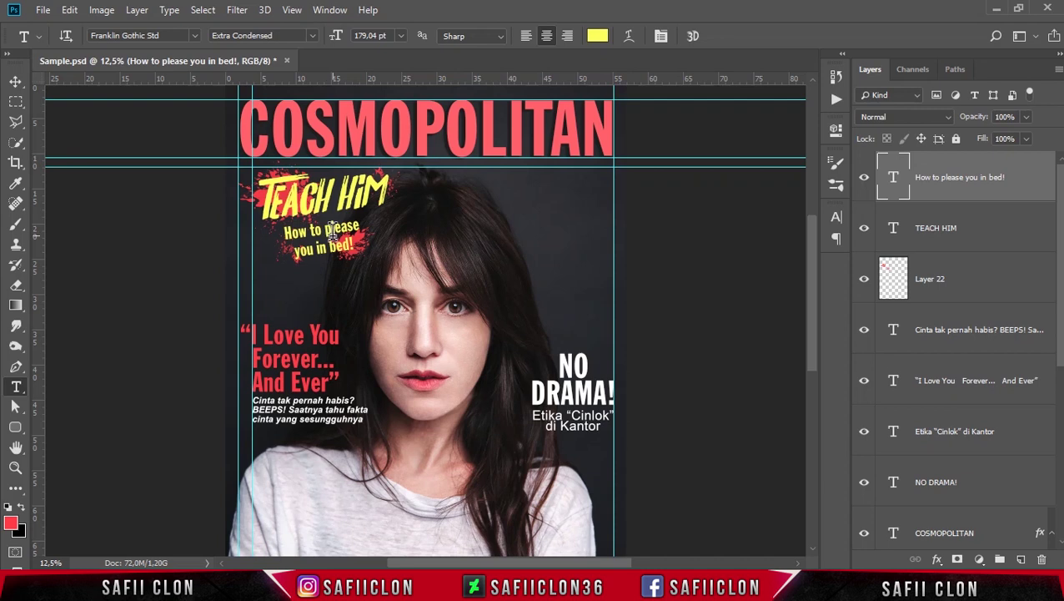
- Select all the headline text and raise its size to 228.04 pt
left_click(328, 231)
key("ctrl+a")
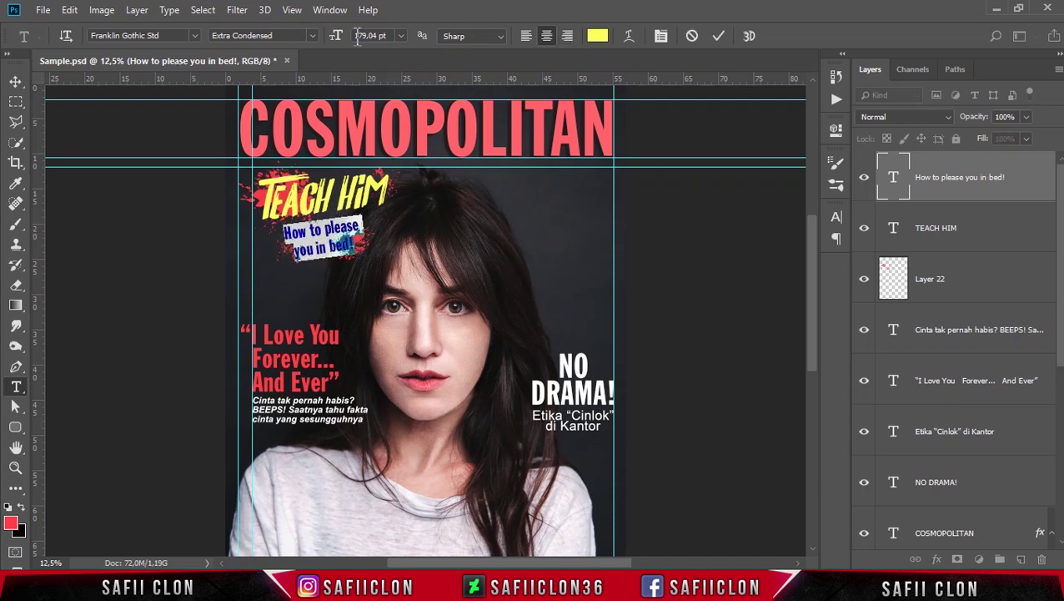
left_click_drag(341, 43, 377, 40)
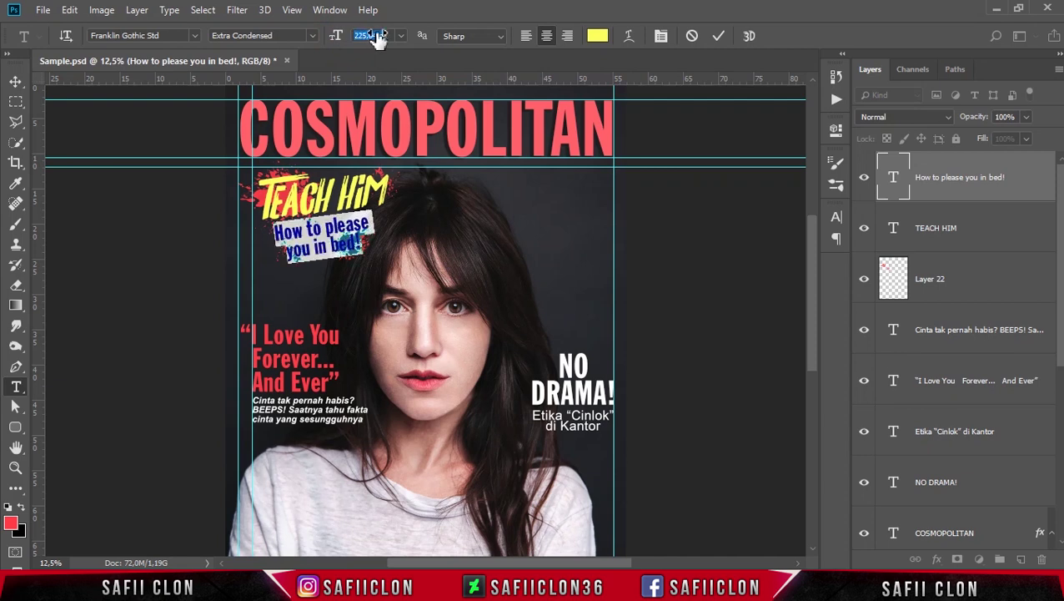
scroll(380, 40, "up", 2)
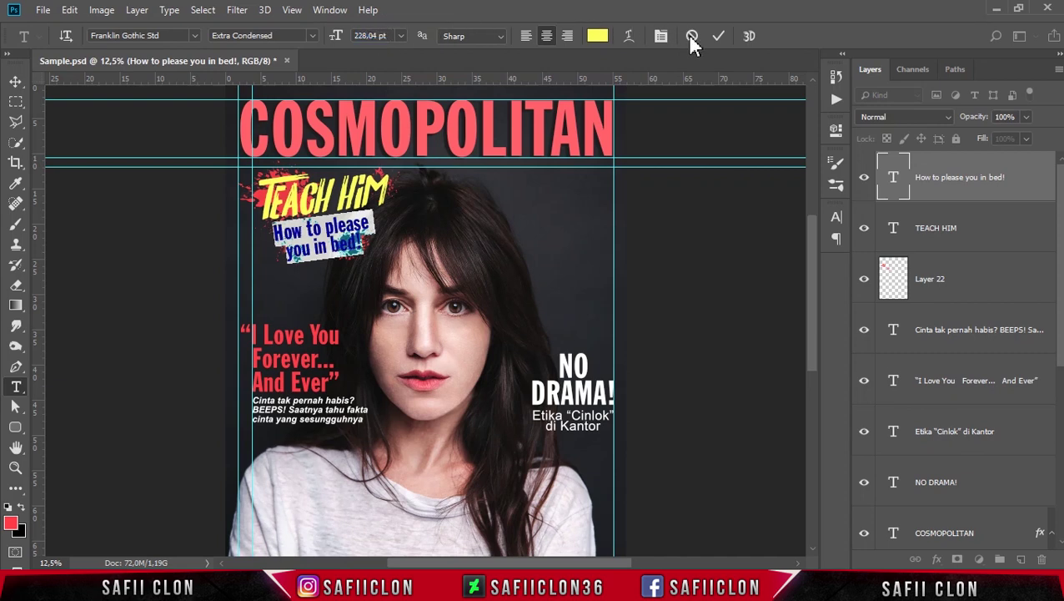
left_click(716, 36)
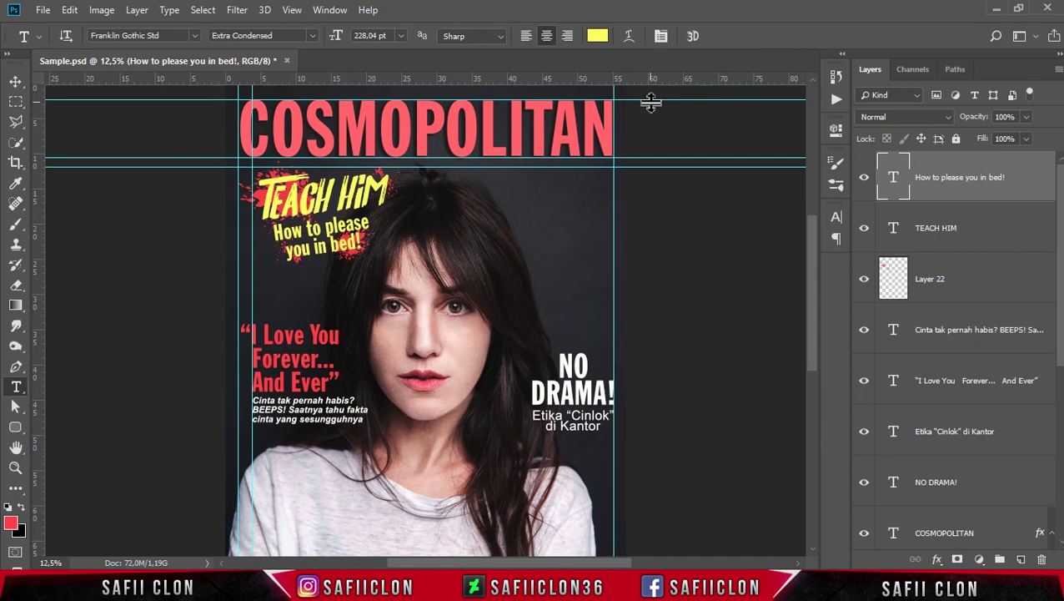
key("ctrl+plus")
- Retype the p, y and b as capitals: 'How to Please You in Bed!'
left_click_drag(252, 228, 236, 226)
type("Y")
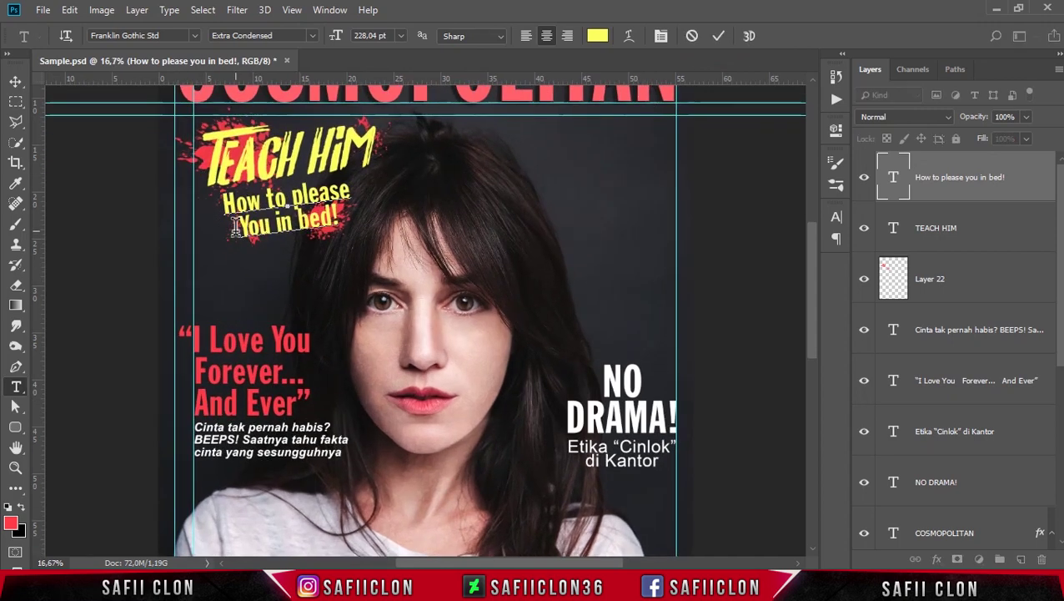
left_click_drag(301, 196, 291, 197)
type("P")
left_click_drag(310, 223, 301, 224)
type("B")
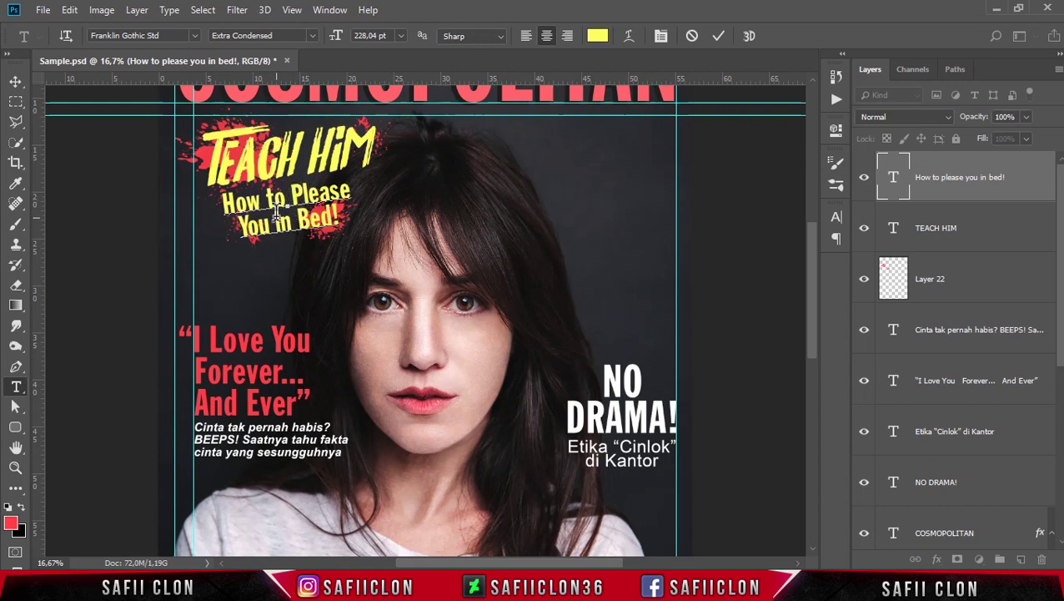
left_click(721, 37)
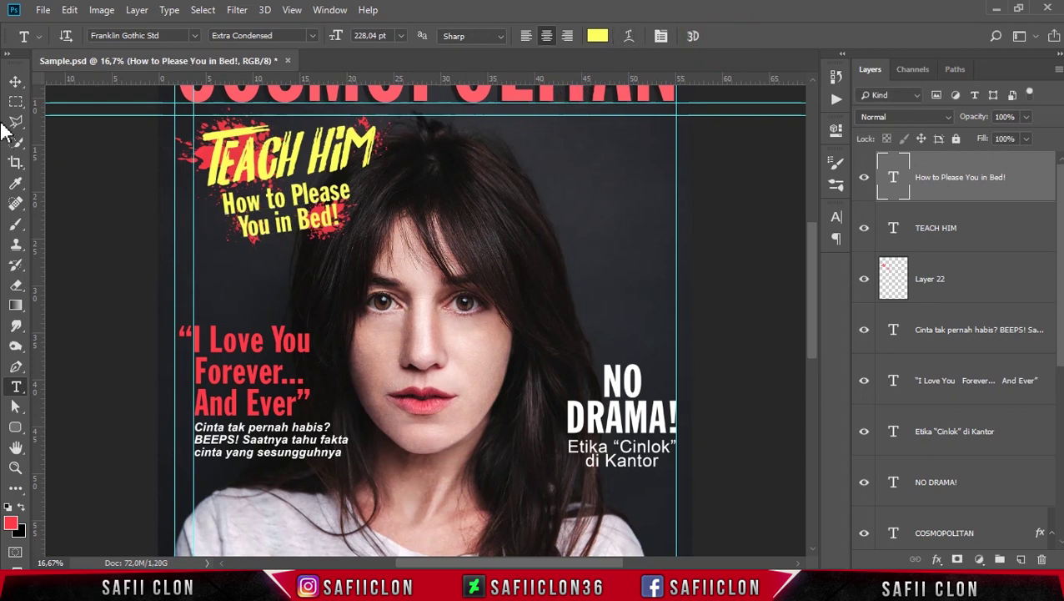
left_click(15, 81)
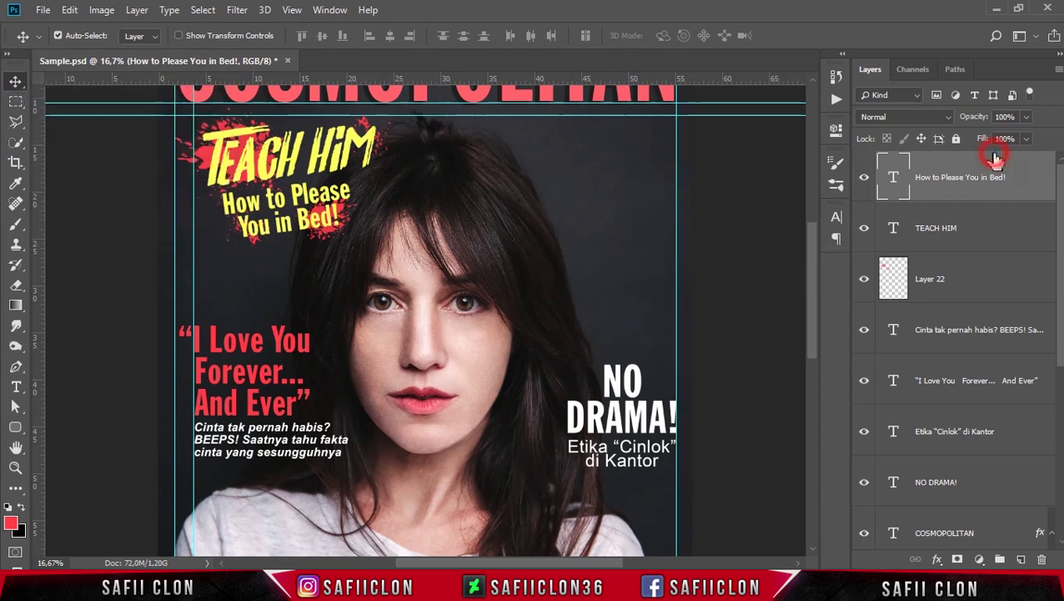
- Outline a piece of the red splash on Layer 22 with the Polygonal Lasso
left_click(975, 288)
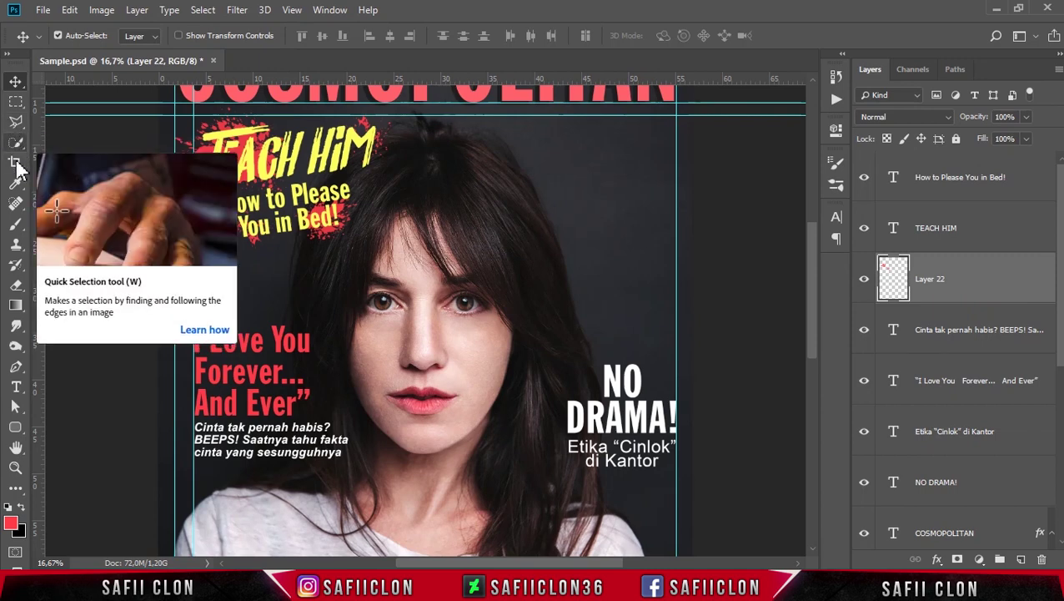
left_click(15, 121)
left_click(350, 177)
left_click(304, 182)
left_click(288, 220)
left_click(313, 255)
left_click(338, 249)
left_click(358, 229)
left_click(373, 209)
left_click(350, 178)
- Shift the splash piece and rotate it about 3.37° behind 'You in Bed!'
key("ctrl+t")
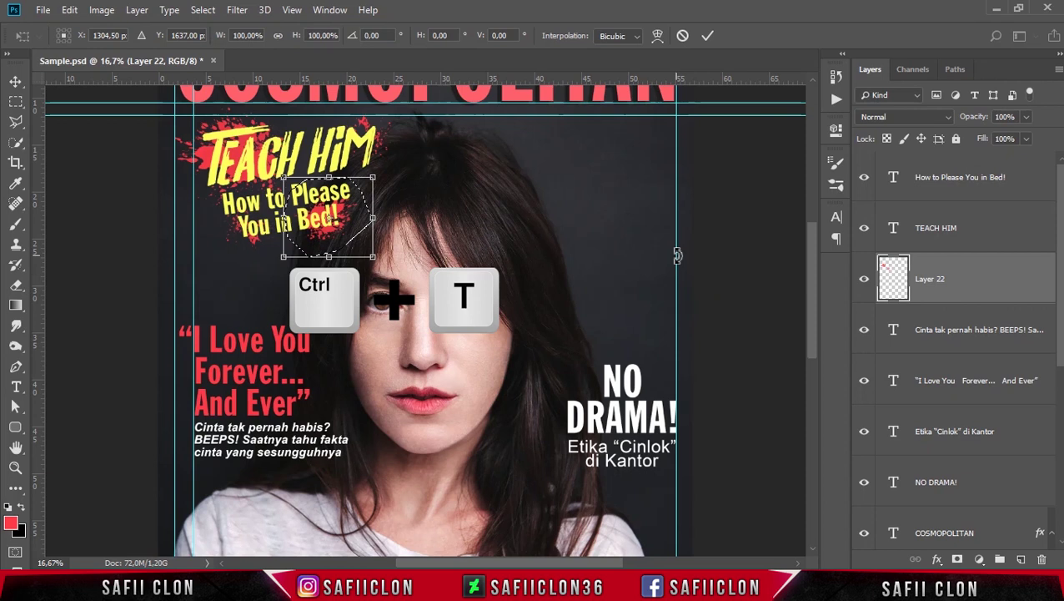
left_click_drag(362, 226, 366, 218)
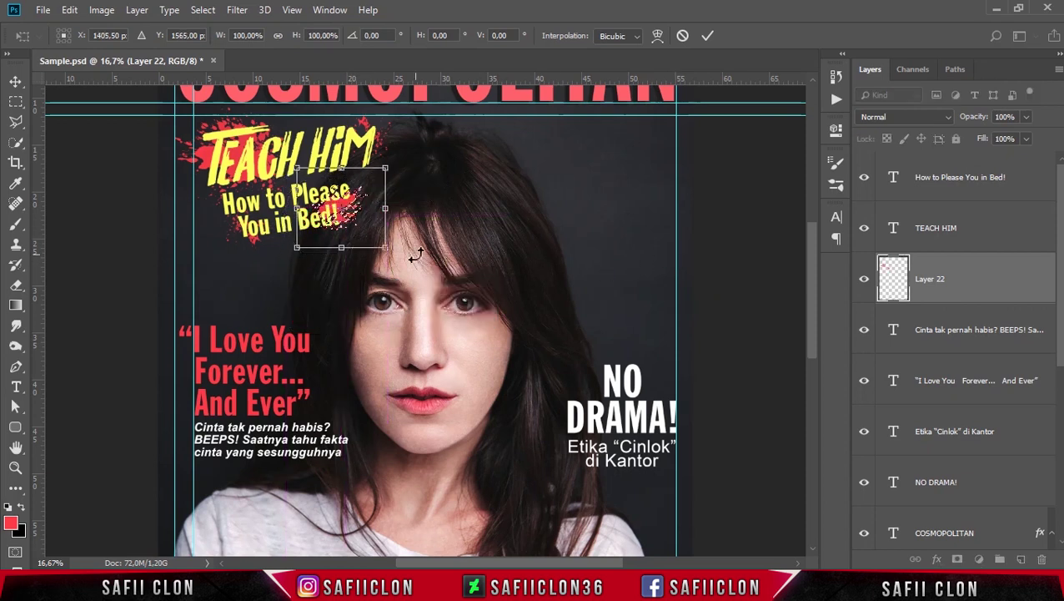
left_click_drag(406, 264, 403, 268)
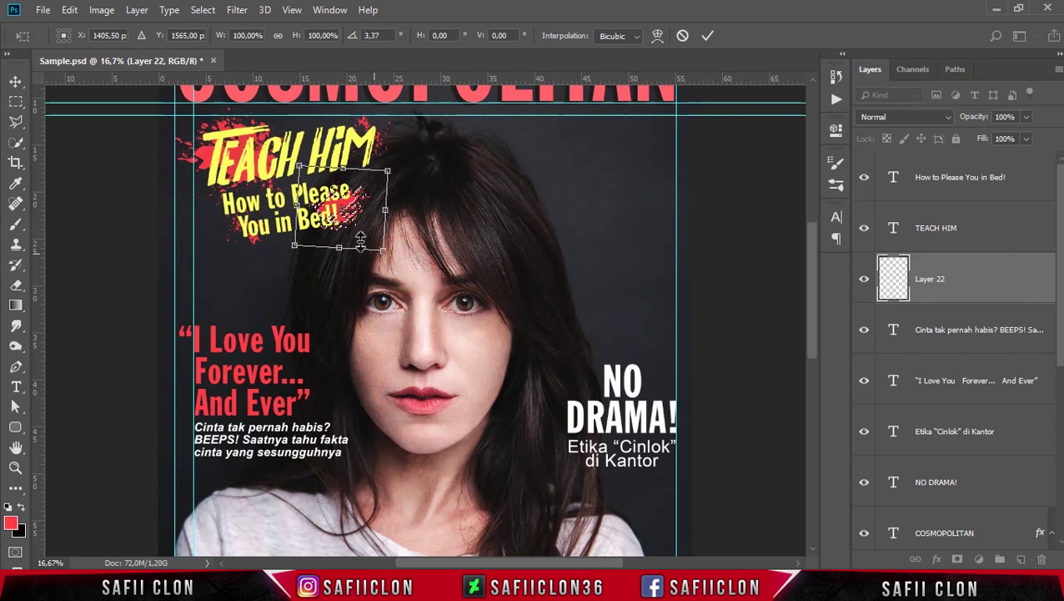
left_click_drag(354, 237, 355, 244)
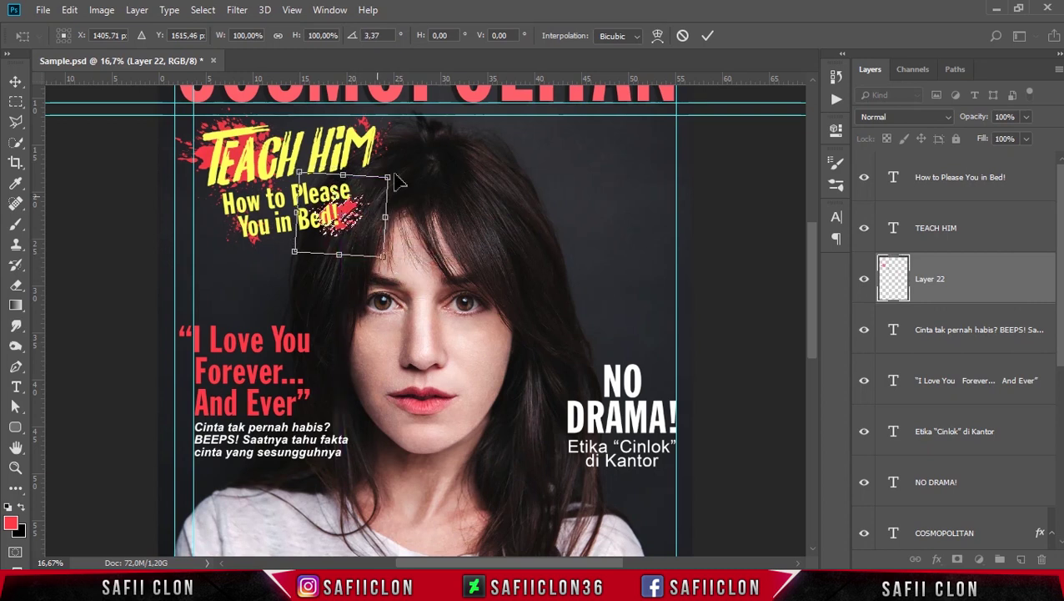
left_click(707, 35)
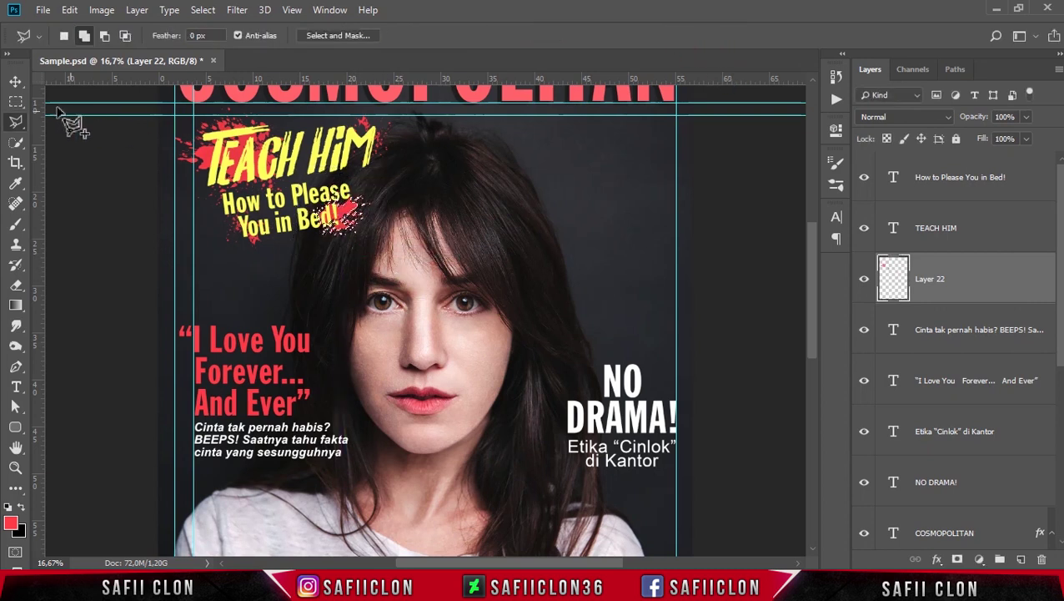
left_click(16, 81)
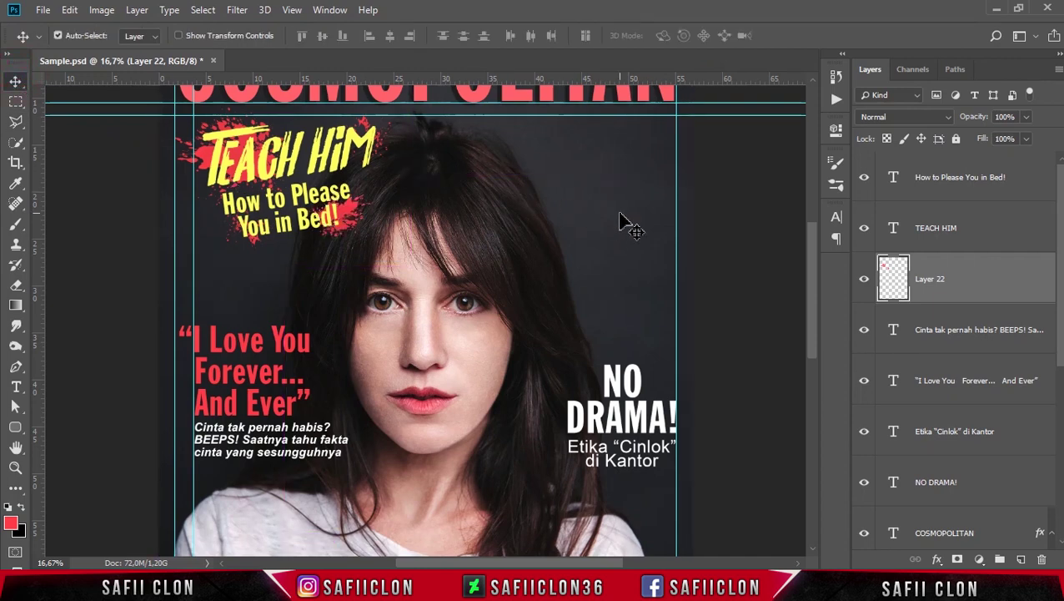
- Make the 'How to Please You in Bed!' layer active and choose the Horizontal Type Tool
scroll(621, 222, "down", 1)
scroll(618, 220, "down", 2)
scroll(617, 220, "up", 2)
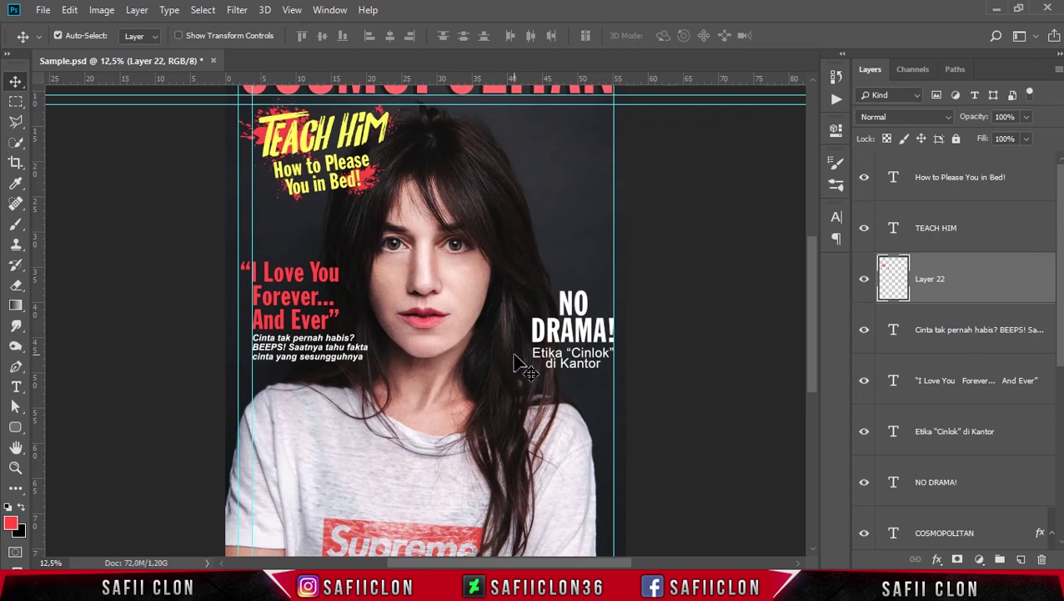
mouse_move(808, 373)
left_mouse_down()
mouse_move(812, 423)
mouse_move(806, 367)
left_mouse_up()
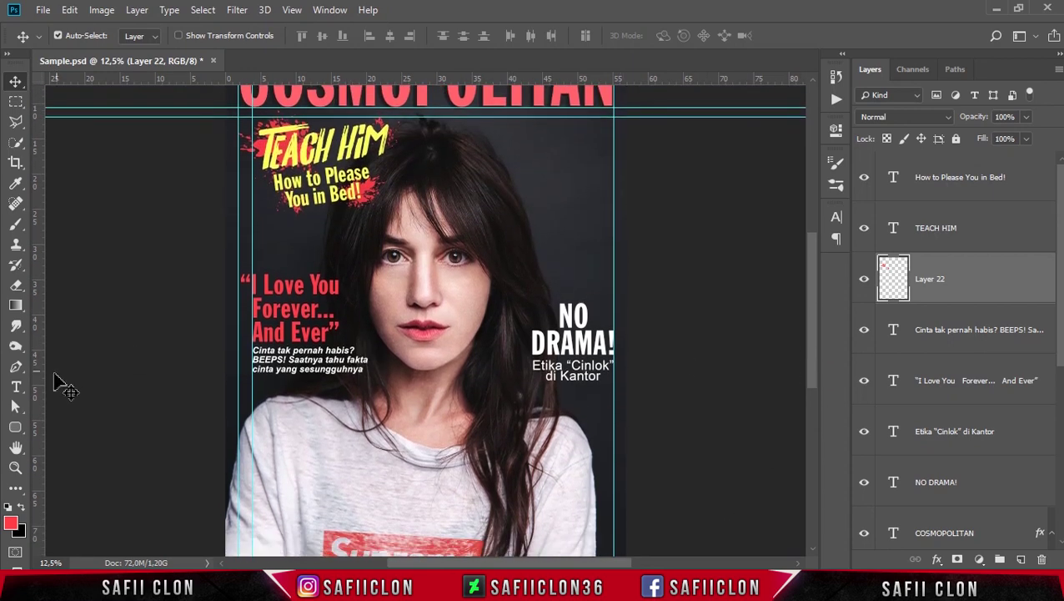
left_click(15, 387)
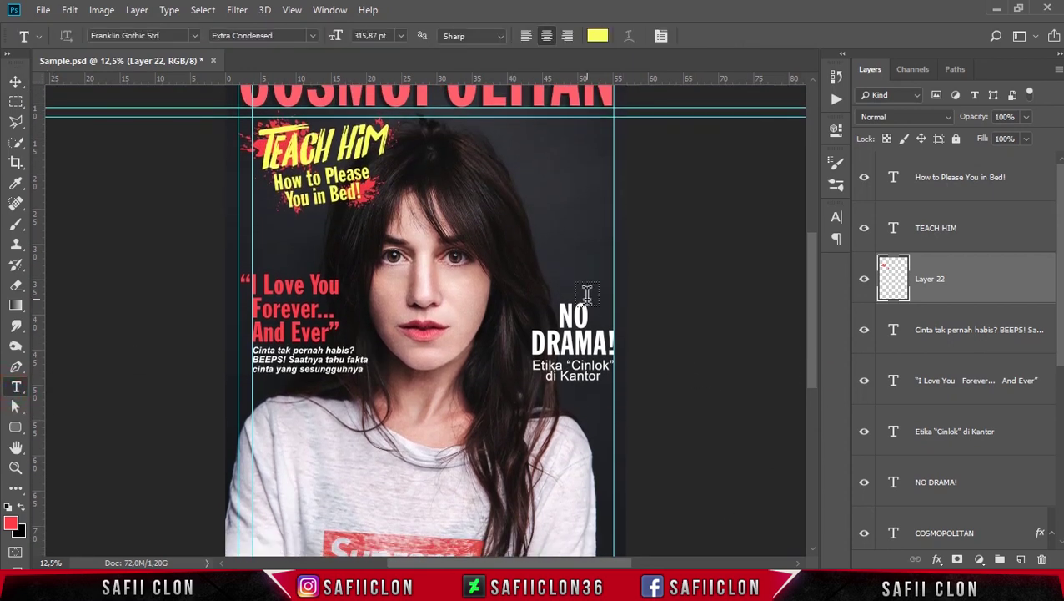
scroll(587, 294, "down", 2)
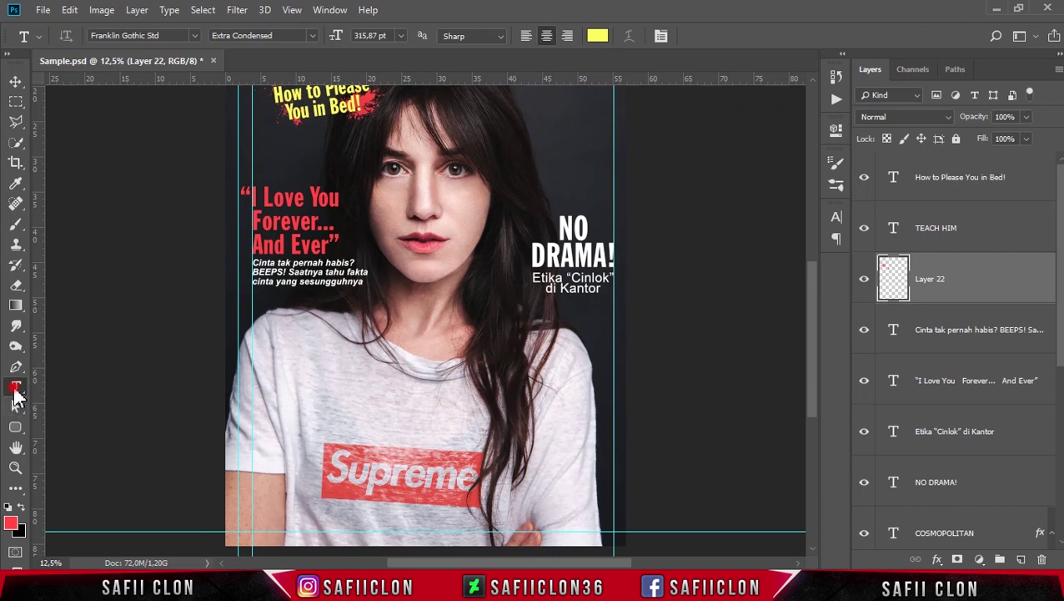
key("u")
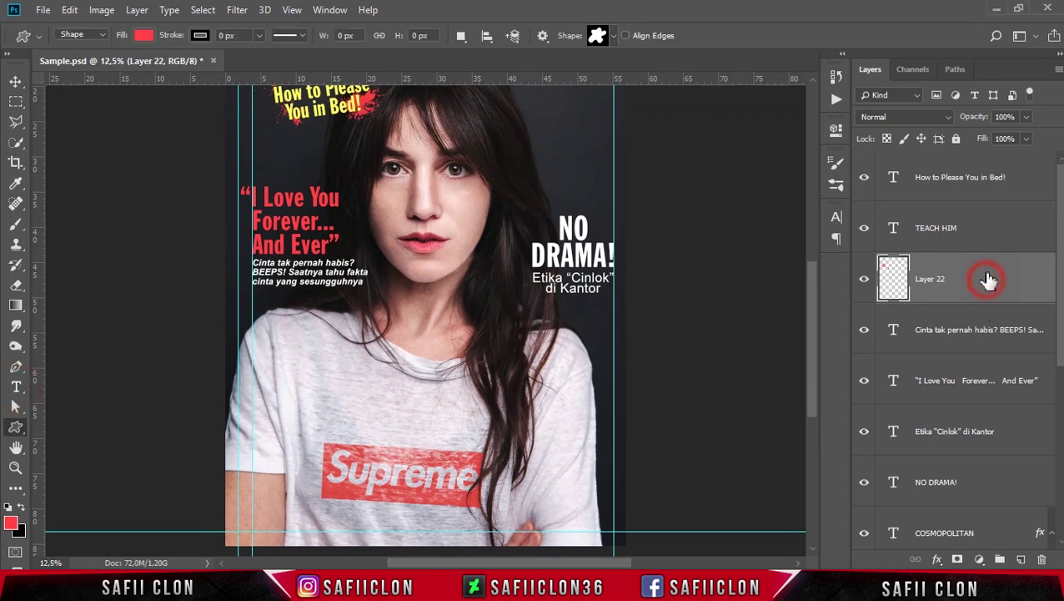
left_click(1032, 197)
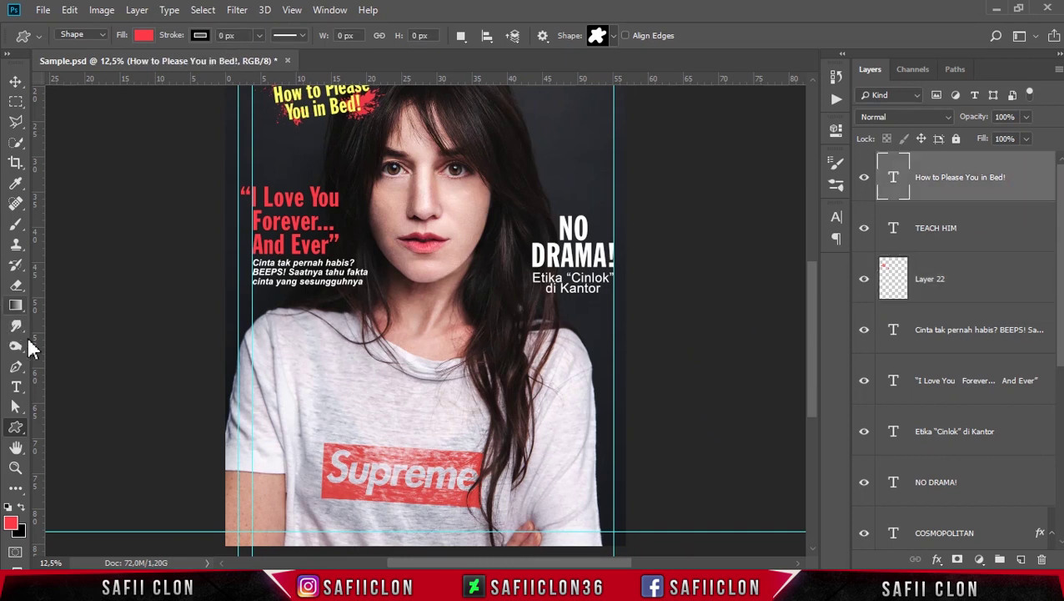
left_click(16, 386)
left_click(52, 386)
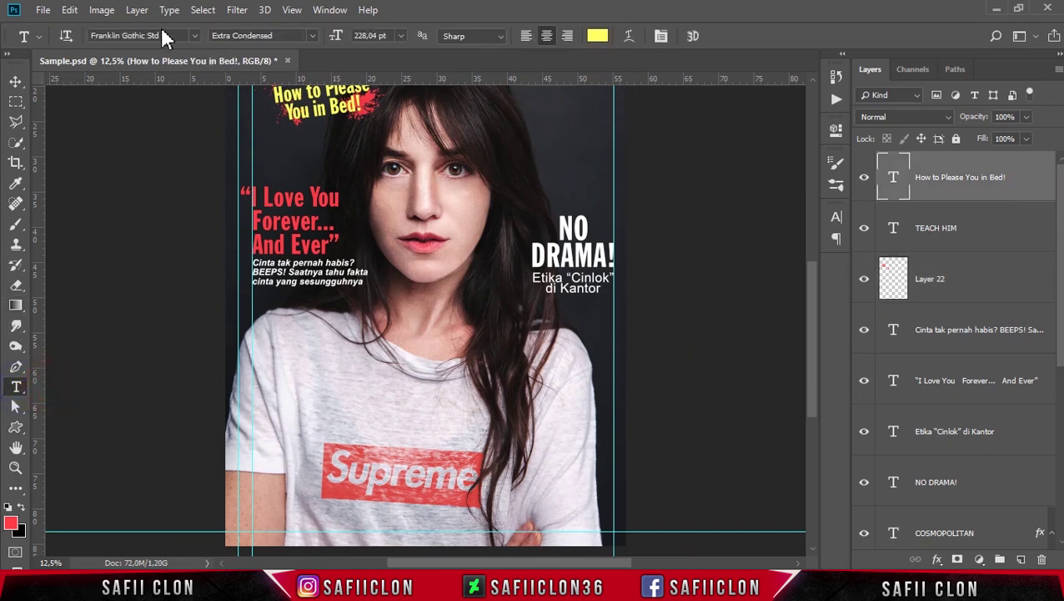
- Type 'LOSE WEIGHT WHILE YOU EAT' on two lines above the Supreme logo
left_click(332, 405)
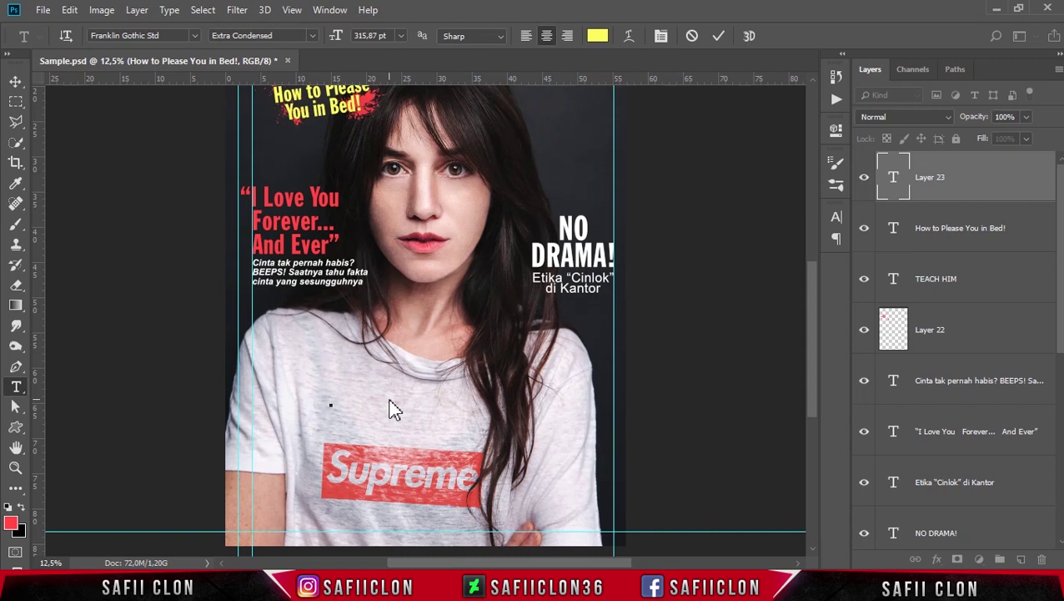
type("SE WEIGHT WHILE YOU EAT")
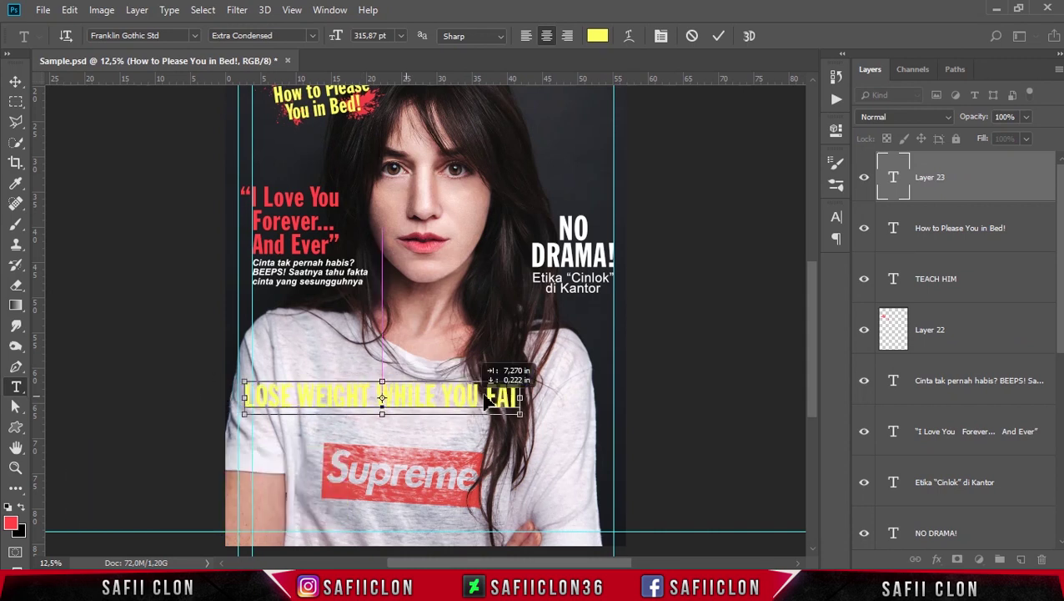
left_click(377, 396)
key("Return")
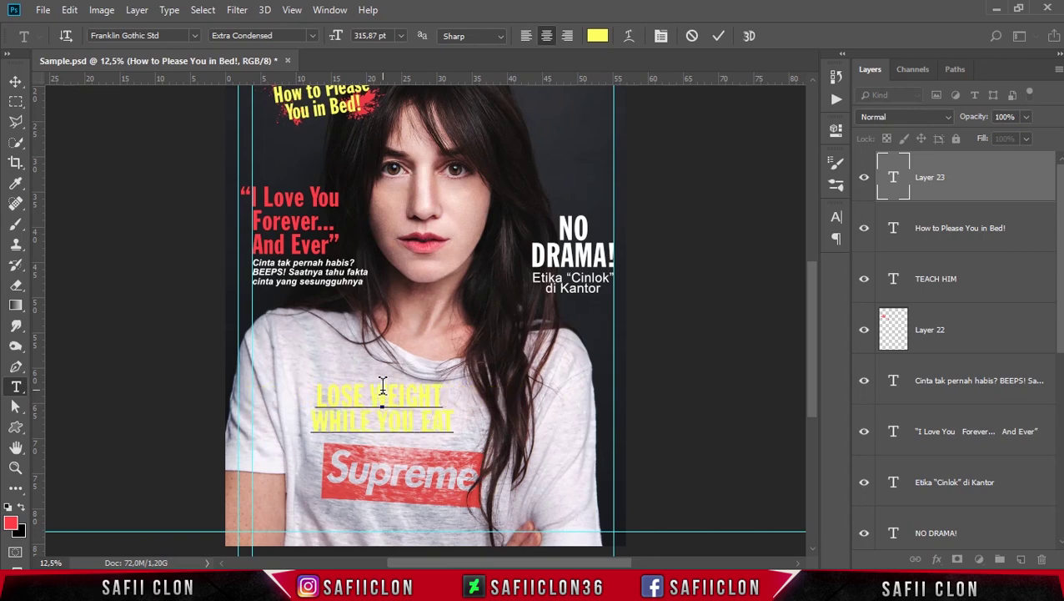
- Colour the new headline text dark grey #242424
key("ctrl")
key("ctrl+a")
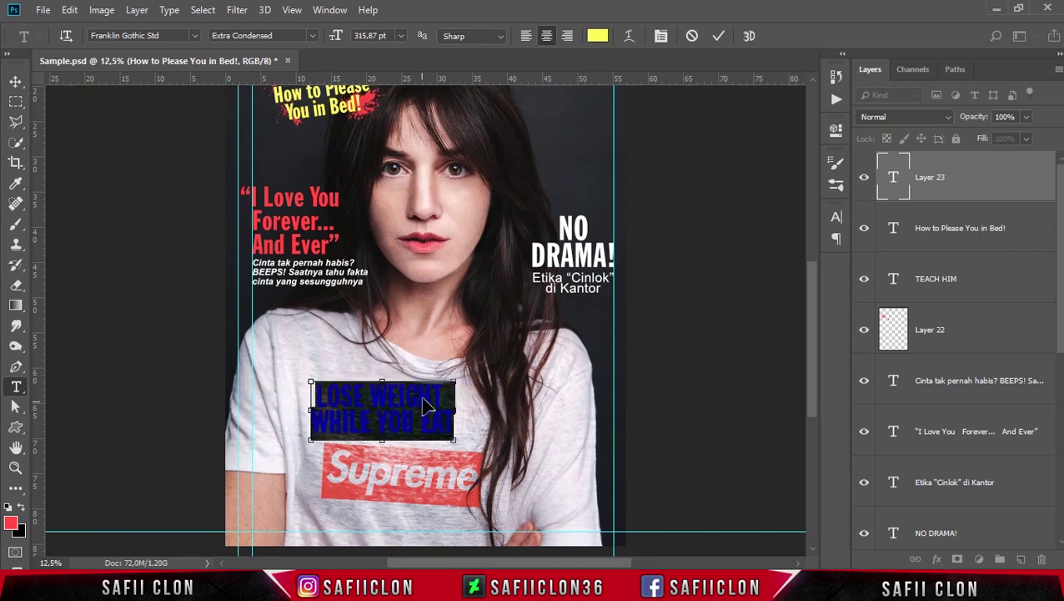
left_click(597, 36)
mouse_move(661, 170)
left_mouse_down()
mouse_move(613, 303)
mouse_move(620, 314)
left_mouse_up()
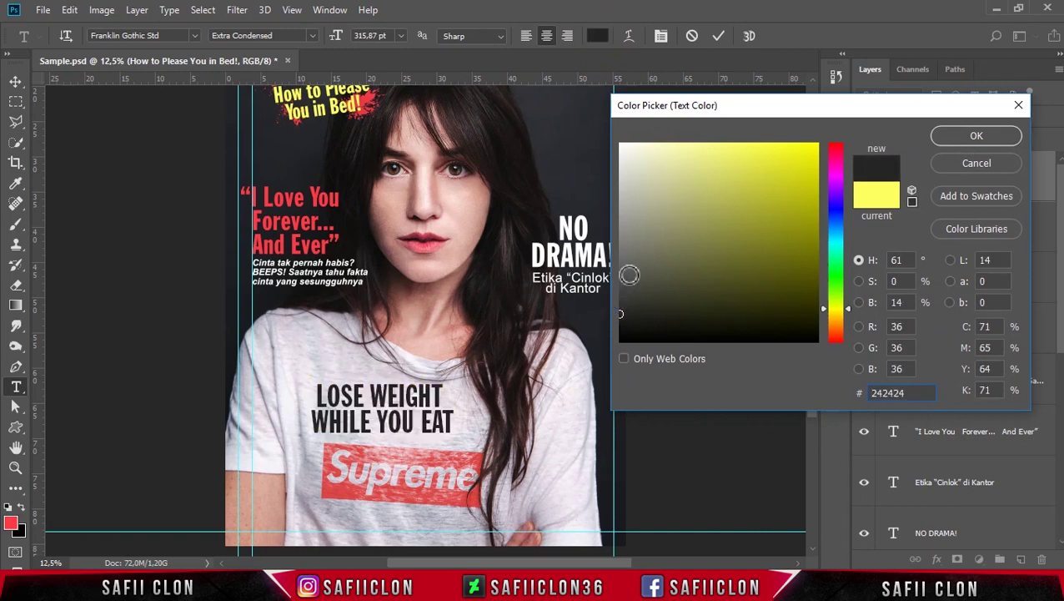
left_click(949, 136)
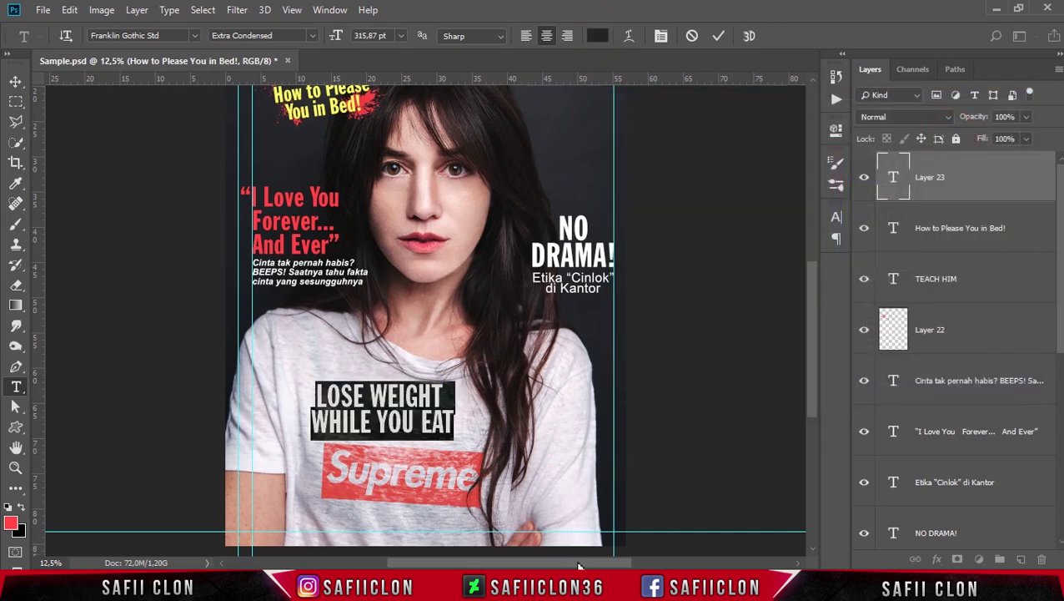
key("ctrl+plus")
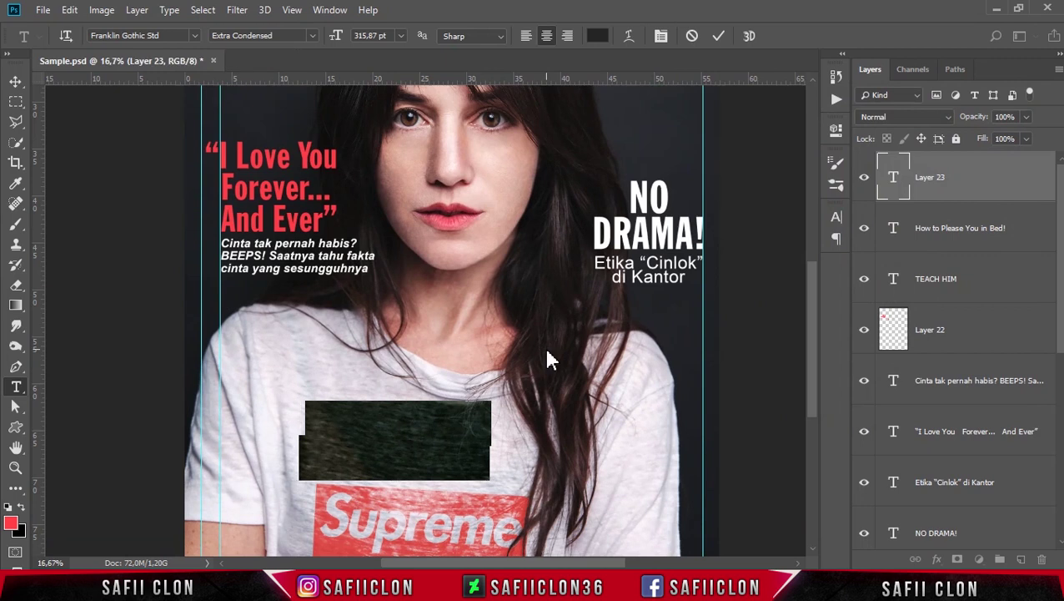
- Scale the LOSE WEIGHT WHILE YOU EAT headline to about 64% and move it left
left_click(717, 36)
key("ctrl+t")
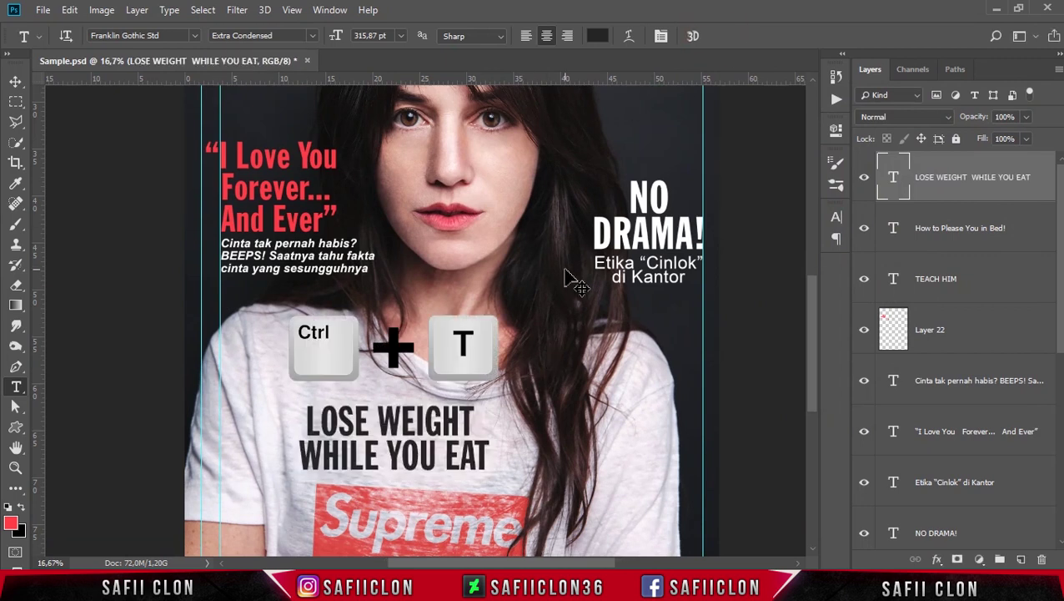
mouse_move(488, 402)
left_mouse_down()
mouse_move(420, 431)
mouse_move(298, 401)
left_mouse_up()
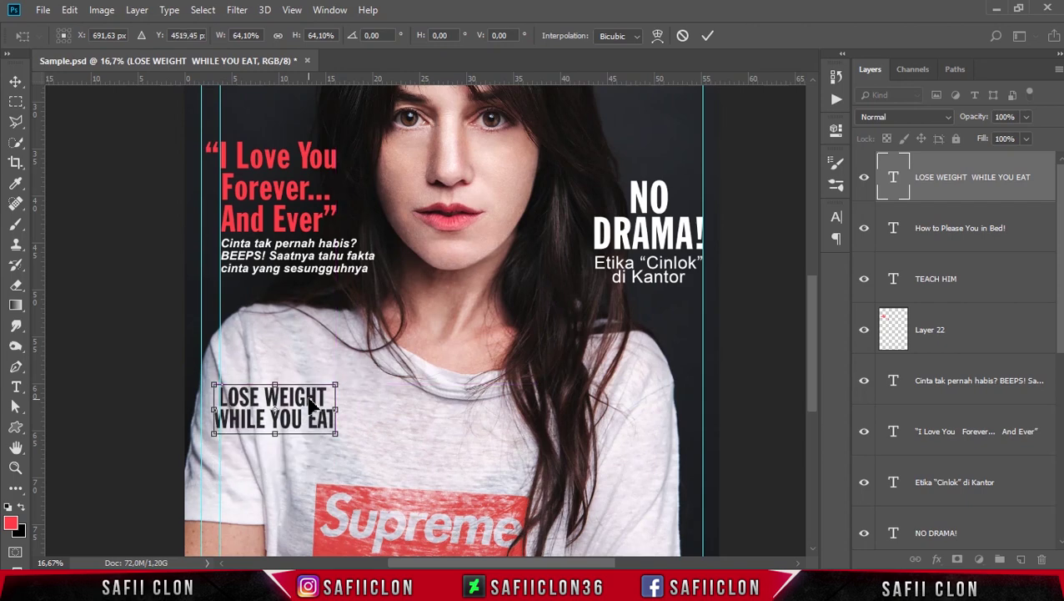
left_click_drag(298, 401, 301, 389)
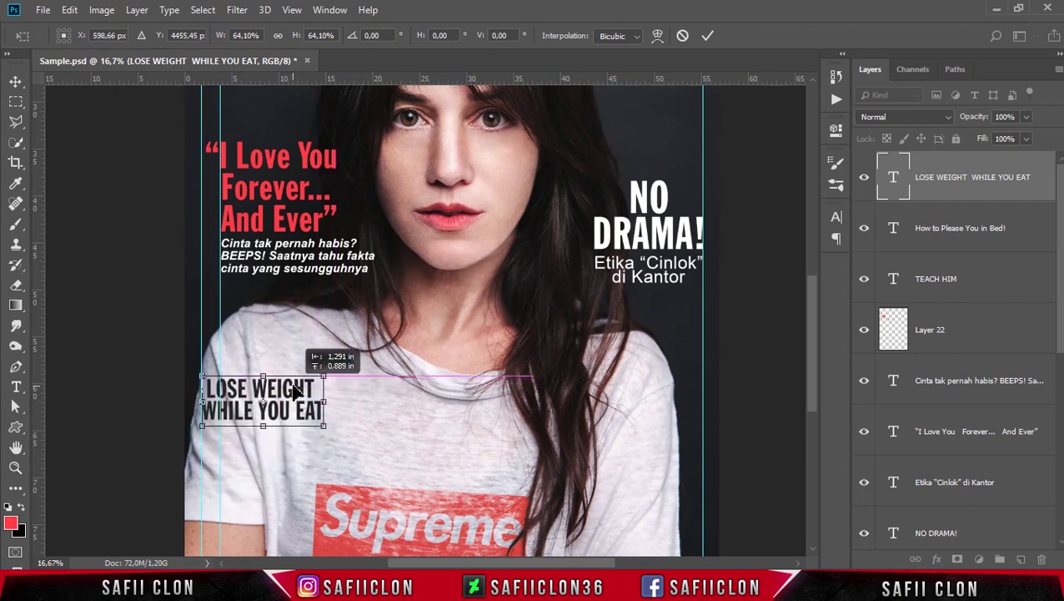
key("Return")
key("t")
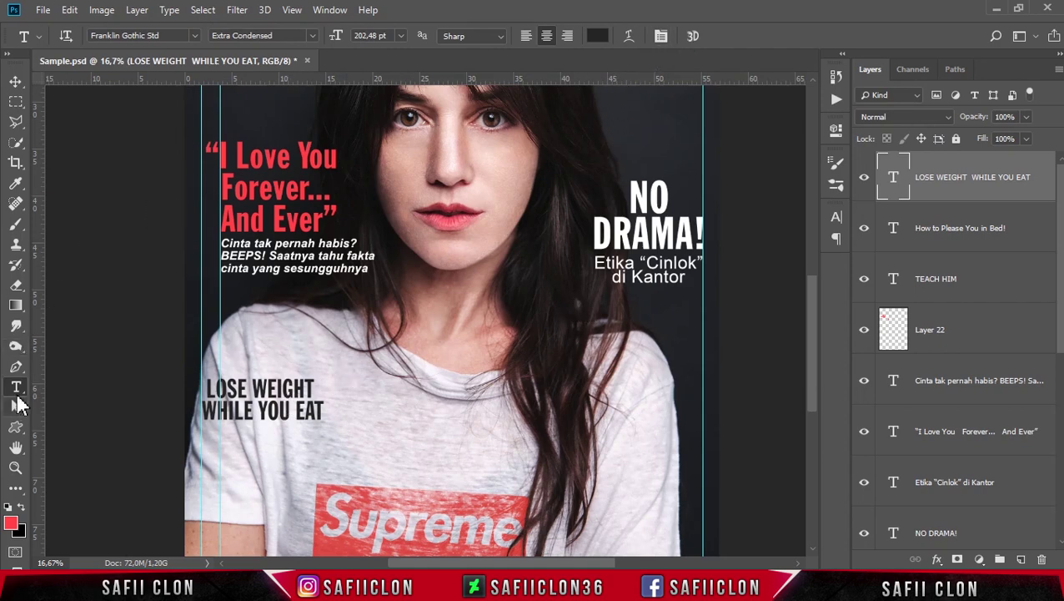
left_click(431, 451)
- Type the line '10 makanan yang benar - benar membakar kalori' on the shirt
type("10 food that")
key("BackSpace")
key("BackSpace")
key("BackSpace")
type("makananyang")
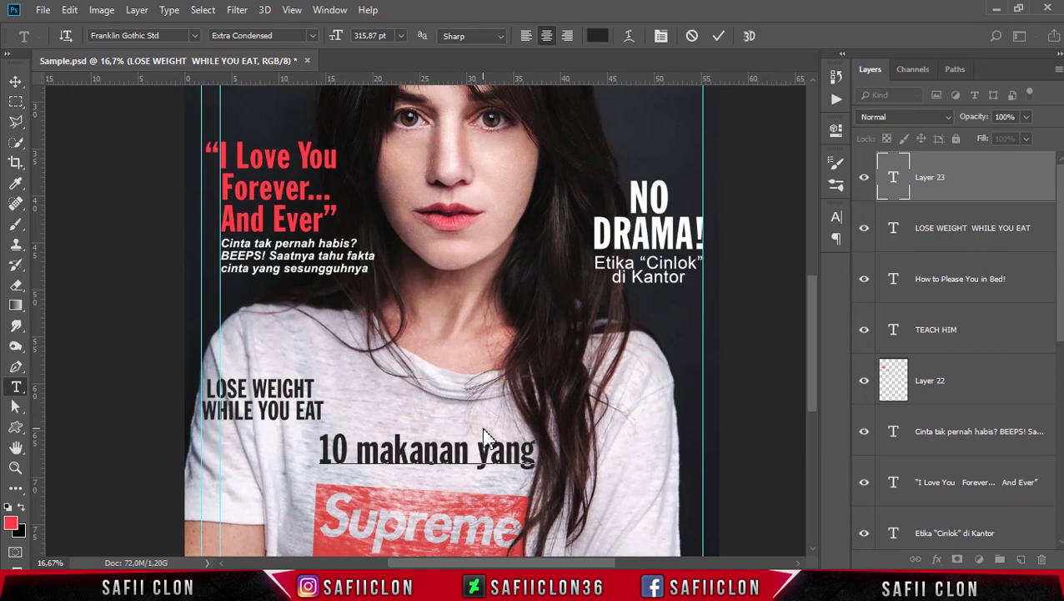
type(" benar - benar membakar kal")
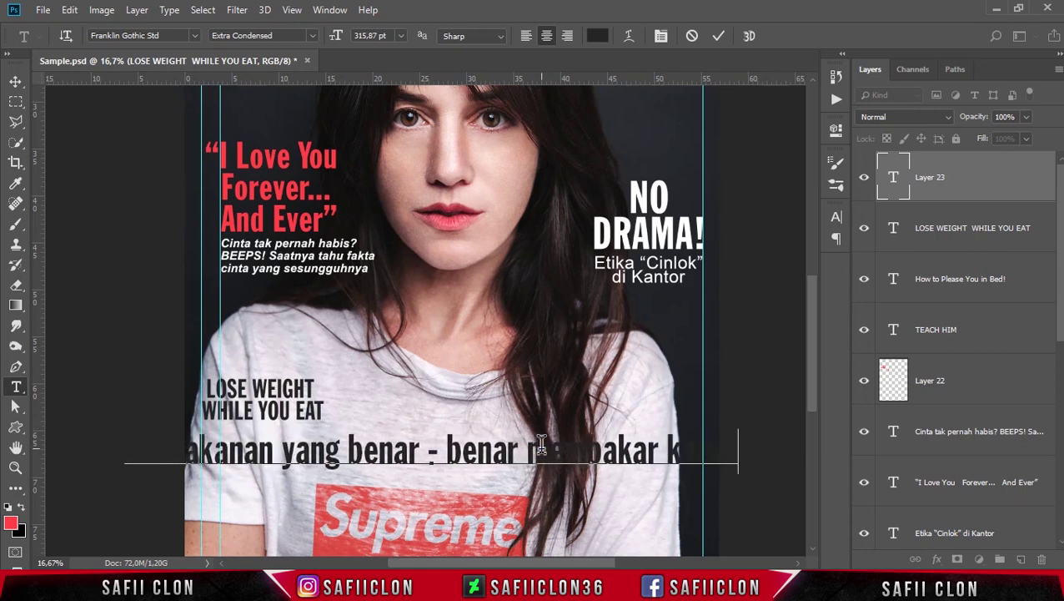
- Reduce the new line to 112.87 pt and sample the Supreme logo's red as text colour
key("ctrl+a")
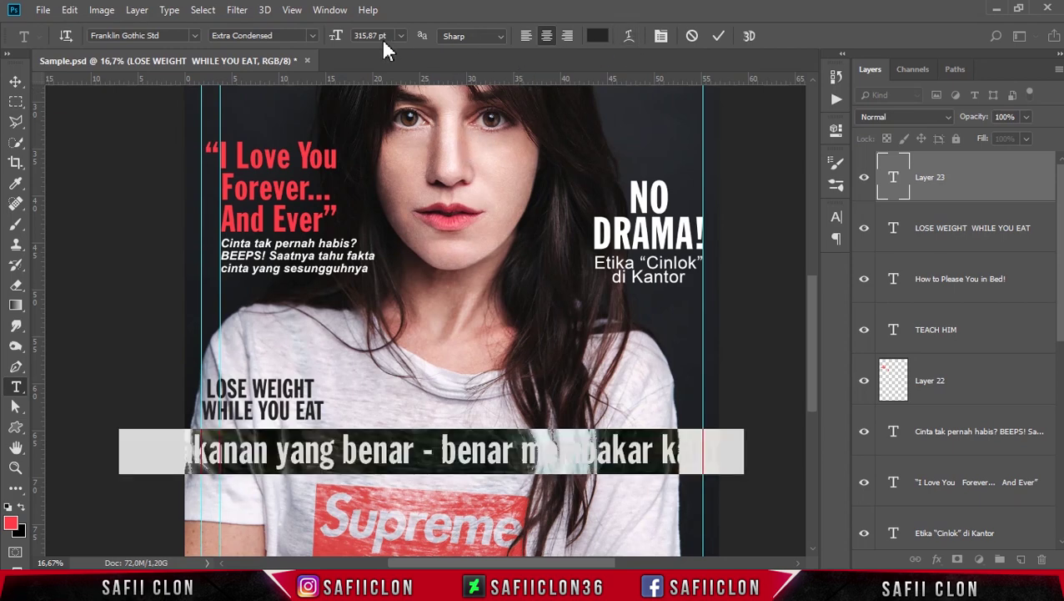
mouse_move(335, 42)
left_mouse_down()
mouse_move(313, 36)
mouse_move(171, 67)
left_mouse_up()
left_click_drag(501, 565, 483, 393)
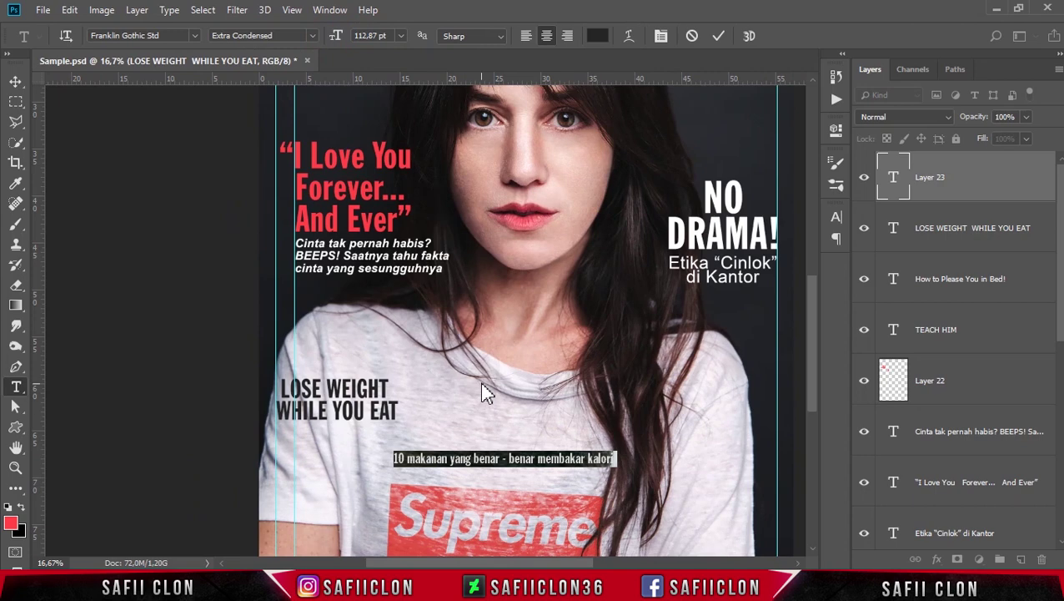
key("ctrl+plus")
scroll(582, 361, "down", 2)
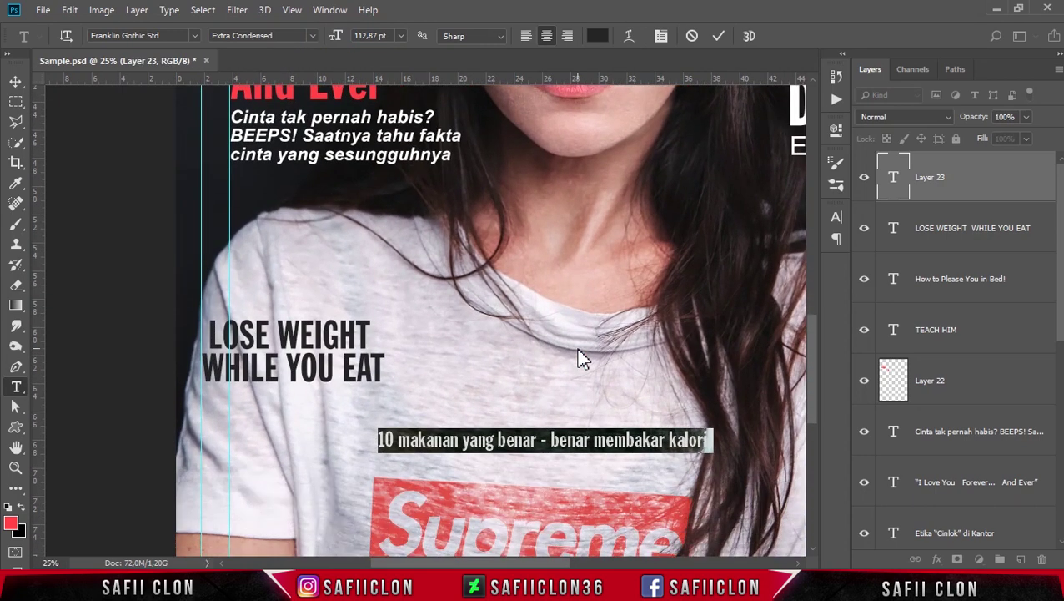
scroll(582, 361, "down", 1)
left_click(597, 35)
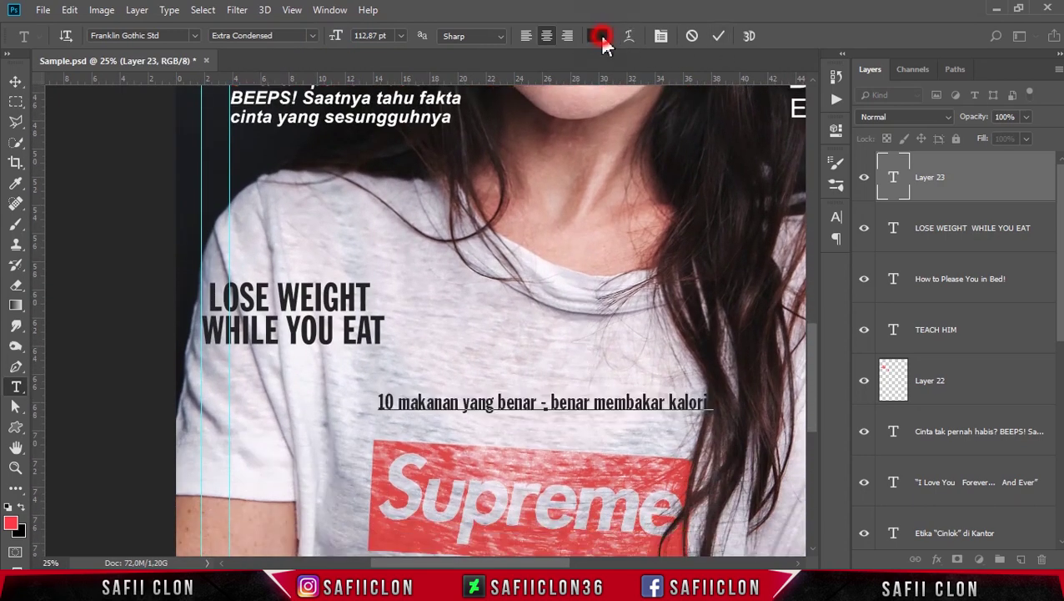
left_click(399, 537)
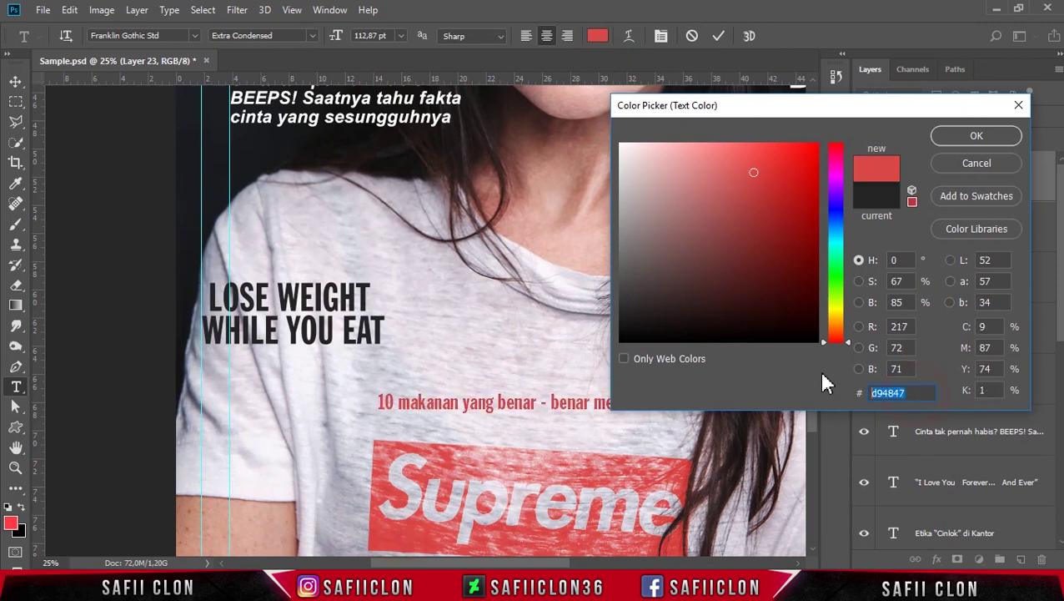
- Colour the kalori line yellow #fdff60 and place it under WHILE YOU EAT
type("fdff60")
left_click(976, 136)
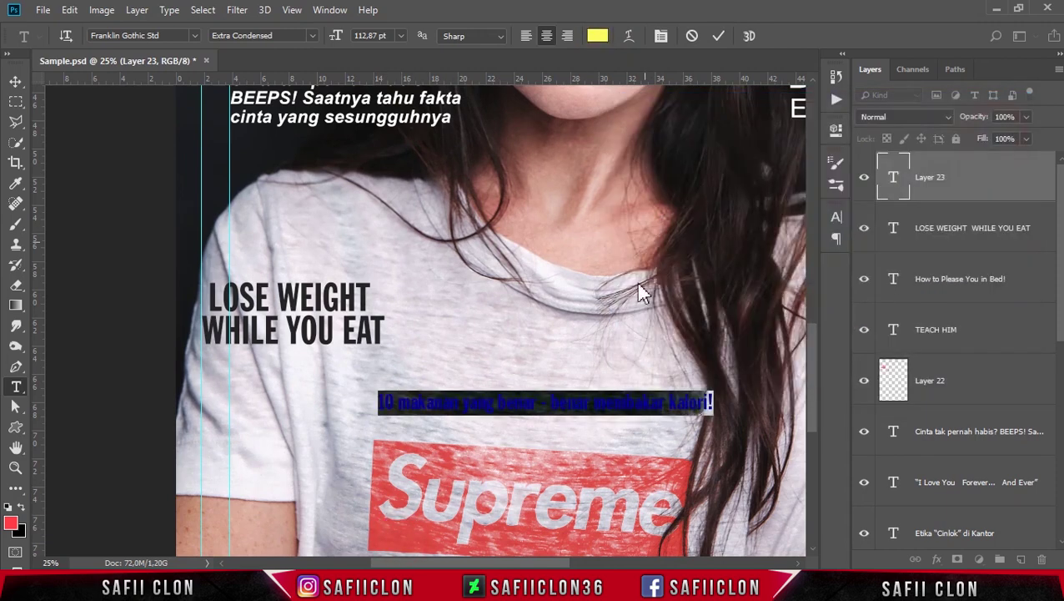
left_click(719, 36)
key("ctrl+t")
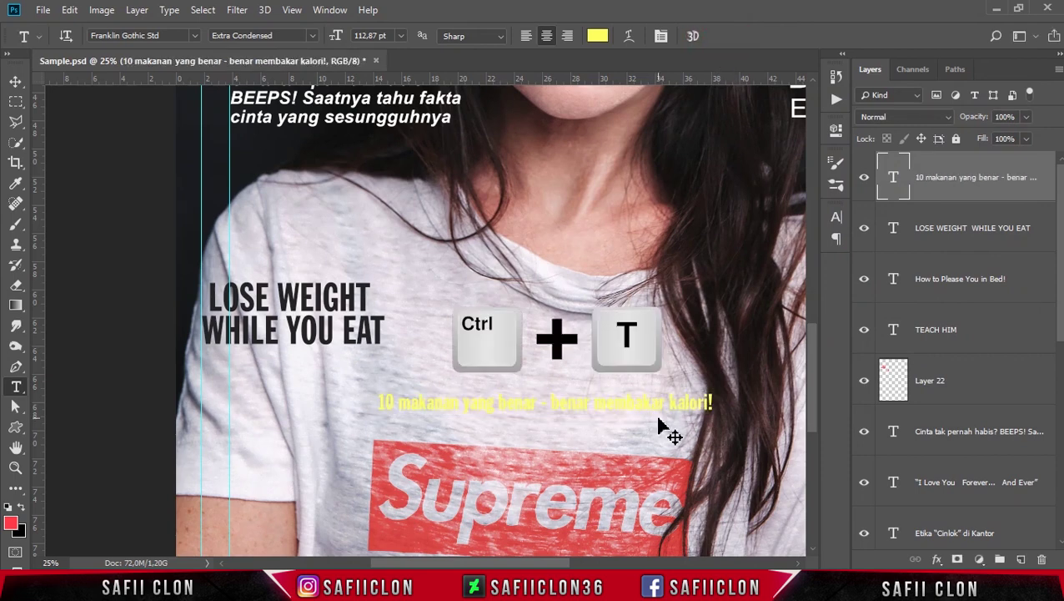
left_click(693, 402)
mouse_move(609, 400)
left_mouse_down()
mouse_move(521, 361)
mouse_move(464, 367)
left_mouse_up()
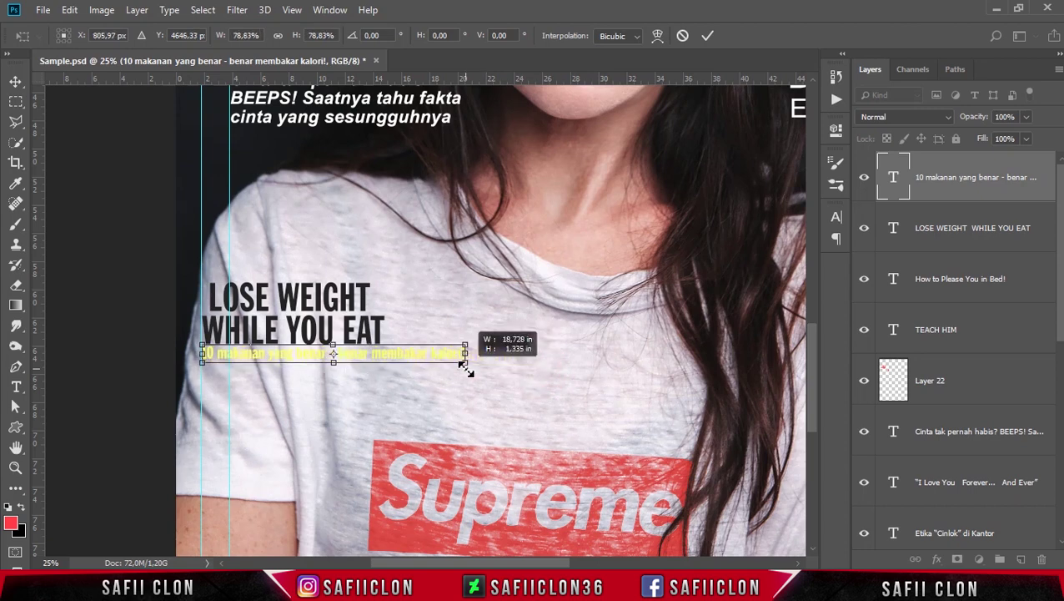
key("Return")
key("t")
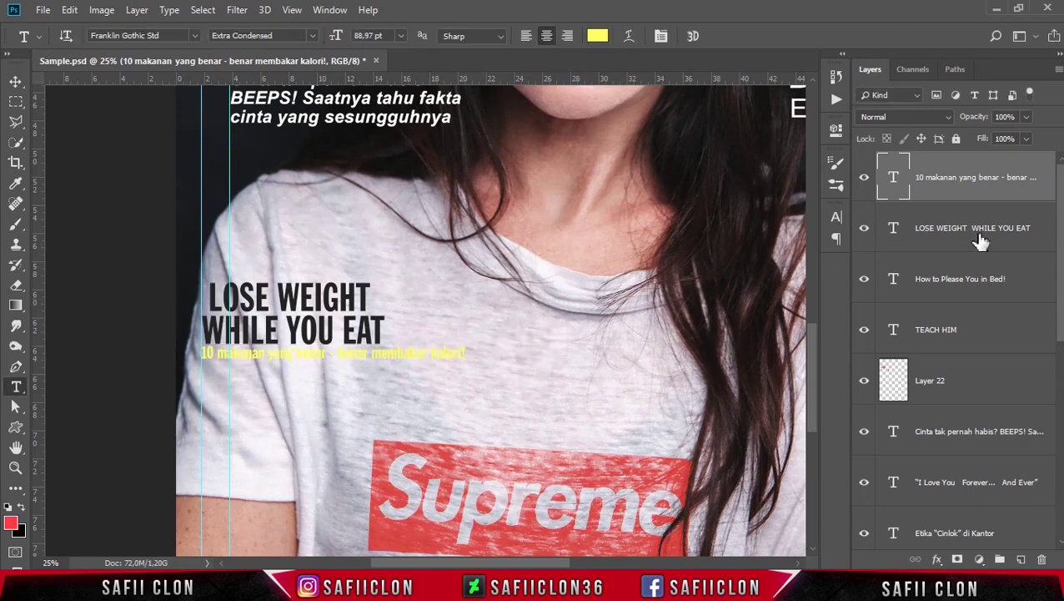
- Enlarge the LOSE WEIGHT WHILE YOU EAT headline to about 148% (299.51 pt)
left_click(981, 241)
key("ctrl+t")
left_click_drag(386, 277, 481, 275)
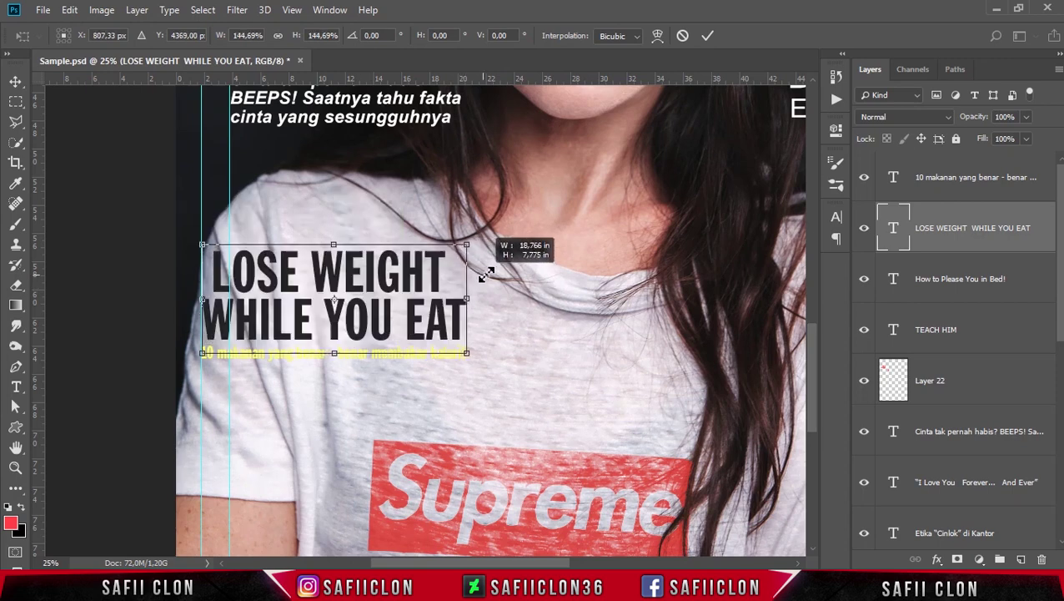
left_click_drag(482, 275, 489, 273)
key("Return")
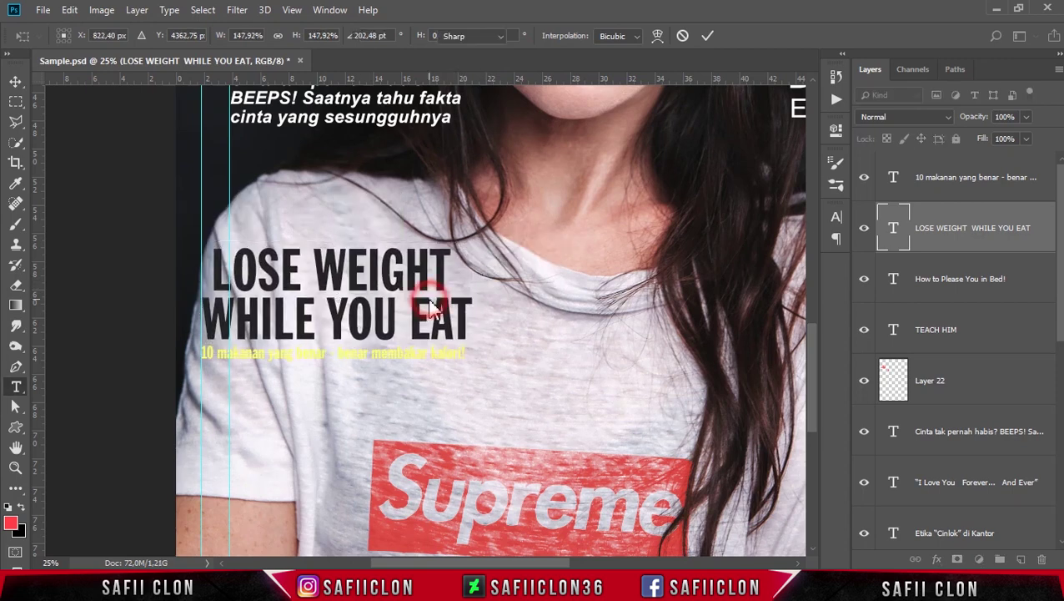
key("t")
left_click(1008, 178)
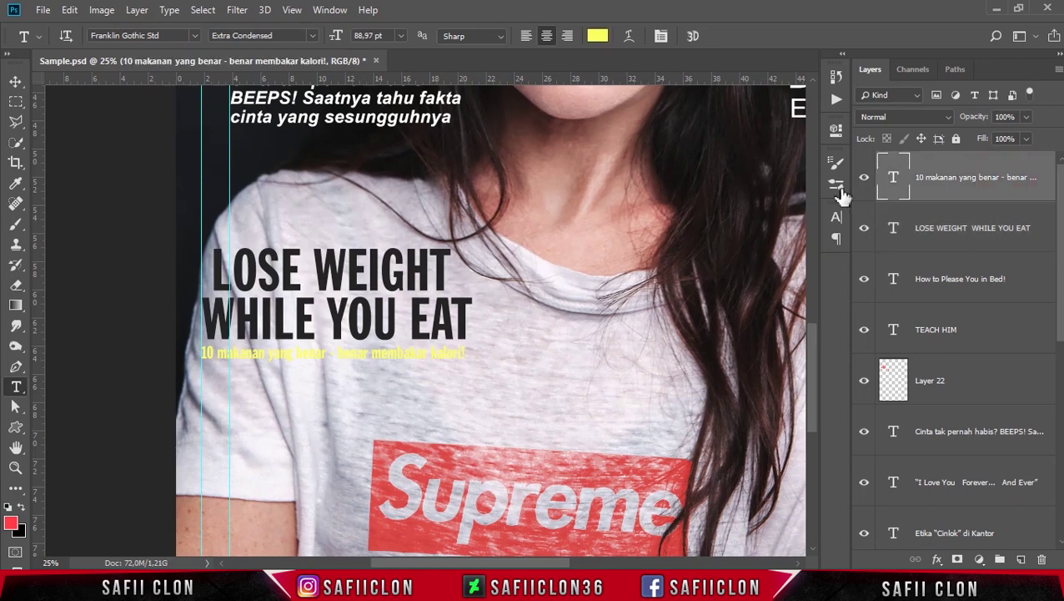
left_click(955, 251)
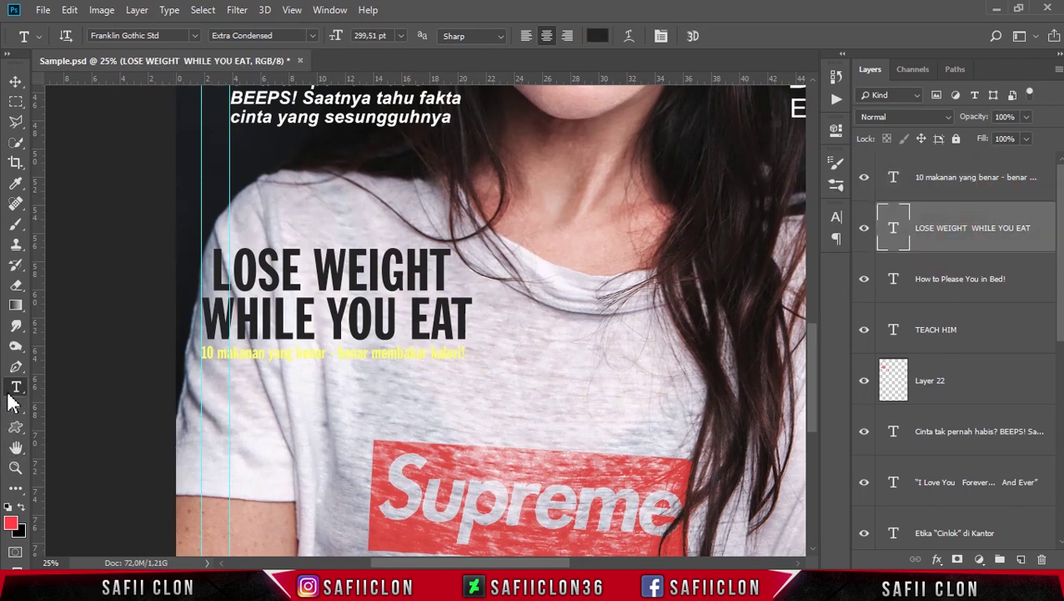
left_click(15, 426)
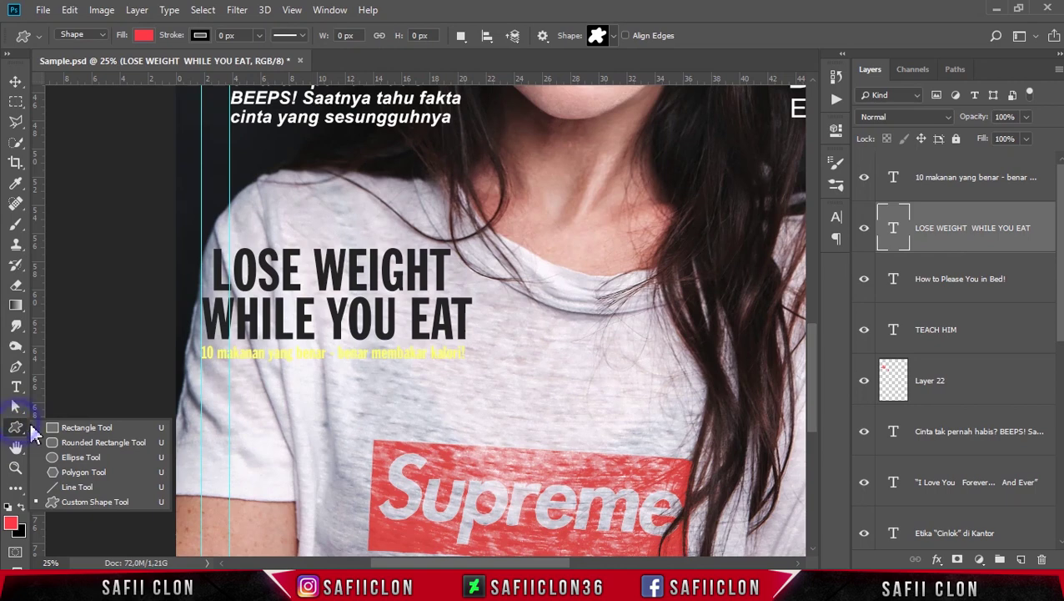
- Draw a rounded rectangle bar over the yellow kalori line
left_click(107, 443)
left_click_drag(201, 342, 471, 364)
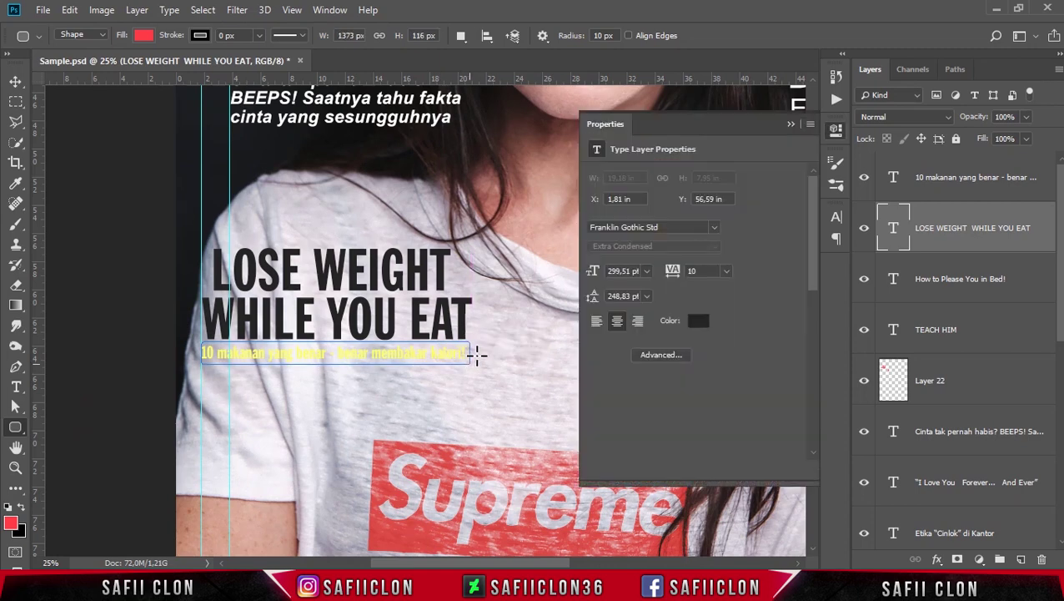
left_click(792, 123)
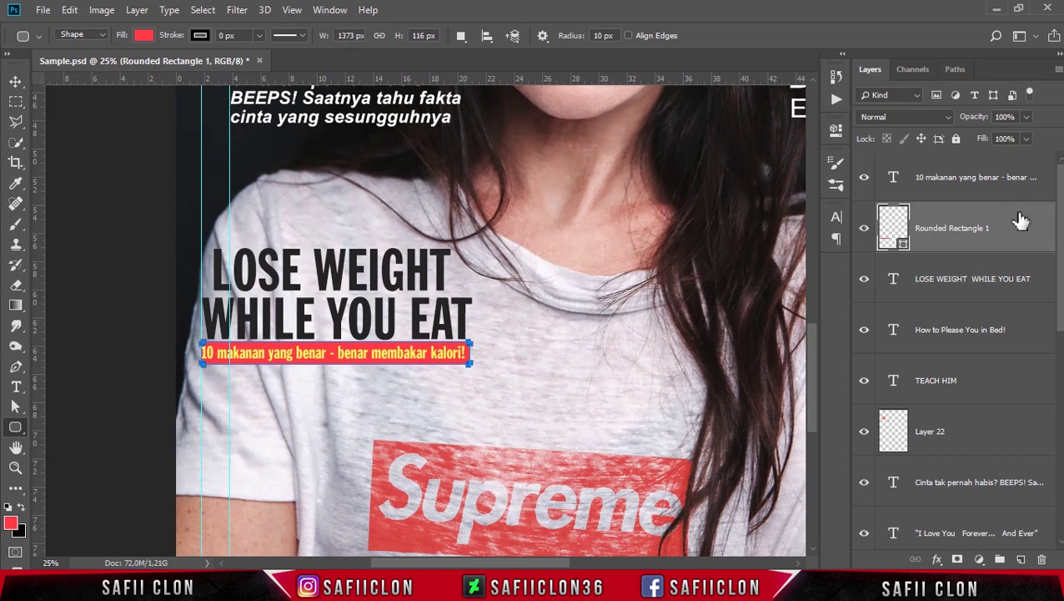
- Fill Rounded Rectangle 1 with pink-red #fe3a47 and reselect the 10 makanan text layer
double_click(894, 227)
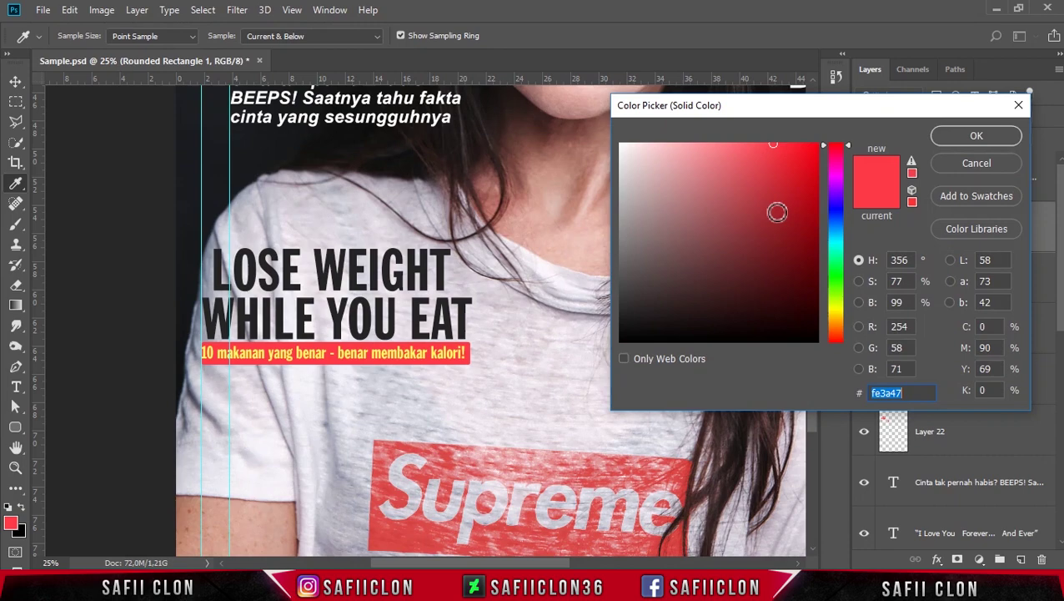
key("ctrl+minus")
key("ctrl+minus")
key("ctrl+minus")
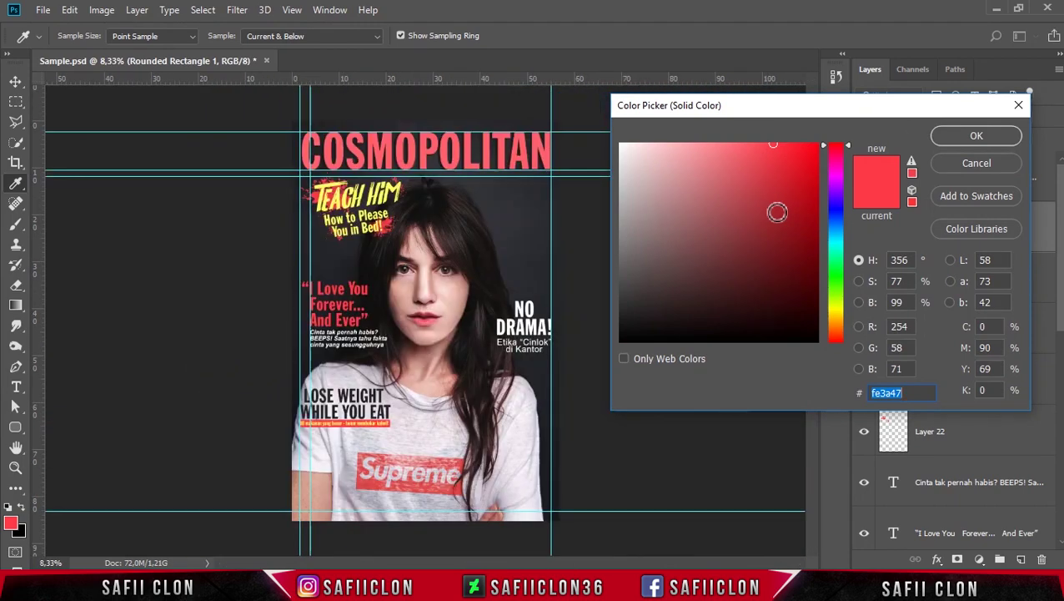
left_click(975, 138)
left_click(1003, 180)
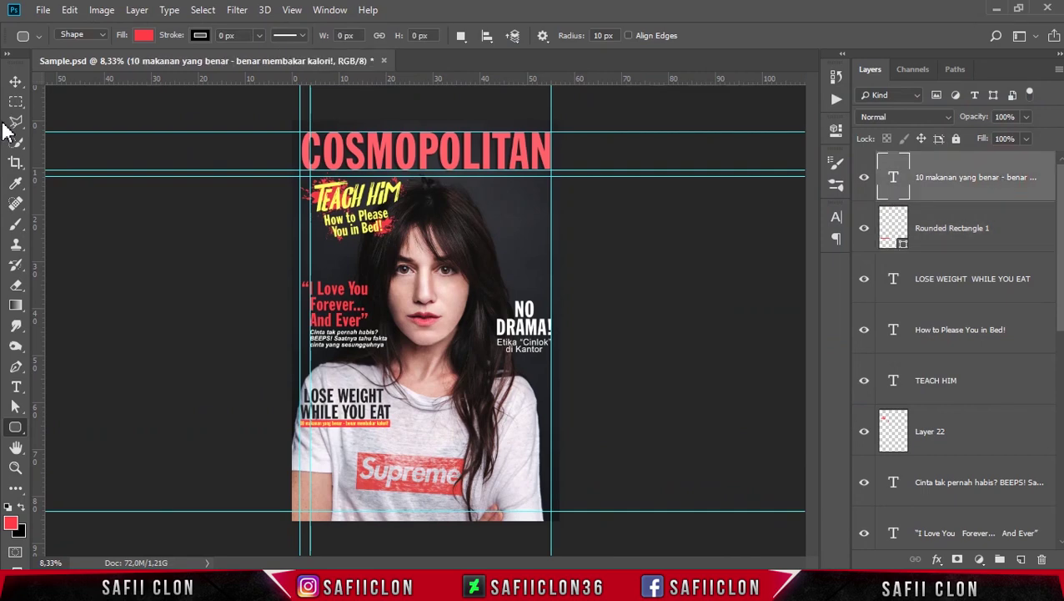
left_click(15, 81)
key("ctrl+plus")
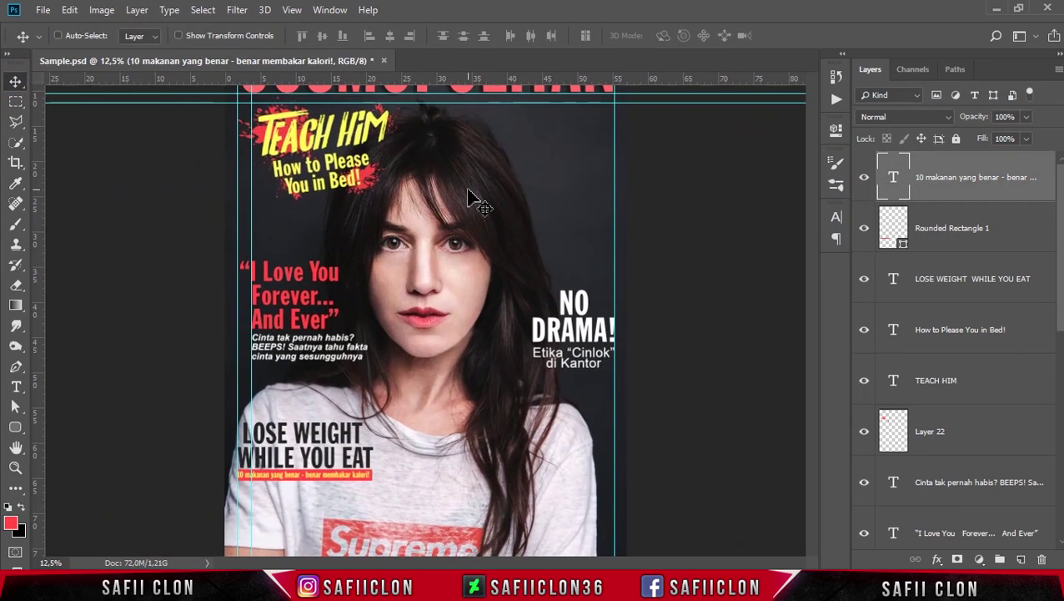
- Zoom in and nudge the calorie subline slightly to the right
key("ctrl+plus")
key("ctrl+plus")
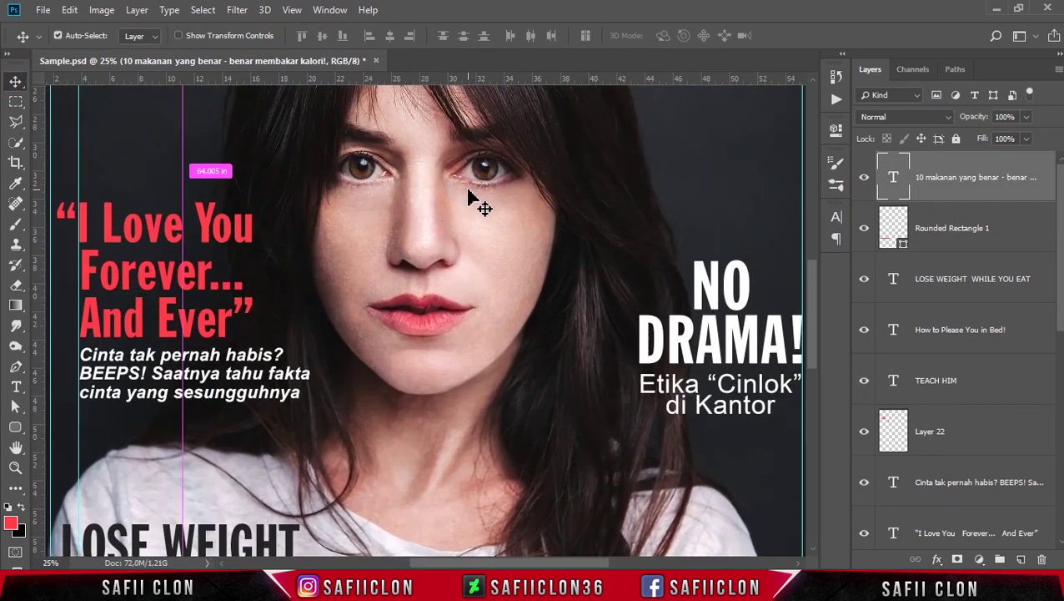
left_click_drag(809, 320, 815, 397)
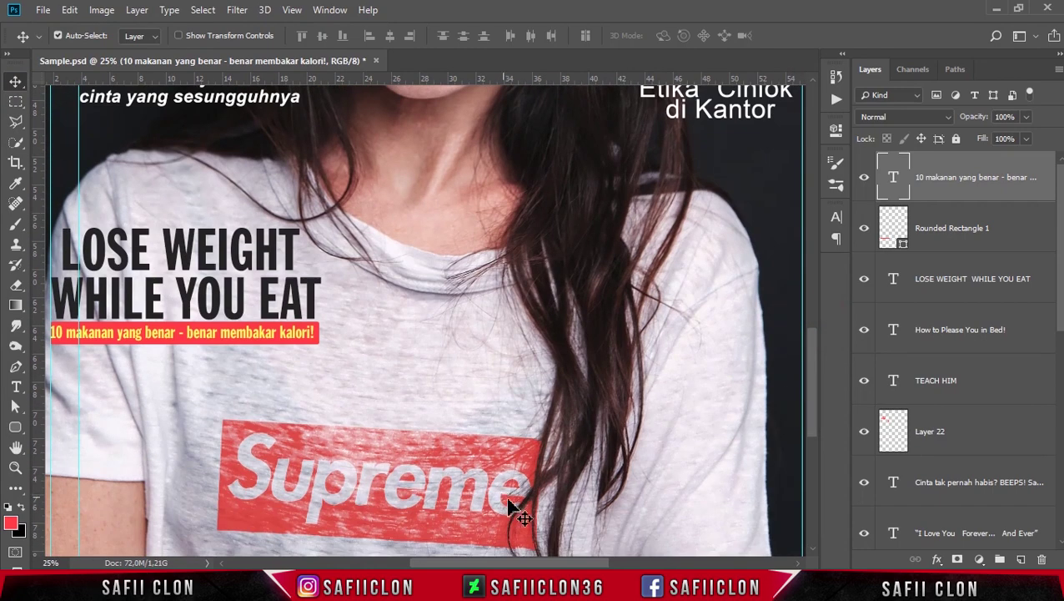
left_click_drag(528, 563, 469, 563)
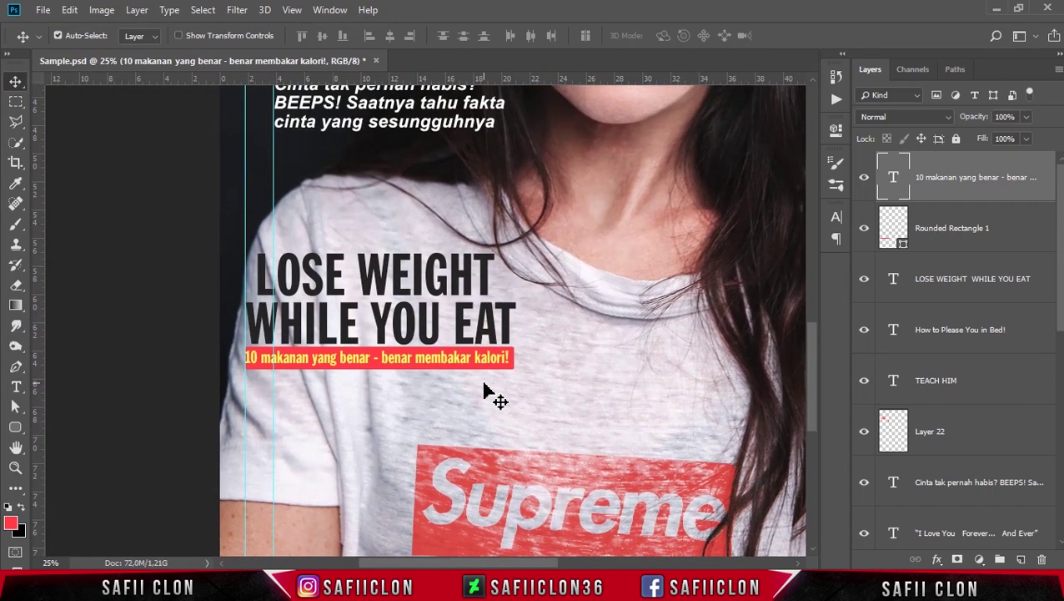
key("ctrl+plus")
key("ctrl+plus")
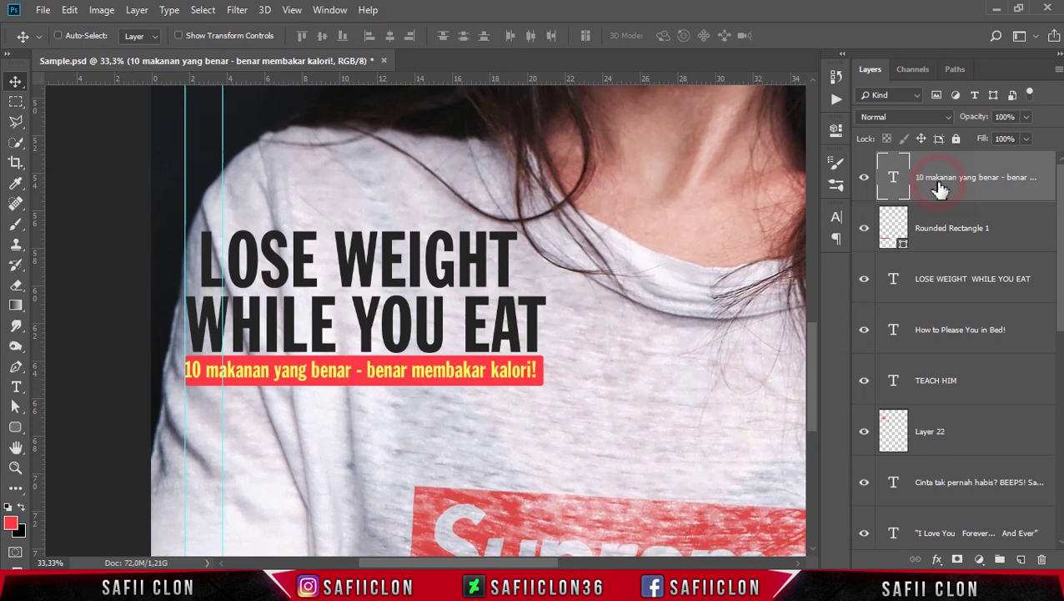
key("Right")
key("Right")
key("Right")
key("Right")
key("Right")
key("Right")
key("Right")
key("Right")
key("Right")
key("Right")
key("Right")
key("Right")
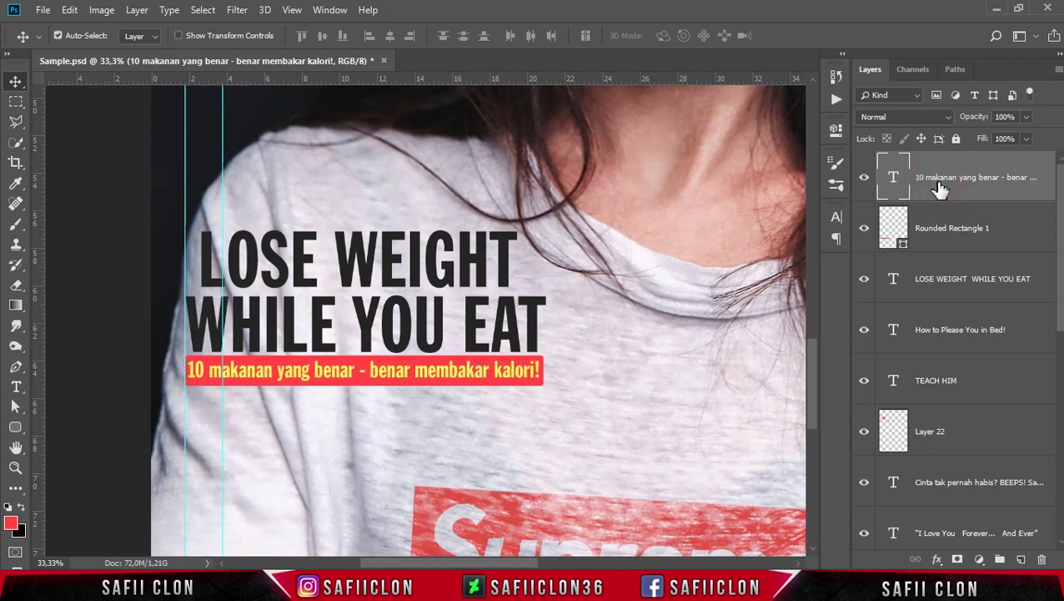
- Widen the Rounded Rectangle 1 red bar to about 103% on both sides
left_click(1006, 224)
key("ctrl+t")
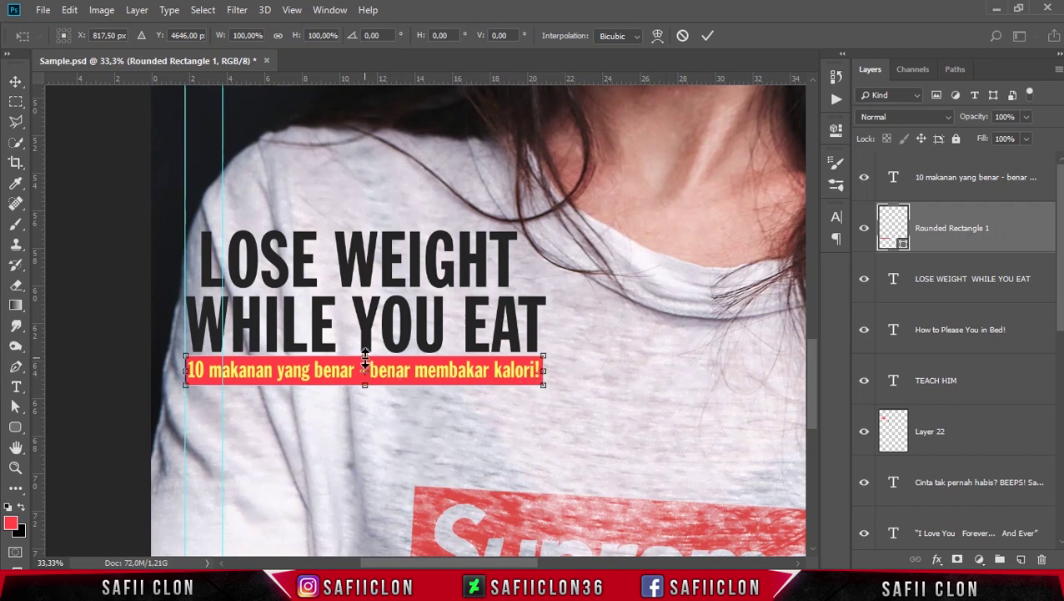
left_click_drag(365, 359, 367, 361)
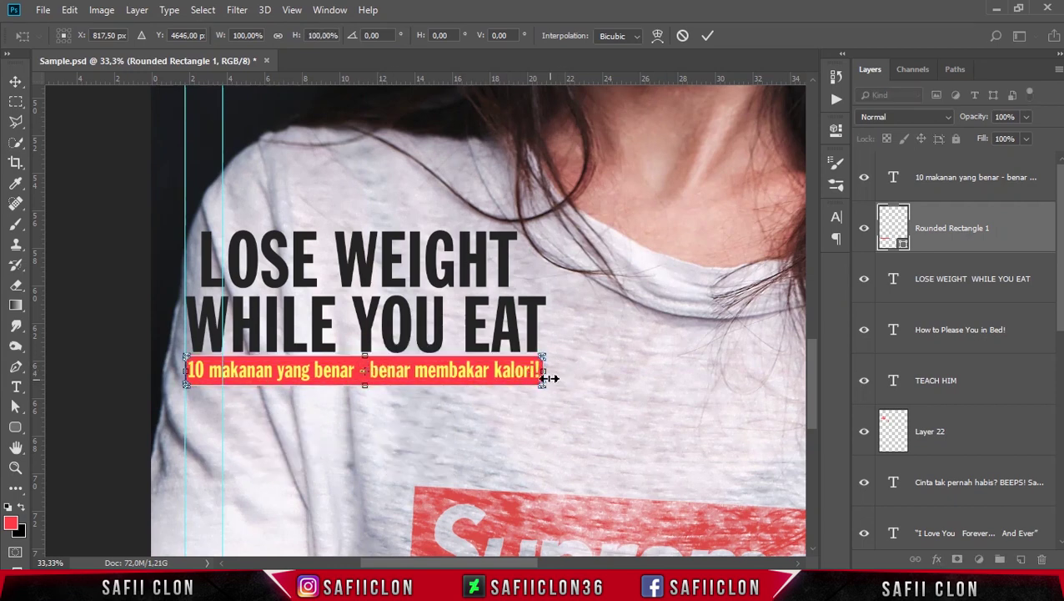
left_click_drag(548, 372, 553, 374)
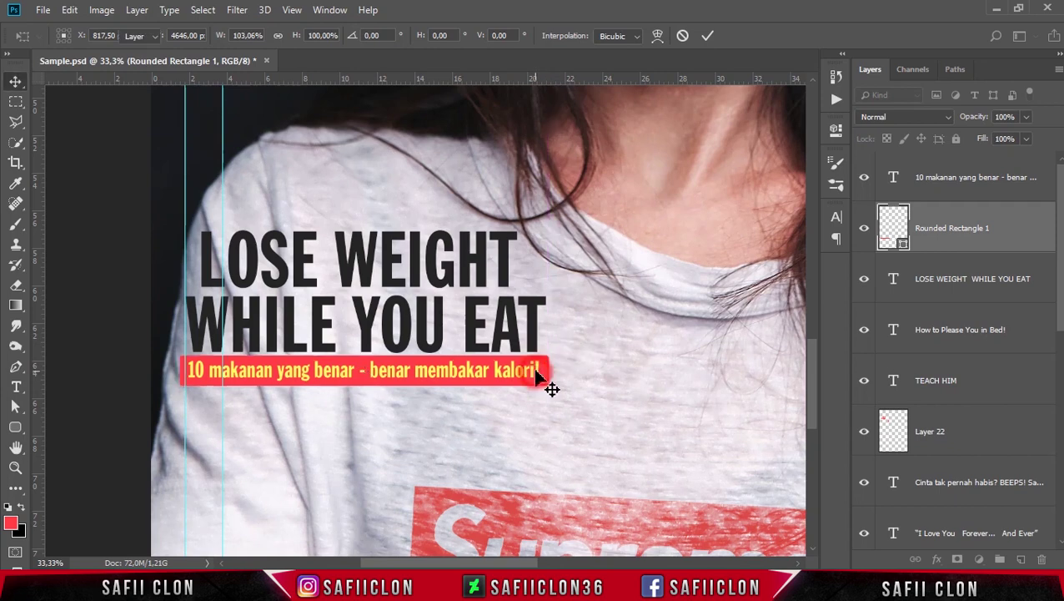
key("Return")
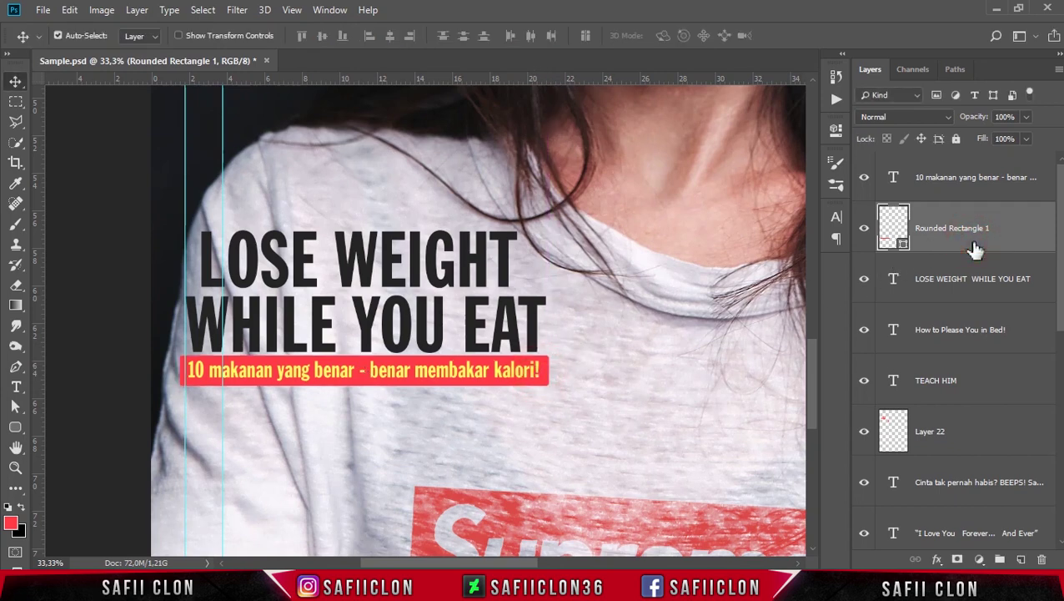
key("ctrl+minus")
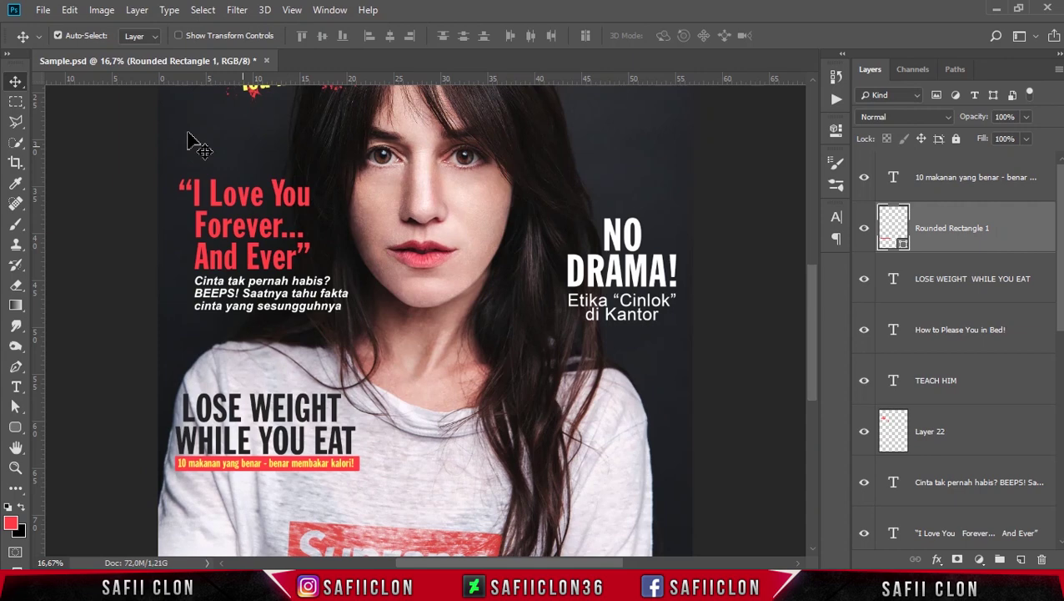
key("ctrl+minus")
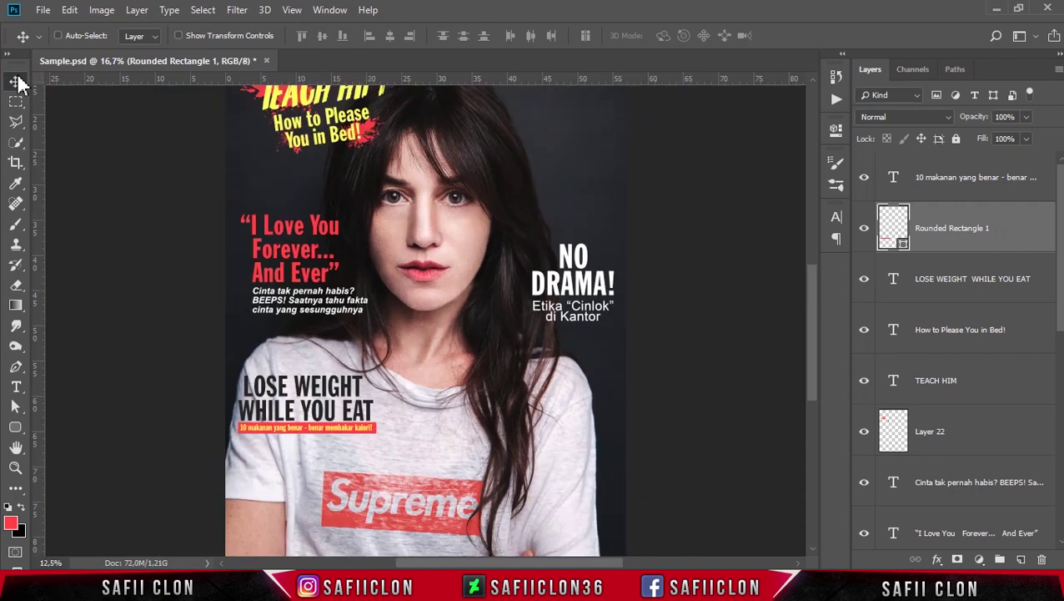
key("ctrl+minus")
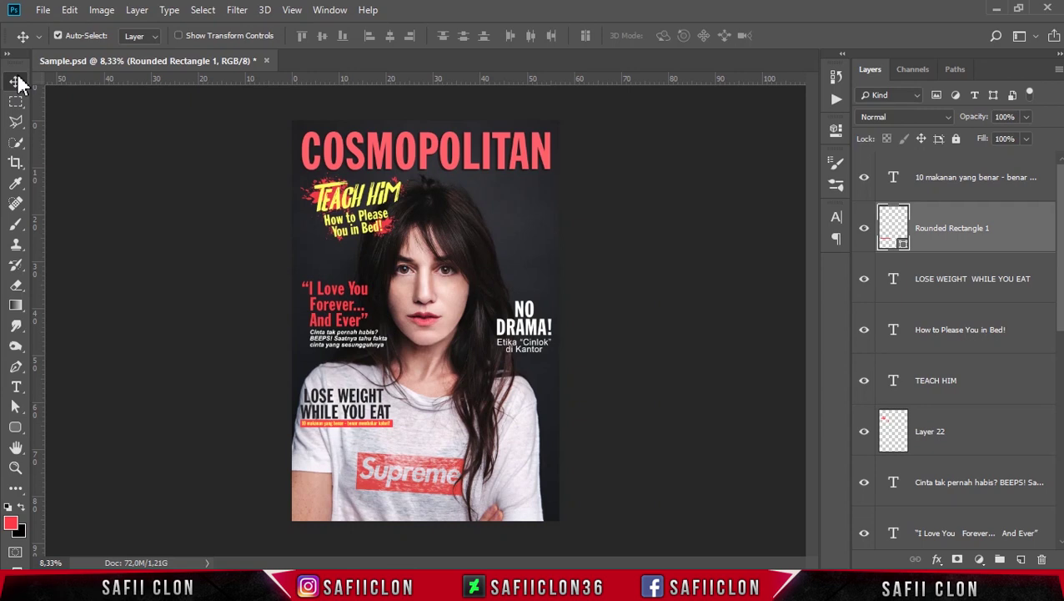
left_click(1022, 227)
- Draw a red Ellipse 1 circle beside the portrait's head, moved up and right
left_click_drag(15, 426, 96, 460)
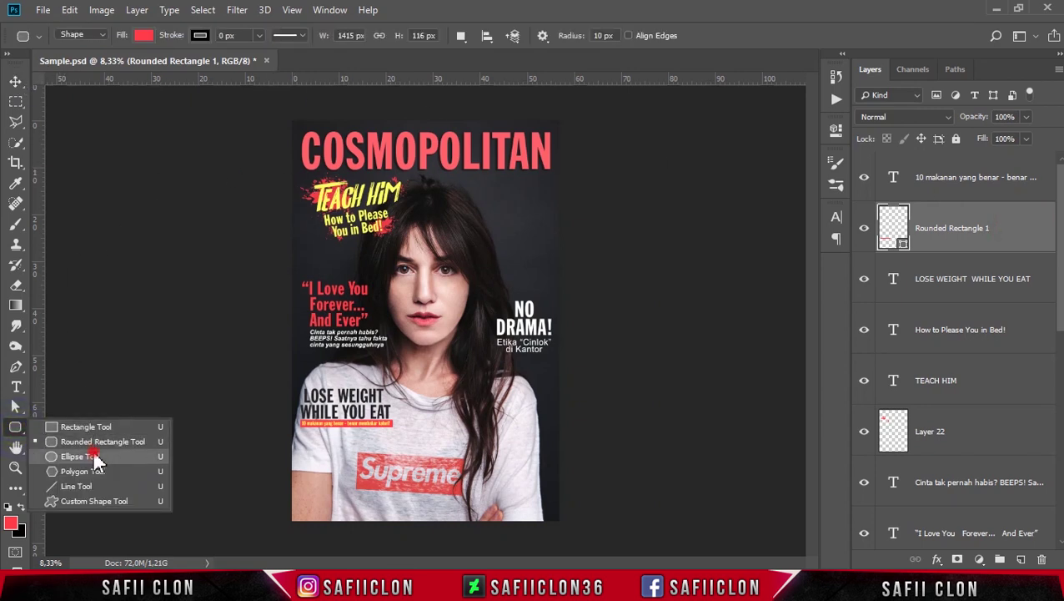
left_click(96, 460)
left_click_drag(448, 197, 549, 297)
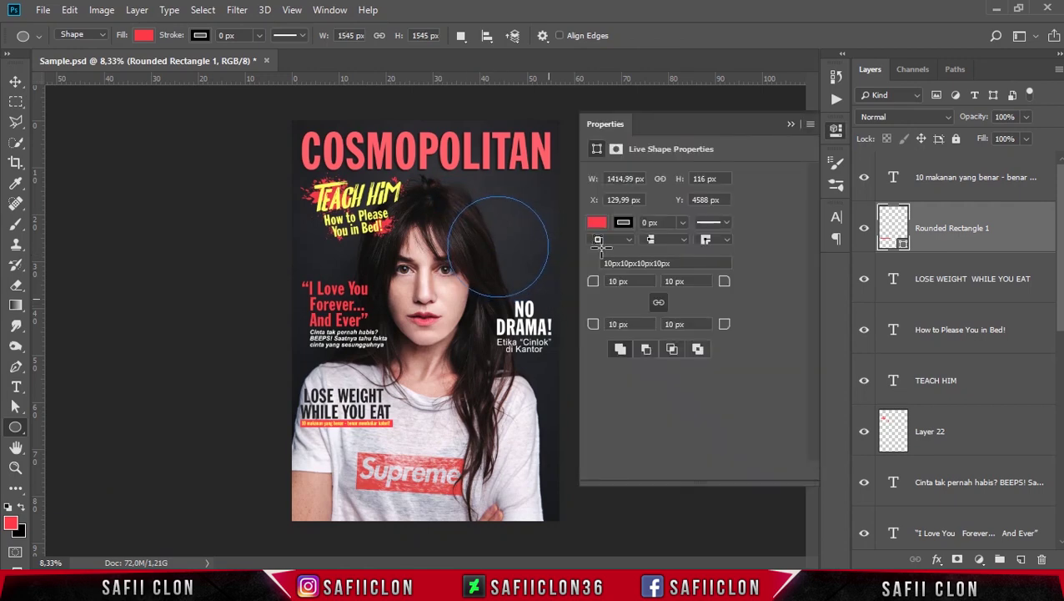
key("ctrl+plus")
key("ctrl+plus")
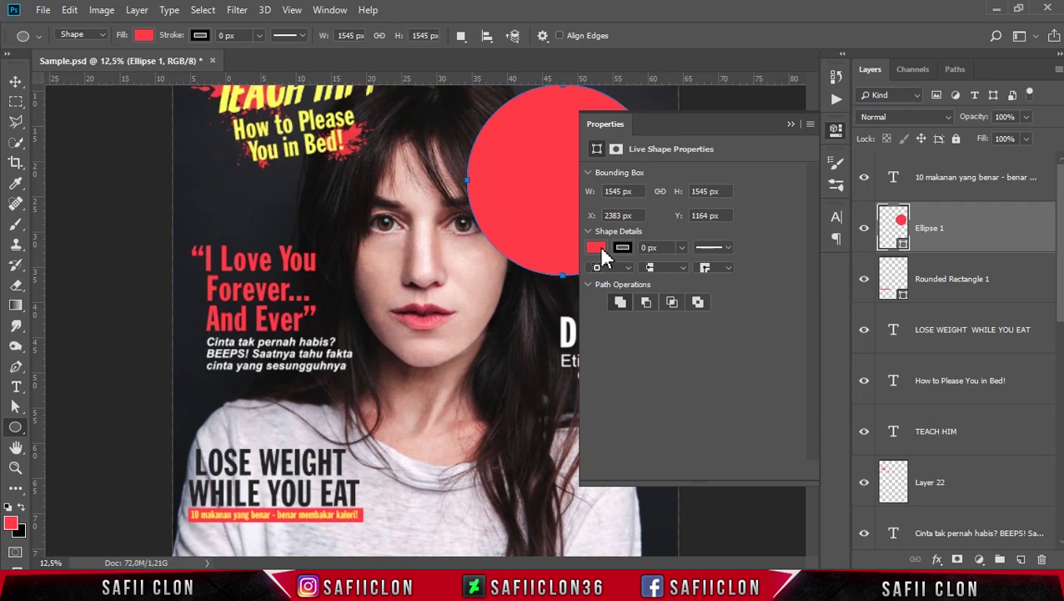
left_click_drag(461, 562, 501, 560)
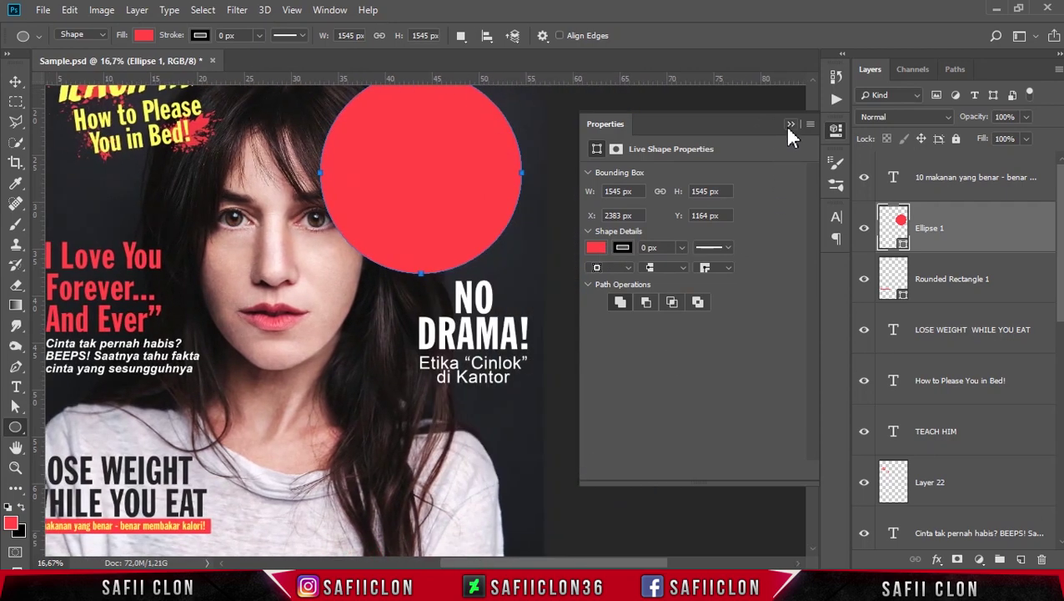
left_click(789, 123)
left_click_drag(816, 266, 815, 219)
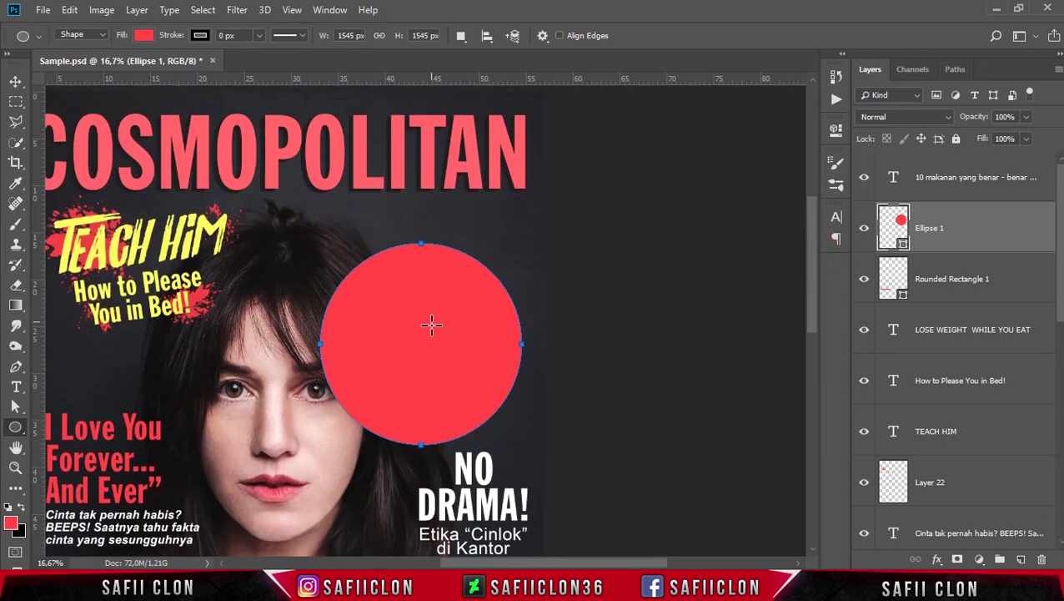
left_click_drag(432, 337, 455, 306)
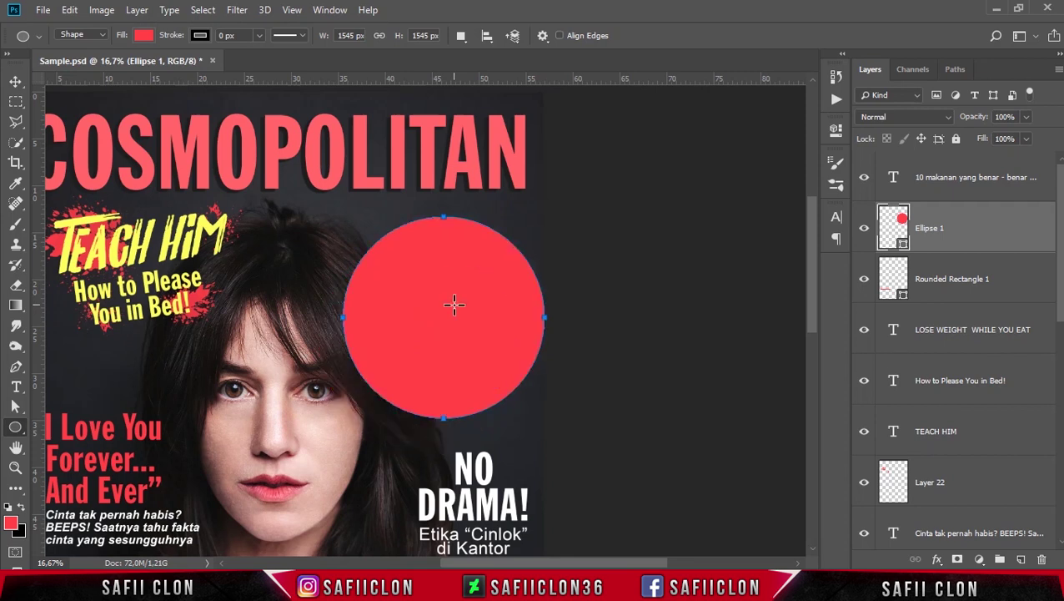
- Hide the Ellipse 1 circle and start a new text box above the face
left_click(864, 227)
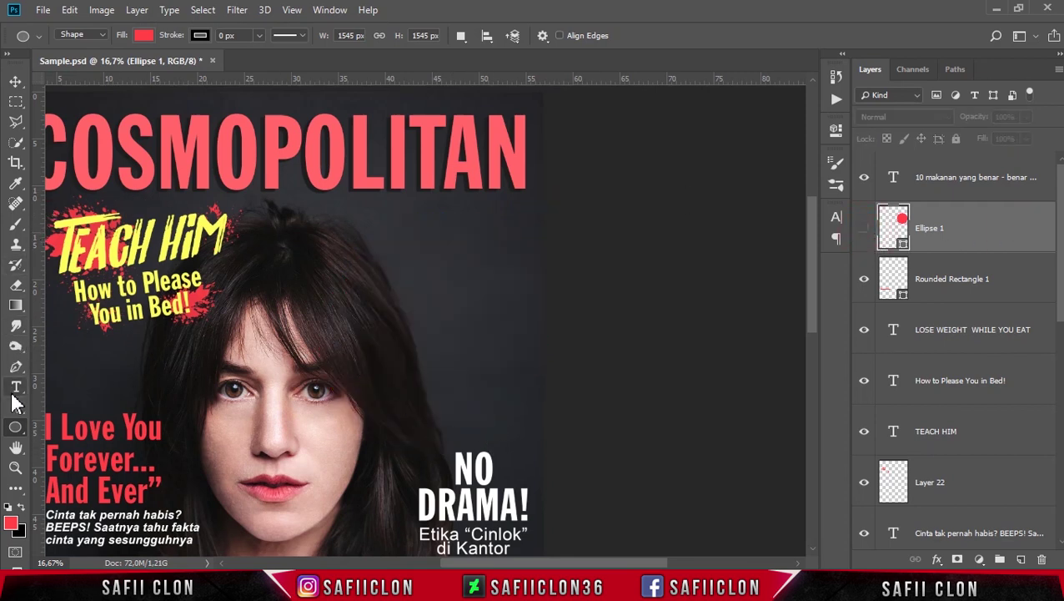
left_click(14, 389)
left_click(387, 267)
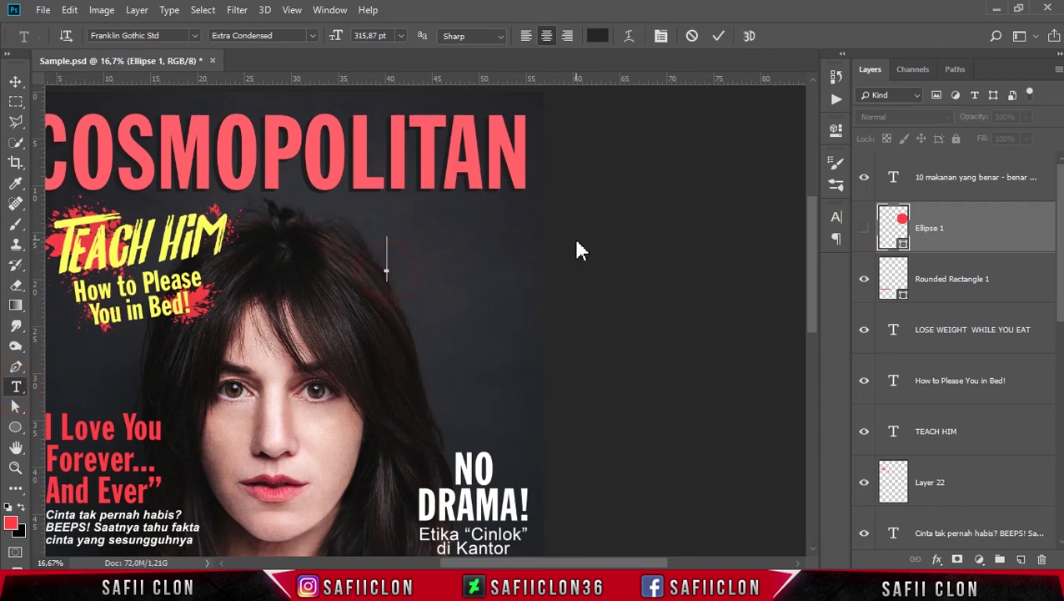
- Type the two-line headline 'TOP' / 'SECRET!' and select it
type("TOP")
key("Return")
type("SECRET!")
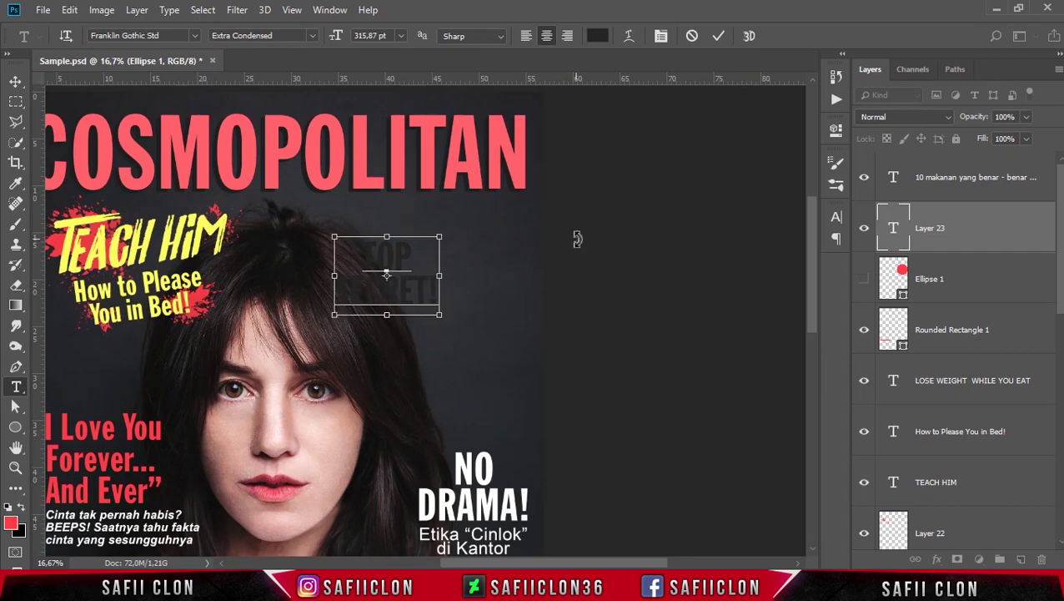
key("ctrl+a")
- Colour the TOP SECRET! text pink-red #fe3a47 sampled from I Love You and commit it
left_click(597, 36)
mouse_move(724, 213)
left_mouse_down()
mouse_move(606, 132)
mouse_move(822, 135)
left_mouse_up()
left_click(951, 136)
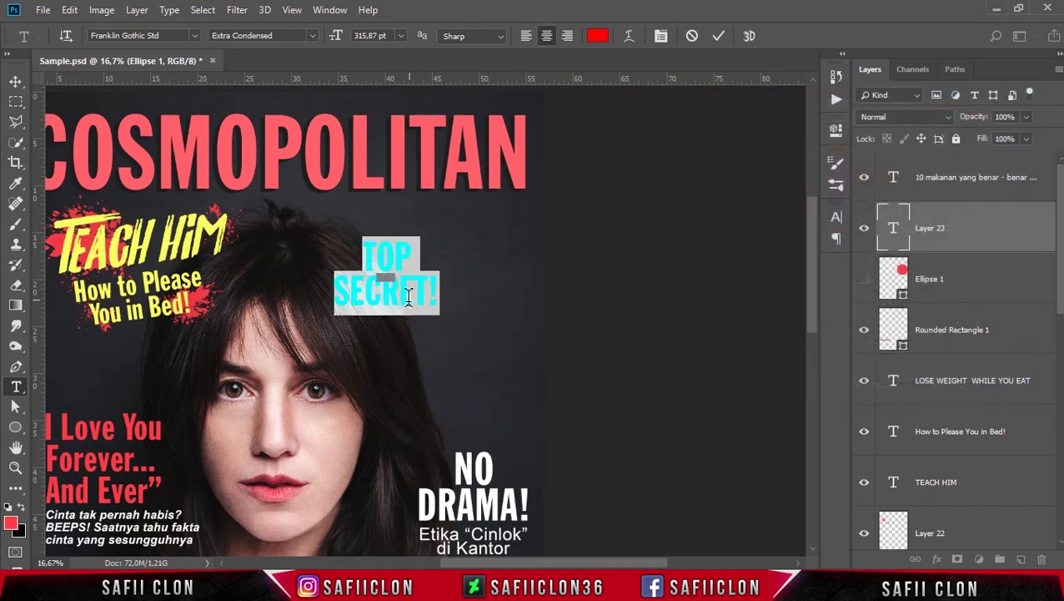
left_click(597, 35)
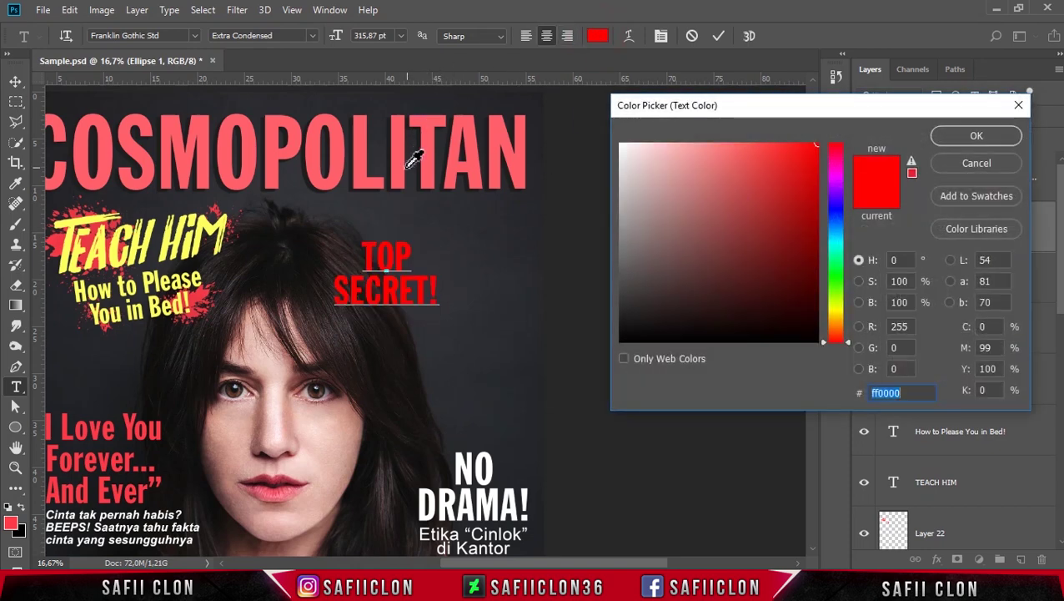
left_click(70, 433)
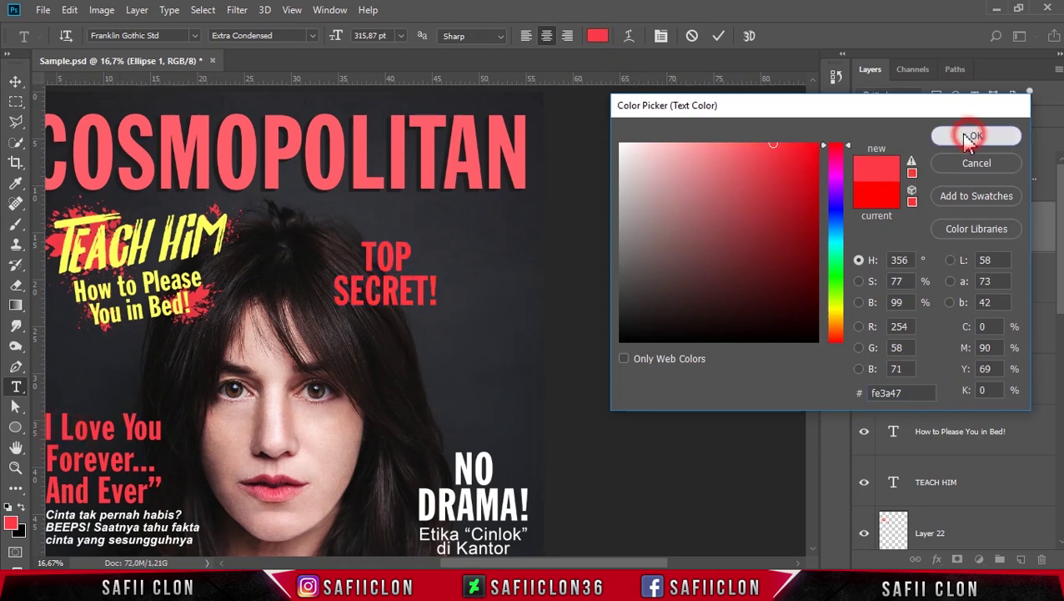
left_click(976, 135)
left_click(15, 81)
key("ctrl+t")
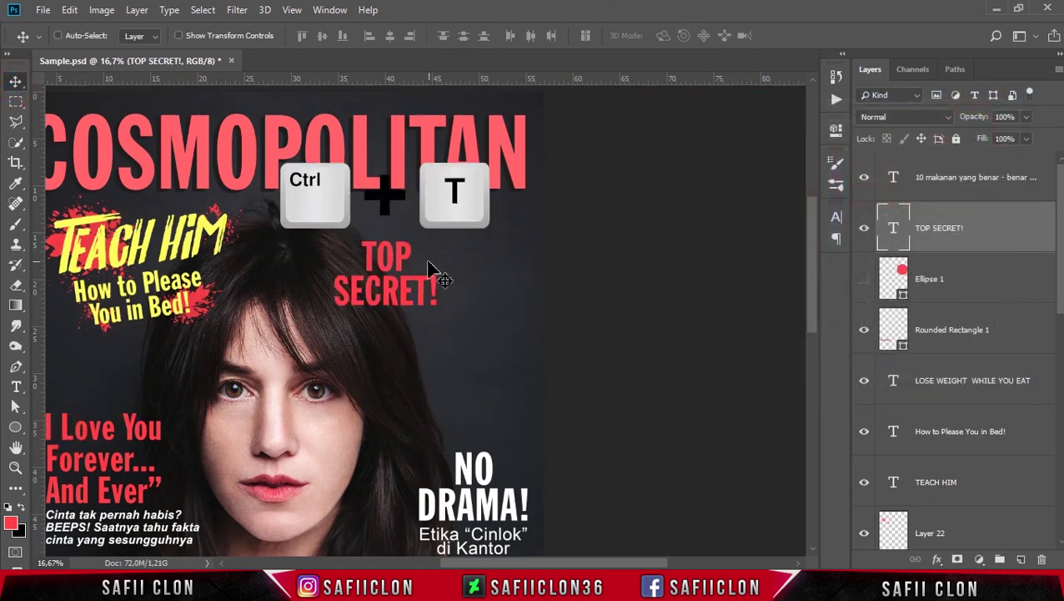
- Shrink TOP SECRET! slightly and make the Ellipse 1 circle visible again
mouse_move(434, 308)
left_mouse_down()
mouse_move(413, 296)
mouse_move(430, 307)
mouse_move(477, 282)
mouse_move(503, 291)
mouse_move(474, 305)
left_mouse_up()
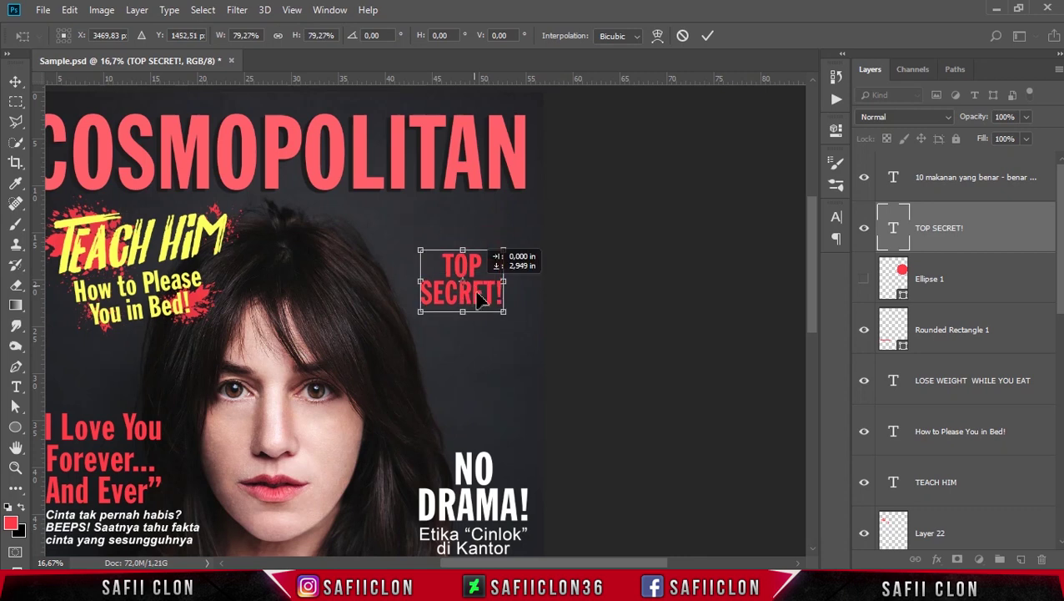
key("Return")
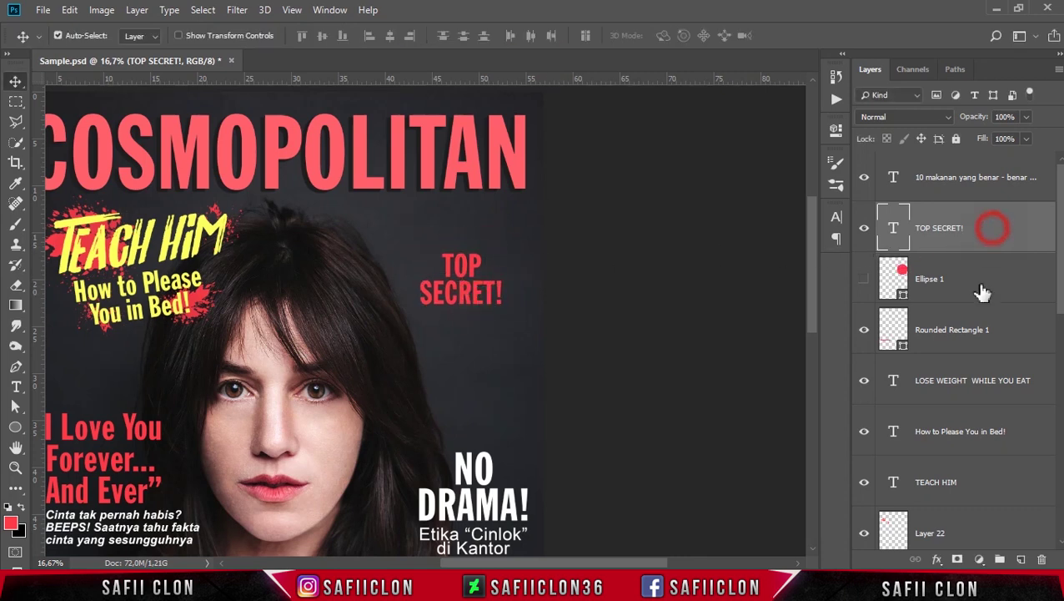
left_click(977, 280)
left_click(864, 279)
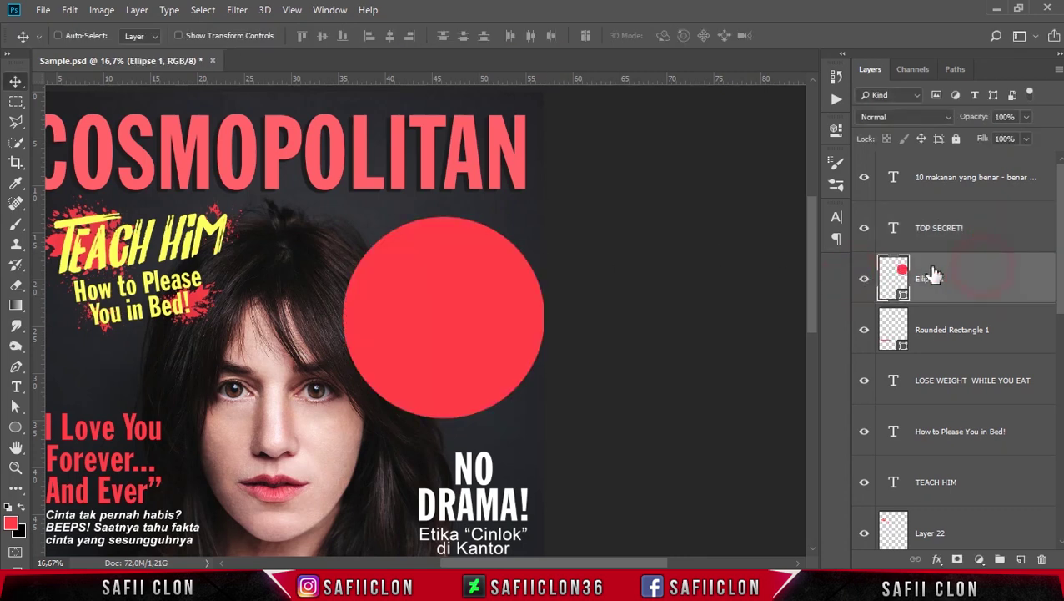
- Scale the circle to 72%, tilt it about -6.5°, and place it under TOP SECRET!
key("ctrl+t")
left_click_drag(344, 219, 399, 273)
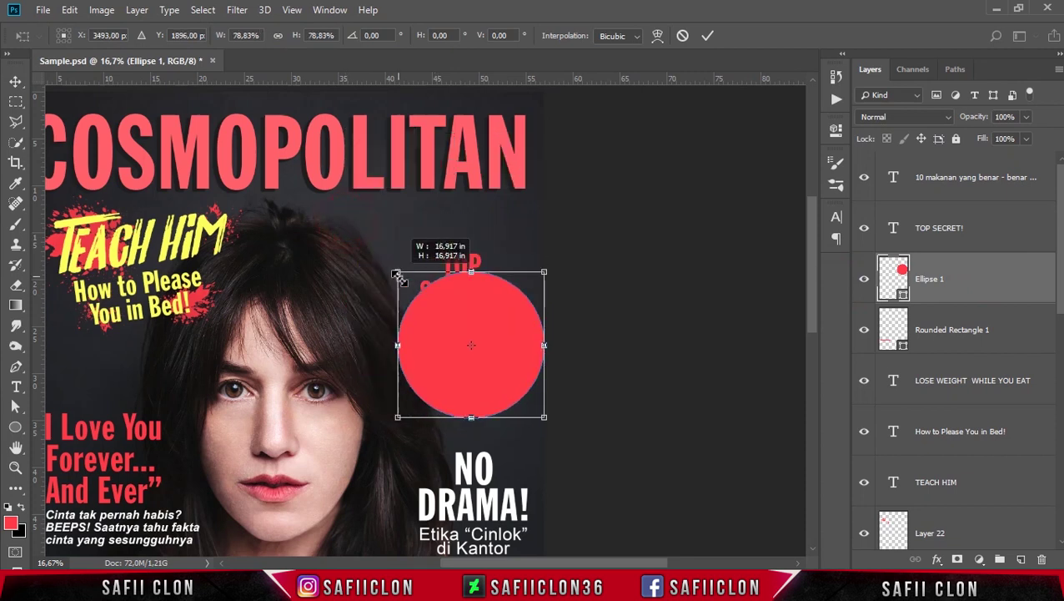
left_click_drag(509, 316, 499, 333)
left_click_drag(567, 449, 584, 430)
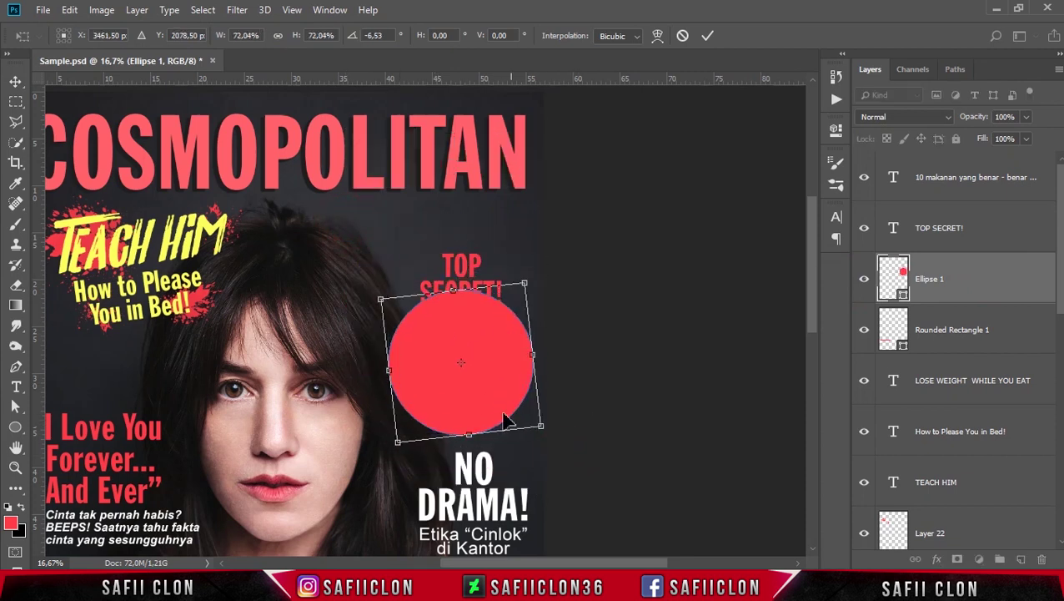
left_click_drag(486, 372, 501, 377)
key("Return")
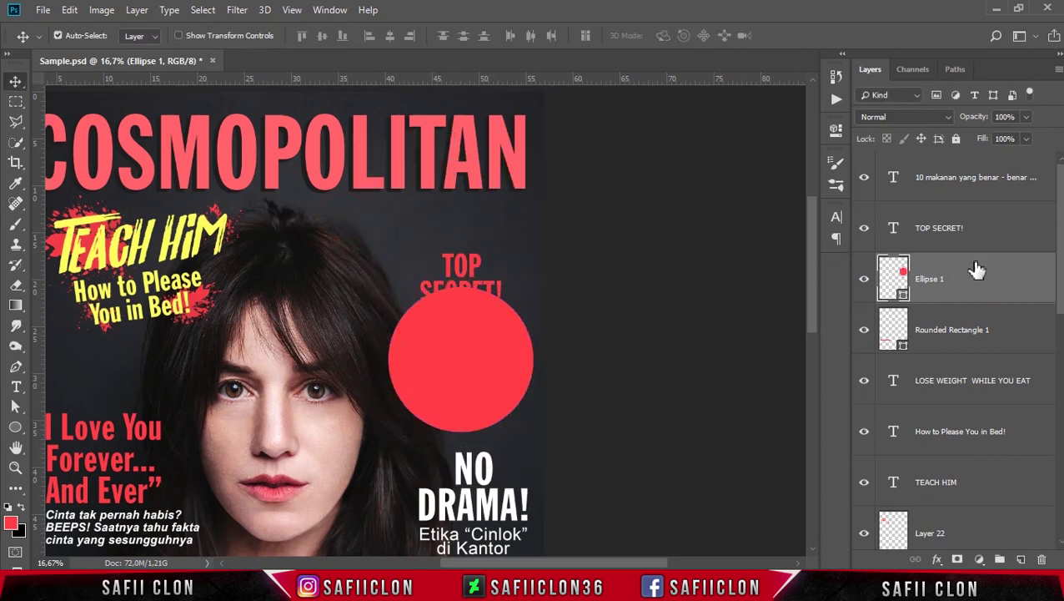
- Fill Ellipse 1 with yellow #fdff60 sampled from the TEACH HIM headline
double_click(904, 295)
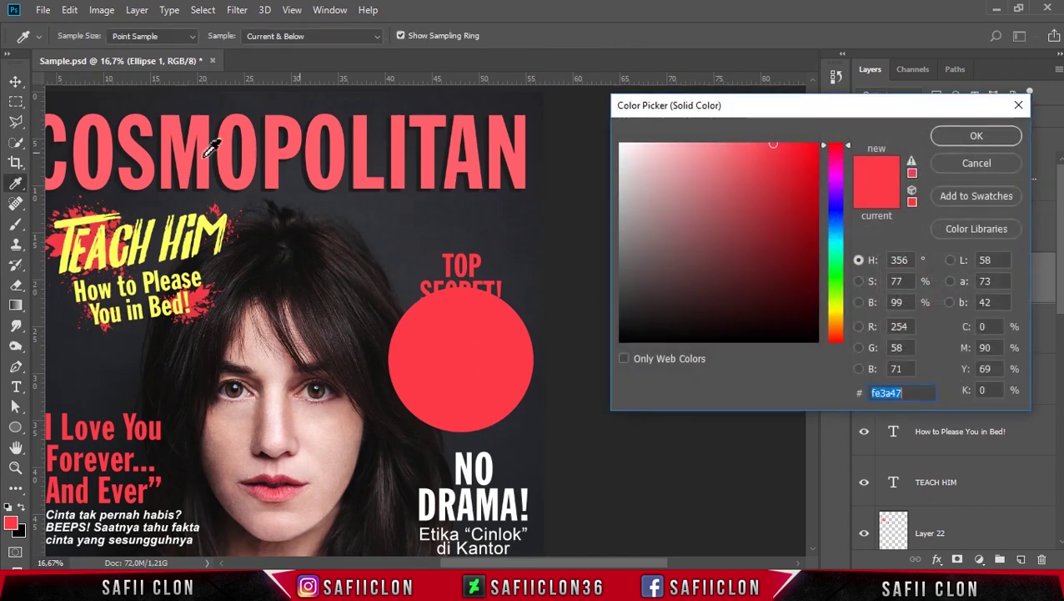
left_click(73, 236)
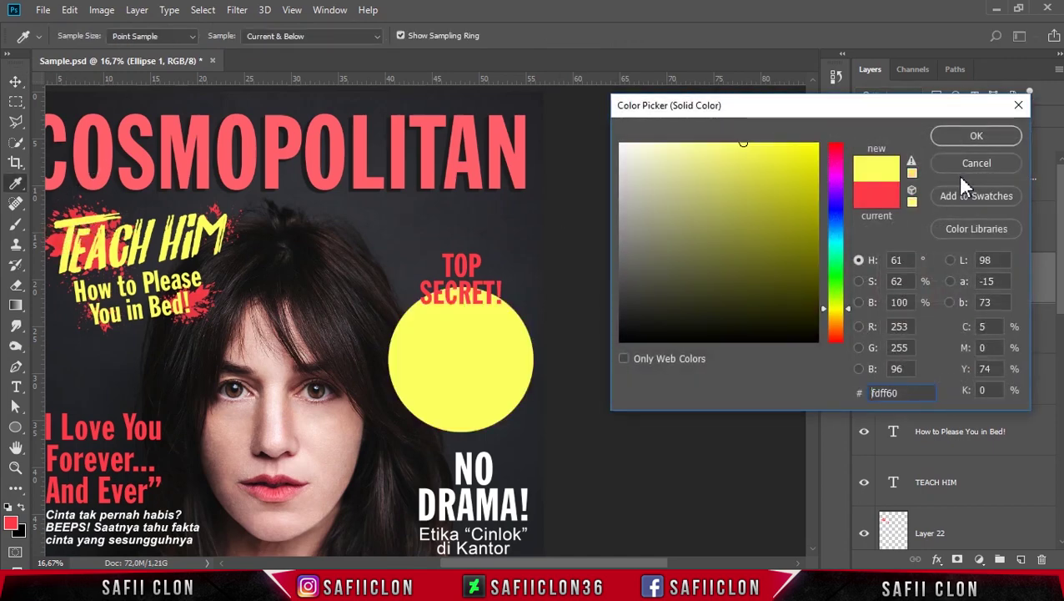
left_click(969, 140)
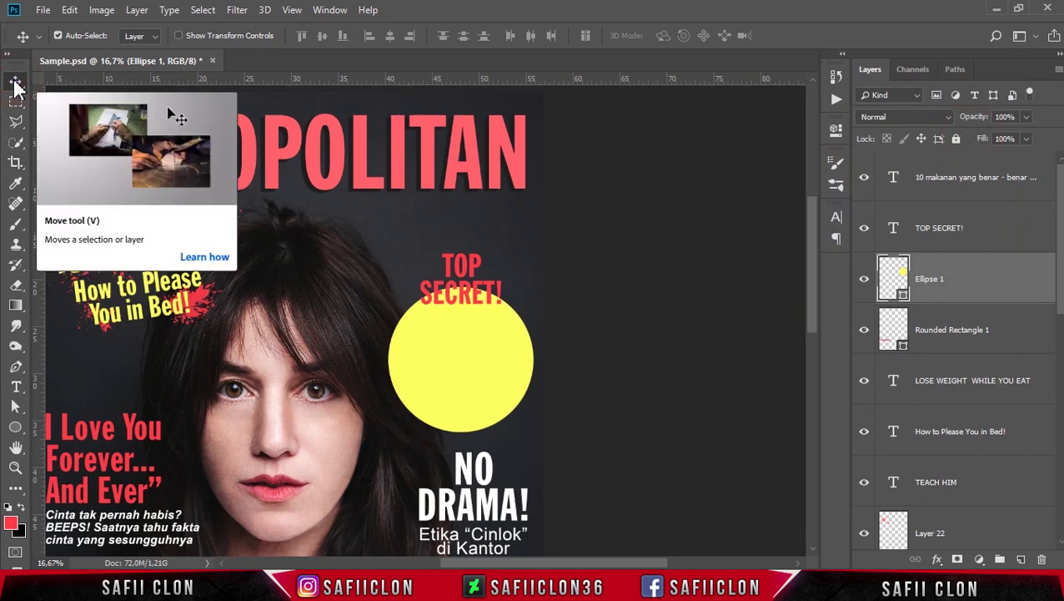
left_click(16, 386)
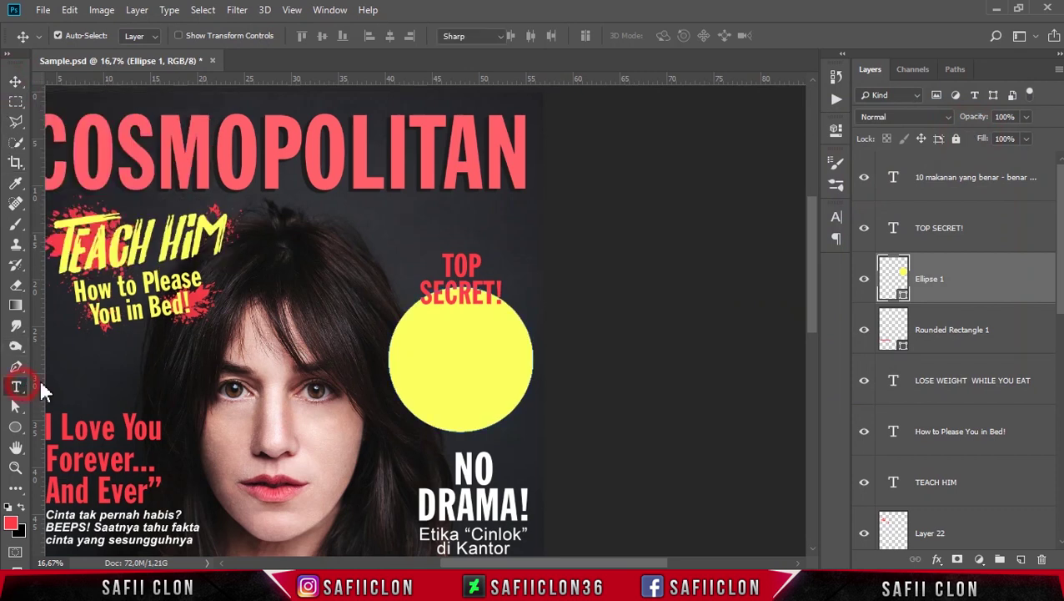
- Type the four-line headline 'The 4 sexiest beauty looks of all time!'
left_click(215, 357)
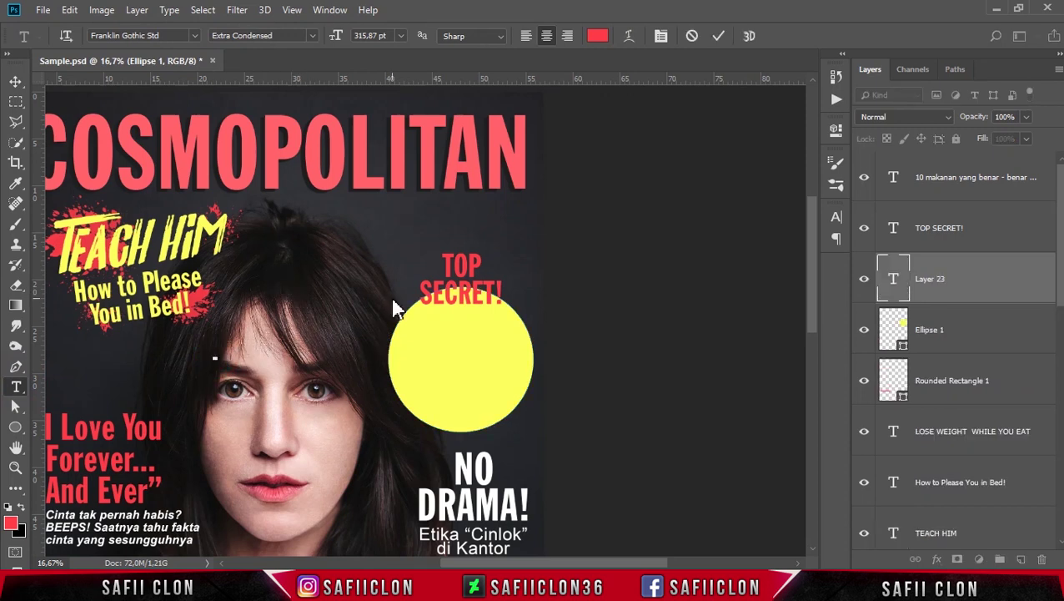
type("The 4 sexiest")
key("Return")
type("beat")
key("BackSpace")
type("uty looks")
key("Return")
type("of all")
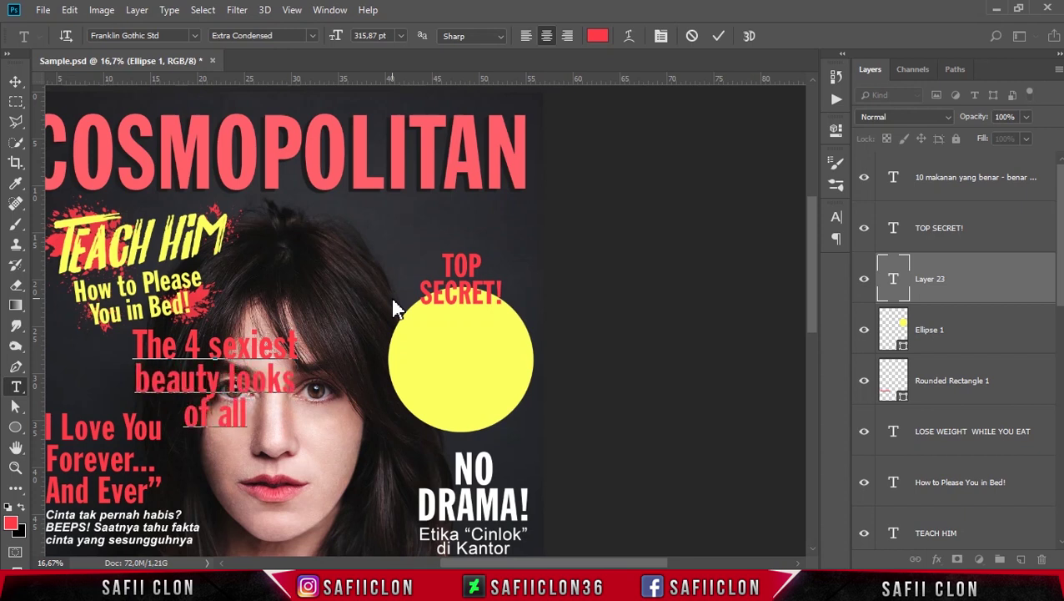
key("Return")
type("time!")
key("ctrl+a")
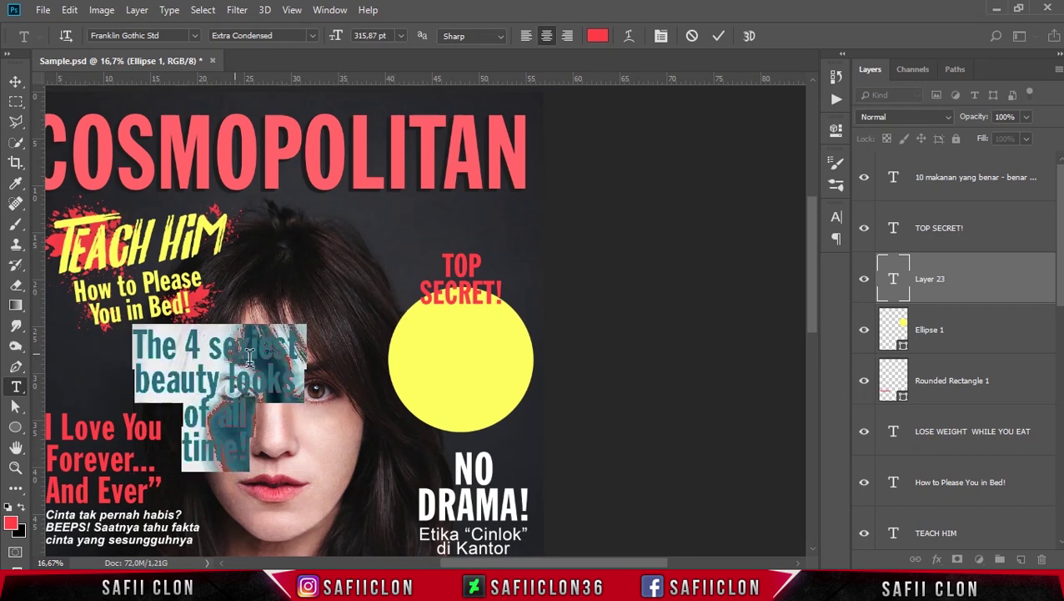
- Scale the new headline and position it inside the yellow circle
left_click(724, 38)
key("ctrl+t")
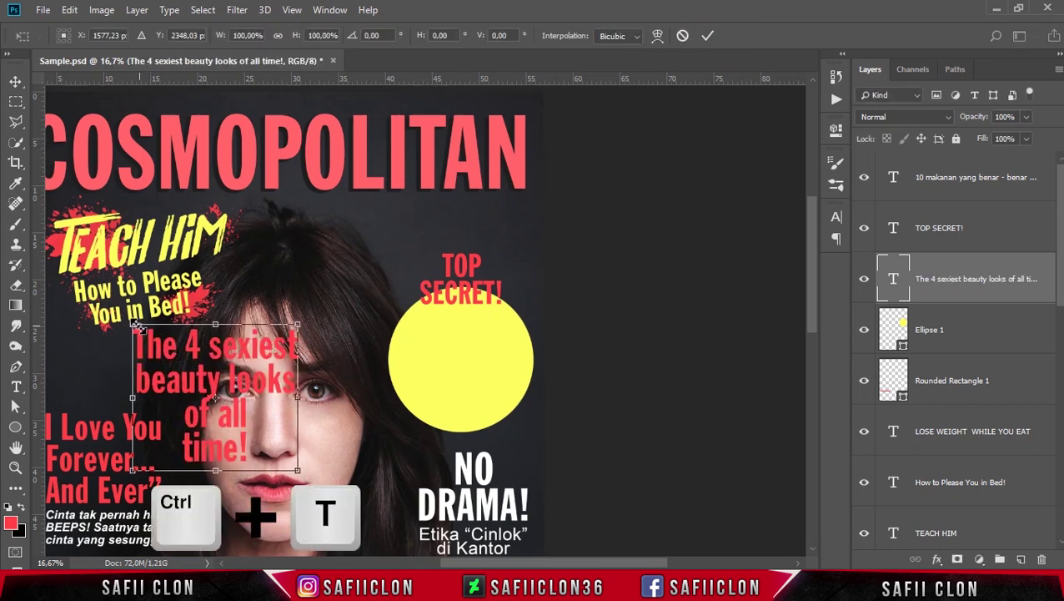
mouse_move(136, 327)
left_mouse_down()
mouse_move(175, 362)
mouse_move(449, 350)
left_mouse_up()
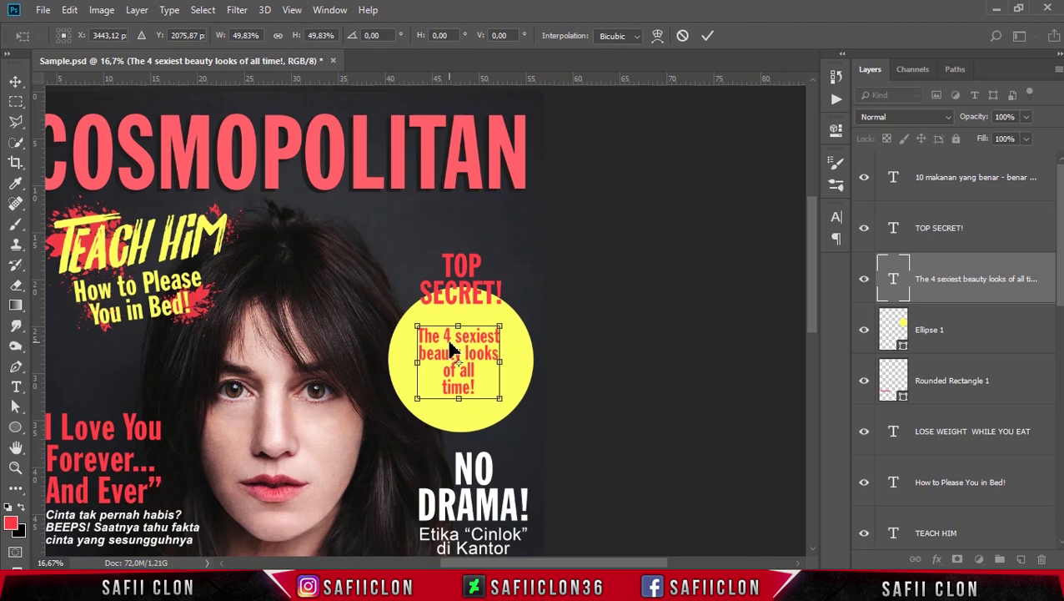
left_click_drag(486, 357, 485, 363)
key("Return")
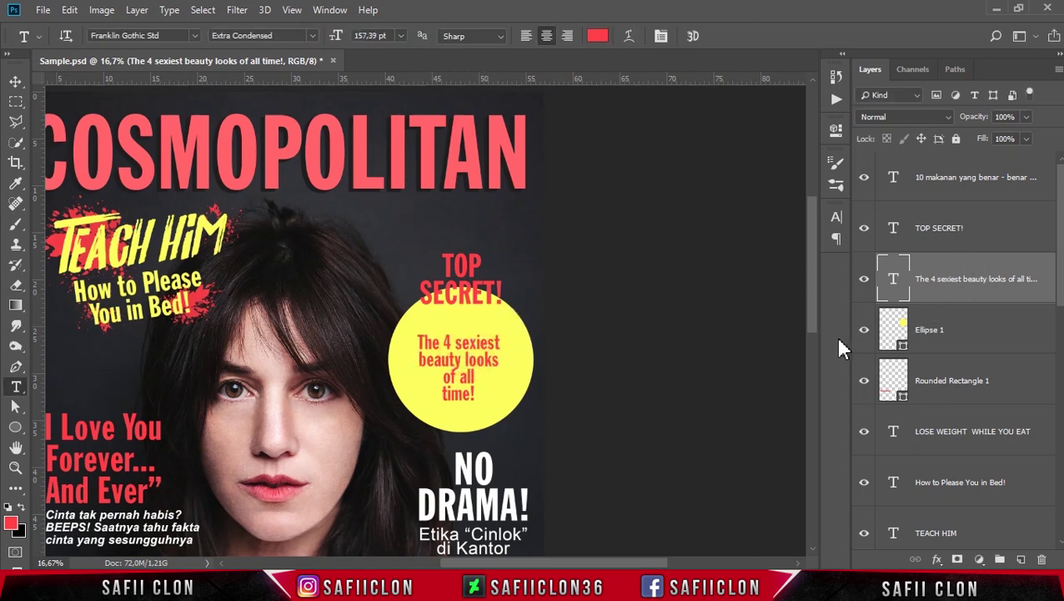
key("ctrl+t")
mouse_move(477, 353)
left_mouse_down()
mouse_move(479, 369)
mouse_move(520, 335)
left_mouse_up()
key("Return")
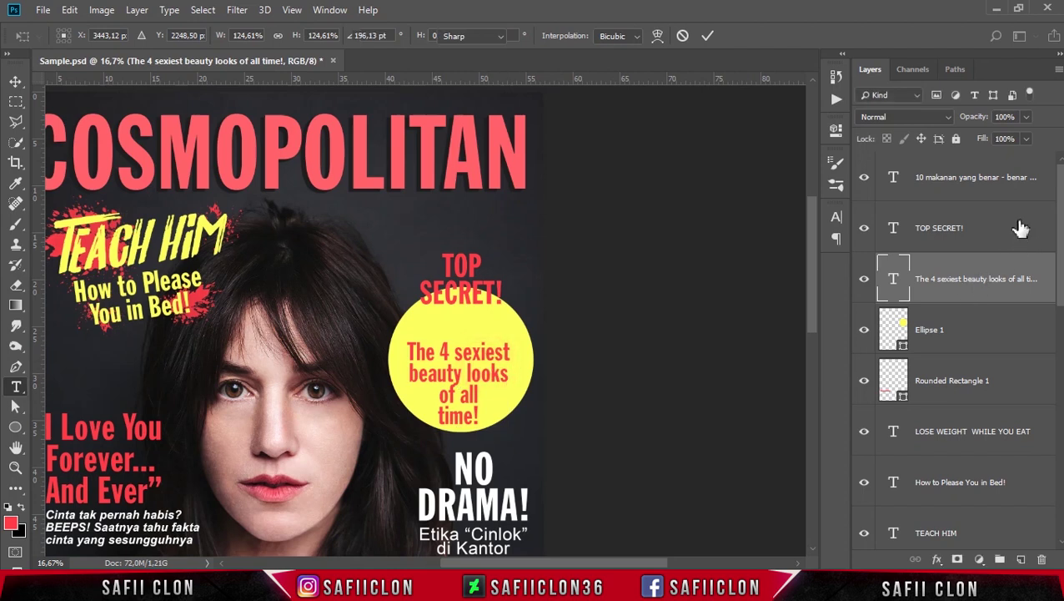
- Move TOP SECRET! down onto the circle's top and shrink it to about 80%
left_click(1021, 228)
key("ctrl+t")
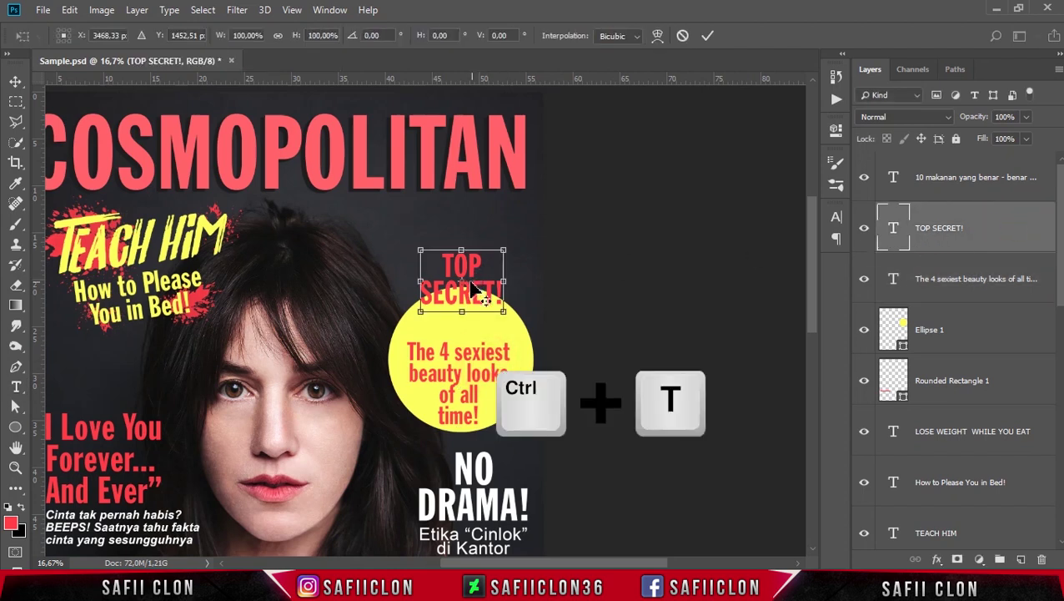
left_click_drag(479, 278, 479, 313)
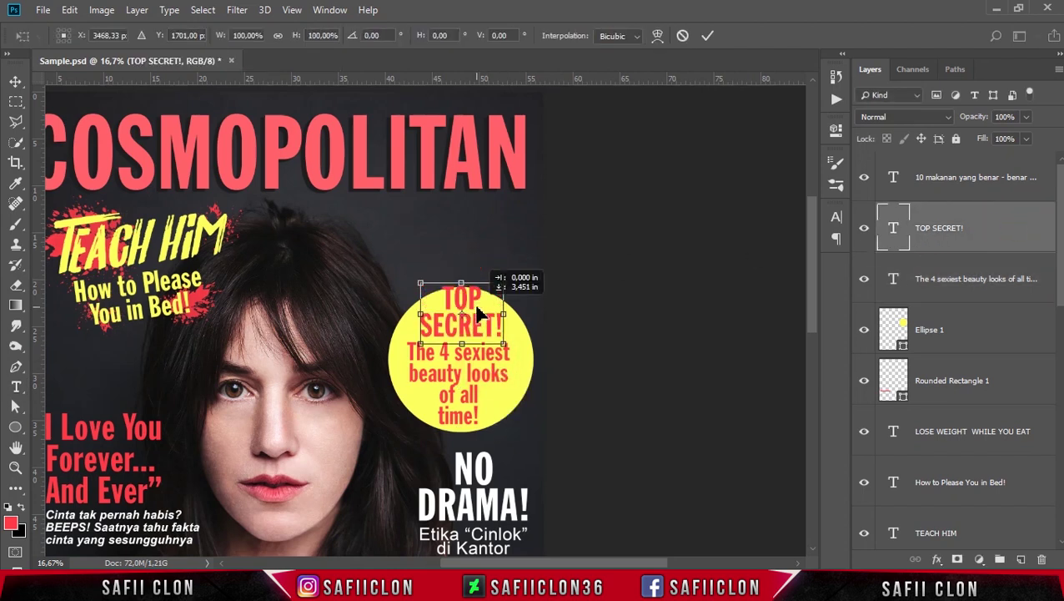
left_click_drag(419, 284, 429, 290)
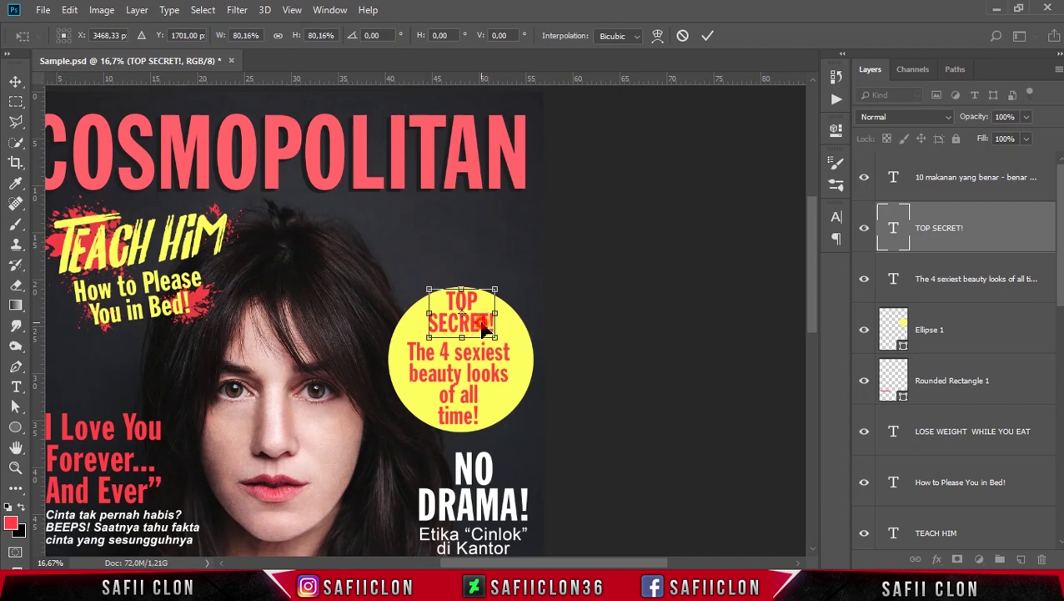
key("Return")
left_click(909, 346)
- Set the Ellipse 1 circle fill to near-black #202020
double_click(902, 350)
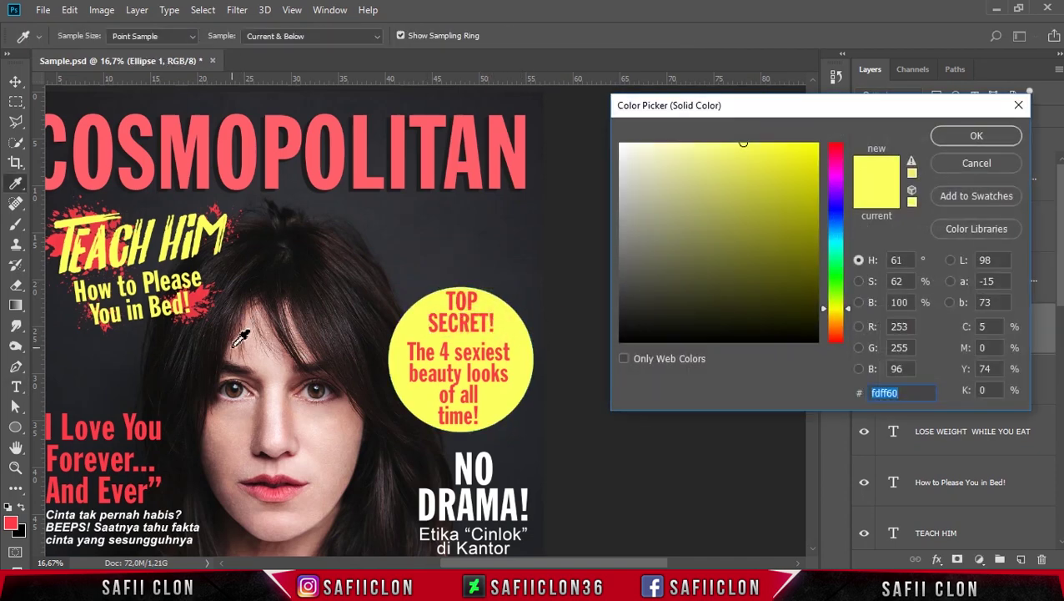
left_click(282, 367)
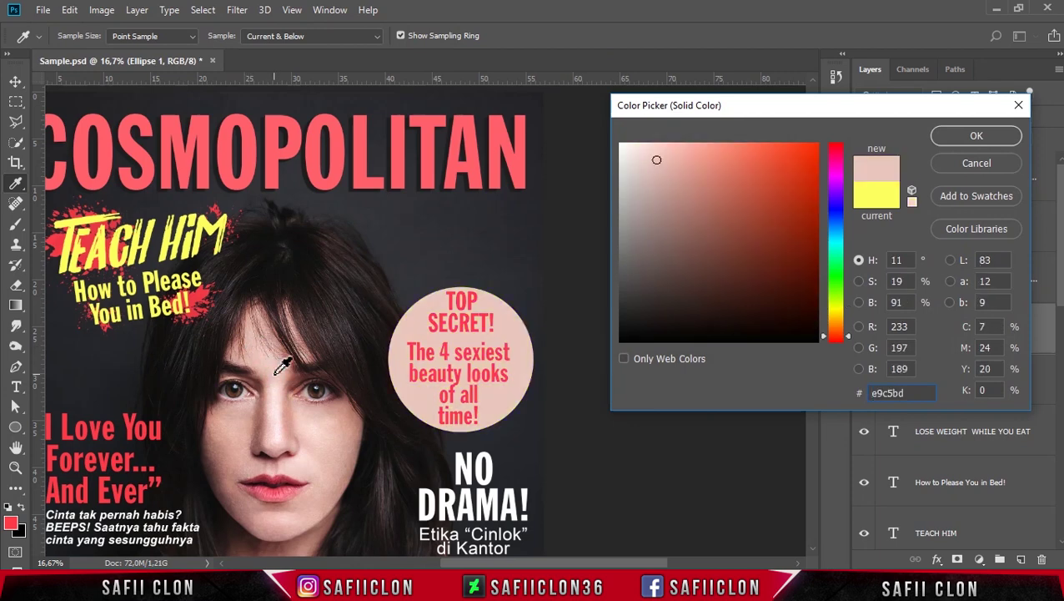
key("ctrl+minus")
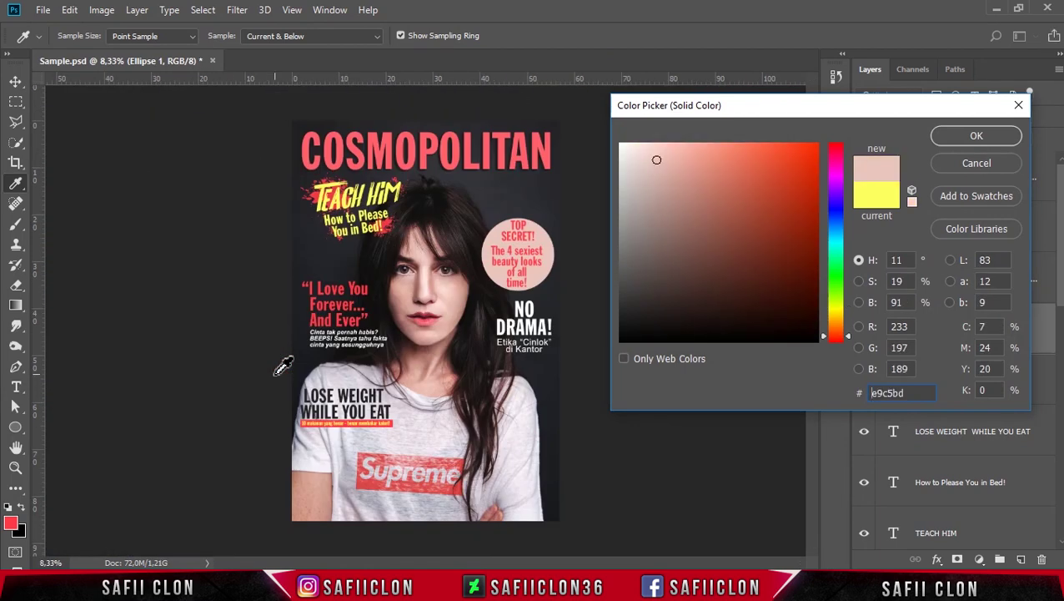
left_click(507, 376)
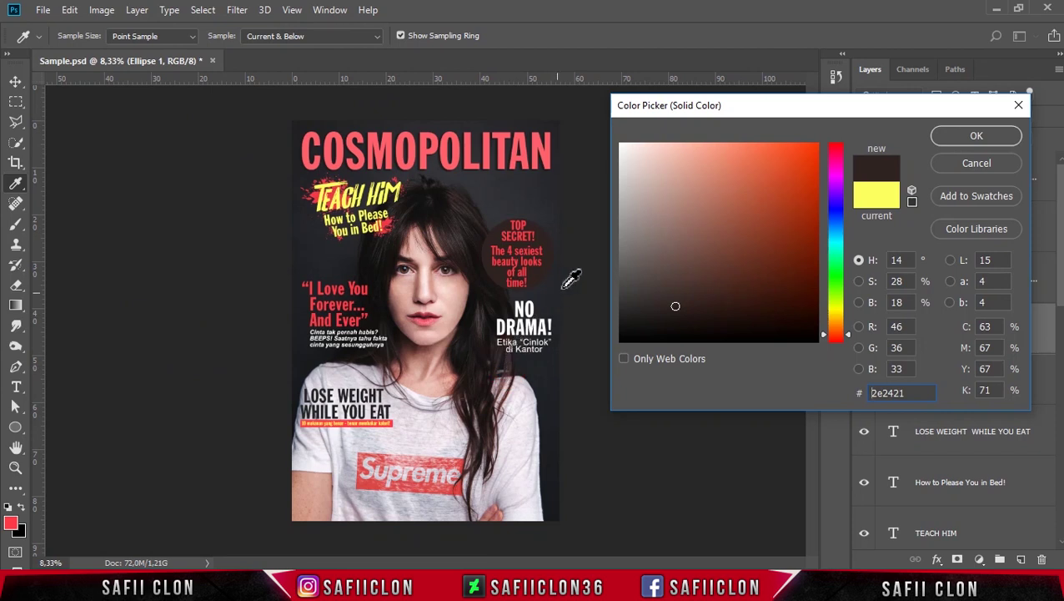
left_click(835, 313)
left_click_drag(835, 313, 835, 144)
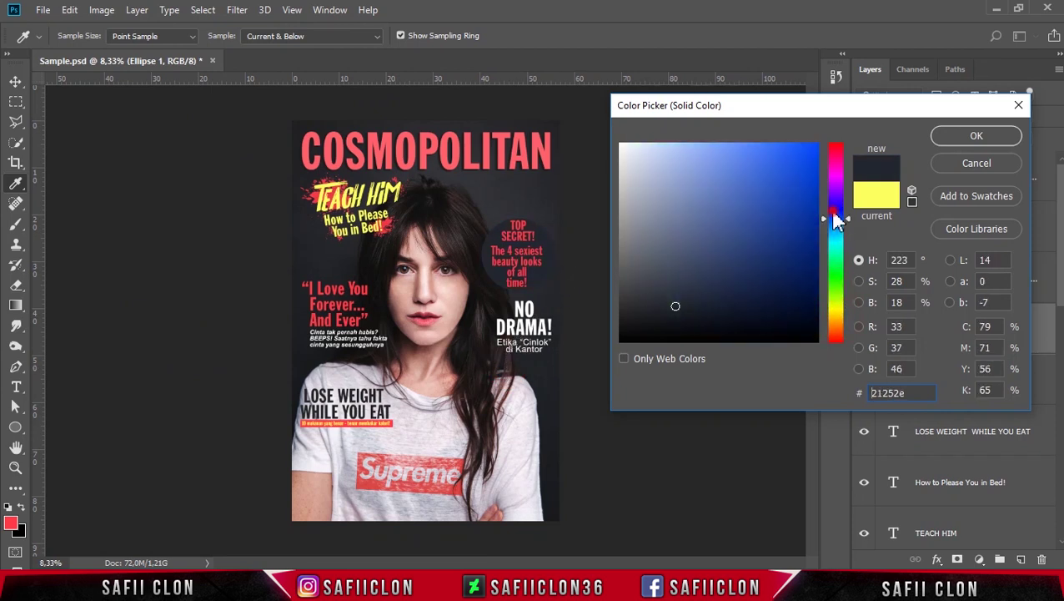
mouse_move(647, 204)
left_mouse_down()
mouse_move(611, 187)
mouse_move(589, 331)
mouse_move(586, 314)
left_mouse_up()
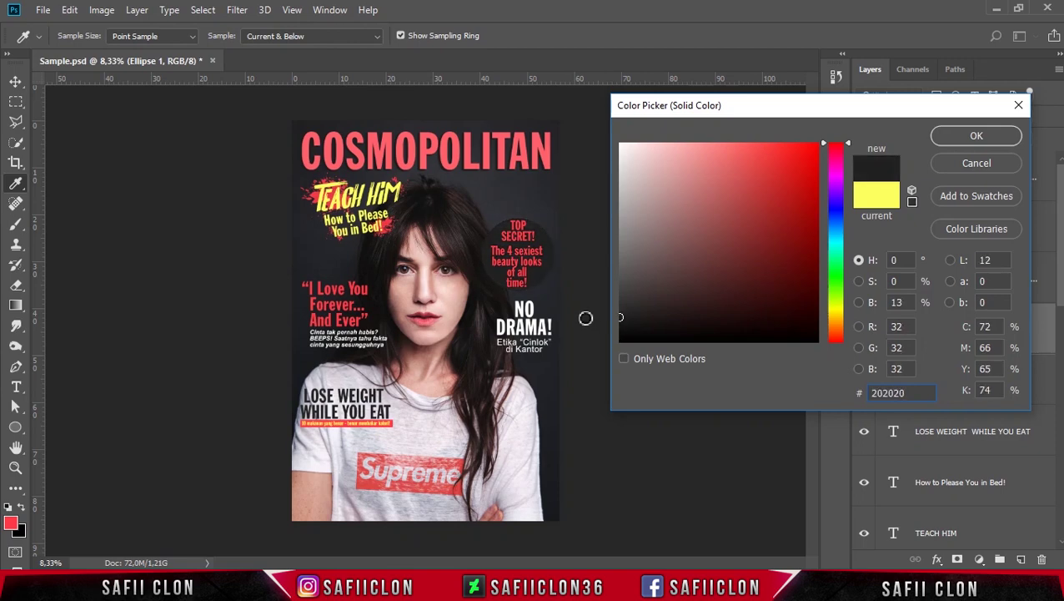
left_click(974, 136)
left_click(993, 333)
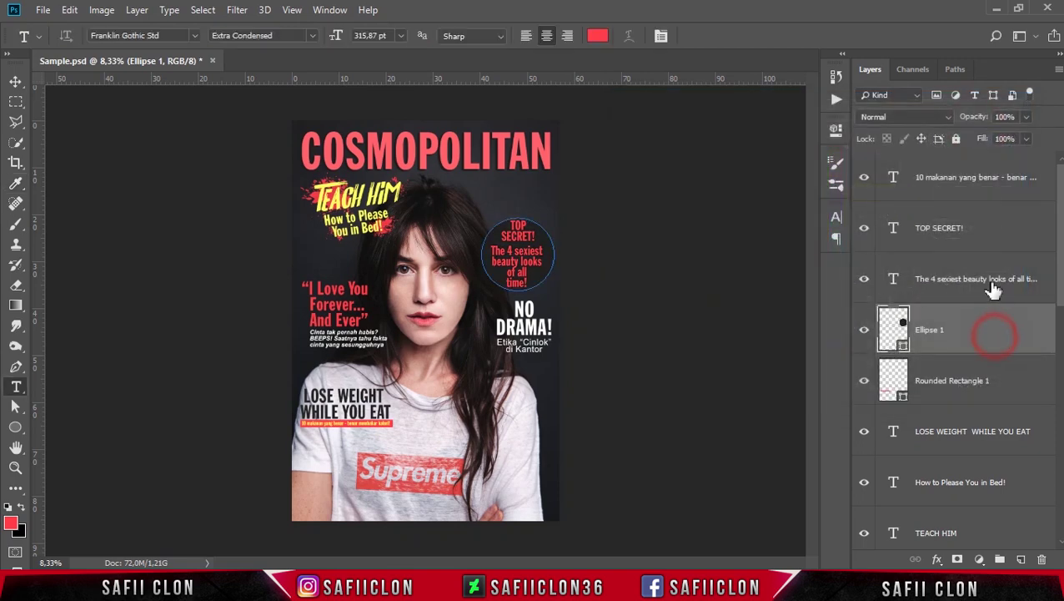
- Recolour the TOP SECRET! text with the bright yellow sampled from TEACH HIM
left_click(985, 230)
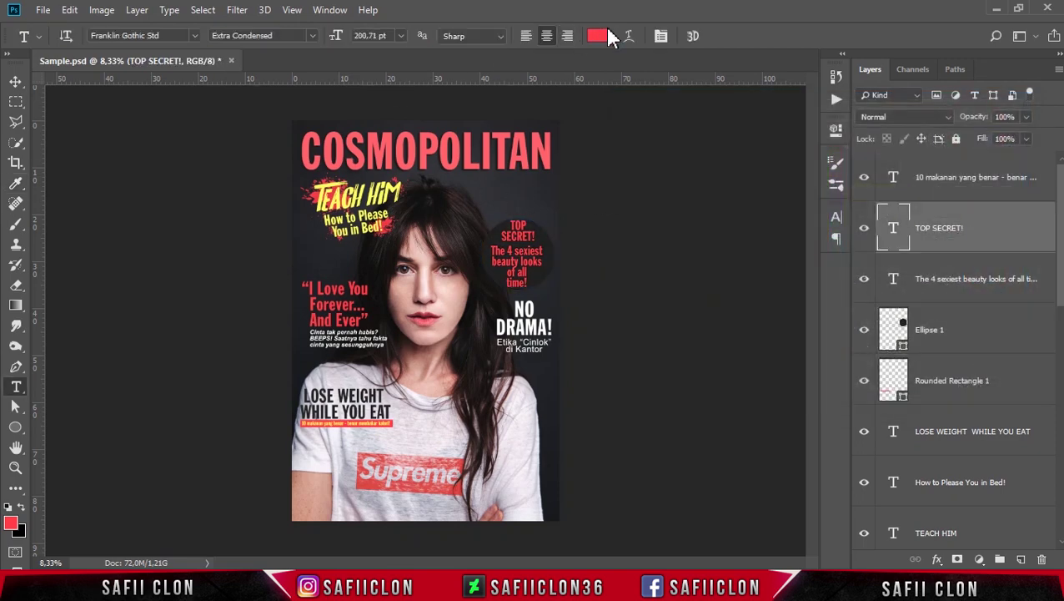
left_click(597, 35)
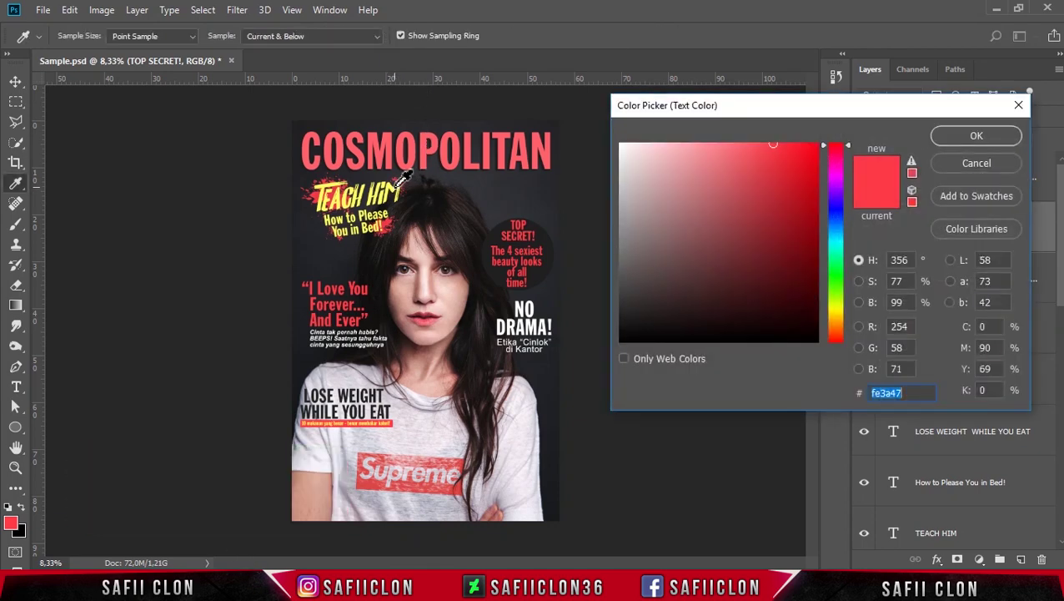
left_click(397, 188)
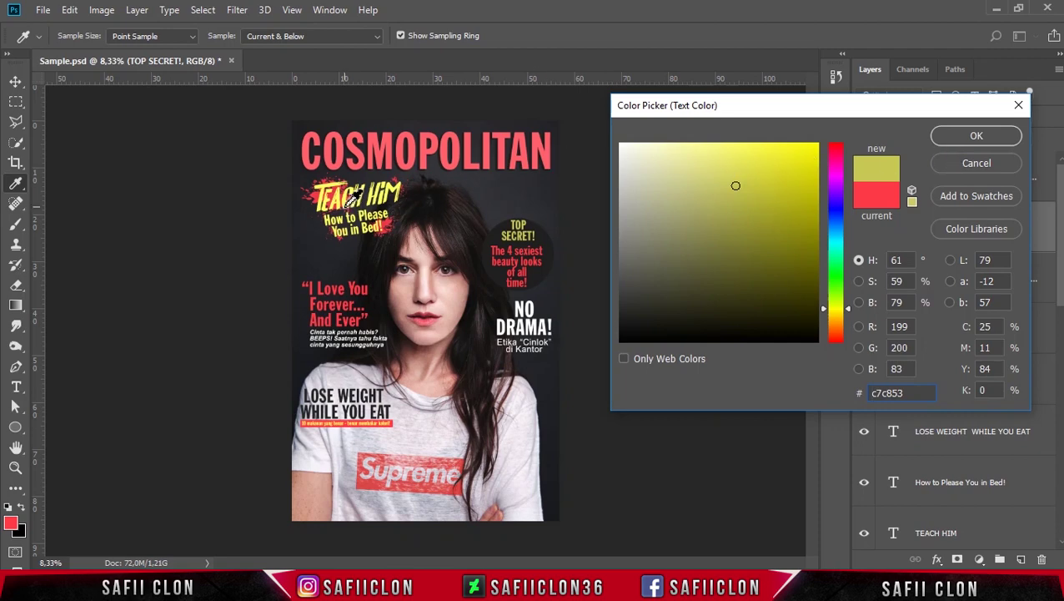
left_click(337, 209)
left_click(987, 141)
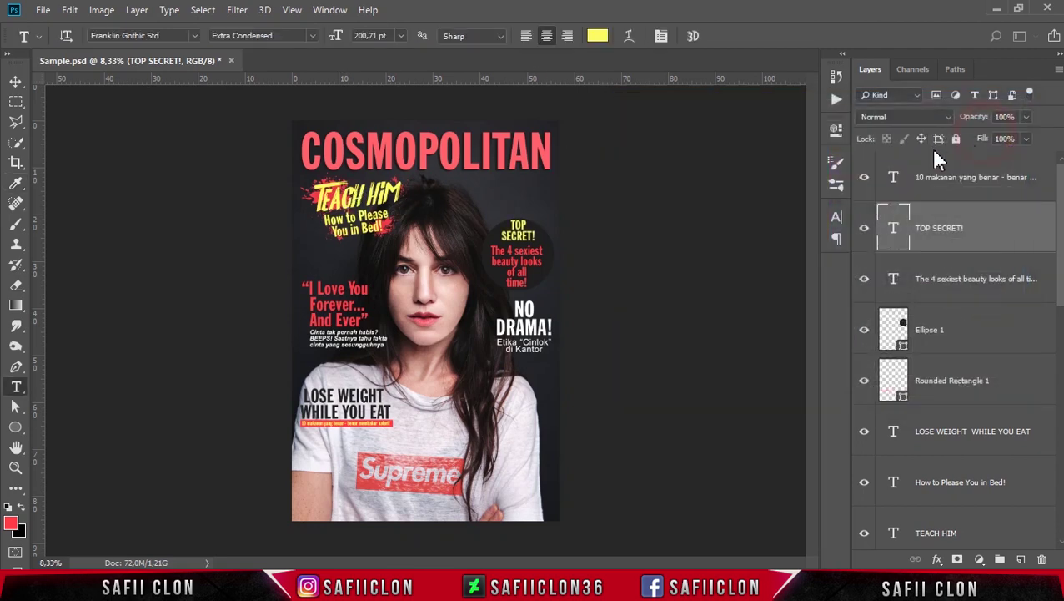
left_click(990, 284)
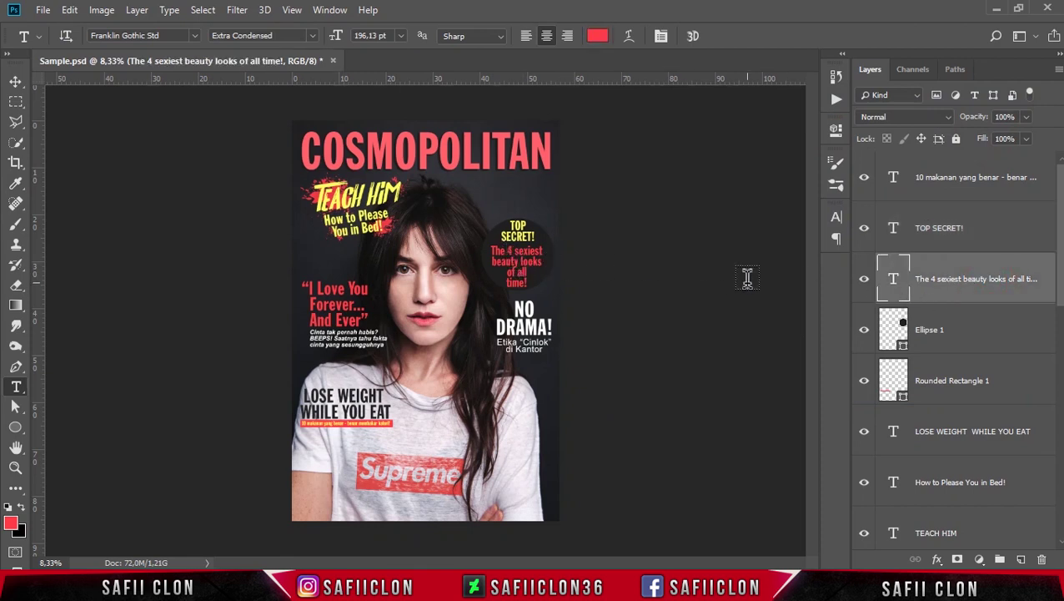
left_click(15, 81)
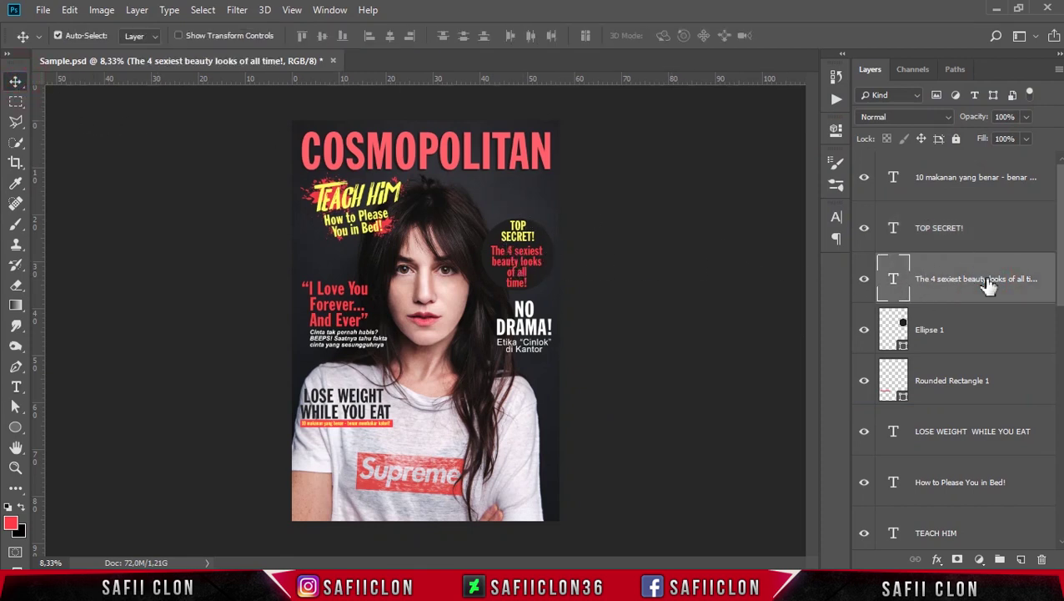
- Scale the TOP SECRET! and 'The 4 sexiest' text layers together to about 93%
left_click(985, 333)
key("ctrl+plus")
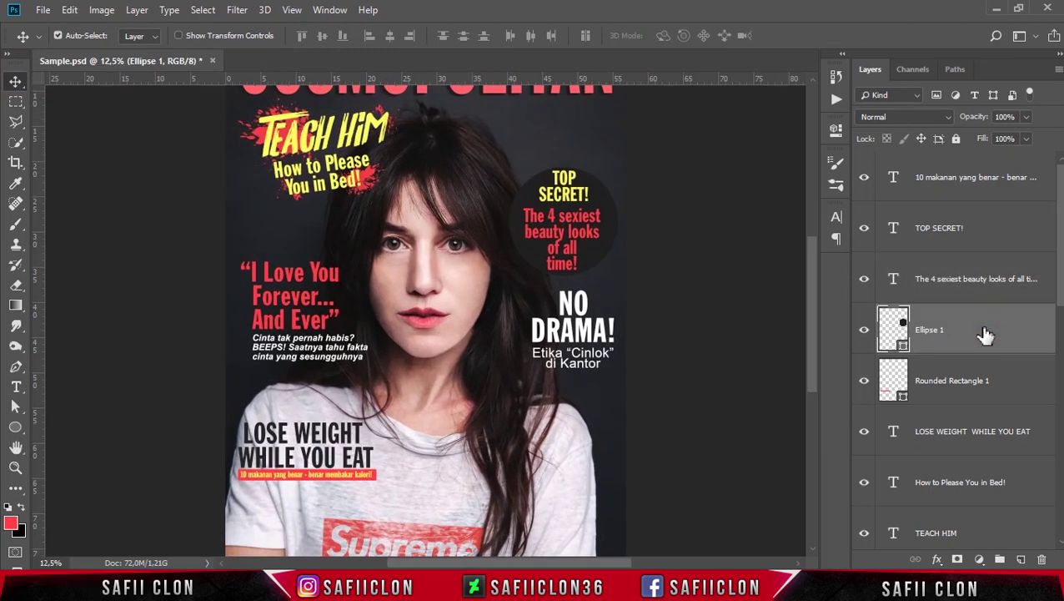
scroll(699, 281, "up", 2)
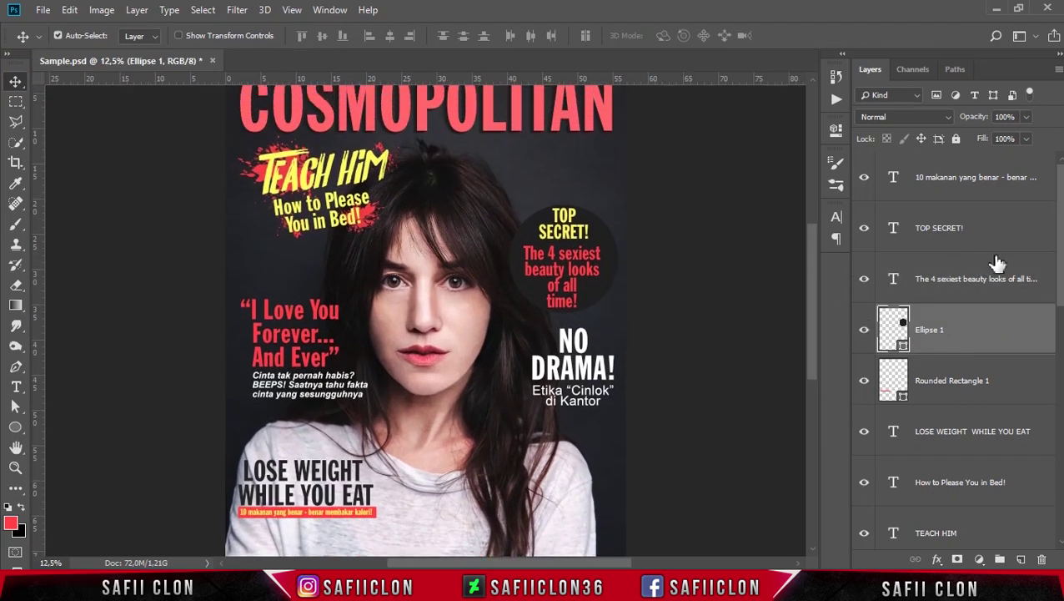
left_click(1009, 253)
left_click(1014, 281, "shift")
key("ctrl+t")
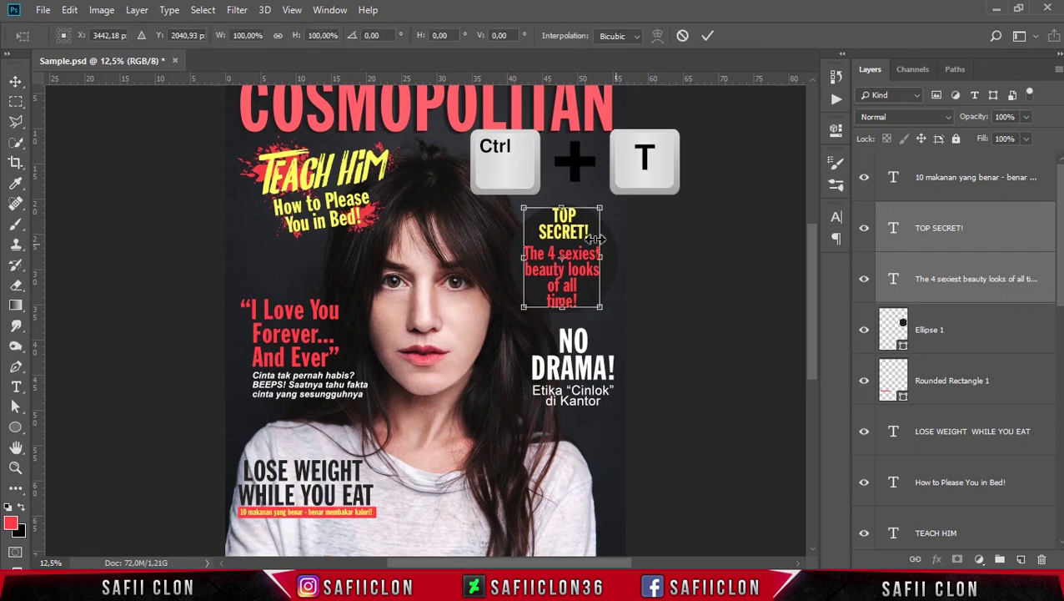
left_click_drag(523, 209, 527, 213)
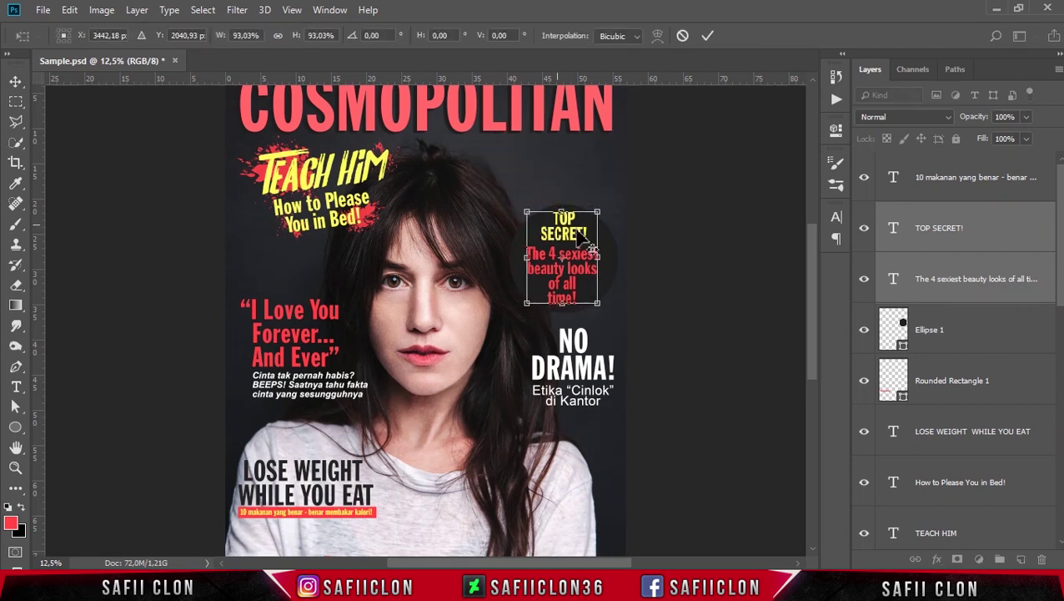
key("Return")
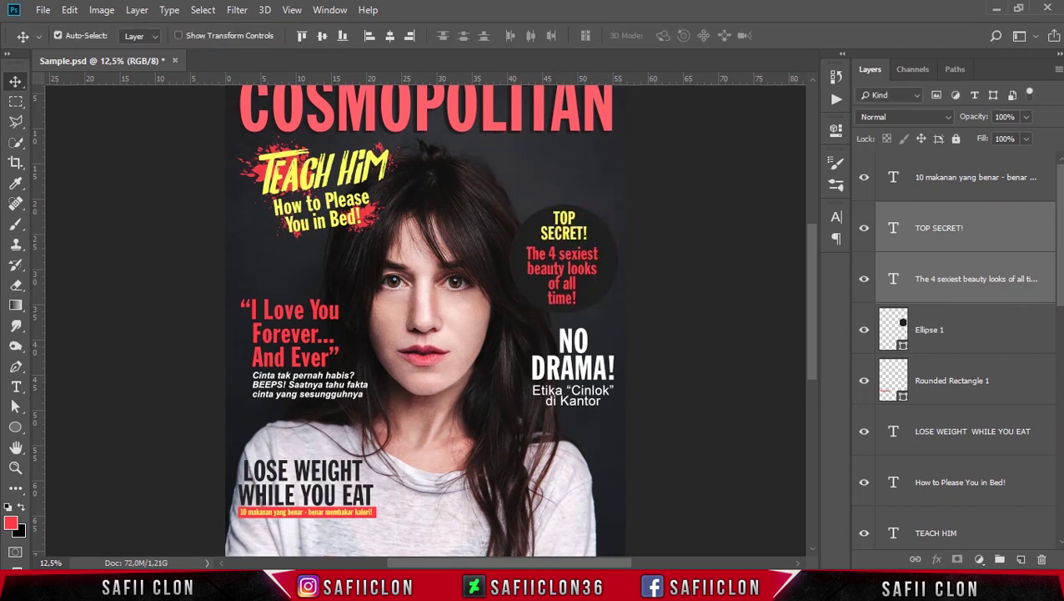
- Recolour the Ellipse 1 circle dark charcoal grey #333333
left_click(985, 336)
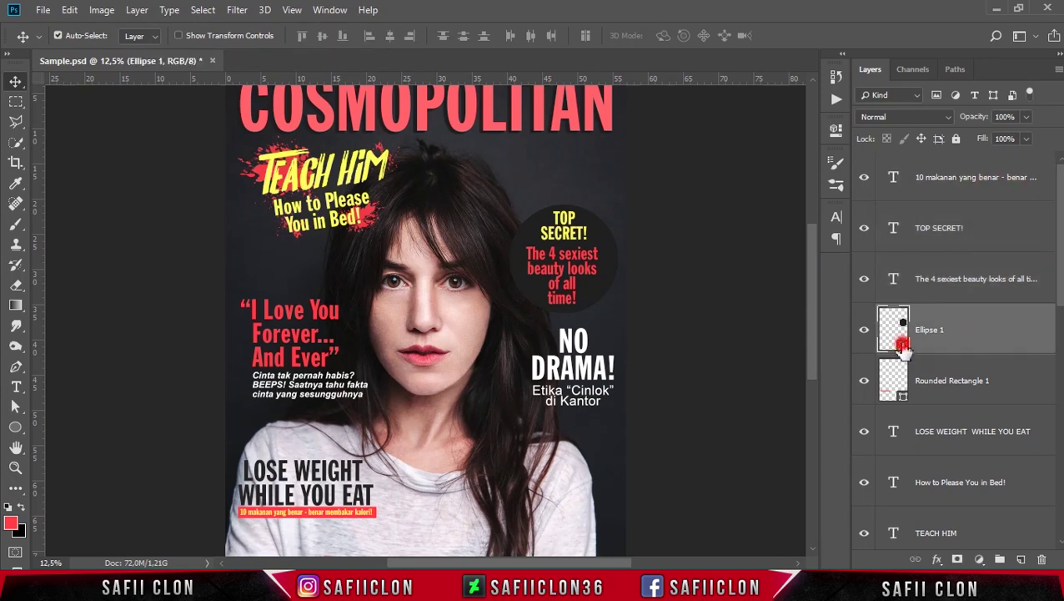
double_click(904, 344)
left_click_drag(766, 106, 789, 105)
left_click_drag(758, 149, 710, 134)
left_click_drag(863, 313, 868, 146)
left_click_drag(707, 145, 697, 144)
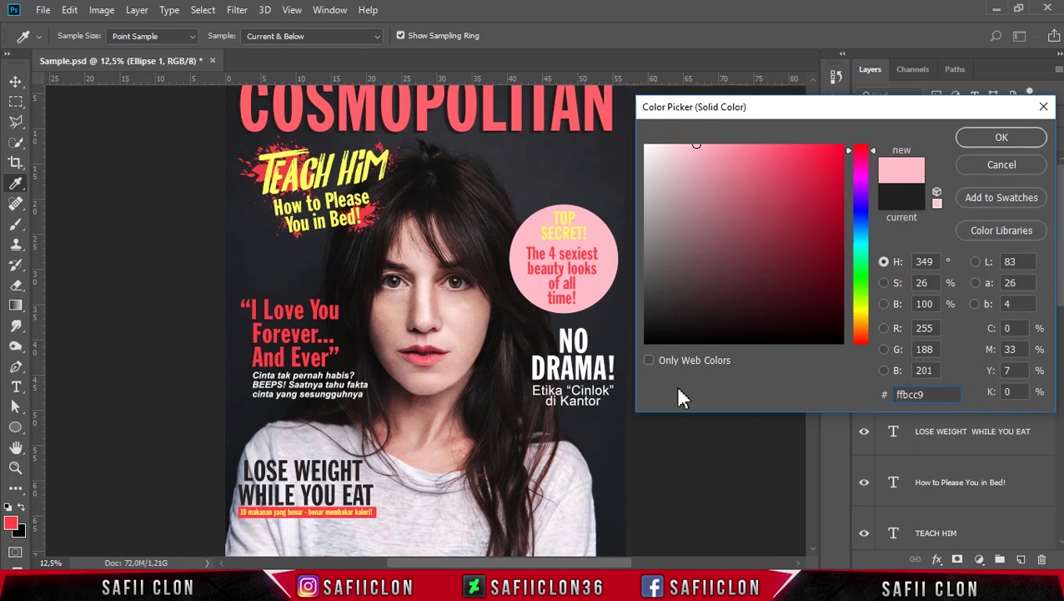
left_click_drag(697, 143, 611, 305)
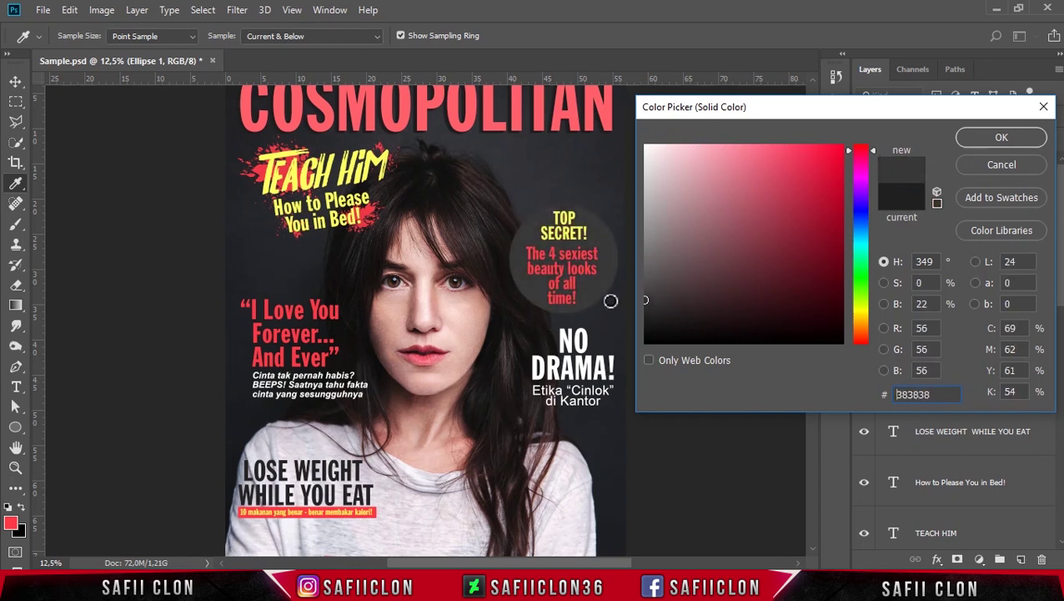
left_click(1030, 140)
scroll(813, 342, "down", 2)
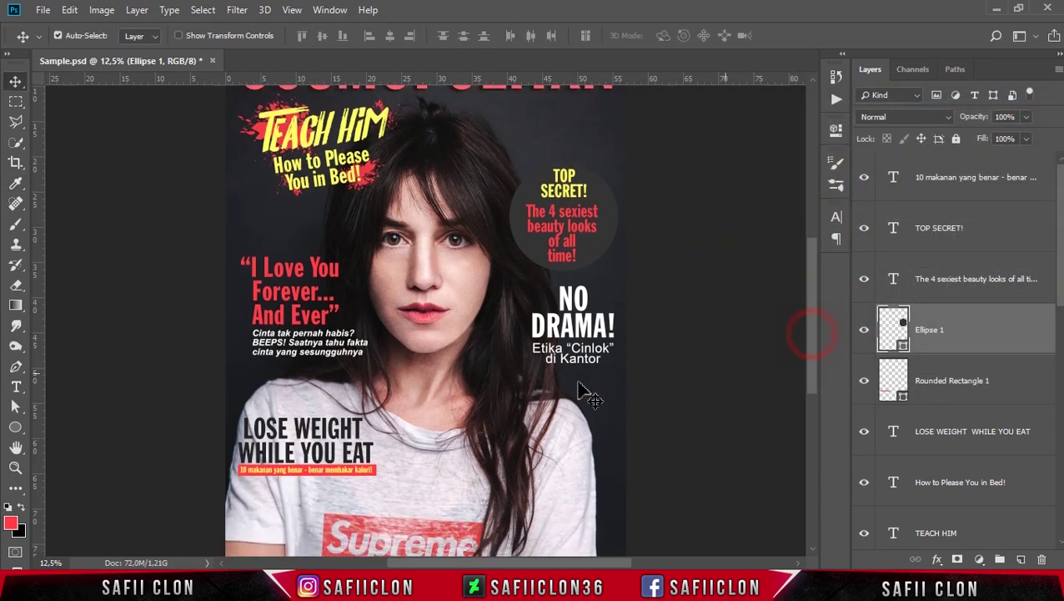
- Set all of the LOSE WEIGHT WHILE YOU EAT text to colour #333333
left_click(16, 386)
left_click(339, 450)
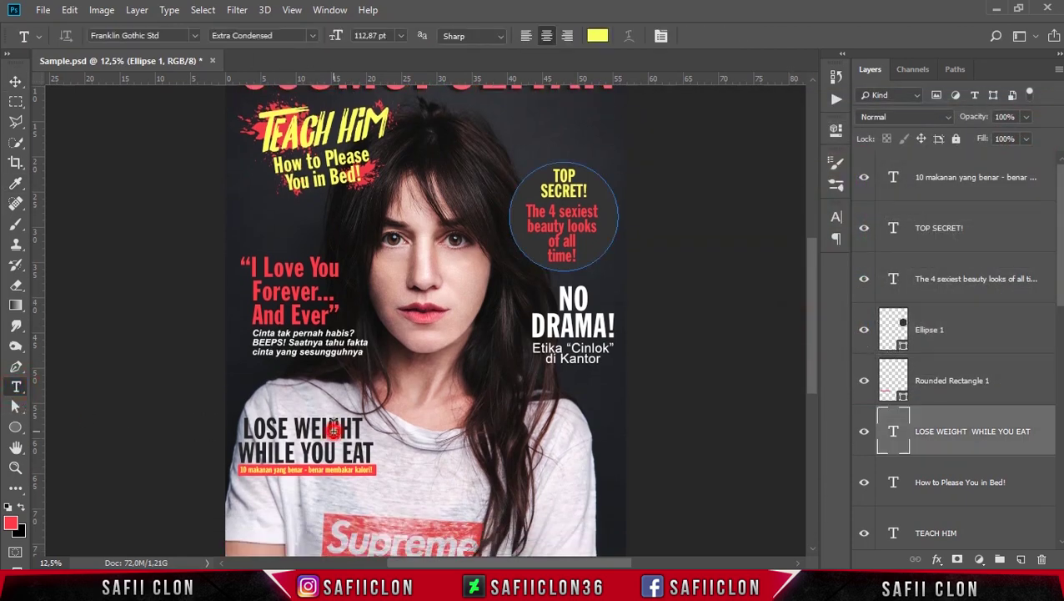
key("ctrl+a")
left_click(599, 36)
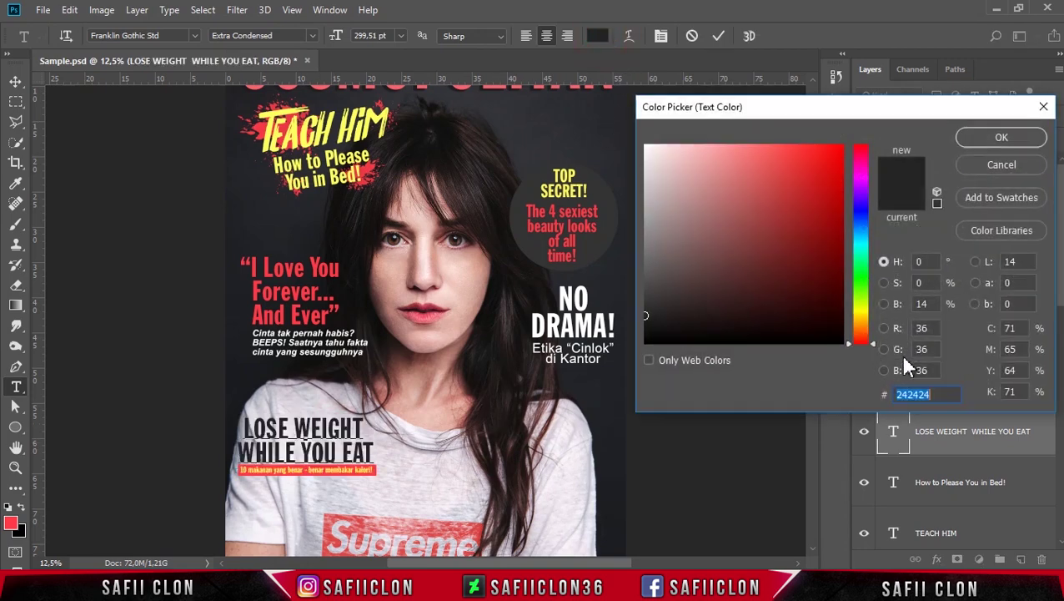
type("333333")
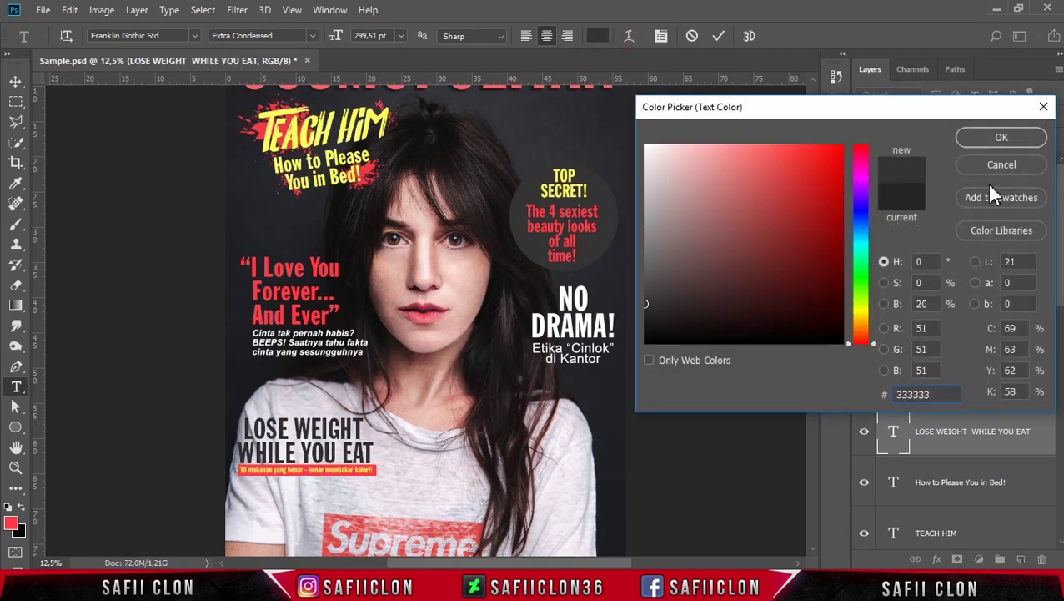
left_click(1000, 138)
left_click(15, 81)
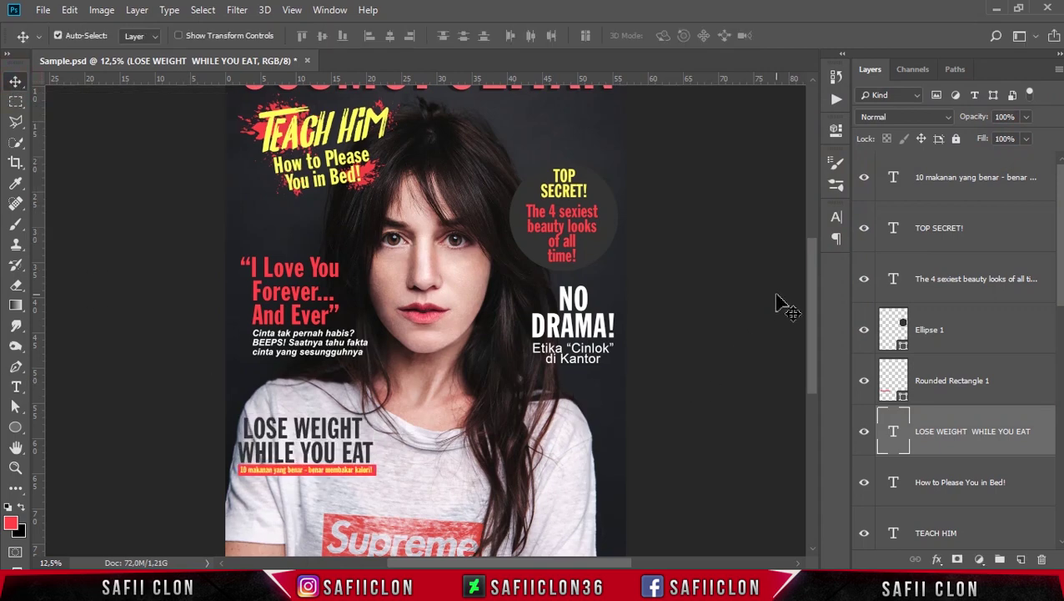
left_click_drag(809, 246, 808, 223)
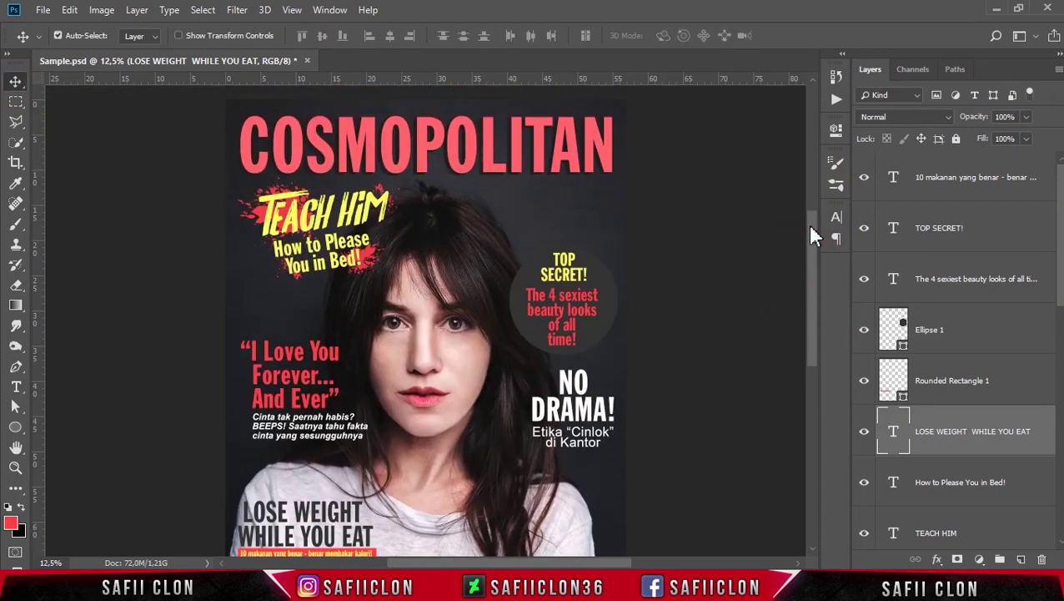
- Duplicate the Ellipse 1 badge circle and nudge the copy slightly left
left_click(996, 331)
key("ctrl+j")
key("ctrl+t")
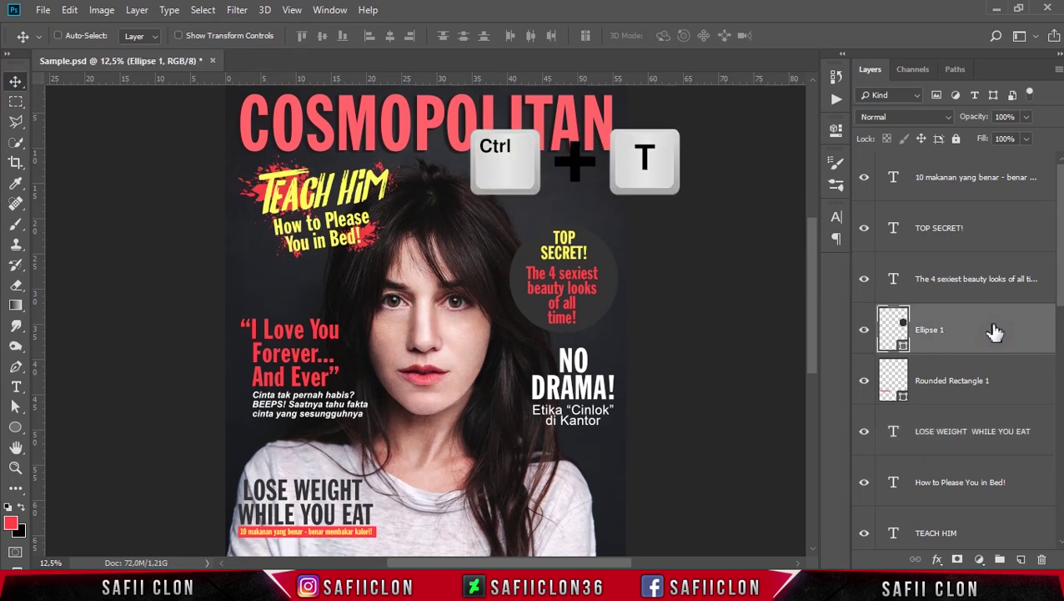
key("Left")
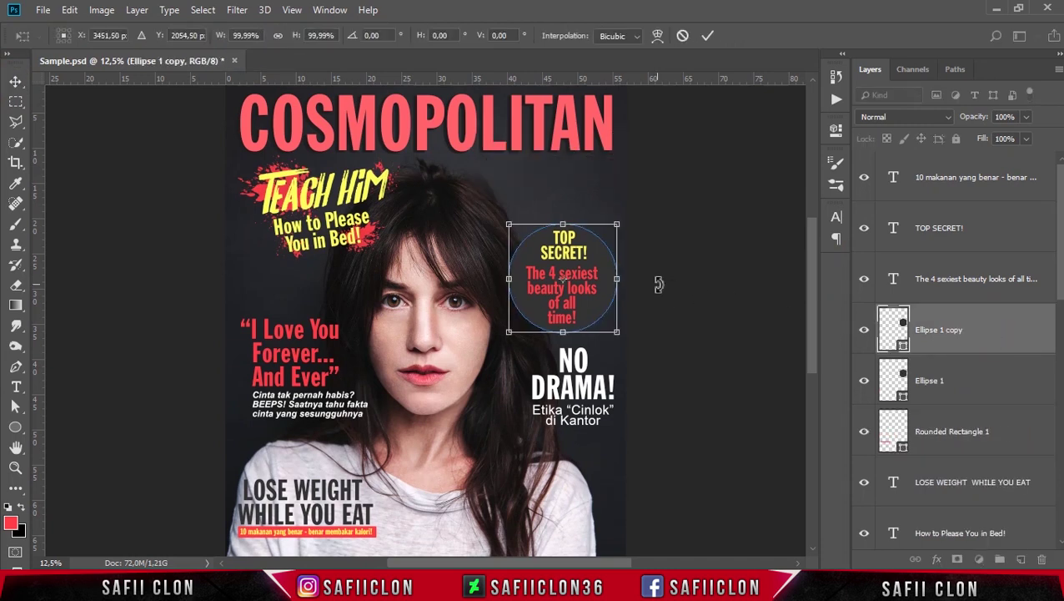
key("Left")
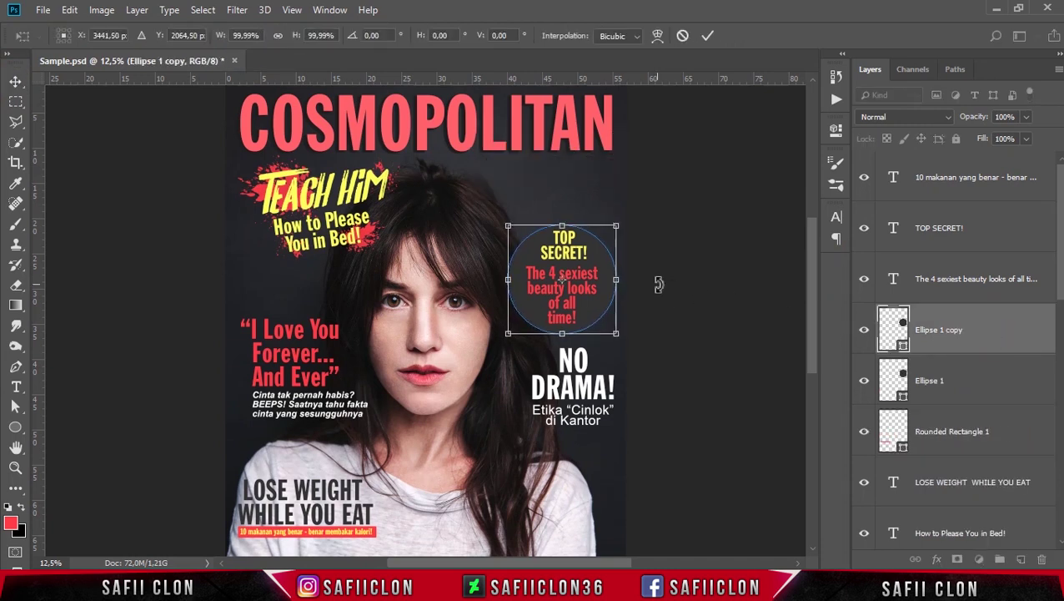
key("Return")
- Open the Layer Style dialog for Ellipse 1 copy
left_click(1018, 327)
double_click(1019, 330)
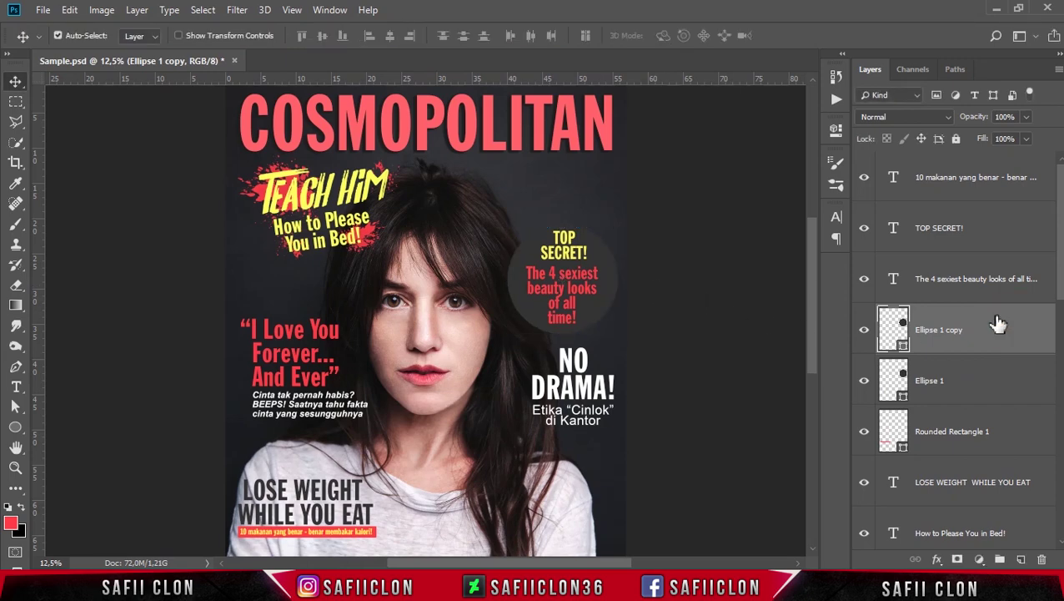
left_click_drag(788, 133, 841, 126)
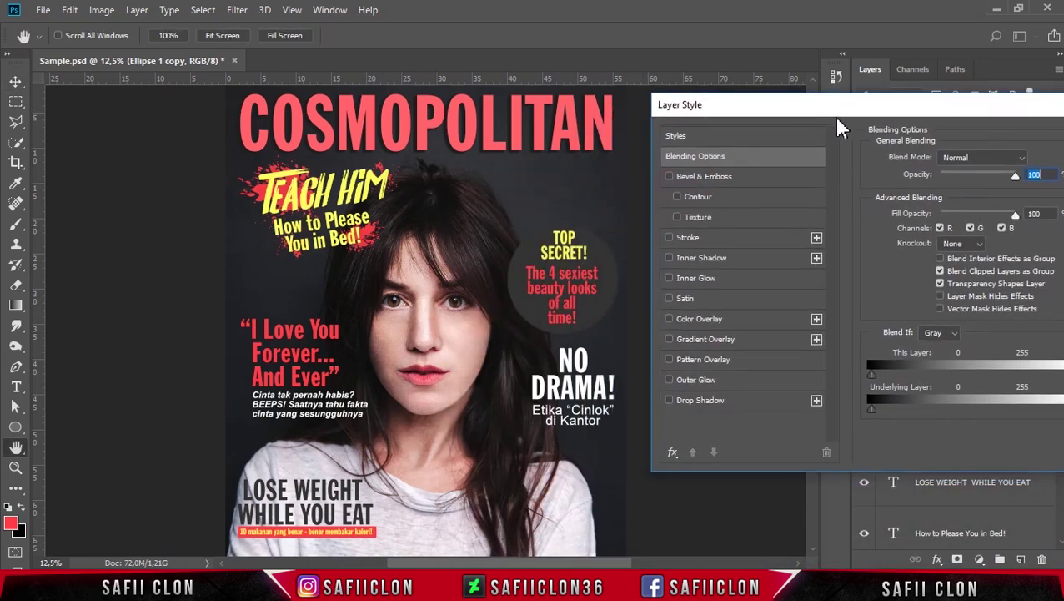
- Give Ellipse 1 copy a light-grey Drop Shadow (distance 38, spread 13, size 7)
left_click(725, 402)
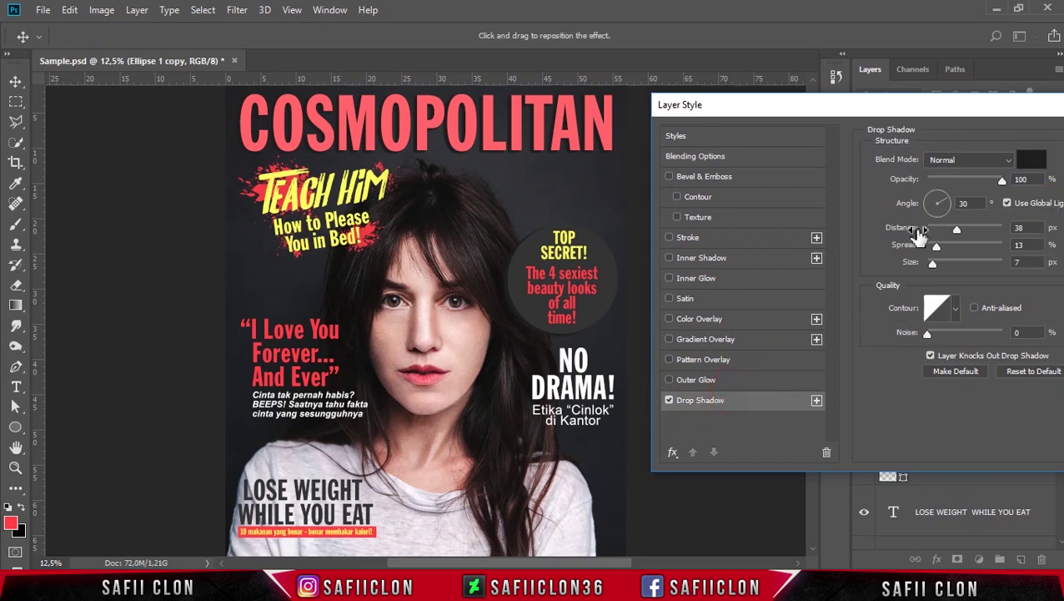
left_click(1027, 163)
left_click_drag(715, 213, 647, 146)
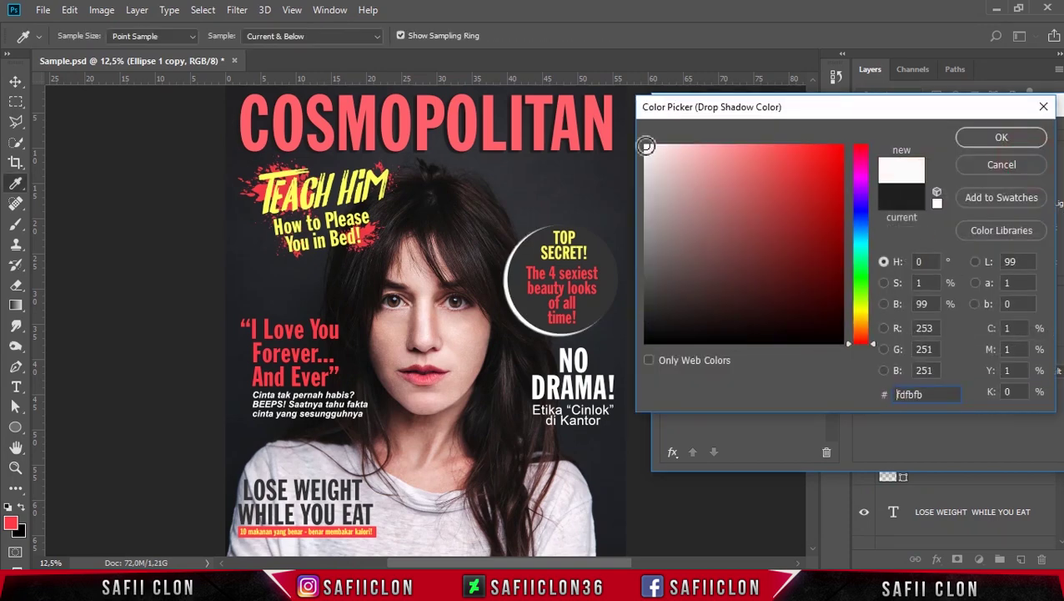
left_click_drag(645, 150, 642, 166)
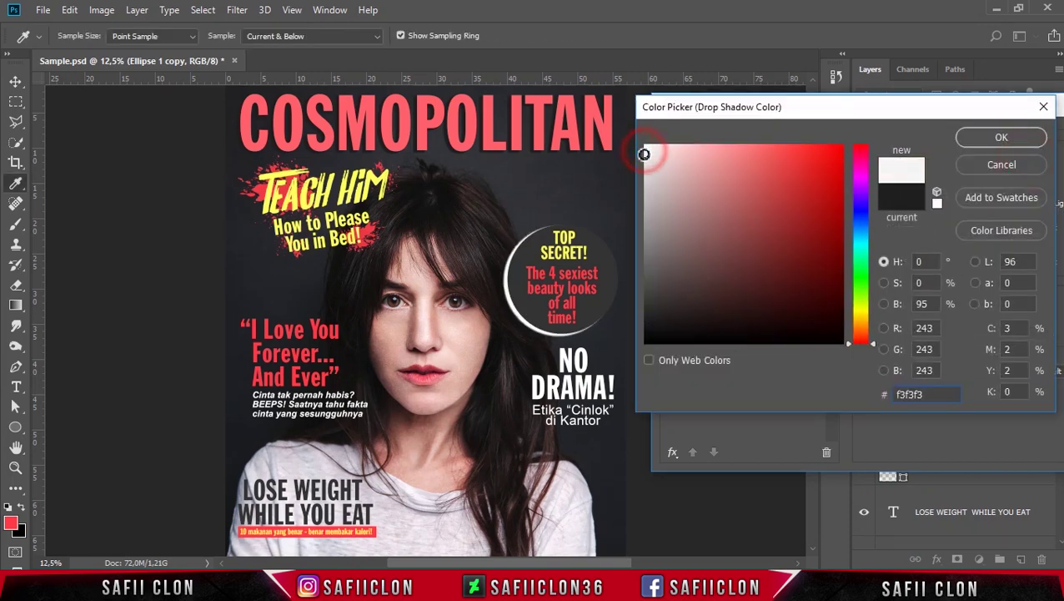
left_click(1002, 136)
left_click(843, 216)
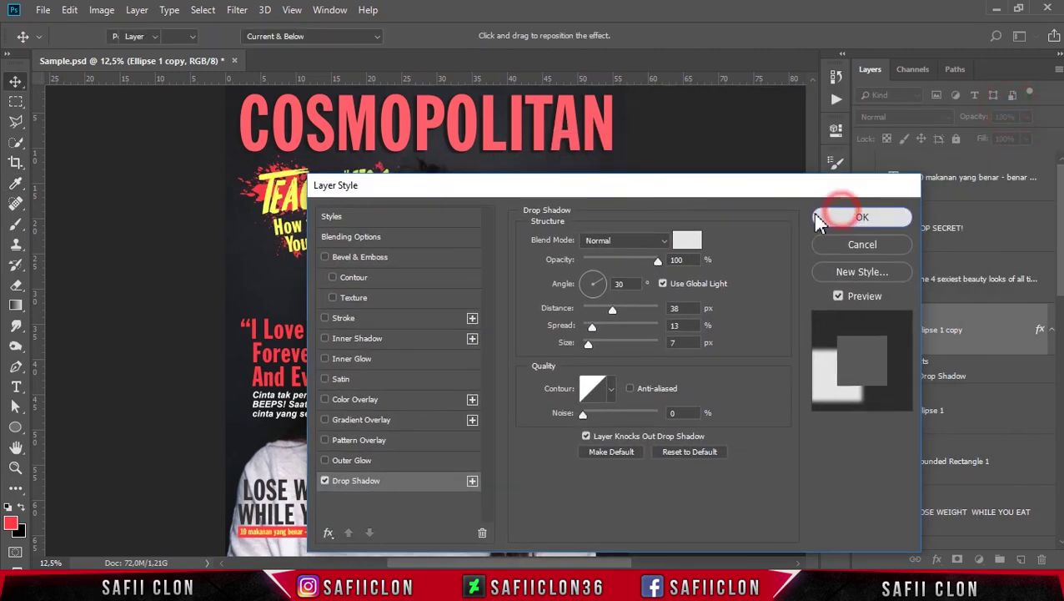
key("ctrl+plus")
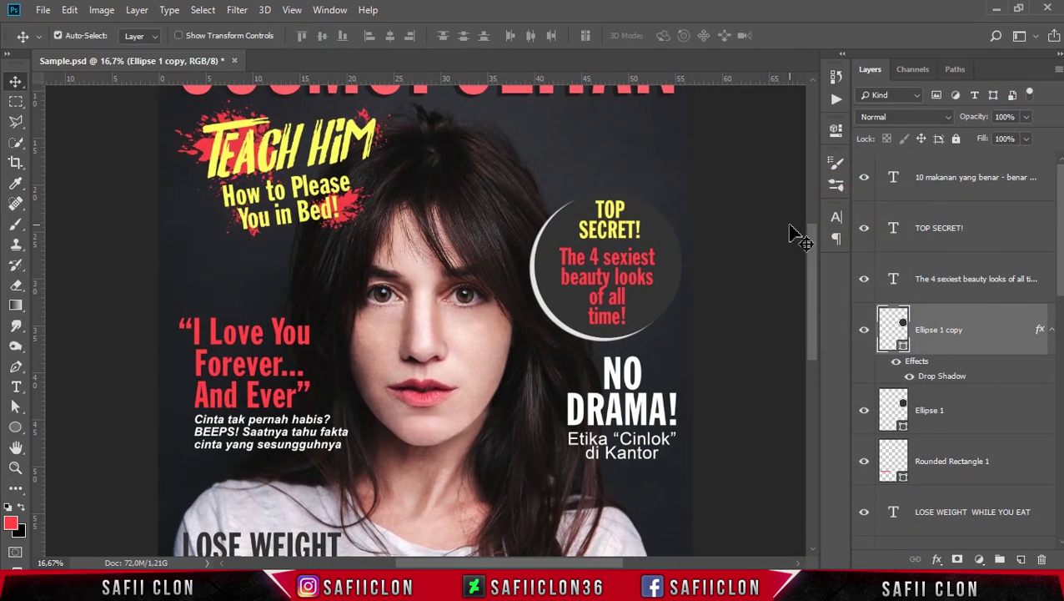
- Nudge the Ellipse 1 copy circle upward
left_click(993, 328)
key("ctrl+t")
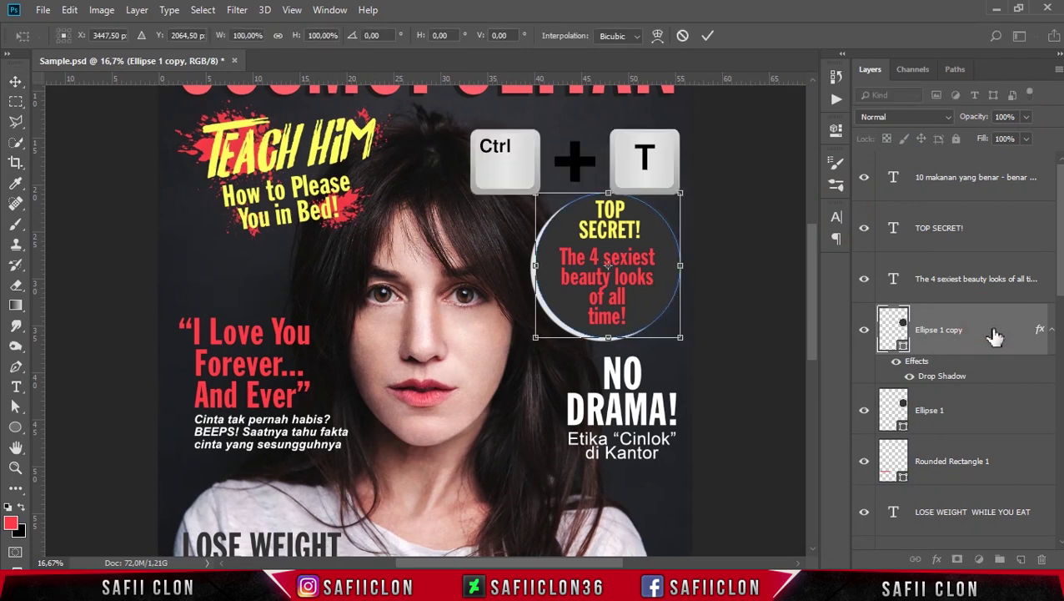
key("Page_Down")
scroll(804, 280, "up", 5)
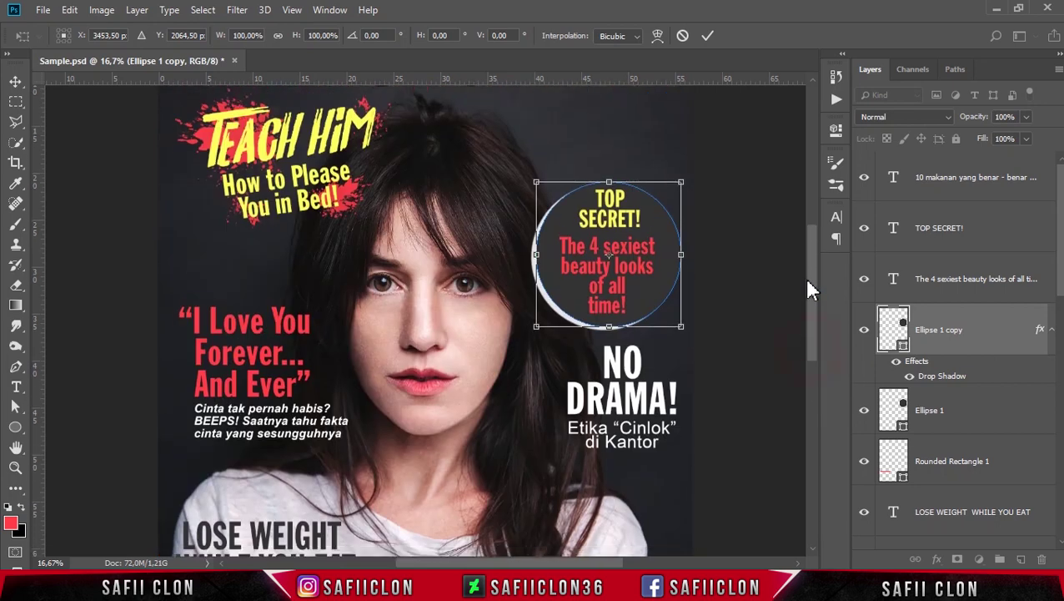
key("shift+Up")
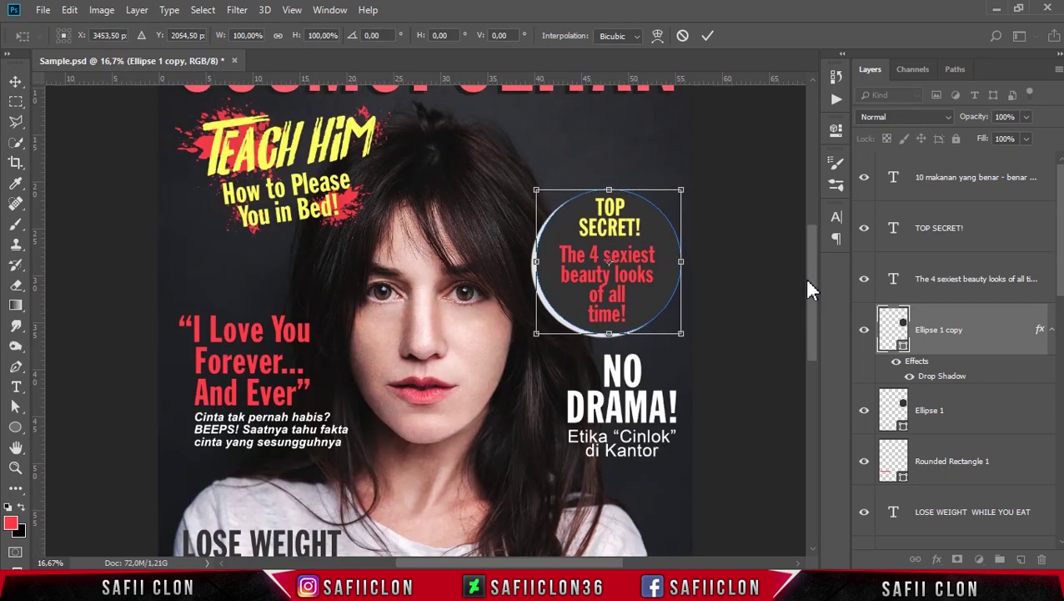
key("Return")
- Nudge the Ellipse 1 copy circle to the right
key("ctrl")
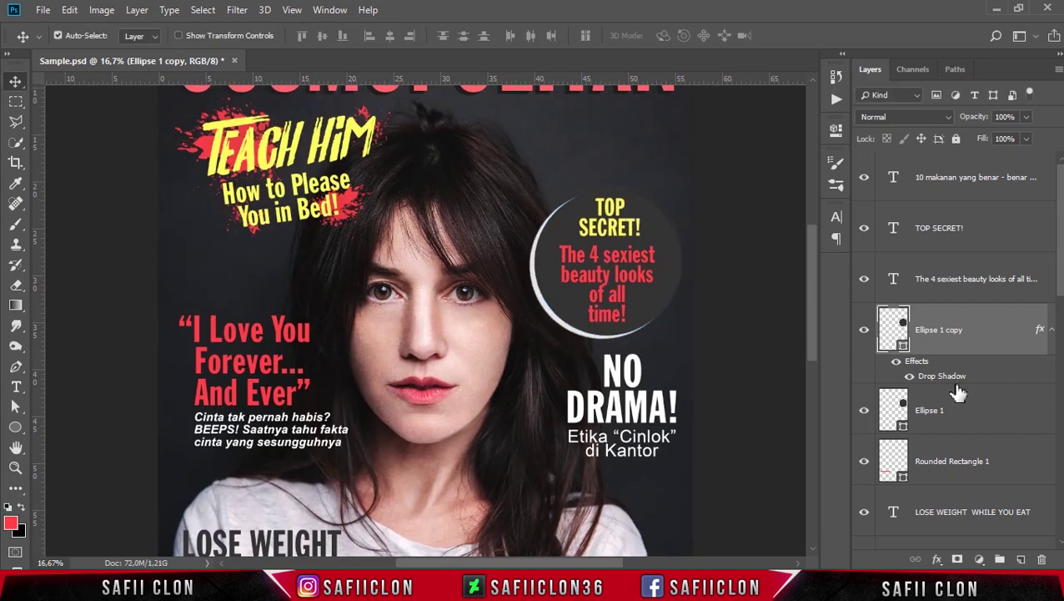
key("ctrl+t")
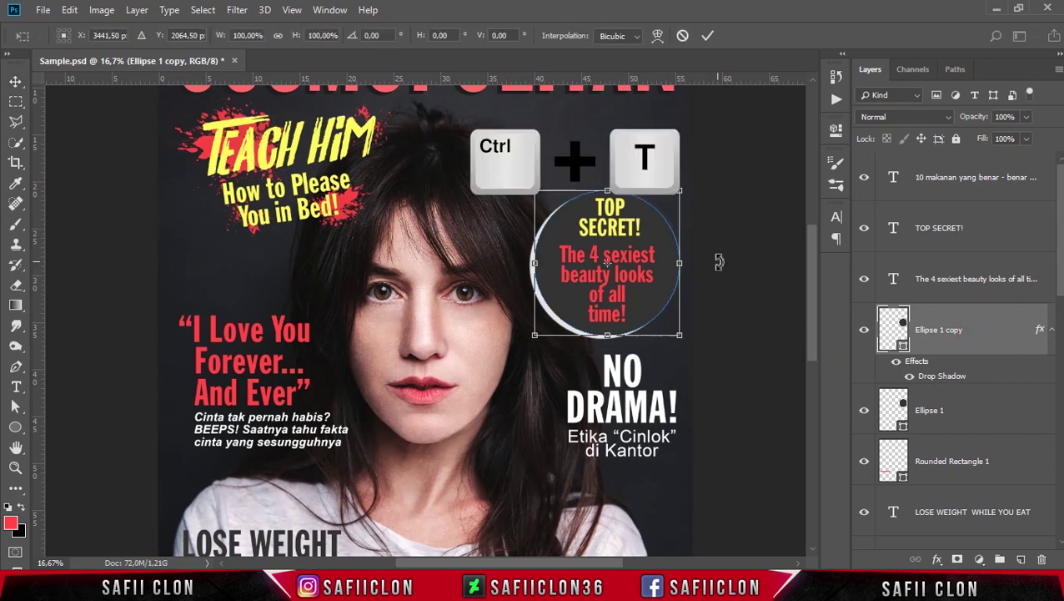
key("Right")
key("Right")
key("Right")
key("Right")
key("Right")
key("Right")
key("Right")
key("Right")
key("Right")
key("Right")
scroll(719, 262, "down", 5)
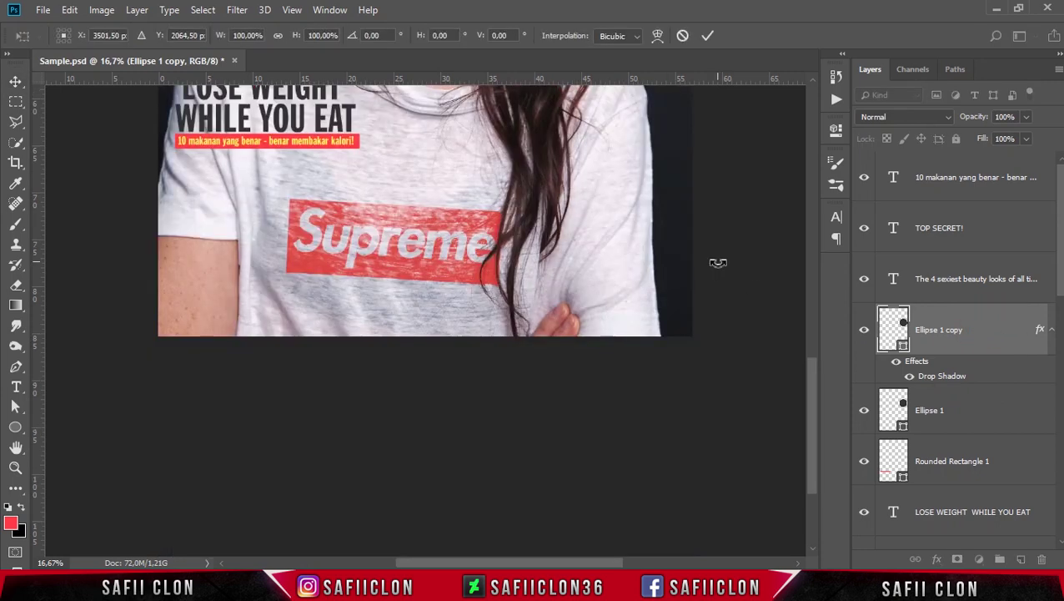
scroll(718, 261, "up", 2)
scroll(756, 263, "up", 3)
scroll(770, 290, "up", 3)
scroll(772, 289, "up", 1)
key("Return")
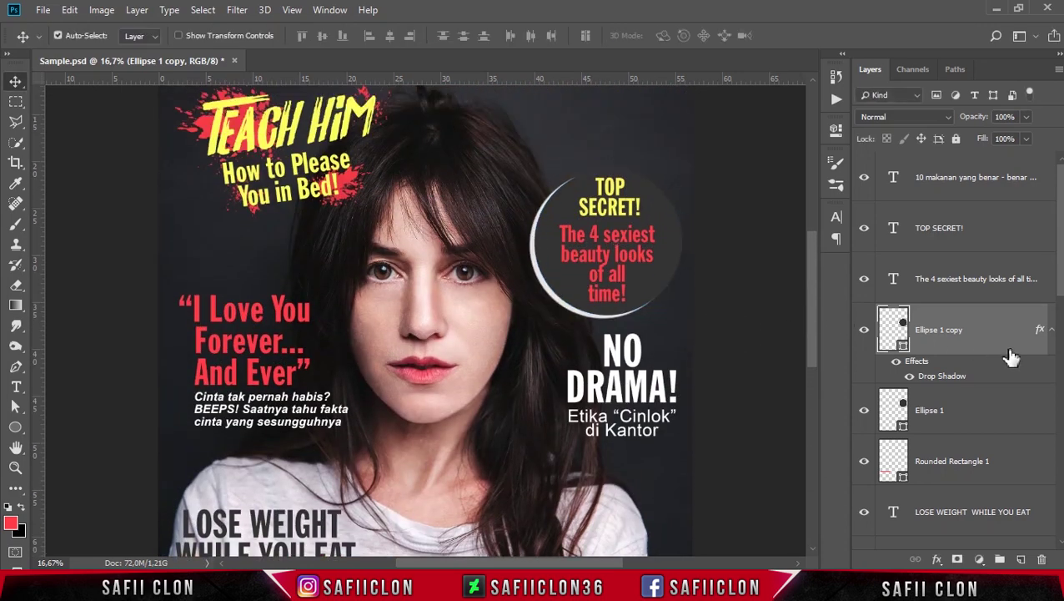
- Stack Ellipse 1 copy below Ellipse 1, nudge it up-right, and move its Drop Shadow onto Ellipse 1
left_click_drag(997, 351, 1012, 426)
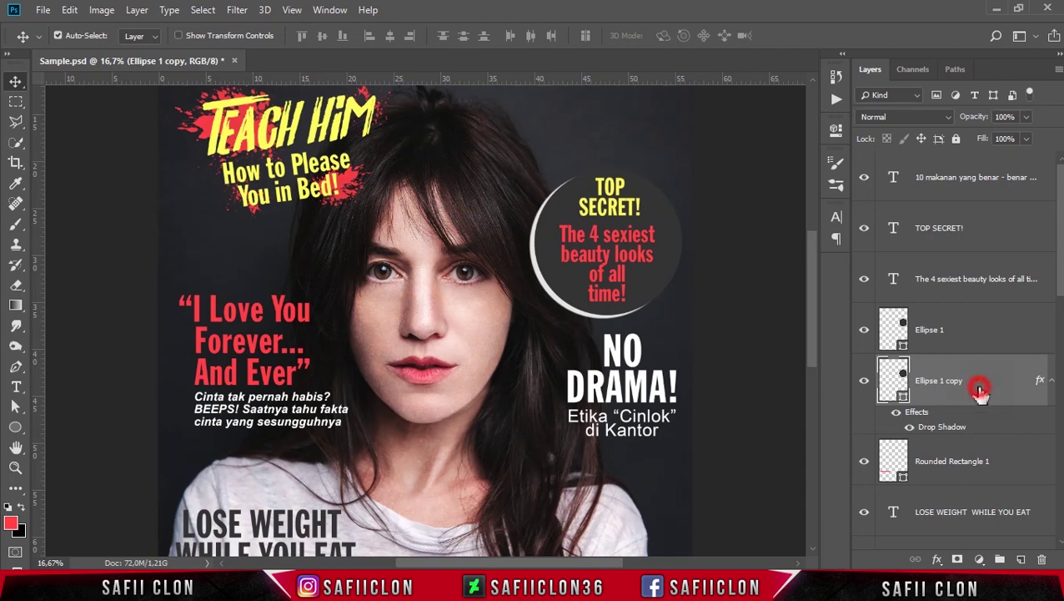
key("ctrl+t")
key("Up")
key("Up")
key("Up")
key("Up")
key("Up")
key("Up")
key("Up")
key("Up")
key("Up")
key("Up")
key("Up")
key("Up")
key("Right")
key("Right")
key("Right")
key("Right")
key("Right")
key("Right")
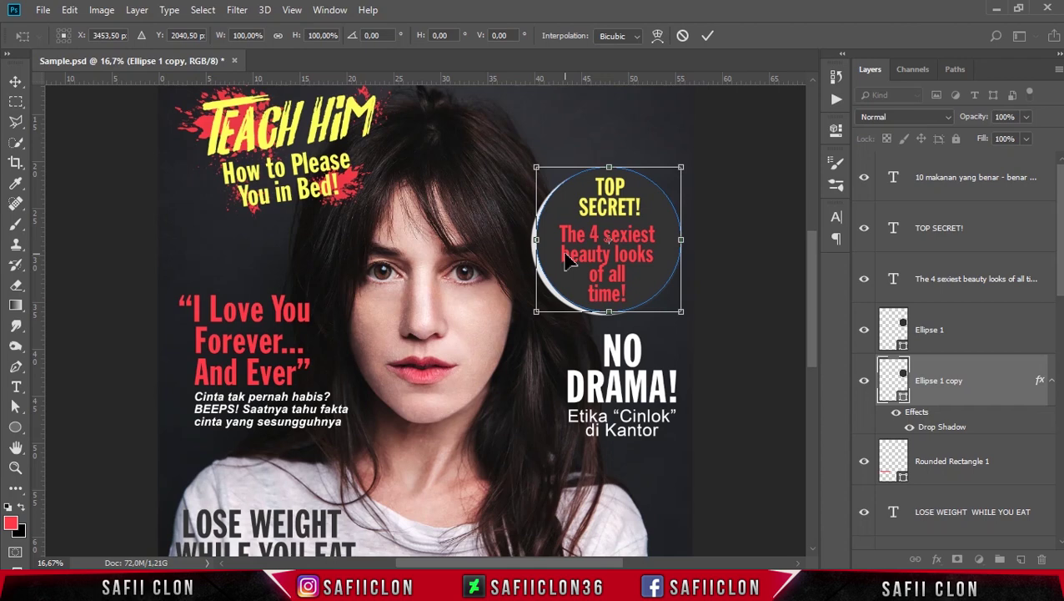
key("Return")
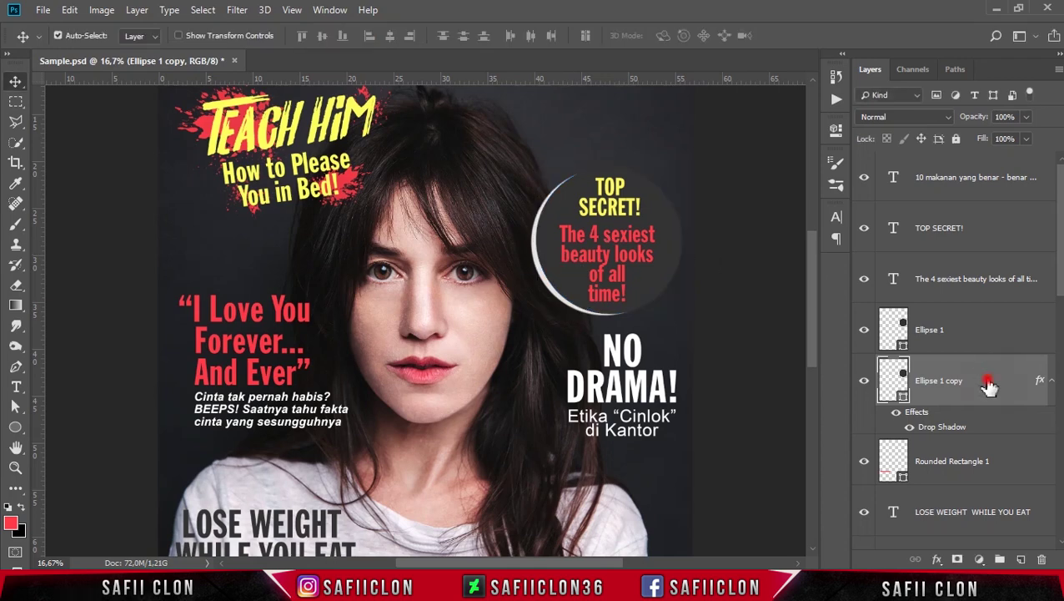
left_click_drag(903, 410, 950, 329)
- Hide Ellipse 1 copy and open Ellipse 1's Drop Shadow settings
left_click(864, 410)
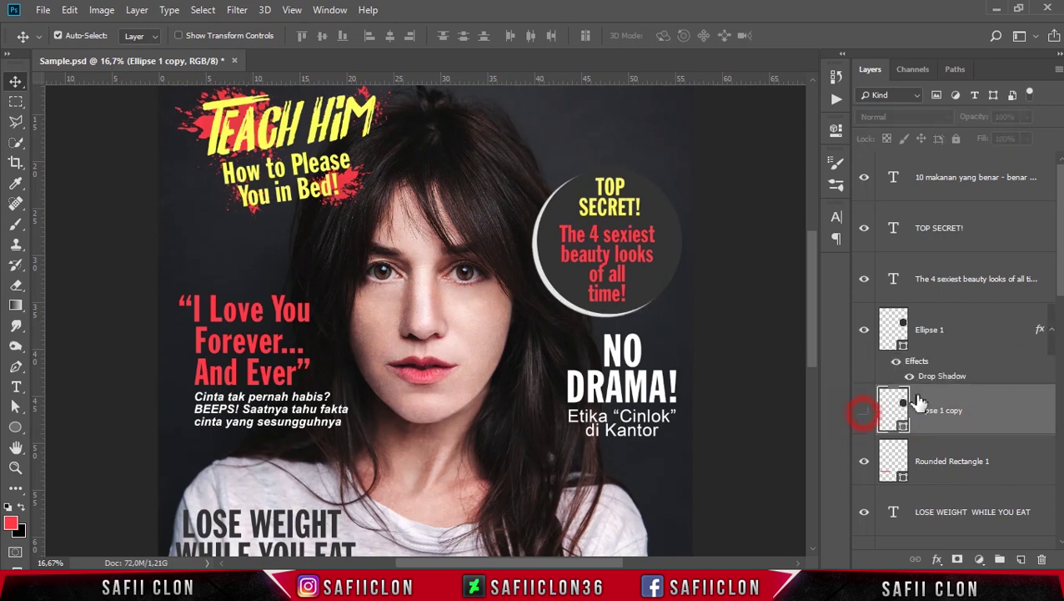
left_click(969, 338)
double_click(954, 388)
left_click_drag(569, 178, 976, 141)
left_click_drag(600, 565, 636, 565)
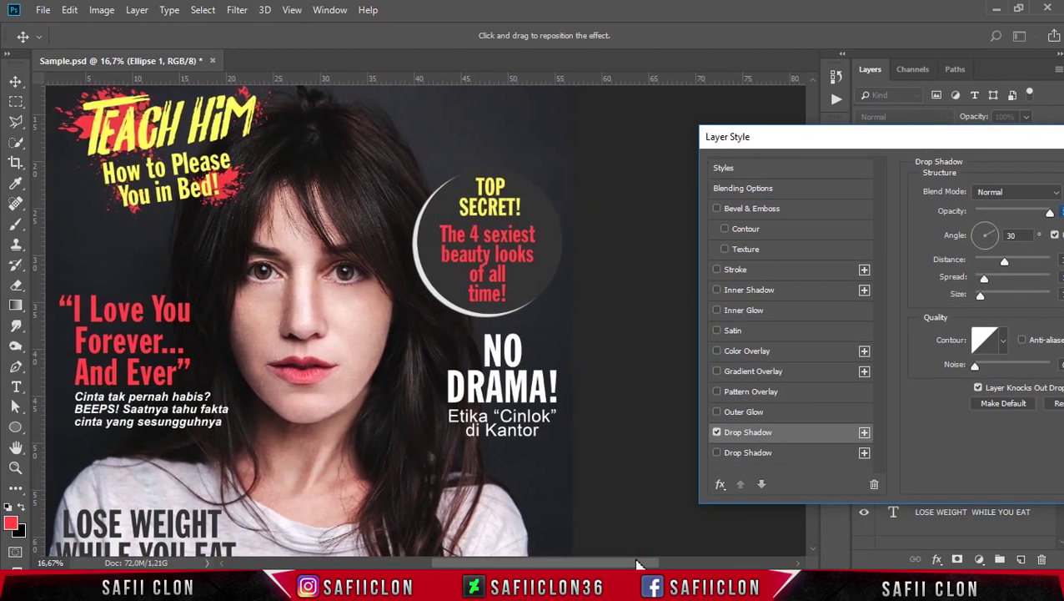
left_click_drag(851, 141, 738, 157)
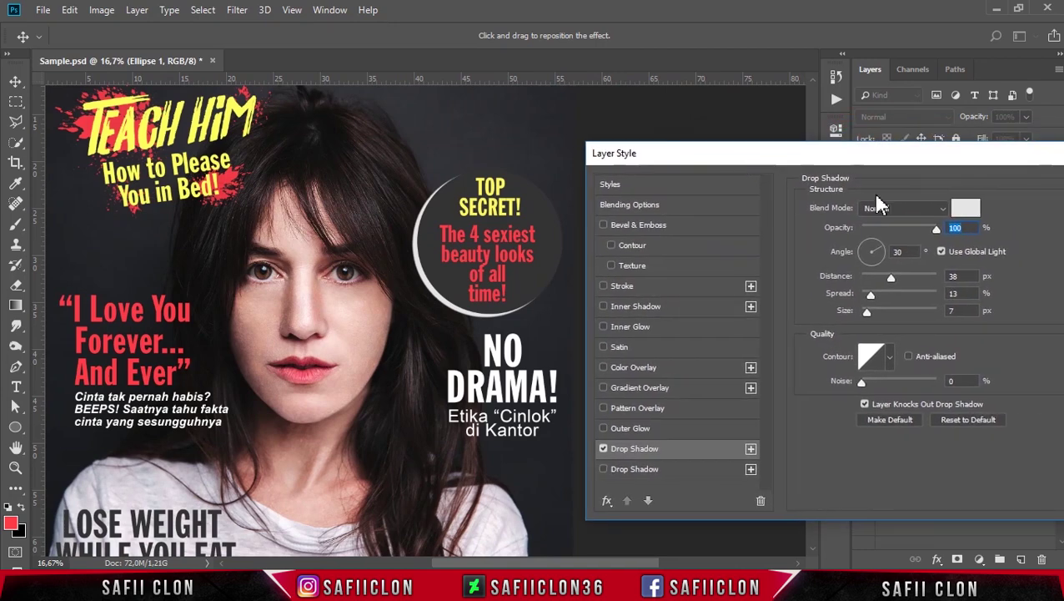
- Set the badge shadow angle to 45°, distance 14 px and spread 20%
left_click(877, 243)
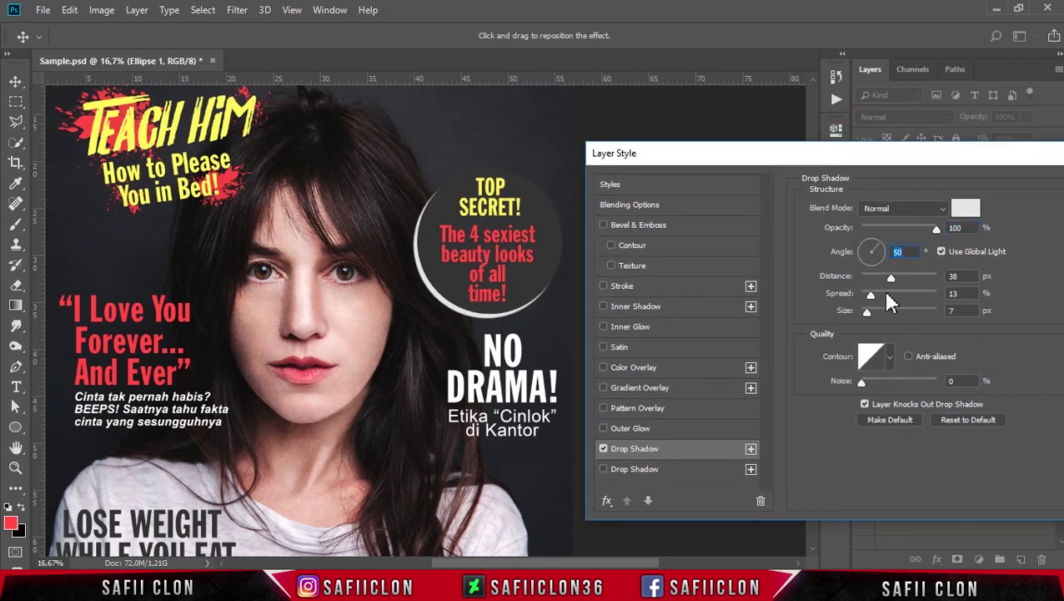
left_click_drag(889, 276, 879, 284)
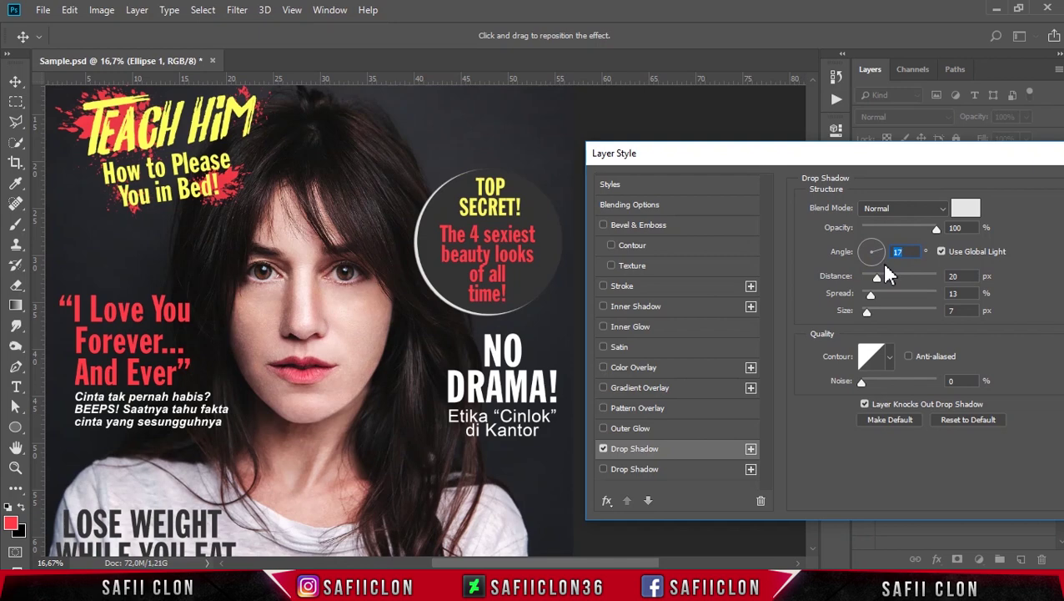
mouse_move(882, 252)
left_mouse_down()
mouse_move(860, 249)
mouse_move(868, 242)
left_mouse_up()
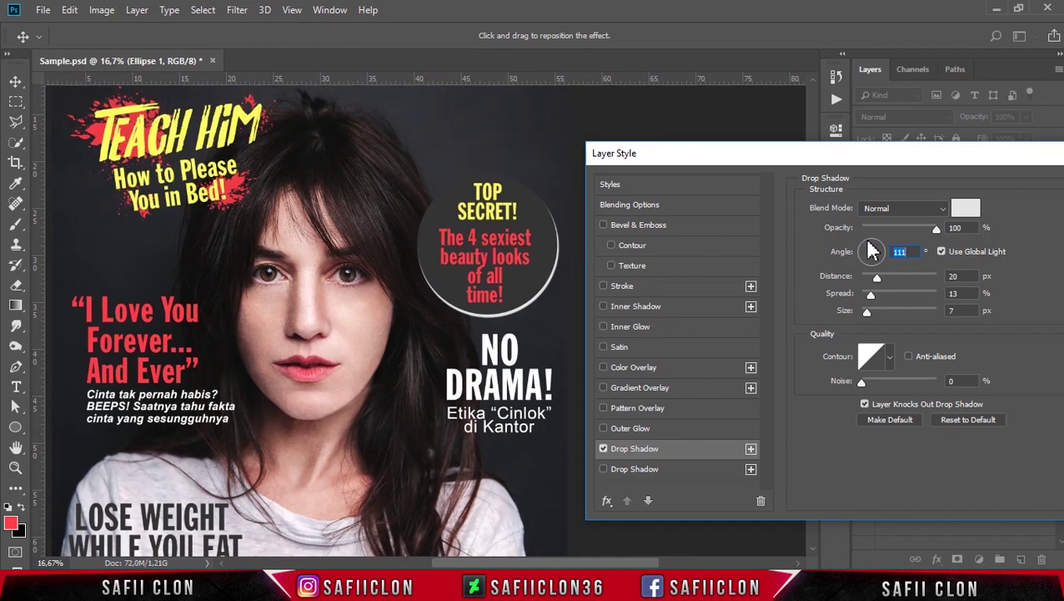
key("ctrl+minus")
key("ctrl+minus")
key("ctrl+plus")
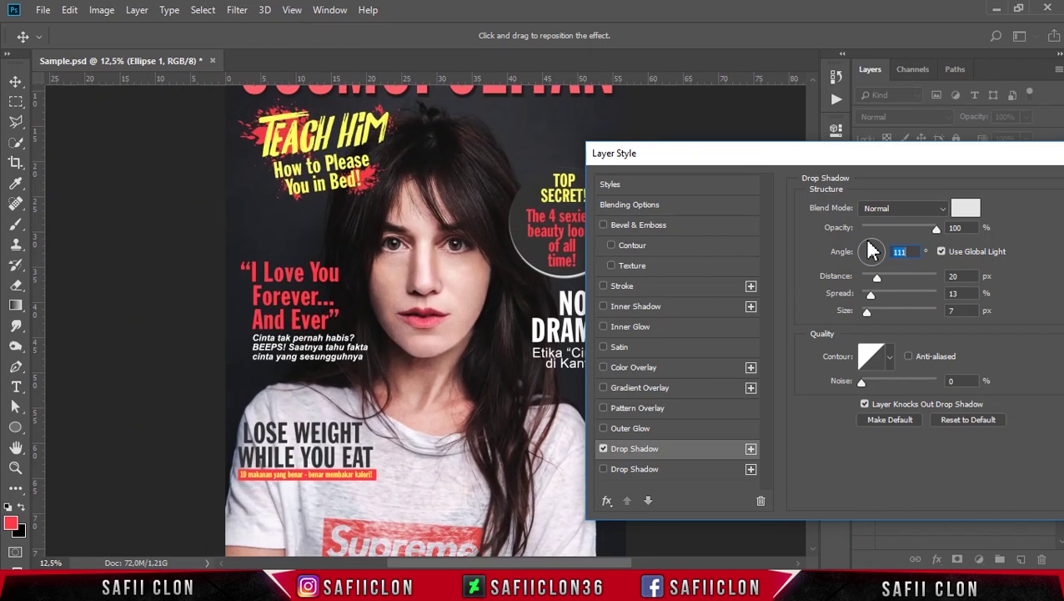
key("ctrl+minus")
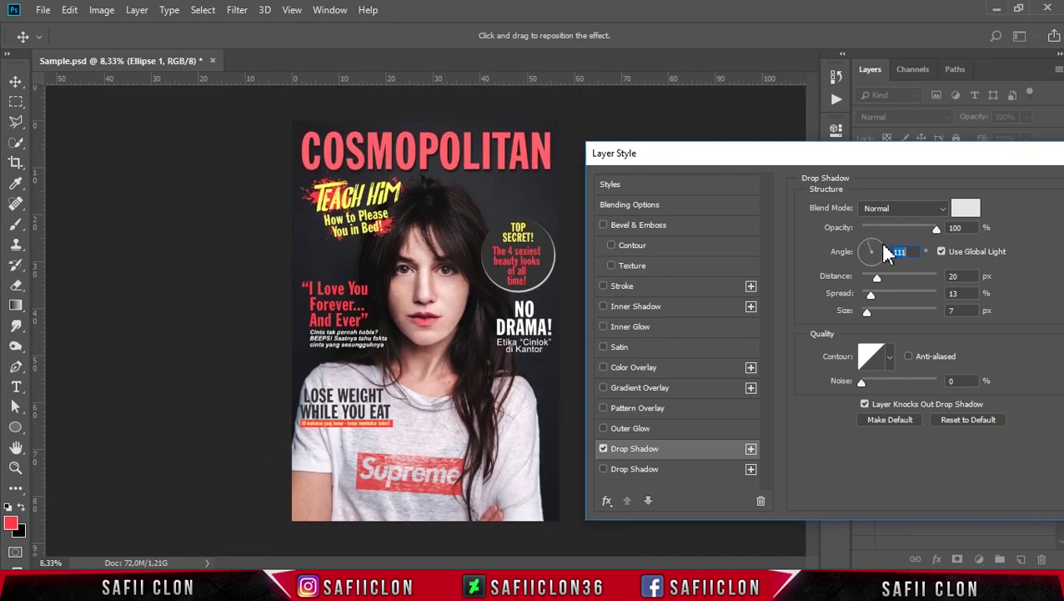
mouse_move(874, 278)
left_mouse_down()
mouse_move(889, 316)
mouse_move(849, 317)
left_mouse_up()
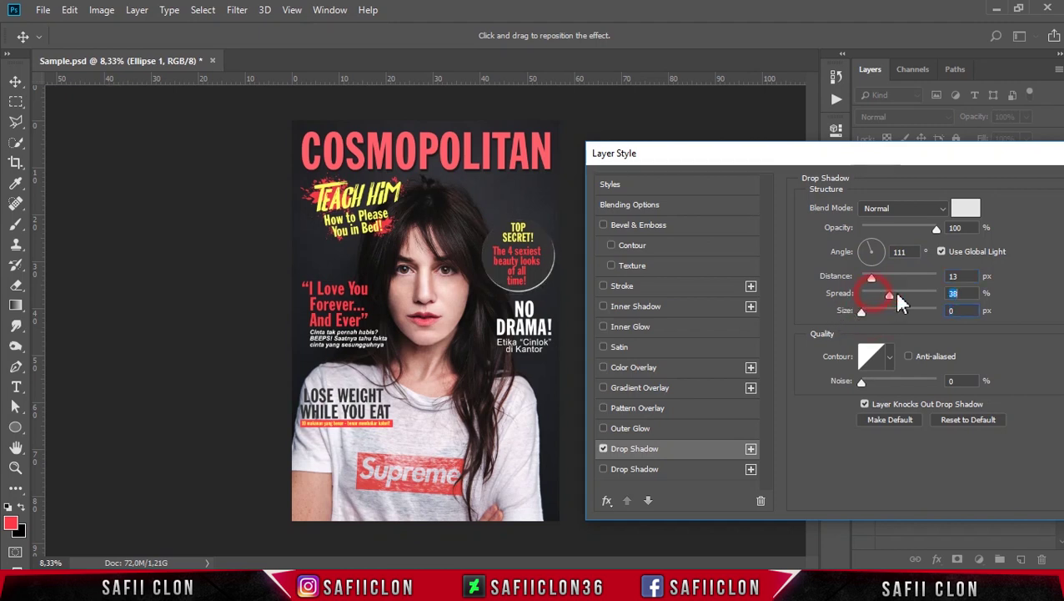
left_click_drag(861, 294, 876, 290)
left_click(871, 282)
left_click_drag(871, 278, 873, 280)
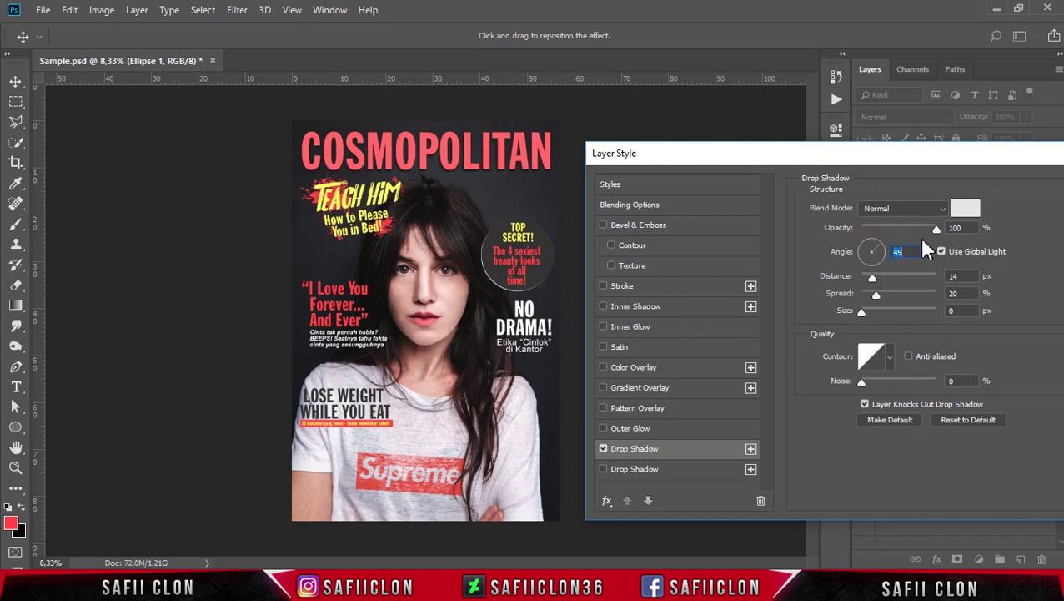
- Lower the shadow opacity to 86%, keep the grey colour over red ff4a4a, and apply
mouse_move(935, 228)
left_mouse_down()
mouse_move(912, 229)
mouse_move(927, 226)
left_mouse_up()
left_click(966, 208)
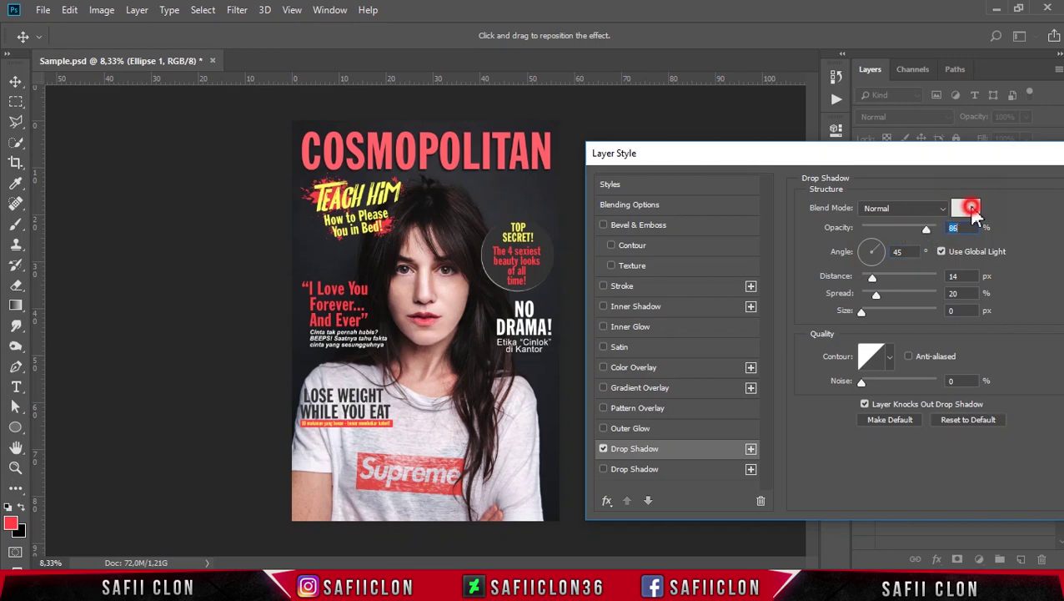
left_click(766, 163)
left_click_drag(767, 164, 788, 129)
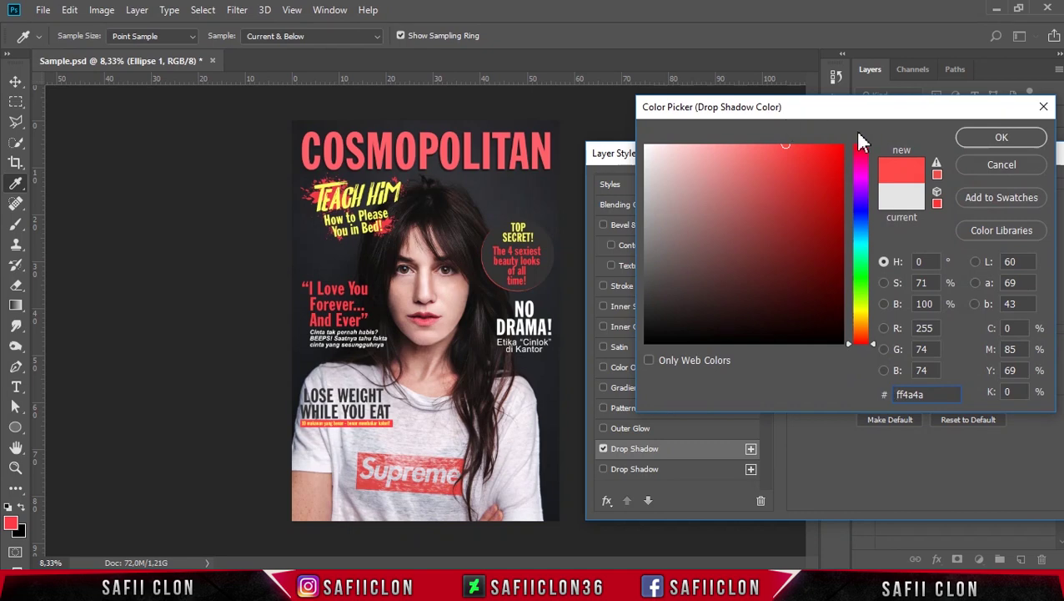
left_click(1028, 167)
left_click_drag(1008, 155, 816, 155)
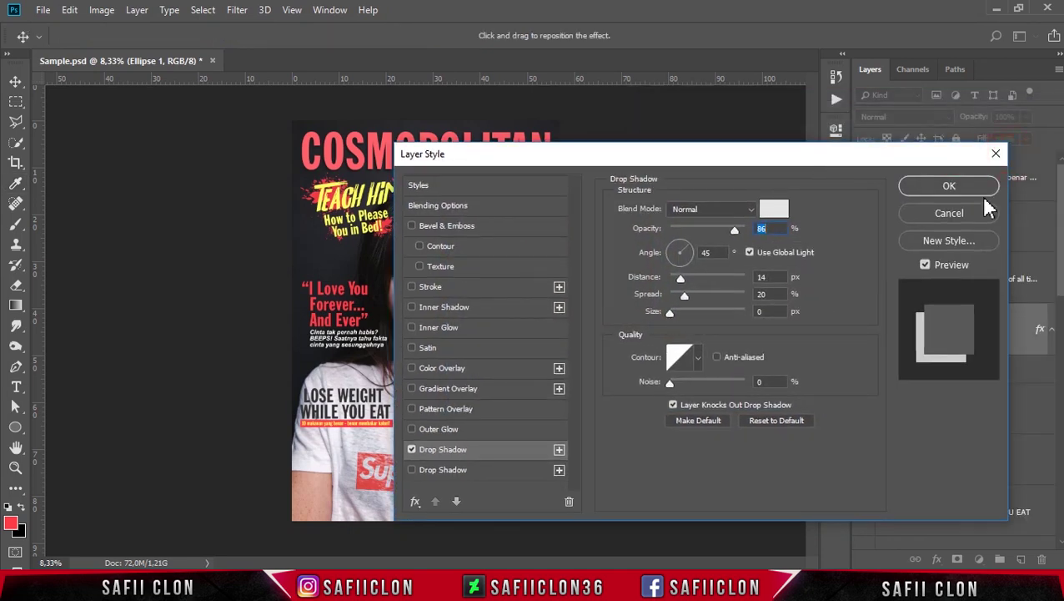
left_click(974, 187)
scroll(983, 351, "down", 5)
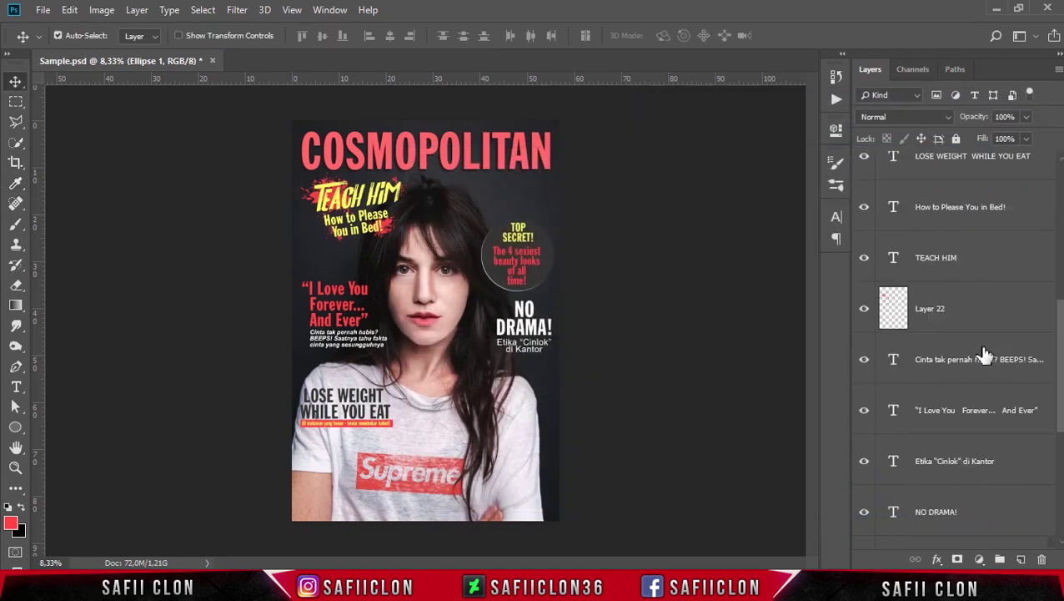
- Try recolouring the COSMOPOLITAN title text by sampling dark cover colours, then abandon it
scroll(983, 351, "down", 3)
left_click(15, 386)
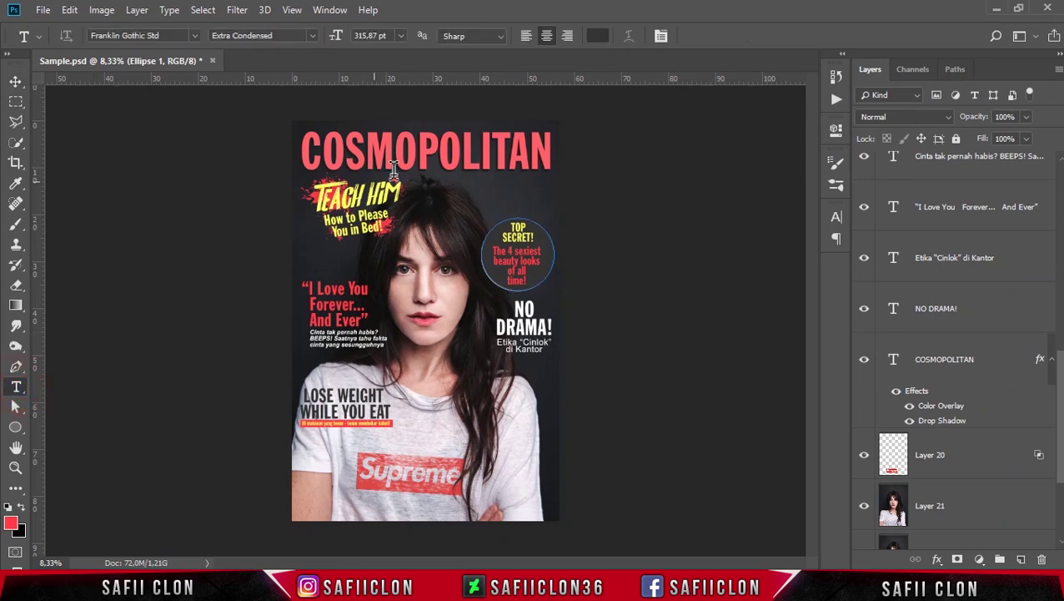
left_click(420, 147)
key("ctrl+a")
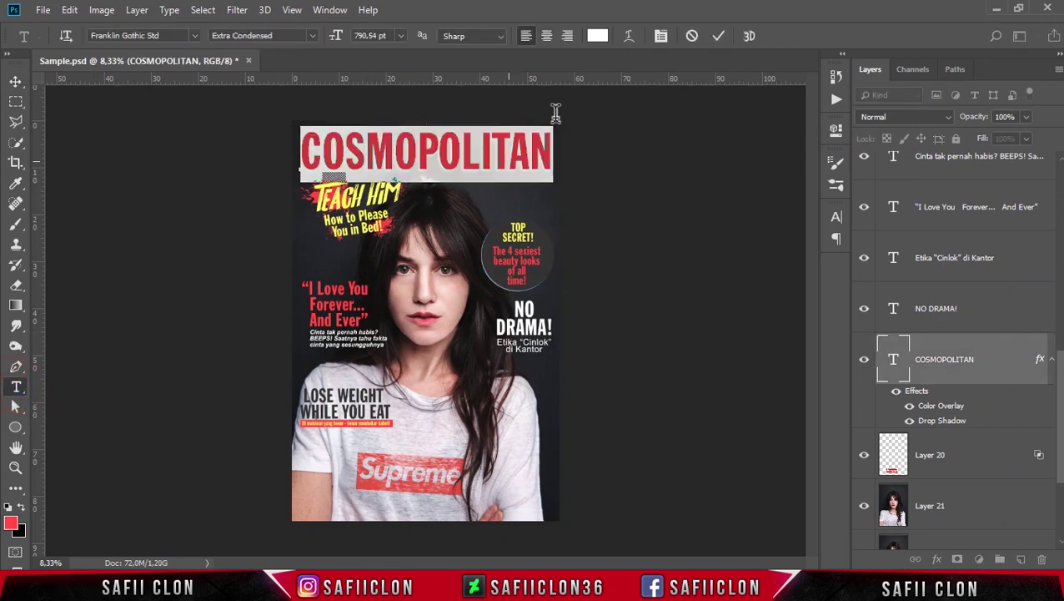
left_click(598, 35)
key("ctrl+plus")
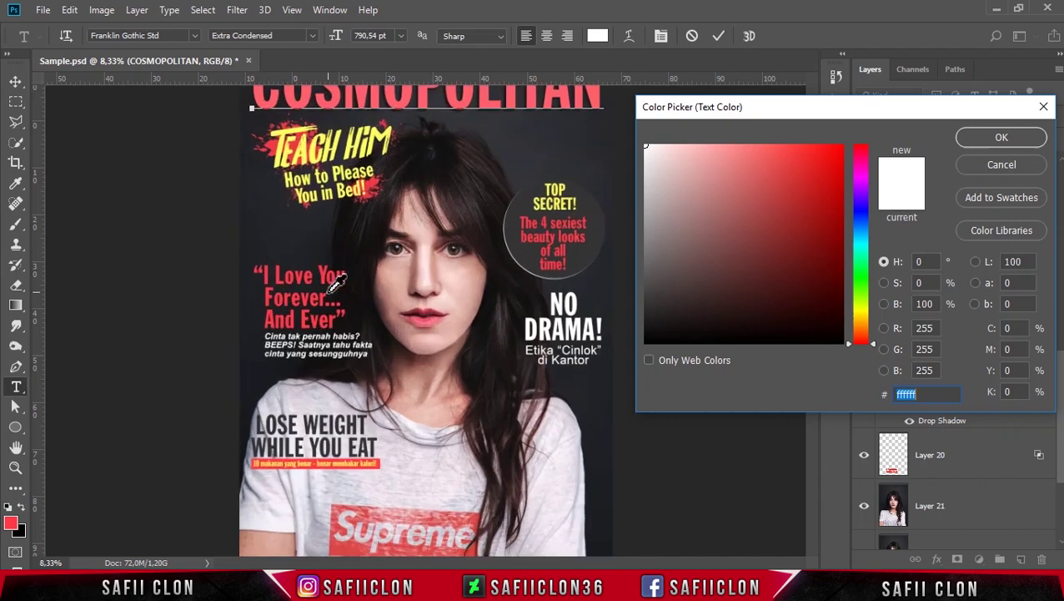
left_click(198, 282)
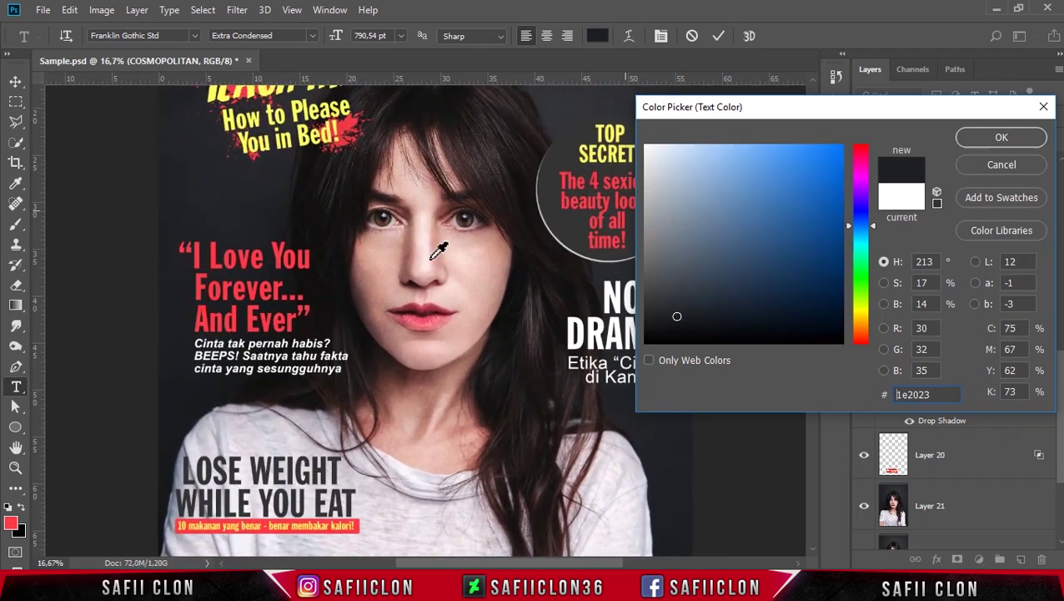
left_click(200, 285)
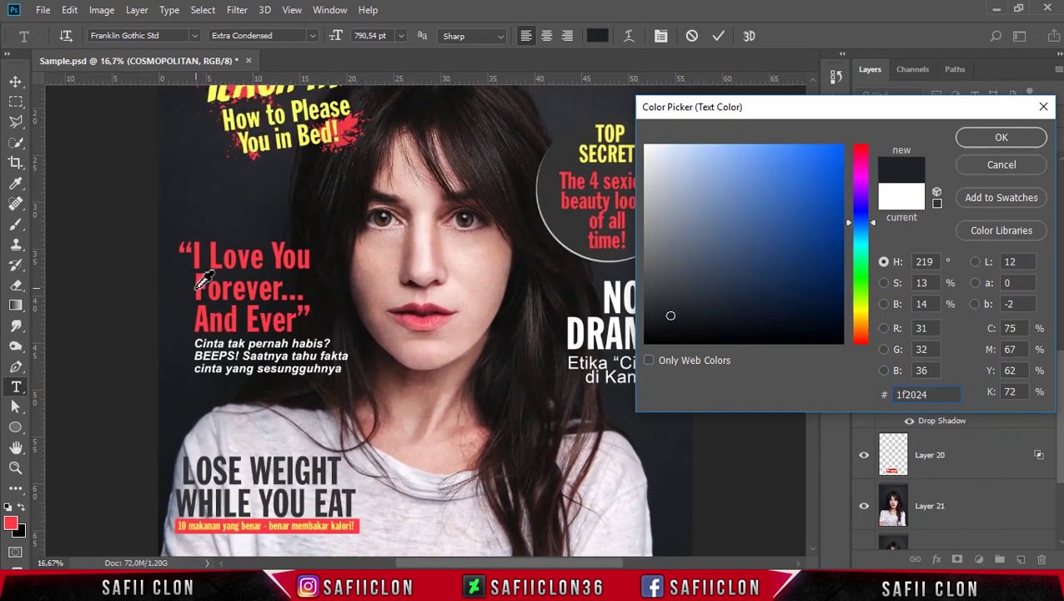
left_click(596, 203)
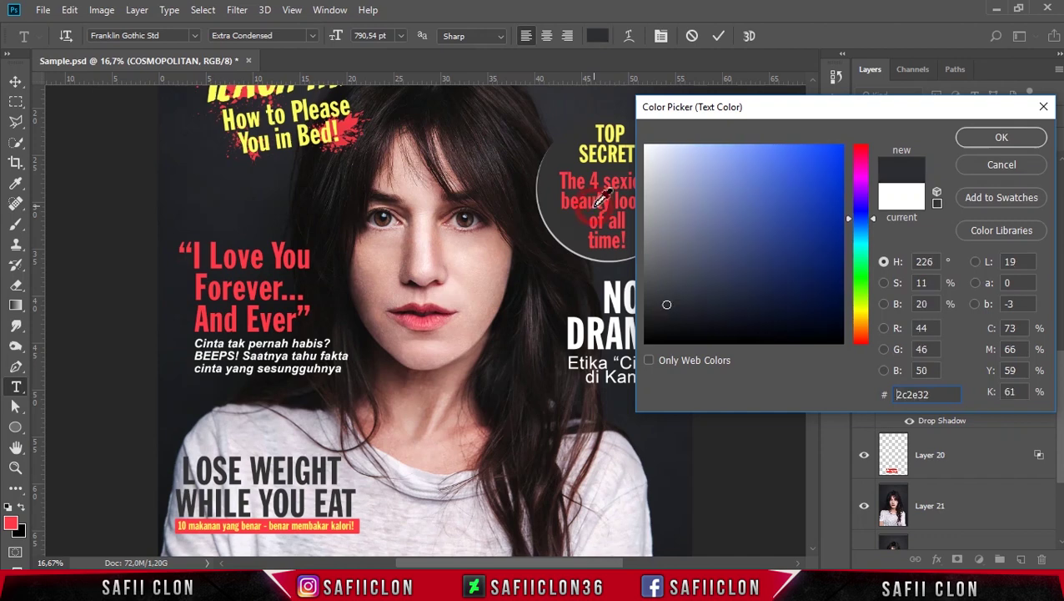
left_click(994, 165)
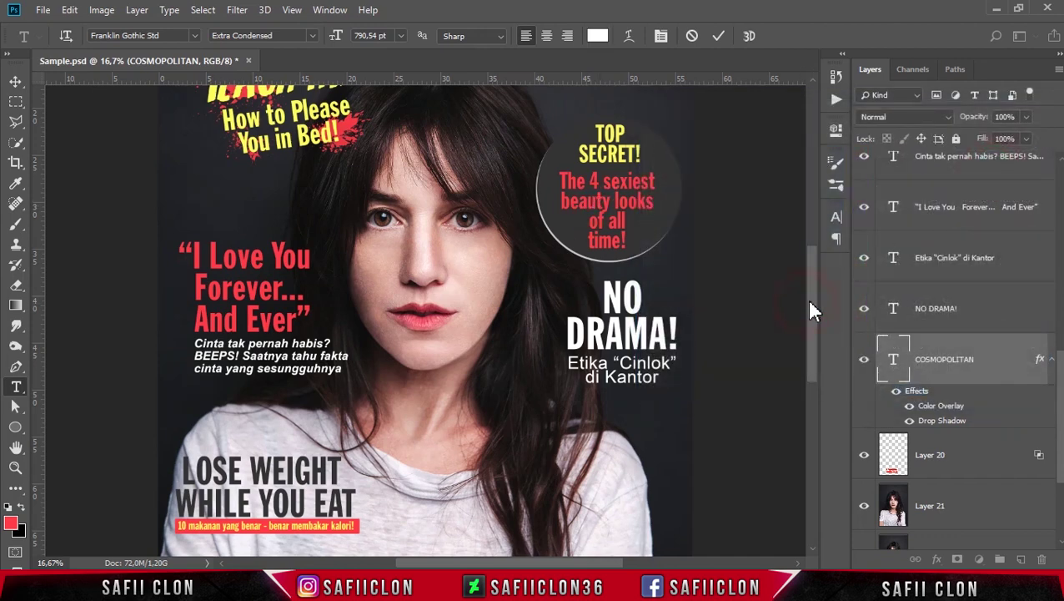
left_click_drag(809, 312, 807, 275)
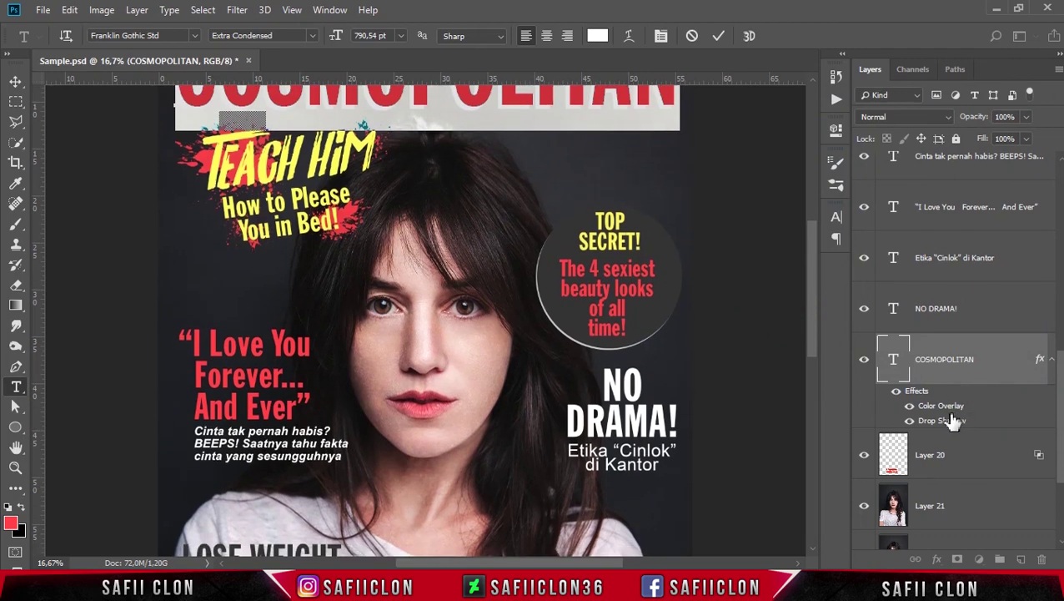
key("h")
- Try sampling the headline's red into the title's Color Overlay, then cancel
double_click(941, 406)
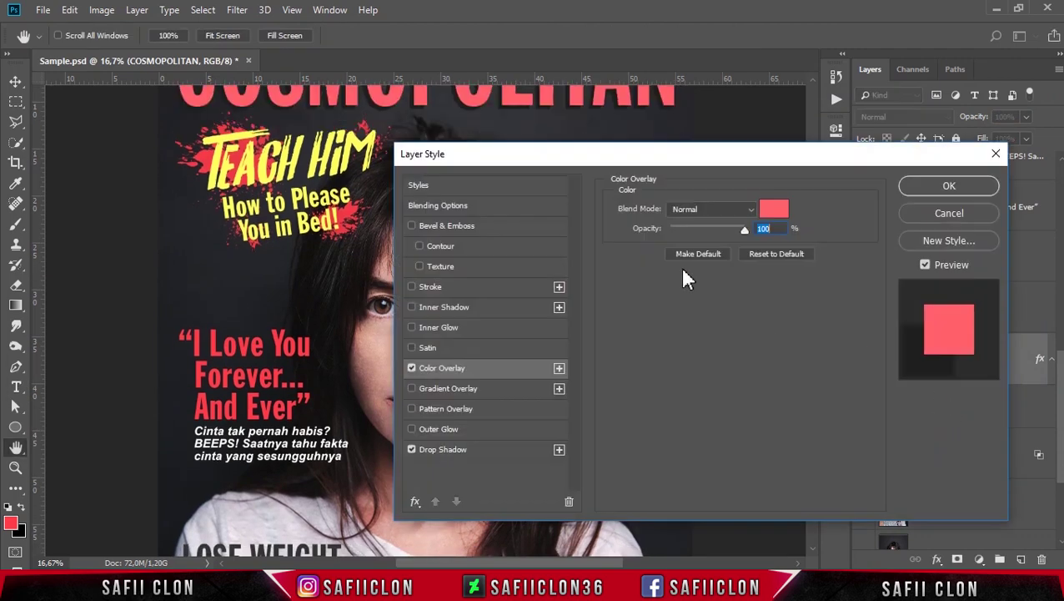
left_click(768, 212)
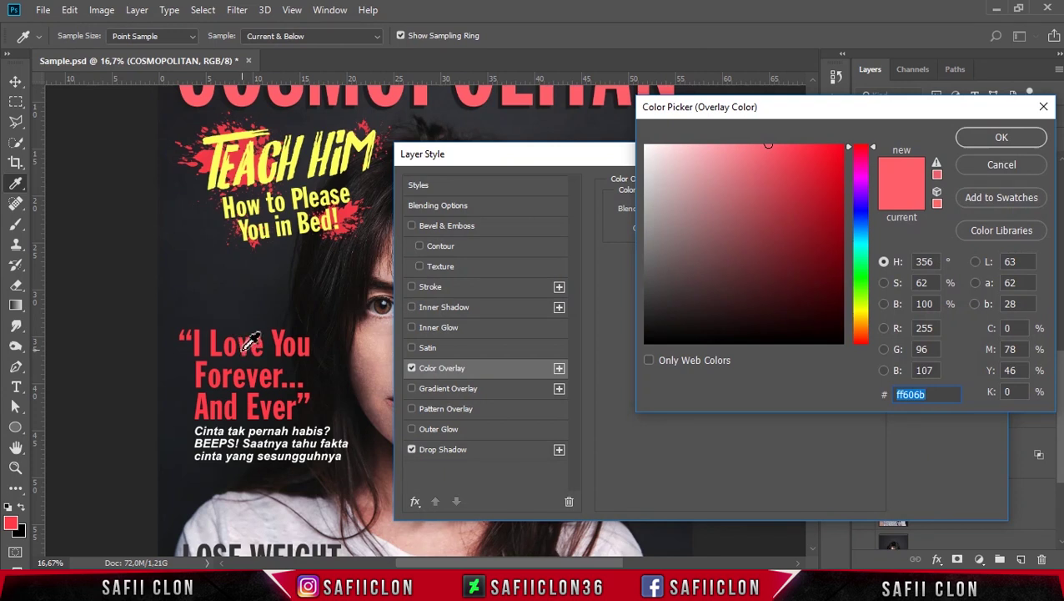
left_click(244, 349)
left_click(246, 348)
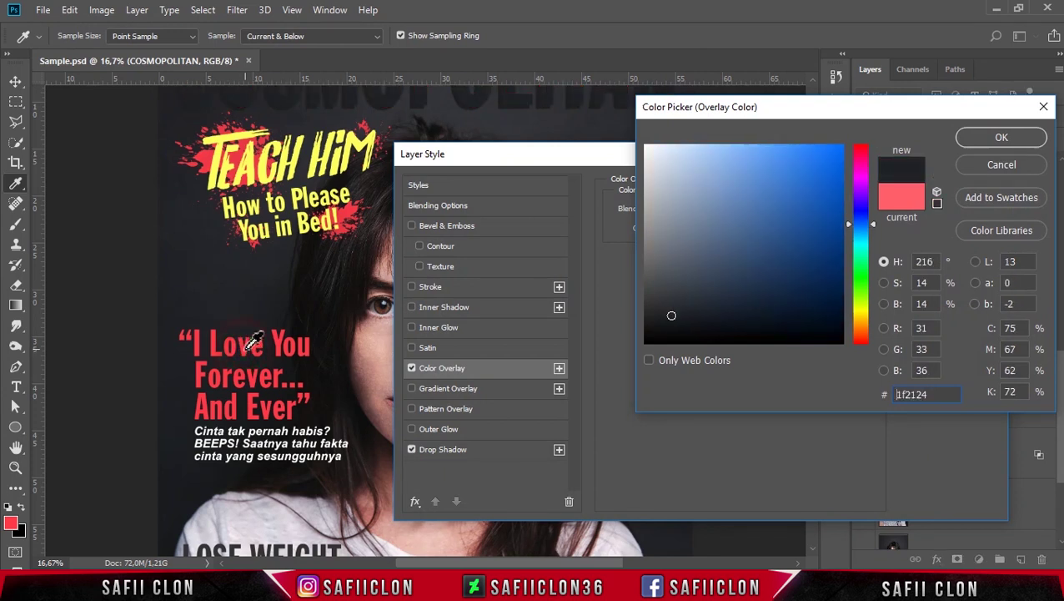
left_click(247, 349)
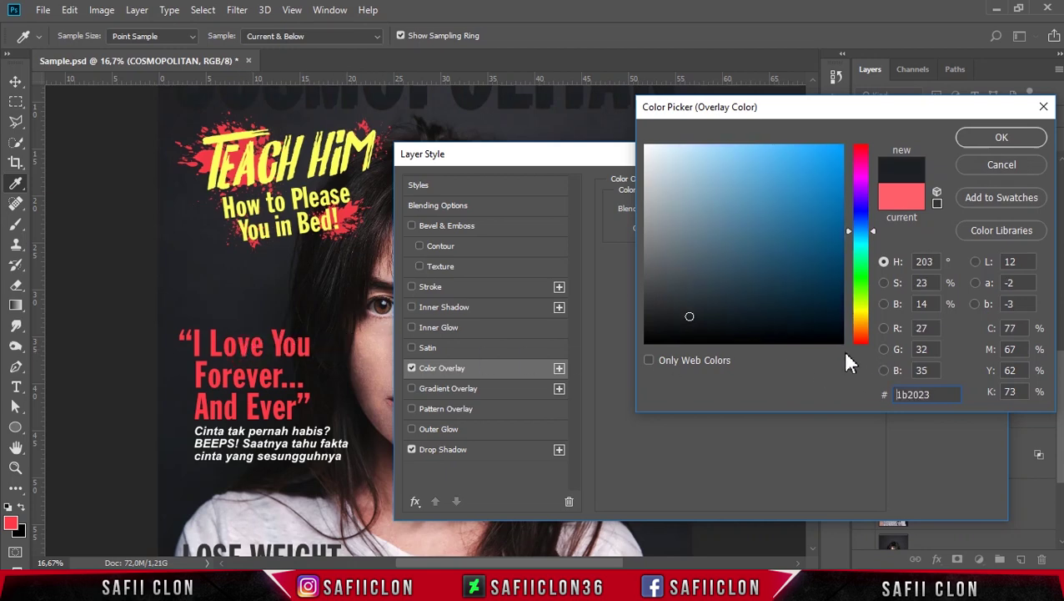
left_click(1001, 164)
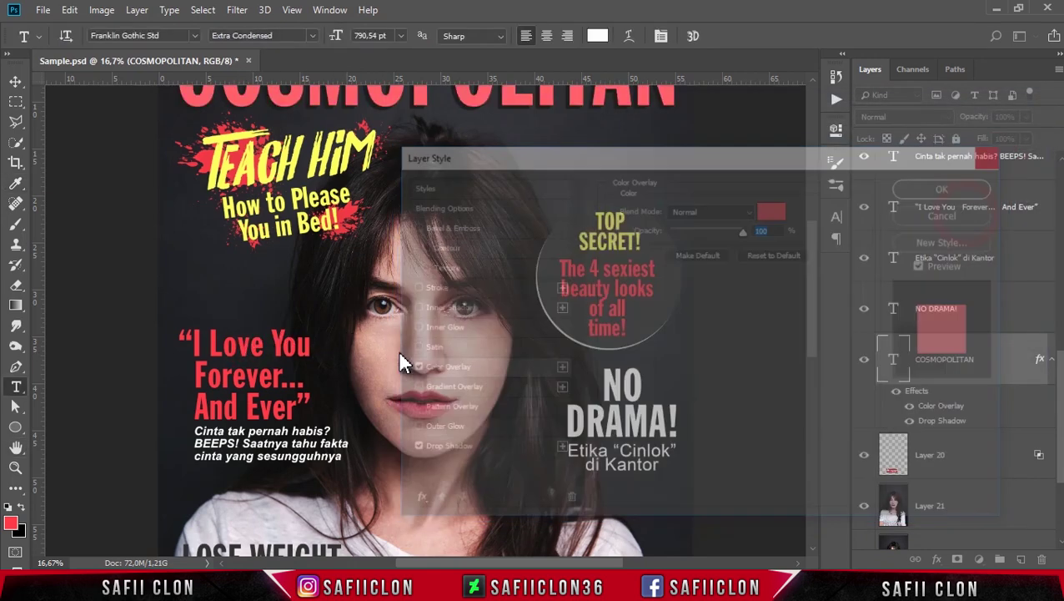
left_click(959, 211)
- Check the exact red of the 'I Love You' headline text
left_click(10, 522)
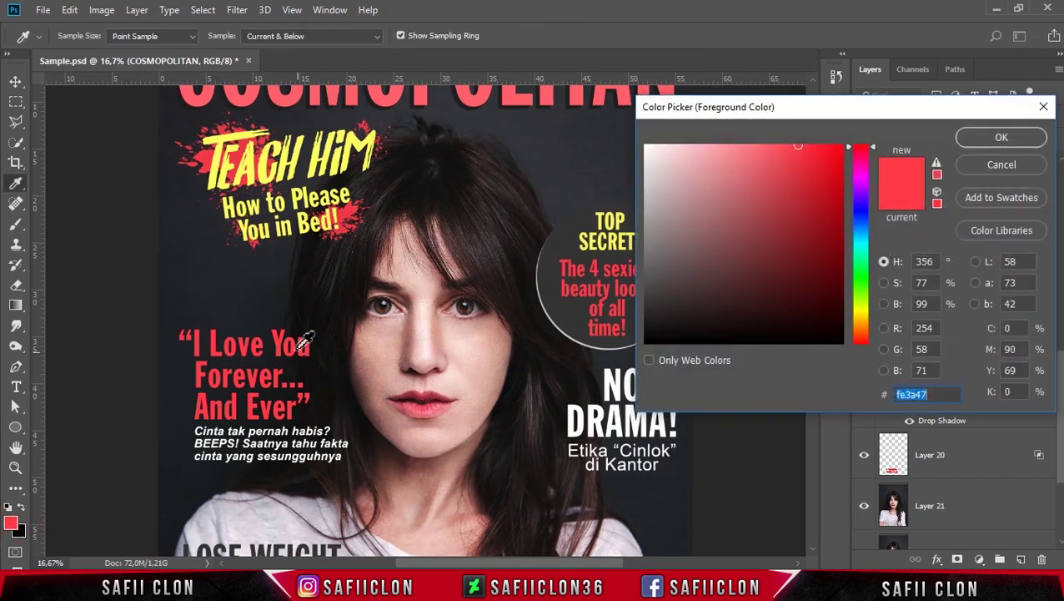
left_click(280, 339)
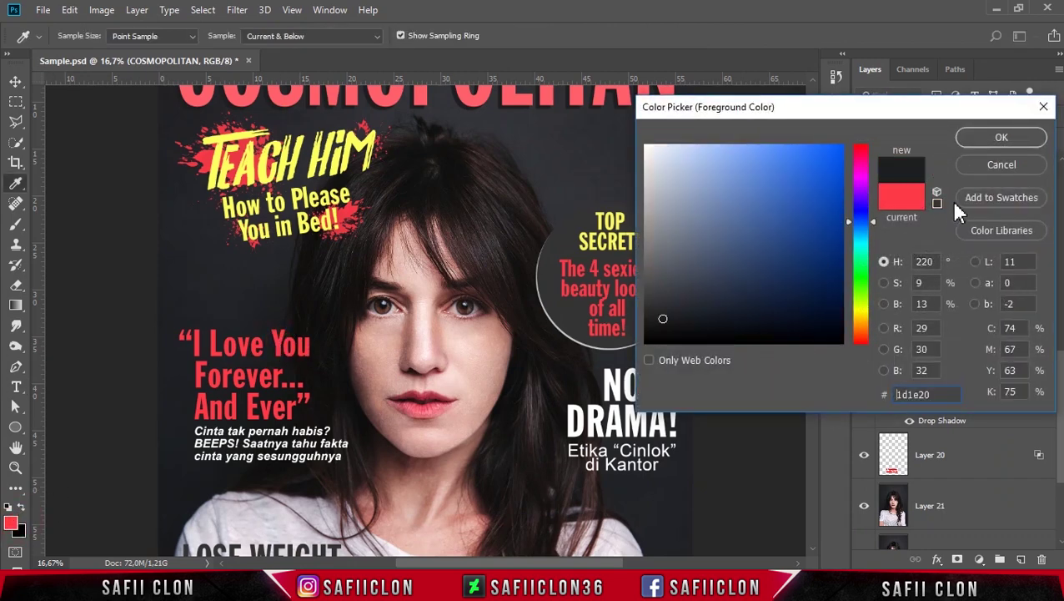
left_click(994, 165)
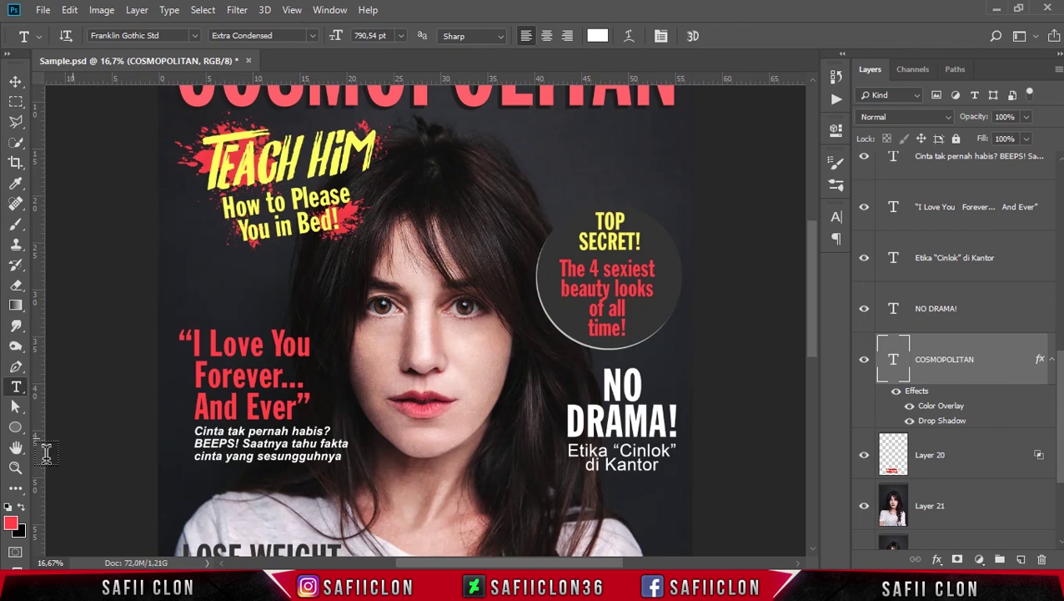
left_click(14, 524)
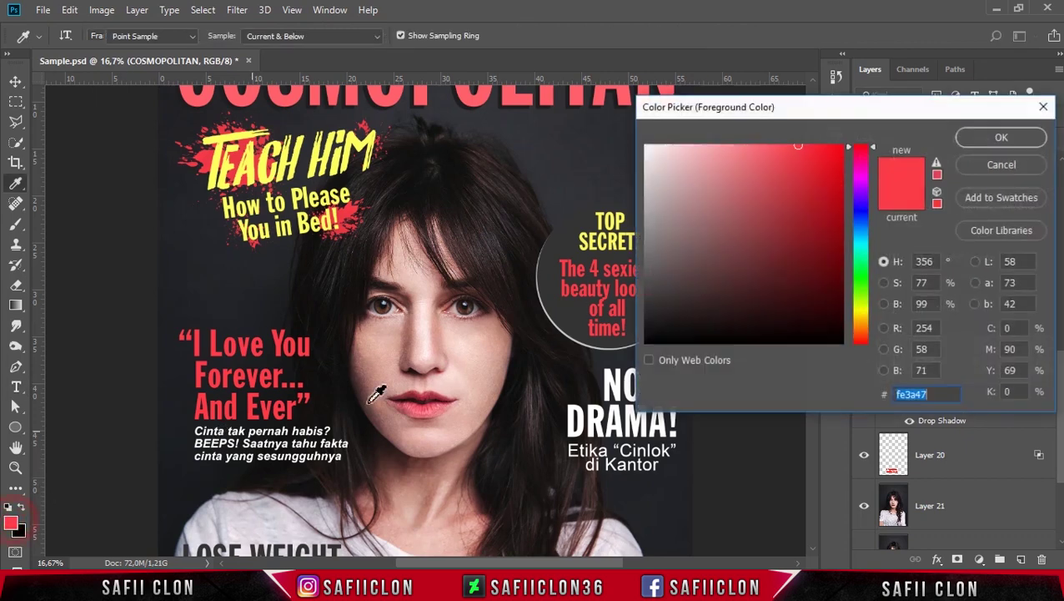
left_click(997, 167)
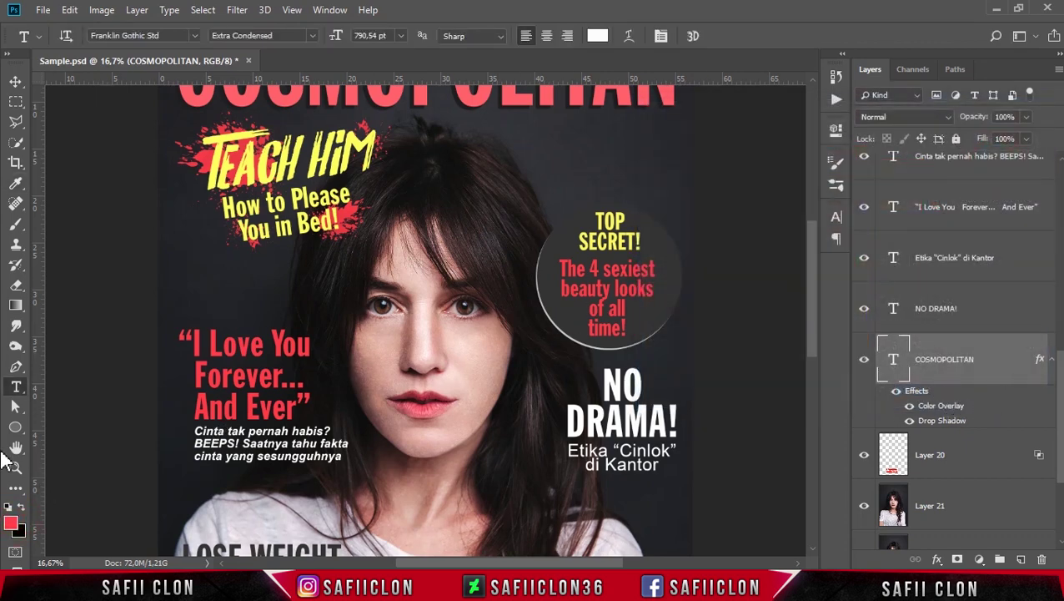
left_click(255, 344)
left_click(597, 35)
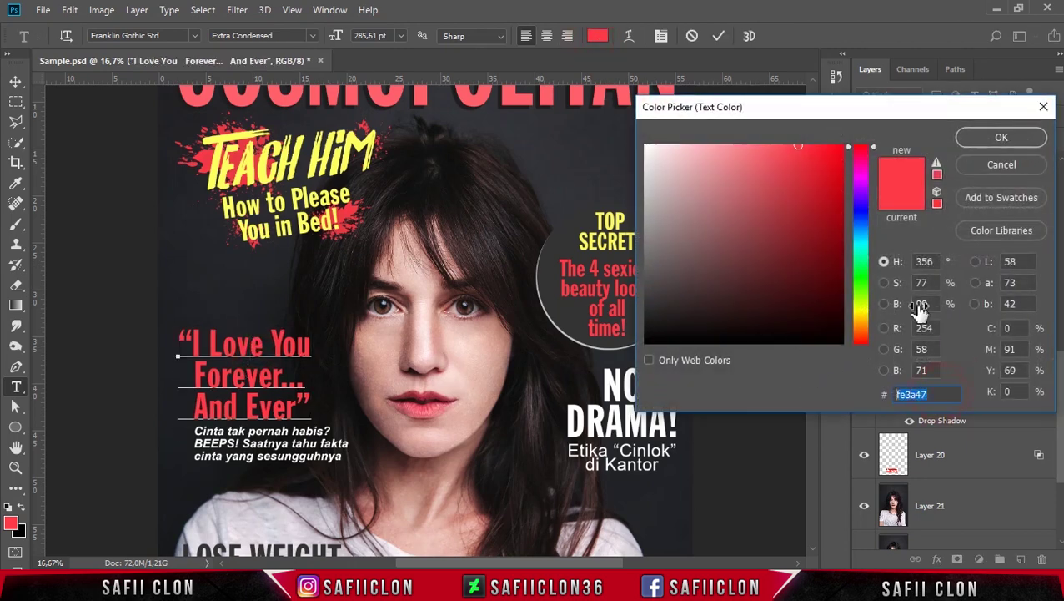
left_click(1021, 171)
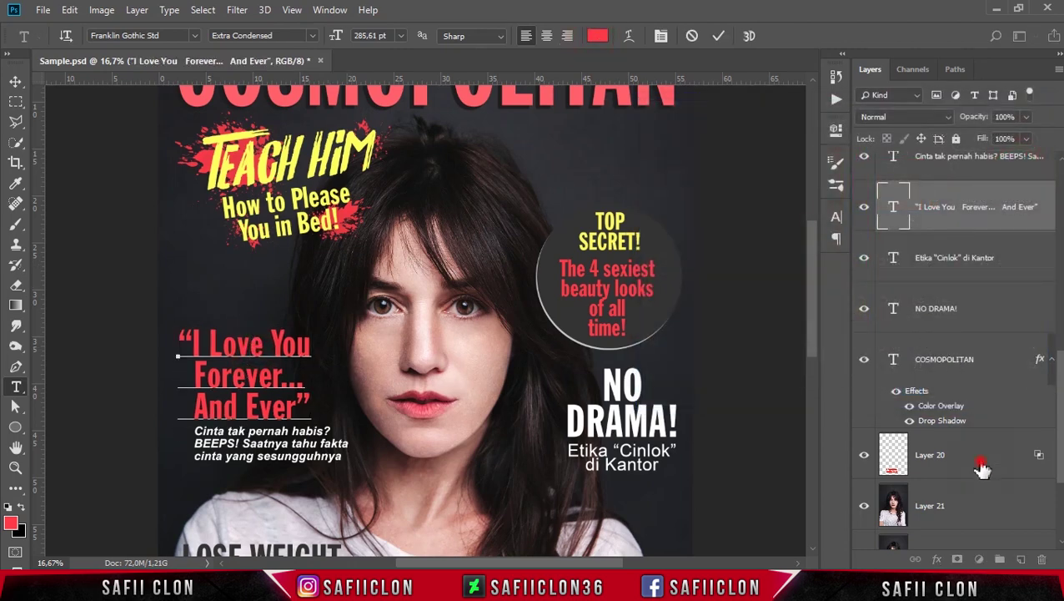
left_click(980, 457)
- Set the COSMOPOLITAN Color Overlay to fe3a47 and apply it
left_click(972, 357)
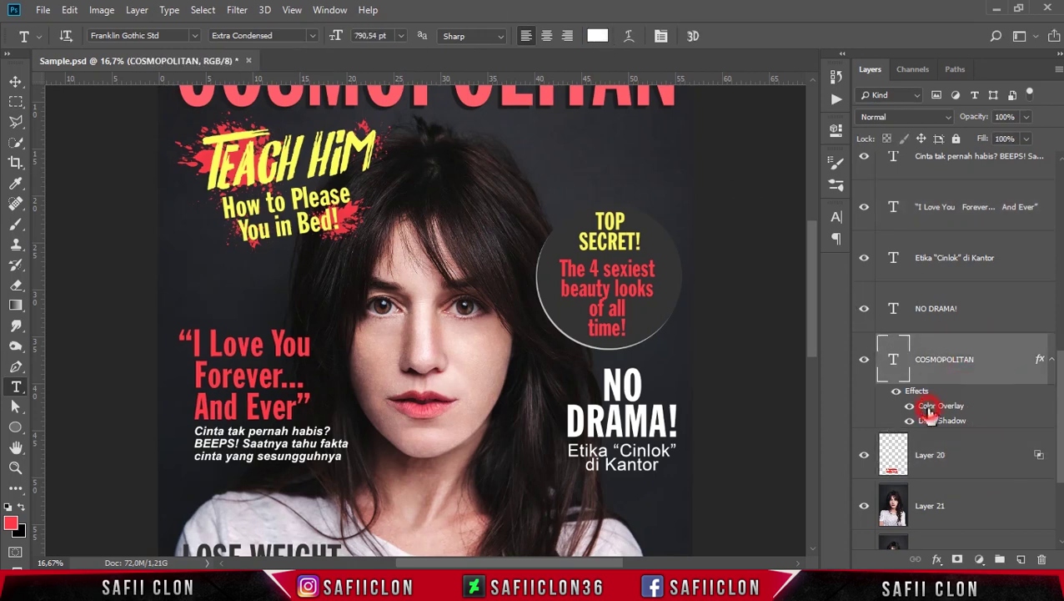
double_click(905, 376)
left_click(774, 211)
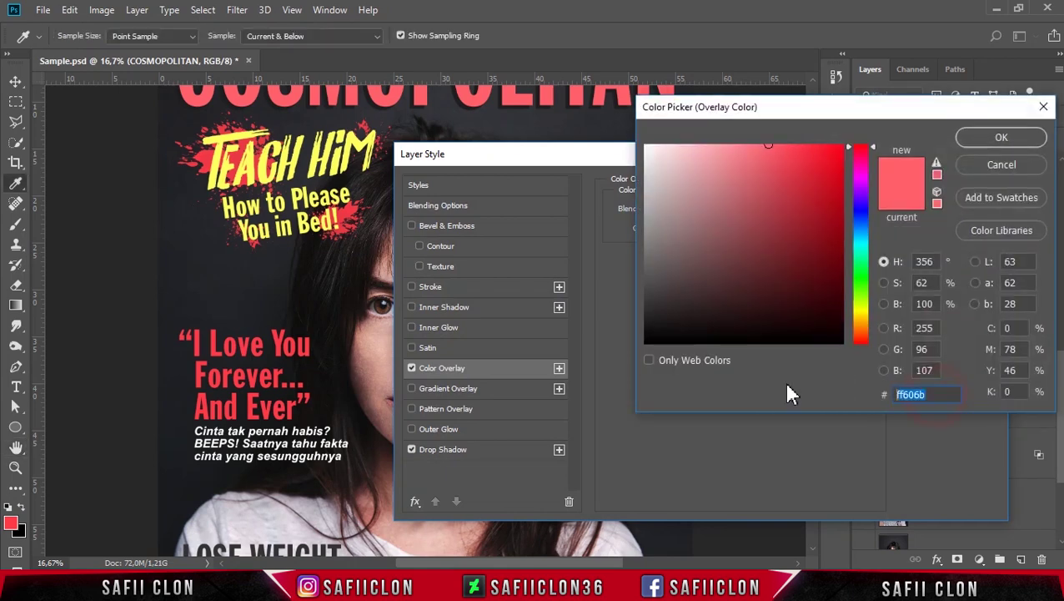
type("fe3a47")
left_click(998, 137)
left_click(951, 185)
left_click(1030, 204)
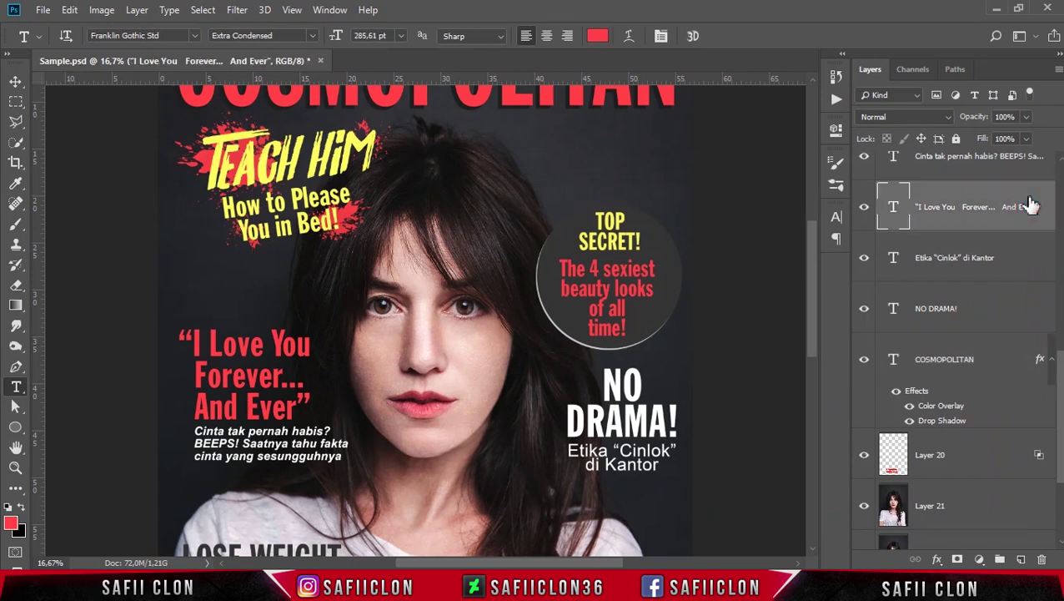
key("ctrl+minus")
key("ctrl+minus")
key("ctrl+minus")
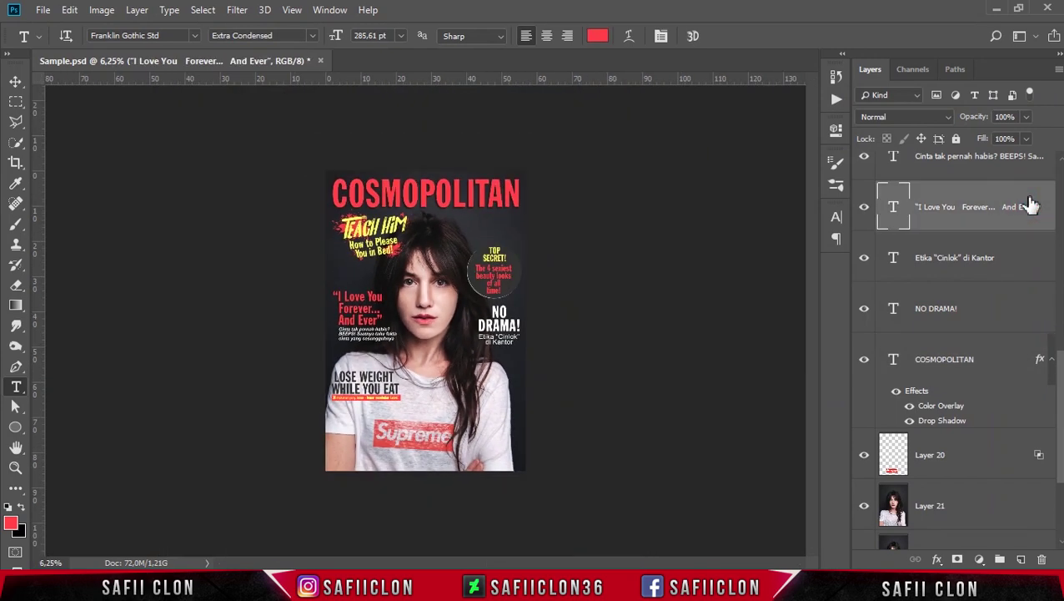
- Bring the lower cover into view and select the subtitle layer under LOSE WEIGHT
key("ctrl+plus")
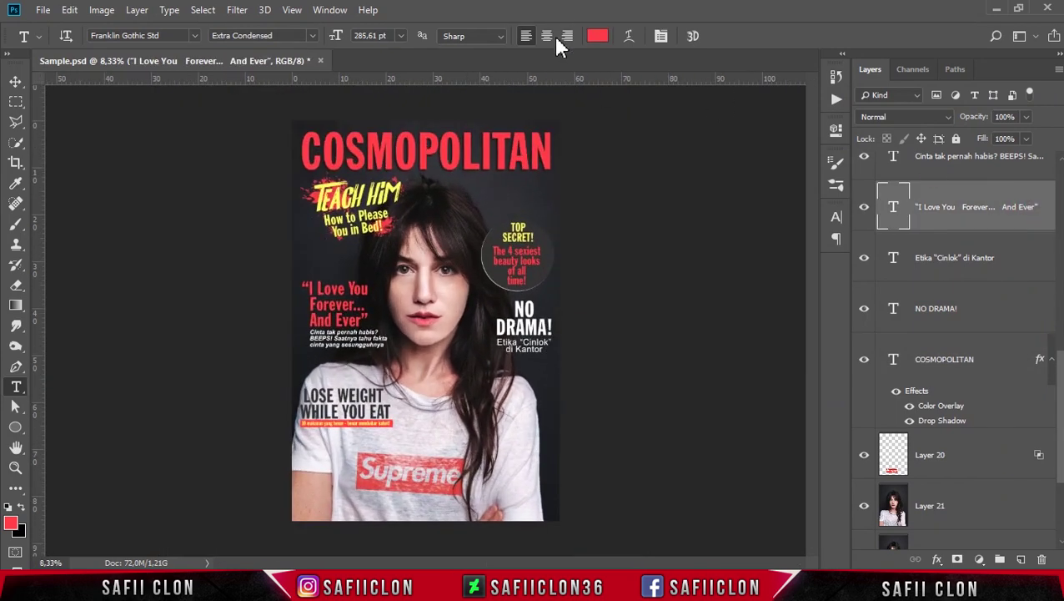
left_click(16, 81)
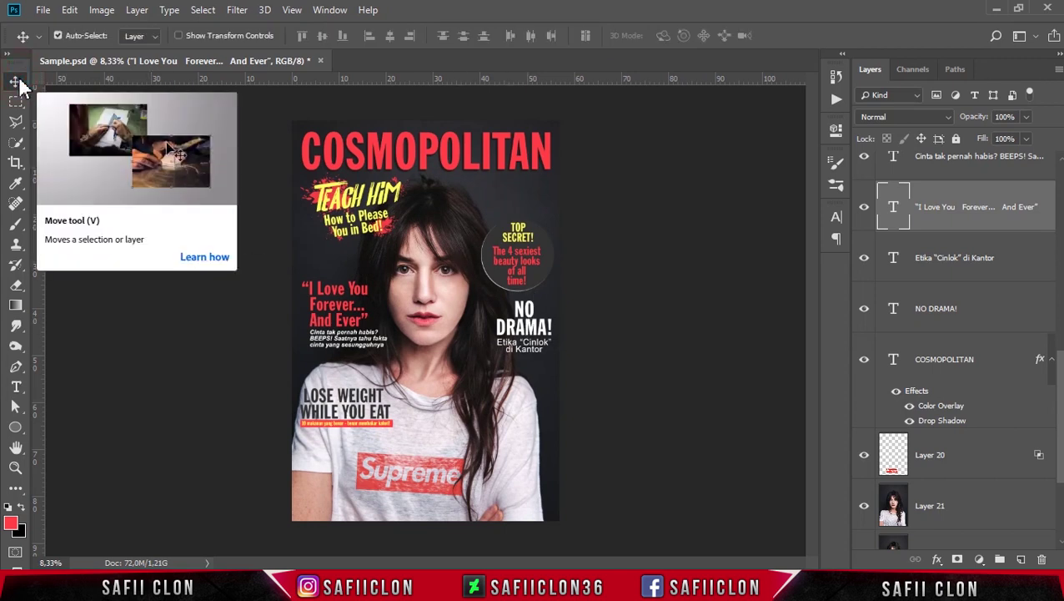
scroll(995, 291, "up", 3)
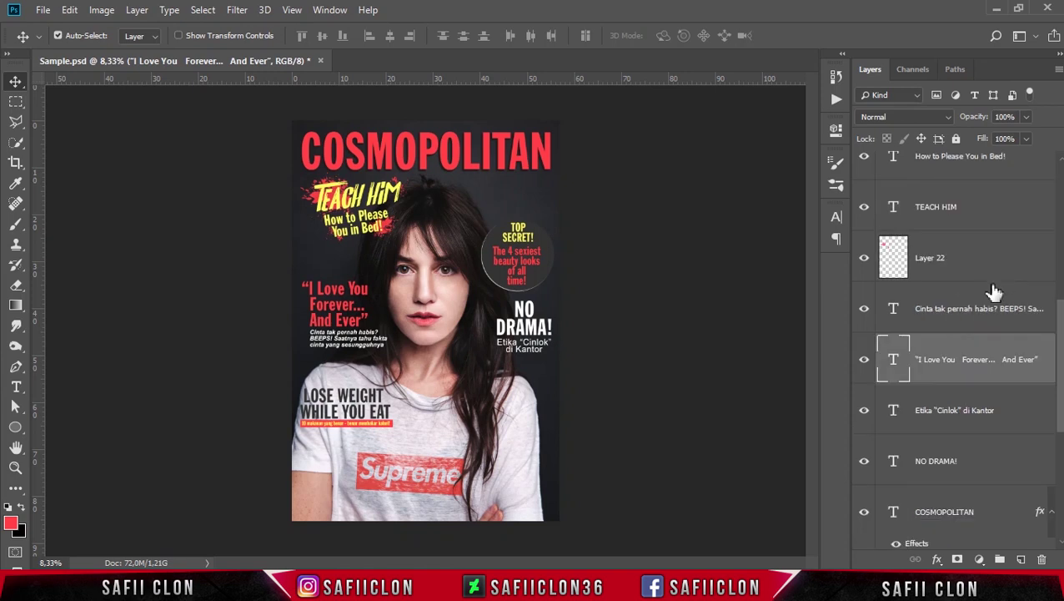
scroll(994, 291, "up", 7)
scroll(1038, 278, "up", 1)
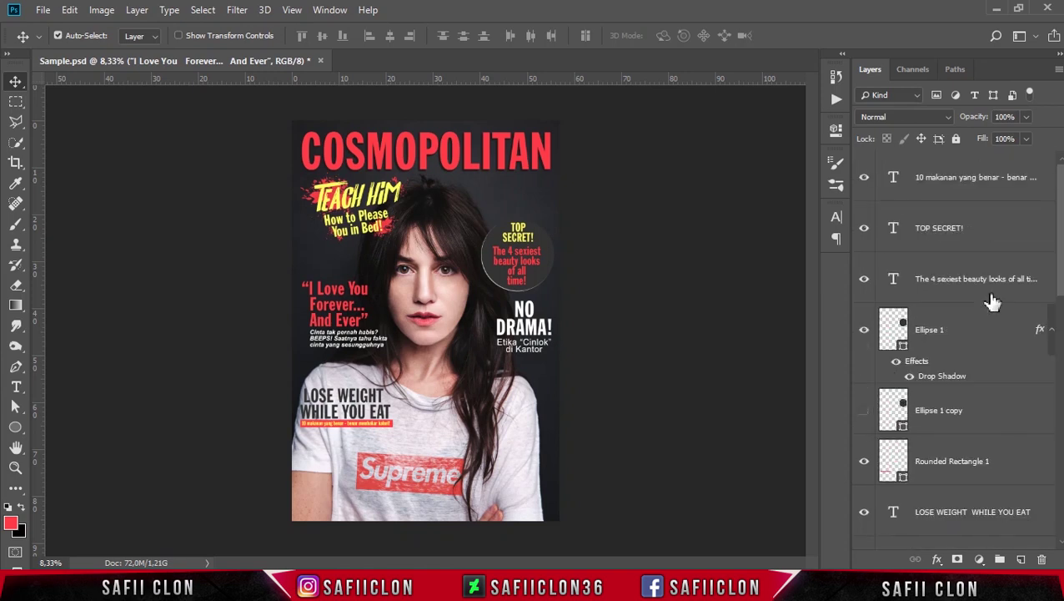
left_click(980, 194)
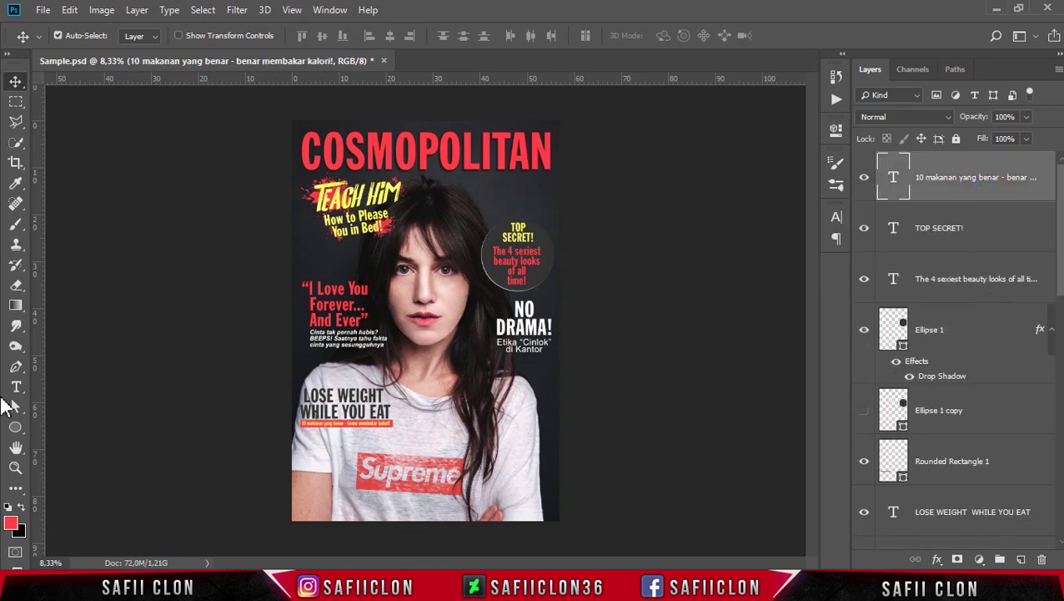
left_click(16, 388)
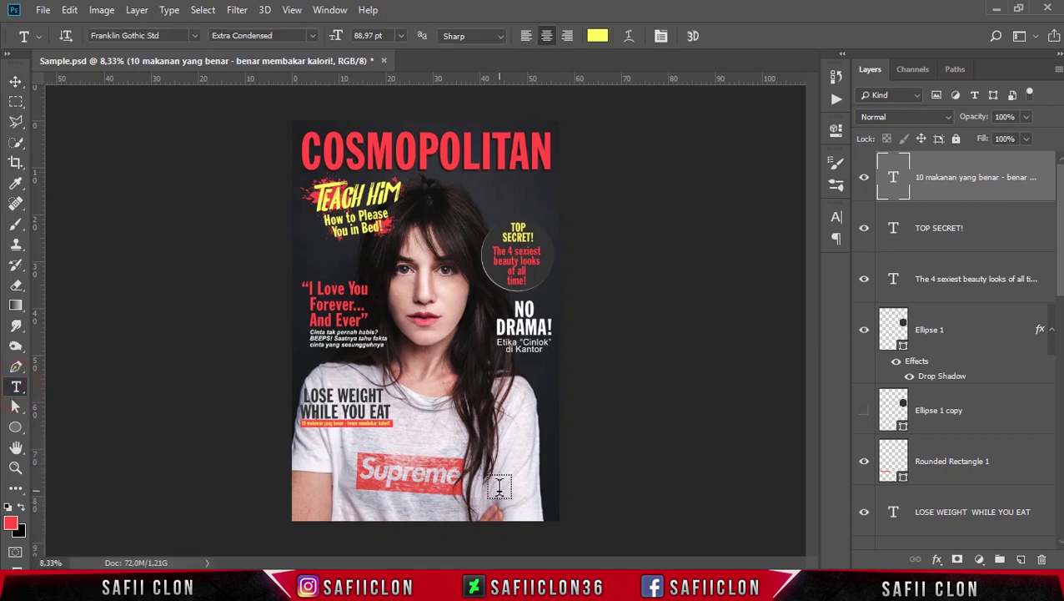
left_click(16, 81)
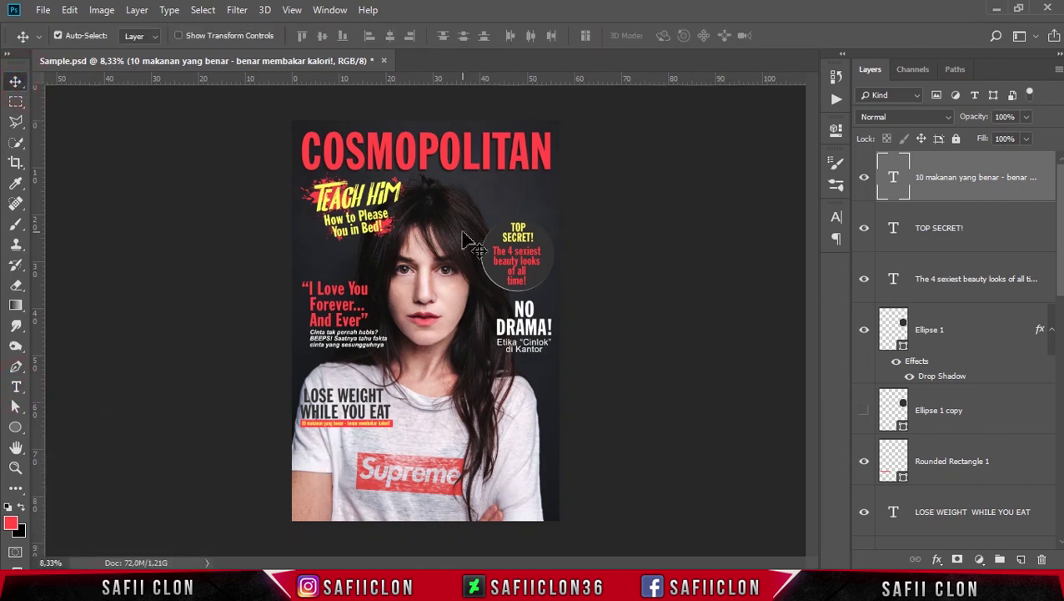
- Nudge the NO DRAMA! and Etika “Cinlok” di Kantor lines together down and slightly left
key("ctrl+plus")
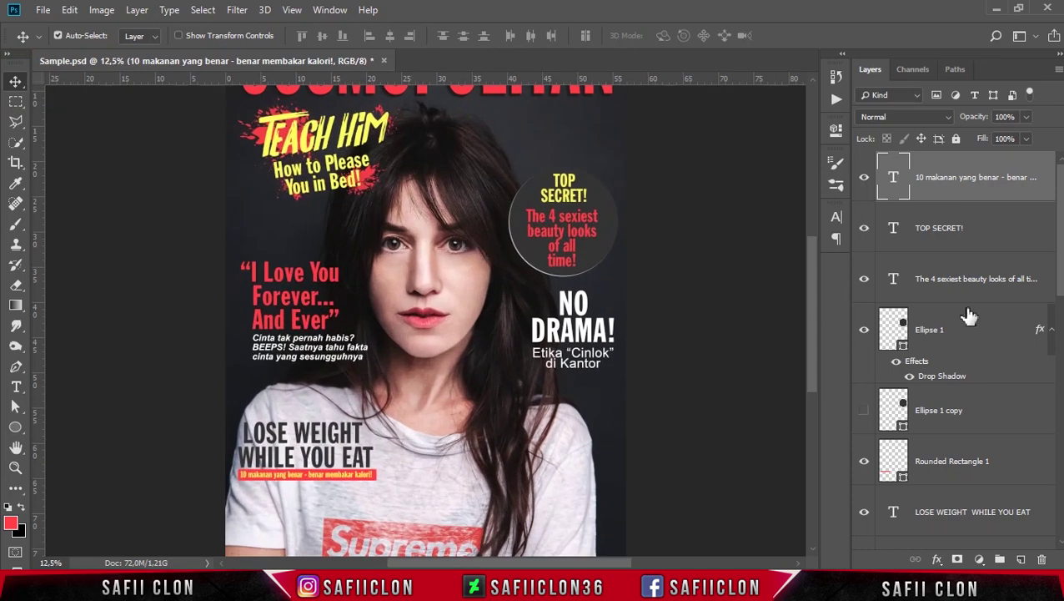
left_click(584, 334)
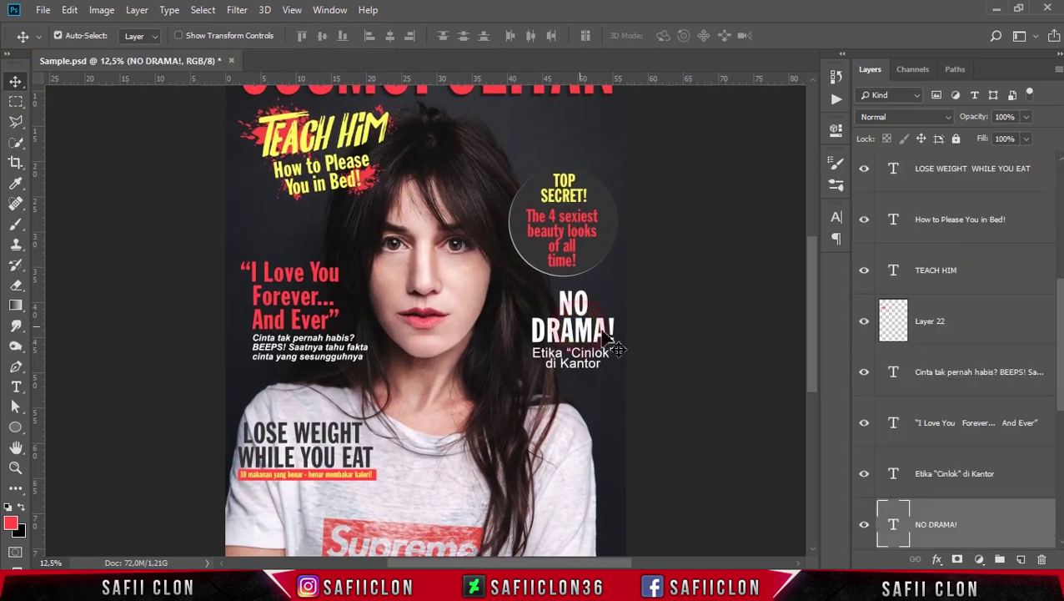
scroll(1000, 442, "down", 3)
left_click(1013, 380, "ctrl")
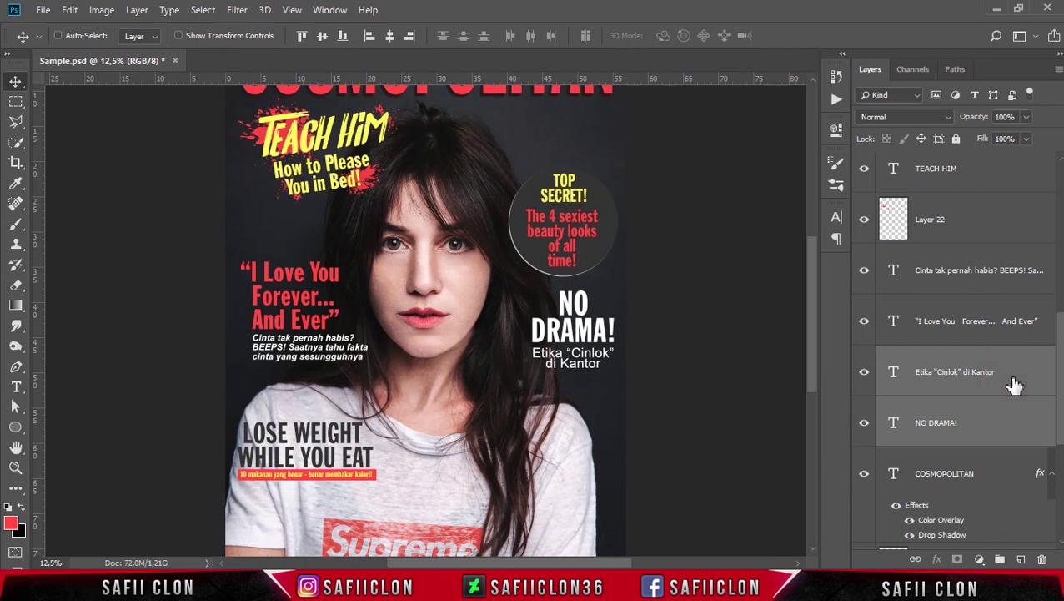
key("ctrl+t")
key("shift+Down")
key("shift+Down")
key("shift+Down")
key("shift+Down")
key("shift+Down")
key("shift+Down")
key("shift+Down")
key("shift+Down")
key("shift+Down")
key("shift+Down")
key("shift+Down")
key("shift+Down")
key("shift+Down")
key("shift+Down")
key("shift+Down")
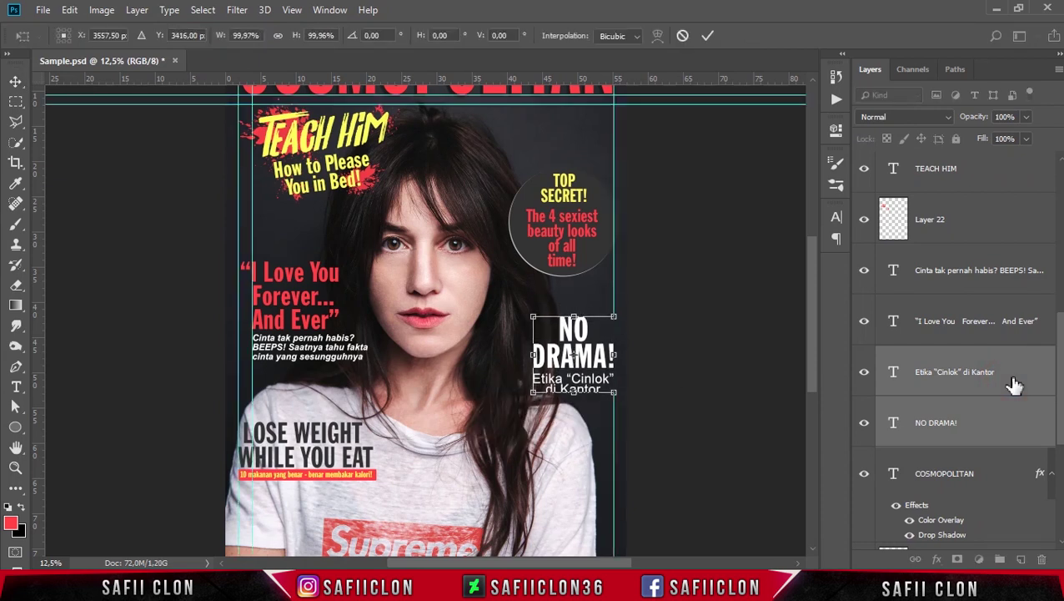
key("shift+Left")
key("Return")
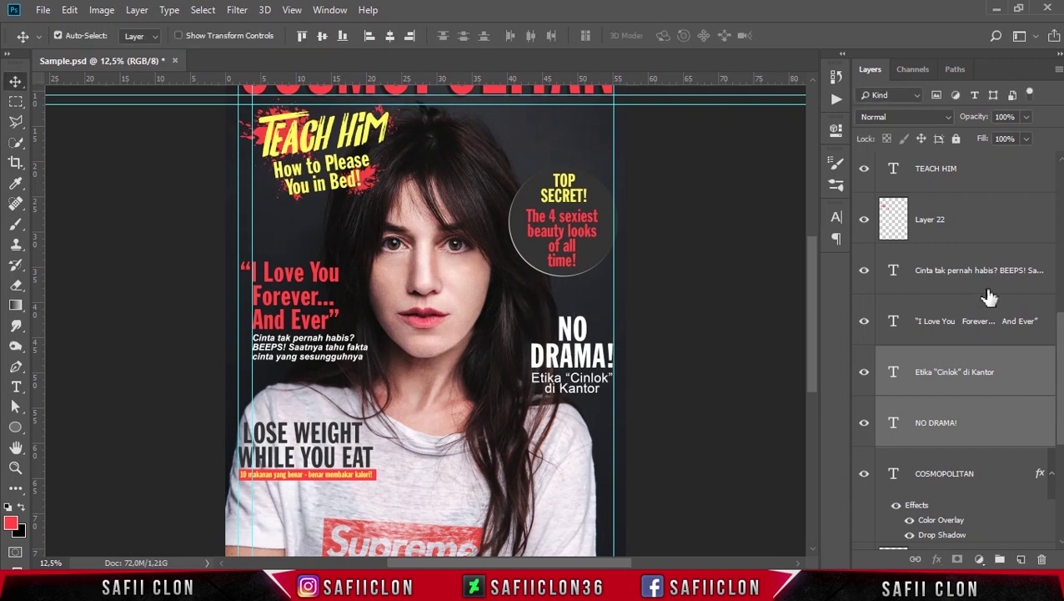
scroll(759, 361, "down", 2)
scroll(757, 364, "down", 2)
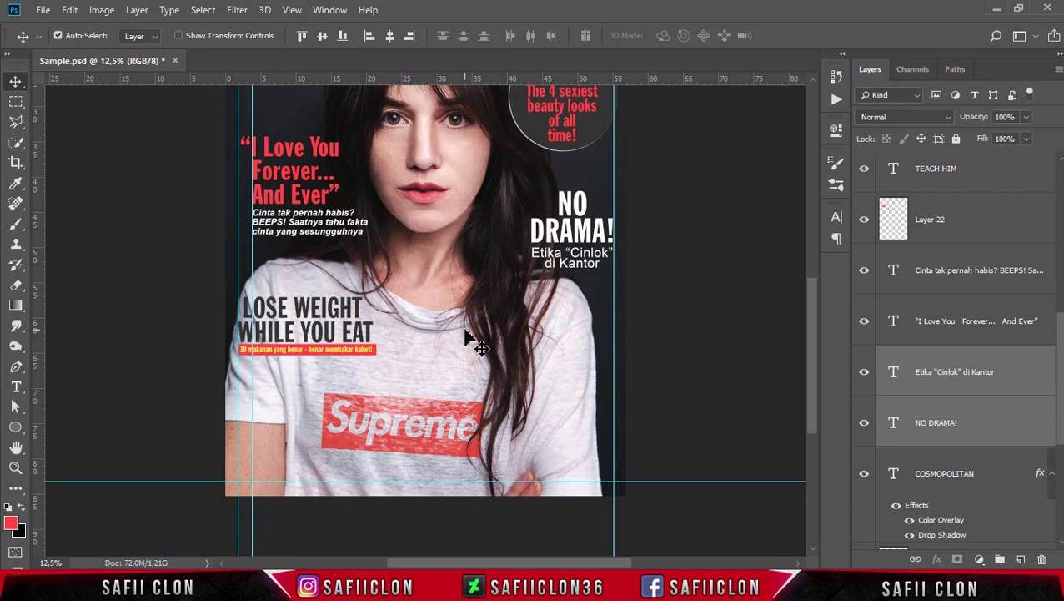
left_click(16, 387)
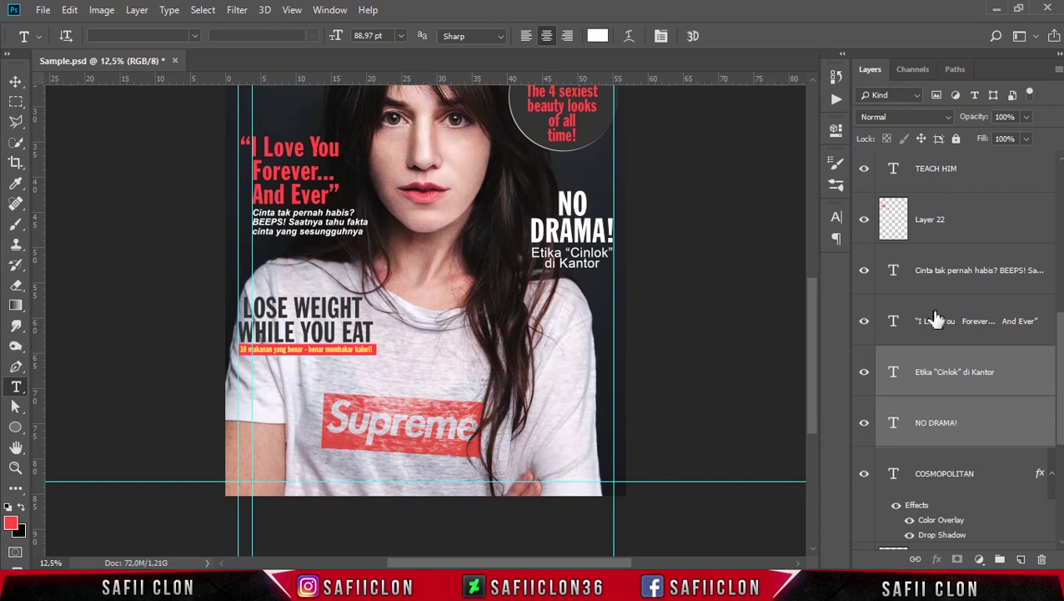
- Start a new black text block on the shirt
left_click(1053, 357)
left_click(1014, 178)
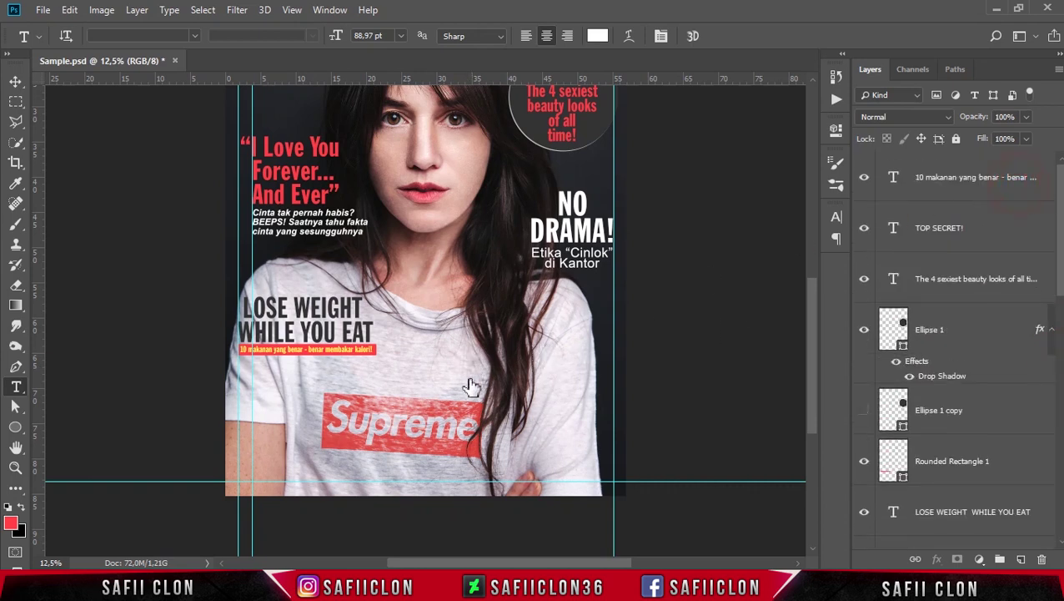
left_click(445, 350)
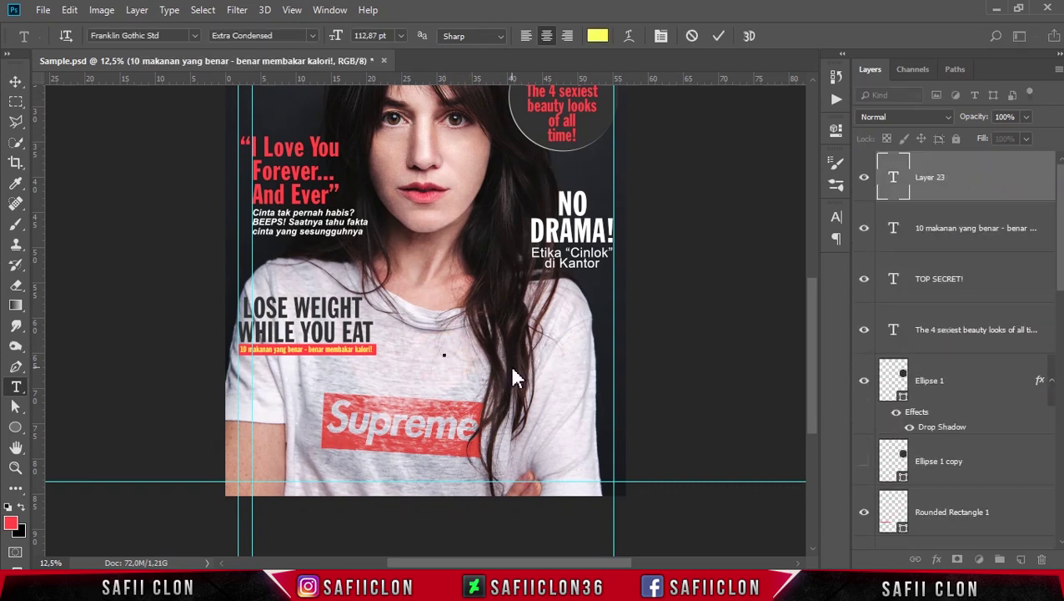
key("ctrl+plus")
key("ctrl+plus")
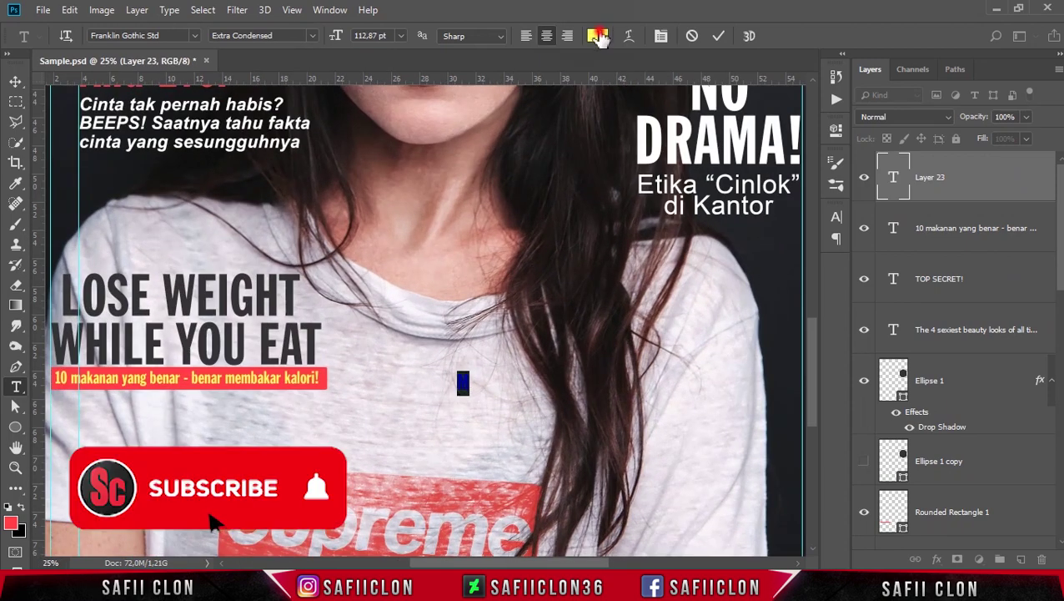
left_click(597, 36)
left_click(795, 215)
left_click(646, 342)
- Type 'Mengajak Si Dia / Bertemu Keluarga?' and tighten the leading to 92.42 pt
key("Return")
type("engajak S")
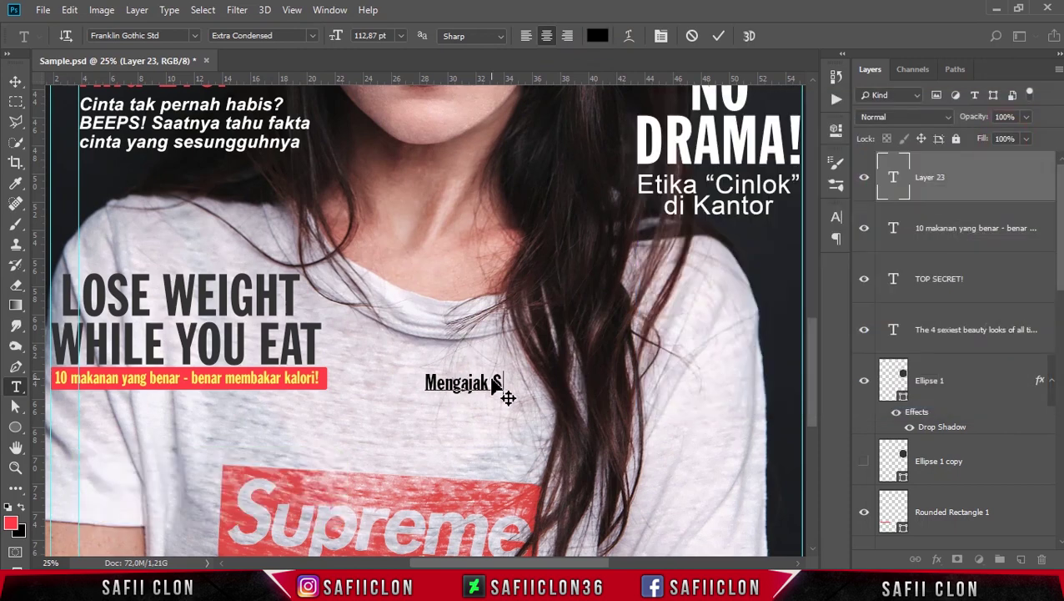
type("i Dia")
key("Return")
key("Return")
type("Bertemu Keluarga")
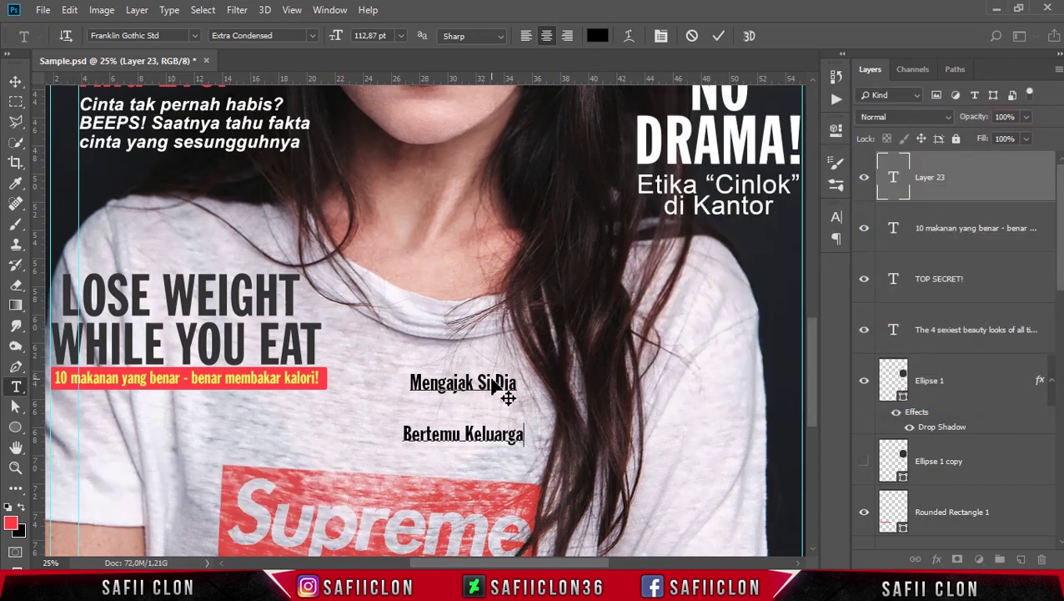
key("ctrl+a")
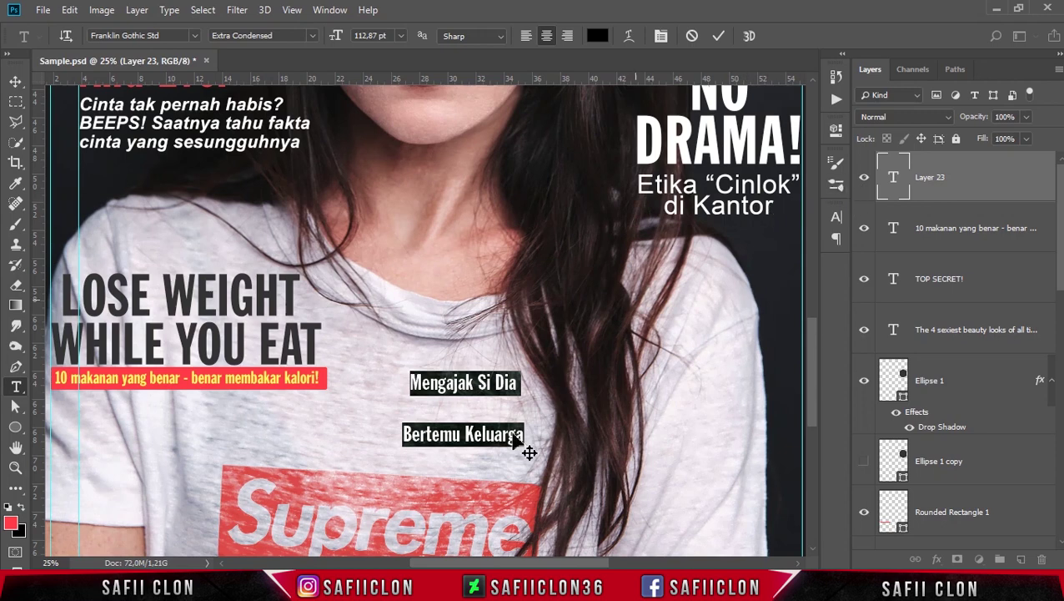
left_click(526, 431)
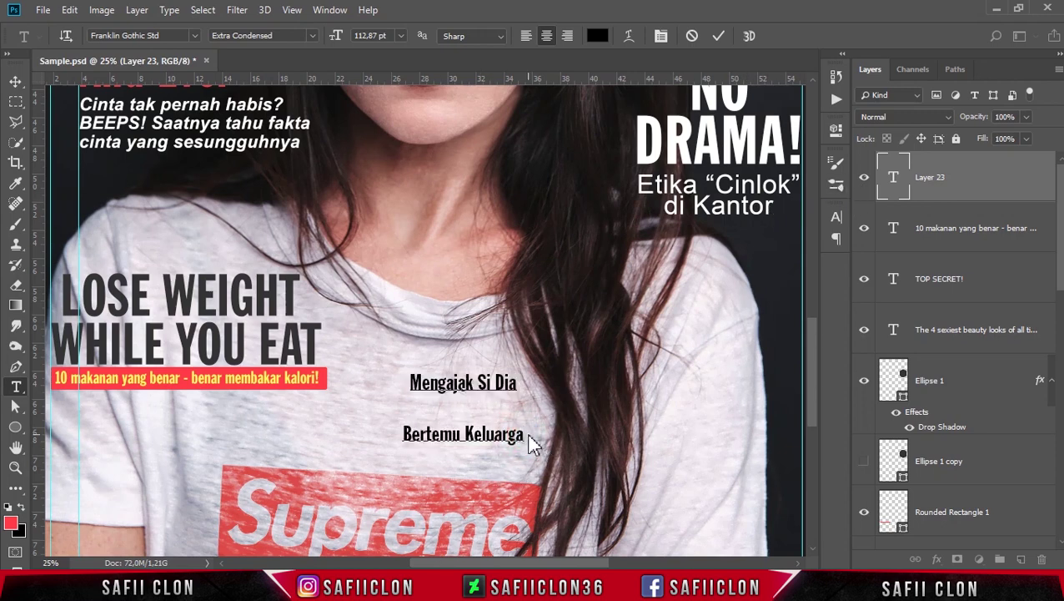
type("?")
key("ctrl+a")
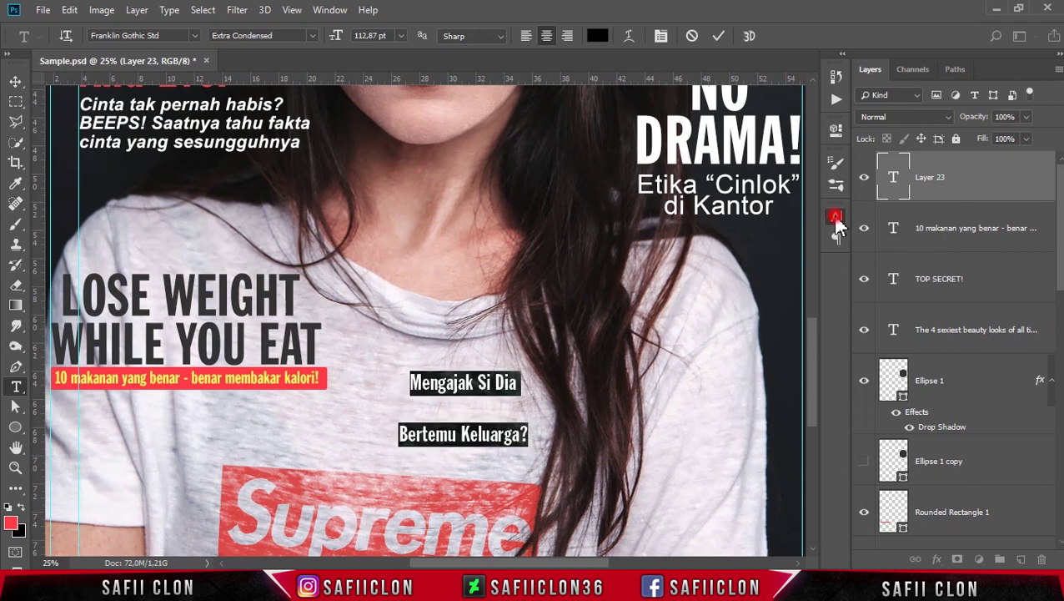
left_click(836, 219)
mouse_move(751, 262)
left_mouse_down()
mouse_move(586, 285)
mouse_move(618, 284)
left_mouse_up()
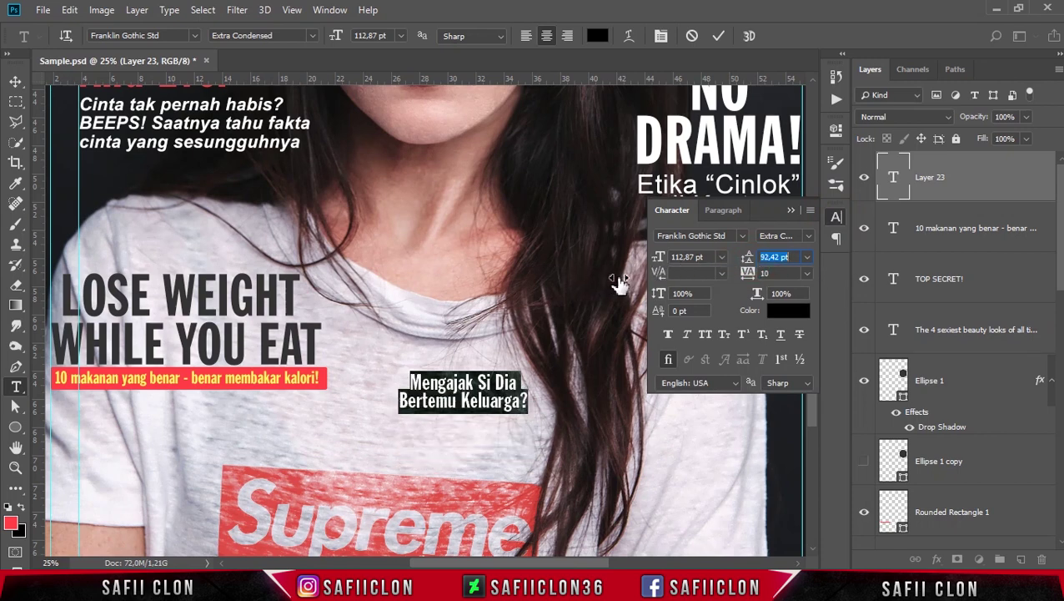
- Right-align the 'Mengajak Si Dia / Bertemu Keluarga?' headline text and commit the edit
left_click(566, 37)
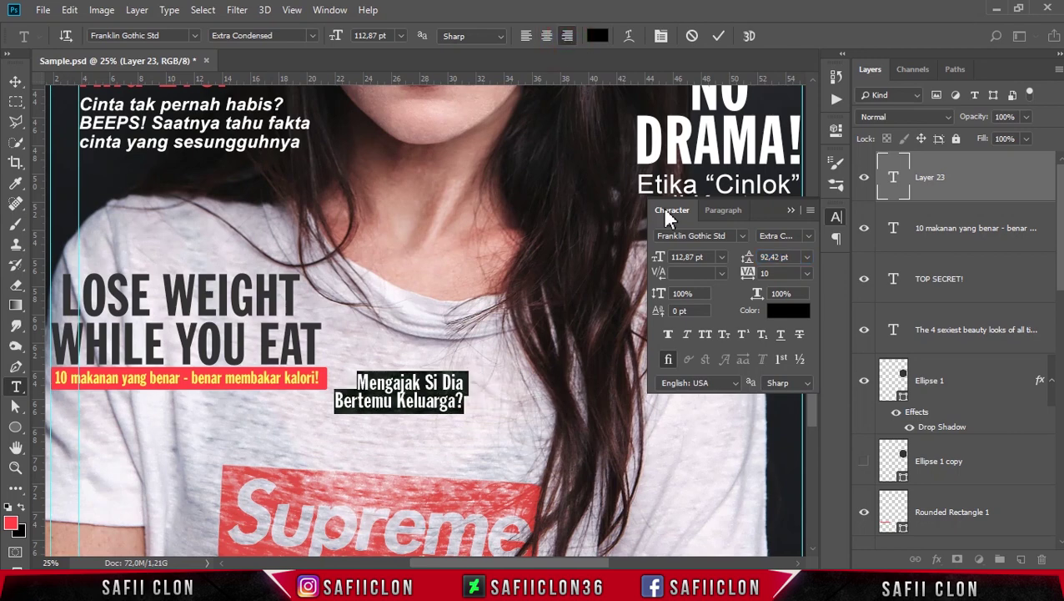
left_click(790, 210)
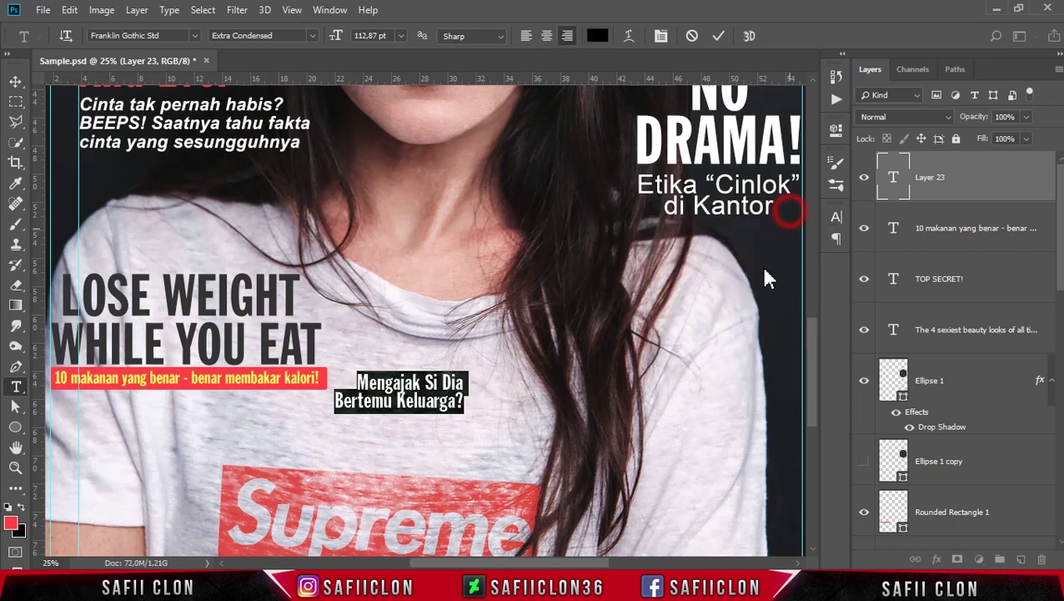
scroll(629, 463, "right", 5)
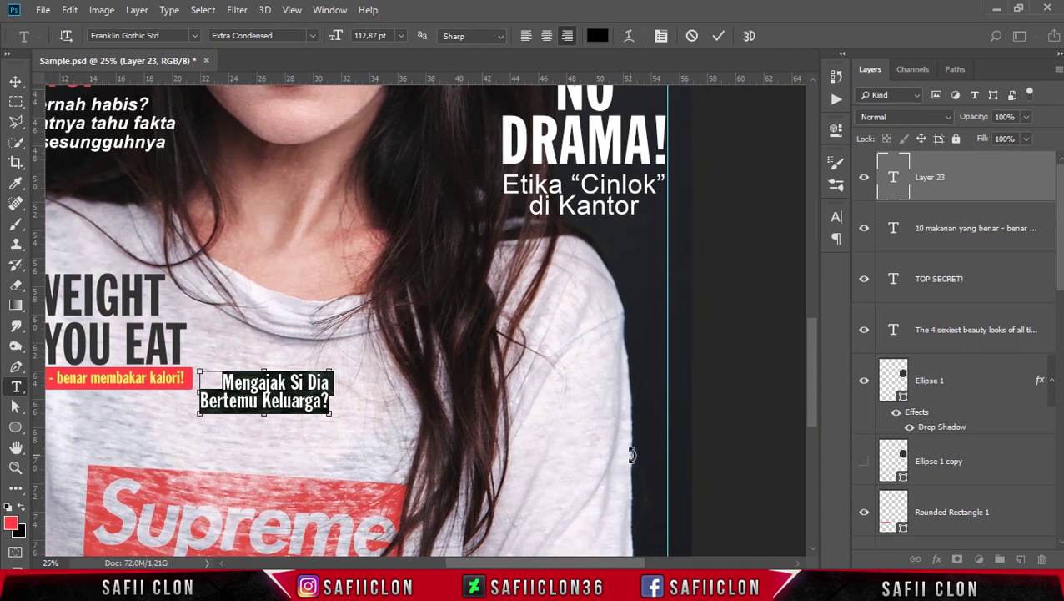
left_click(717, 36)
- Enlarge the headline to about 135.77 pt and move it right, under 'Etika “Cinlok” di Kantor'
key("ctrl+t")
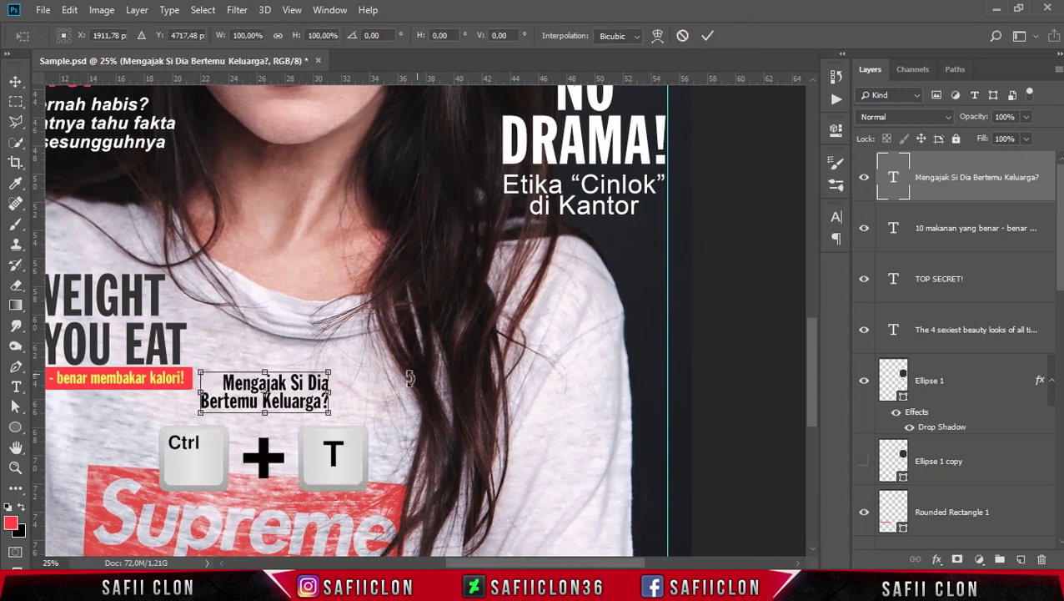
left_click_drag(329, 412, 347, 418)
mouse_move(321, 382)
left_mouse_down()
mouse_move(584, 381)
mouse_move(638, 368)
left_mouse_up()
left_click_drag(517, 347, 507, 344)
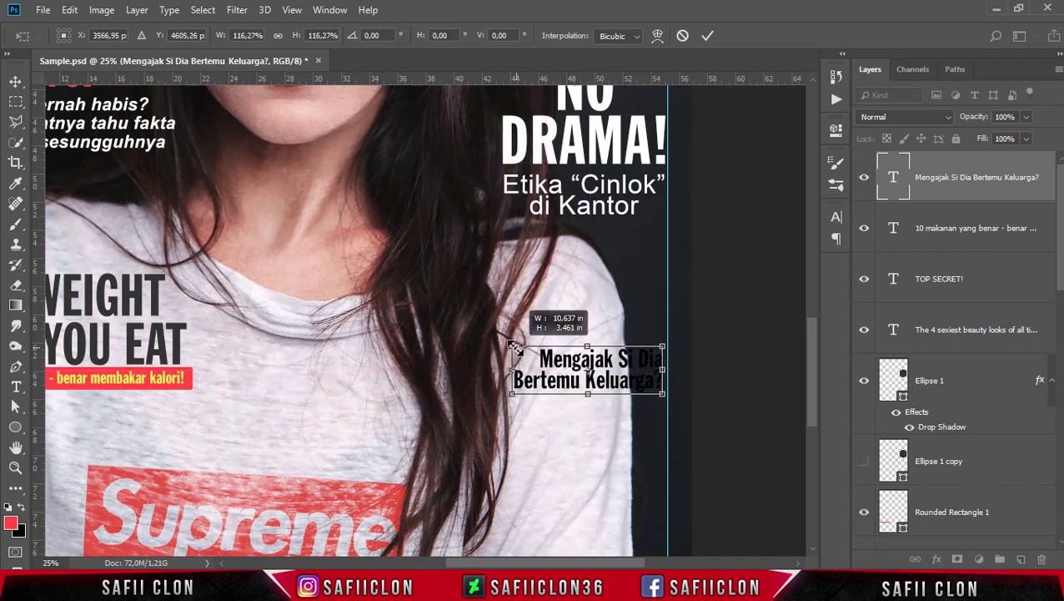
double_click(624, 373)
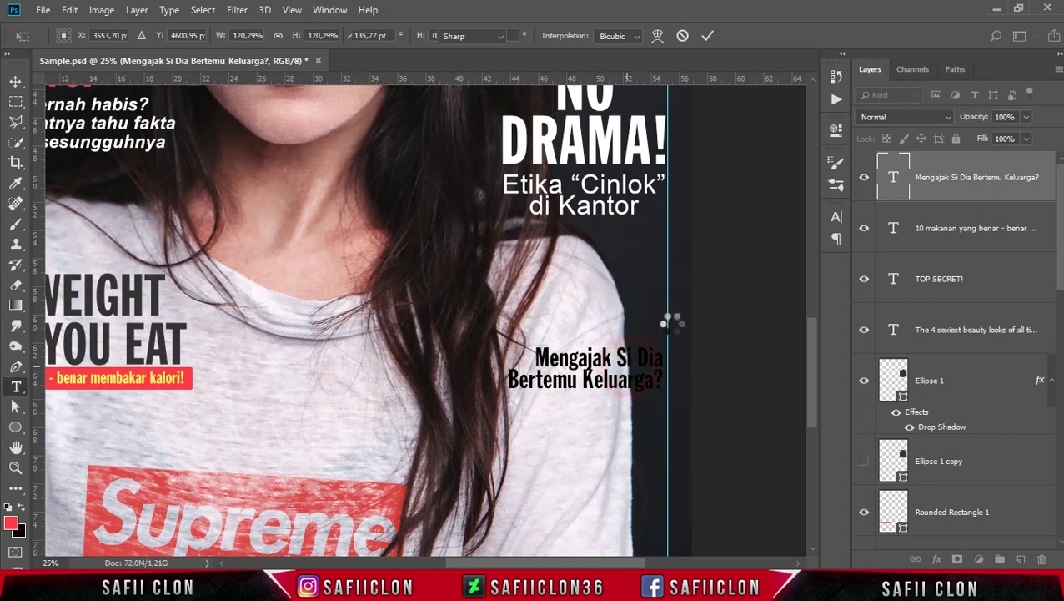
left_click(1005, 194)
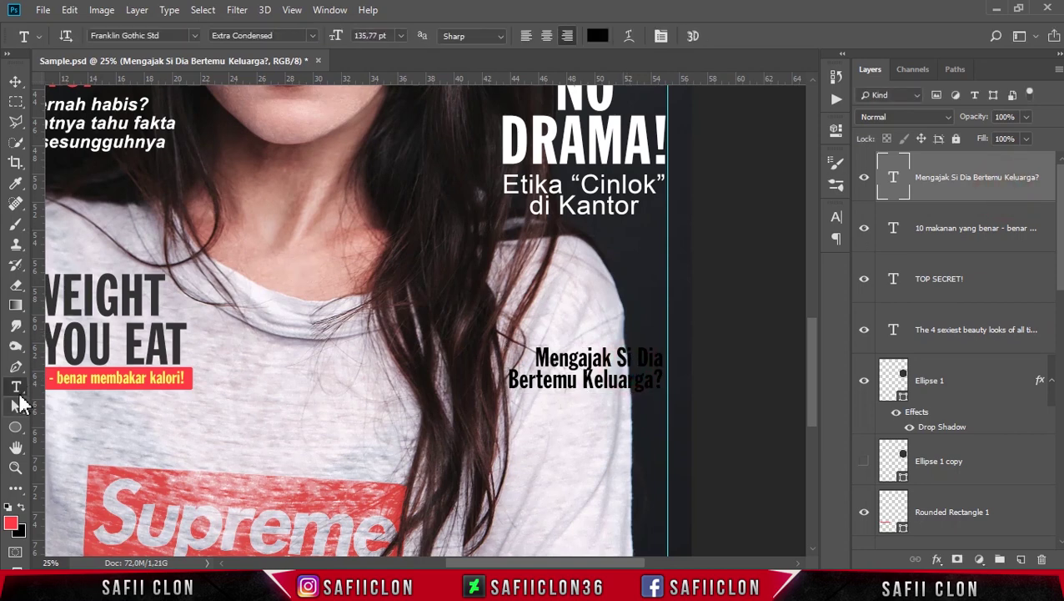
- Draw a red 707 × 136 px rounded-rectangle bar over 'Mengajak Si Dia' and move its layer beneath the text
left_click(15, 427)
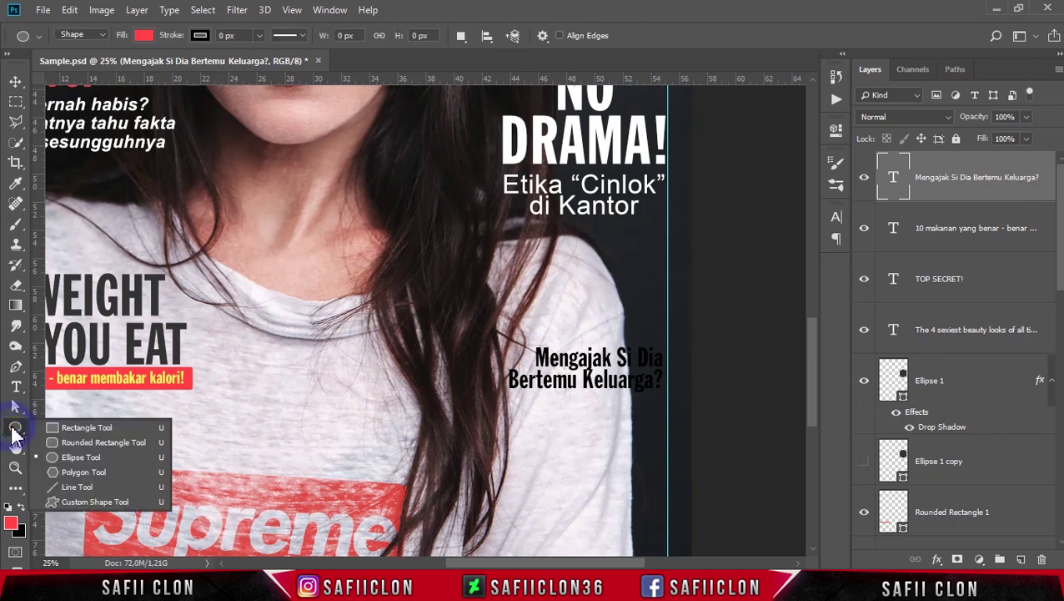
left_click(77, 442)
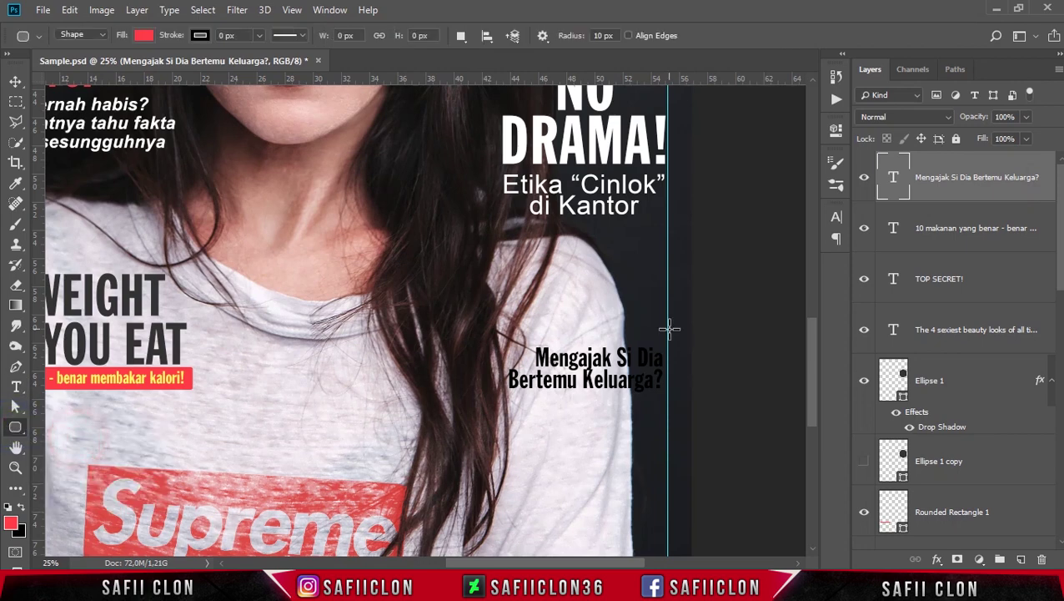
left_click_drag(530, 343, 667, 370)
left_click(786, 125)
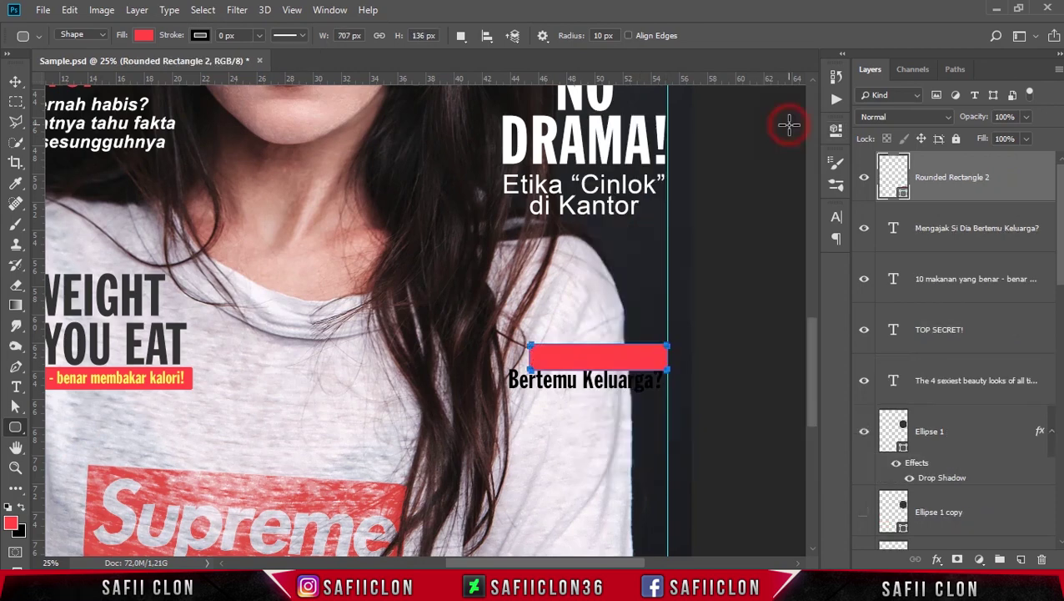
left_click_drag(999, 191, 1008, 258)
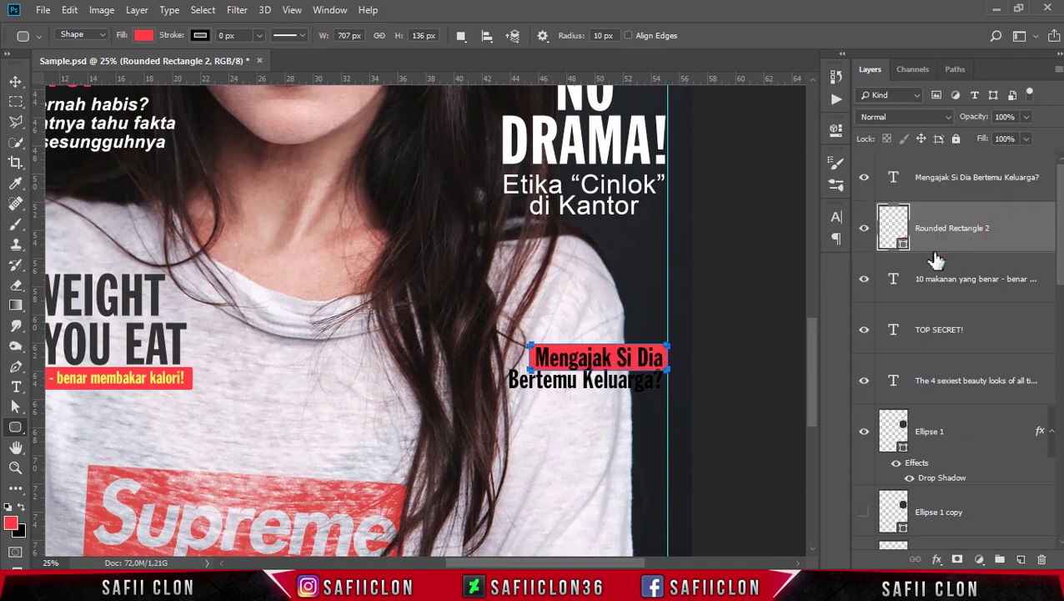
- Duplicate Rounded Rectangle 2 and fit the shortened copy behind the 'Bertemu Keluarga?' line
key("ctrl+j")
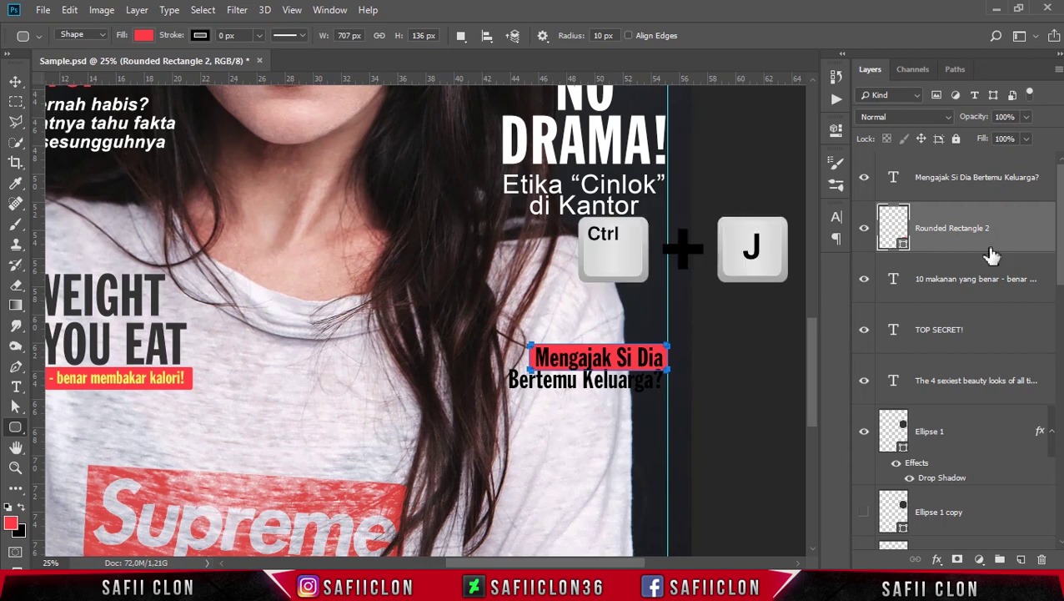
key("ctrl+t")
mouse_move(641, 362)
left_mouse_down()
mouse_move(641, 378)
mouse_move(601, 400)
left_mouse_up()
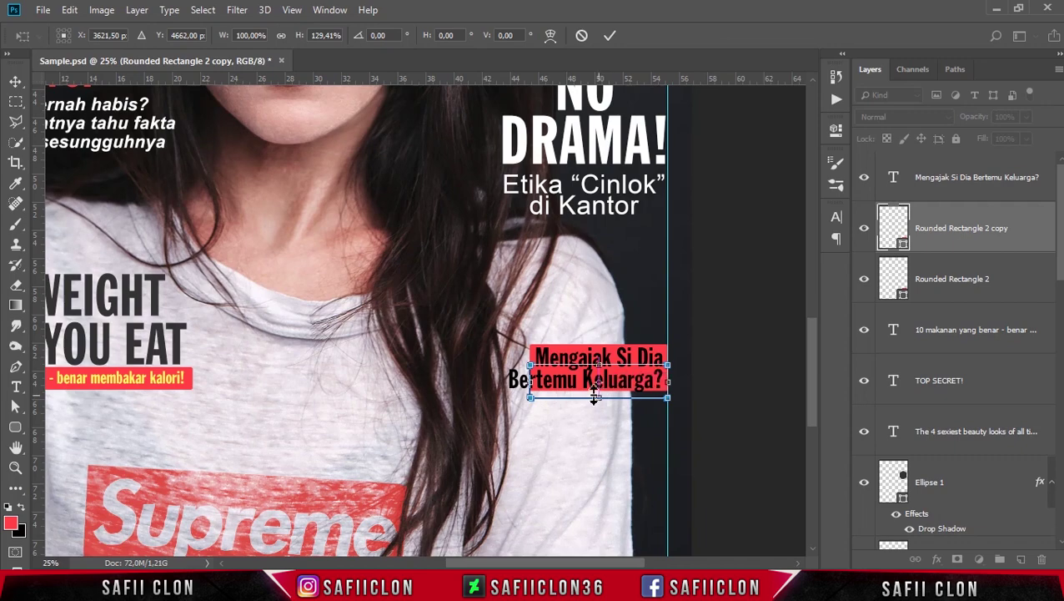
key("ctrl+plus")
key("ctrl+plus")
left_click_drag(562, 477, 532, 471)
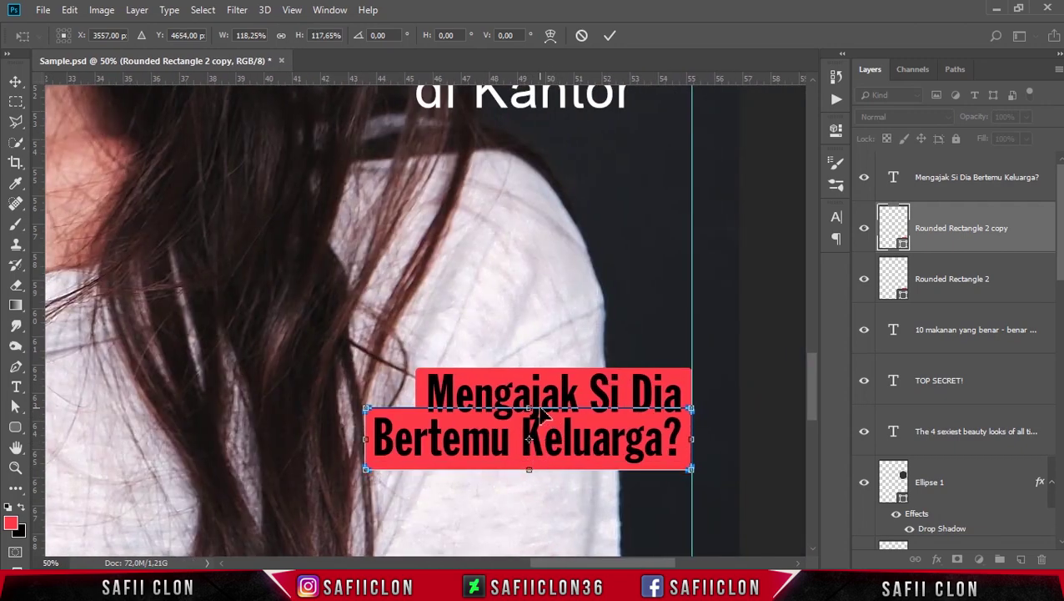
key("Return")
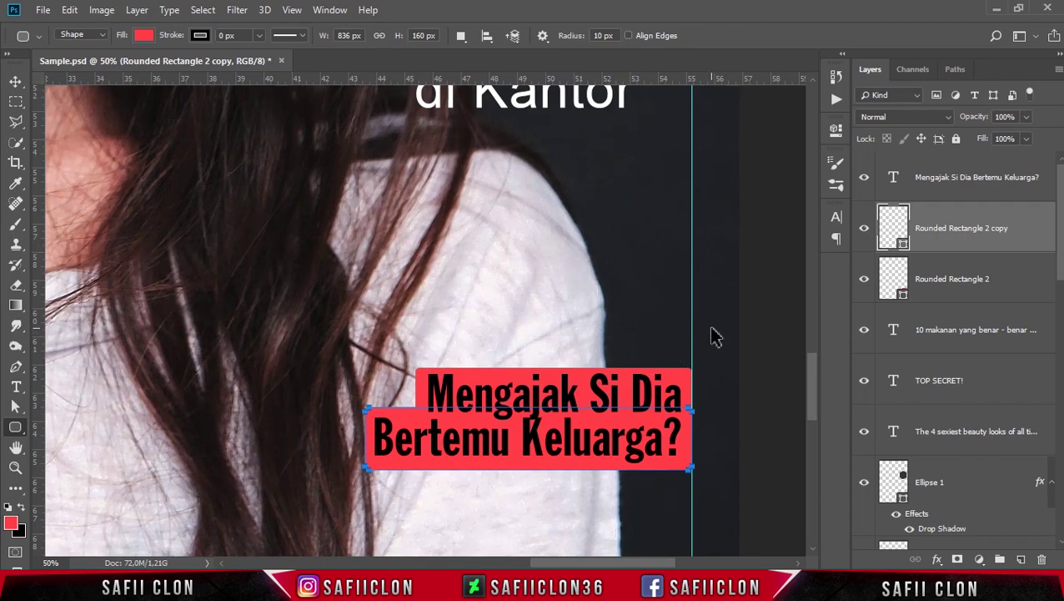
scroll(711, 328, "down", 2)
scroll(711, 328, "down", 2)
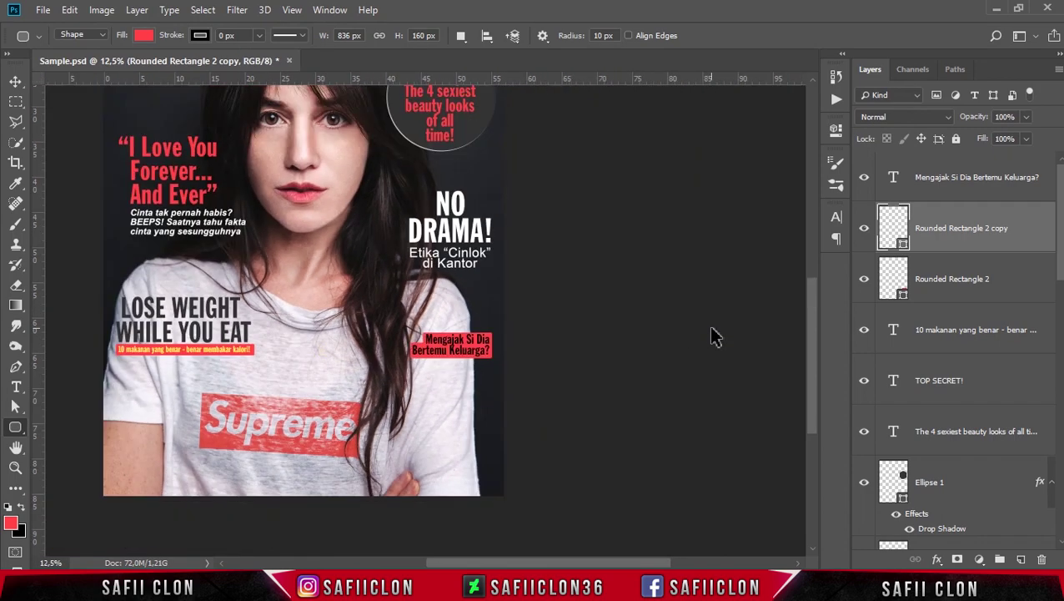
scroll(711, 328, "down", 1)
scroll(711, 328, "up", 2)
left_click_drag(817, 318, 822, 374)
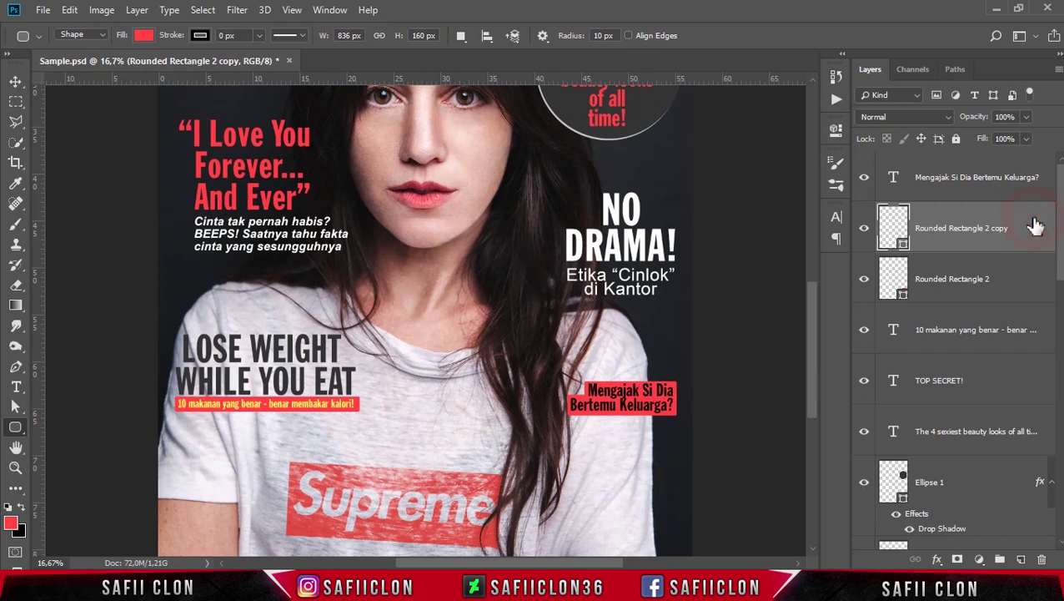
- Recolour the 'Mengajak Si Dia Bertemu Keluarga?' text to the TOP SECRET yellow (#fcf95f)
left_click(997, 190)
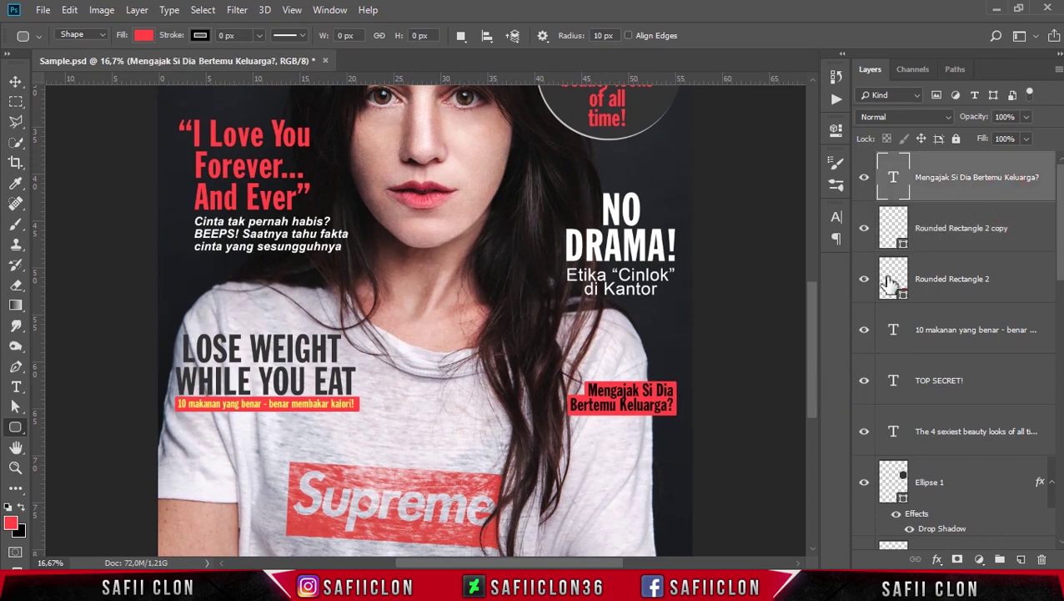
key("t")
left_click(630, 402)
key("ctrl+a")
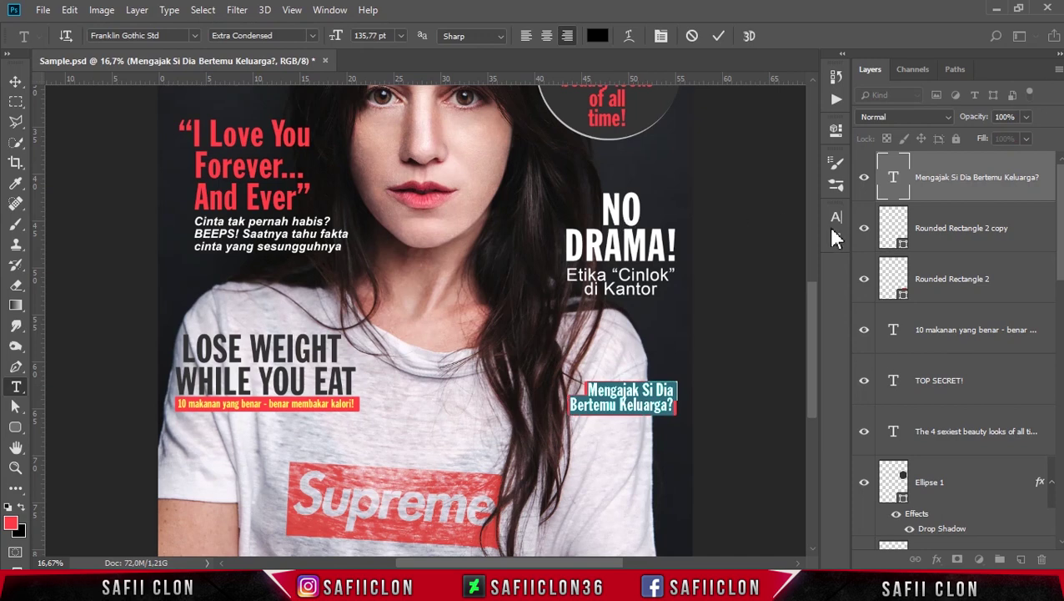
left_click_drag(817, 311, 815, 277)
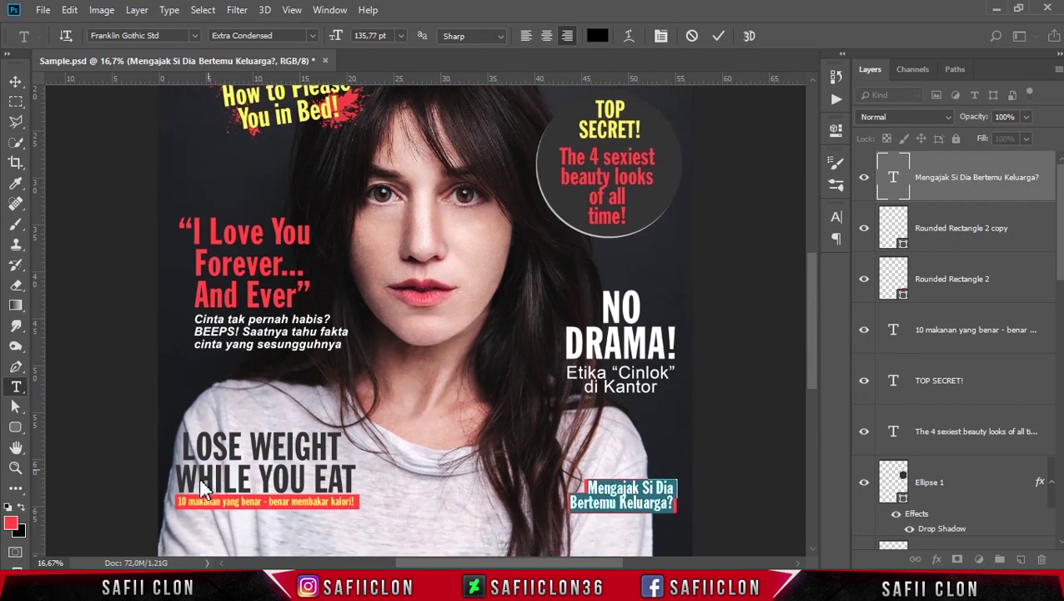
left_click(599, 37)
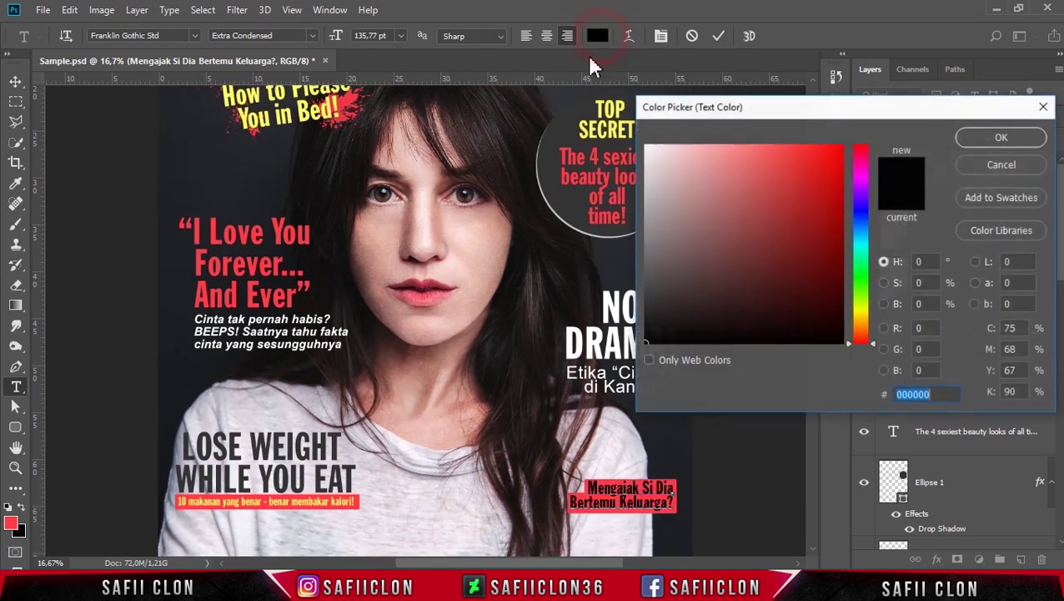
left_click(615, 111)
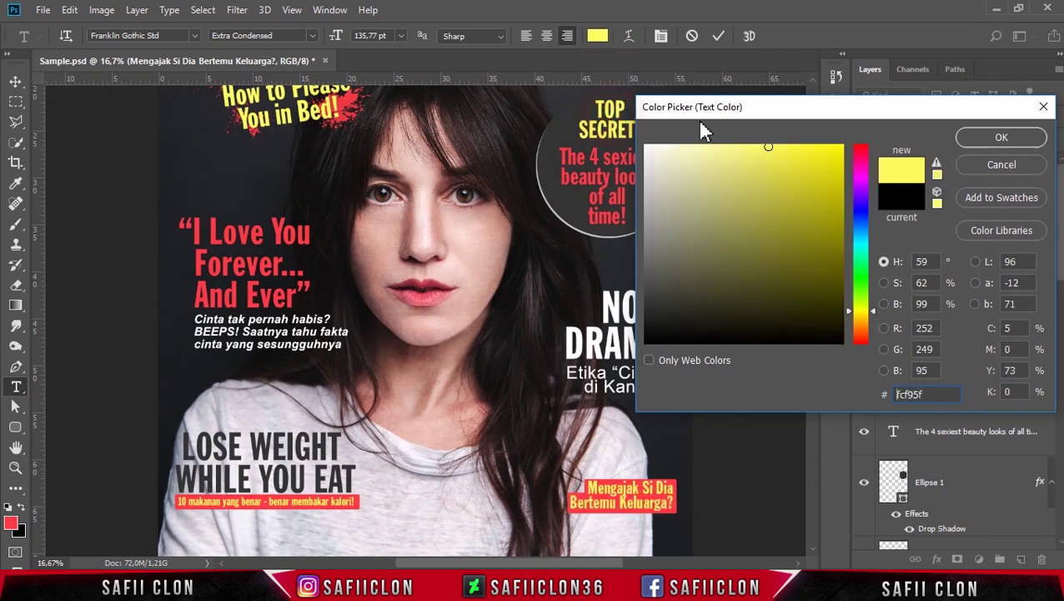
left_click(999, 139)
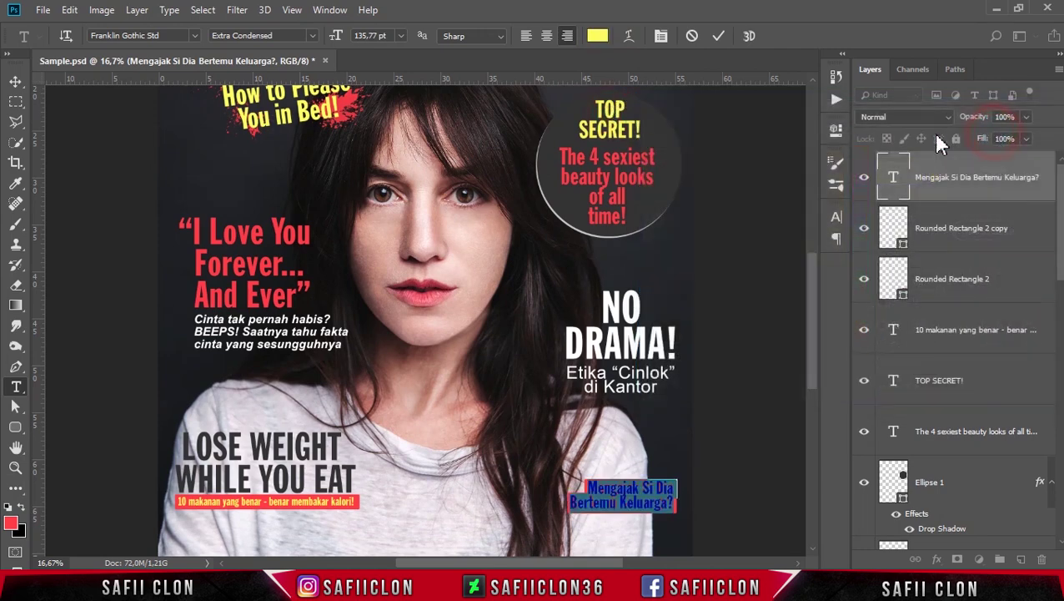
left_click(720, 35)
left_click_drag(812, 264, 815, 314)
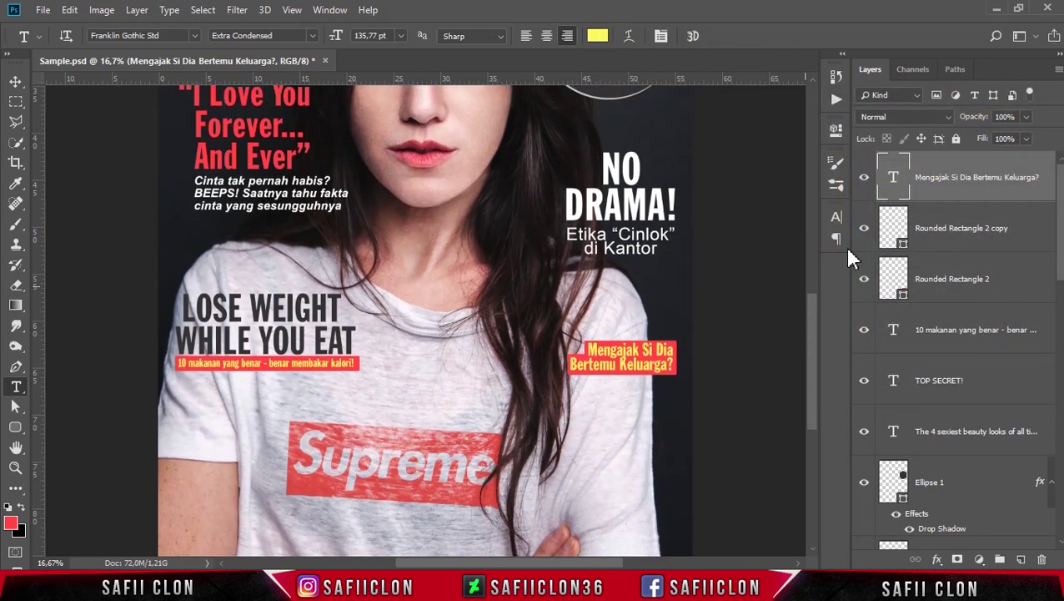
left_click(1014, 227)
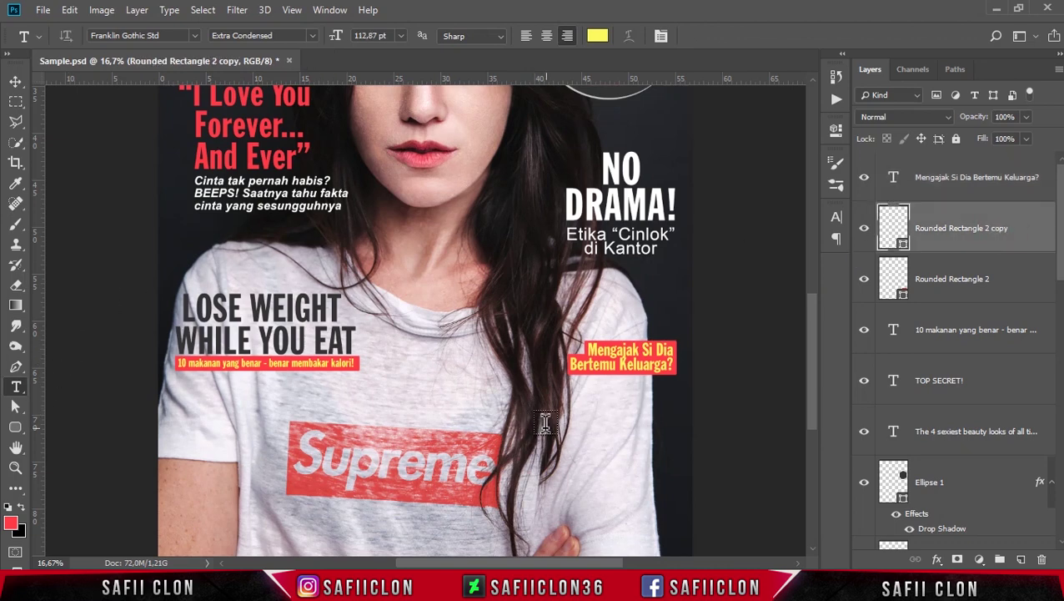
- Create a black 'Baca ini Dulu!' text caption on the shirt
left_click(442, 410)
key("ctrl+plus")
type("Baca ini dulu!")
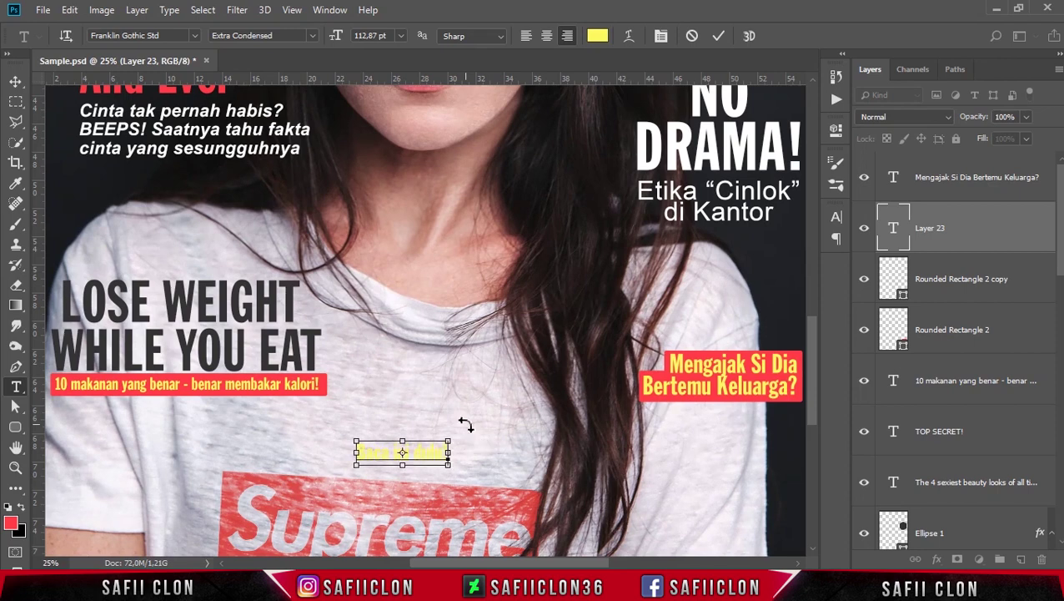
key("ctrl+a")
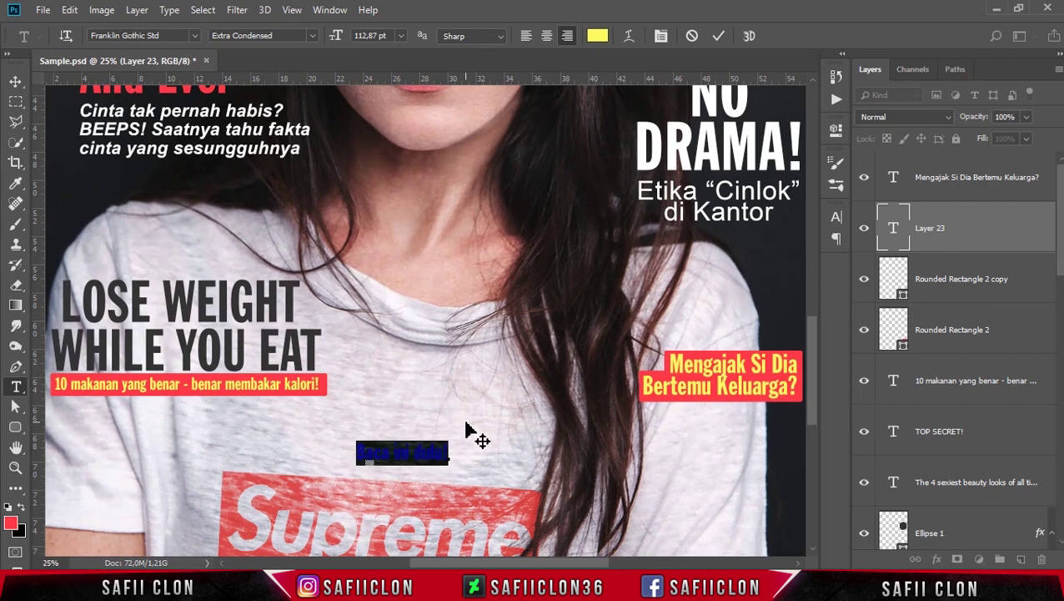
left_click(598, 37)
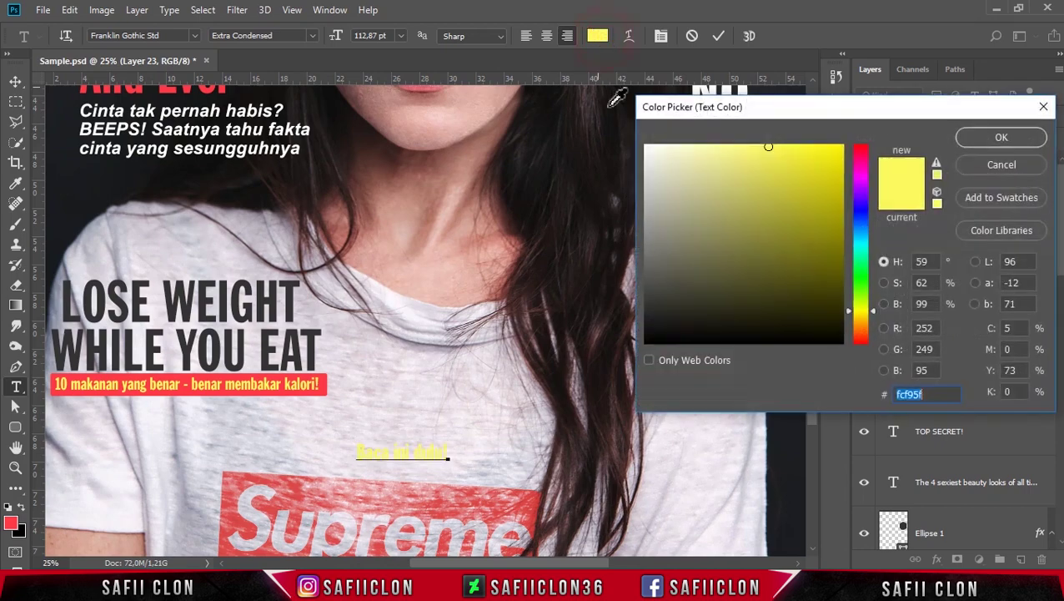
mouse_move(711, 178)
left_mouse_down()
mouse_move(658, 260)
mouse_move(644, 343)
left_mouse_up()
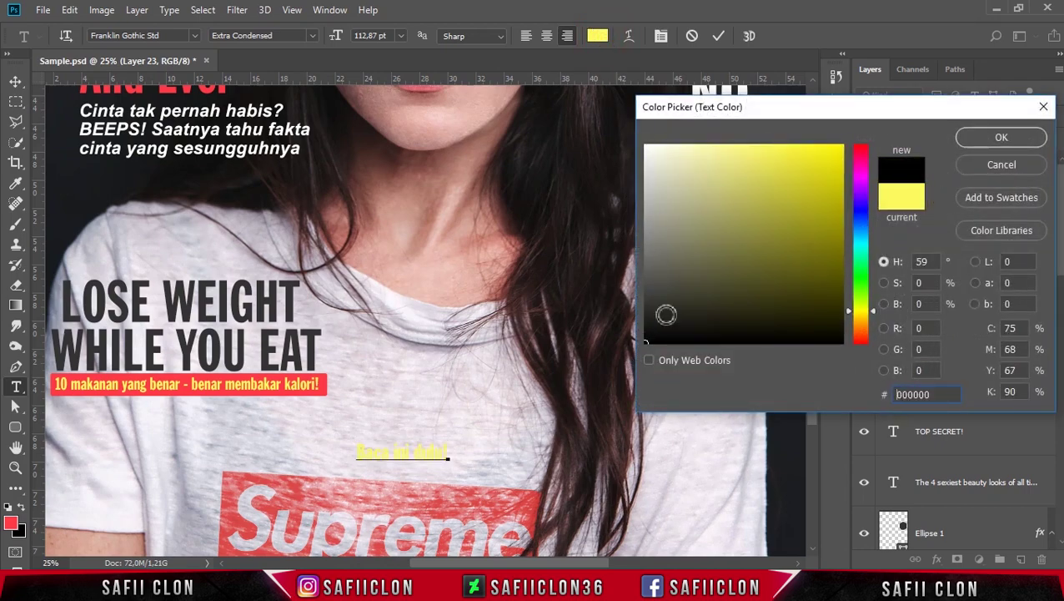
left_click(992, 138)
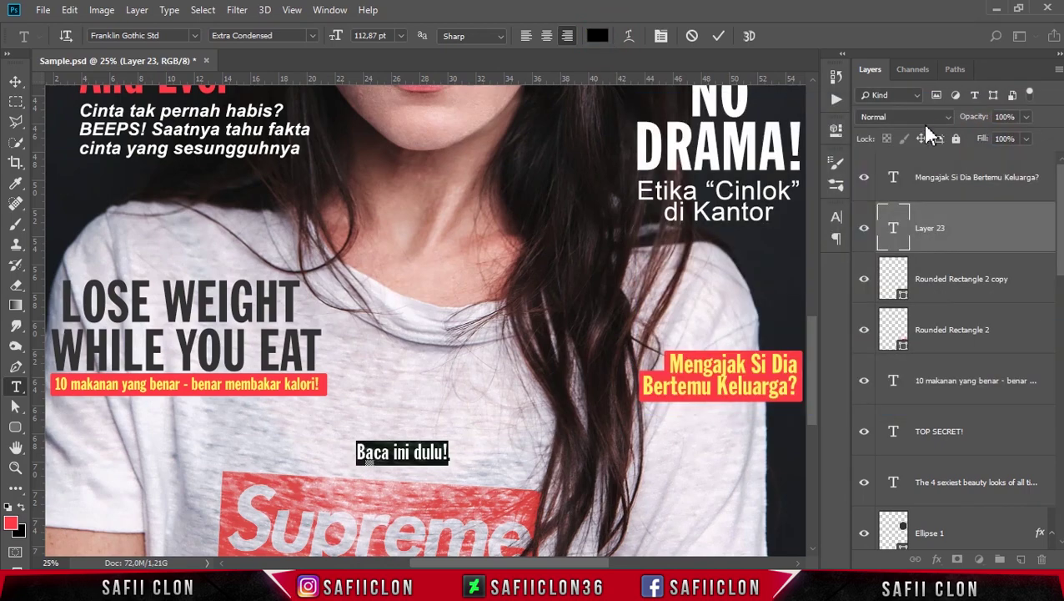
left_click_drag(564, 566, 593, 565)
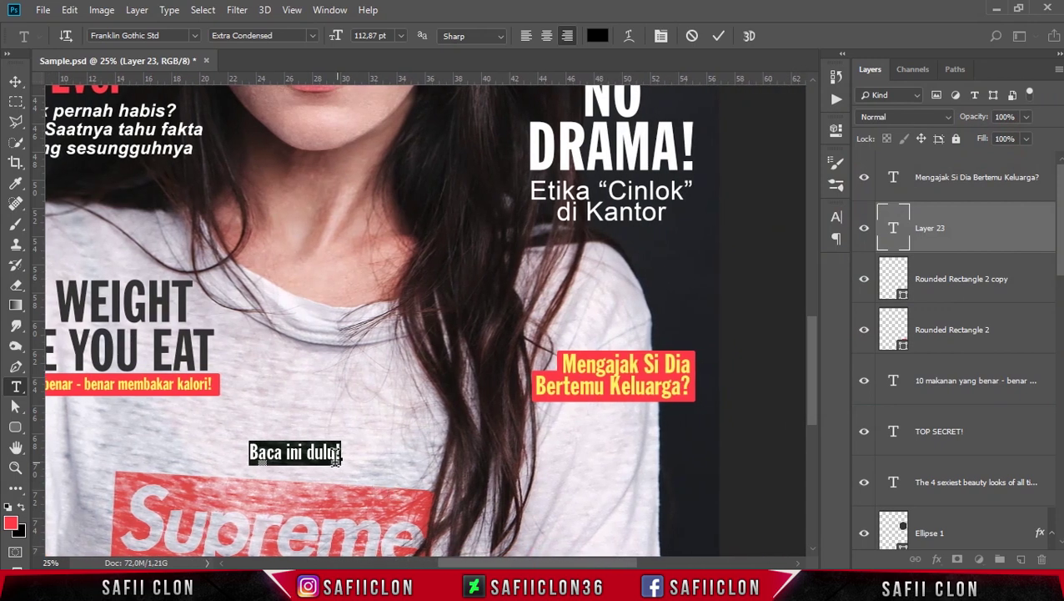
left_click(319, 451)
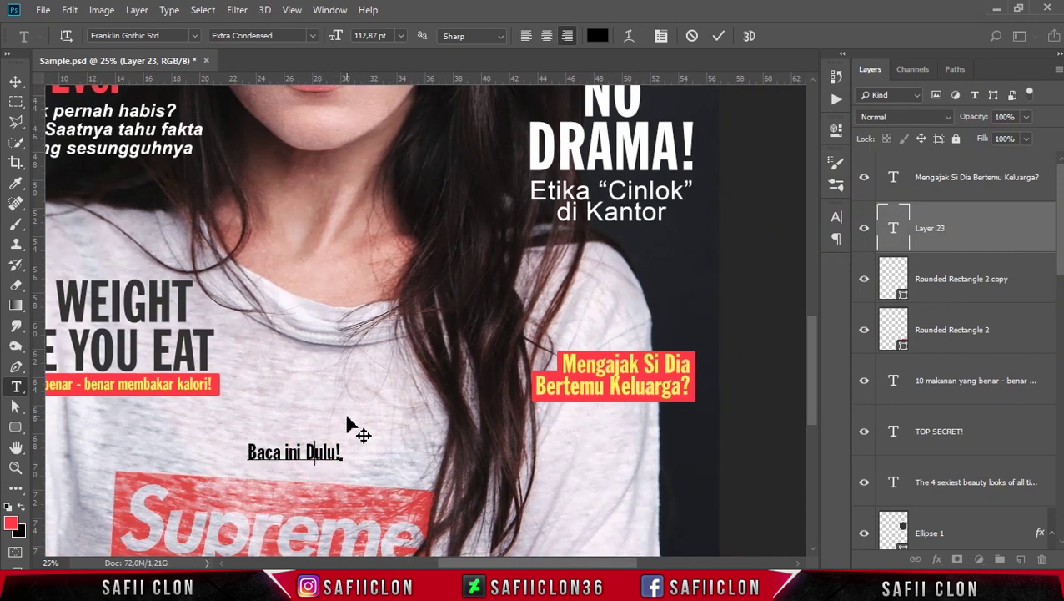
left_click(15, 81)
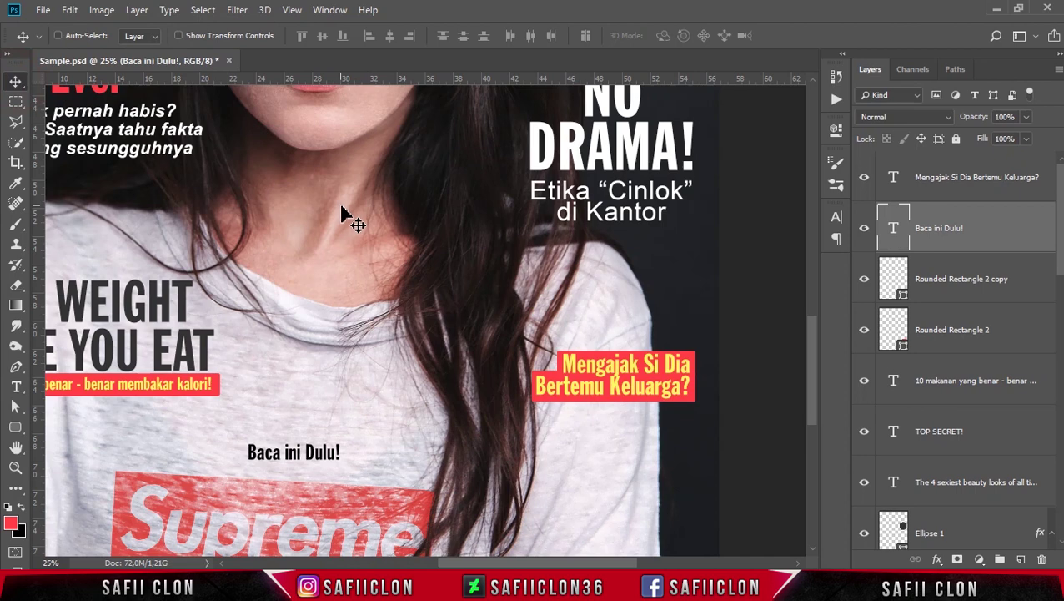
- Move the caption beneath the red label, aligned to its right edge on the guide
key("ctrl+t")
mouse_move(313, 459)
left_mouse_down()
mouse_move(692, 421)
mouse_move(682, 417)
left_mouse_up()
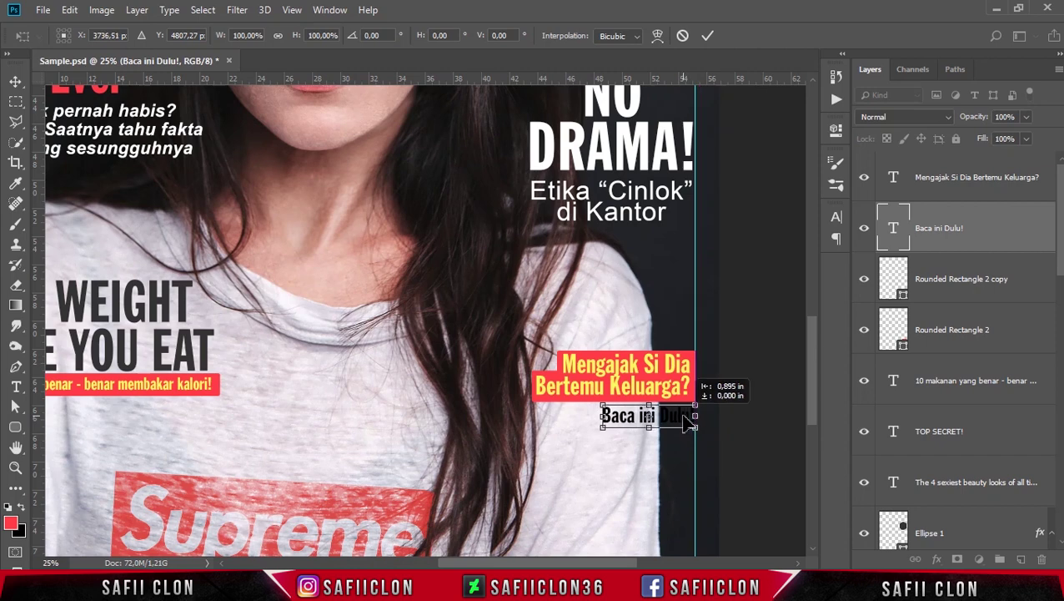
key("Return")
- Change the 'Baca ini Dulu!' caption colour to white (#ffffff)
key("t")
left_click(668, 416)
key("ctrl+a")
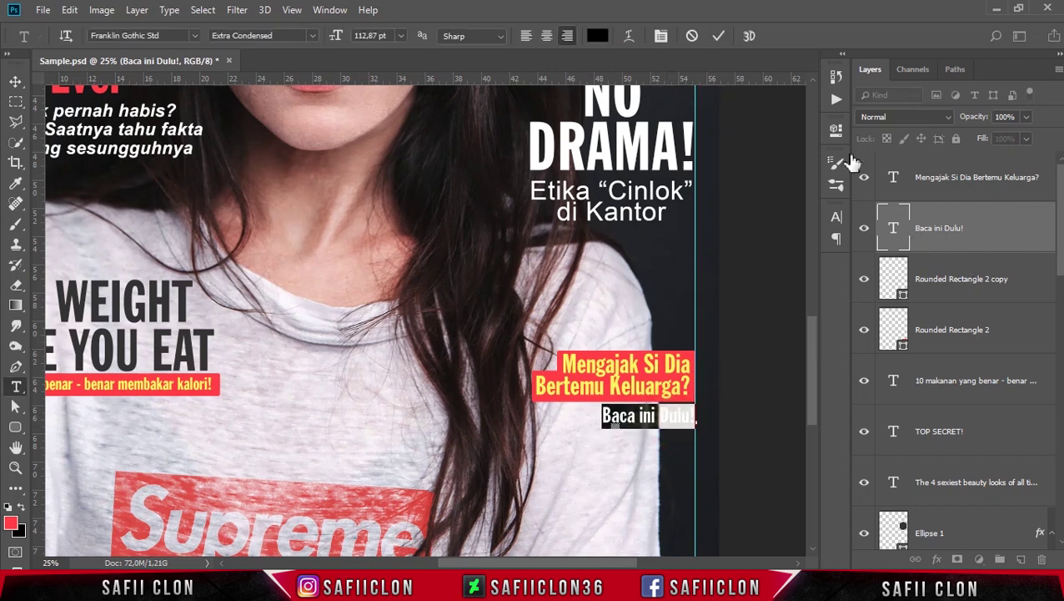
left_click(598, 46)
left_click(158, 338)
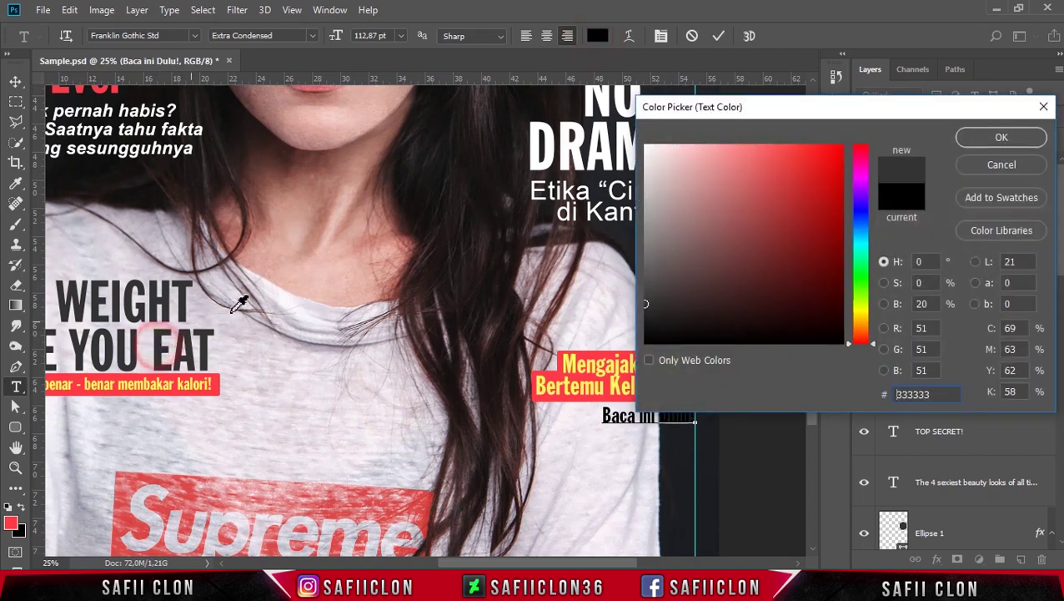
left_click_drag(839, 115, 886, 113)
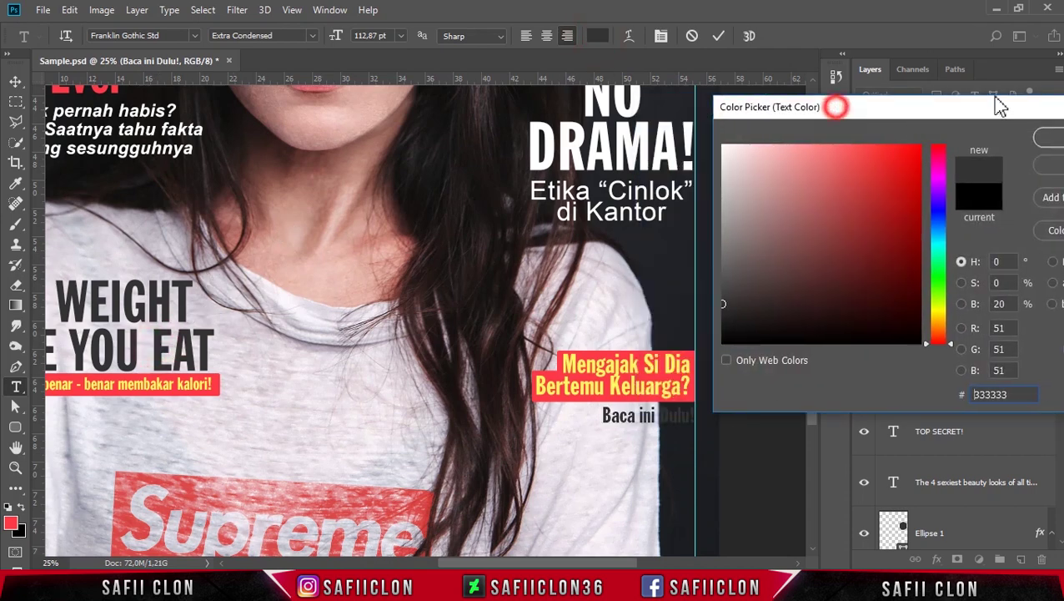
left_click_drag(753, 148, 685, 138)
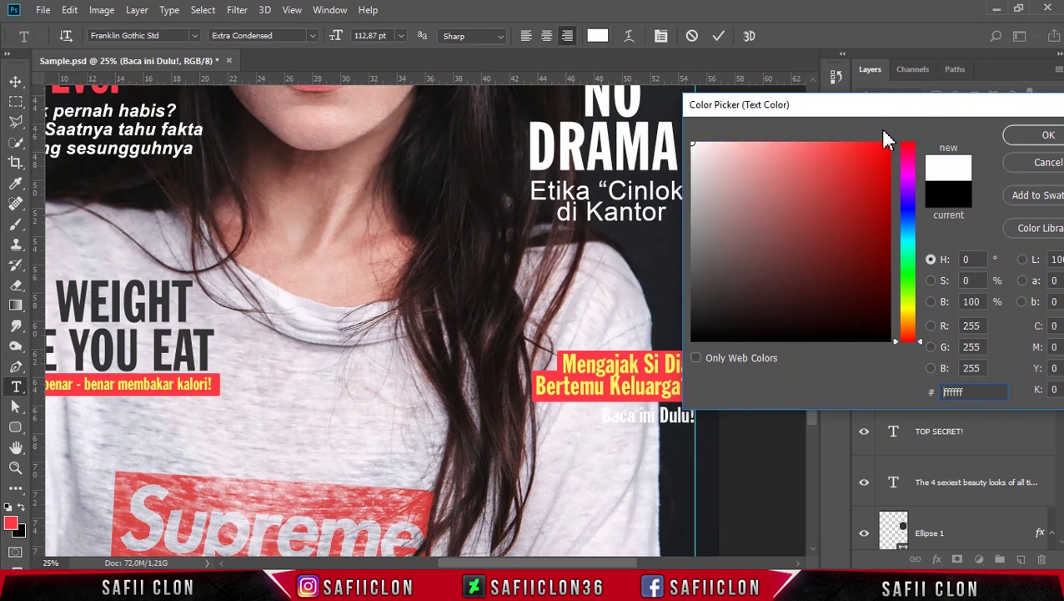
left_click_drag(916, 109, 773, 70)
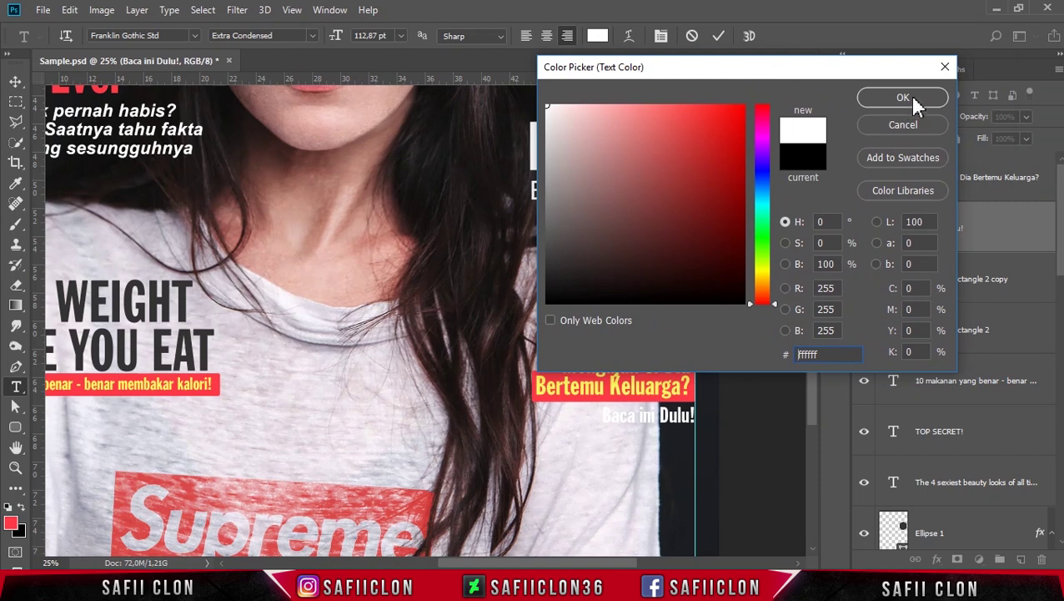
left_click(903, 97)
- Add a new empty layer, Layer 23, above the rounded rectangle copy
left_click(976, 280)
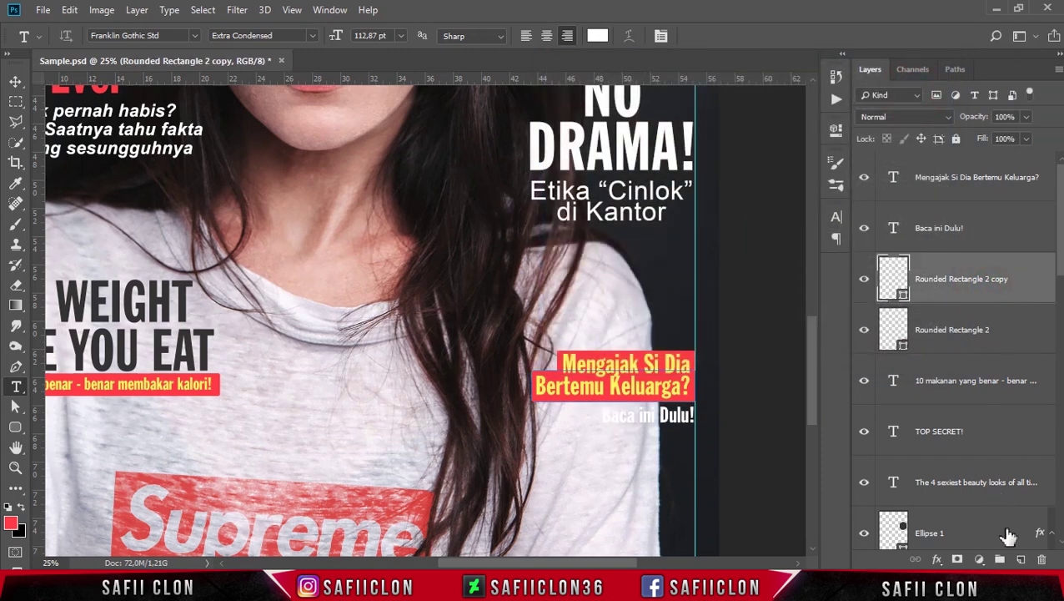
left_click(1021, 559)
left_click(38, 37)
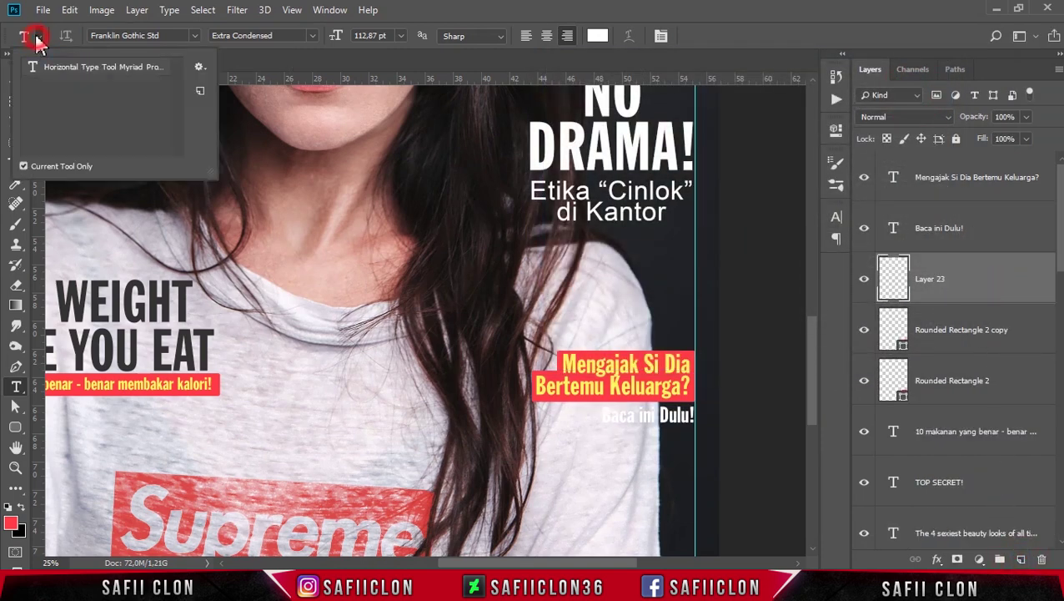
- Stamp a red ink splatter beside 'Baca ini Dulu!' using a splatter brush
left_click(15, 224)
left_click(82, 39)
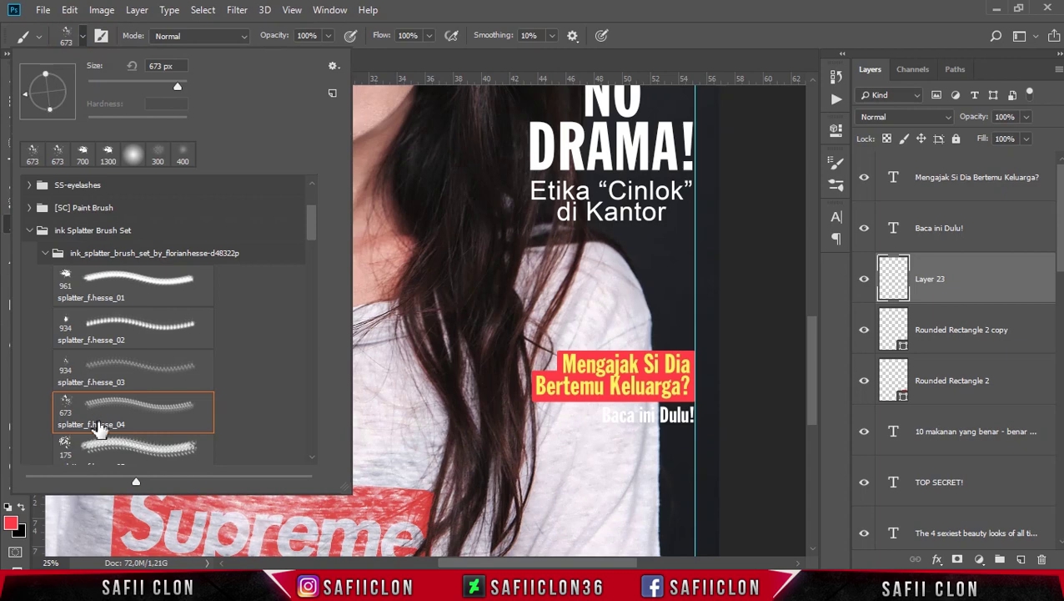
left_click(65, 325)
left_click(527, 369)
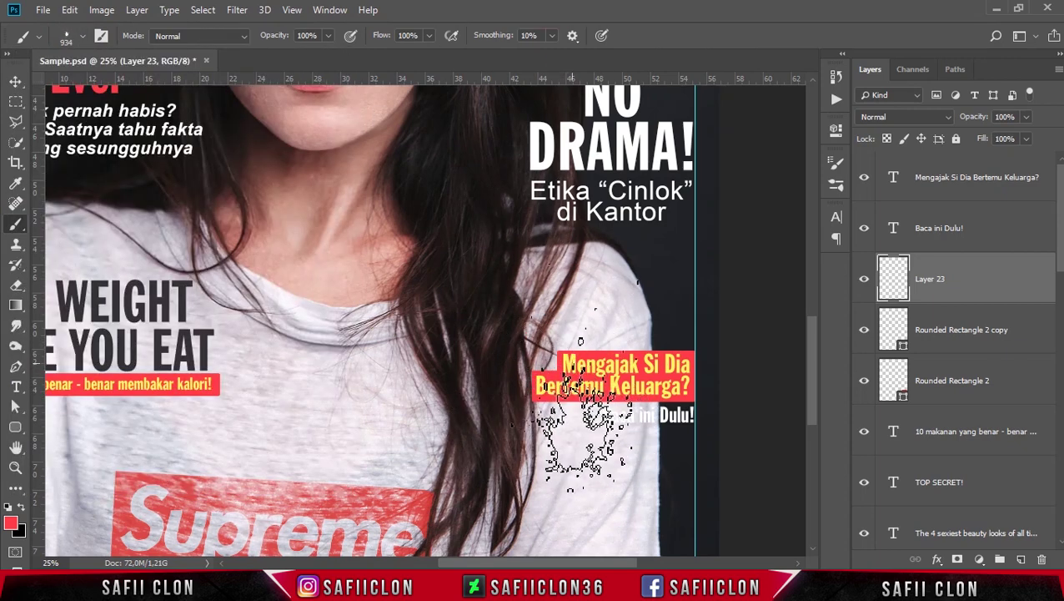
left_click(613, 433)
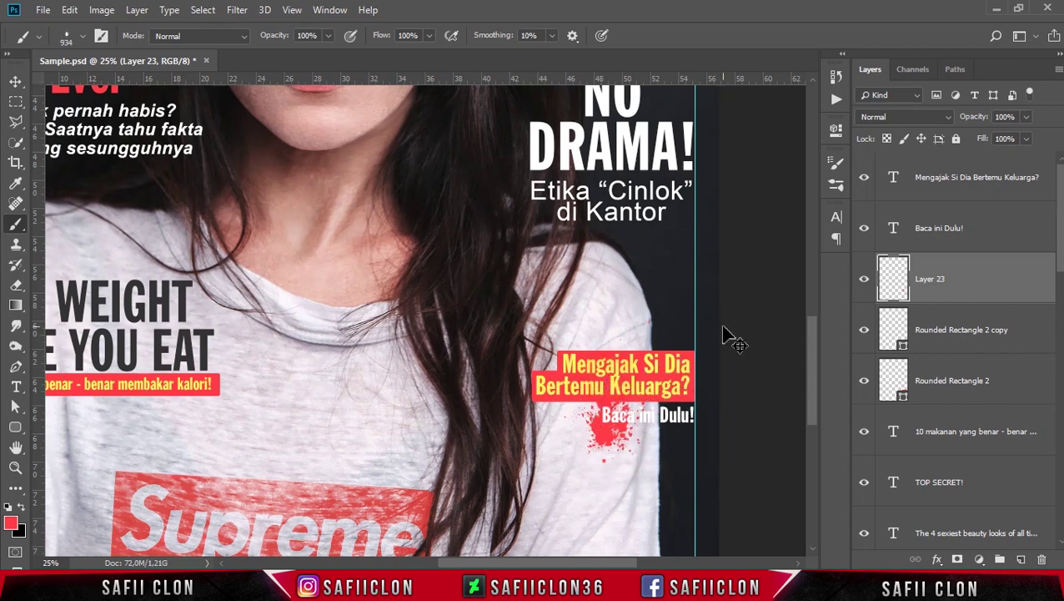
- Rotate the splatter about 90 degrees and move it under the caption
key("ctrl+t")
left_click_drag(689, 274, 708, 457)
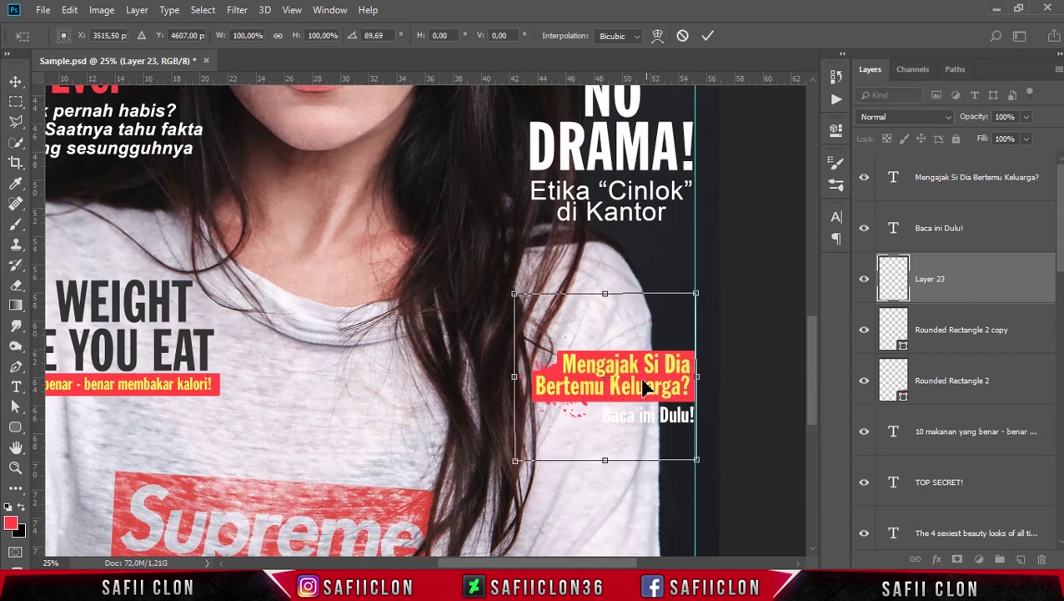
mouse_move(646, 379)
left_mouse_down()
mouse_move(707, 418)
mouse_move(606, 412)
left_mouse_up()
scroll(752, 417, "right", 3)
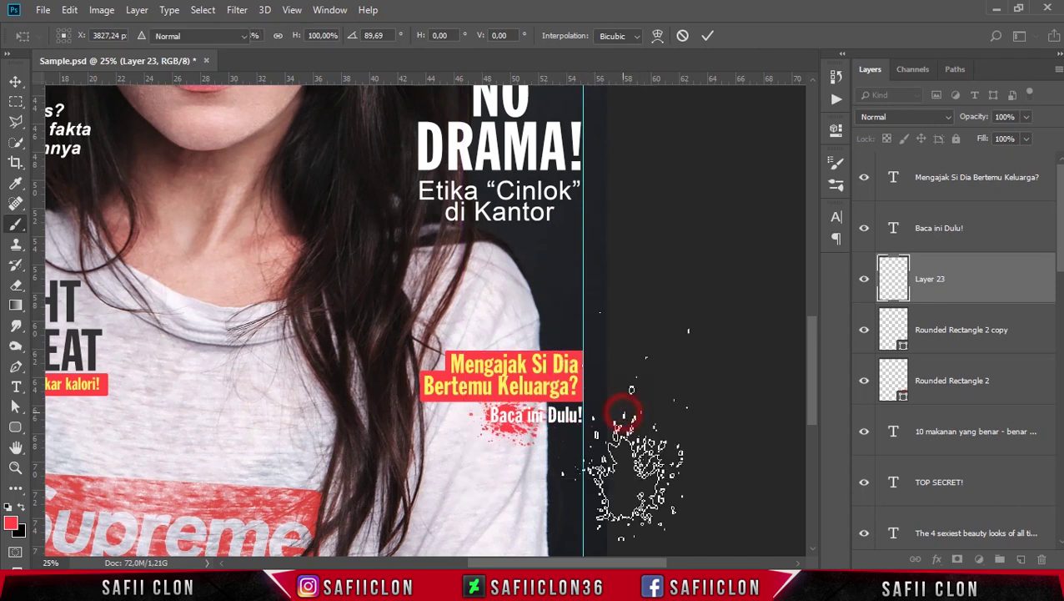
key("Return")
- Paint more red splatter around the caption with a smaller brush
key("b")
right_click(606, 428)
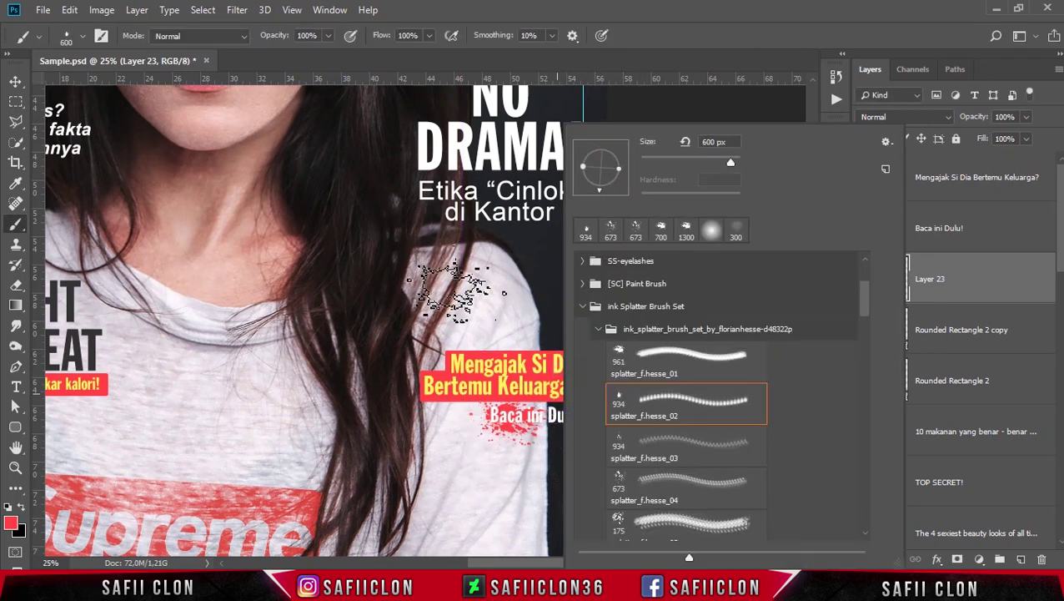
key("Return")
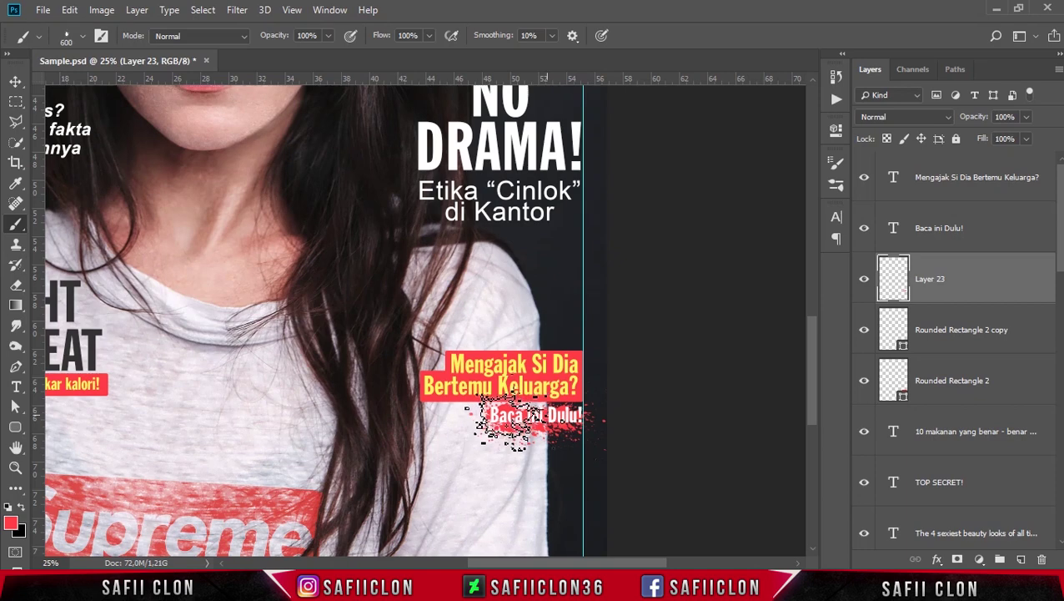
left_click(602, 417)
key("bracketleft")
key("bracketleft")
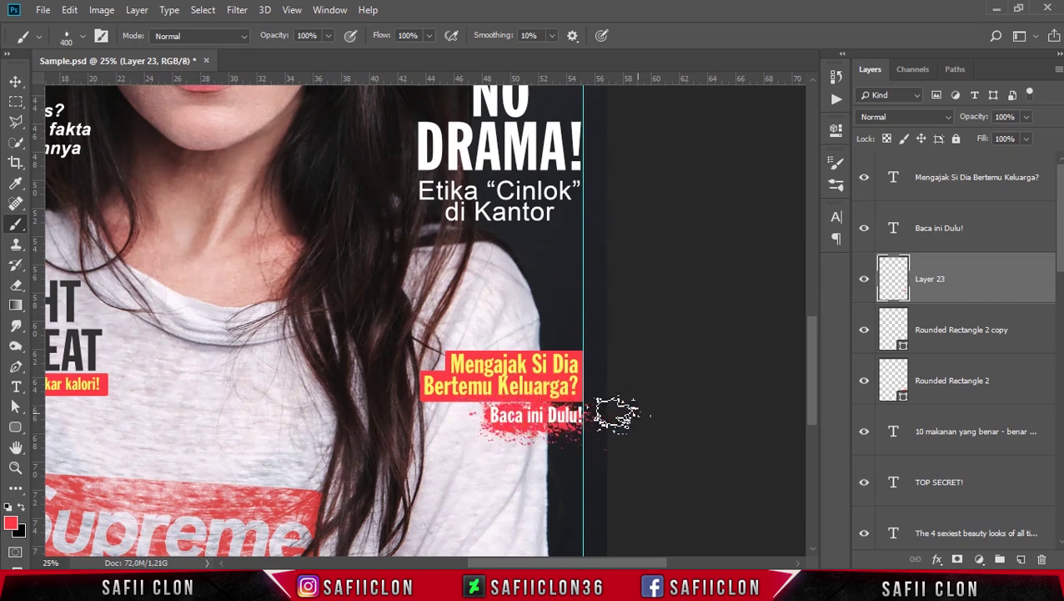
left_click(994, 238, "shift")
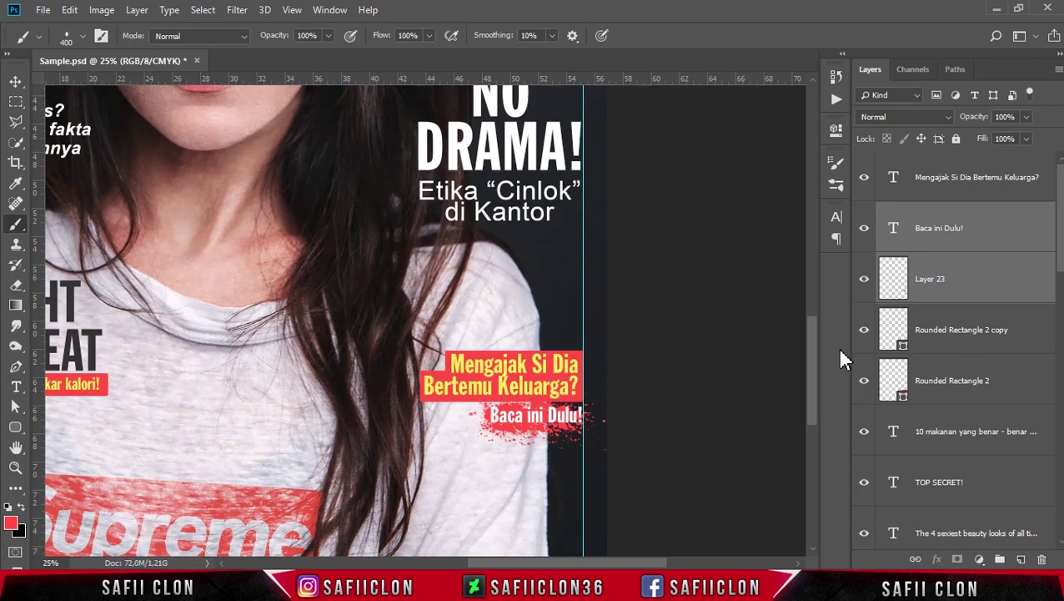
- Nudge the caption and splatter together slightly with Shift+arrow keys
key("ctrl+t")
key("shift+Down")
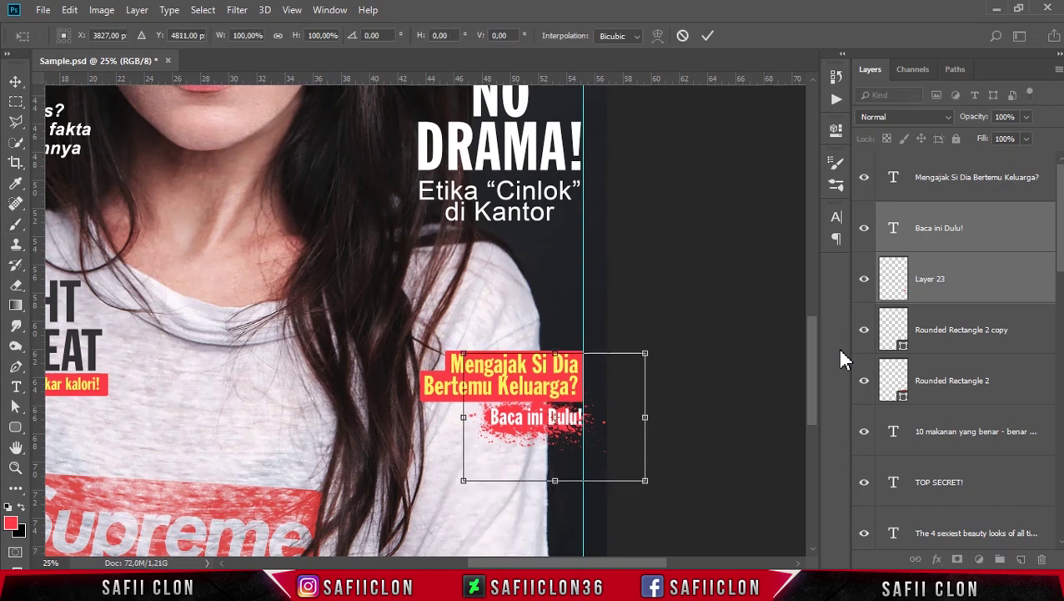
key("shift+Left")
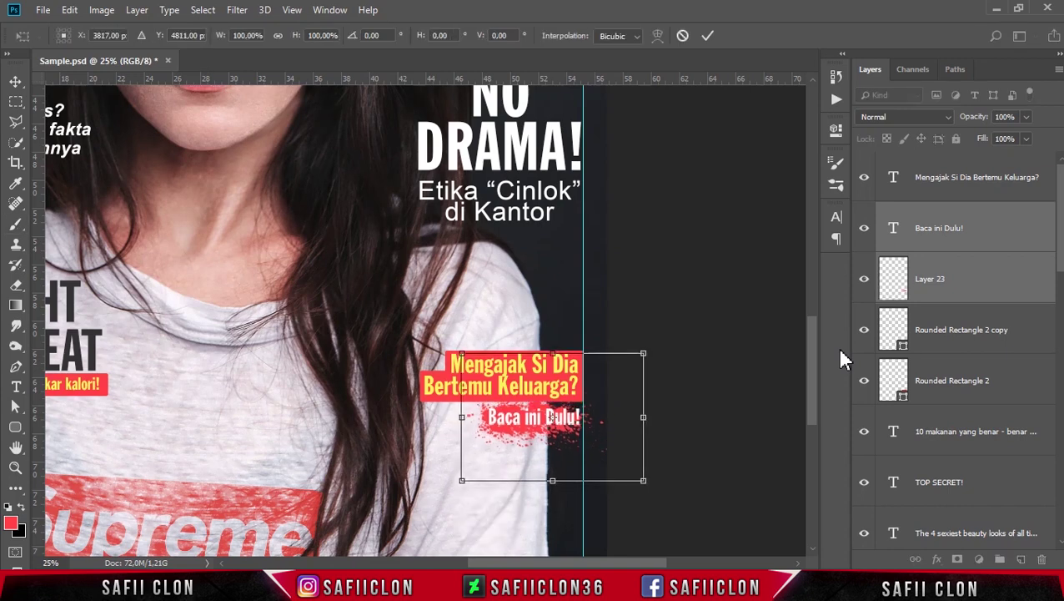
double_click(606, 407)
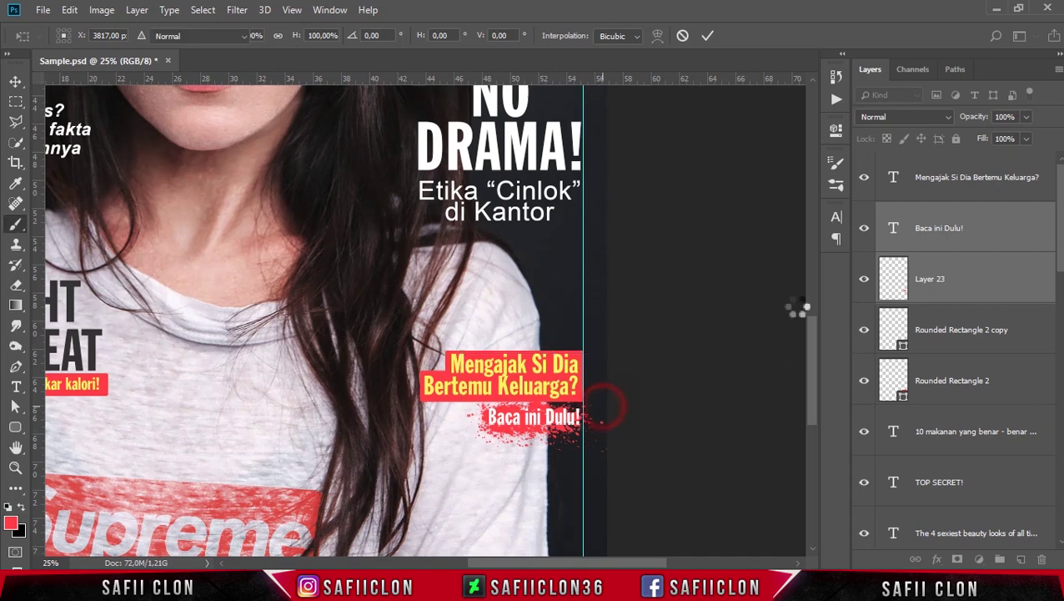
- Try transforming the splatter layer alone, undo it, and zoom back out
left_click(1039, 227)
left_click(1022, 283)
key("ctrl+t")
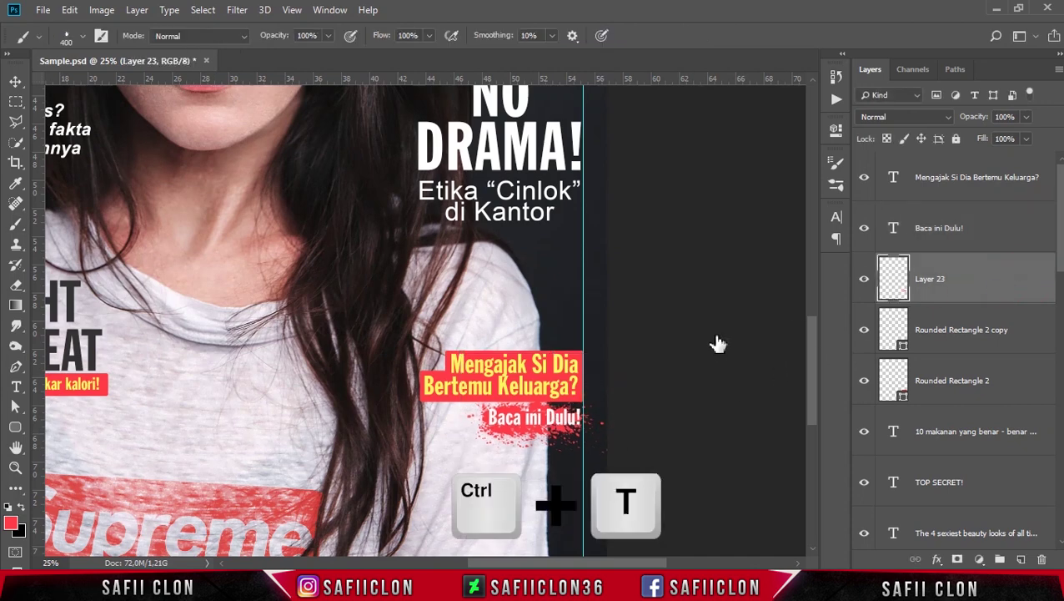
key("ctrl+plus")
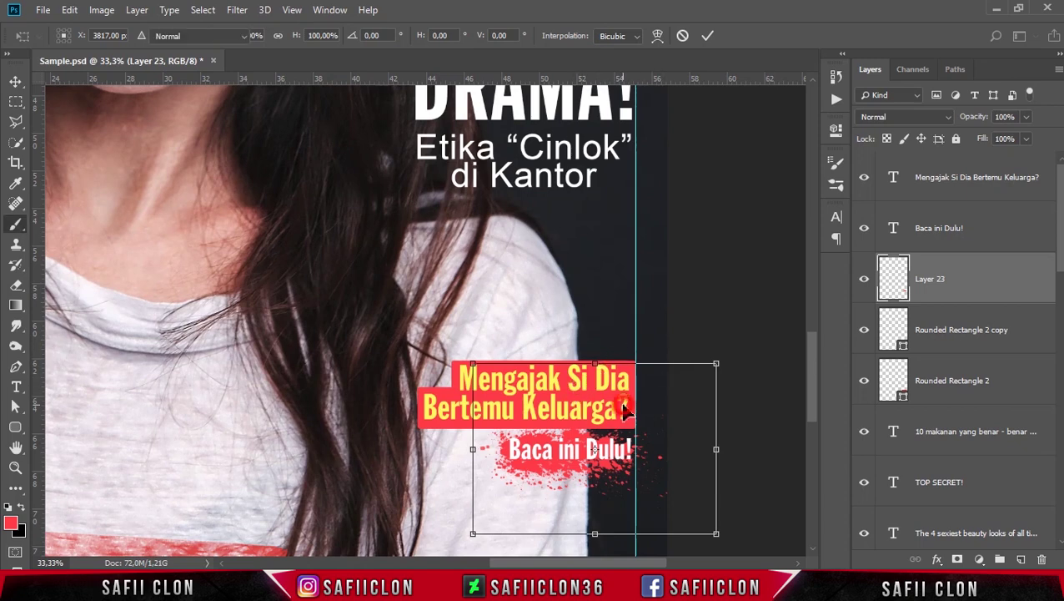
double_click(656, 406)
key("ctrl+z")
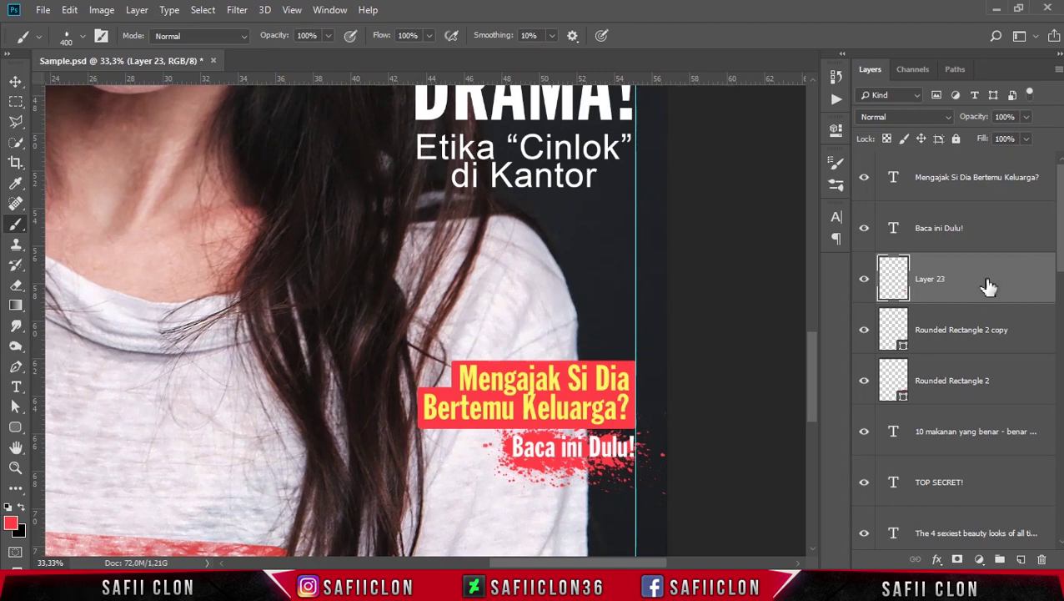
left_click(15, 81)
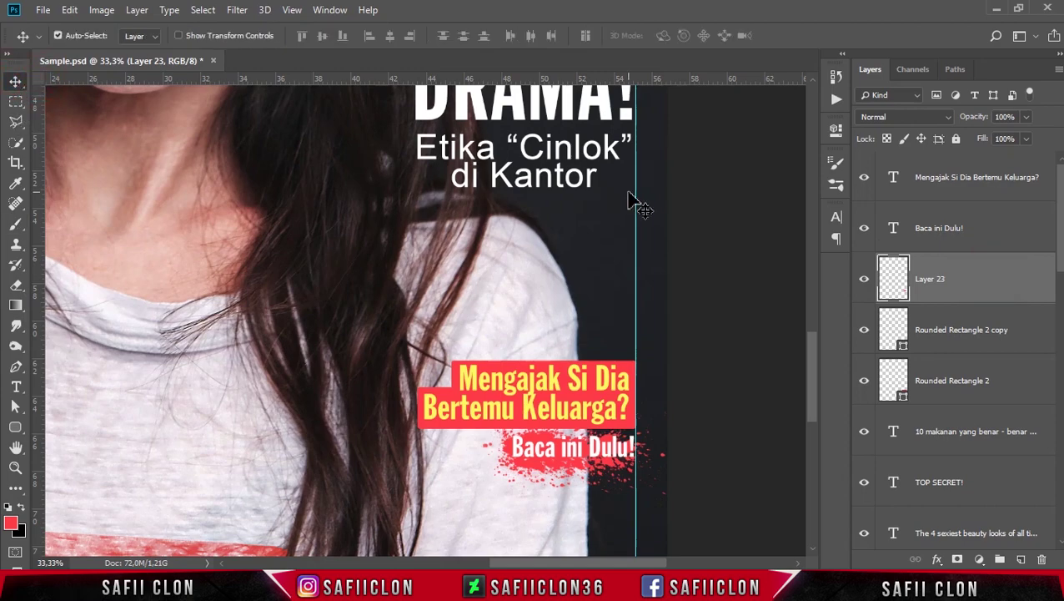
key("ctrl+minus")
key("ctrl+minus")
key("ctrl+minus")
key("ctrl+plus")
scroll(815, 348, "down", 1)
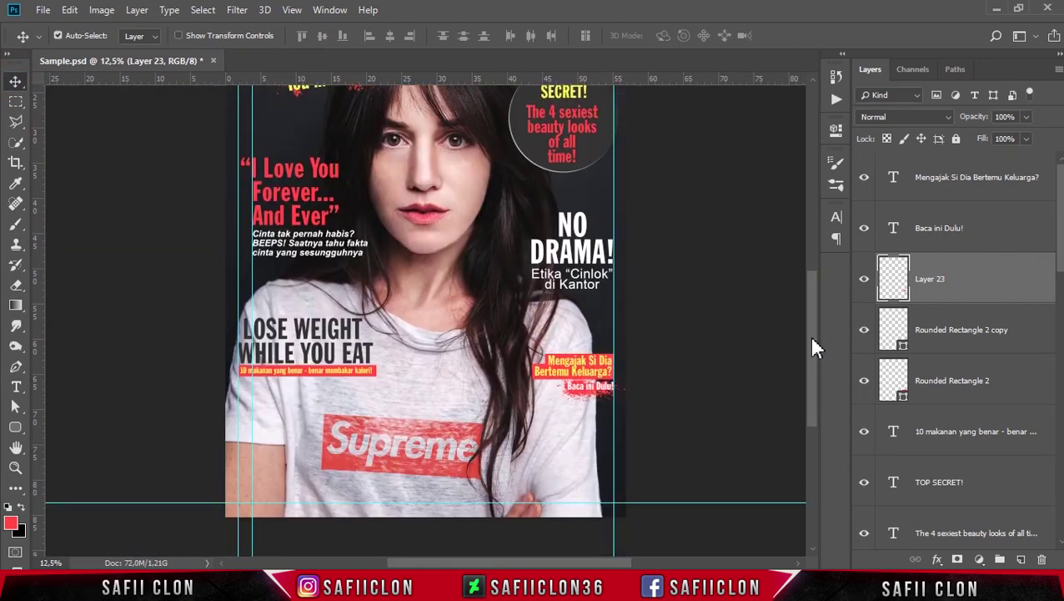
- Scale the badge's text, splatter and both rounded rectangles together to about 113%
key("ctrl+minus")
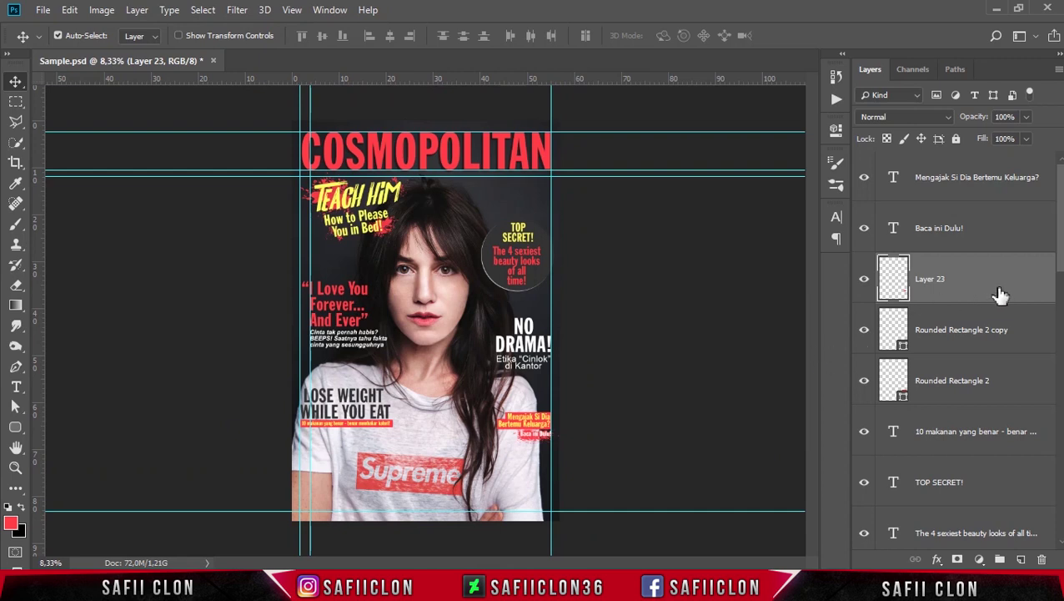
left_click(996, 186, "shift")
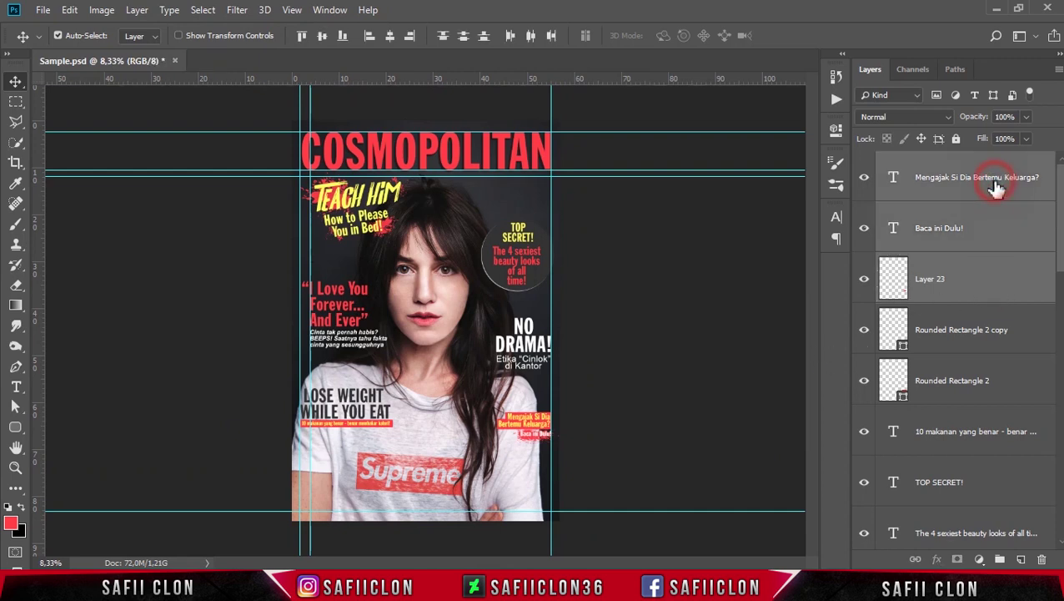
left_click(1009, 377, "ctrl")
left_click(1009, 344, "ctrl")
key("ctrl+t")
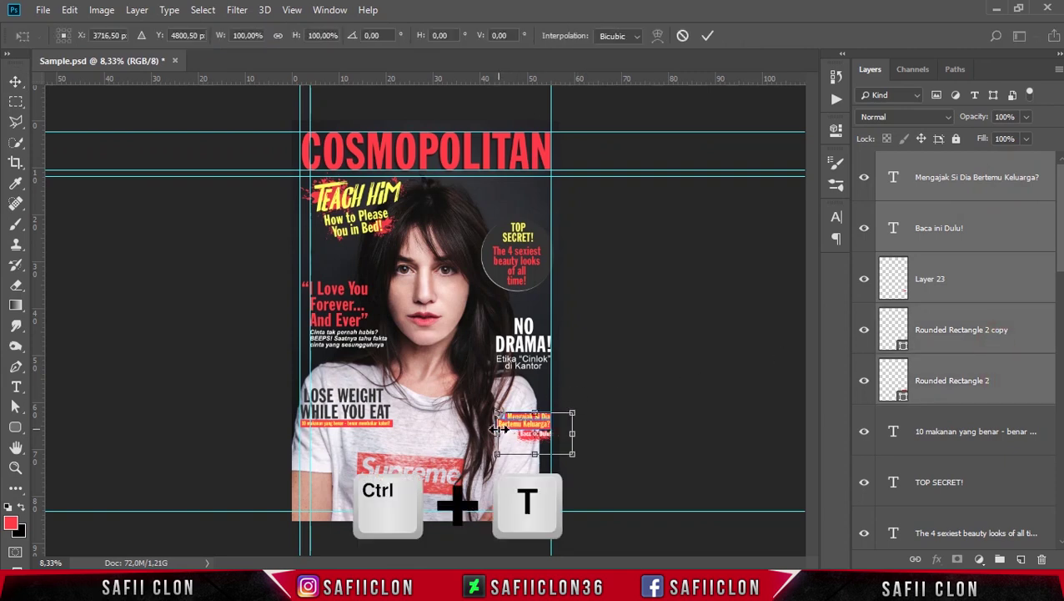
left_click_drag(496, 412, 482, 405)
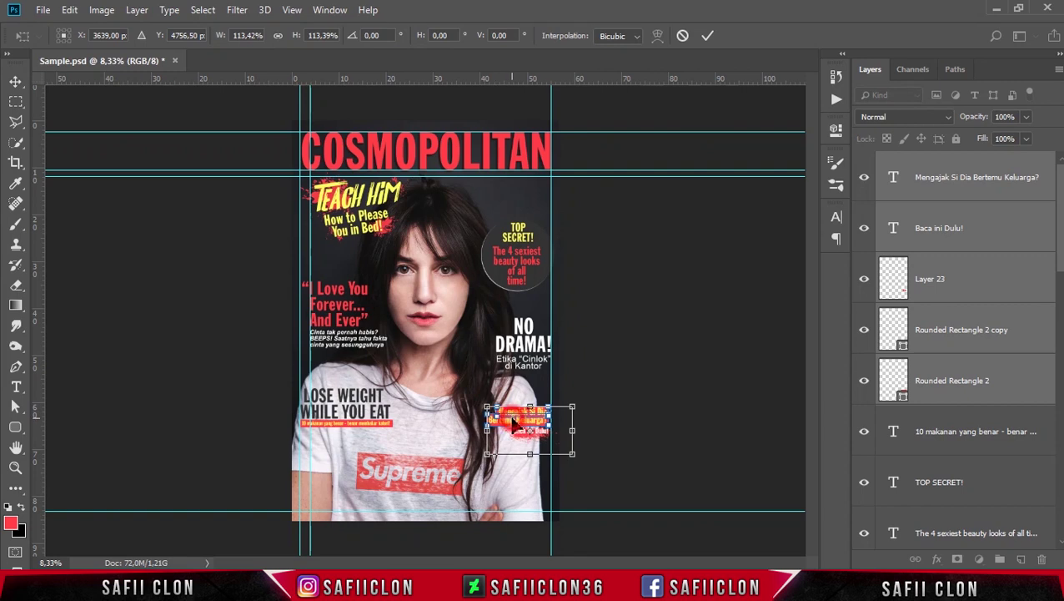
key("Return")
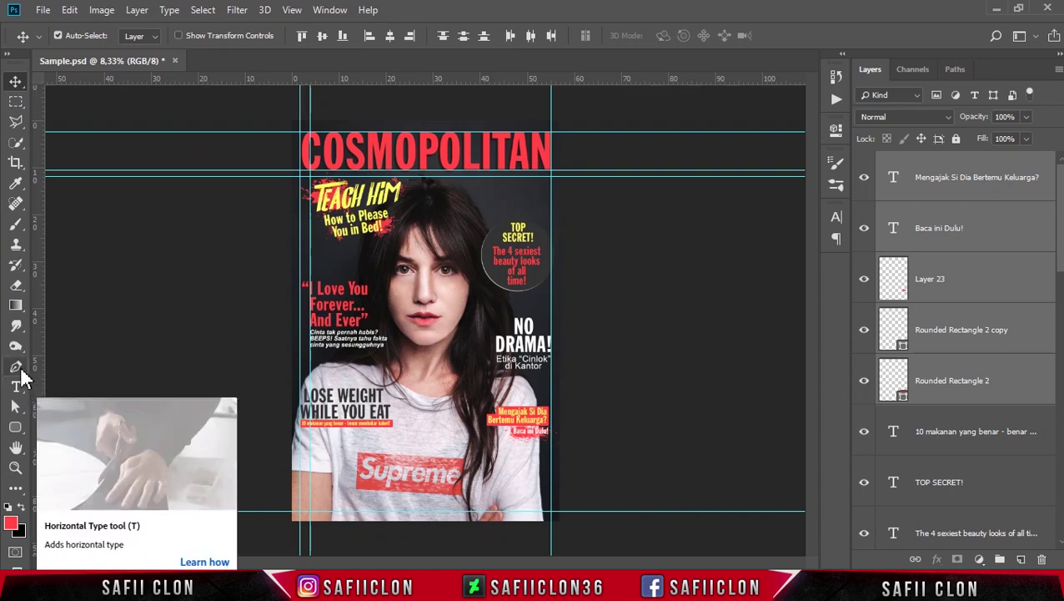
left_click(16, 387)
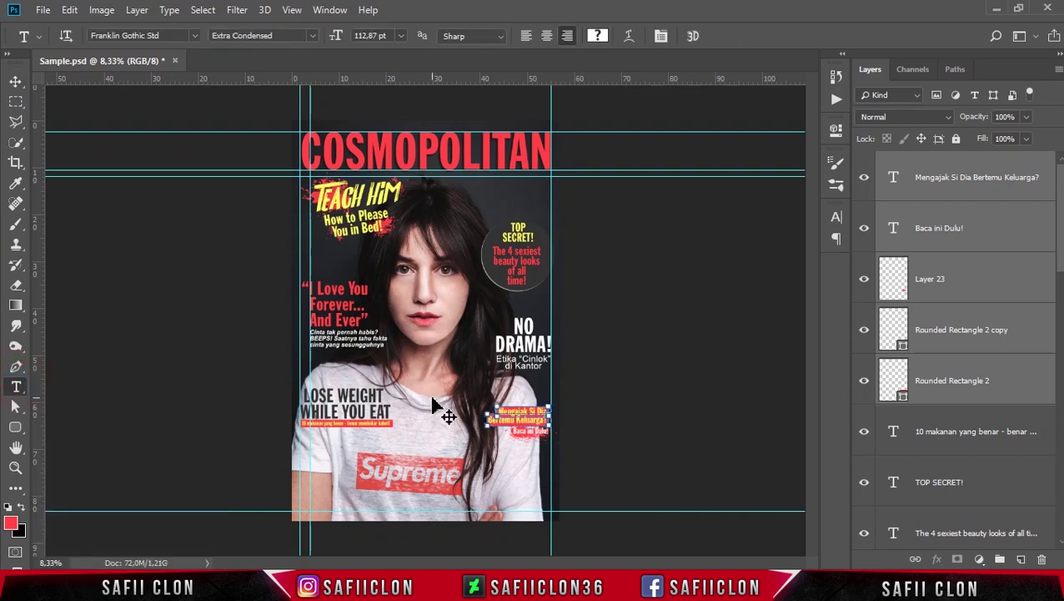
- Add a black (000000) 'LOSION WAJAH' text layer beside the Supreme logo
key("ctrl+plus")
scroll(544, 310, "down", 3)
scroll(544, 310, "down", 2)
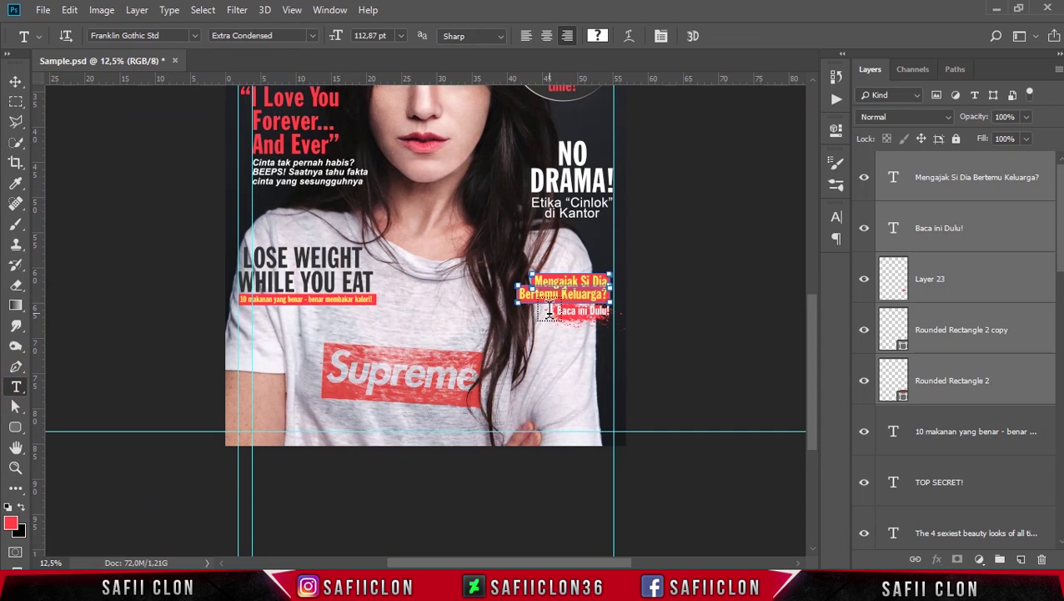
left_click(517, 364)
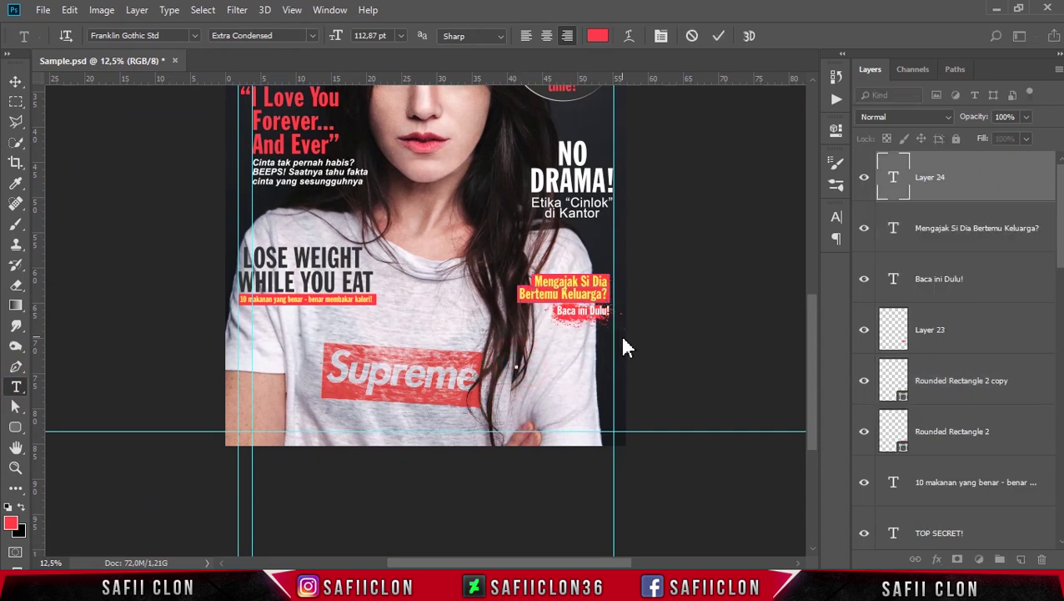
type("LOSION WAJAH")
key("ctrl+a")
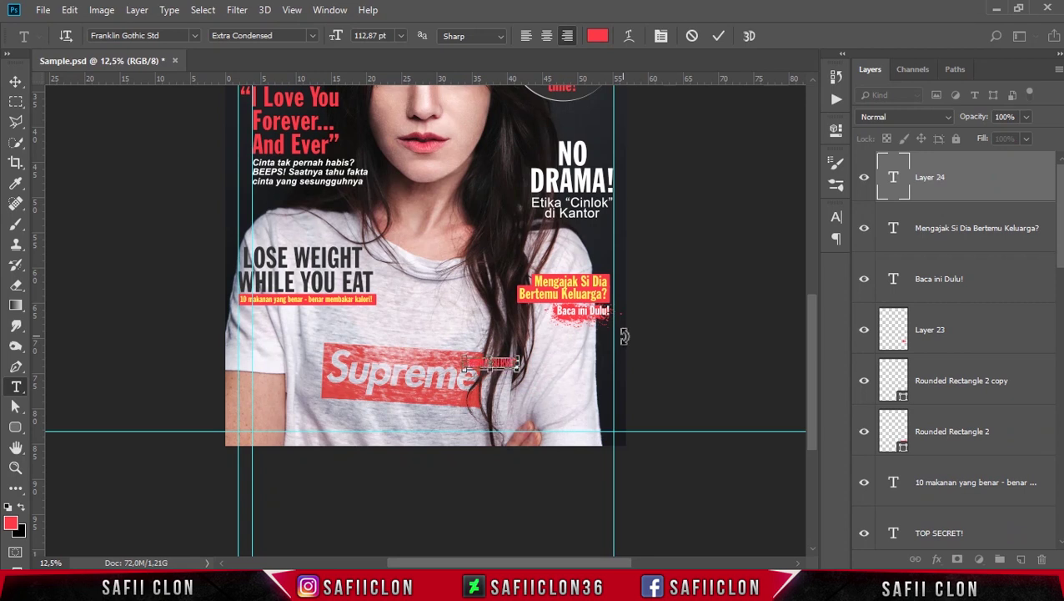
key("ctrl+plus")
key("ctrl+a")
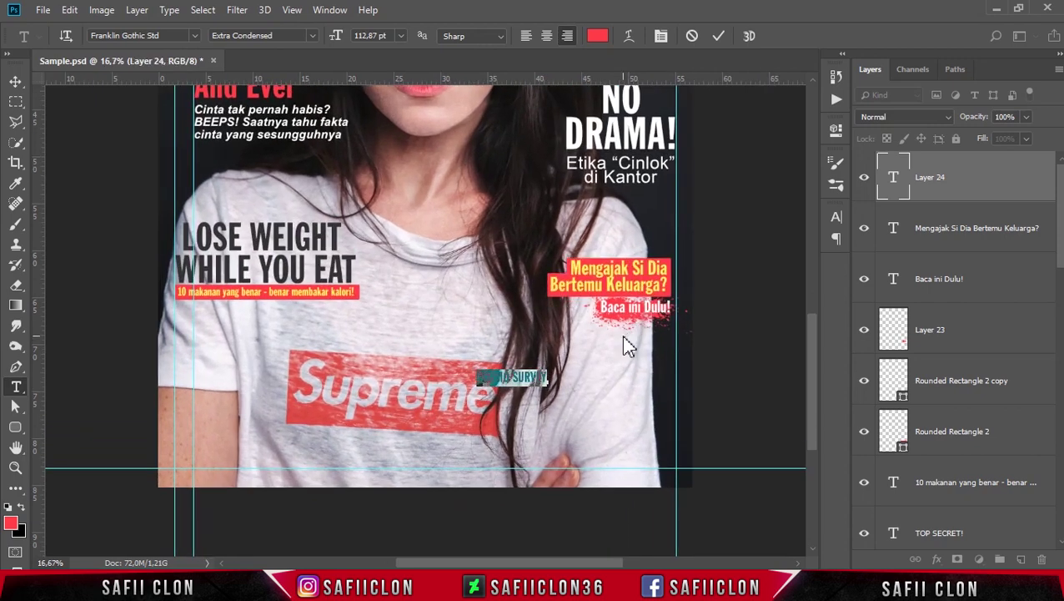
left_click(597, 35)
type("000000")
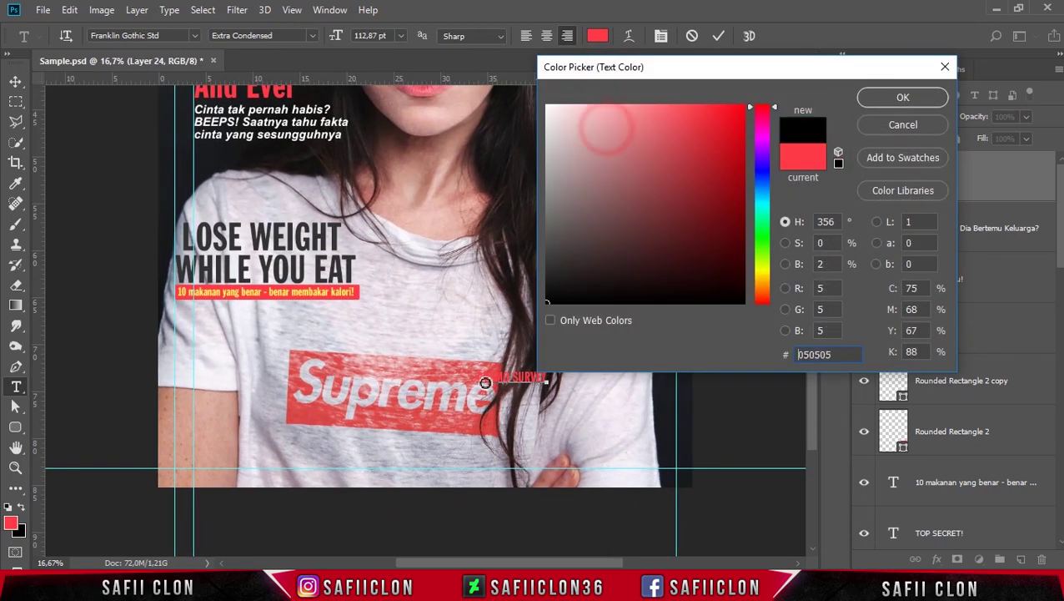
left_click(903, 97)
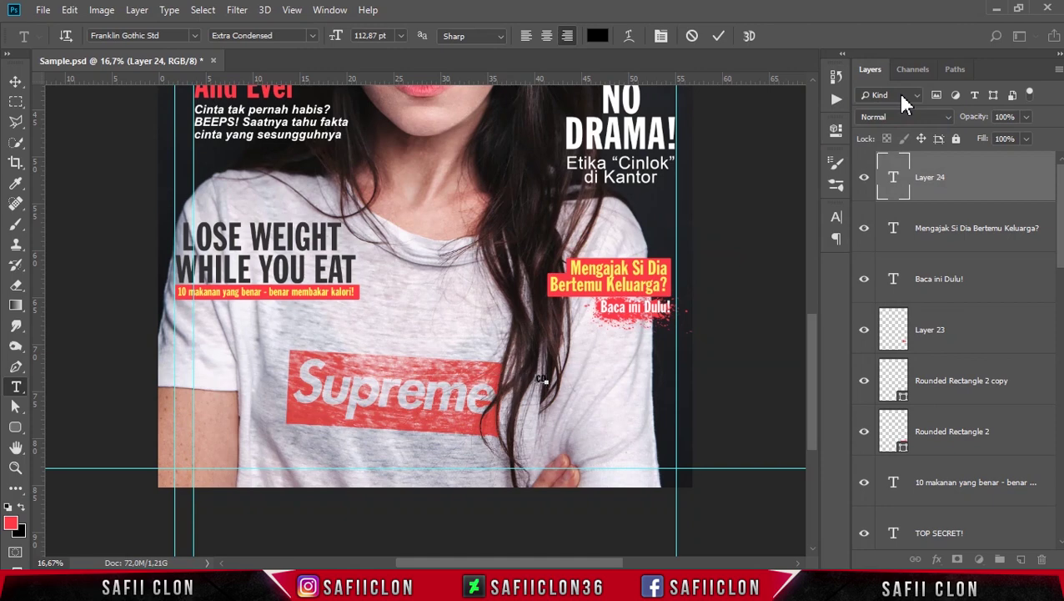
- Type 'politan', then set the cosmo survey text to pure red in Nova Classic Regular
type("cosmopolitan")
key("ctrl+a")
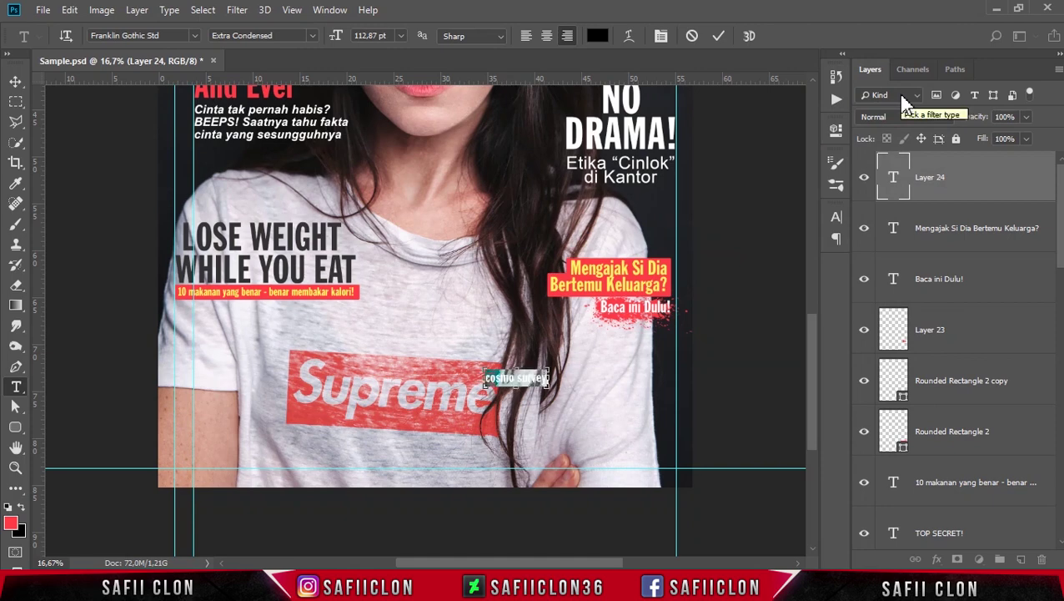
left_click(597, 36)
left_click(772, 87)
left_click(910, 100)
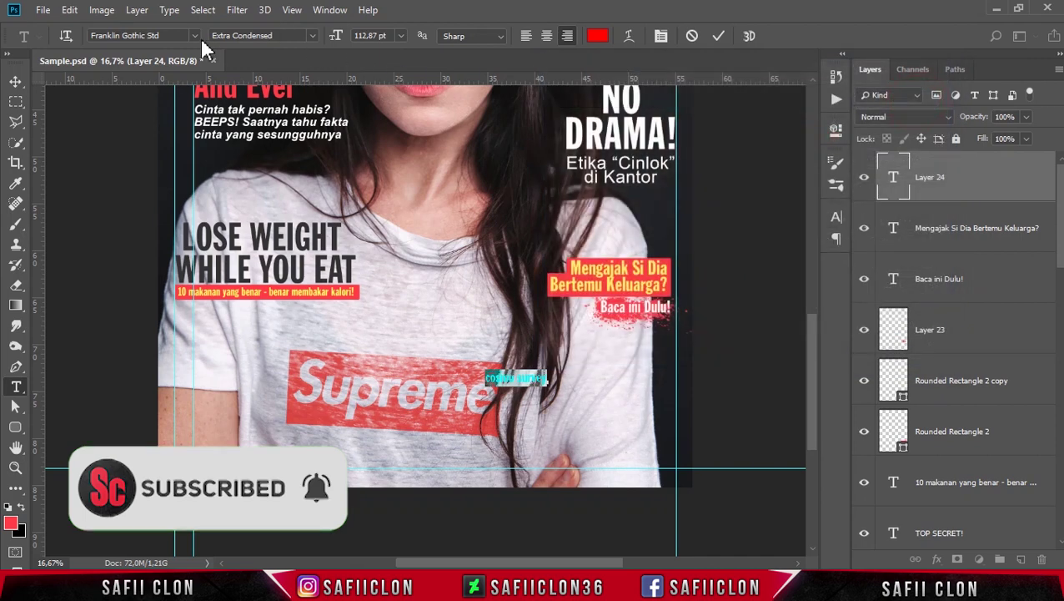
left_click(197, 36)
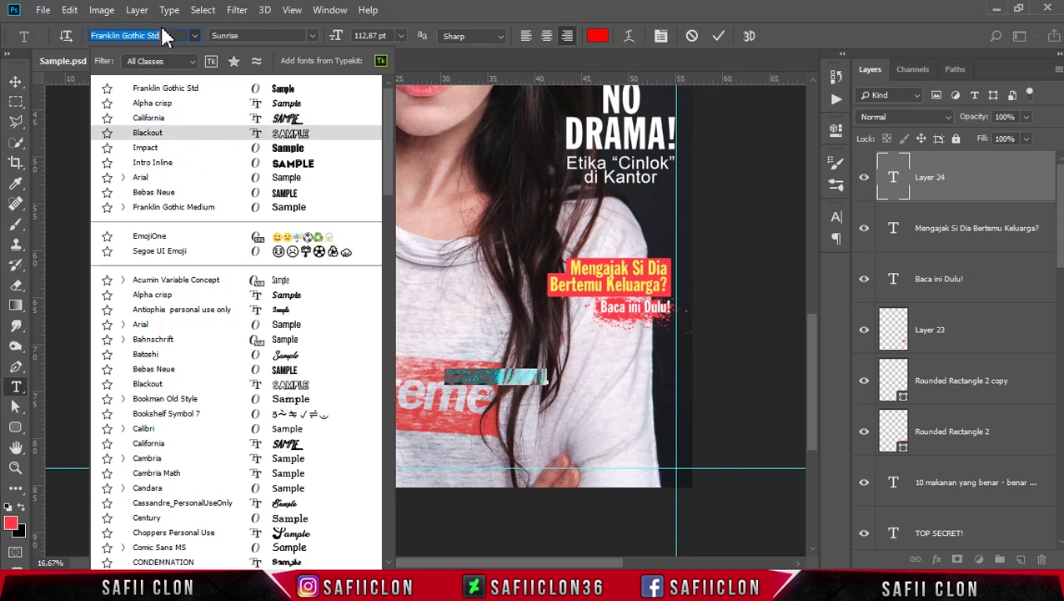
type("n")
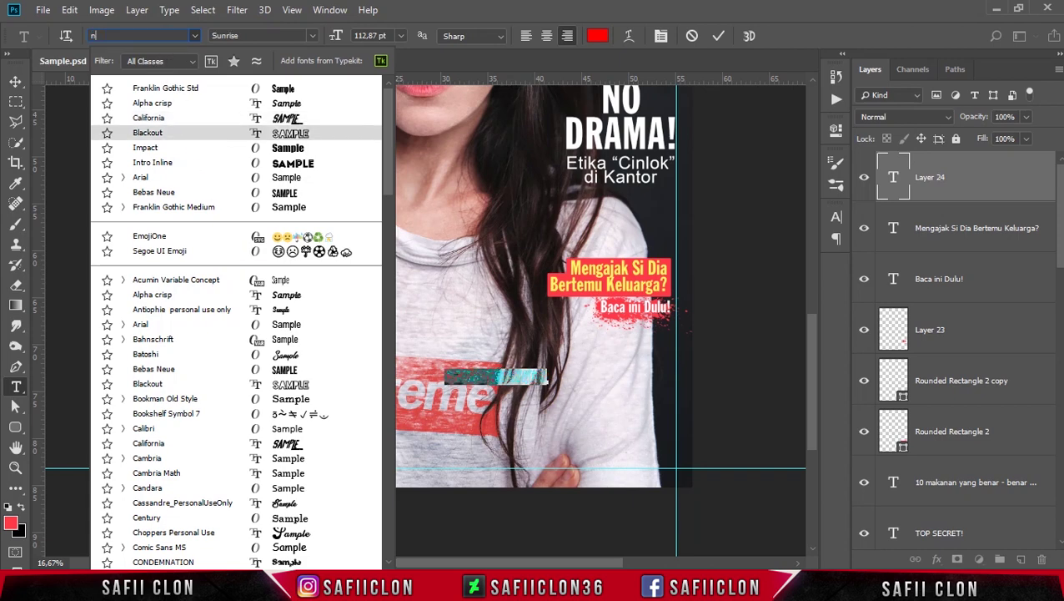
type("ova")
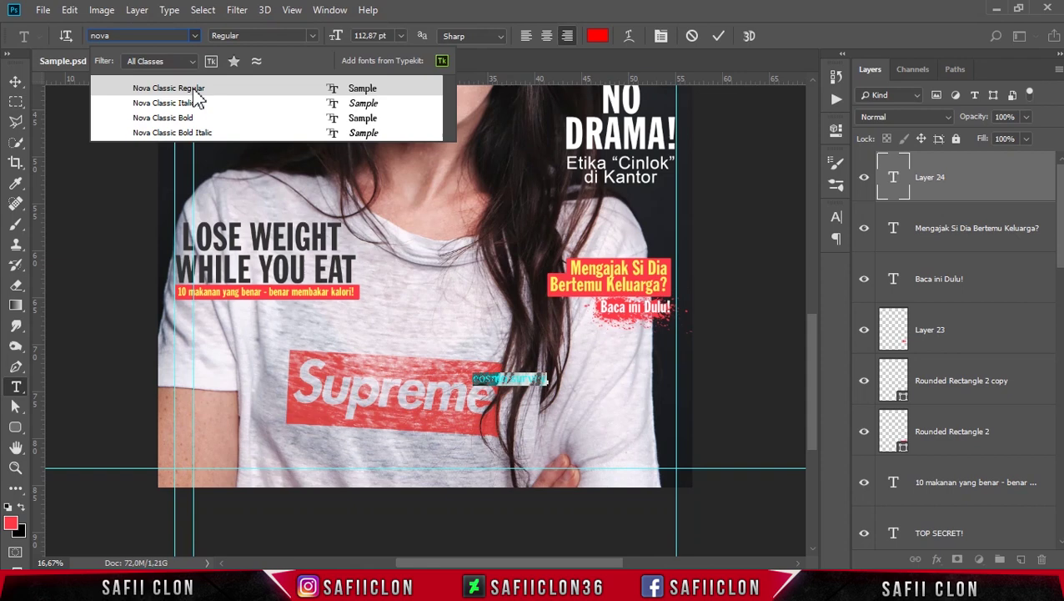
left_click(192, 88)
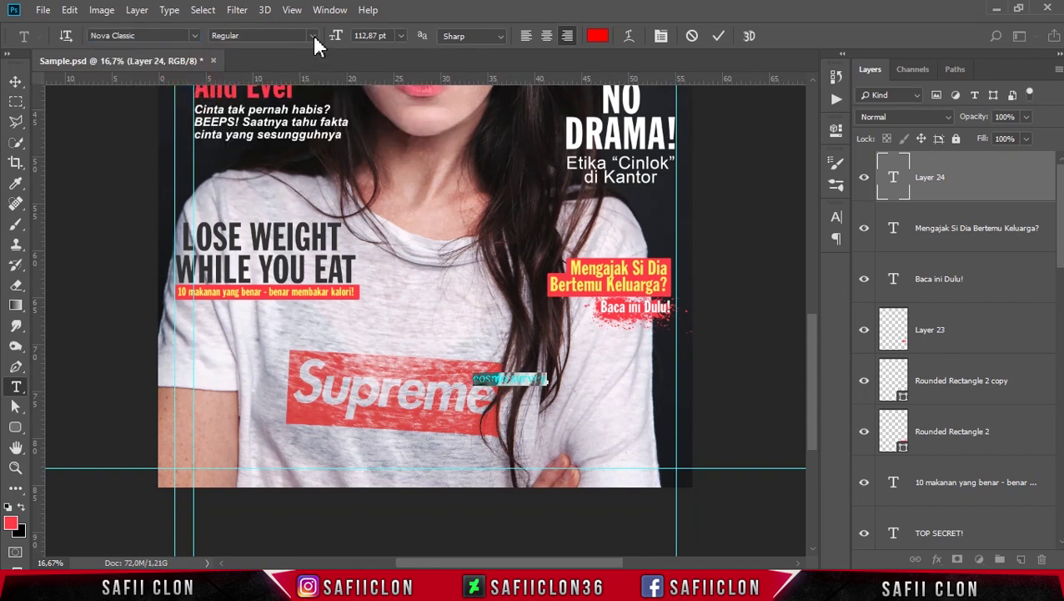
left_click(534, 377)
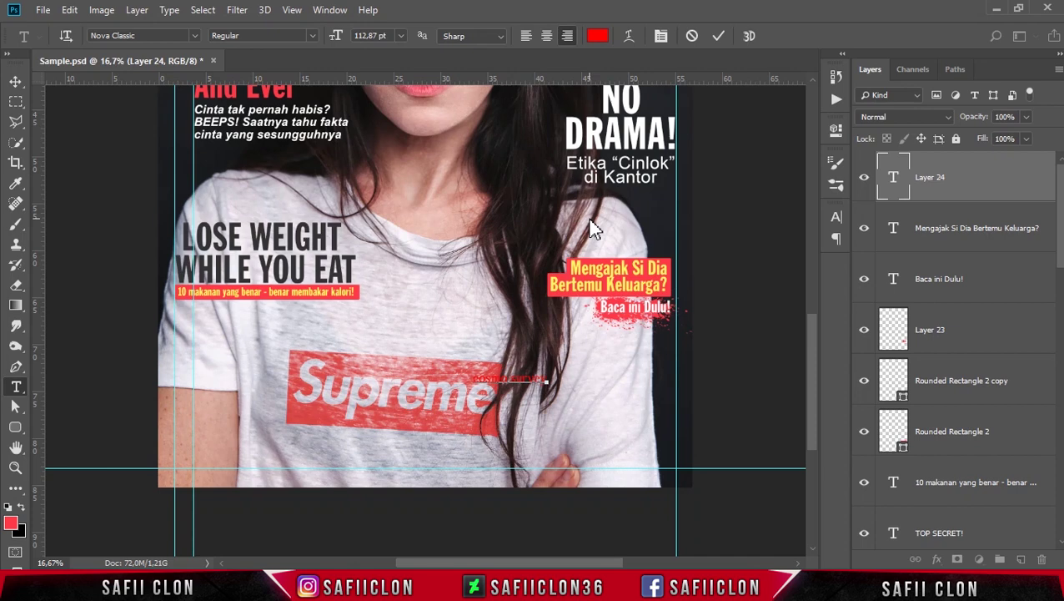
left_click(597, 36)
left_click_drag(618, 129, 547, 105)
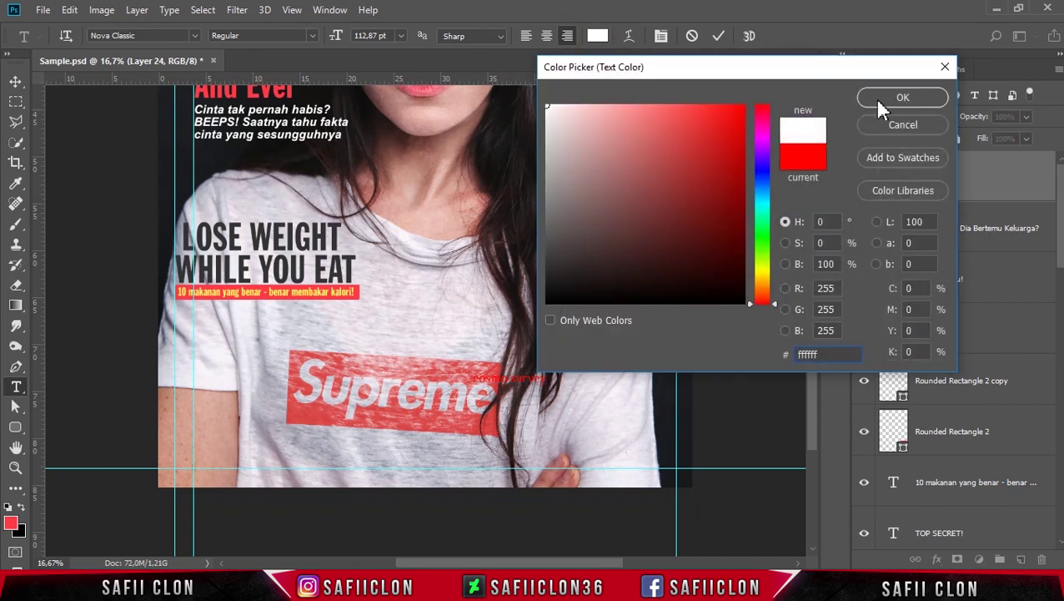
- Reset the text colour to white and commit the cosmo survey layer
left_click(257, 240)
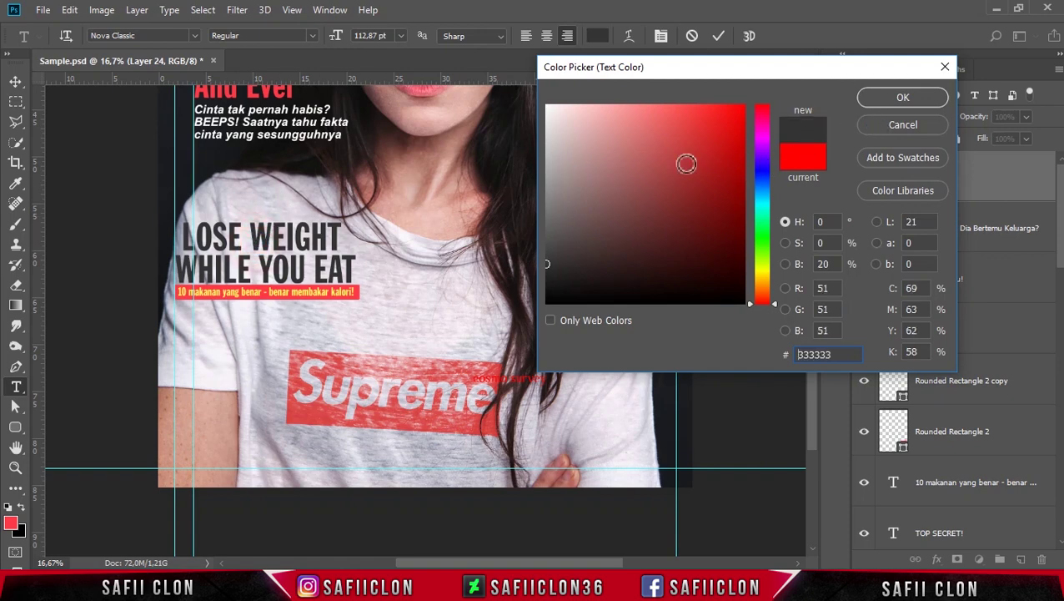
mouse_move(686, 164)
left_mouse_down()
mouse_move(531, 109)
mouse_move(534, 91)
left_mouse_up()
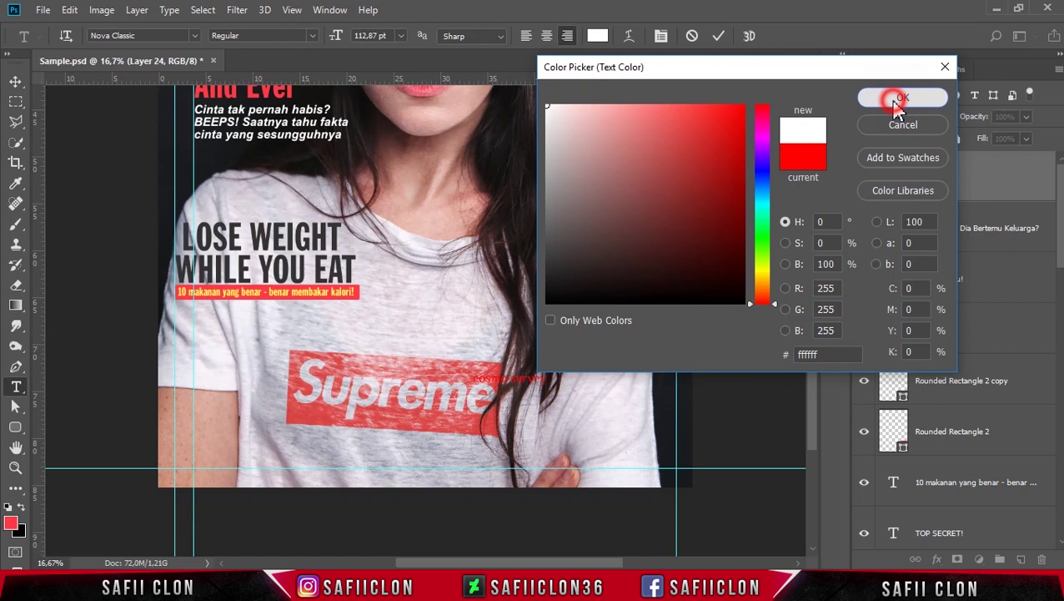
left_click(894, 100)
left_click(974, 188)
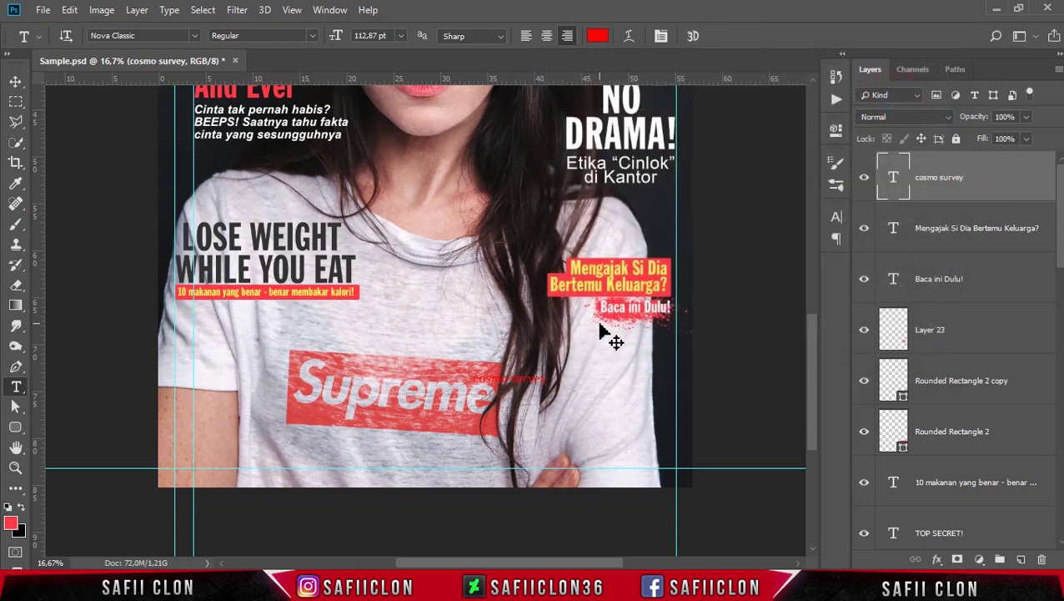
- Recolour the cosmo survey text with the pinkish red sampled from the headline box
left_click(597, 35)
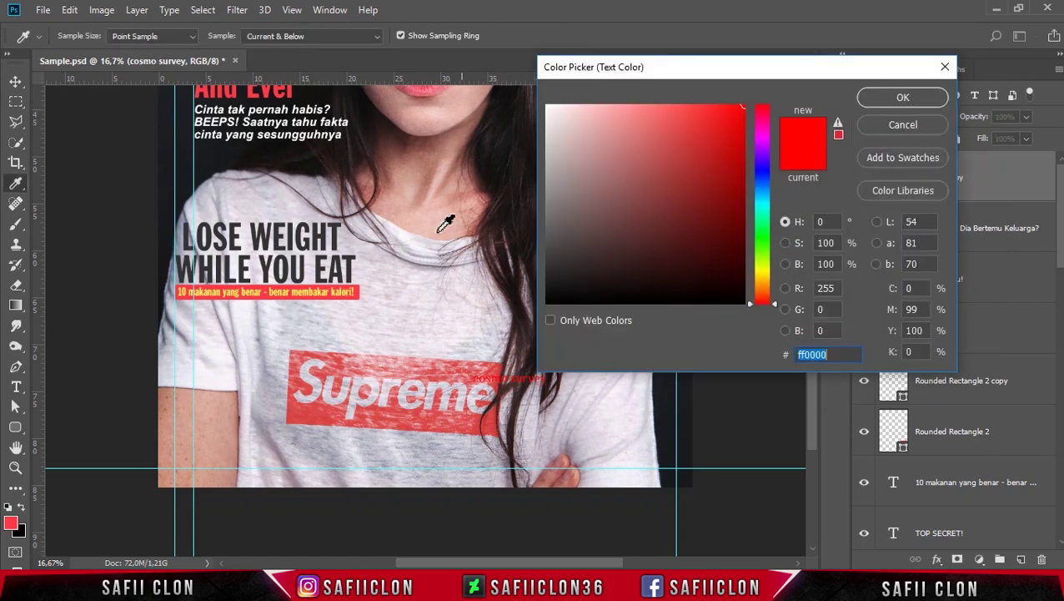
left_click_drag(705, 92, 947, 140)
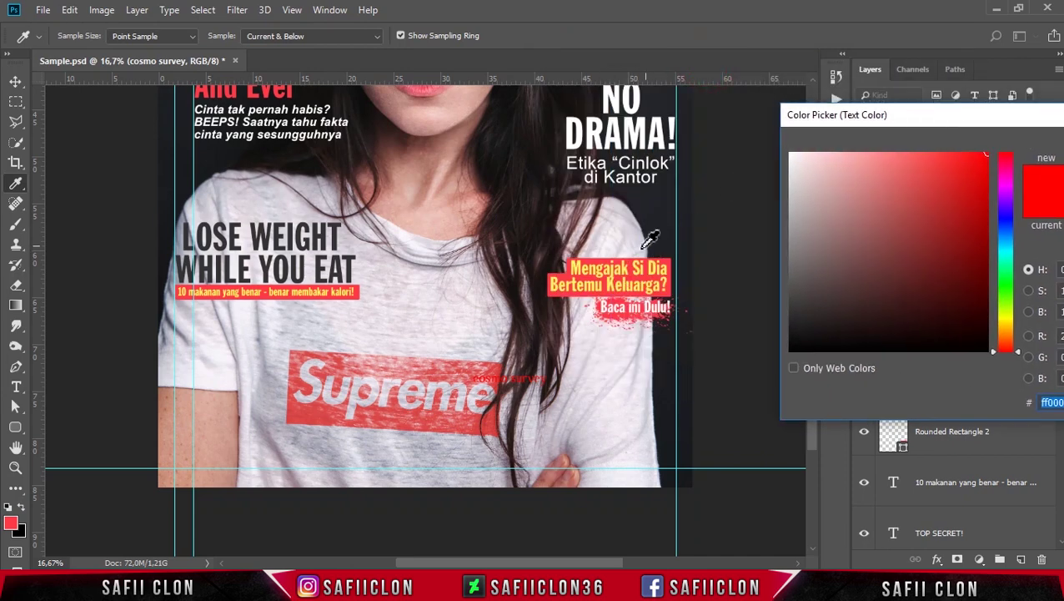
left_click(674, 282)
left_click_drag(923, 117, 576, 117)
left_click(824, 147)
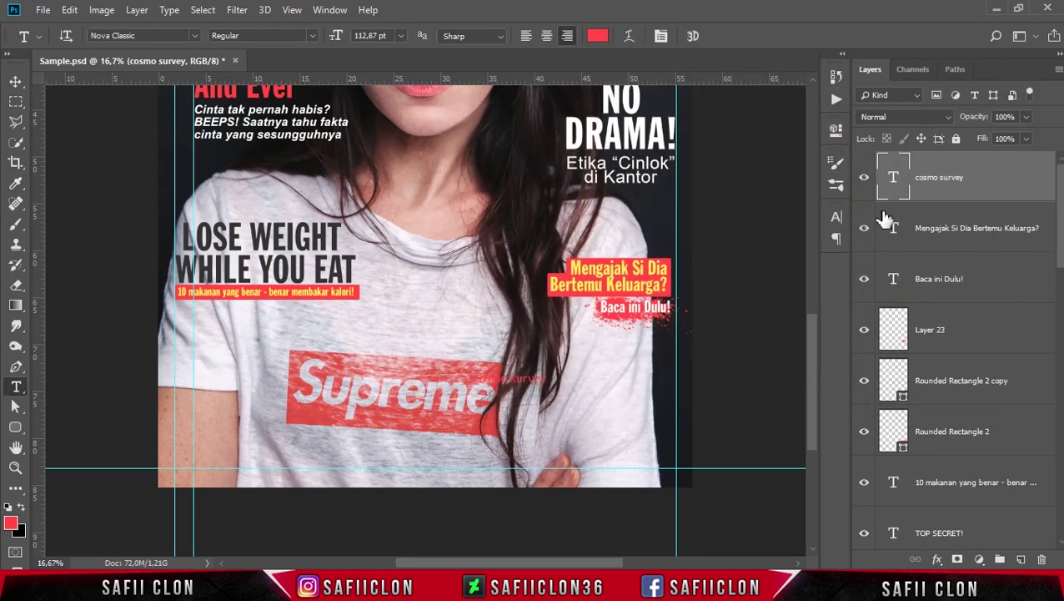
- Move the text right beside the Supreme logo and enlarge it to about 109%
key("ctrl+t")
left_click_drag(535, 383, 603, 382)
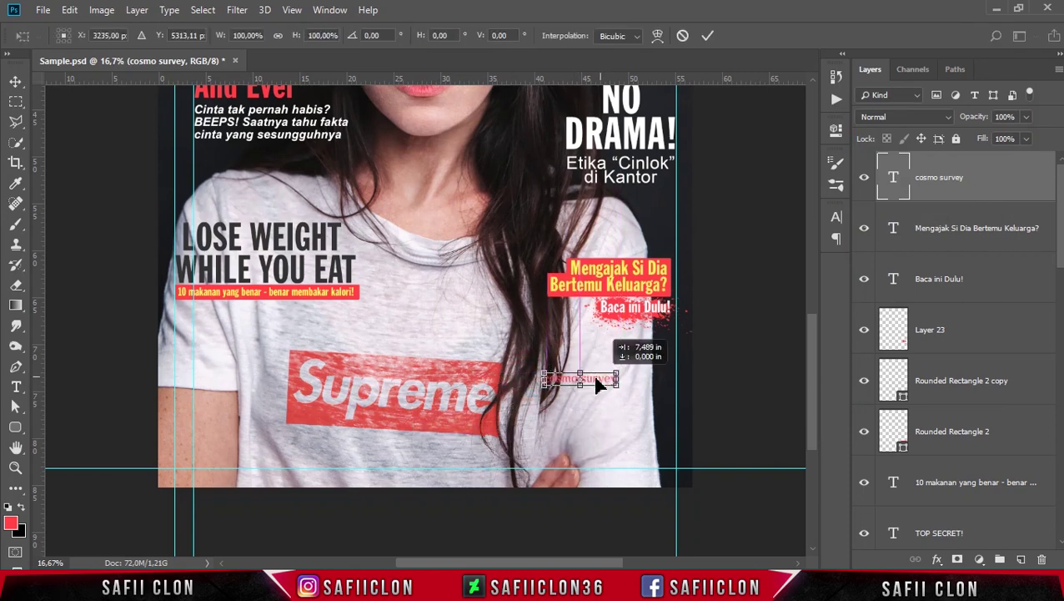
key("Return")
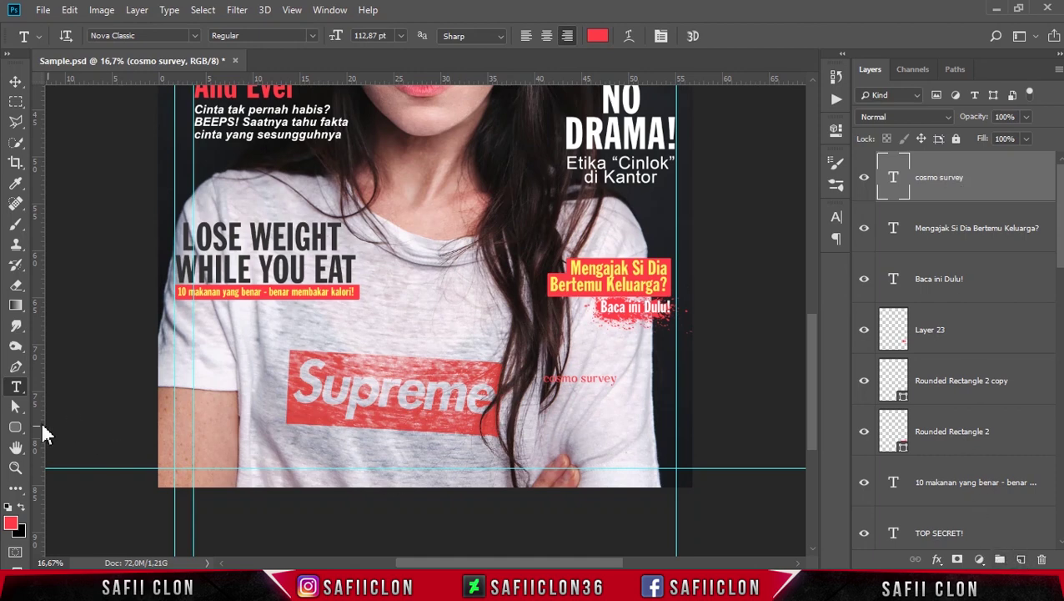
key("ctrl+t")
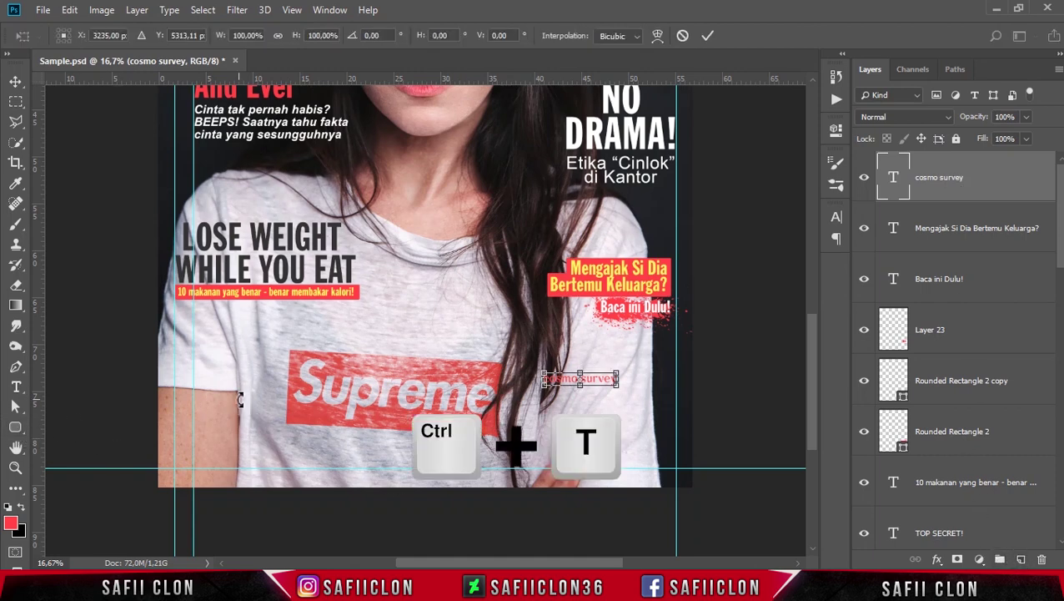
key("ctrl+plus")
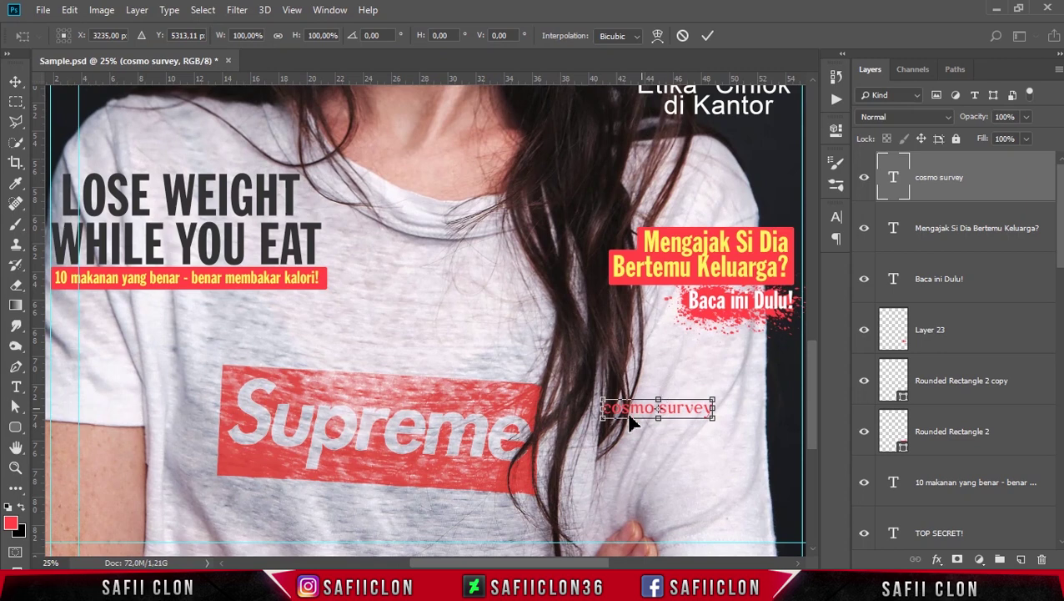
left_click_drag(602, 417, 593, 421)
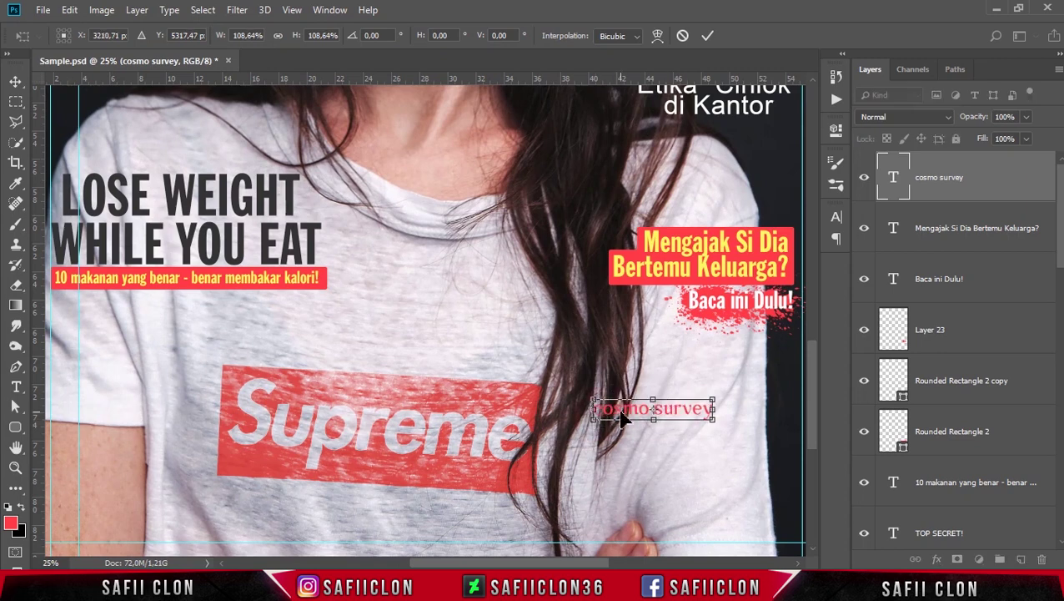
key("Return")
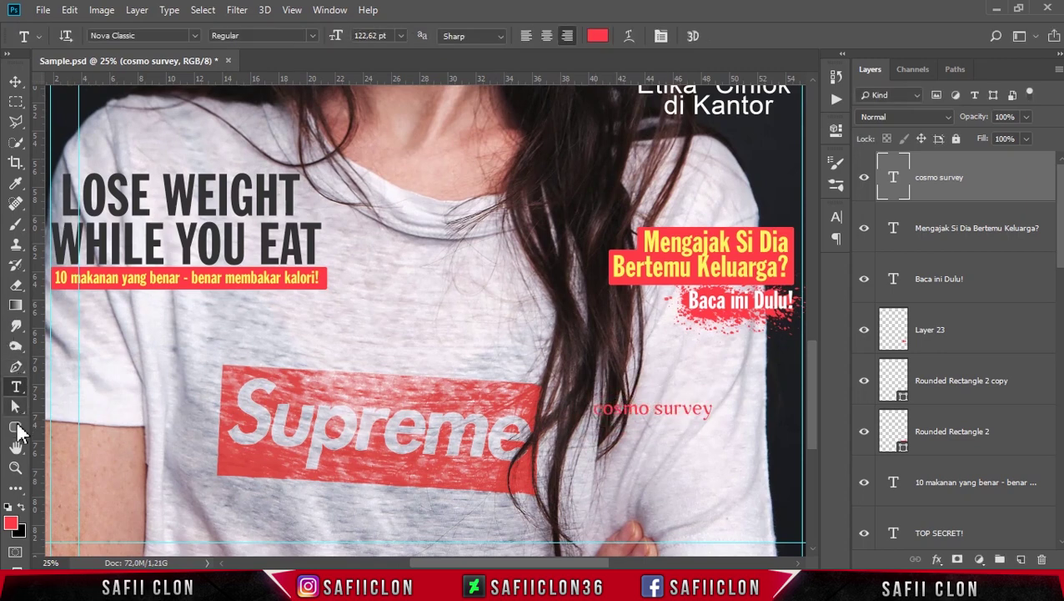
left_click(15, 428)
- Draw a rectangle under the cosmo survey text and fill it with sampled dark grey
left_click(83, 427)
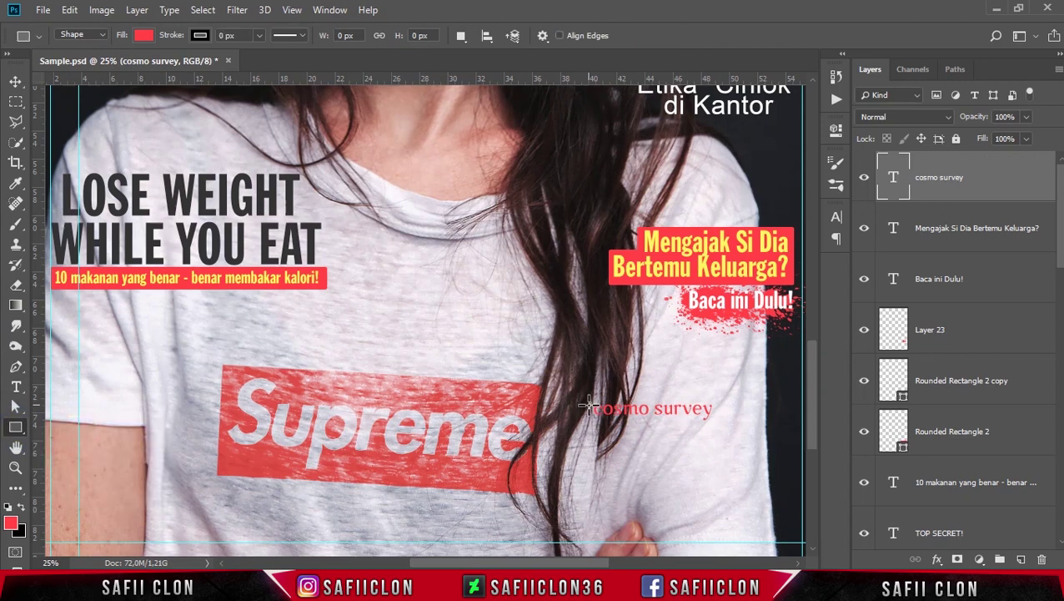
left_click_drag(590, 403, 718, 422)
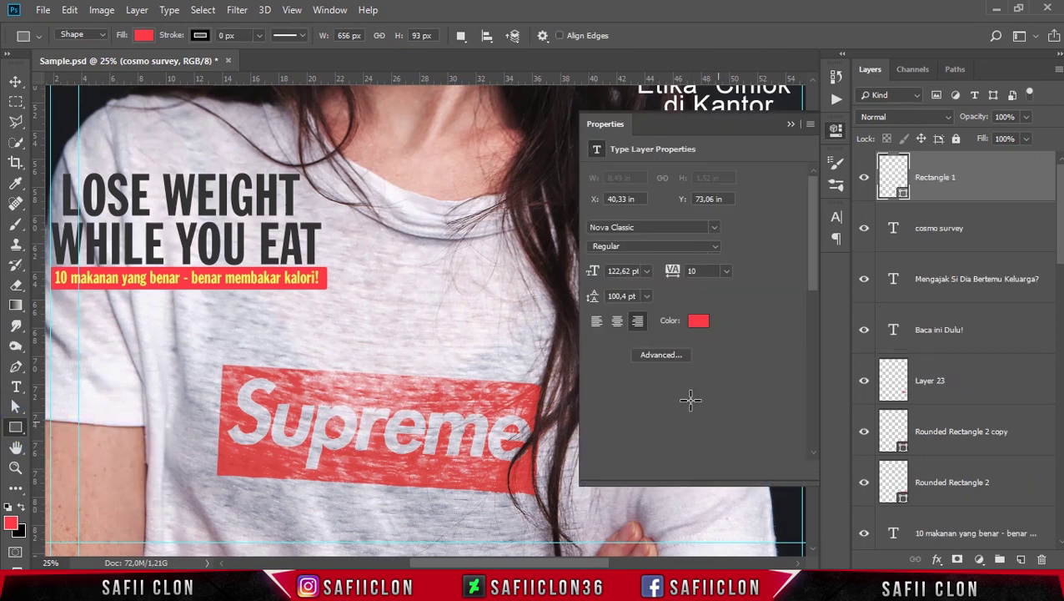
left_click(809, 115)
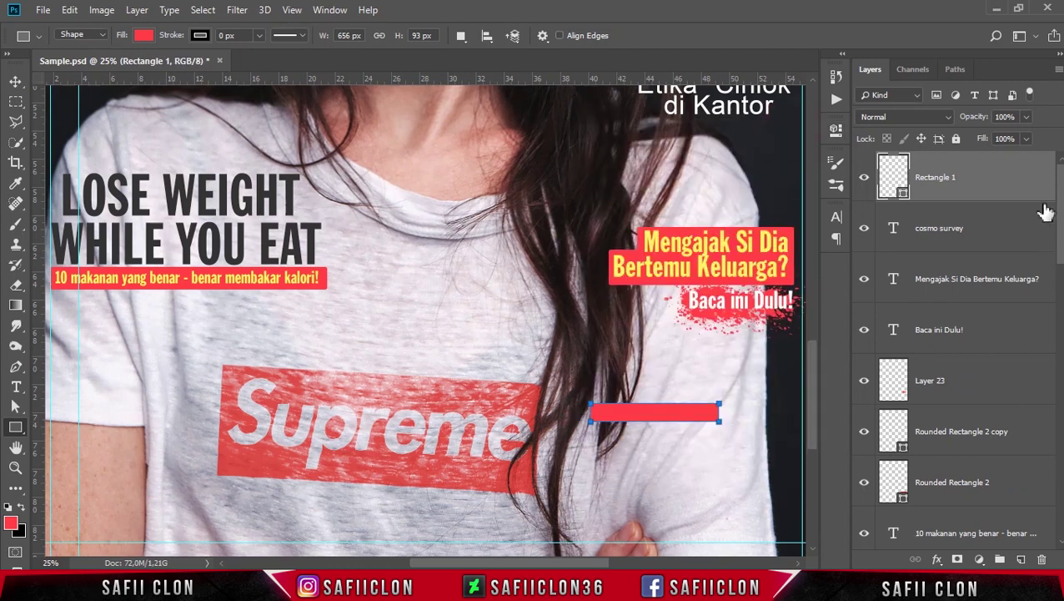
left_click_drag(1000, 166, 1009, 256)
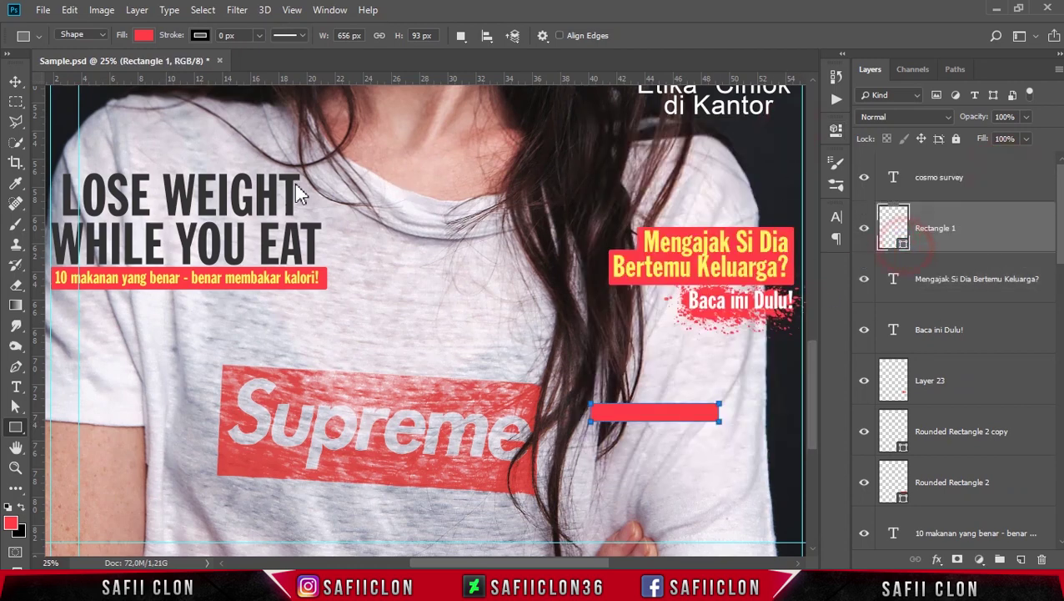
double_click(893, 227)
left_click(171, 204)
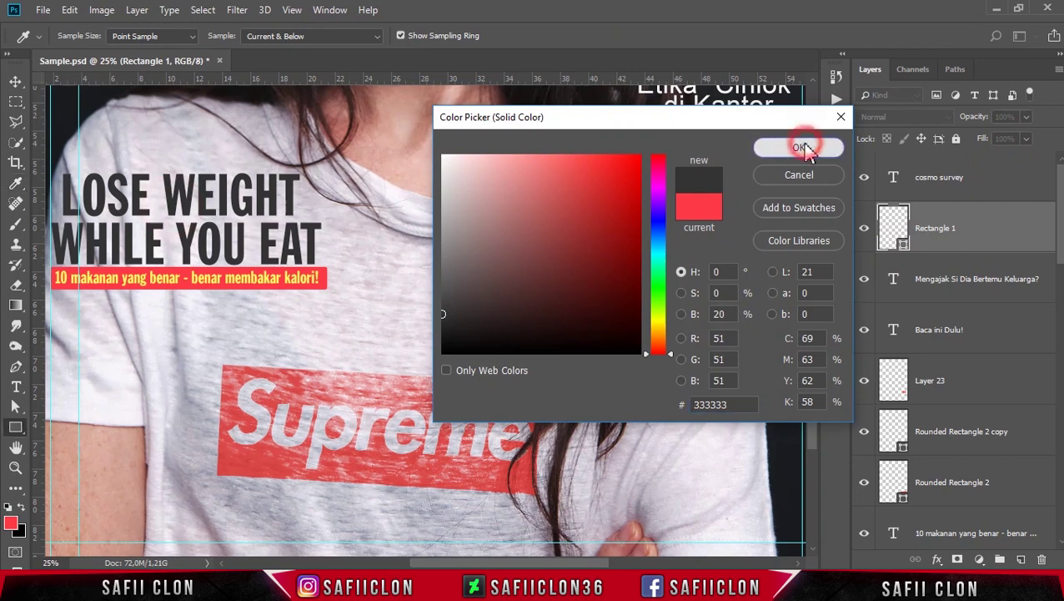
left_click(800, 147)
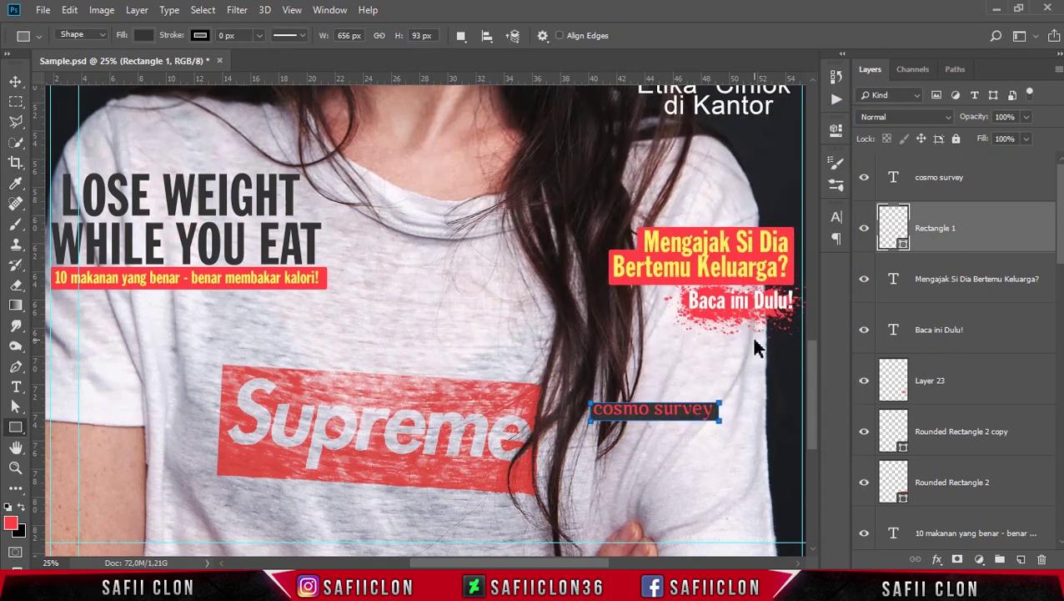
- Free-transform Rectangle 1 to 656 × 105 px so it frames the cosmo survey words
key("ctrl+t")
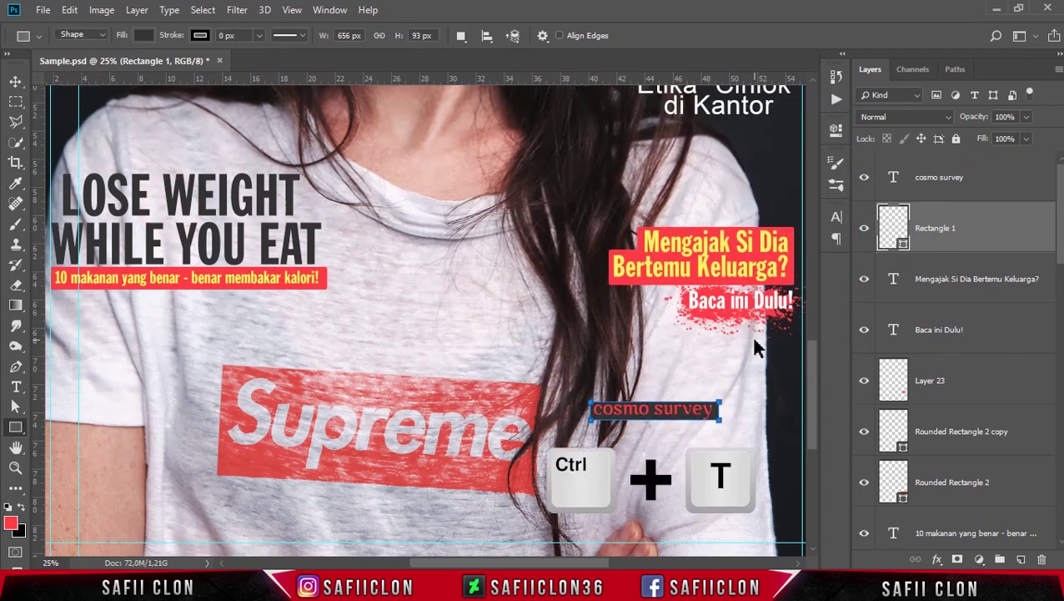
scroll(659, 413, "up", 2)
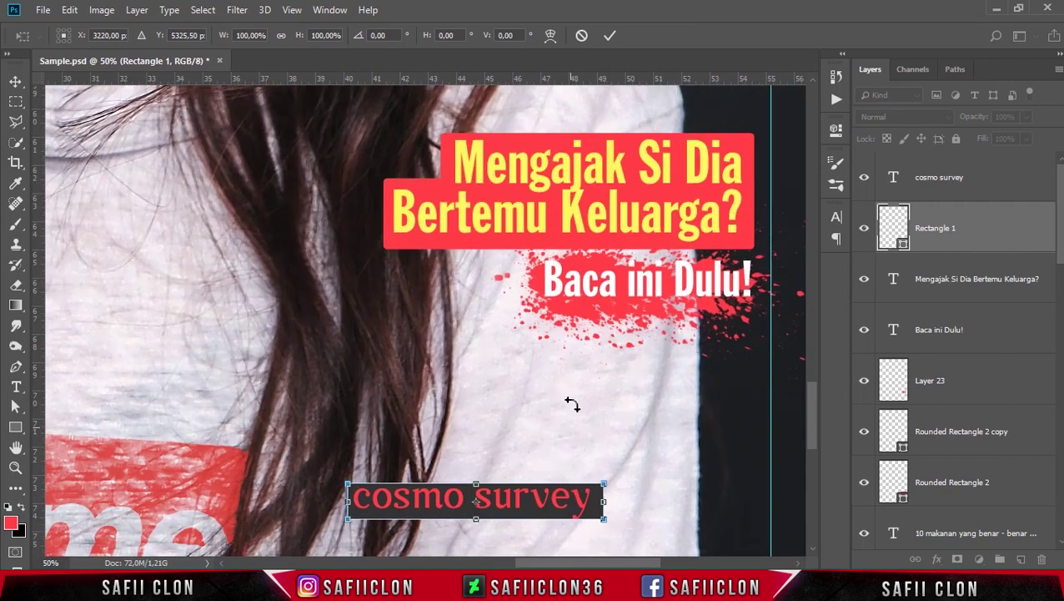
scroll(571, 404, "down", 2)
left_click_drag(475, 383, 478, 381)
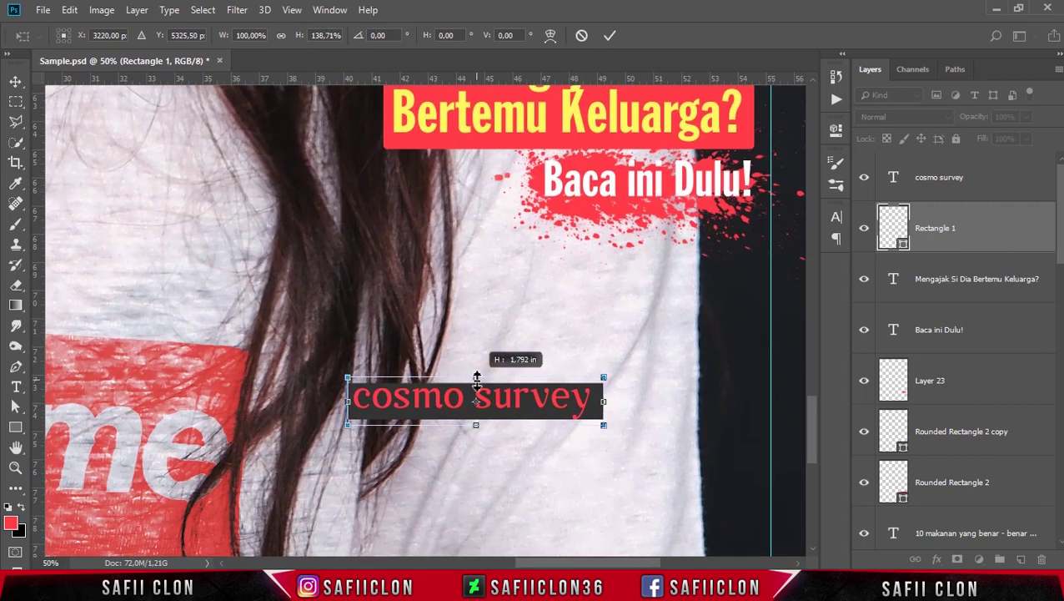
key("shift+Left")
key("Return")
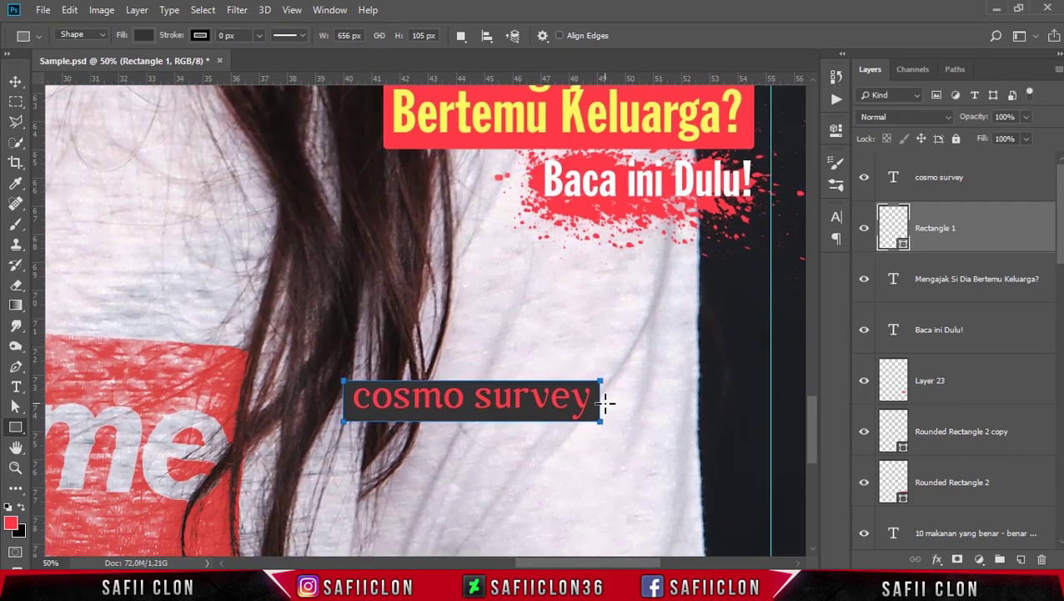
- Zoom out to view the whole cover and select the cosmo survey text layer
left_click(980, 225)
key("ctrl+minus")
key("ctrl+minus")
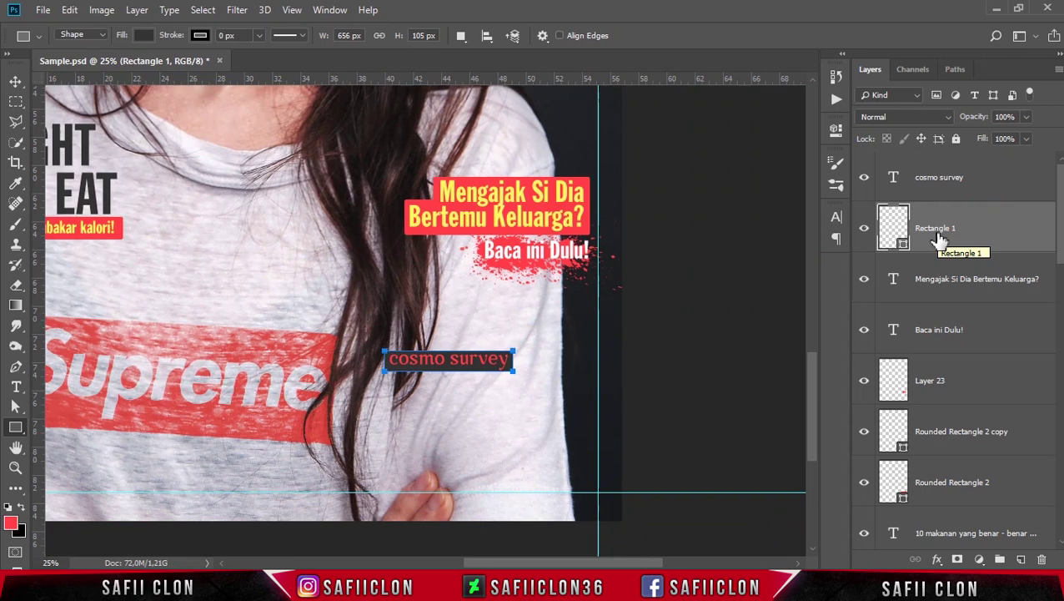
key("ctrl+minus")
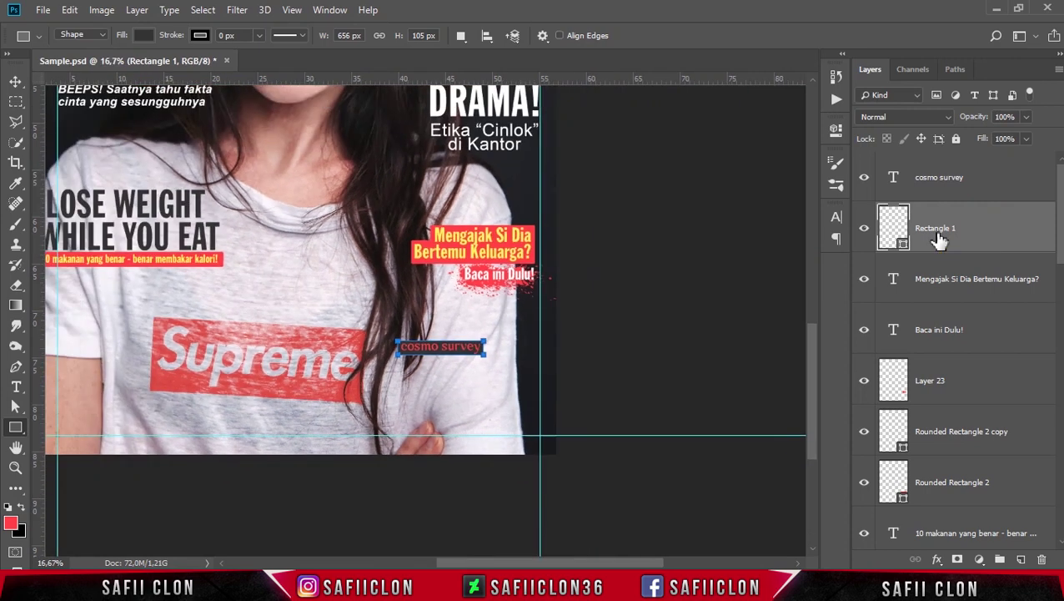
key("ctrl+minus")
scroll(679, 272, "up", 1)
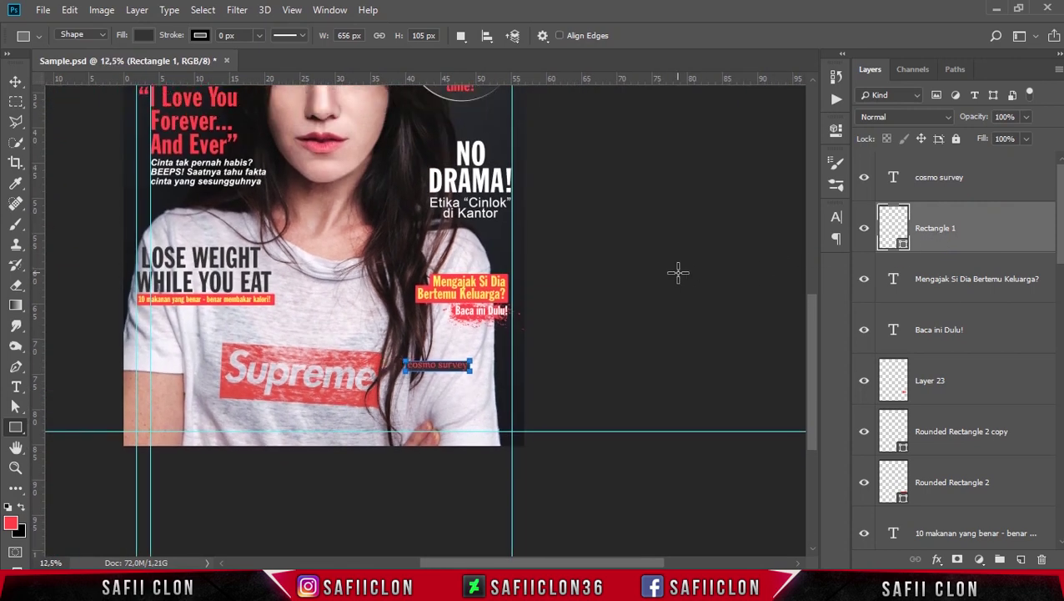
scroll(679, 273, "up", 2)
left_click(1016, 236)
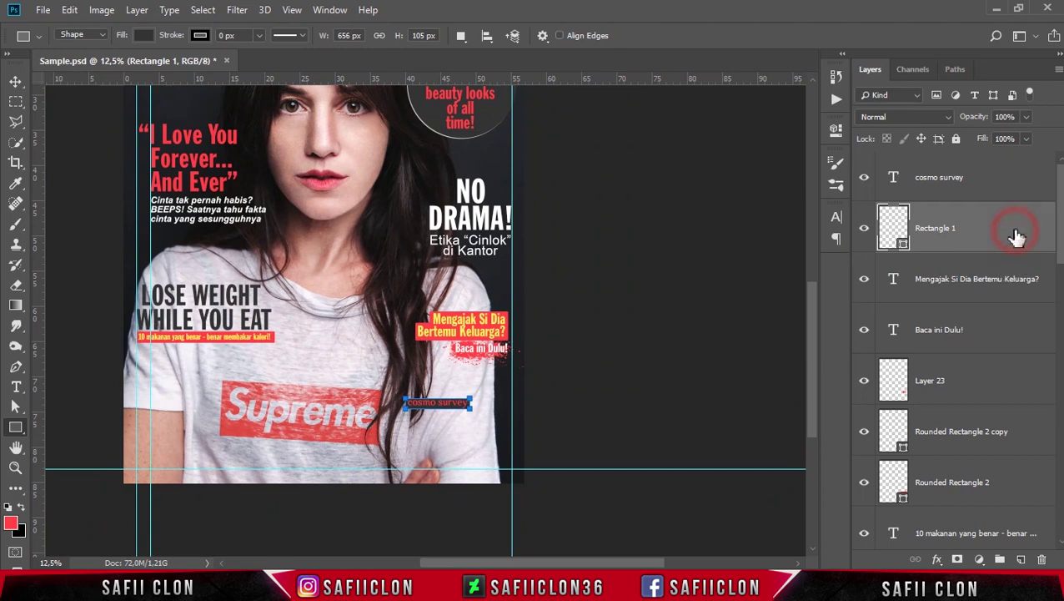
left_click(993, 180)
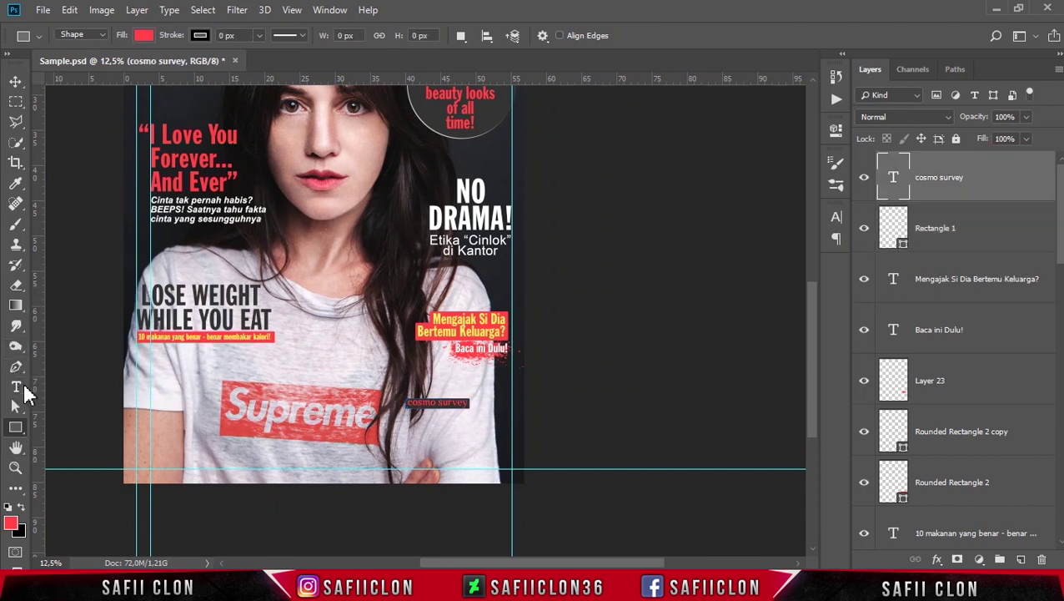
- Change the cosmo survey text colour to white (ffffff)
left_click(20, 387)
left_click(598, 39)
left_click_drag(559, 194, 442, 156)
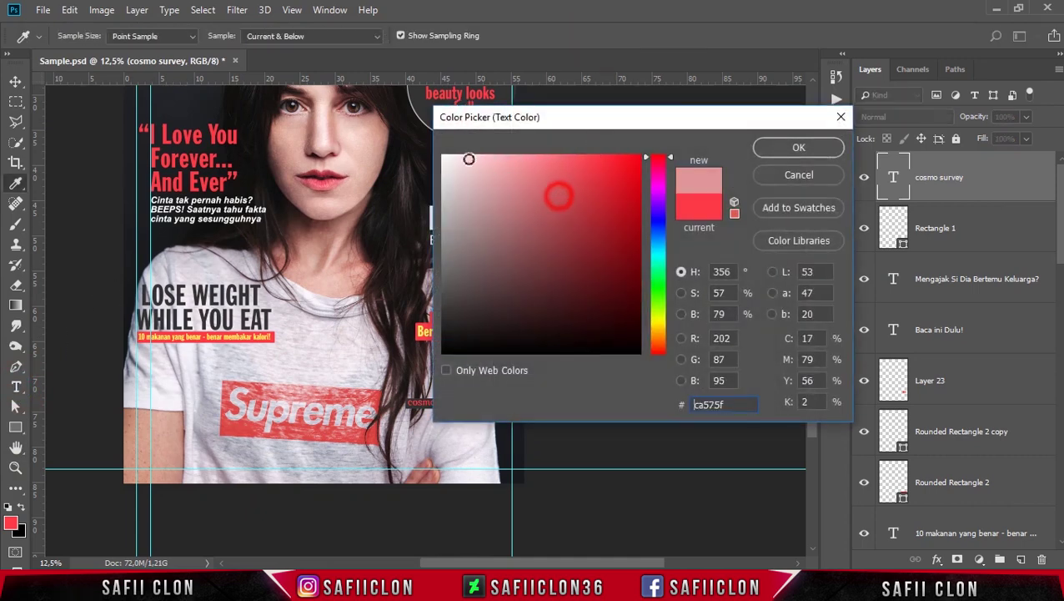
left_click(806, 151)
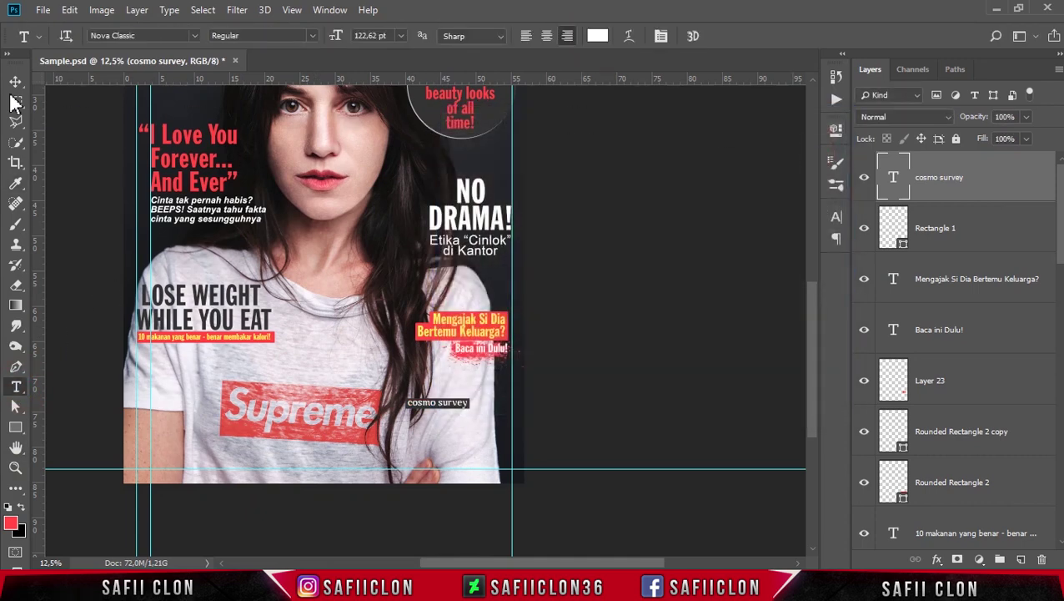
- Zoom in slightly and start a new text layer, Layer 24, beside the Supreme logo
left_click(15, 81)
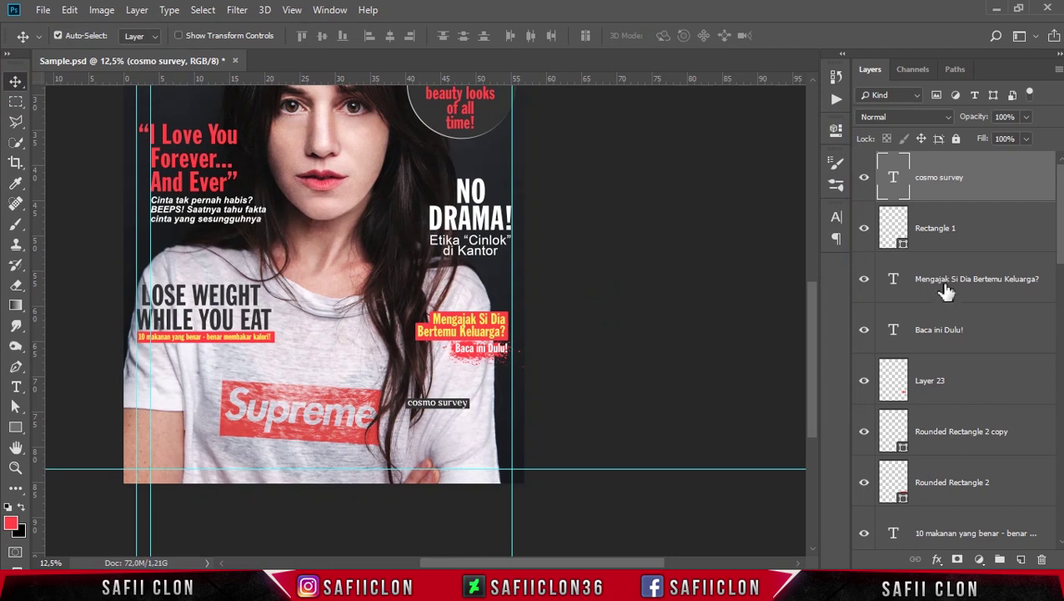
left_click(1001, 183)
left_click(1005, 223)
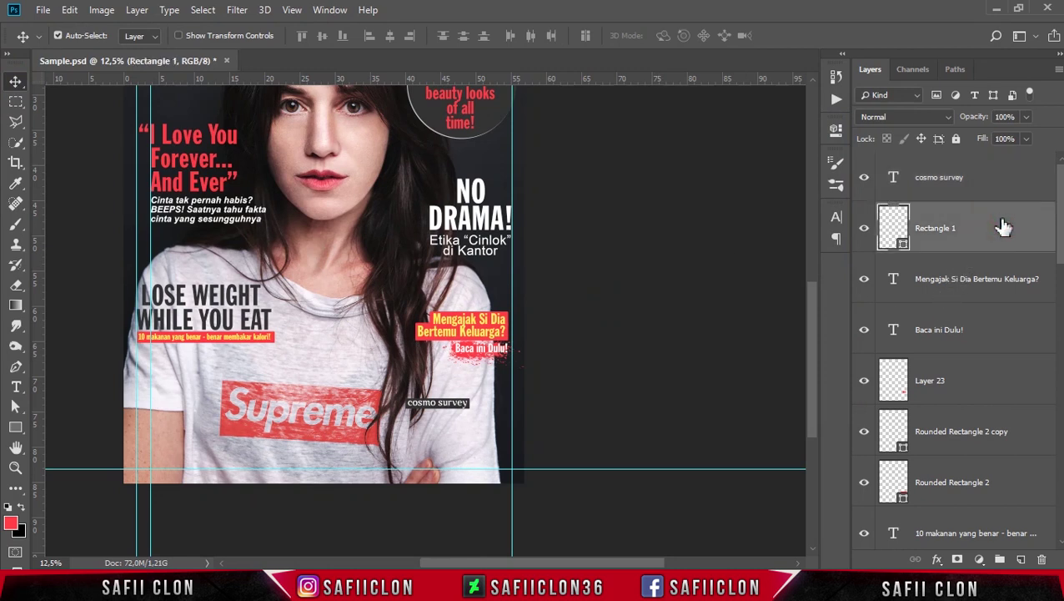
left_click(1001, 281)
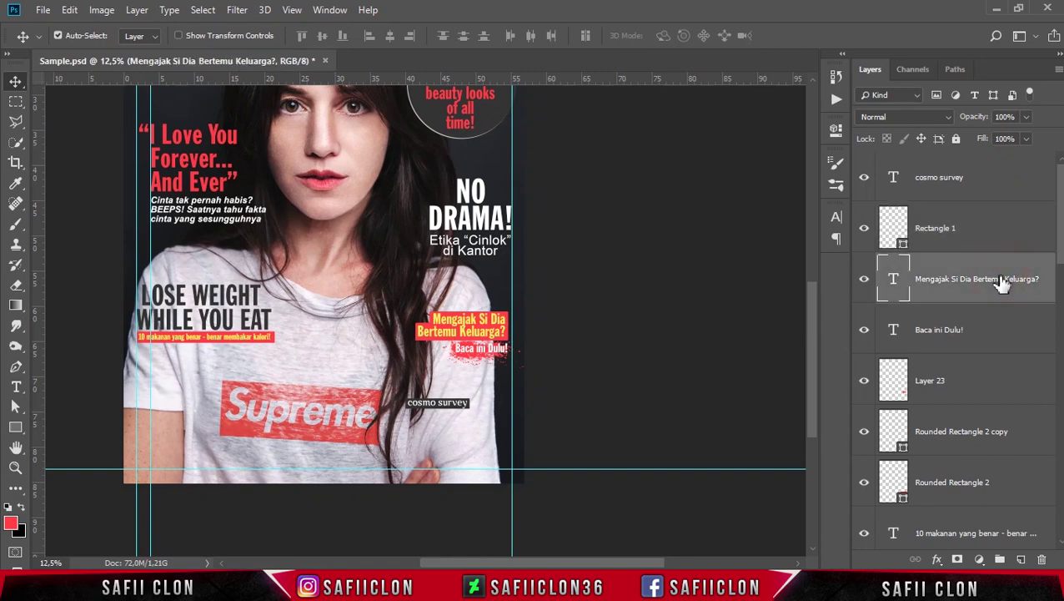
key("ctrl+plus")
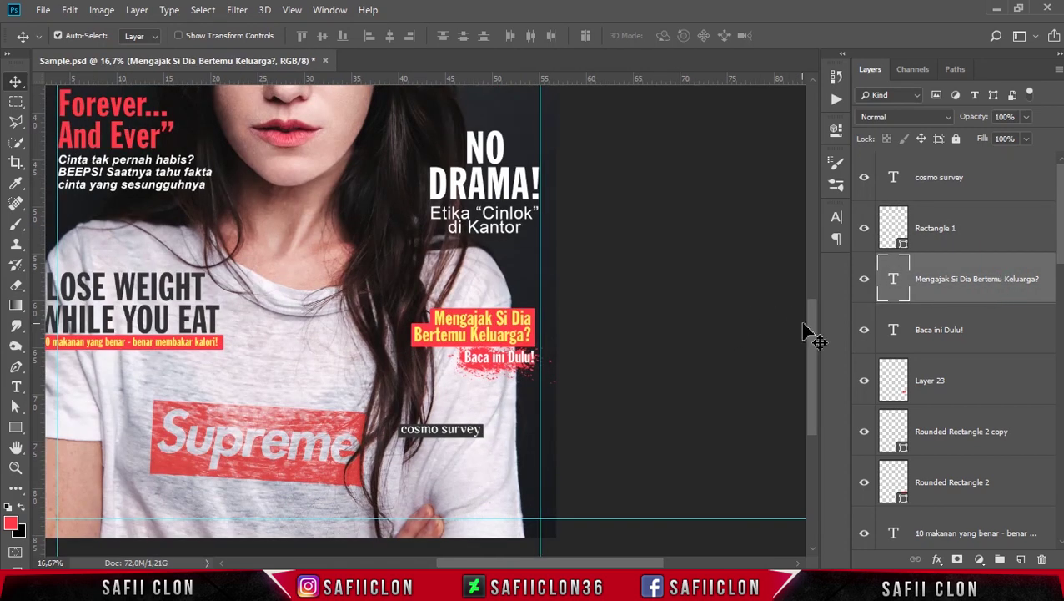
left_click_drag(814, 328, 816, 360)
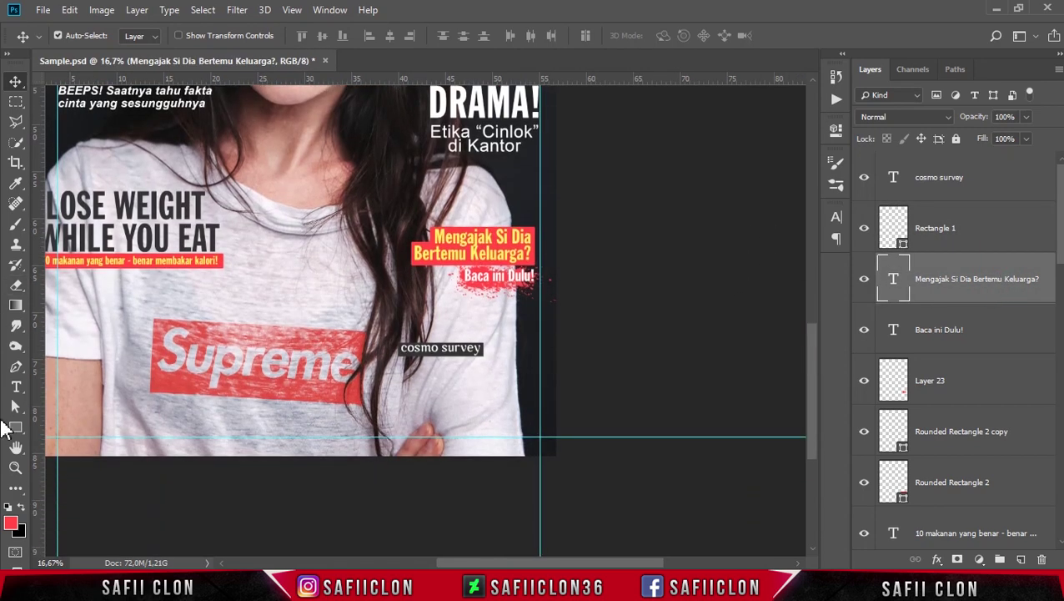
left_click(15, 386)
left_click(355, 381)
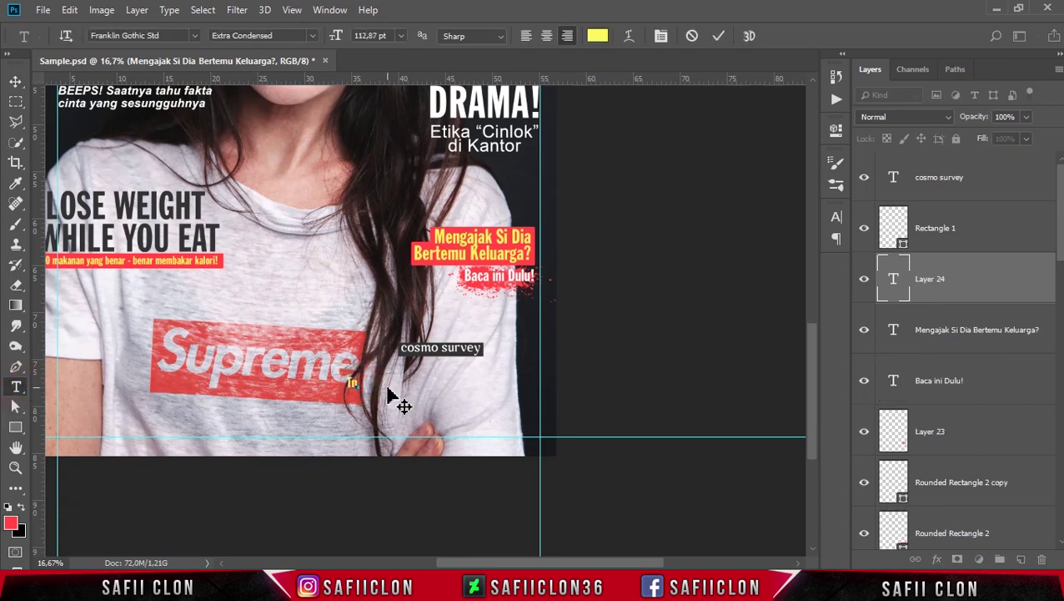
- Type 'Tantangan. Harapan.' and 'dan Ambisi' on two lines and centre-align them
scroll(389, 393, "up", 2)
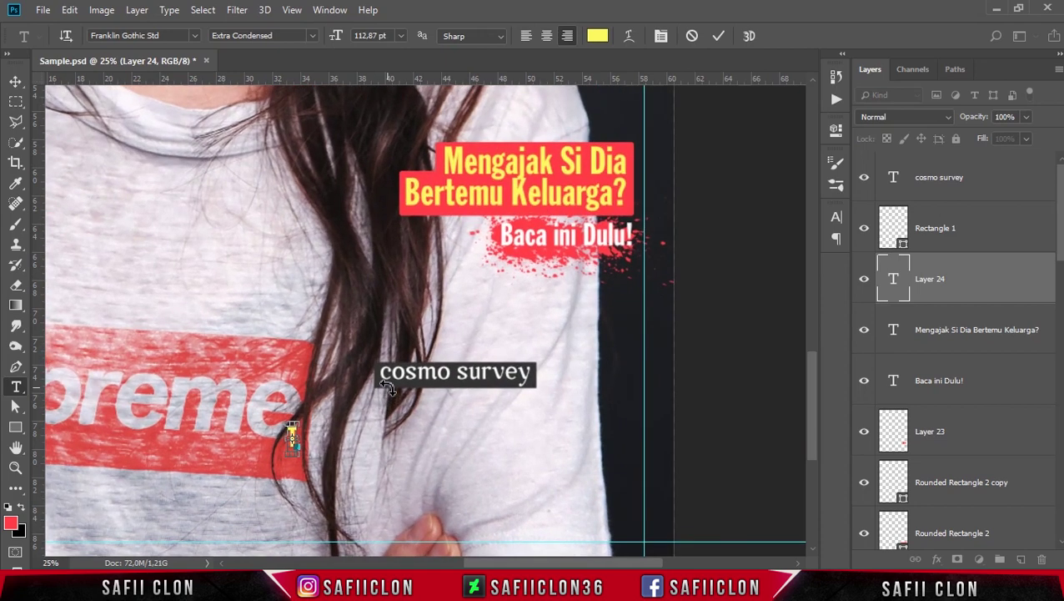
scroll(389, 396, "down", 2)
type("Tantangan. Harapan")
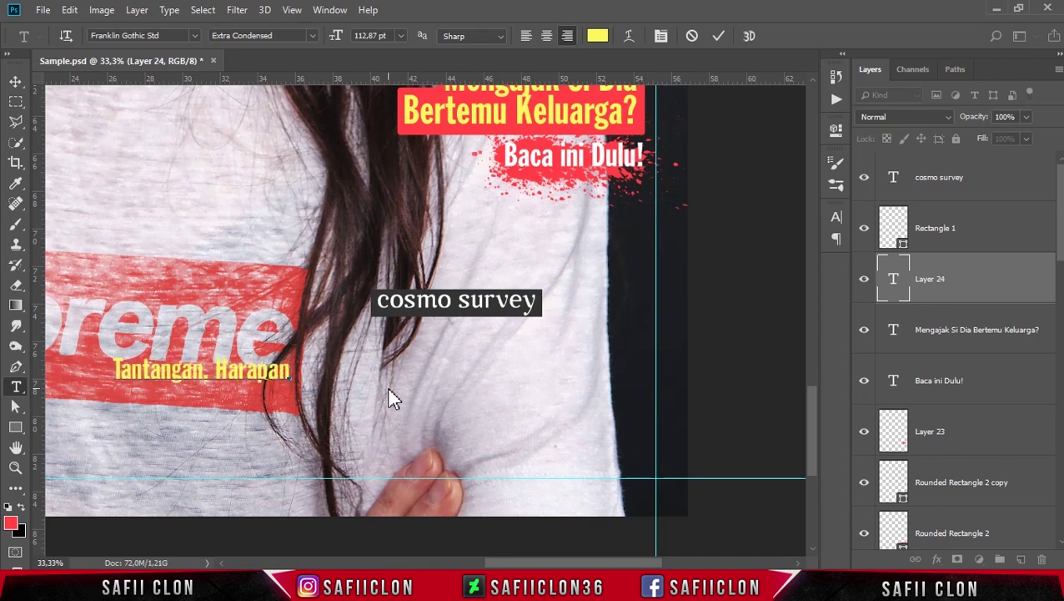
type(".")
key("Return")
type("dan Ambisi")
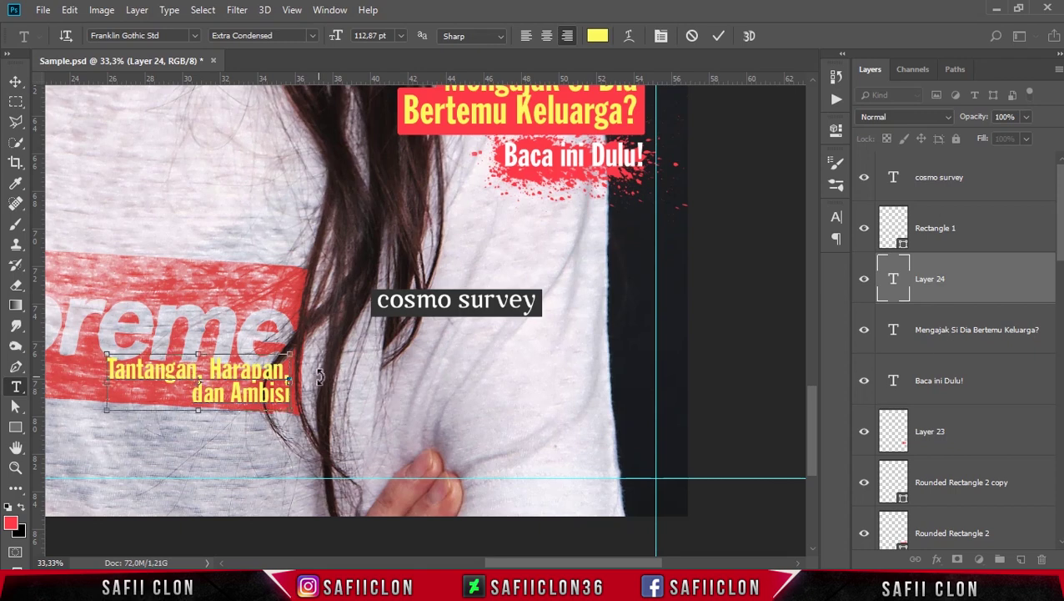
key("ctrl+a")
left_click(547, 36)
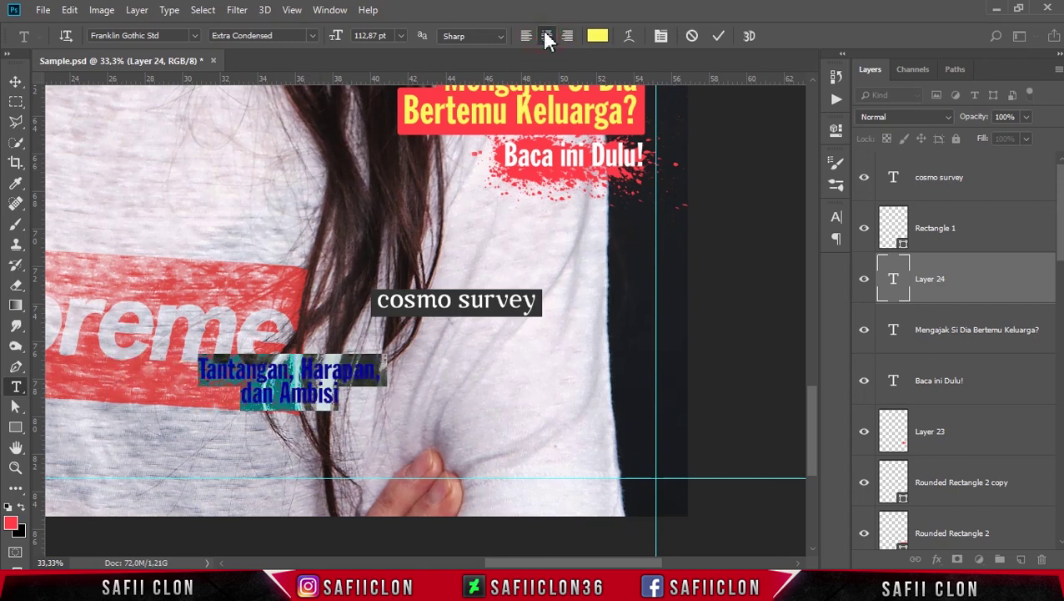
- Colour the new text with the cover's red (#fe3a47) eyedropped from the canvas
left_click(597, 40)
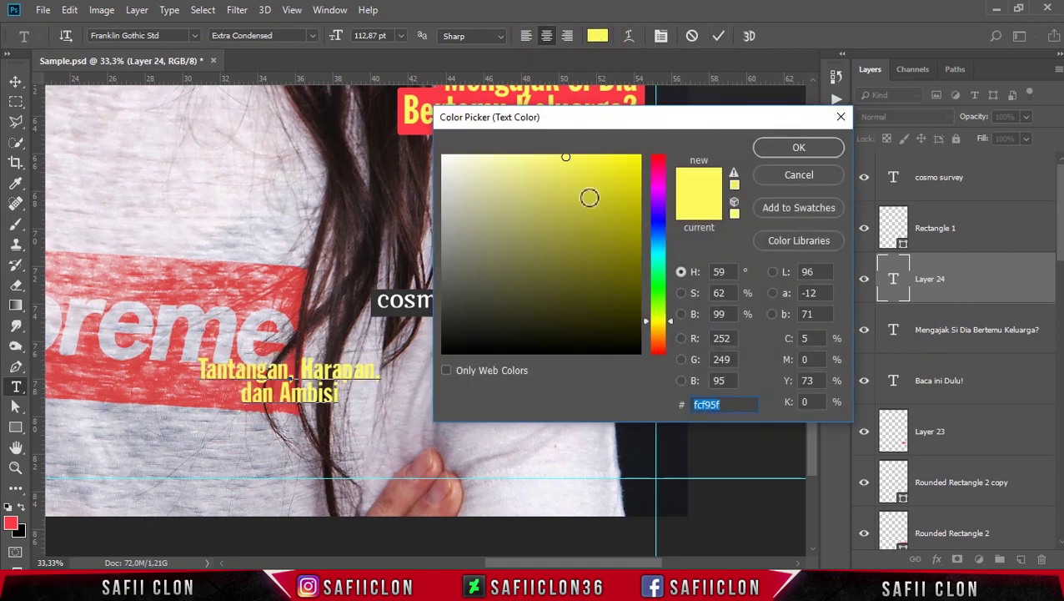
mouse_move(503, 181)
left_mouse_down()
mouse_move(482, 171)
mouse_move(481, 272)
mouse_move(573, 203)
left_mouse_up()
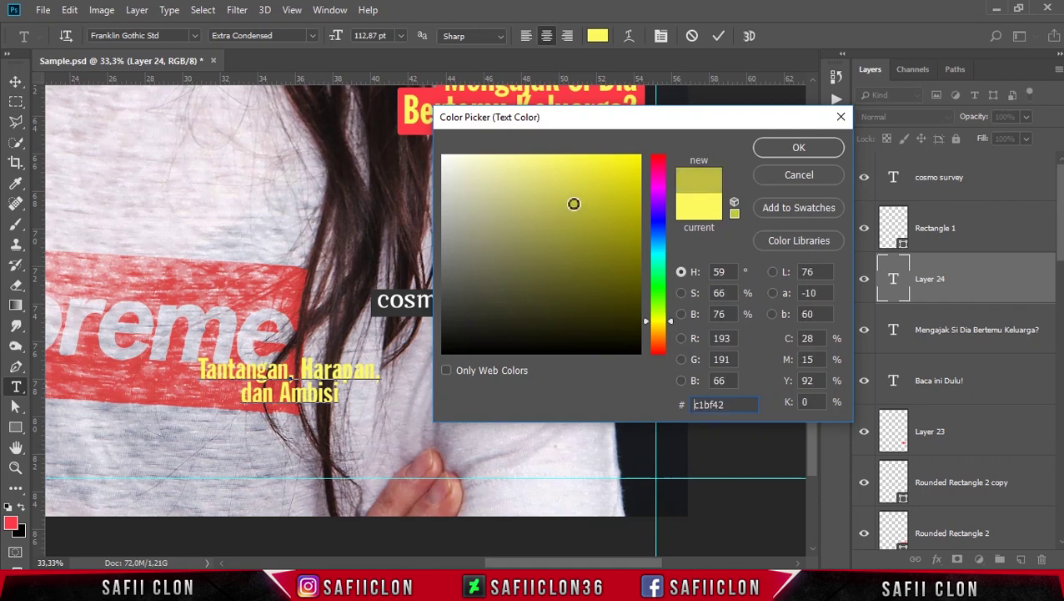
left_click(414, 130)
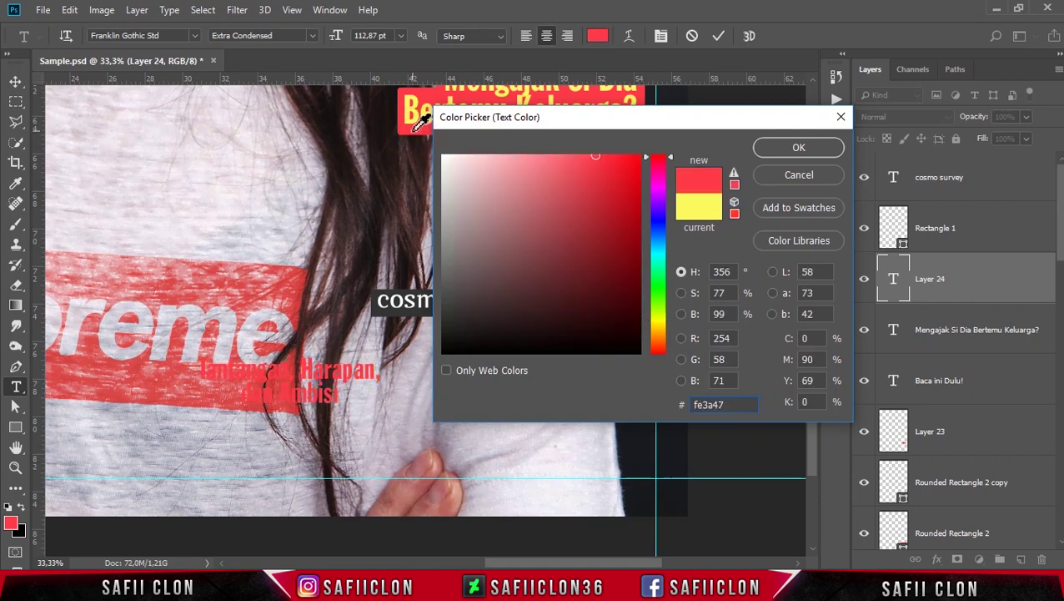
left_click(818, 150)
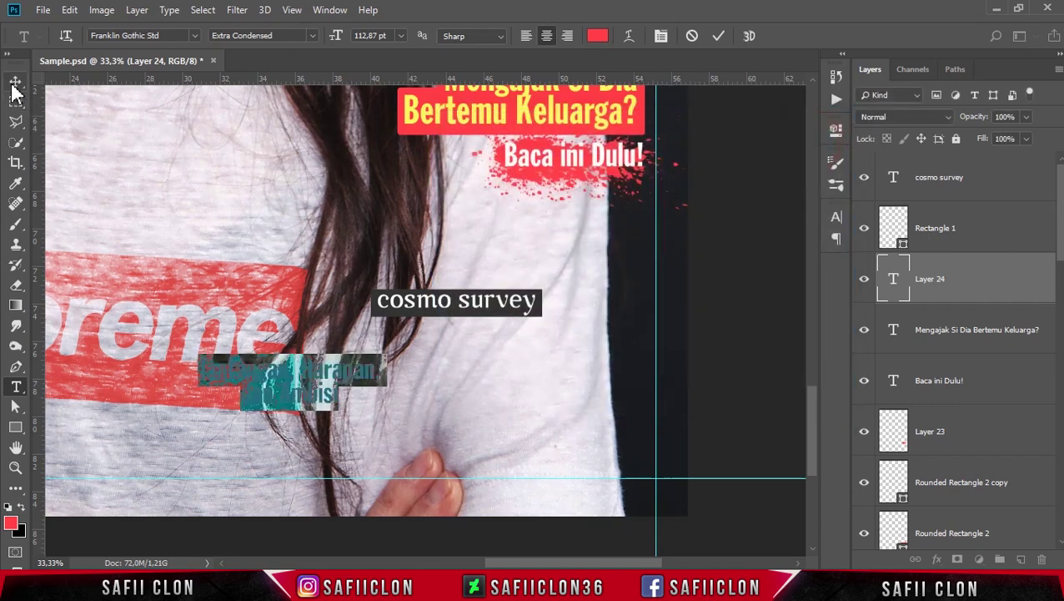
- Move the red Tantangan text block just under the cosmo survey label
left_click(15, 81)
key("ctrl+t")
mouse_move(392, 371)
left_mouse_down()
mouse_move(494, 346)
mouse_move(496, 365)
left_mouse_up()
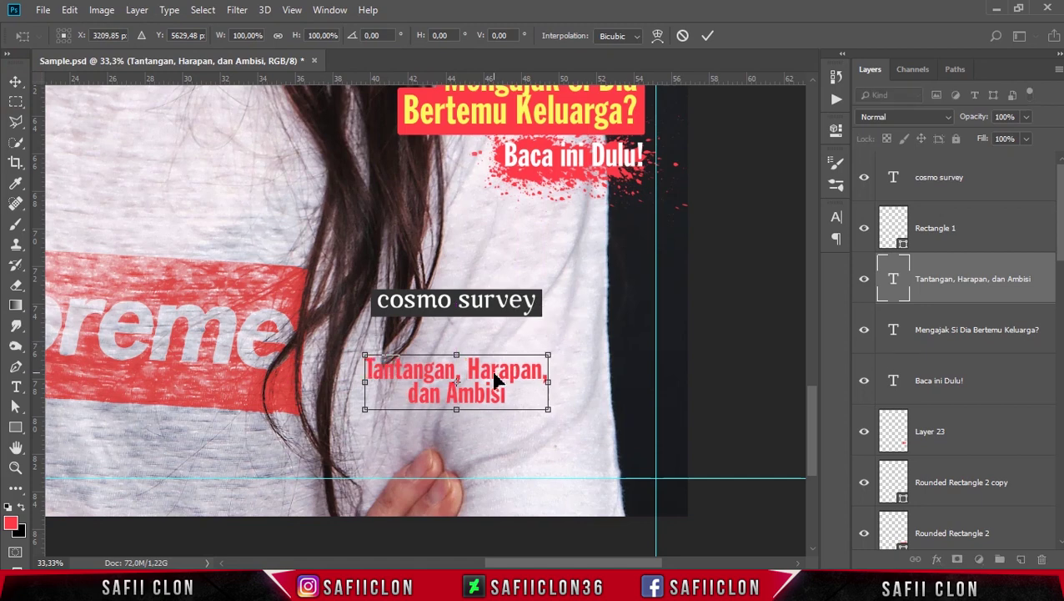
left_click_drag(495, 365, 493, 357)
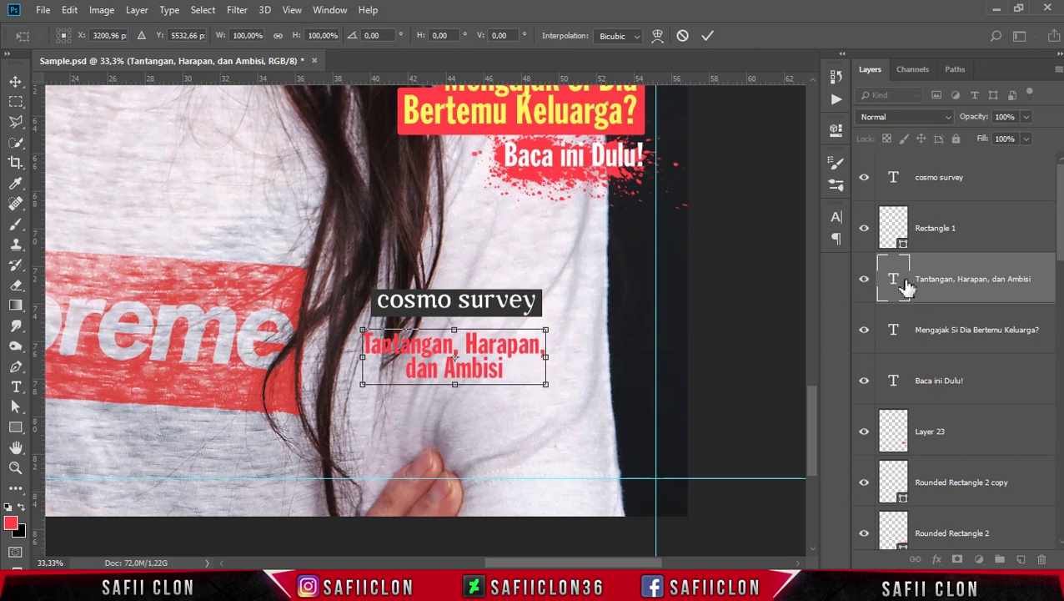
- Duplicate the red text below the original and retype it as 'Pekerja Wanita'
key("ctrl+j")
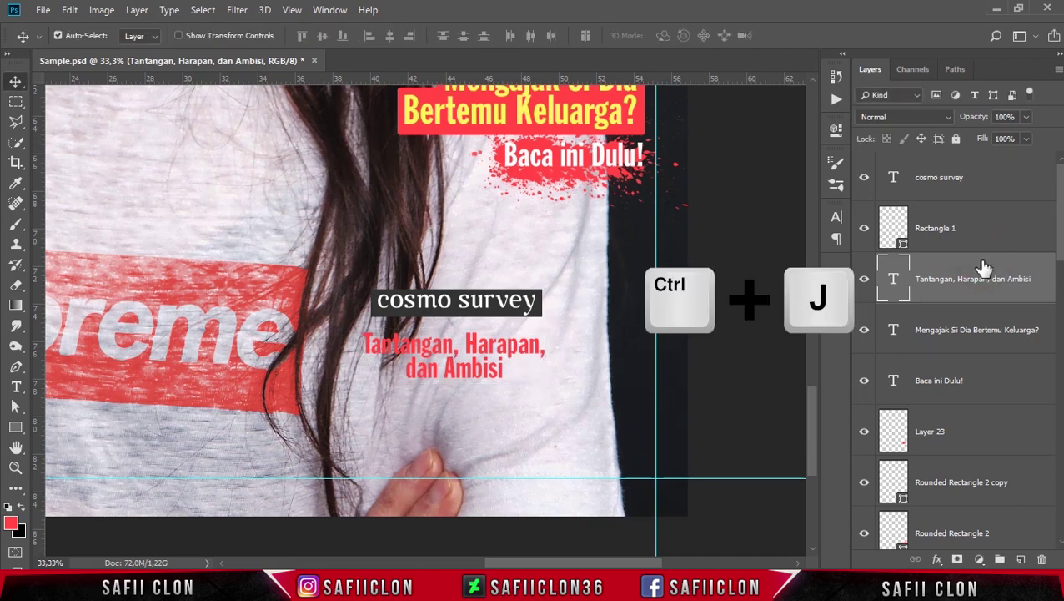
key("ctrl+t")
left_click_drag(501, 356, 501, 404)
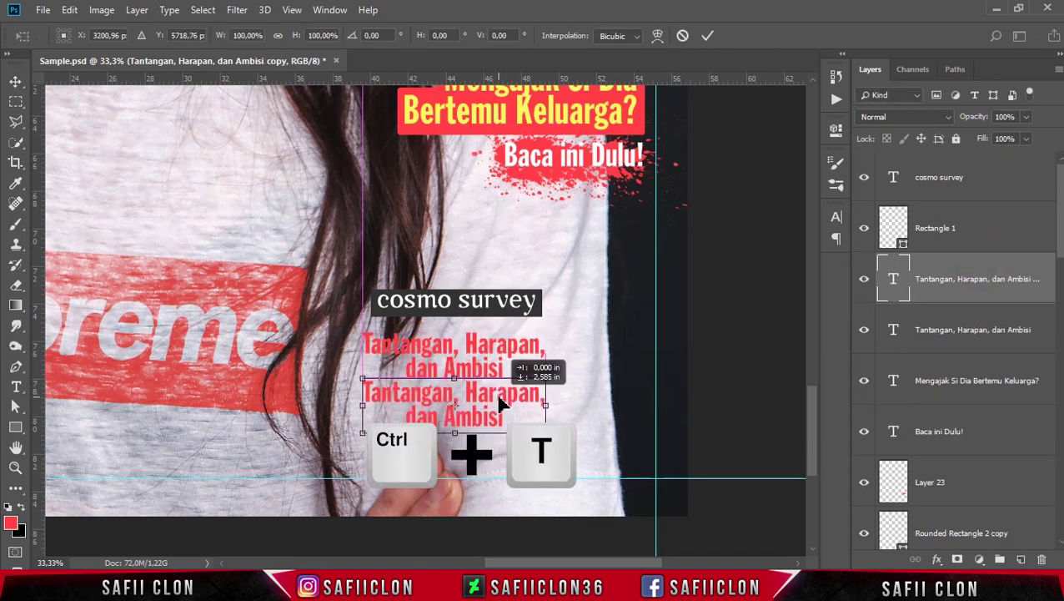
key("Return")
key("t")
left_click(471, 396)
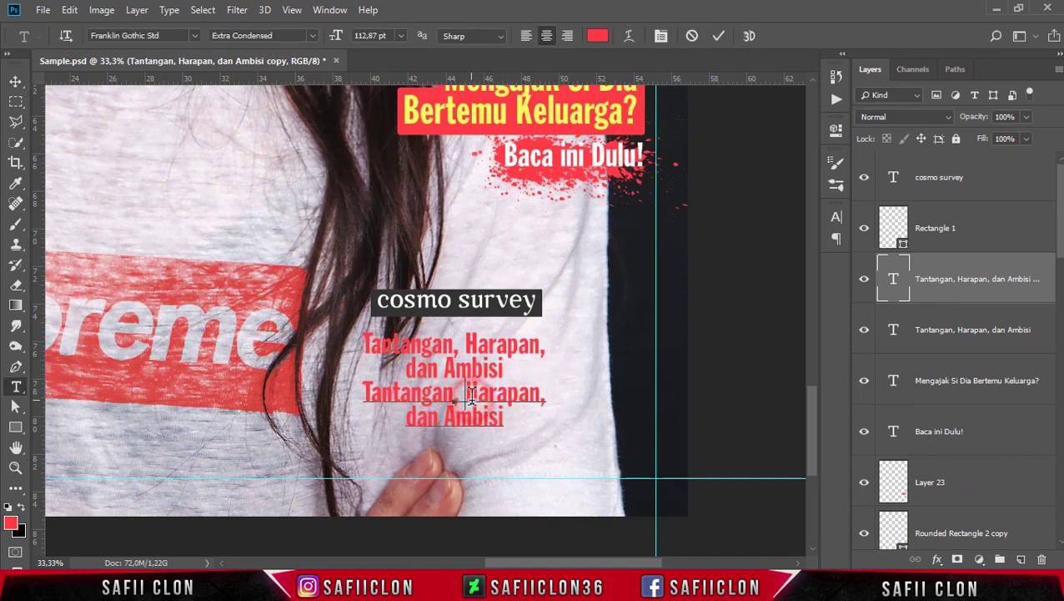
key("ctrl+a")
type("P")
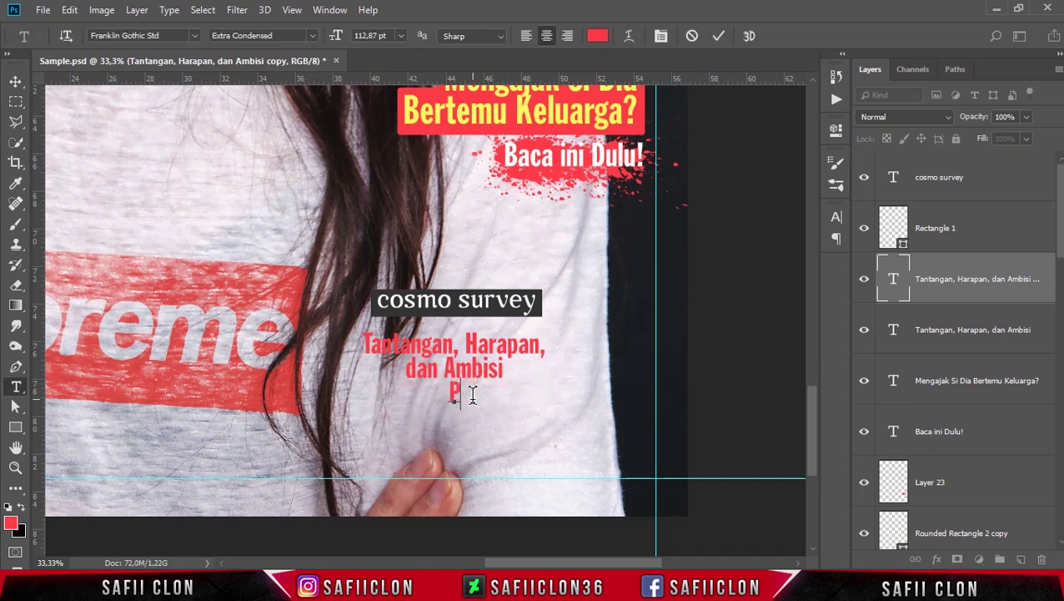
type("ekerja Wanita")
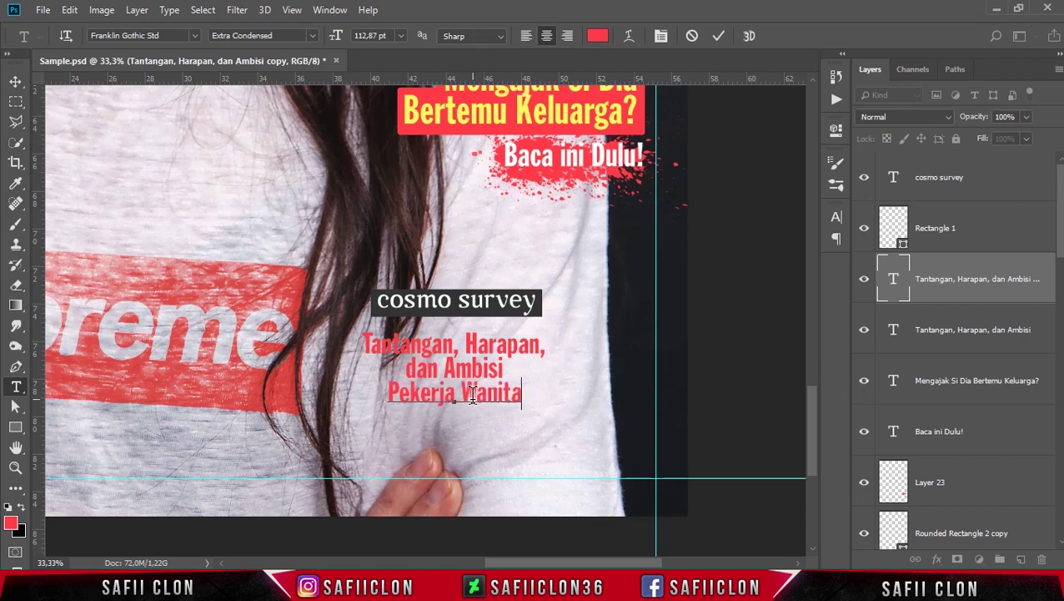
left_click(721, 35)
- Nudge Pekerja Wanita down-left, then duplicate it one line further below
key("ctrl+t")
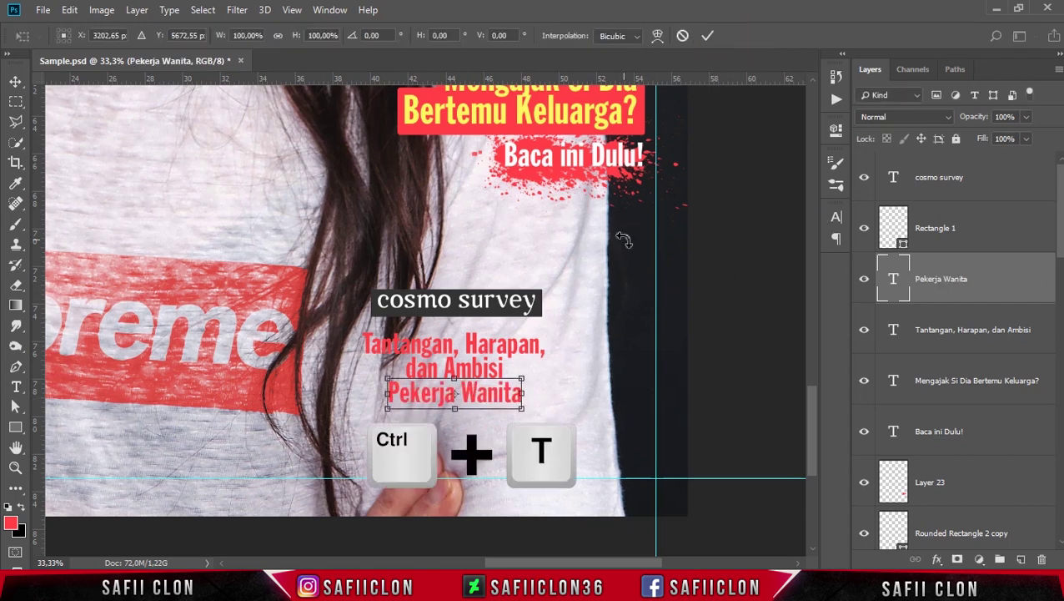
key("Down")
key("Down")
key("Down")
key("Left")
key("Left")
key("Left")
key("Left")
key("Left")
key("Left")
key("Left")
key("Left")
key("Left")
key("Left")
key("Left")
key("Left")
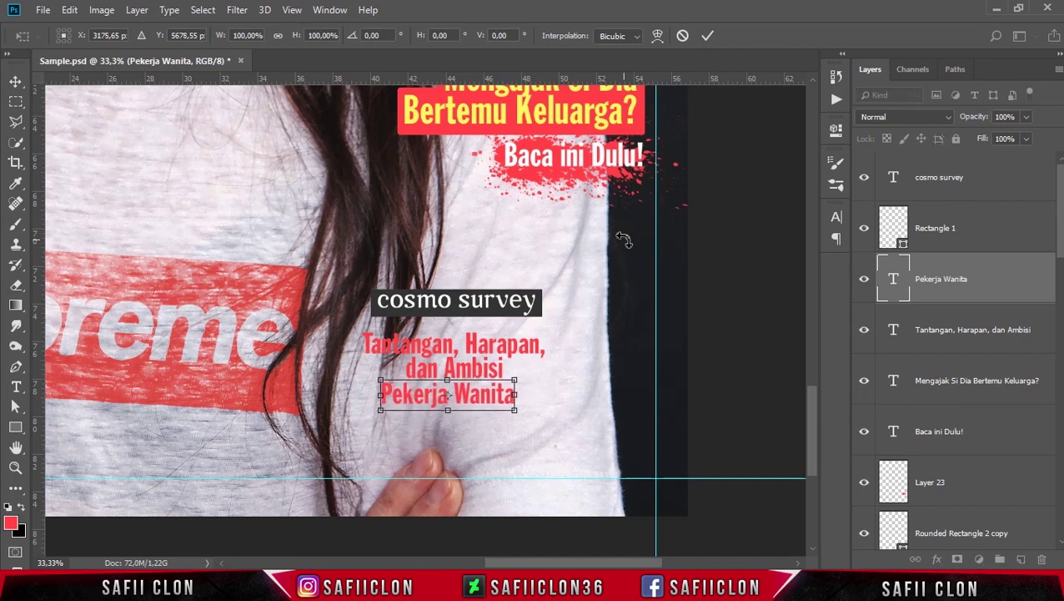
key("Return")
key("ctrl+j")
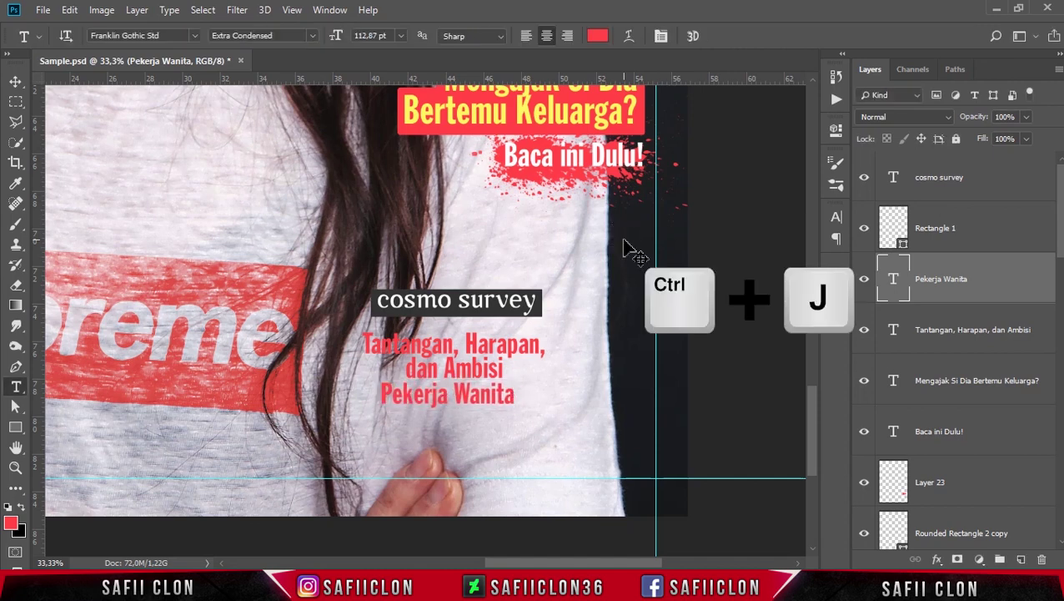
key("ctrl+t")
left_click_drag(495, 397, 495, 427)
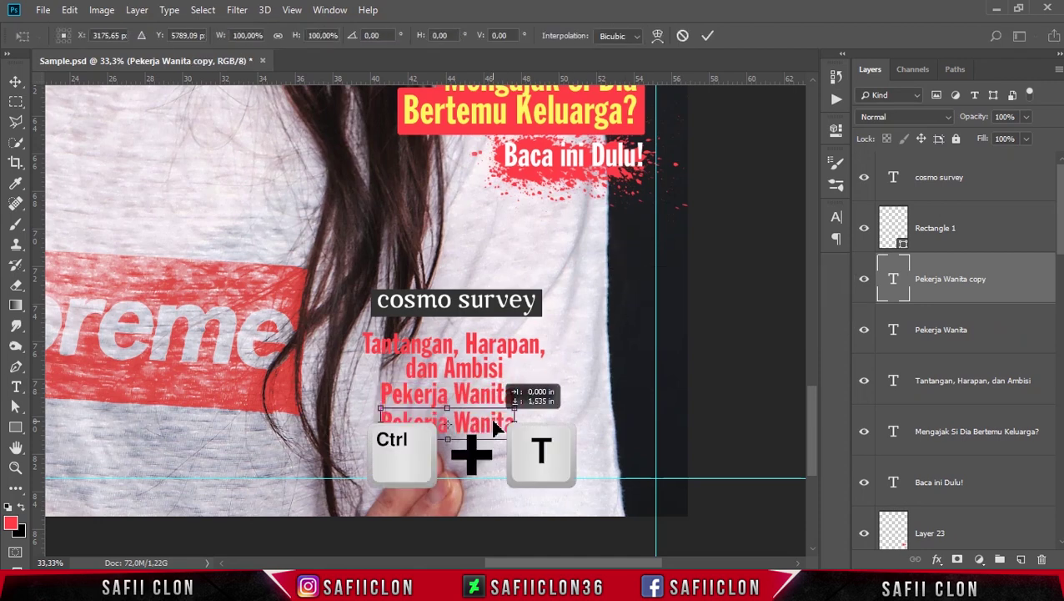
key("Return")
- Retype the copy as 'Generasi Milenial' and shift it to the right
triple_click(476, 417)
type("Generasi Milenial")
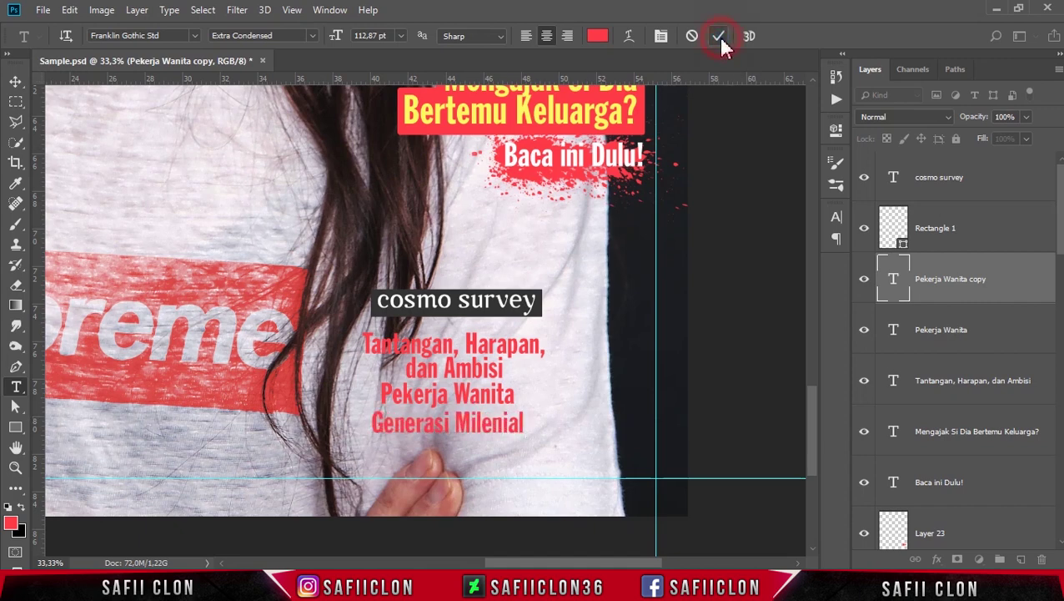
left_click(718, 37)
key("ctrl+t")
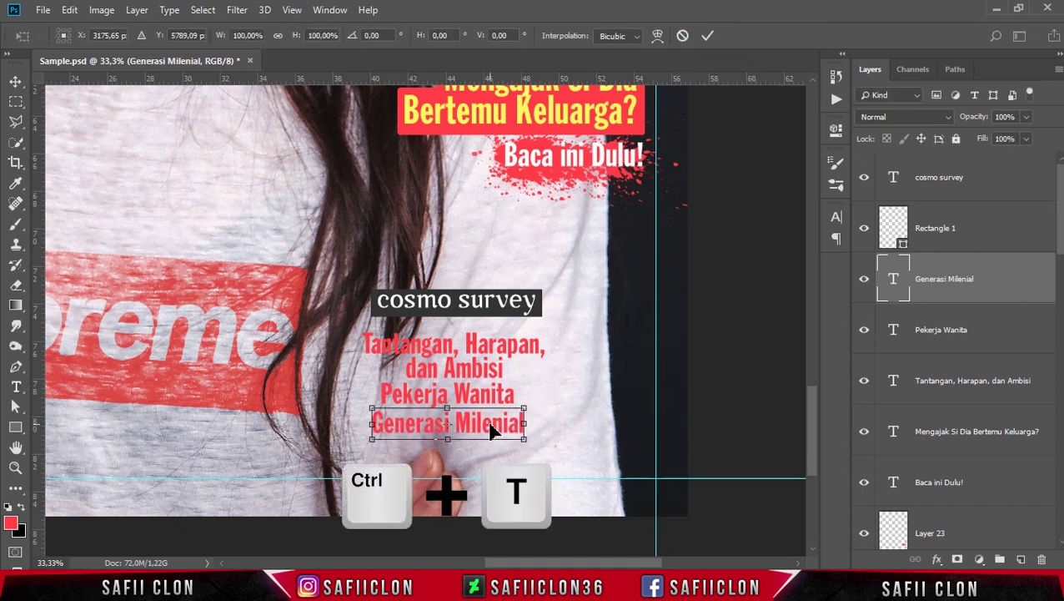
key("shift+Right")
key("shift+Right")
key("shift+Right")
key("shift+Right")
key("shift+Right")
key("shift+Right")
key("shift+Right")
key("shift+Right")
key("Up")
key("Up")
key("Up")
key("Up")
key("Up")
key("Up")
key("Return")
key("t")
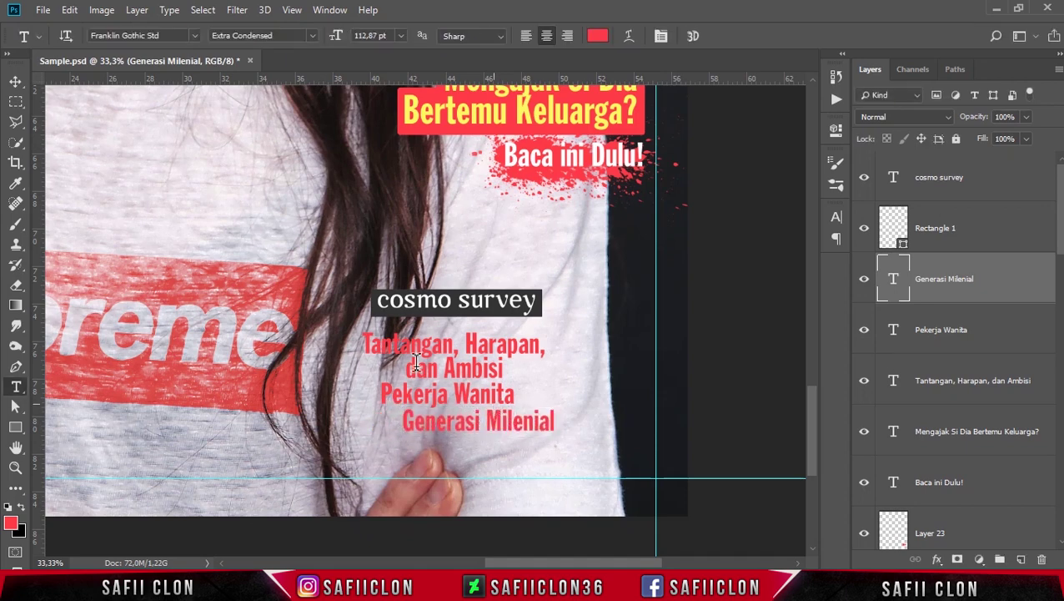
left_click(15, 81)
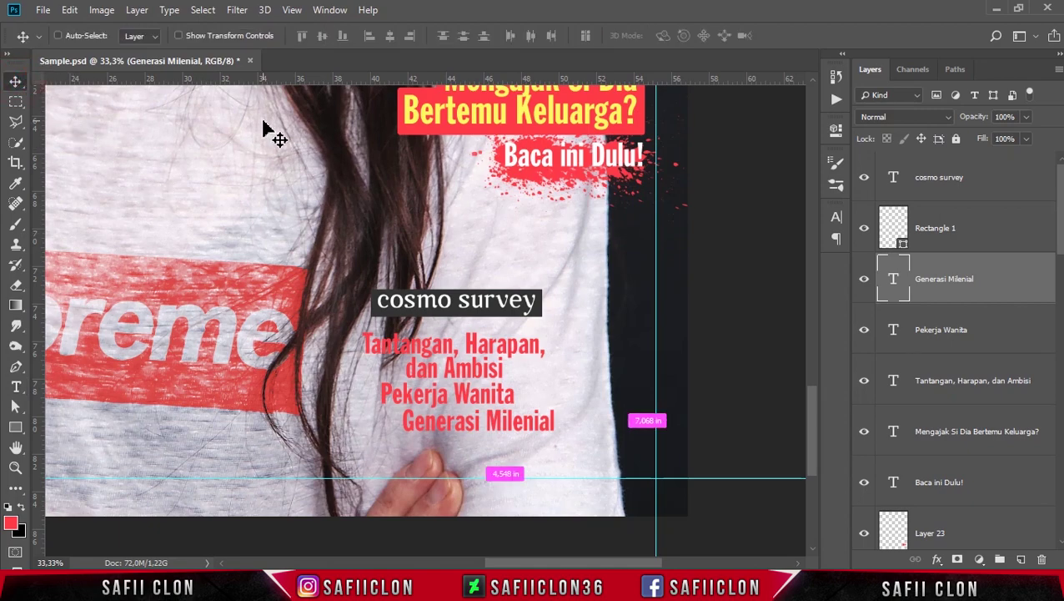
- Select the cosmo survey through Tantangan layers and scale them together to about 117%
key("ctrl+minus")
key("ctrl+minus")
key("ctrl+minus")
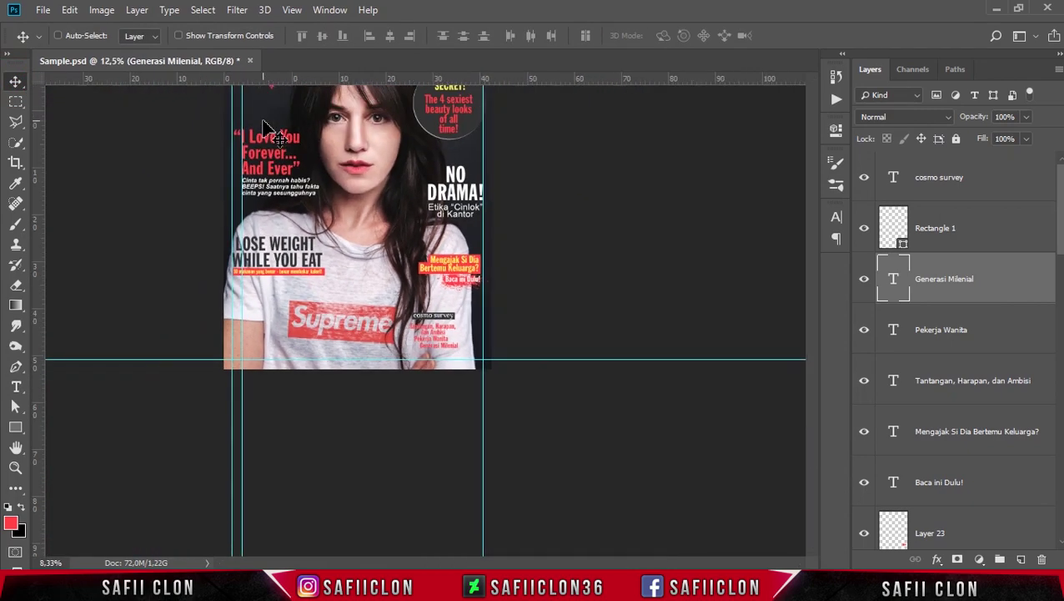
left_click(1001, 275)
left_click(1015, 186)
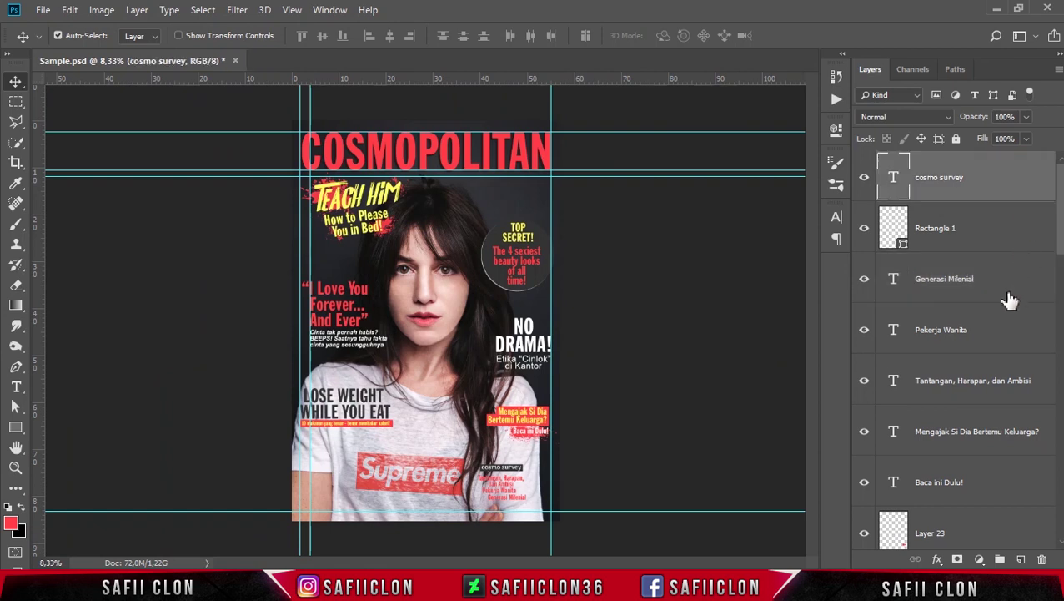
left_click(977, 388, "shift")
key("ctrl+t")
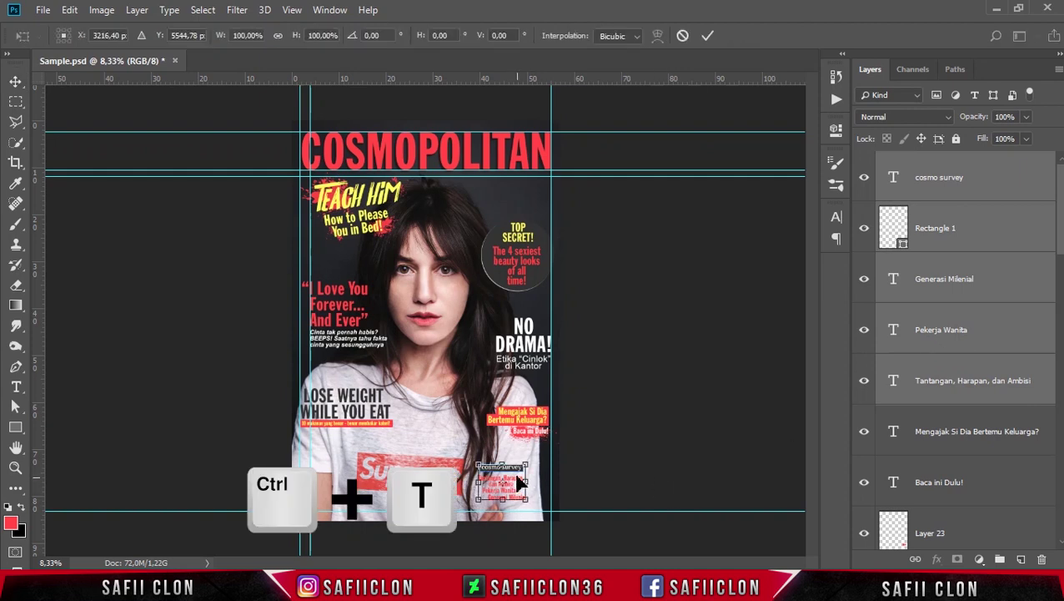
left_click_drag(527, 464, 538, 457)
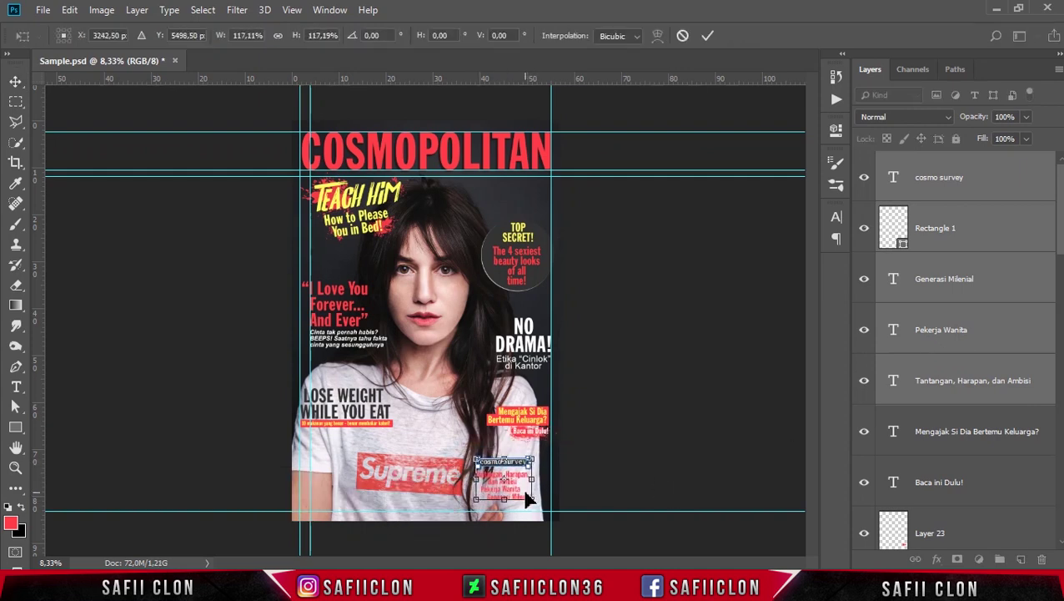
key("Return")
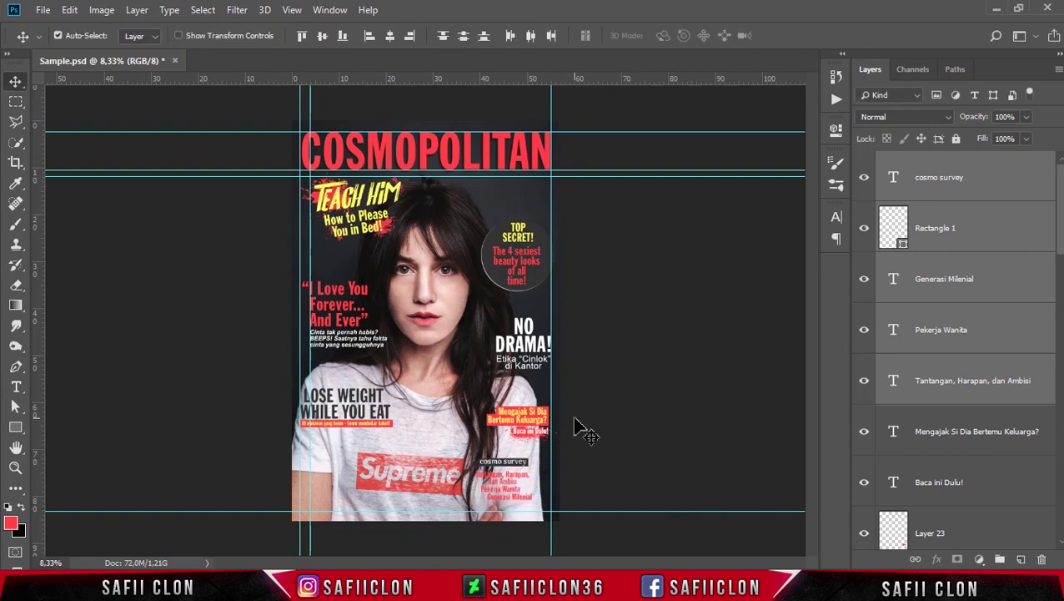
- Pan over the enlarged block and select the Generasi Milenial layer
scroll(467, 342, "up", 1)
scroll(499, 338, "down", 2)
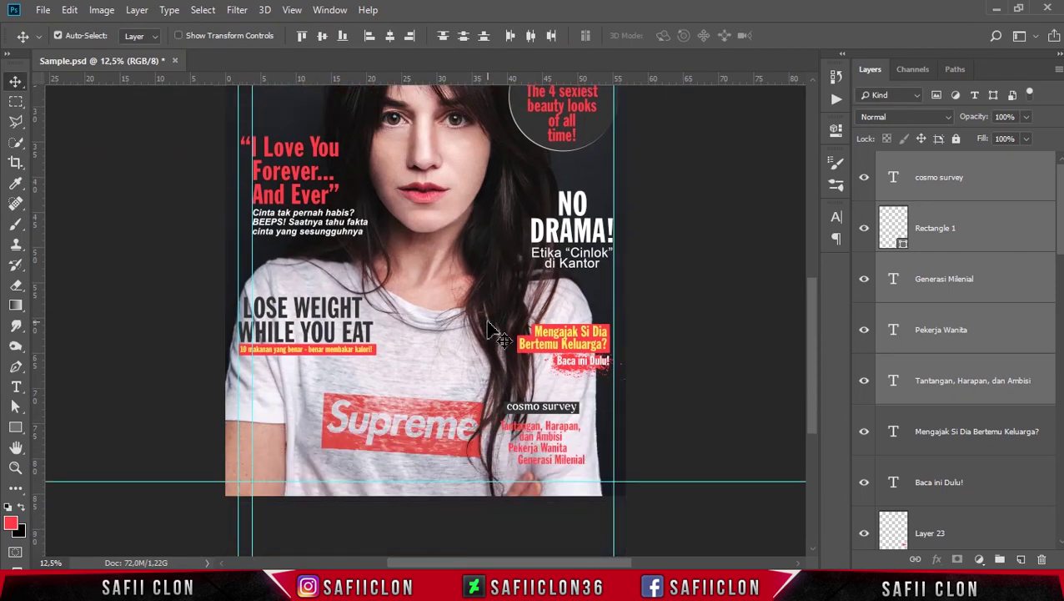
scroll(499, 337, "up", 4)
scroll(497, 338, "down", 2)
left_click_drag(809, 261, 811, 321)
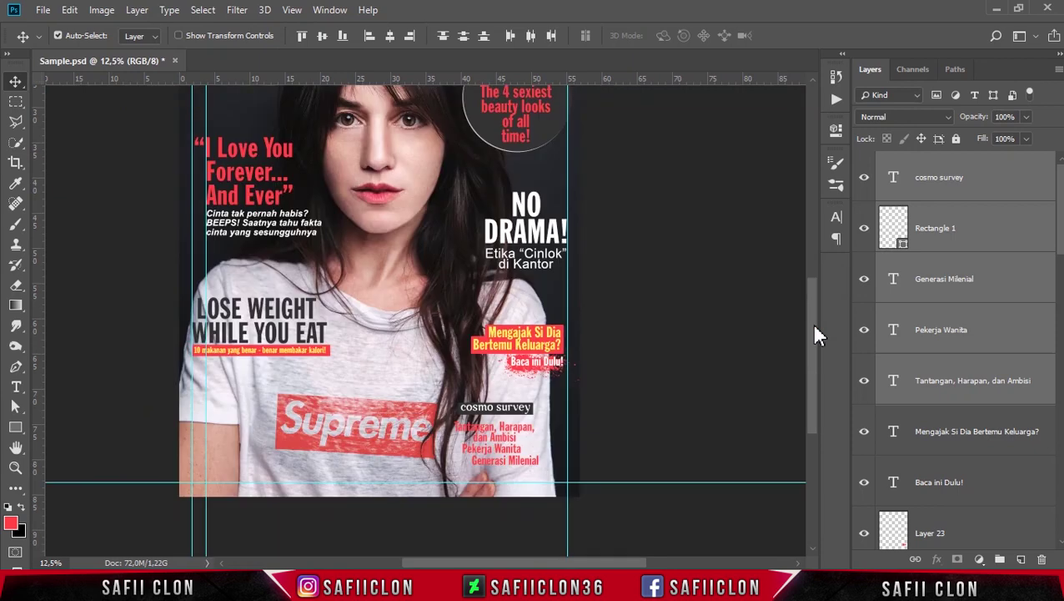
left_click(986, 283)
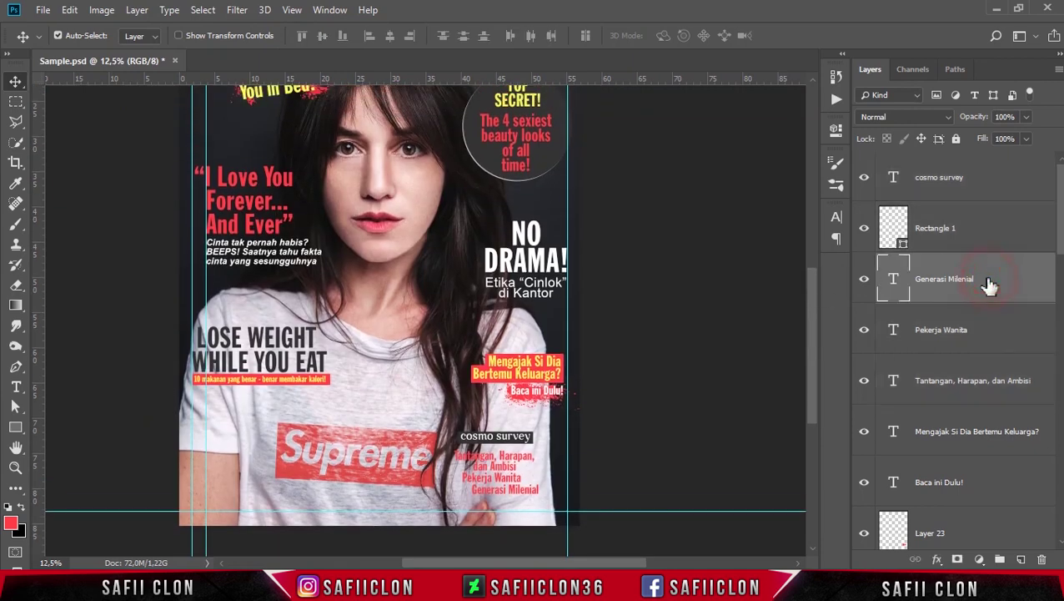
- Enable a Drop Shadow at 98% opacity on the Tantangan, Harapan, dan Ambisi layer
left_click(1009, 392)
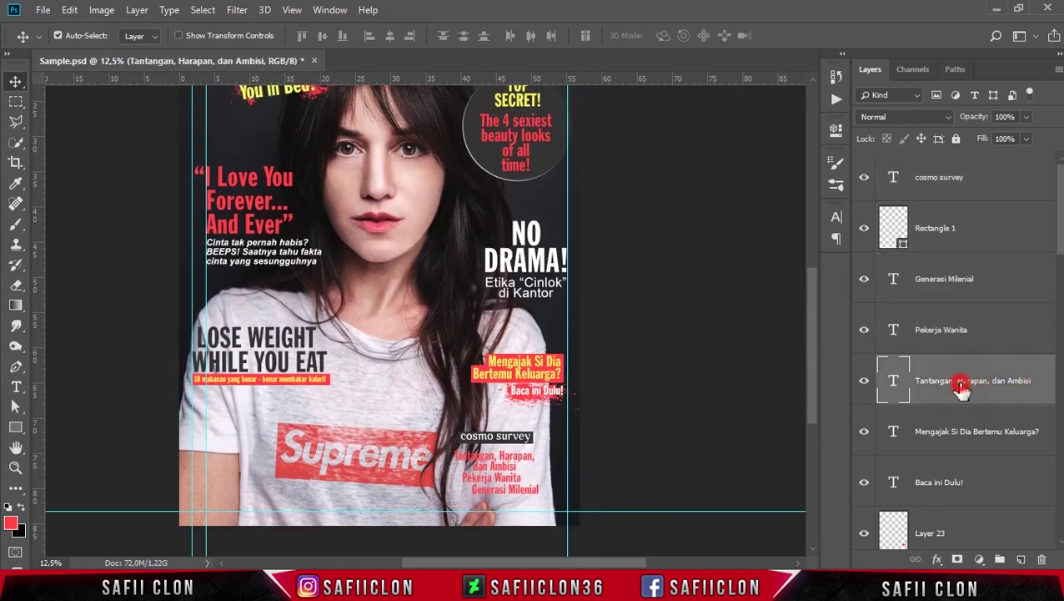
double_click(1011, 367)
mouse_move(573, 157)
left_mouse_down()
mouse_move(862, 170)
mouse_move(864, 178)
left_mouse_up()
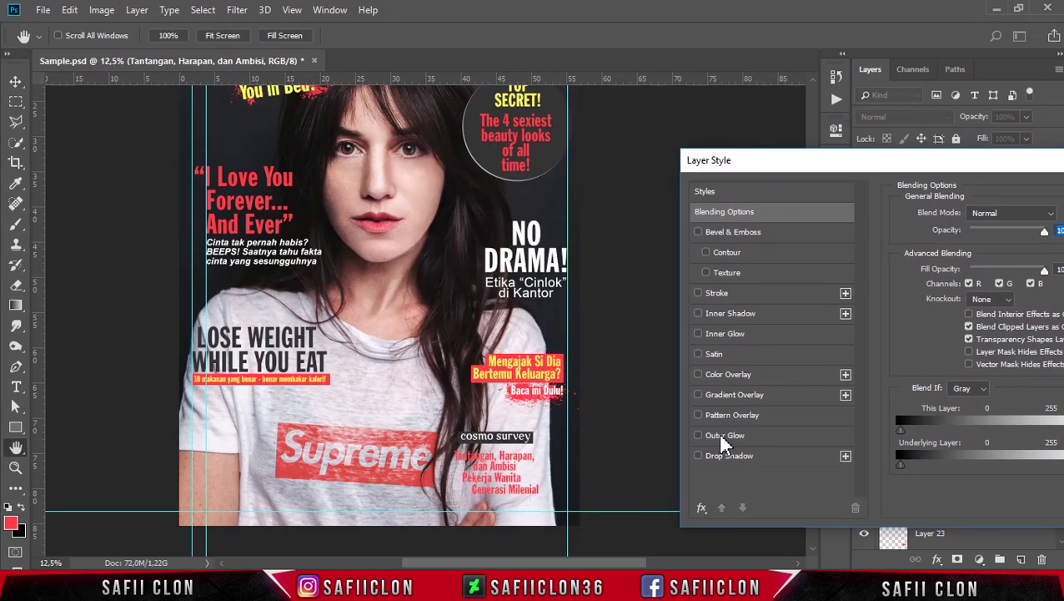
left_click(724, 457)
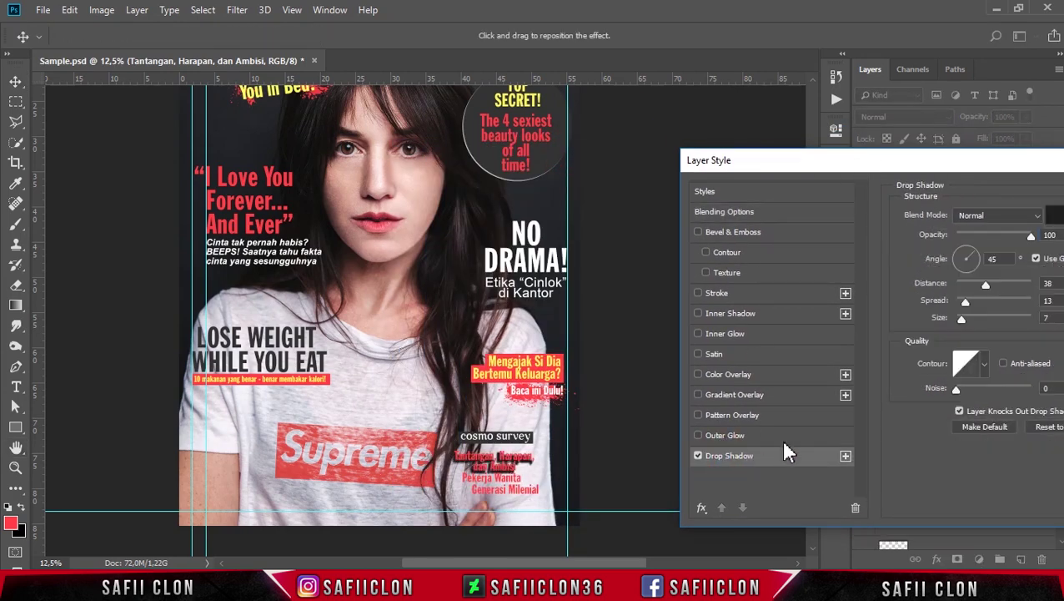
left_click_drag(1031, 239, 1022, 238)
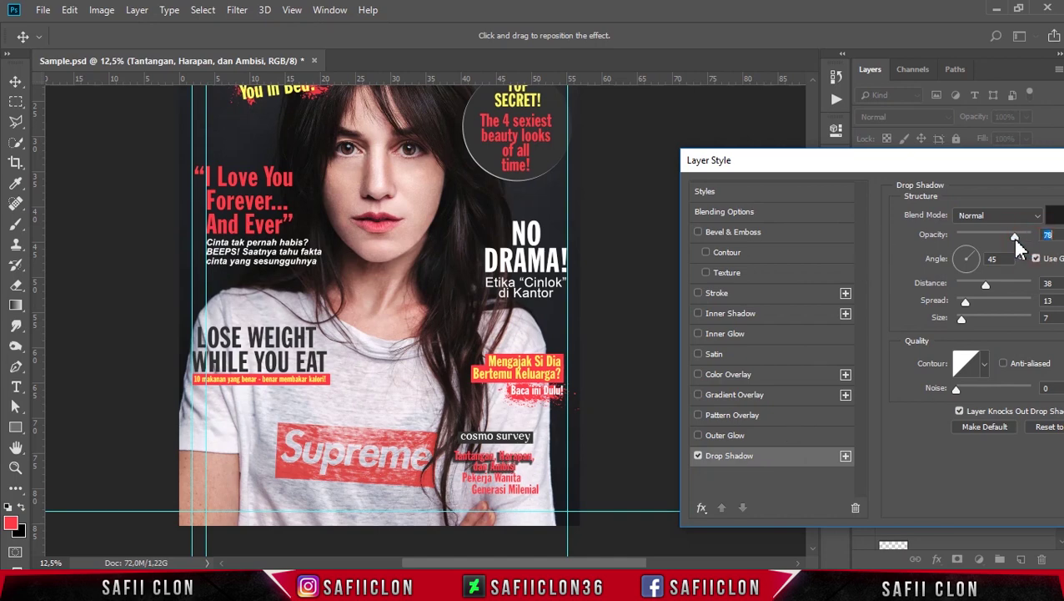
- Make the shadow colour black (000000) and shorten its distance to 46 px
left_click_drag(1033, 166, 955, 173)
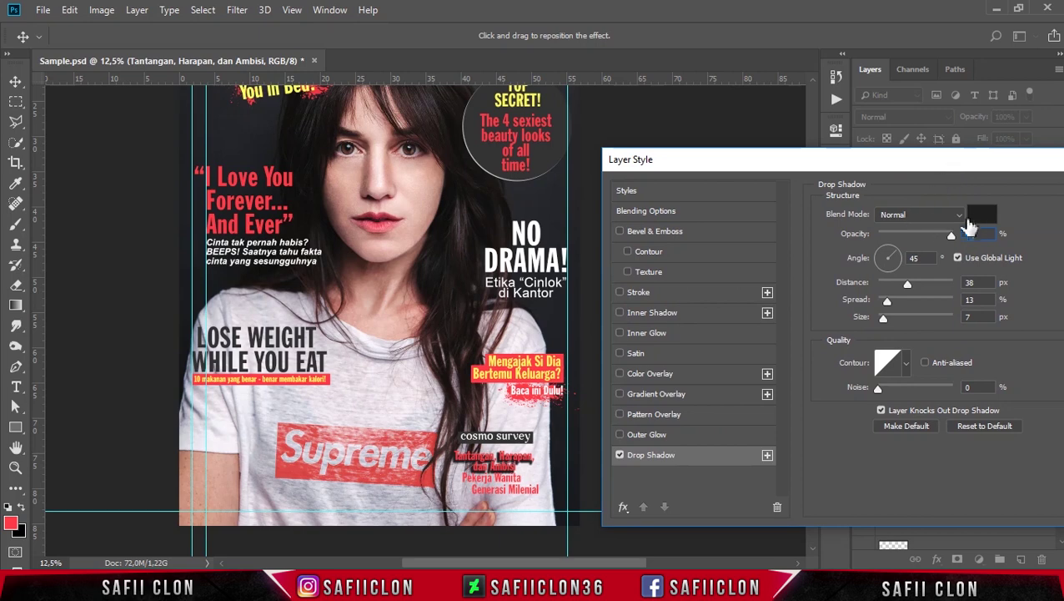
left_click(972, 216)
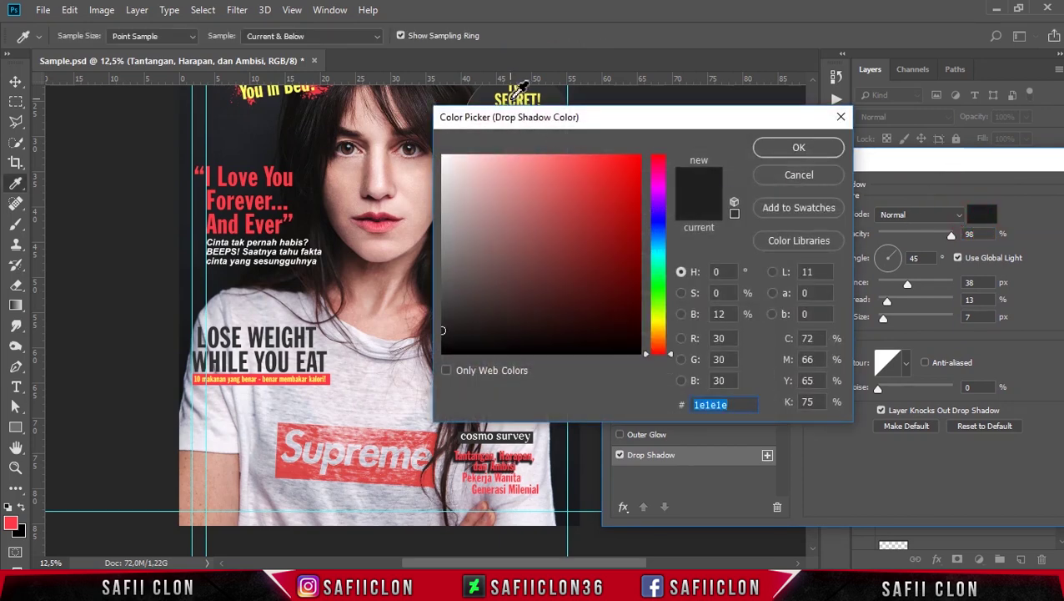
left_click(514, 92)
left_click_drag(664, 332, 658, 322)
left_click_drag(587, 197, 570, 152)
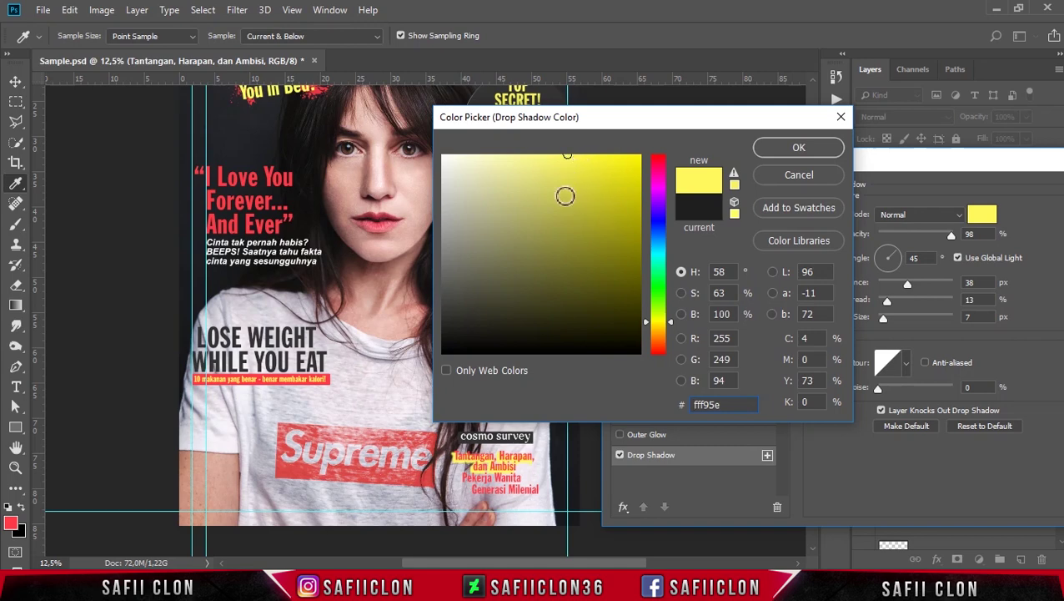
left_click_drag(542, 238, 443, 352)
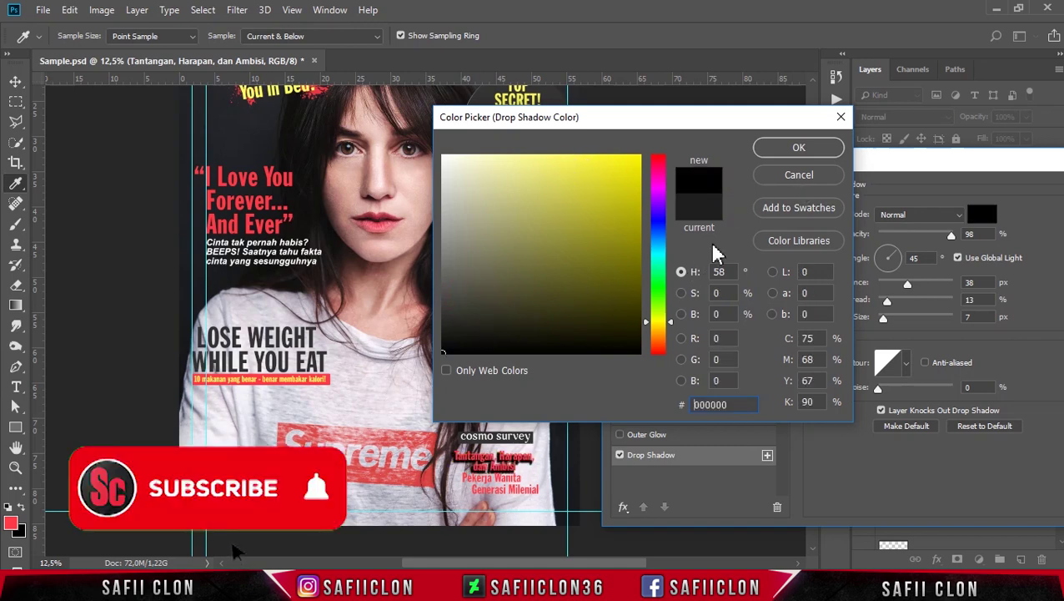
left_click(503, 429)
left_click_drag(444, 251, 443, 351)
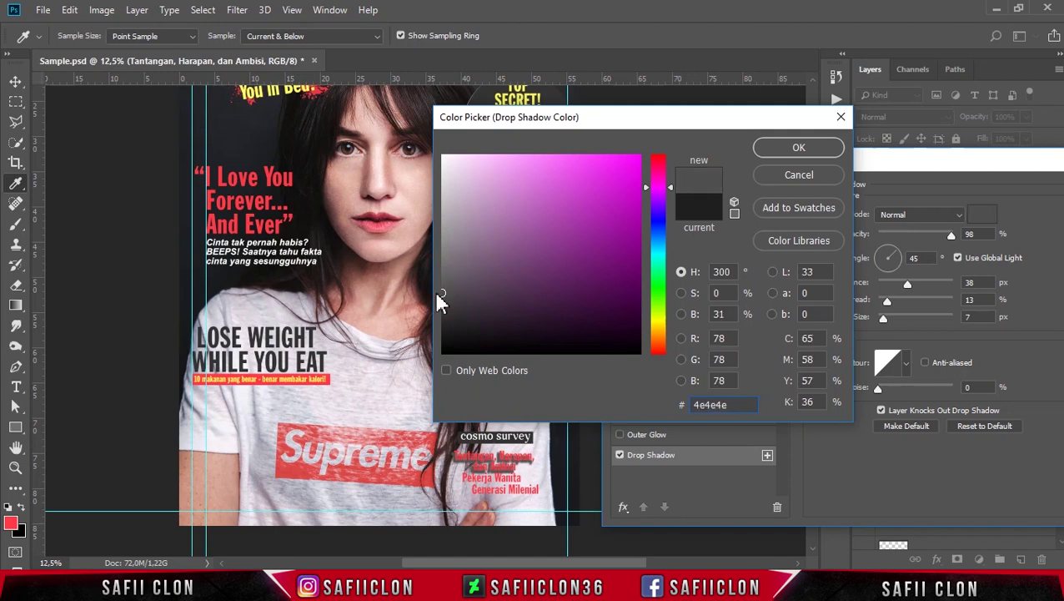
left_click(799, 150)
mouse_move(906, 285)
left_mouse_down()
mouse_move(896, 285)
mouse_move(910, 284)
left_mouse_up()
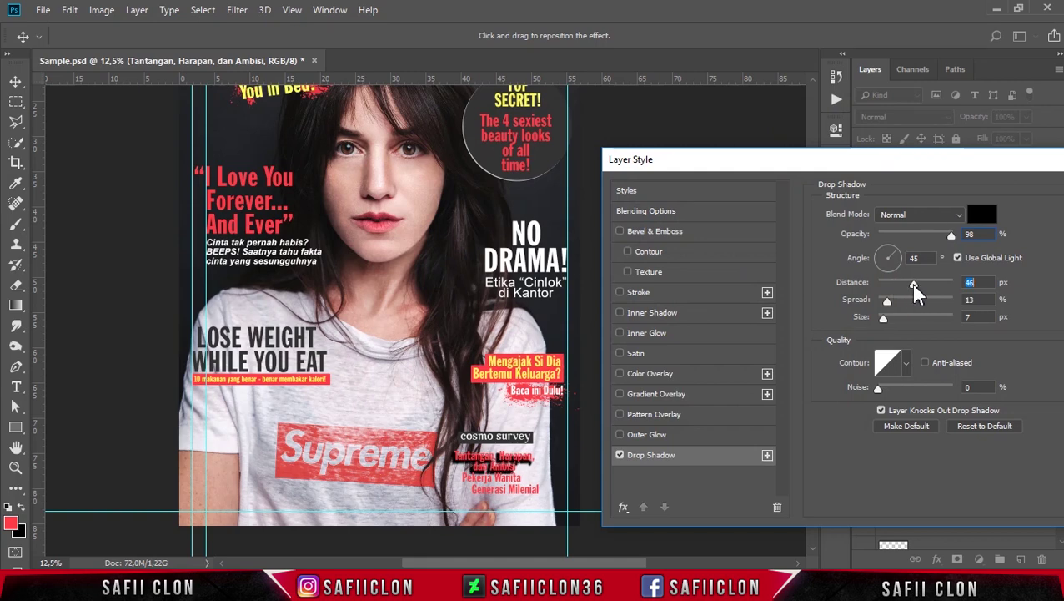
- Paste the copied drop shadow onto the Pekerja Wanita and Generasi Milenial layers
left_click(985, 178)
right_click(1004, 368)
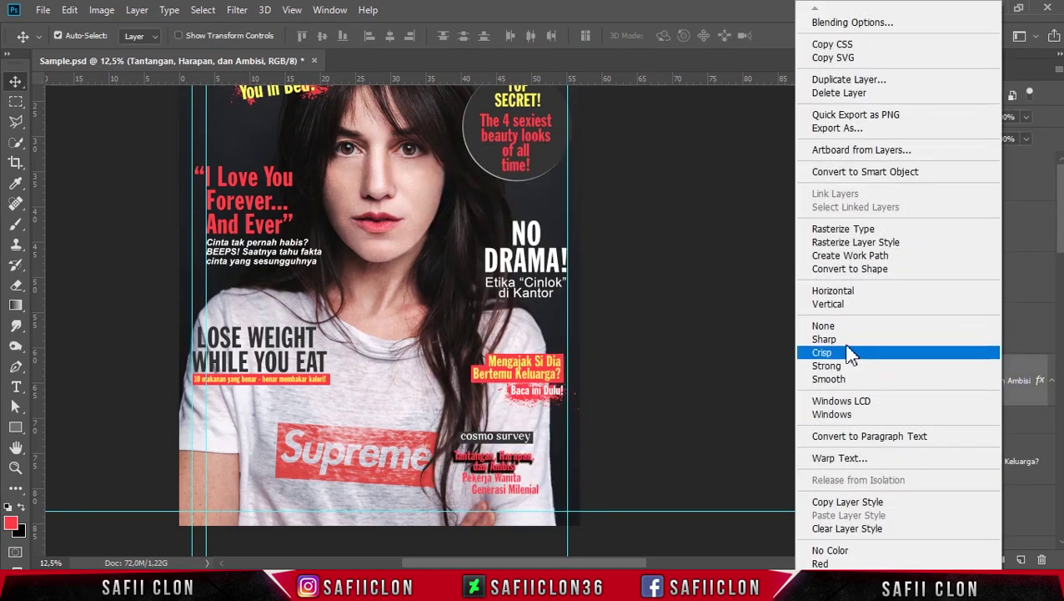
key("Escape")
left_click(993, 334)
right_click(992, 338)
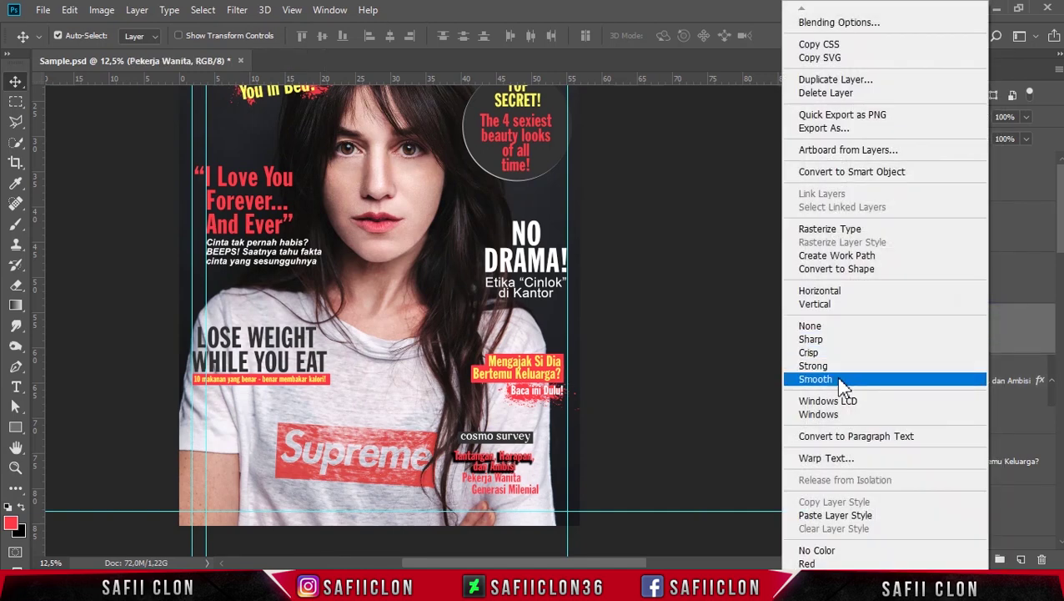
left_click(840, 510)
left_click(1009, 286)
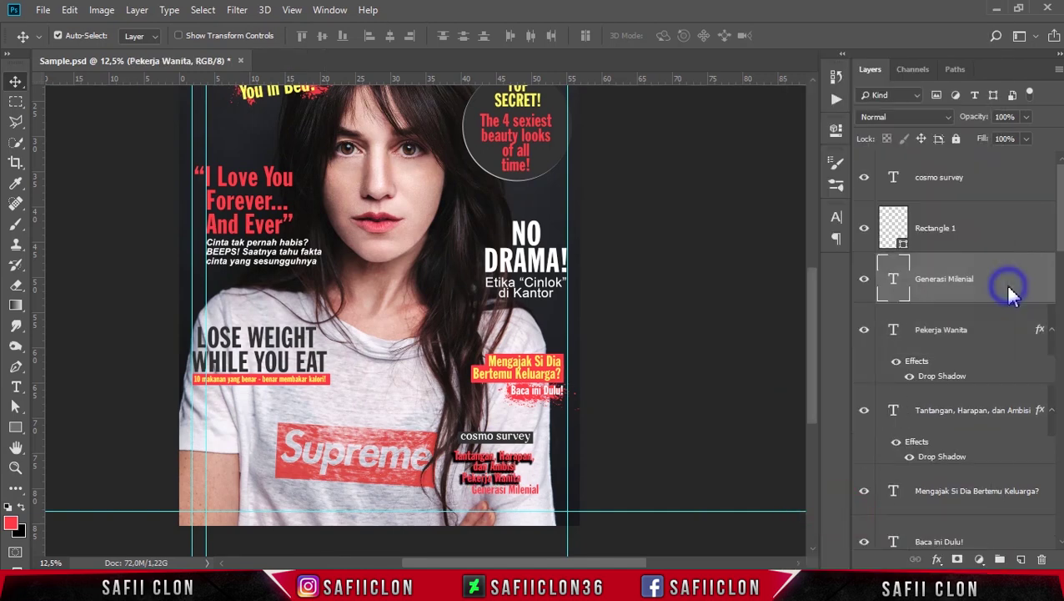
right_click(1007, 286)
left_click(850, 510)
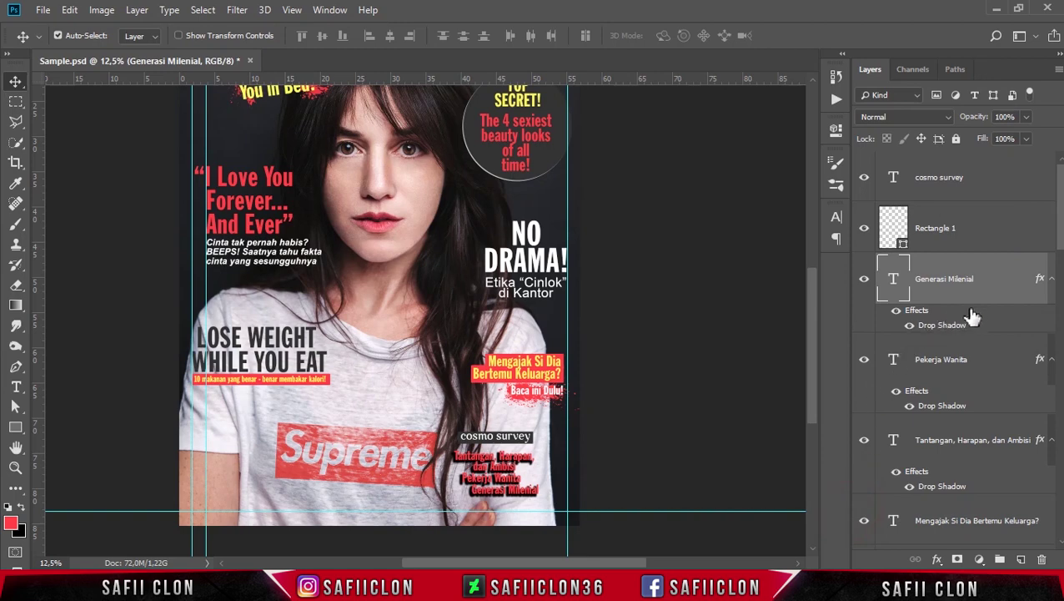
- Collapse the fx effect lists of all three red survey text layers
left_click(15, 81)
scroll(315, 131, "down", 1)
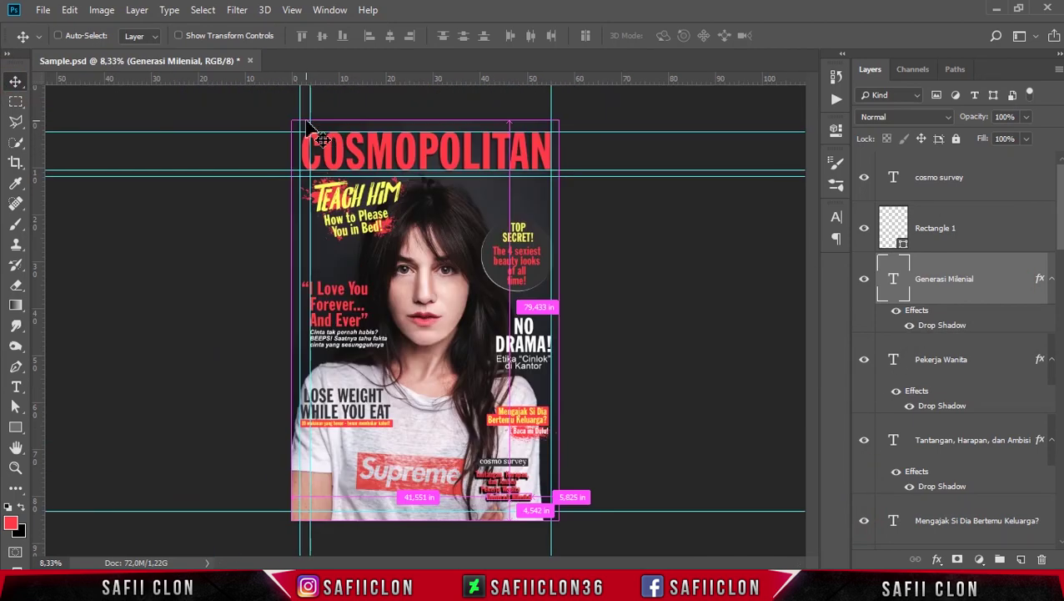
scroll(307, 125, "up", 1)
scroll(269, 182, "down", 2)
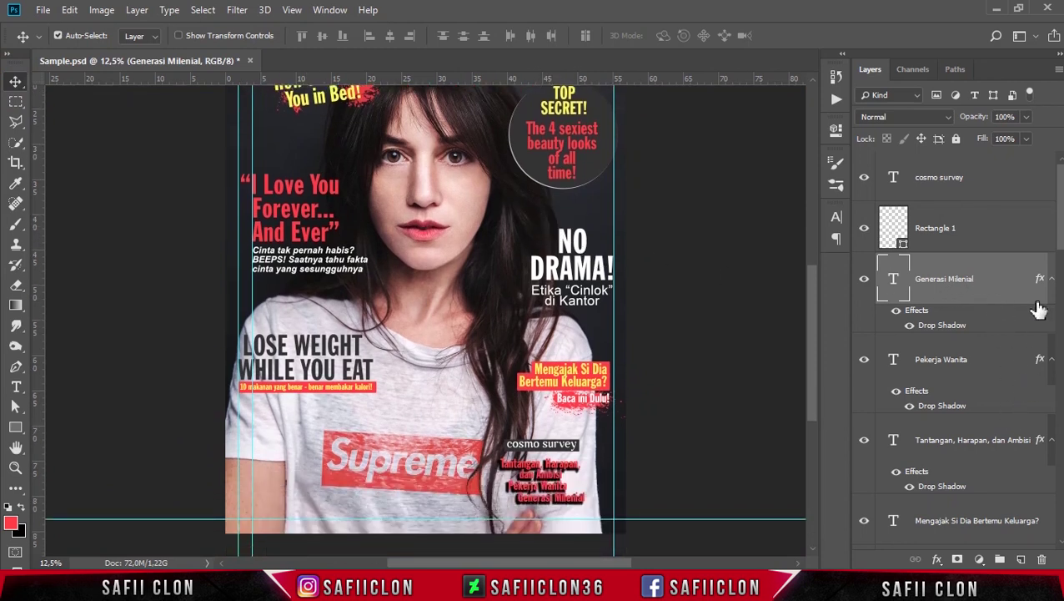
left_click(1050, 279)
left_click(1050, 336)
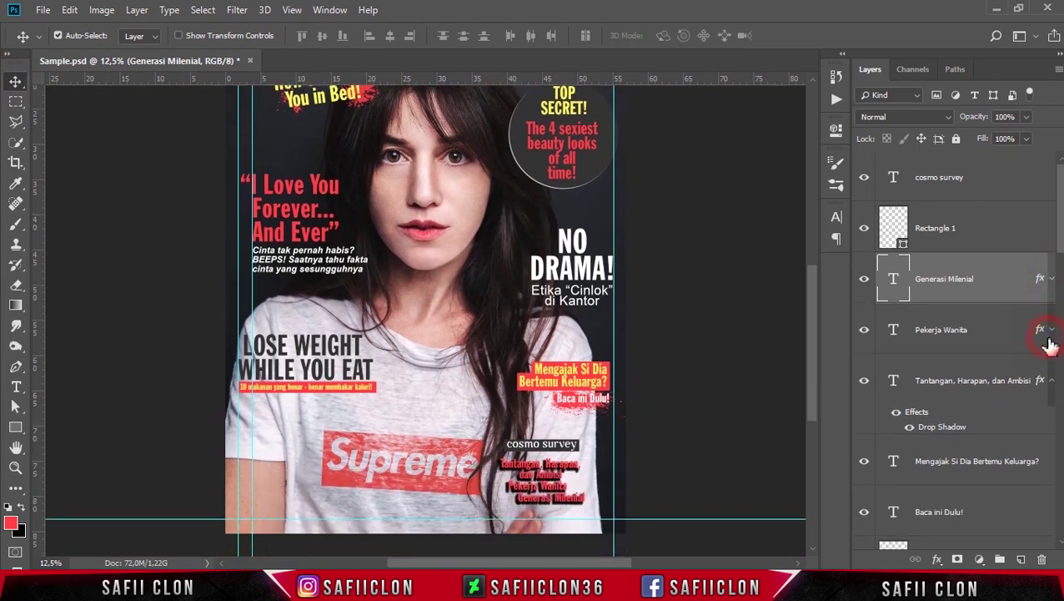
left_click(1051, 381)
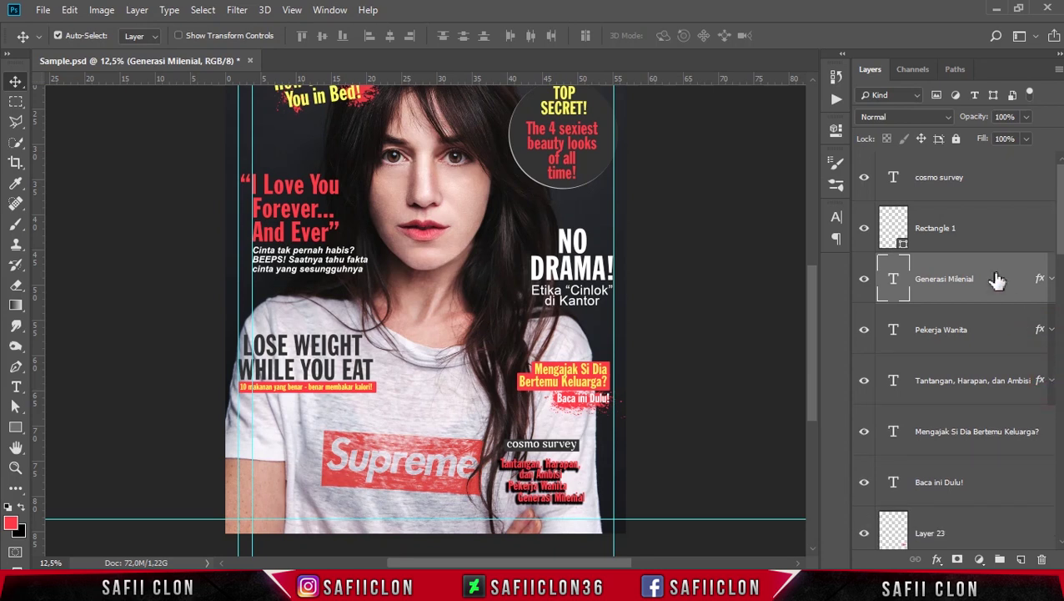
- Toggle Mengajak Si Dia and Pekerja Wanita visibility to check, then select layers from cosmo survey down
left_click(971, 429)
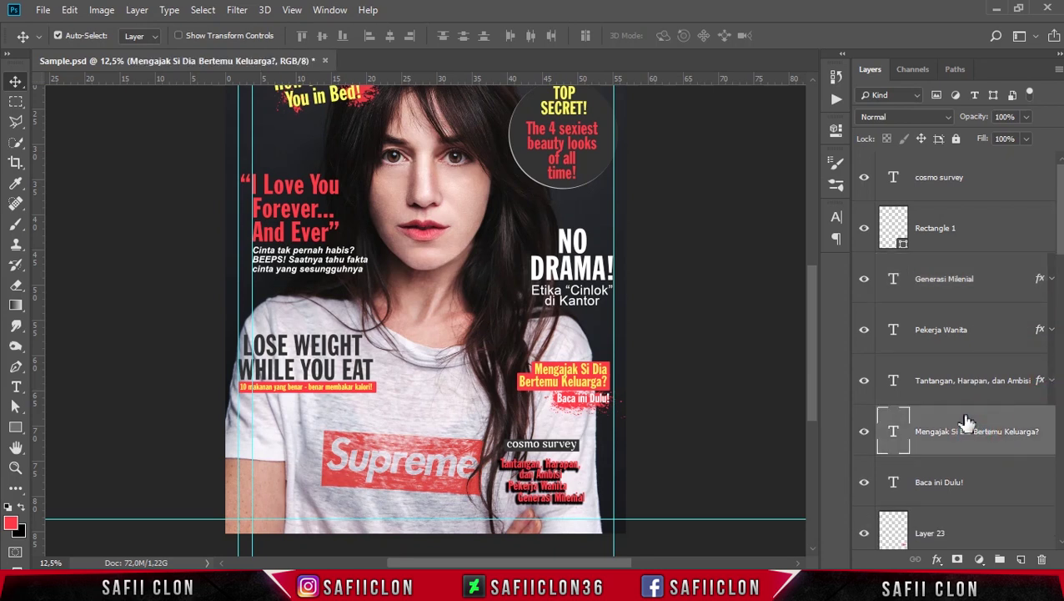
left_click(864, 431)
left_click(864, 432)
left_click(864, 330)
left_click(864, 330)
left_click(998, 335)
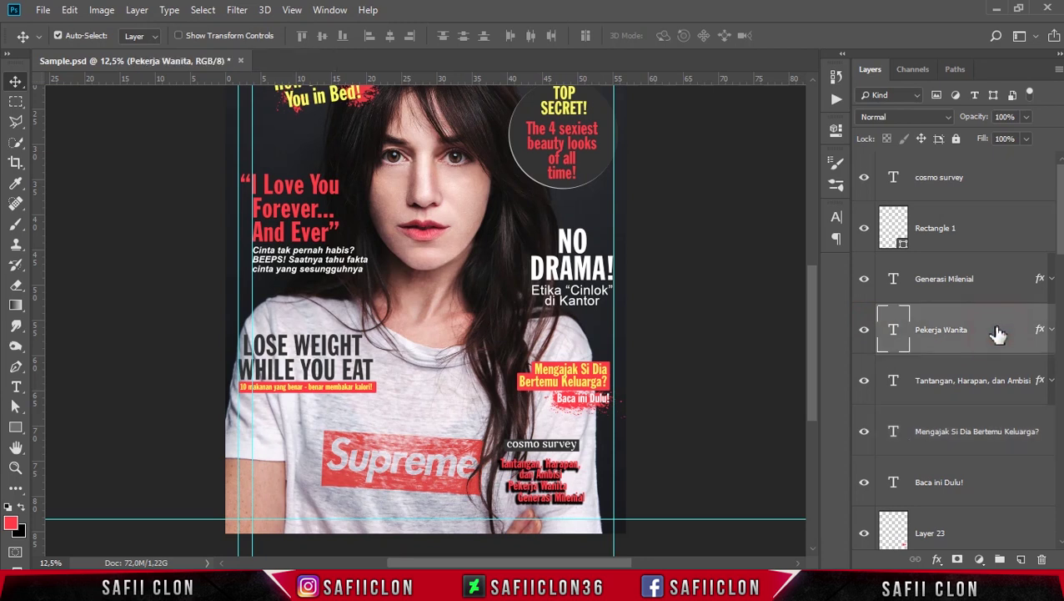
left_click(999, 287)
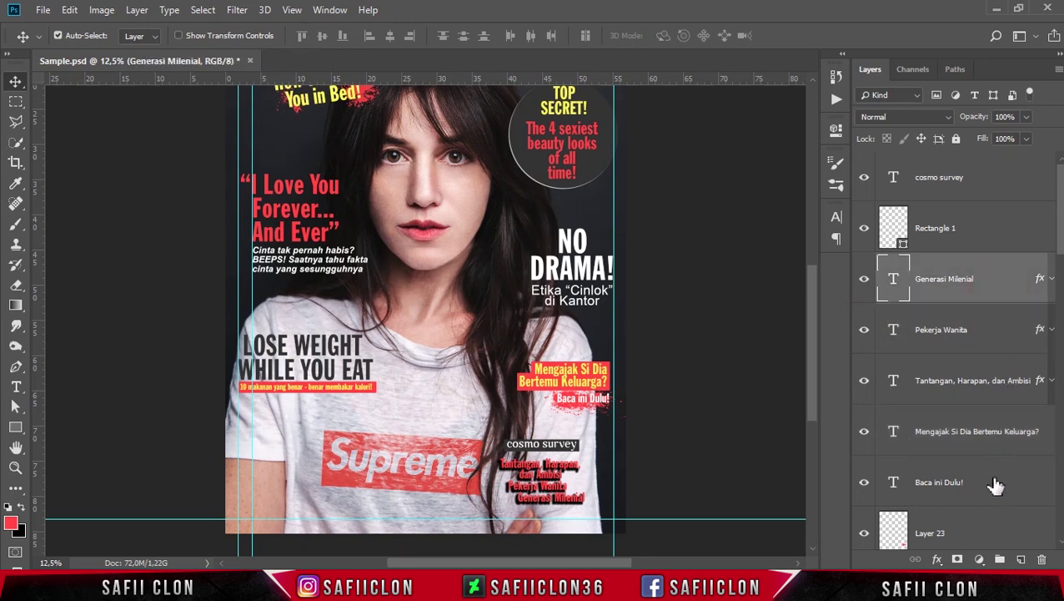
left_click(996, 425)
left_click(1008, 182, "shift")
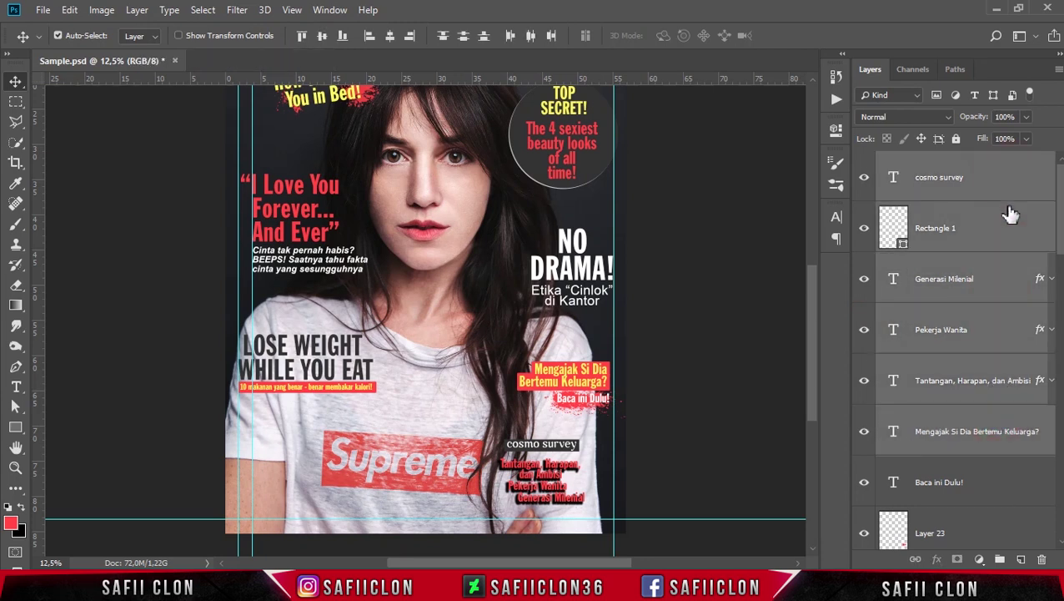
- Scale the selected cosmo survey block layers up to about 132%, nudging it slightly right
key("ctrl+t")
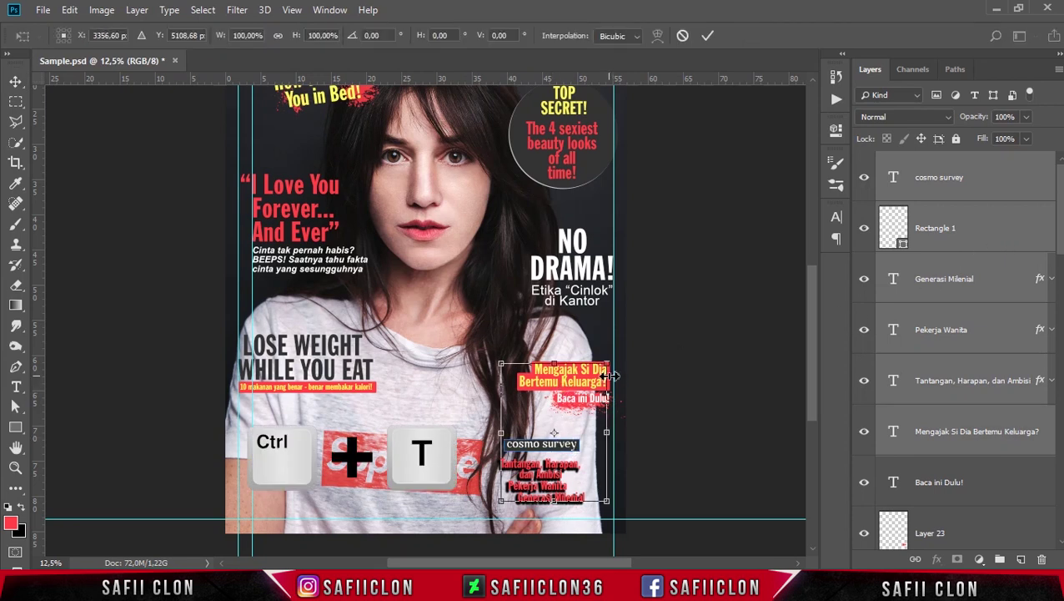
key("Return")
left_click(983, 188)
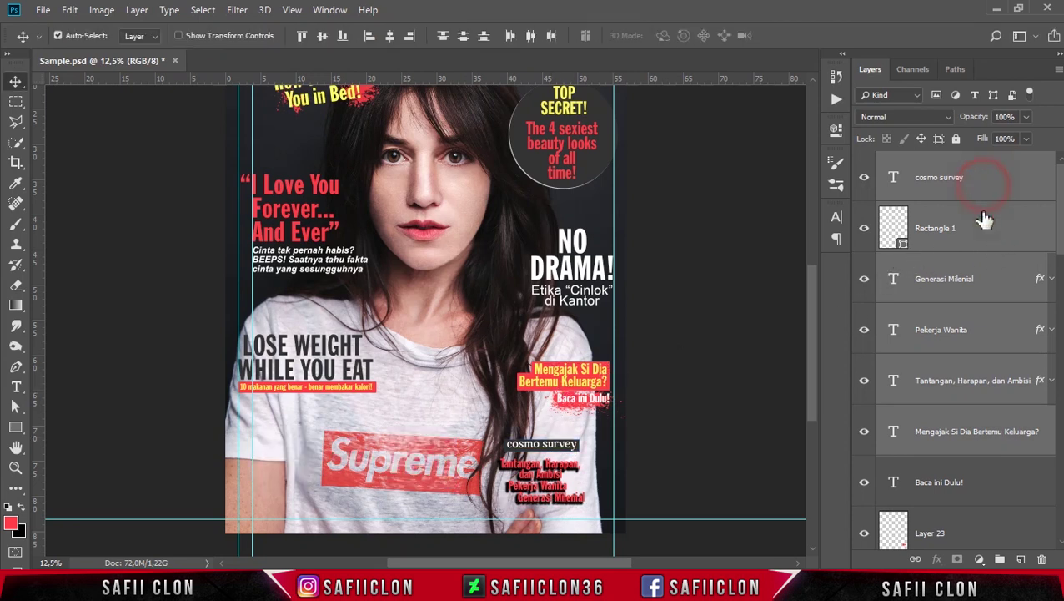
left_click(991, 392, "shift")
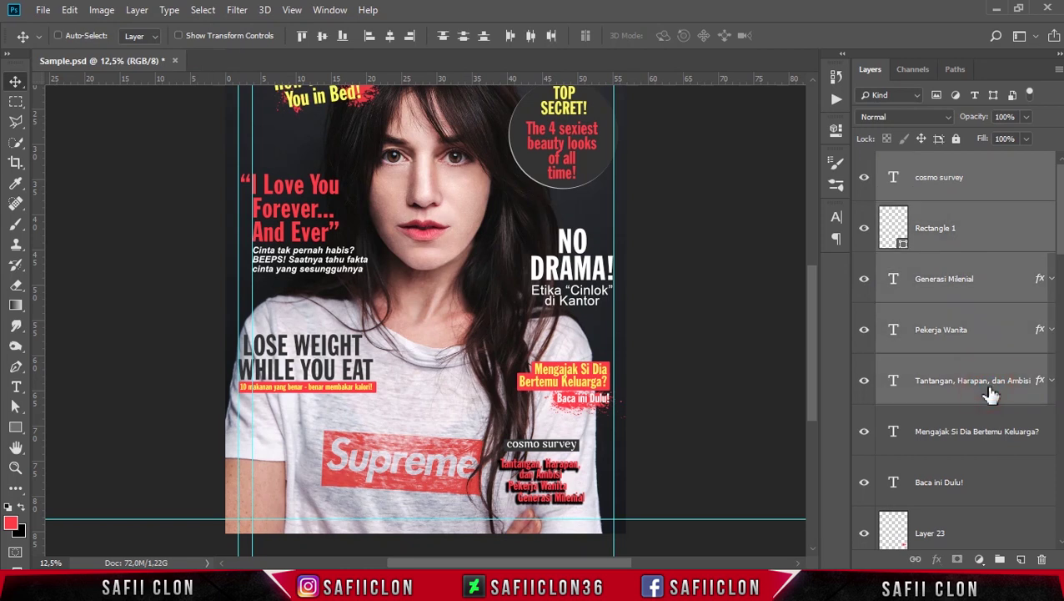
key("ctrl+t")
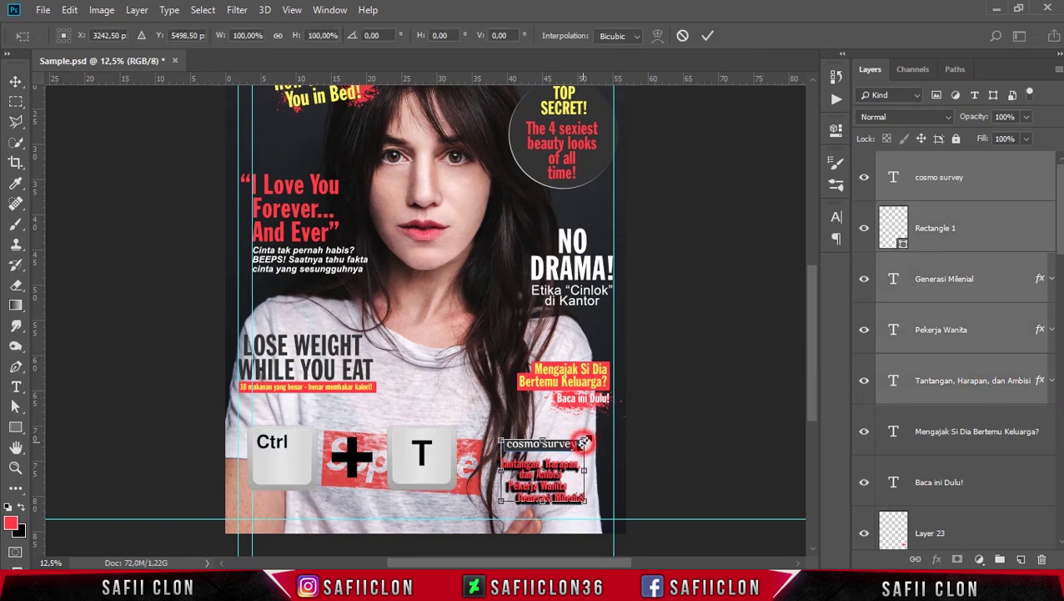
left_click_drag(575, 445, 609, 430)
key("shift+Right")
key("shift+Right")
left_click_drag(613, 518, 622, 525)
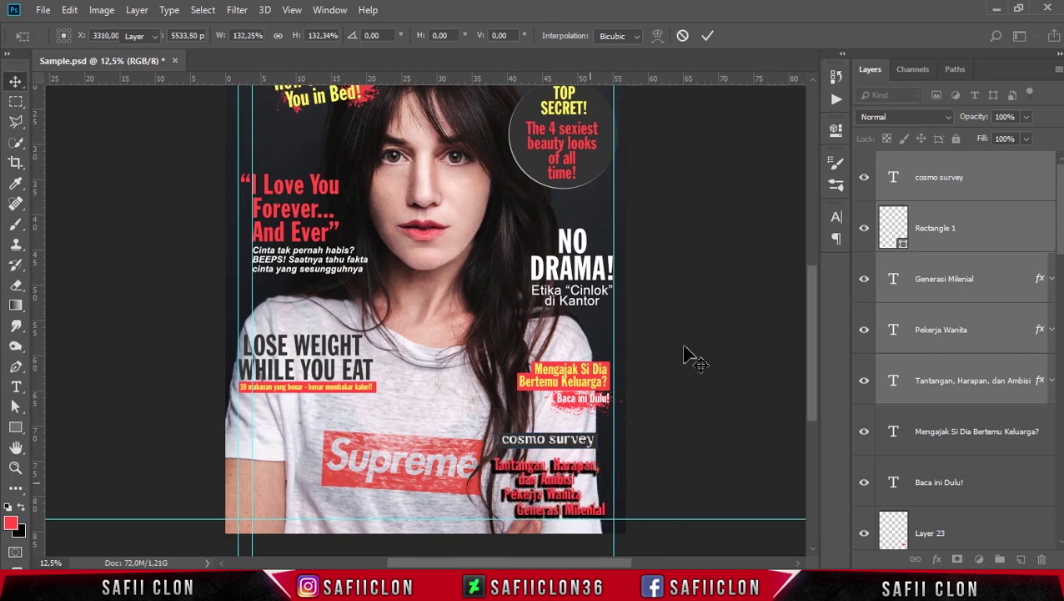
key("Return")
- Nudge the survey block left and trim it to roughly 98% beside the Supreme logo
key("ctrl+minus")
key("ctrl+minus")
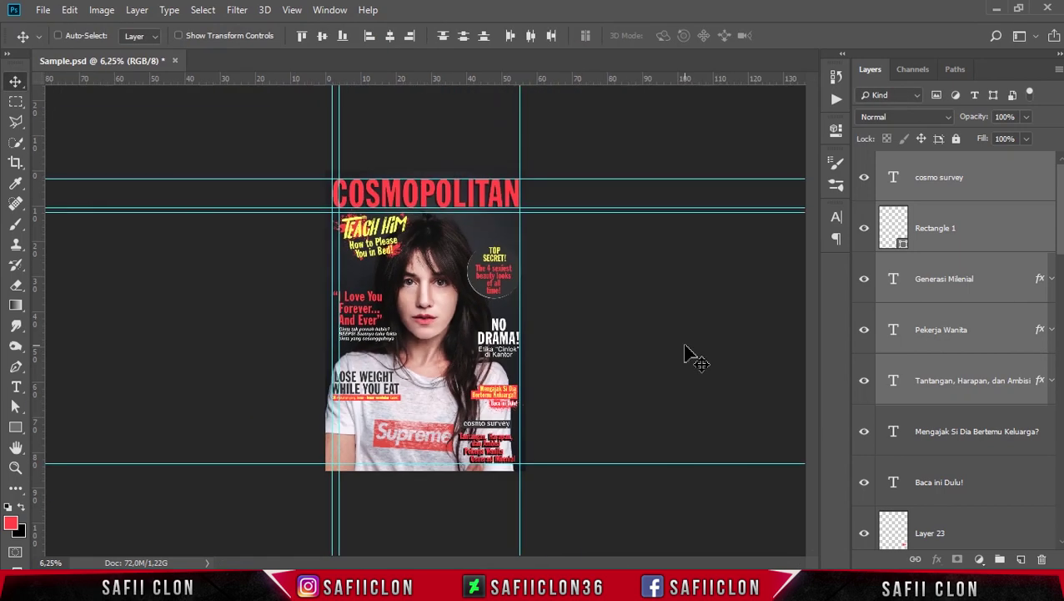
key("ctrl+t")
key("shift+Left")
key("shift+Left")
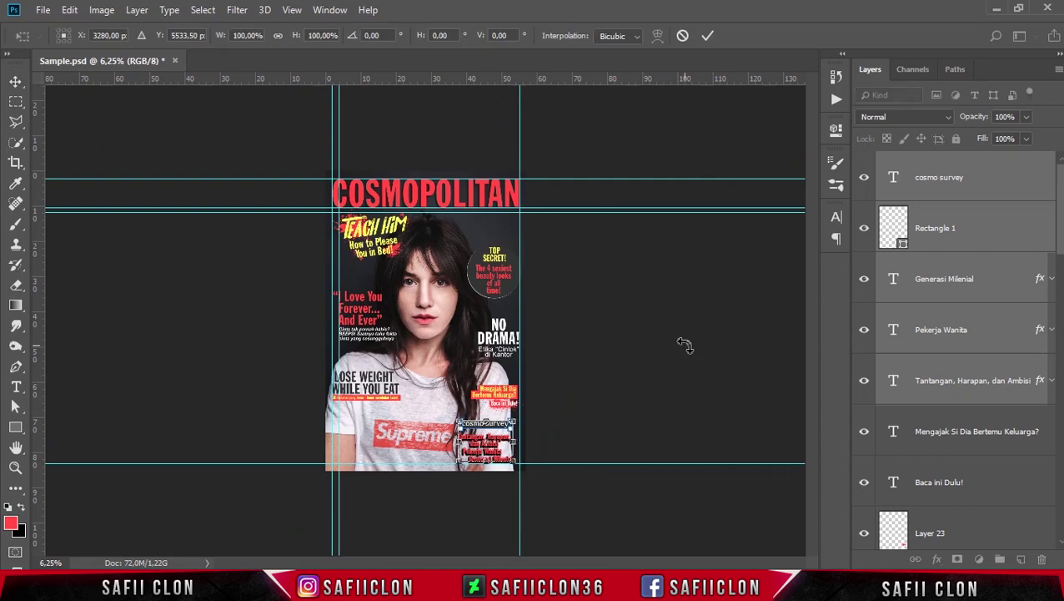
key("ctrl+plus")
key("ctrl+plus")
key("ctrl+plus")
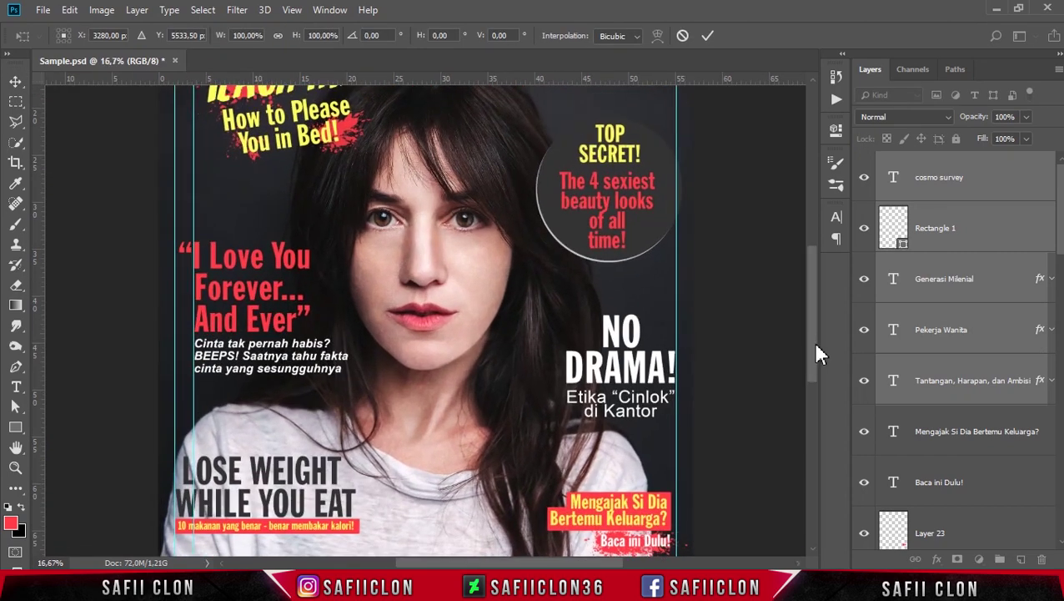
left_click_drag(812, 341, 818, 429)
key("Return")
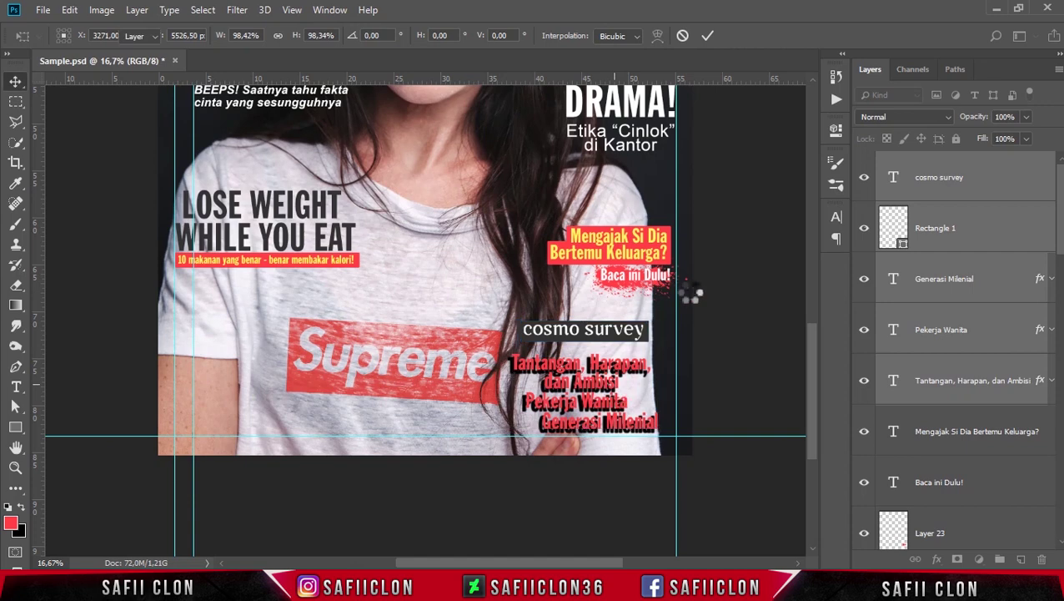
- Open the Drop Shadow layer style for the Tantangan, Harapan, dan Ambisi layer
left_click(1013, 292)
double_click(1006, 380)
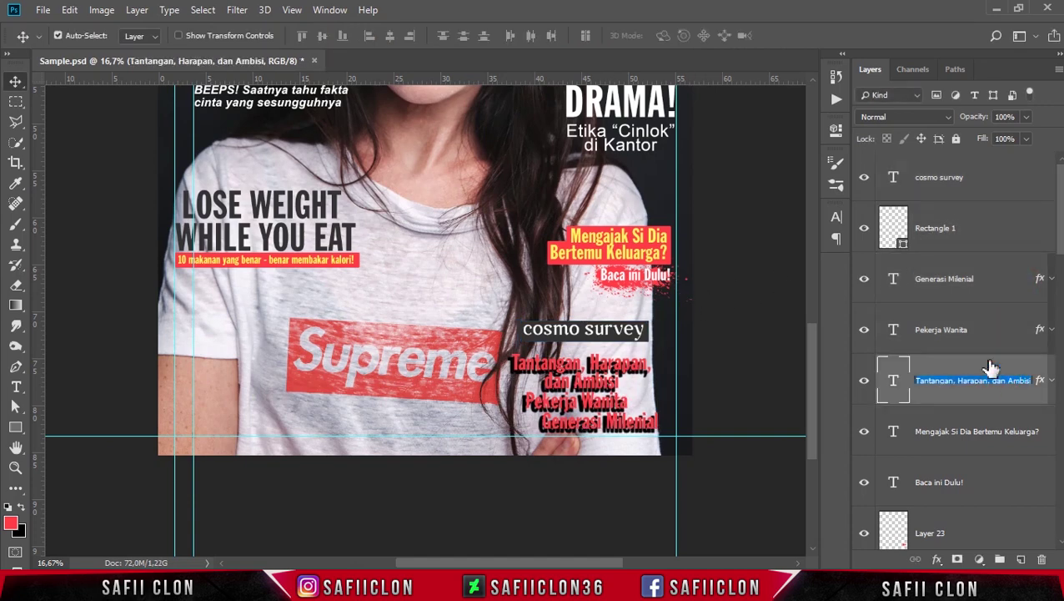
left_click(984, 368)
double_click(984, 381)
left_click_drag(629, 154, 879, 166)
left_click(794, 455)
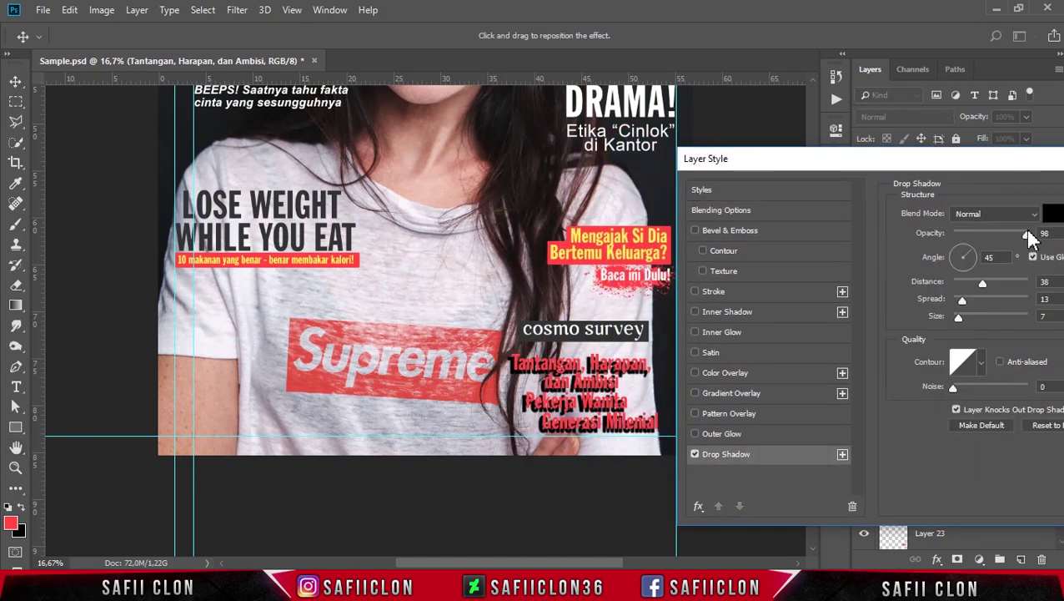
- Set the drop shadow distance to 18, spread 13 and size 7
left_click_drag(1029, 241, 987, 242)
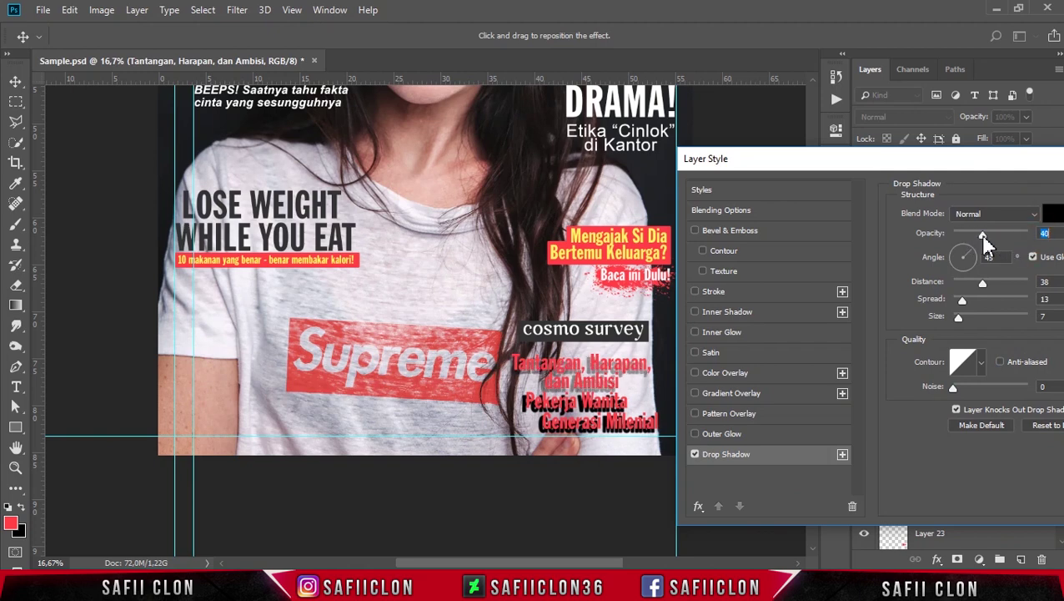
left_click_drag(968, 284, 969, 284)
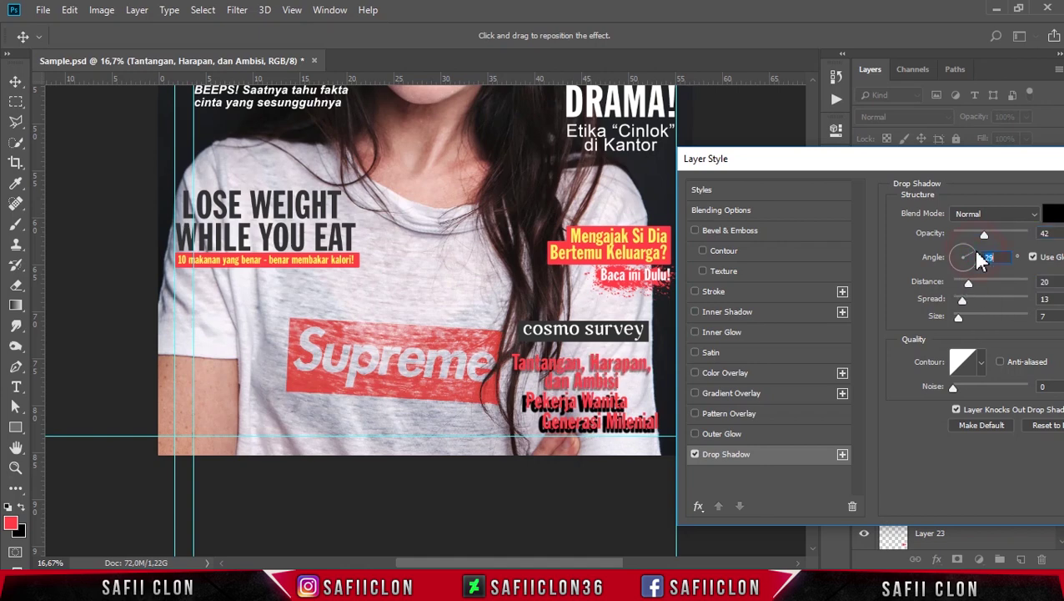
scroll(983, 260, "up", 2)
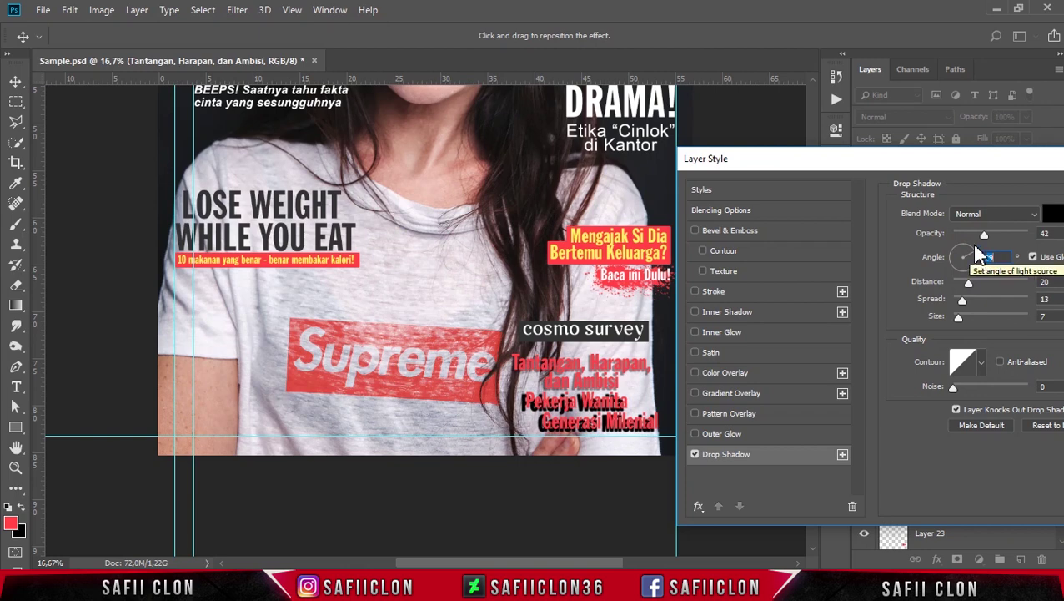
left_click_drag(969, 282, 966, 283)
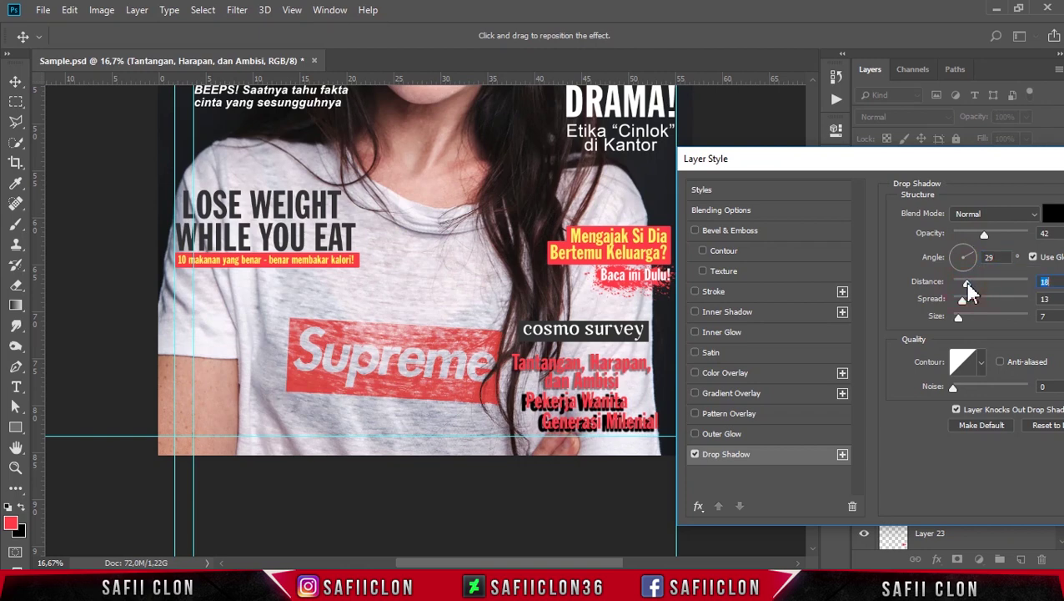
left_click(1029, 163)
left_click_drag(1035, 171, 1032, 171)
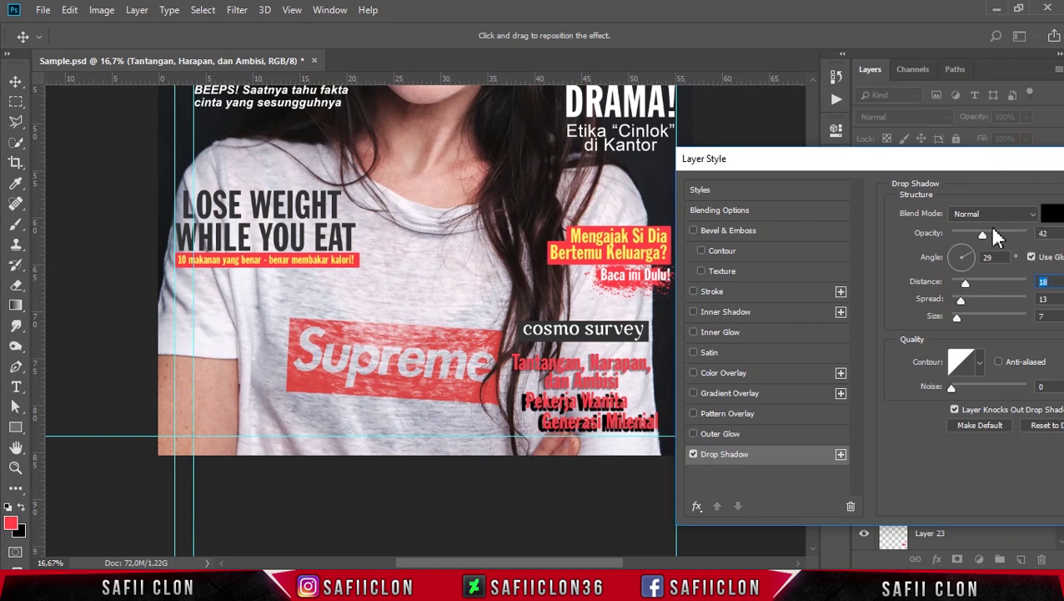
- Use Multiply blend mode at 35% shadow opacity and confirm the drop shadow
left_click(993, 235)
left_click(992, 213)
left_click(972, 279)
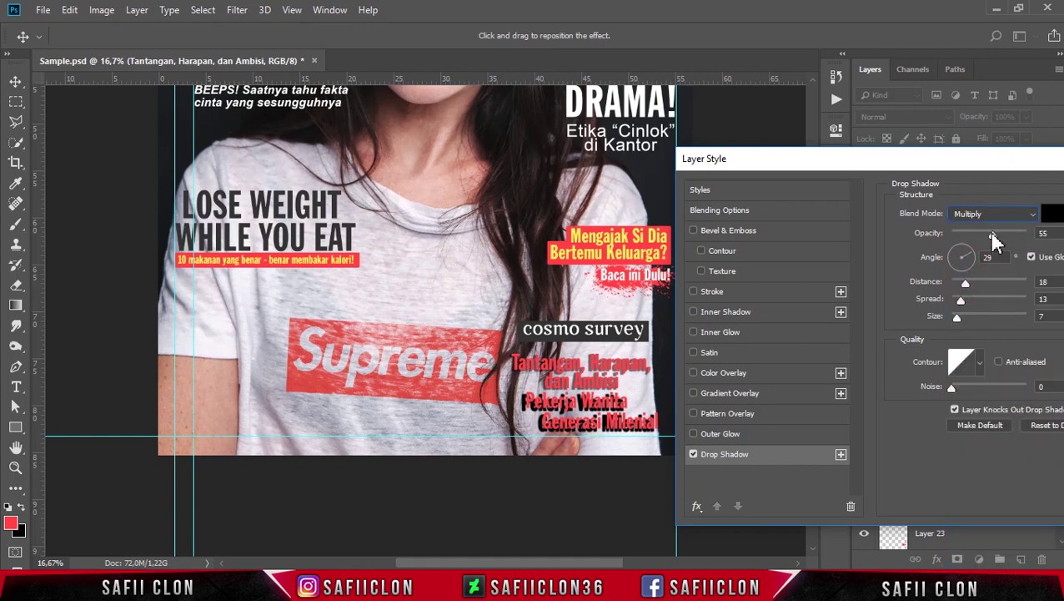
left_click_drag(990, 233, 954, 234)
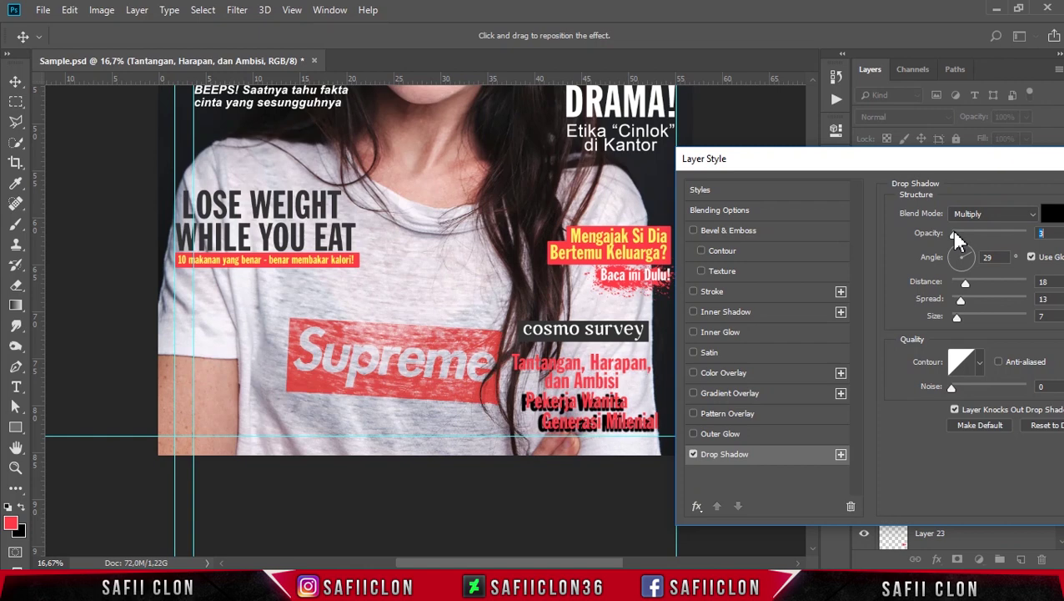
left_click_drag(955, 233, 998, 235)
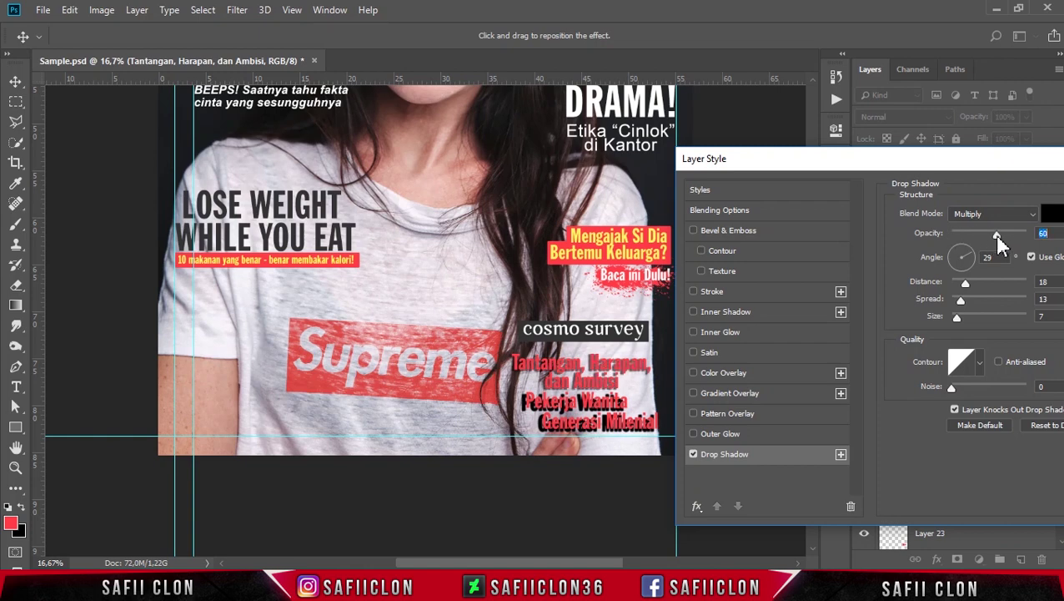
left_click_drag(985, 235, 982, 235)
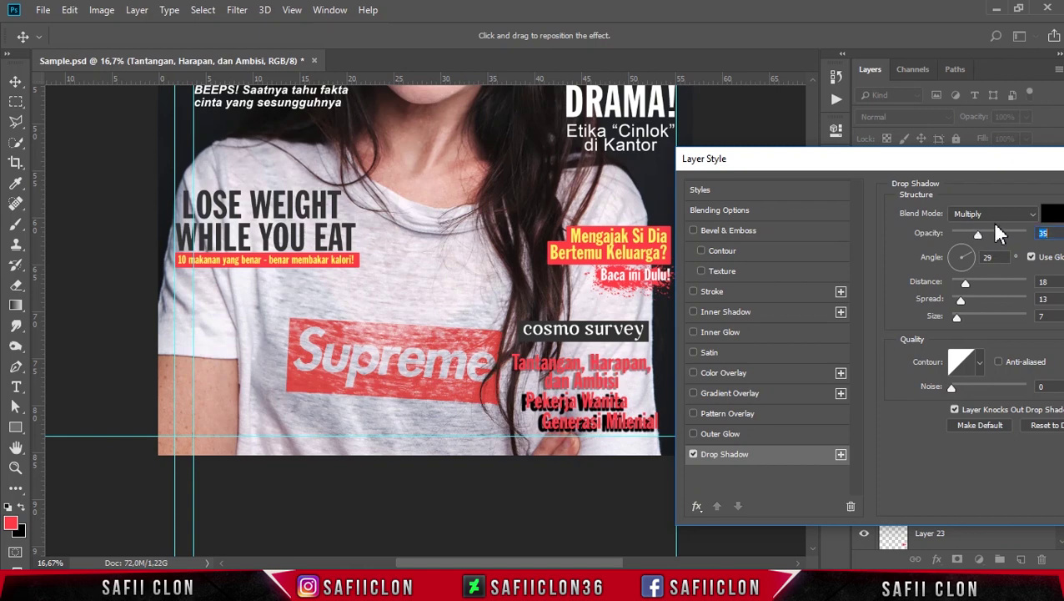
left_click_drag(1035, 176, 799, 182)
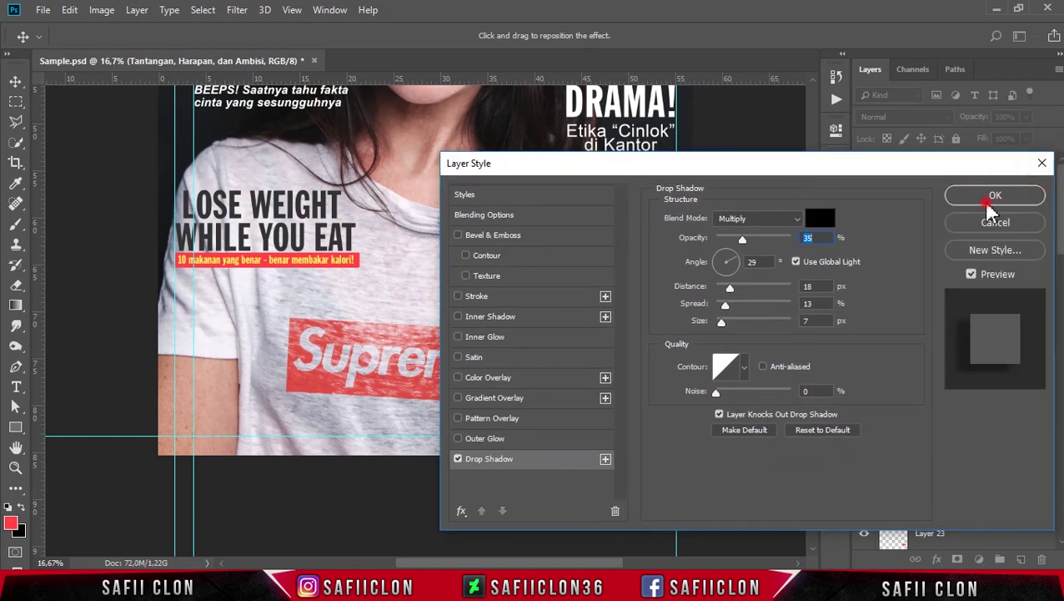
left_click(991, 198)
- Copy the Tantangan layer style and paste it onto the Pekerja Wanita and Generasi Milenial layers
right_click(972, 367)
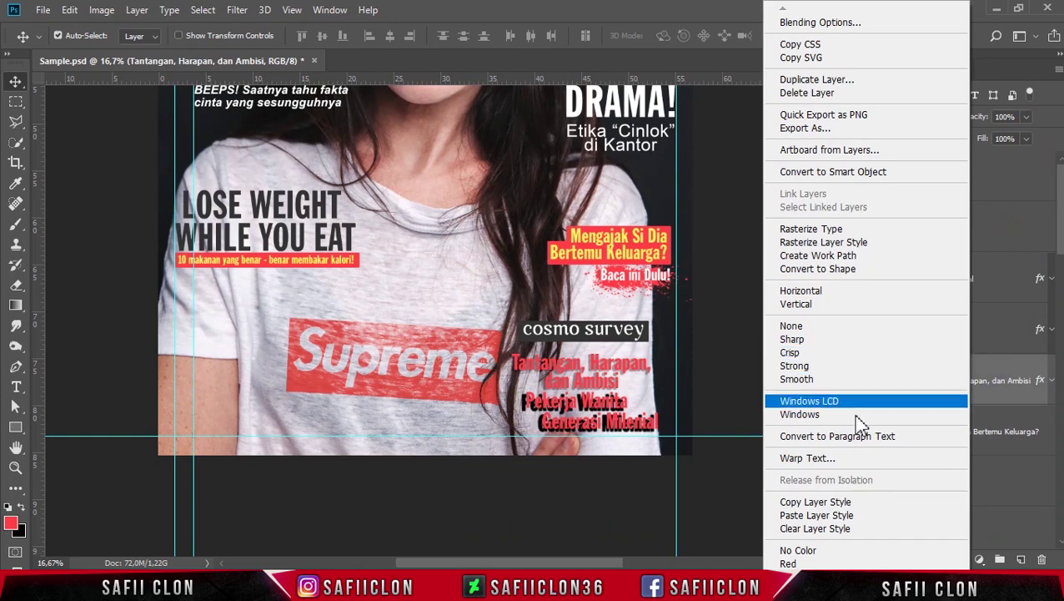
left_click(830, 502)
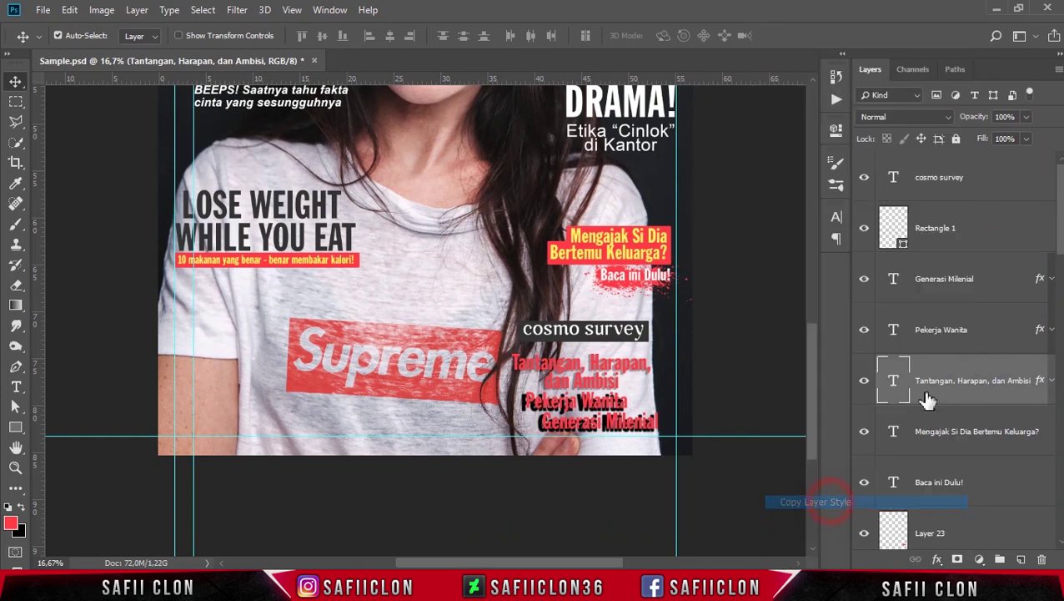
left_click(970, 331)
left_click(986, 280, "shift")
right_click(986, 281)
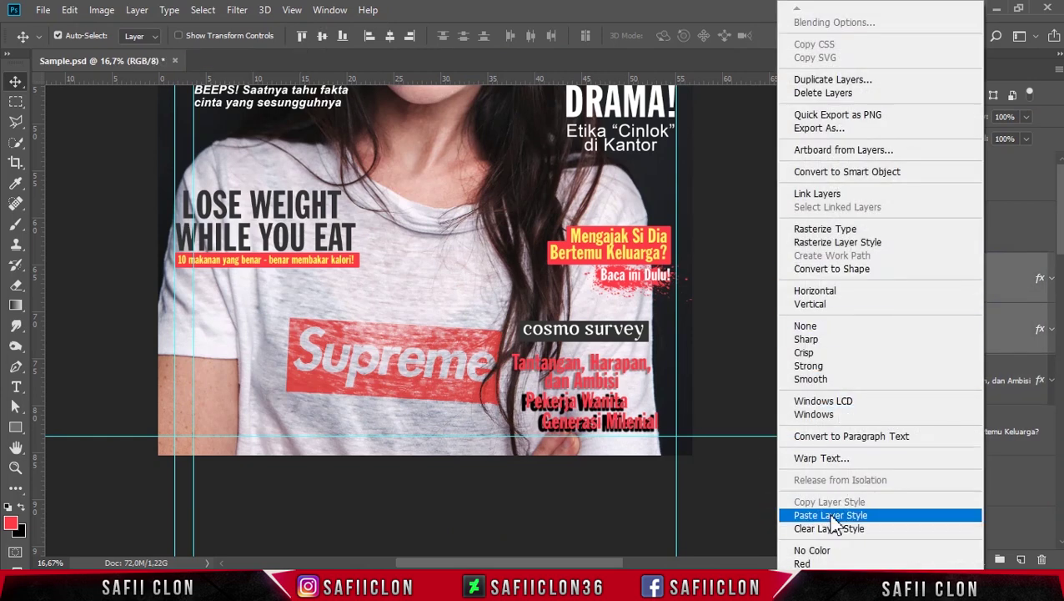
left_click(831, 516)
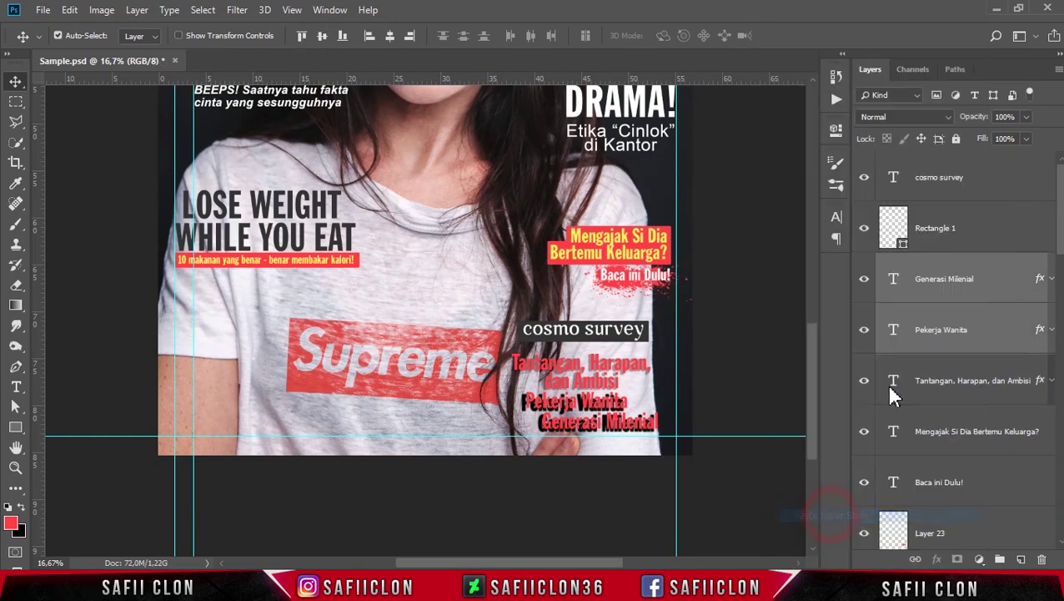
- Shrink the cosmo survey label and Rectangle 1 to about 90%
left_click(995, 278)
key("ctrl+0")
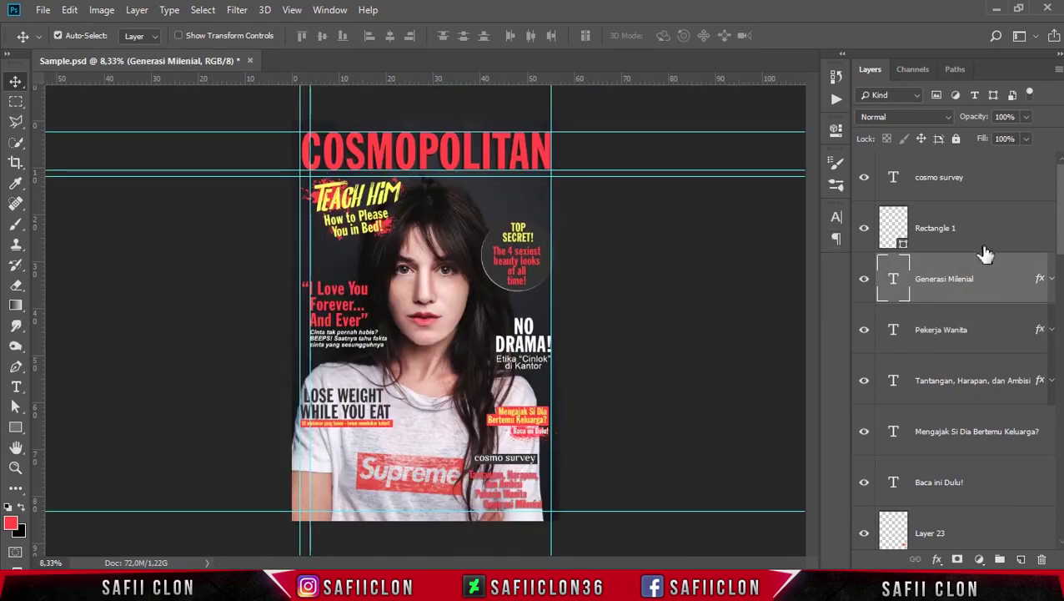
left_click(988, 215)
left_click(996, 184, "shift")
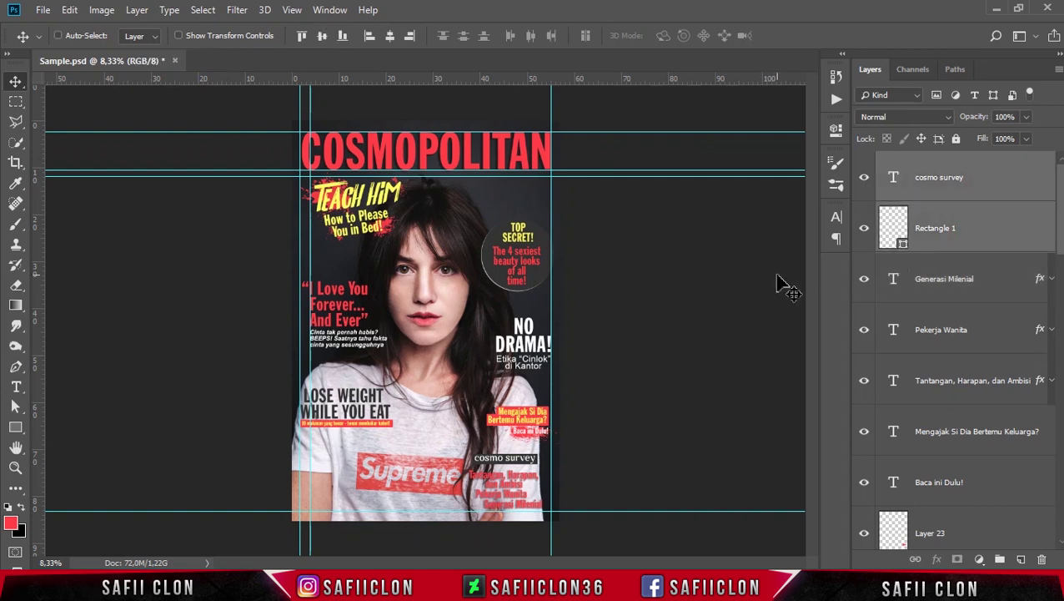
key("ctrl+t")
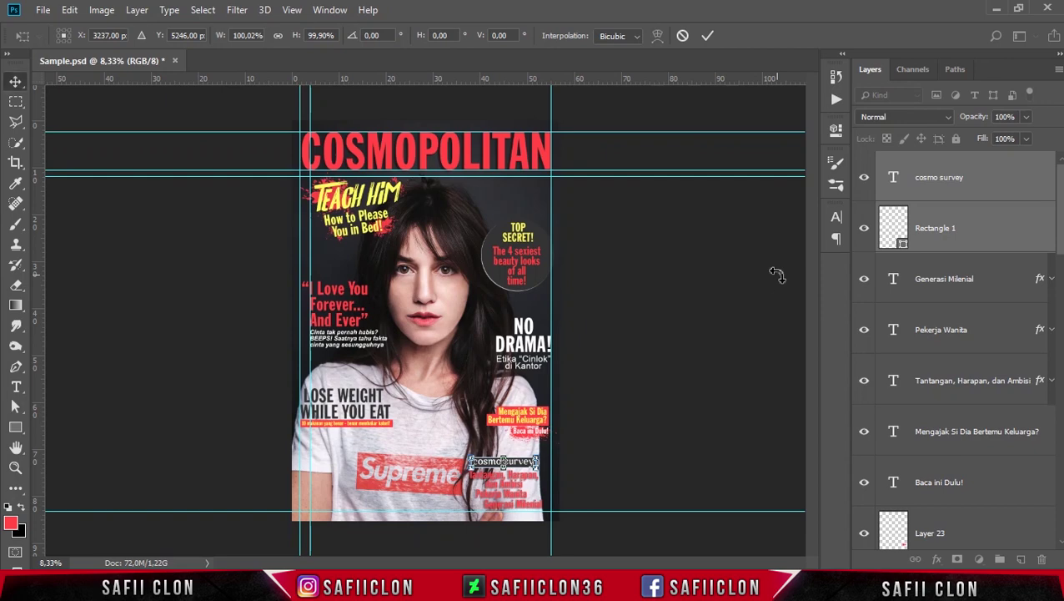
key("Return")
key("ctrl+plus")
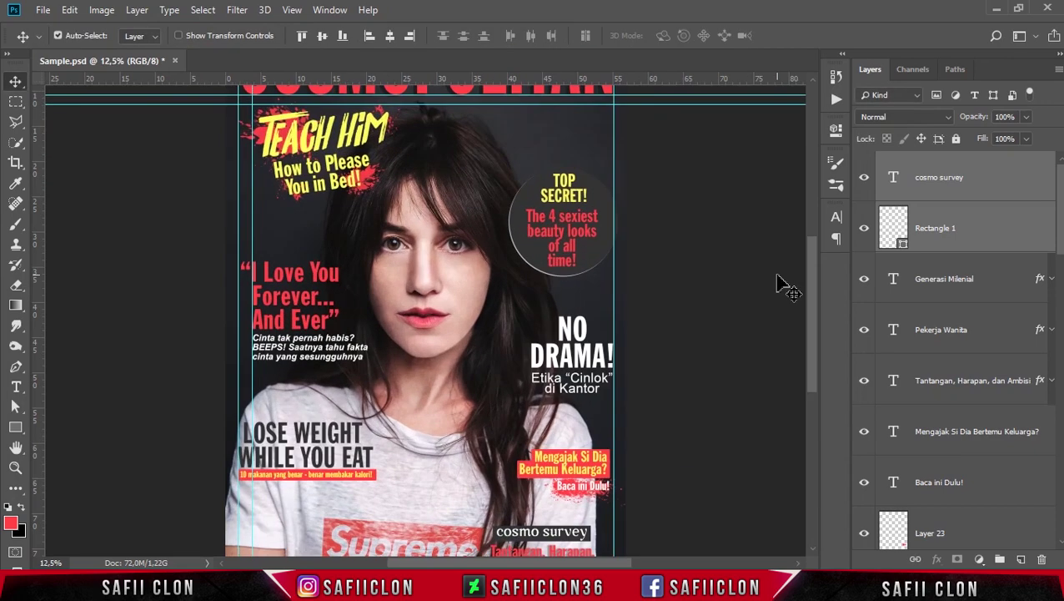
scroll(725, 326, "down", 1)
scroll(722, 327, "down", 3)
scroll(725, 327, "down", 1)
key("ctrl+t")
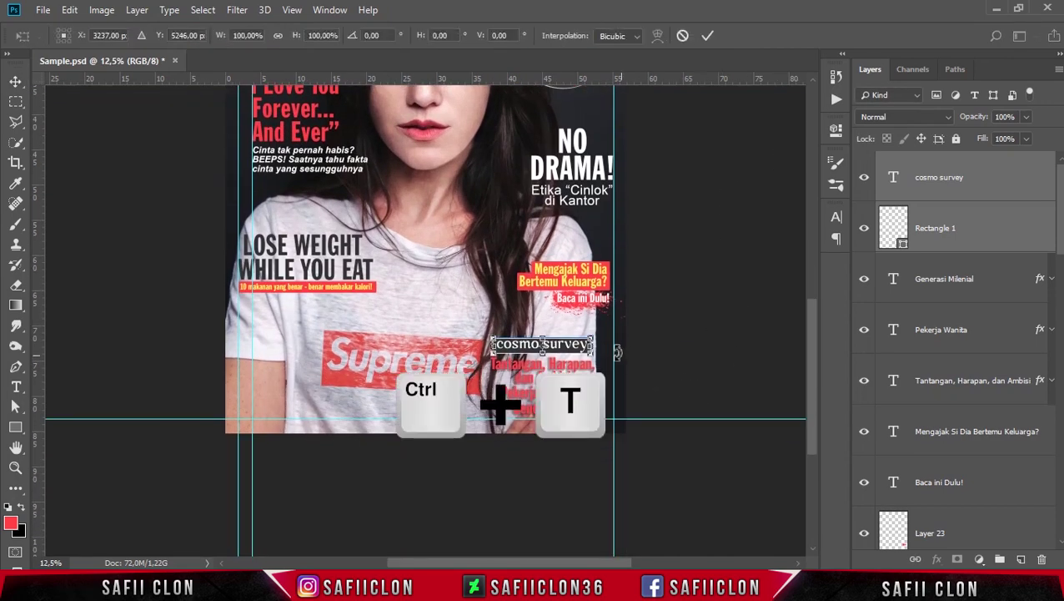
left_click_drag(591, 341, 586, 338)
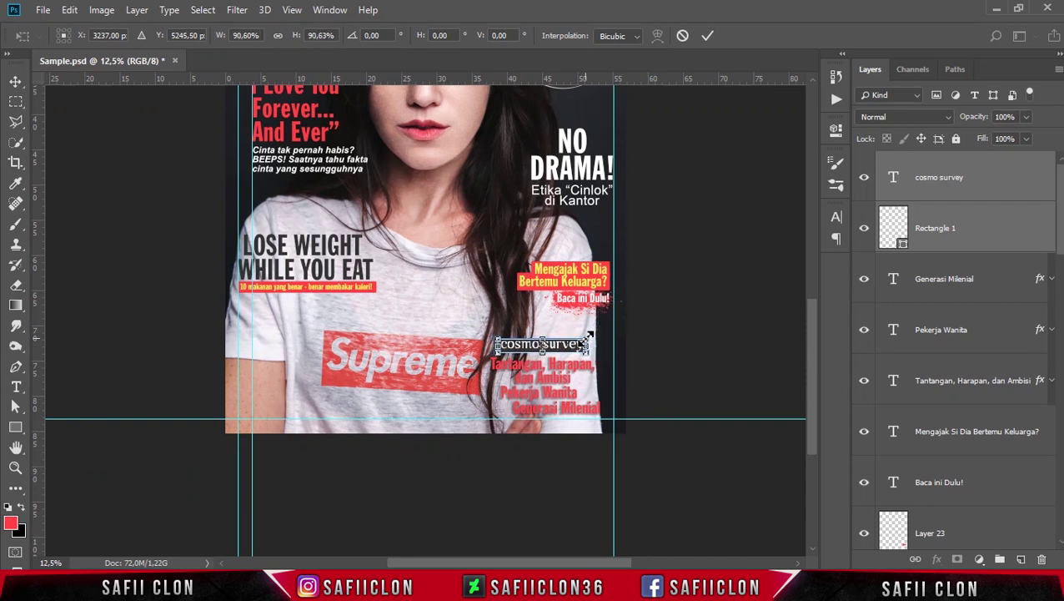
key("Return")
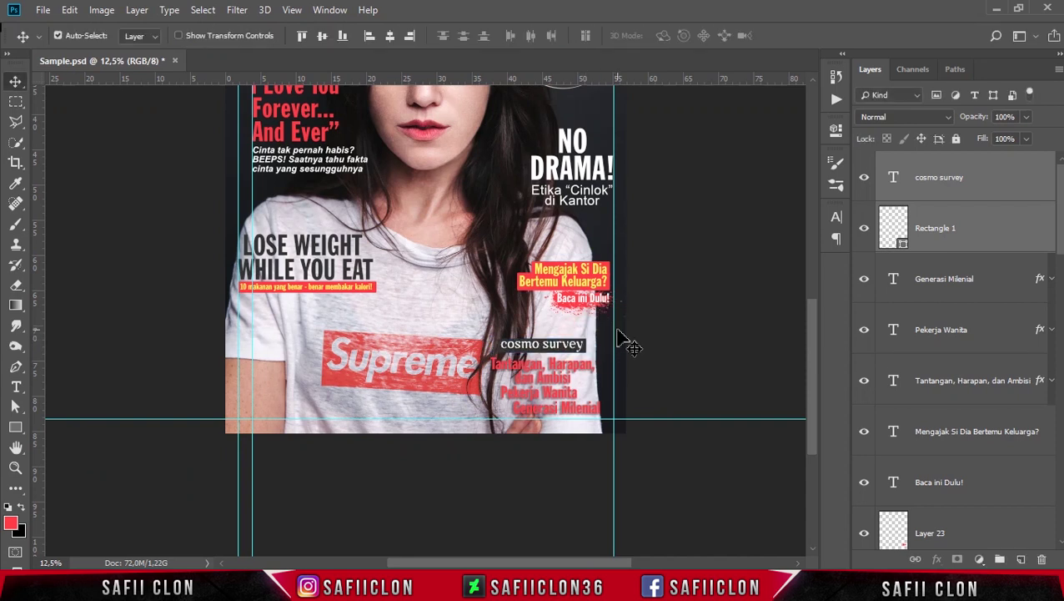
- Select the Generasi Milenial layer with the Type tool active
scroll(633, 338, "up", 1)
scroll(634, 340, "up", 1)
scroll(643, 342, "up", 1)
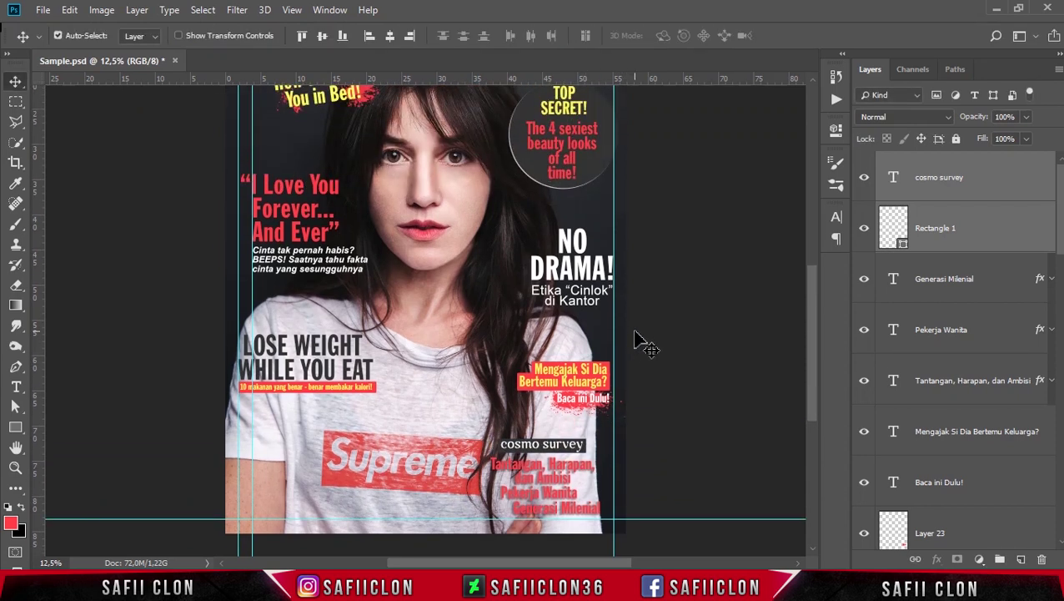
scroll(642, 342, "down", 1)
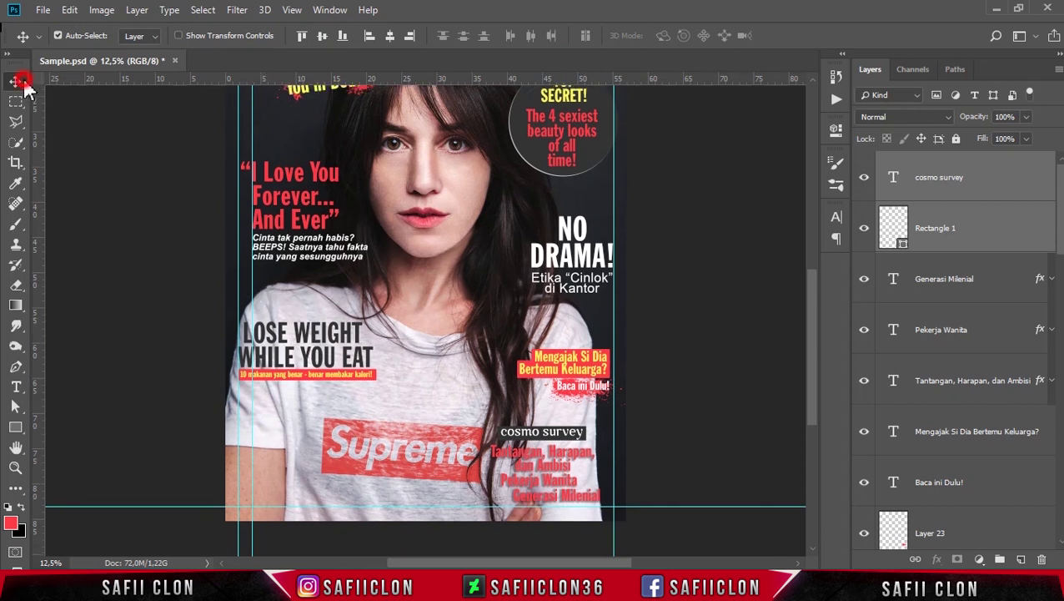
left_click(1001, 288)
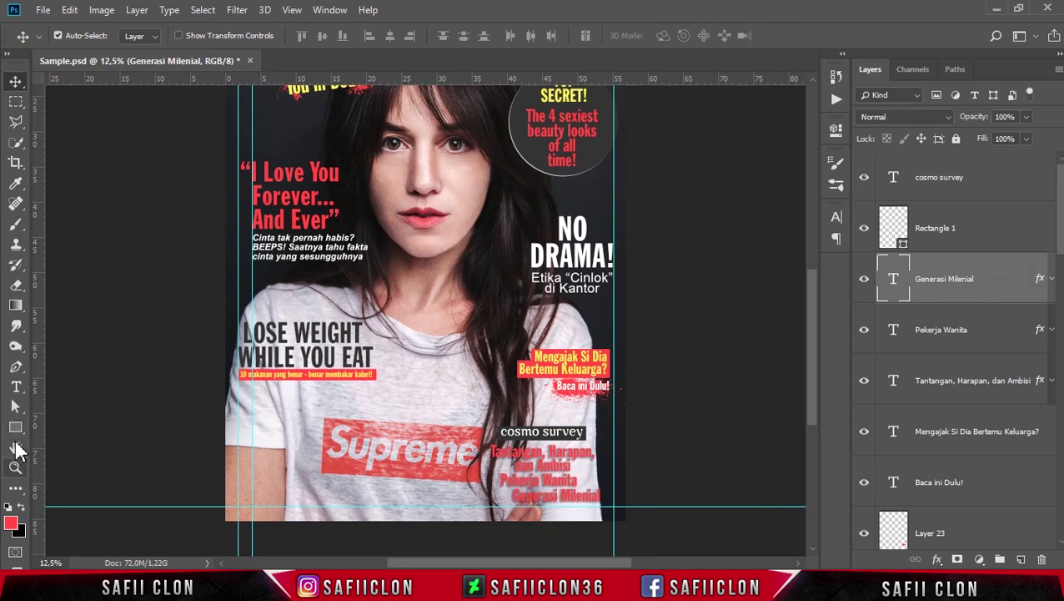
left_click(17, 388)
- Eyedrop the SECRET! yellow (#fcf95f) onto the Generasi Milenial, Pekerja Wanita and Tantangan, Harapan, dan Ambisi lines
left_click(599, 36)
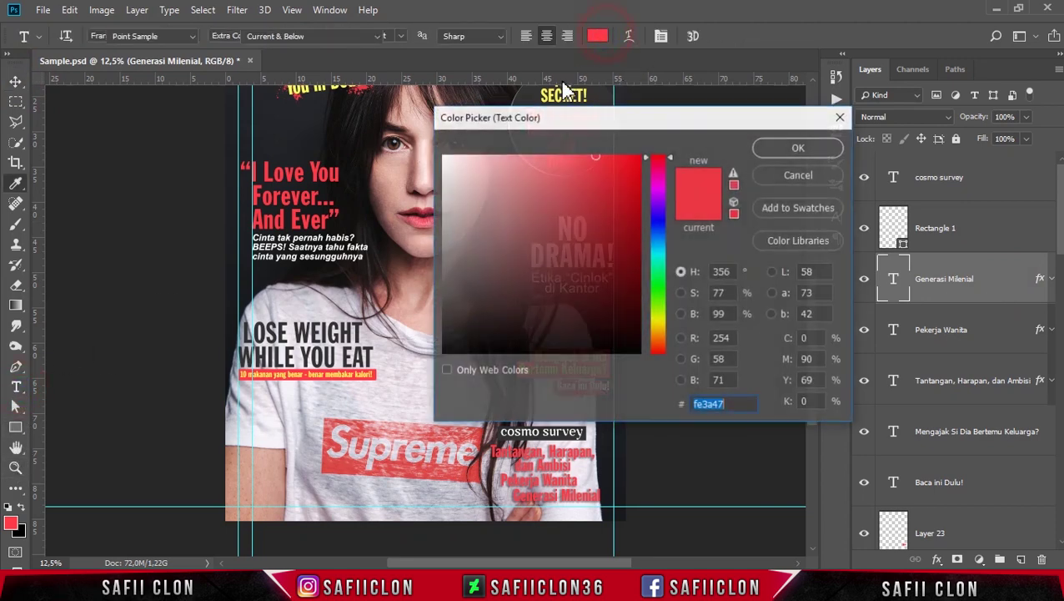
left_click(549, 90)
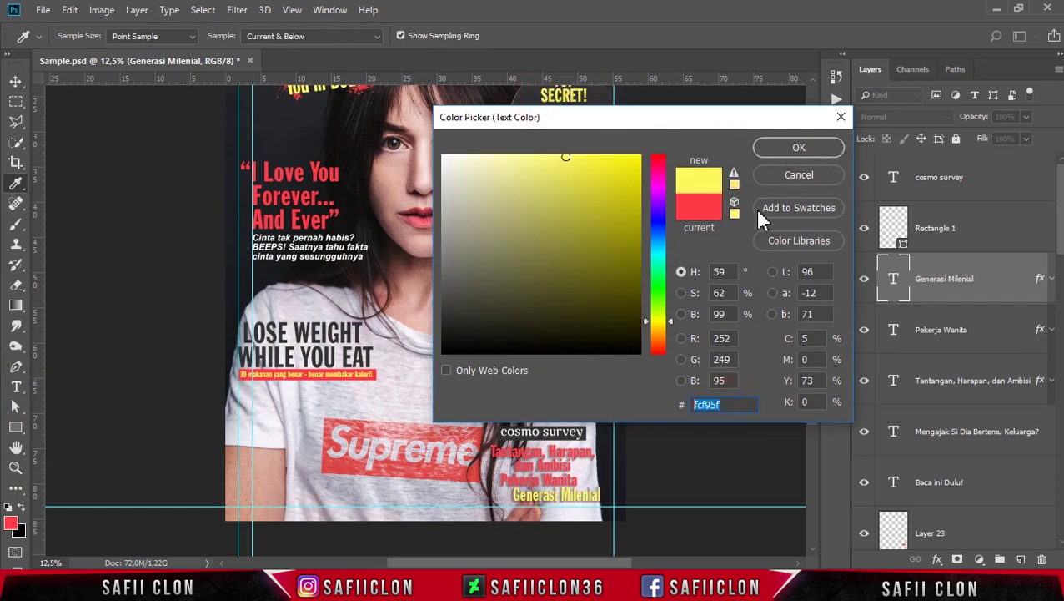
left_click(788, 150)
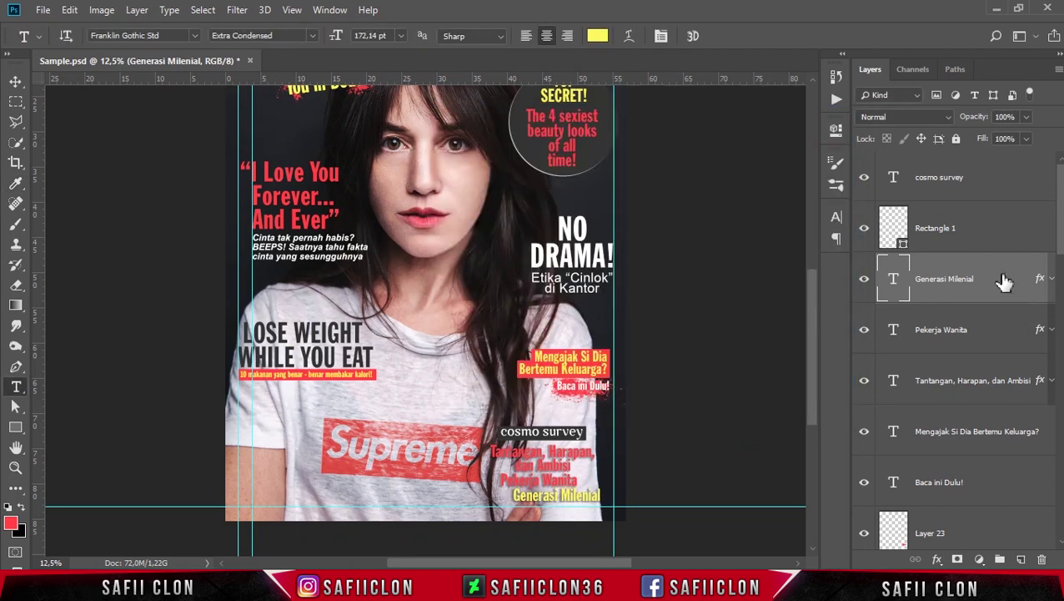
left_click(996, 335)
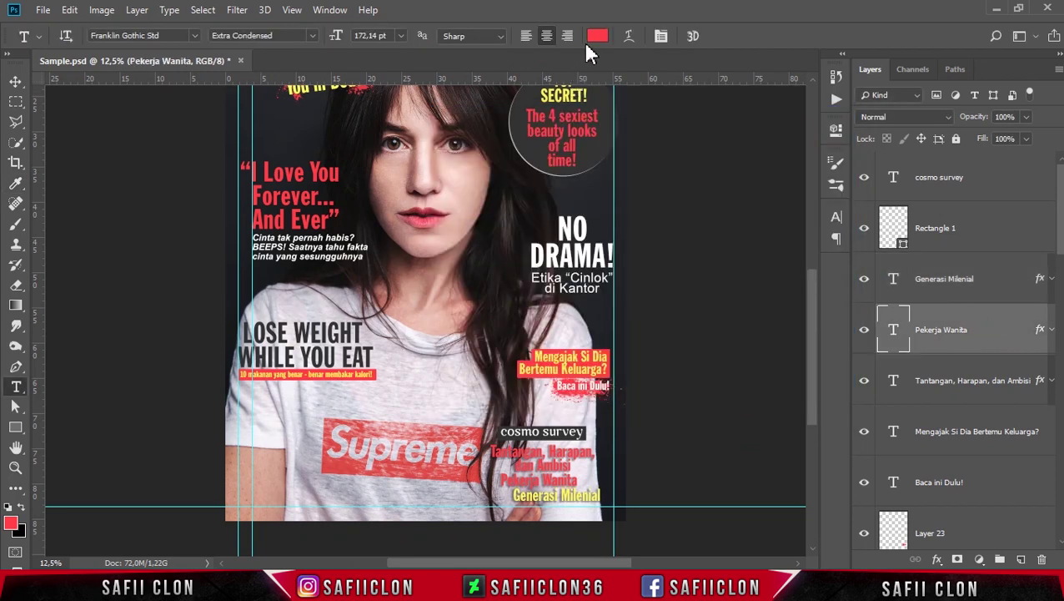
left_click(598, 35)
left_click(564, 94)
left_click(813, 149)
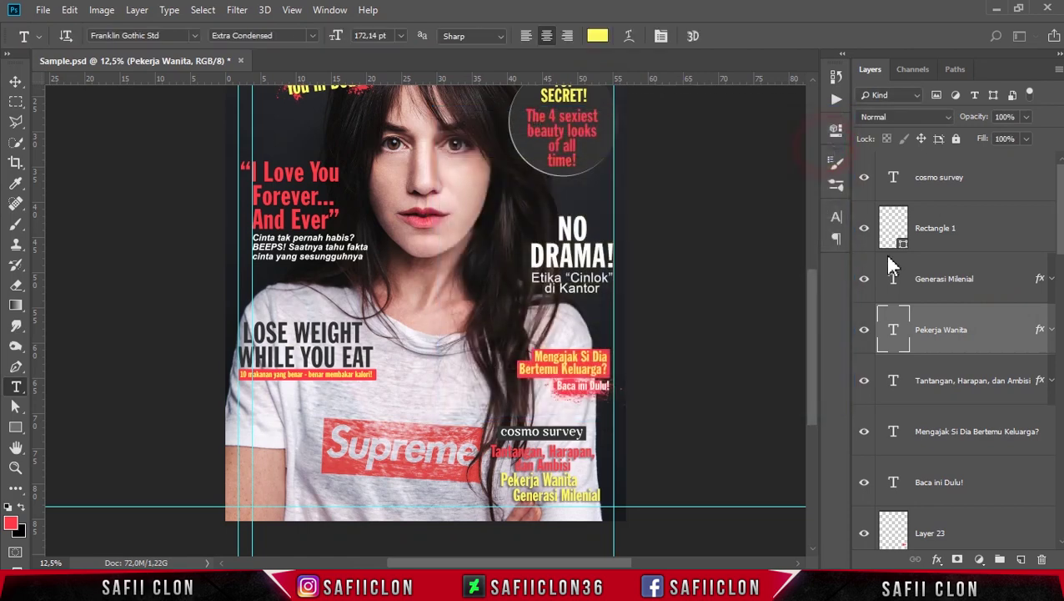
left_click(963, 383)
left_click(597, 35)
left_click(564, 95)
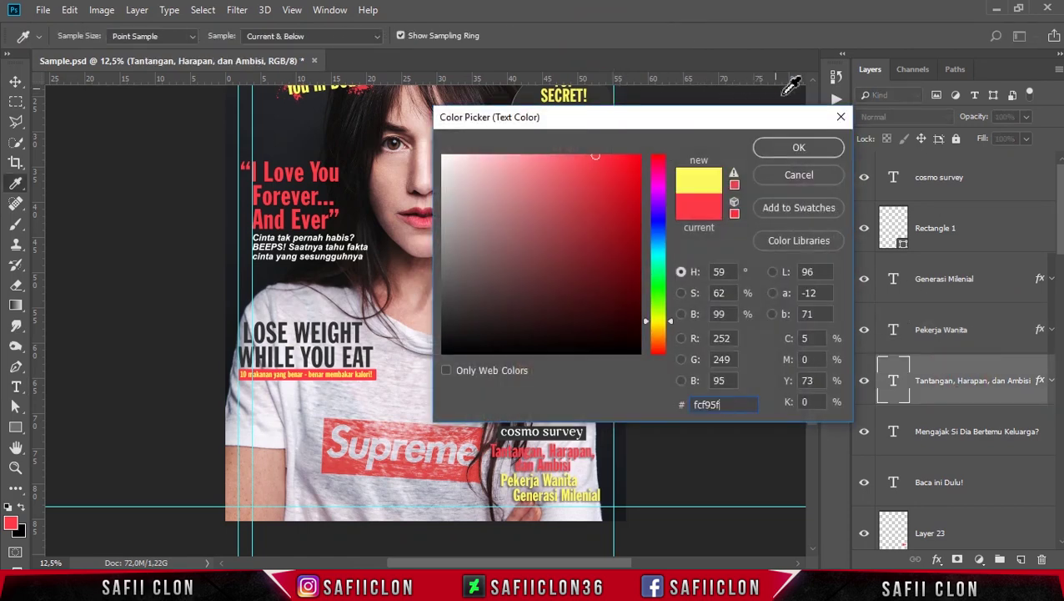
left_click(798, 147)
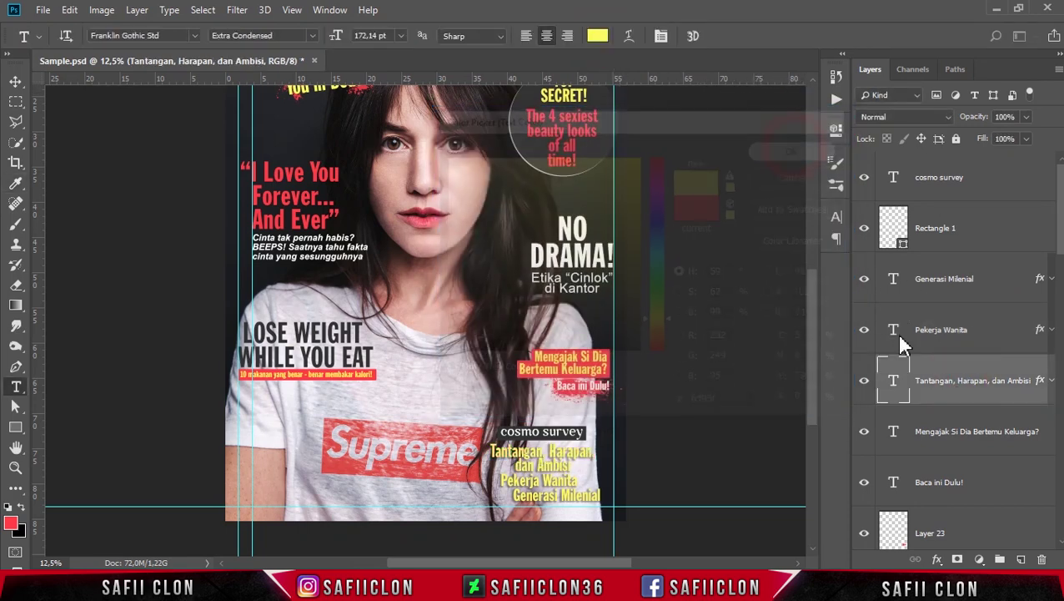
left_click(15, 81)
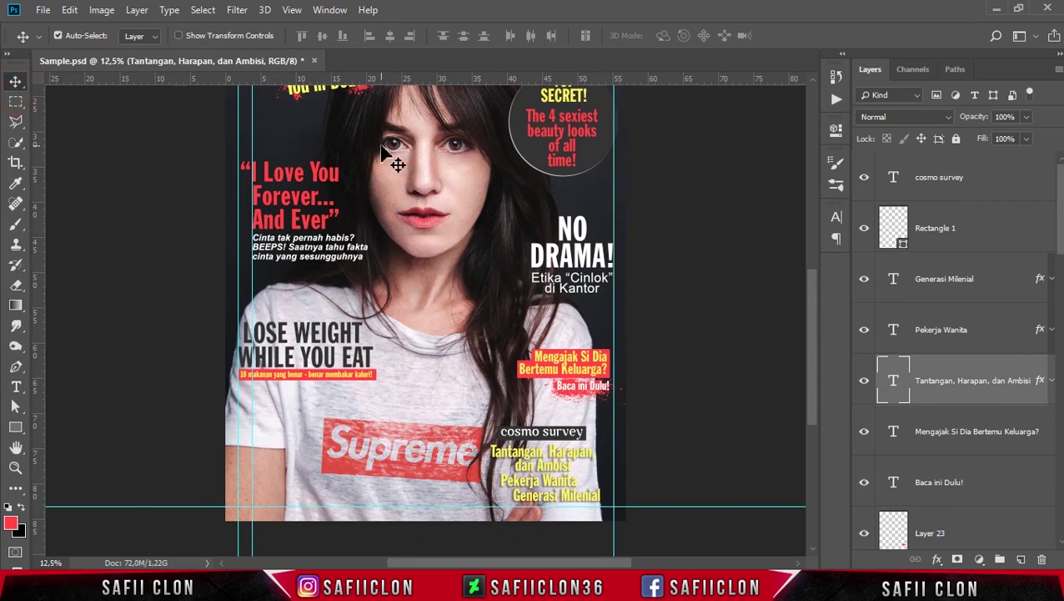
- Add the 21 text at the cover's lower left in dark grey sampled from the headline
key("ctrl+minus")
key("ctrl+minus")
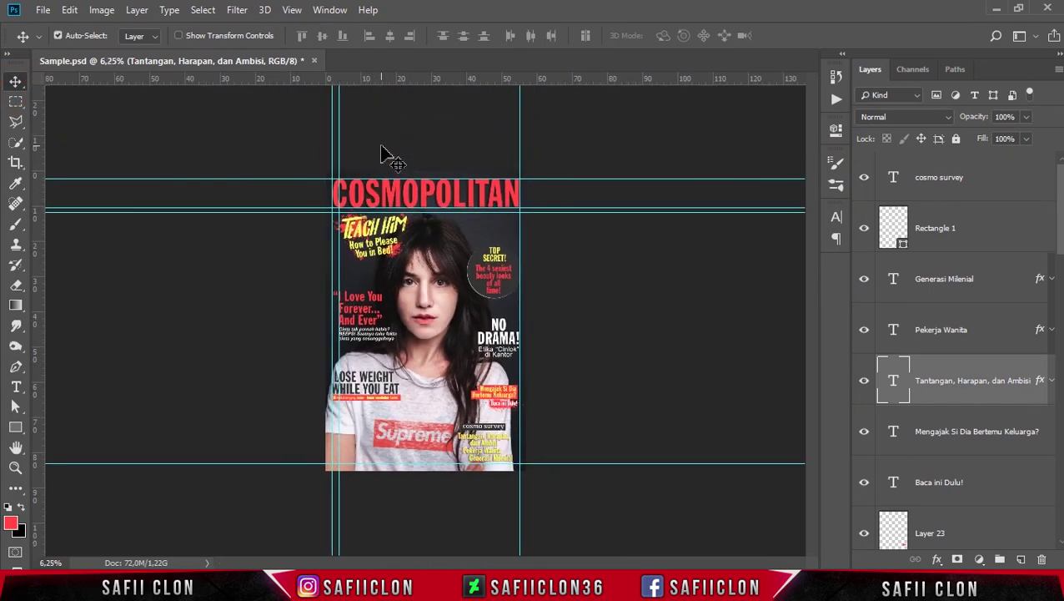
key("ctrl+plus")
key("ctrl+plus")
key("t")
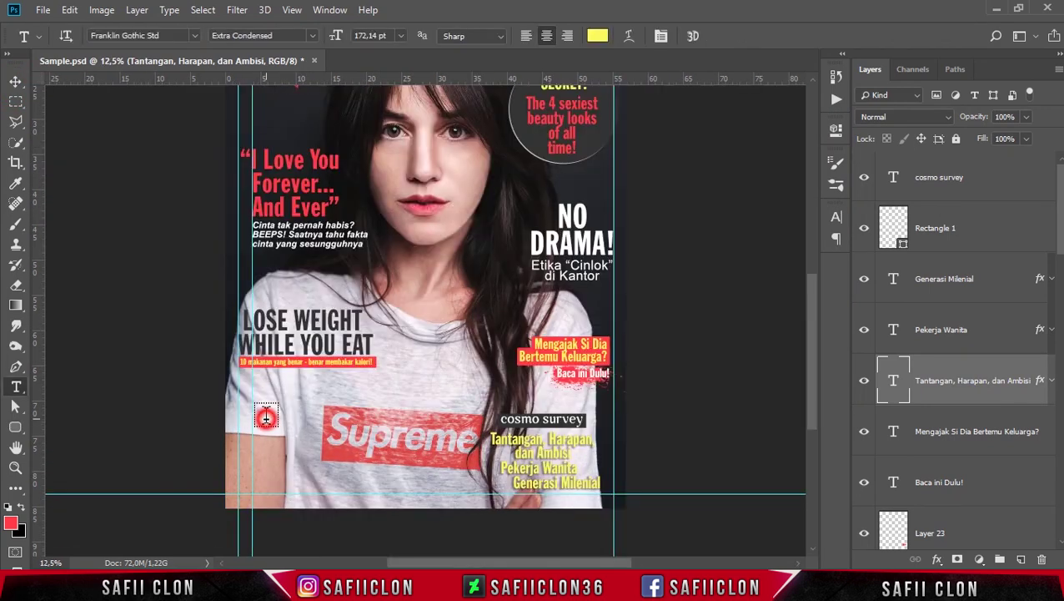
left_click(265, 415)
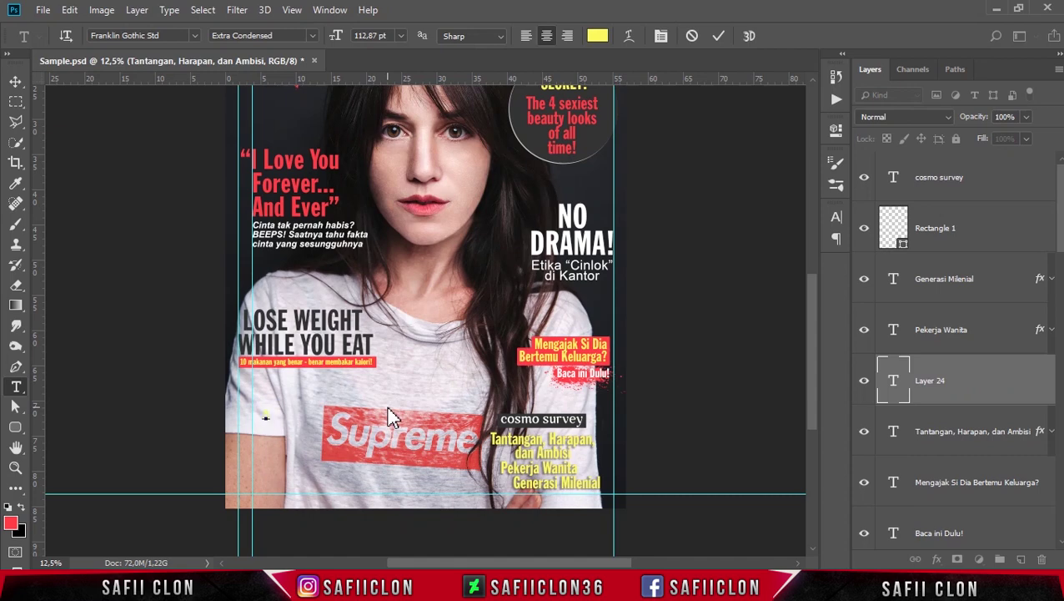
left_click(597, 35)
mouse_move(589, 182)
left_mouse_down()
mouse_move(450, 299)
mouse_move(420, 358)
left_mouse_up()
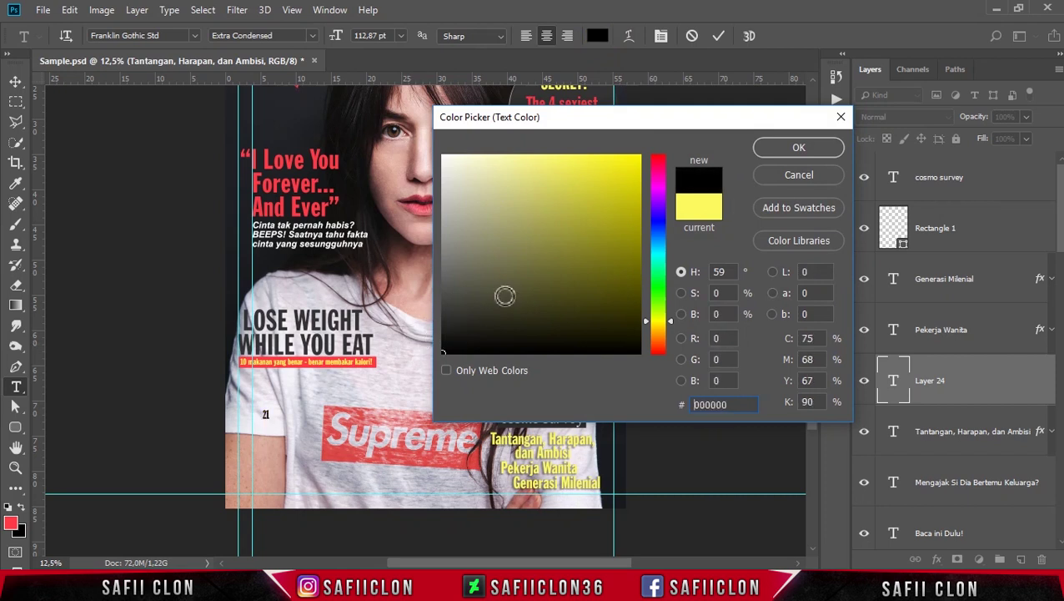
left_click(278, 321)
left_click(799, 147)
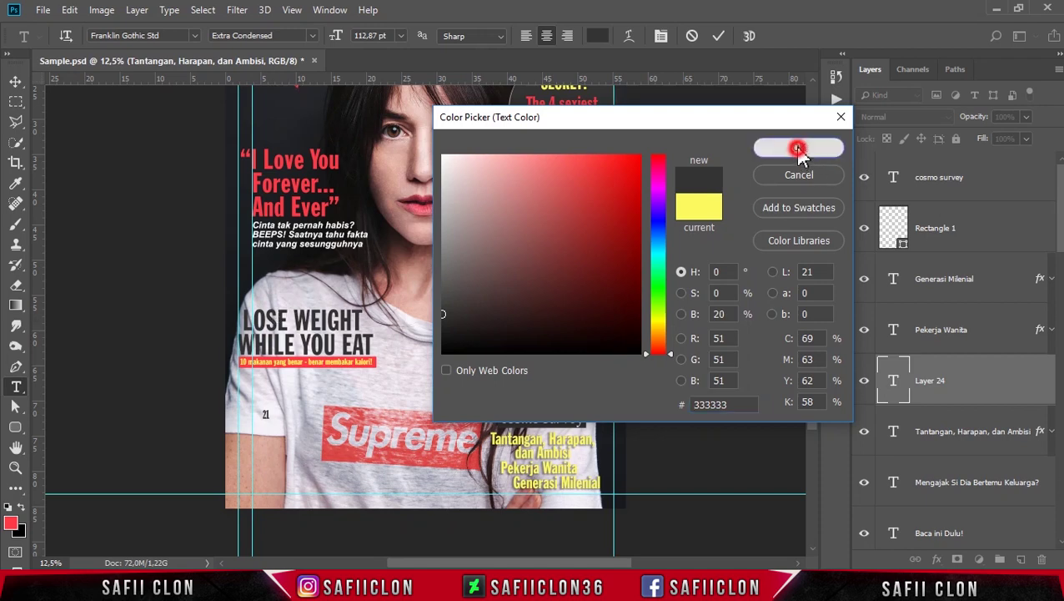
left_click(16, 81)
- Enlarge the 21 several times and move it toward the lower left corner
key("ctrl+t")
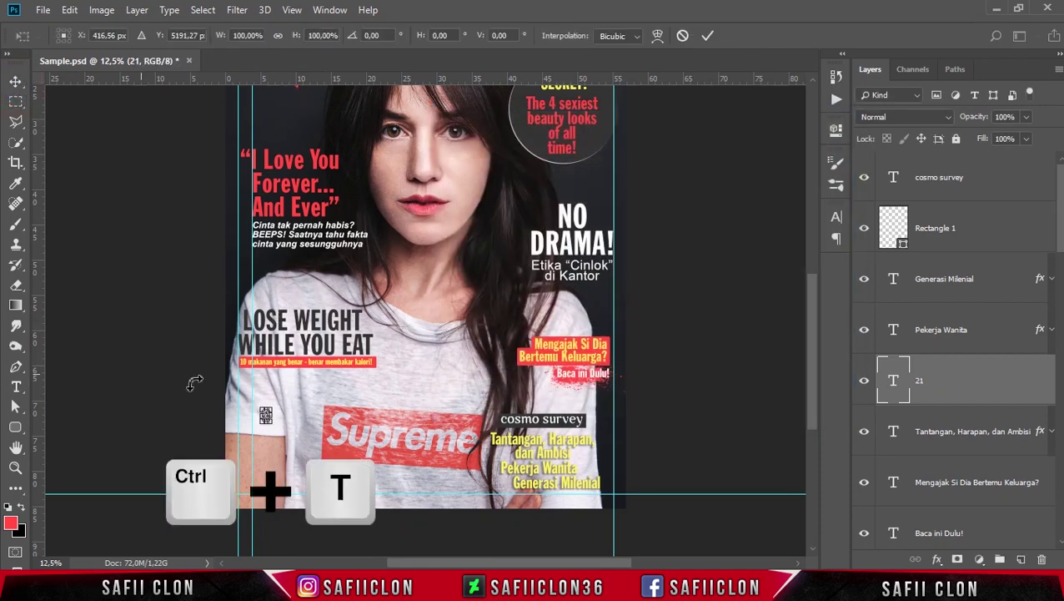
left_click_drag(275, 427, 300, 465)
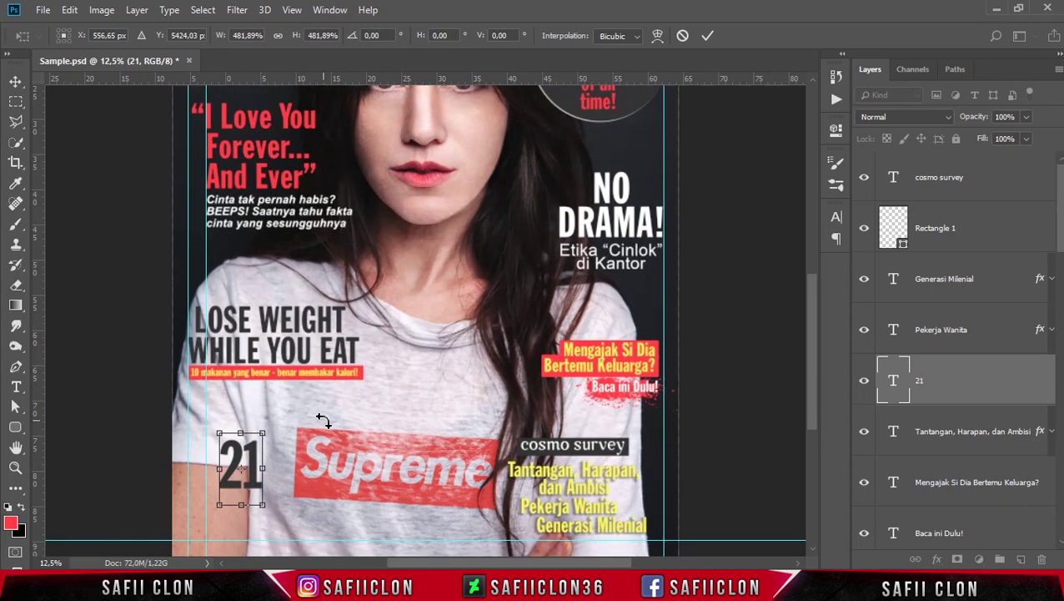
key("ctrl+plus")
mouse_move(243, 399)
left_mouse_down()
mouse_move(204, 383)
mouse_move(227, 406)
left_mouse_up()
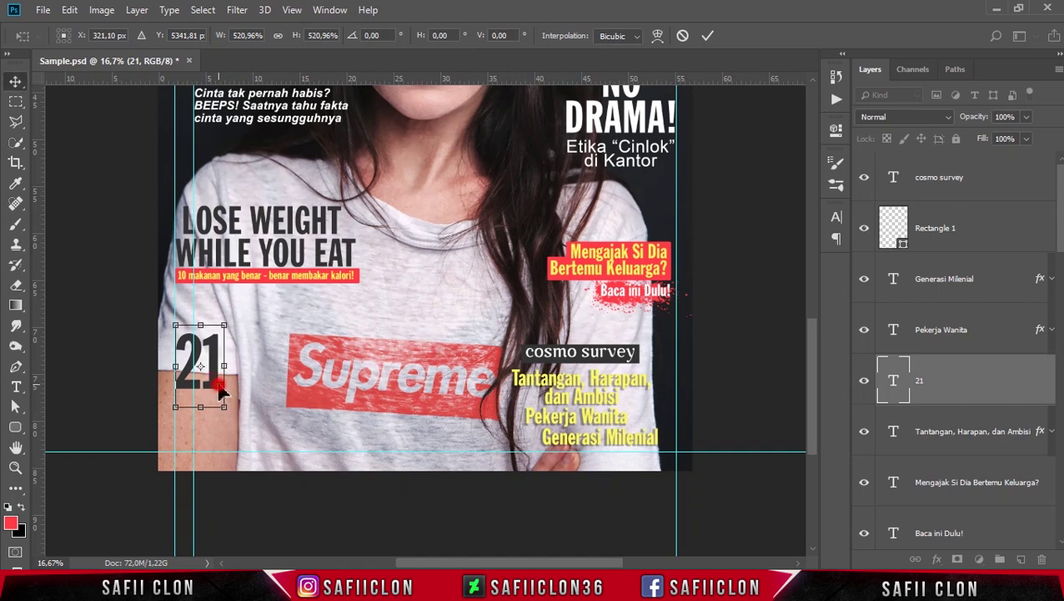
key("Return")
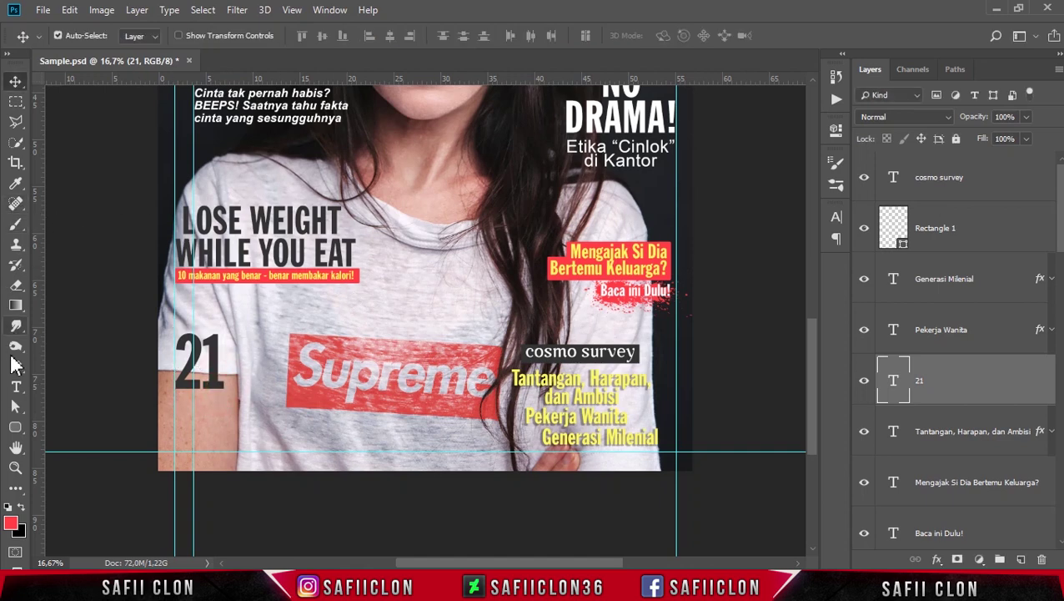
- Add a three-line 'Ways to / have more / money' text block beside the 21
left_click(16, 386)
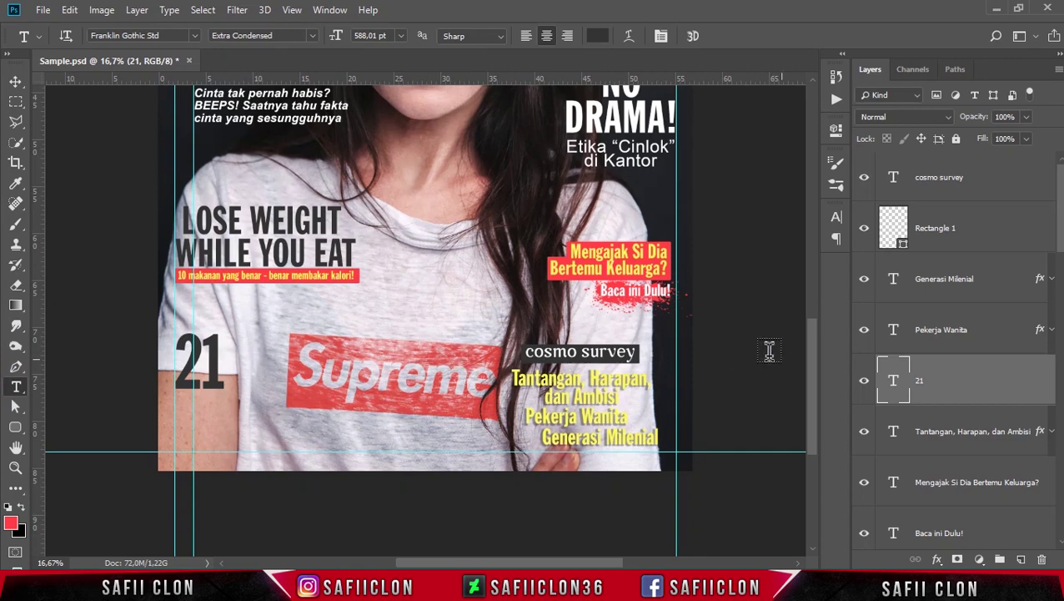
left_click(247, 346)
type("Ways to")
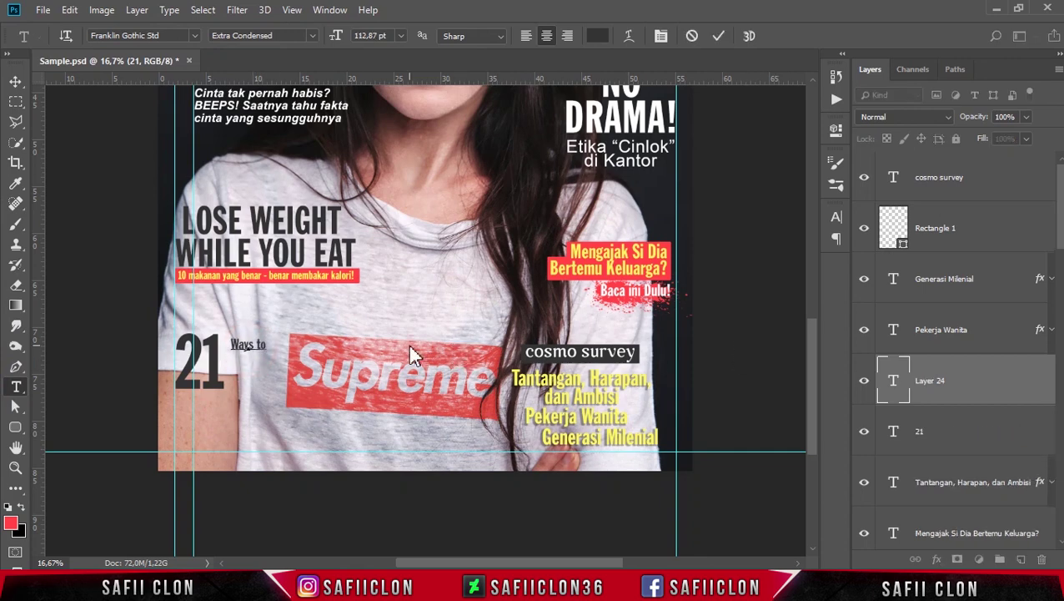
type("have more")
key("Return")
type("money")
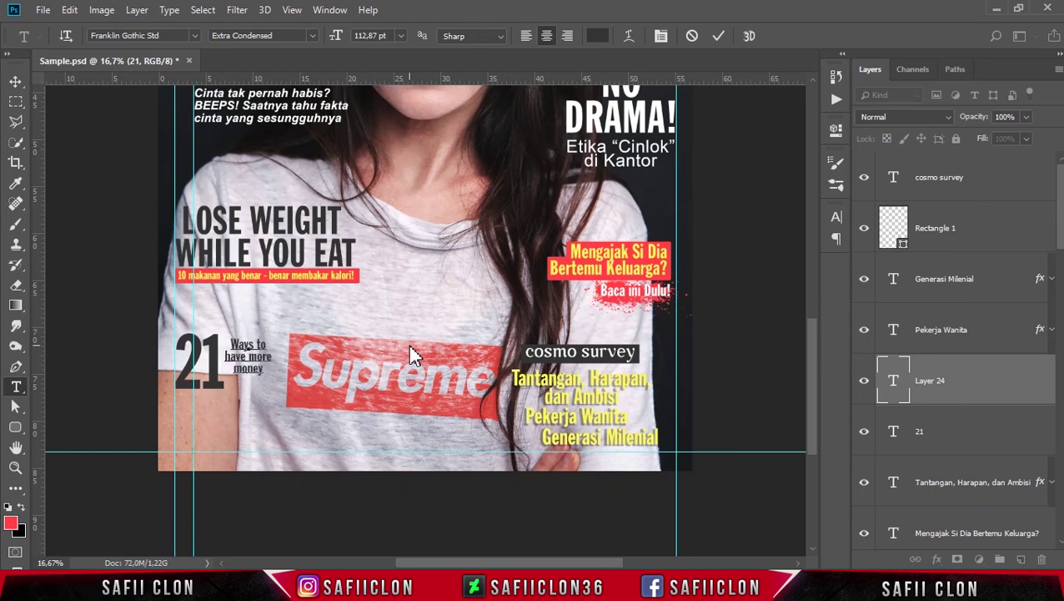
left_click(15, 81)
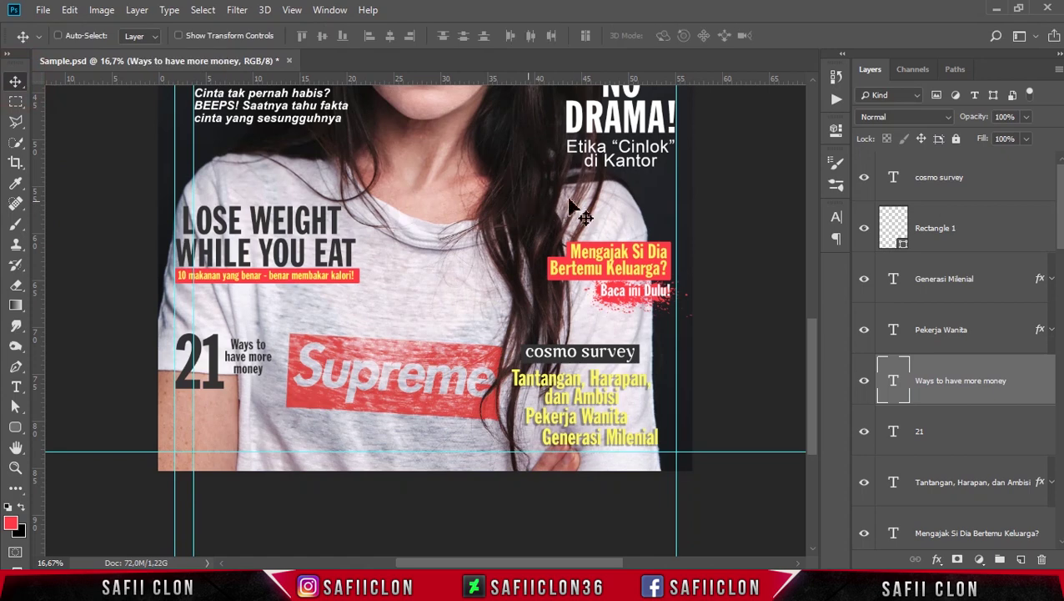
- Enlarge the 'Ways to have more money' text to about 142% and place it beneath the 21
key("ctrl+t")
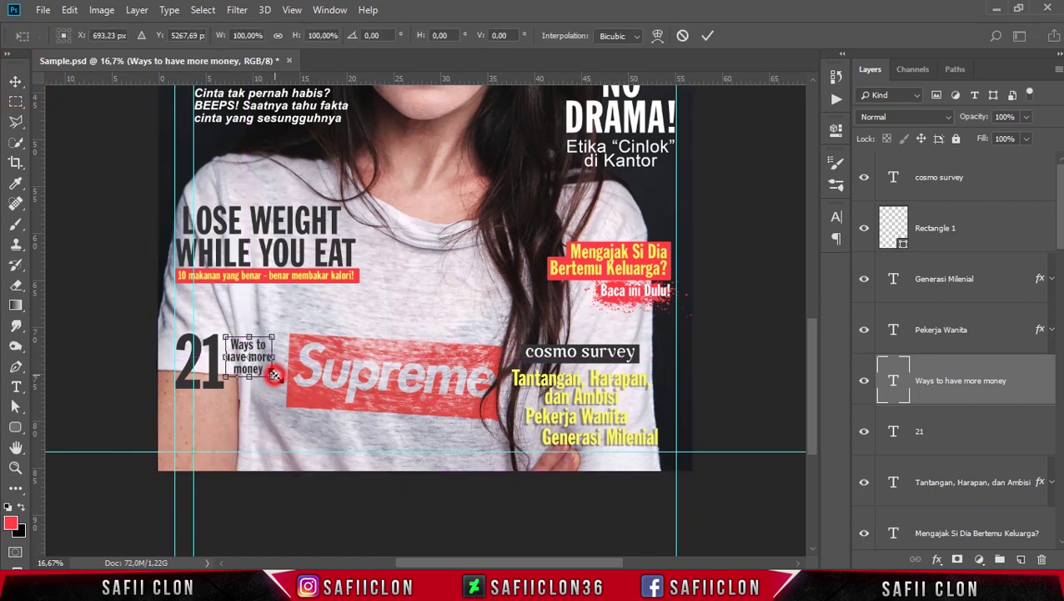
left_click_drag(275, 377, 296, 394)
key("ctrl+plus")
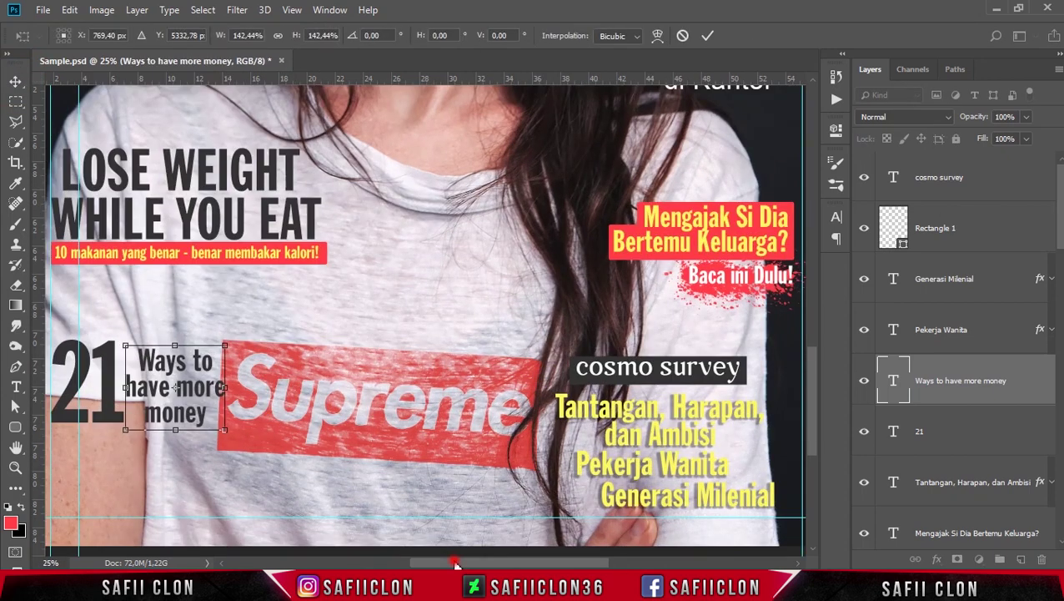
left_click_drag(455, 565, 409, 565)
mouse_move(358, 419)
left_mouse_down()
mouse_move(360, 436)
mouse_move(333, 432)
mouse_move(323, 459)
left_mouse_up()
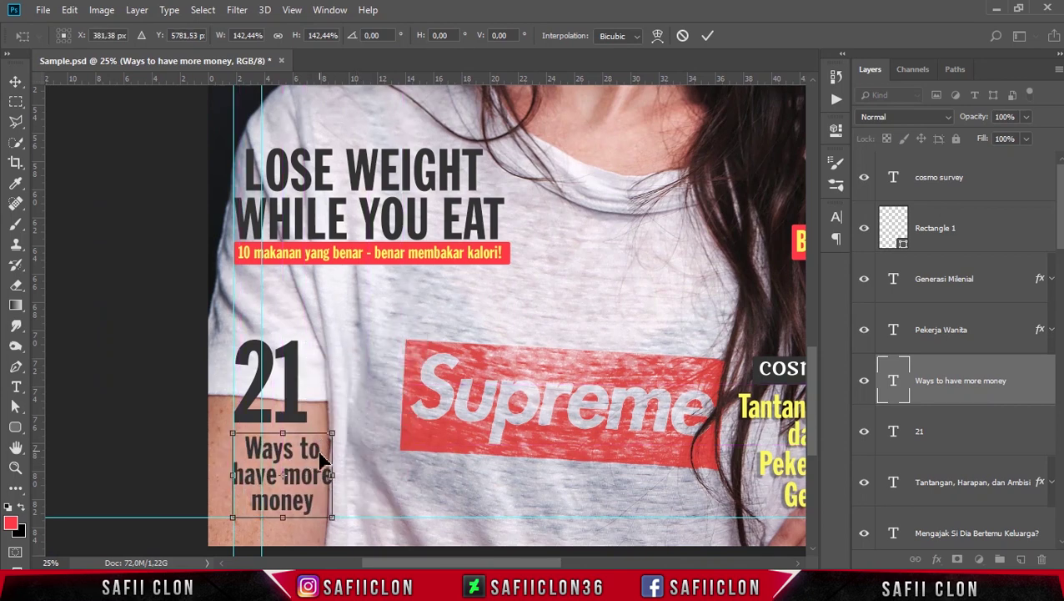
key("Return")
- Nudge the 21 right to centre it above the caption, then view the full cover
left_click(997, 442)
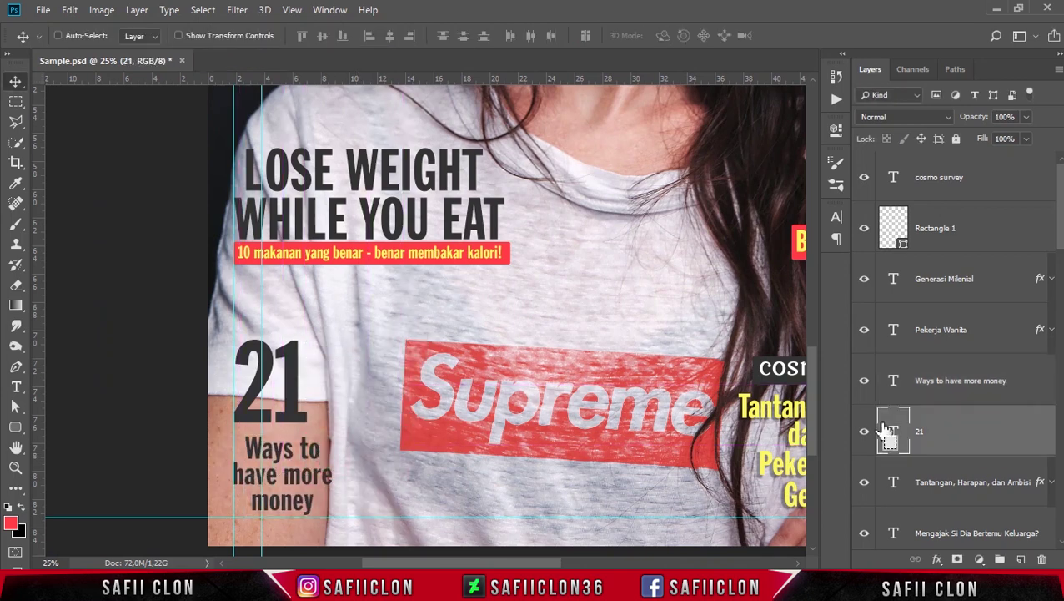
key("ctrl+t")
key("shift+Right")
key("shift+Right")
key("shift+Right")
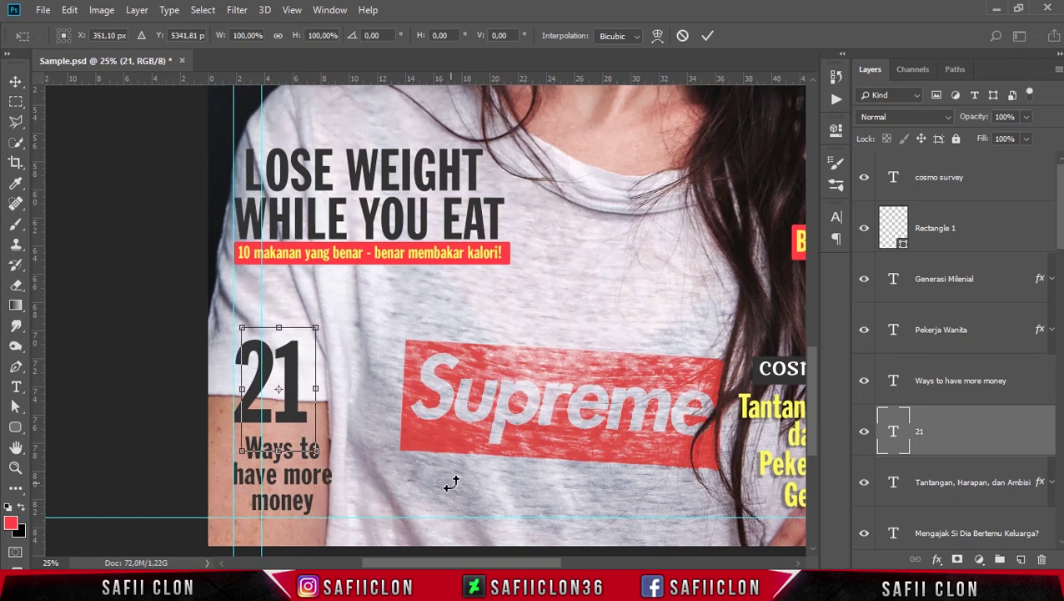
key("shift+Right")
key("shift+Right")
key("shift+Right")
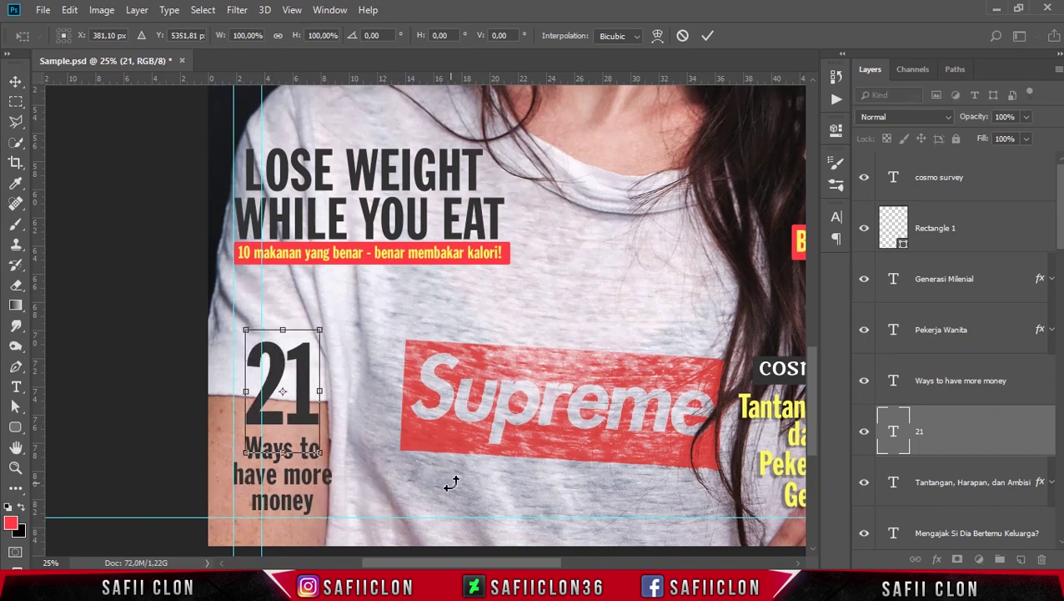
key("Return")
left_click(991, 420)
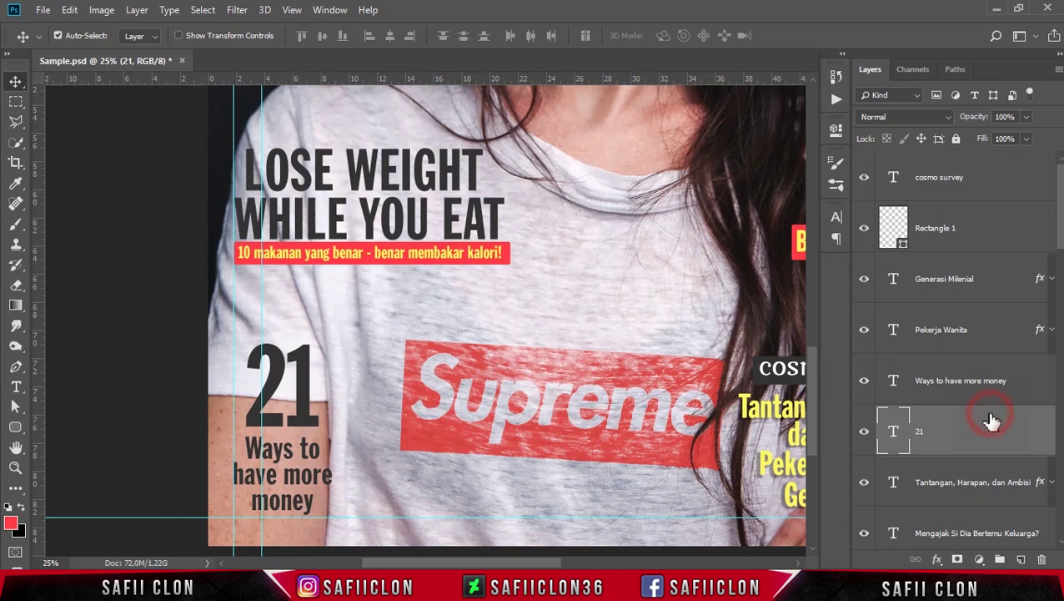
key("ctrl+minus")
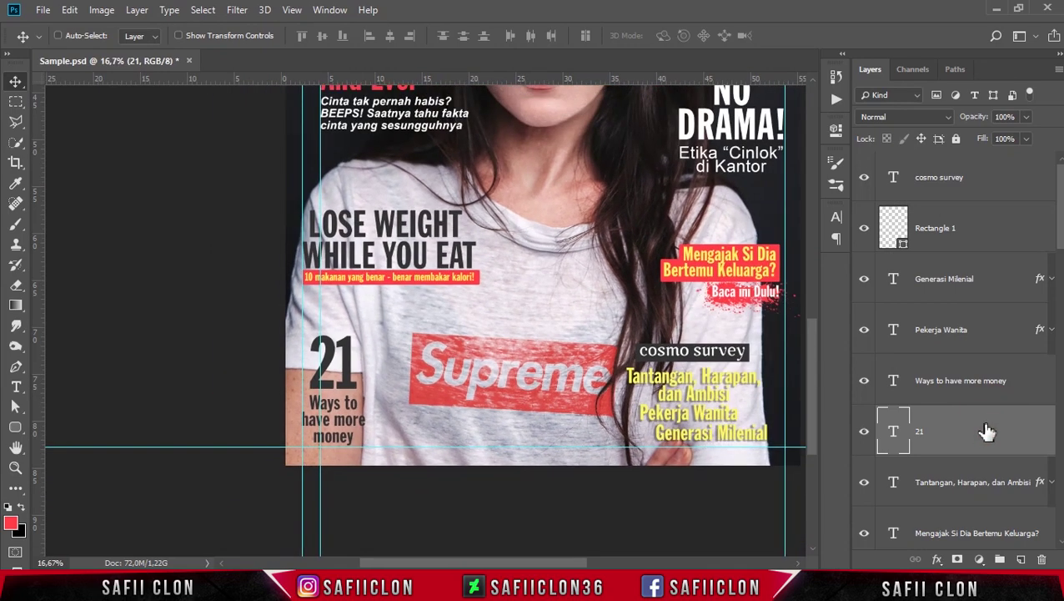
key("ctrl+minus")
scroll(816, 375, "down", 3)
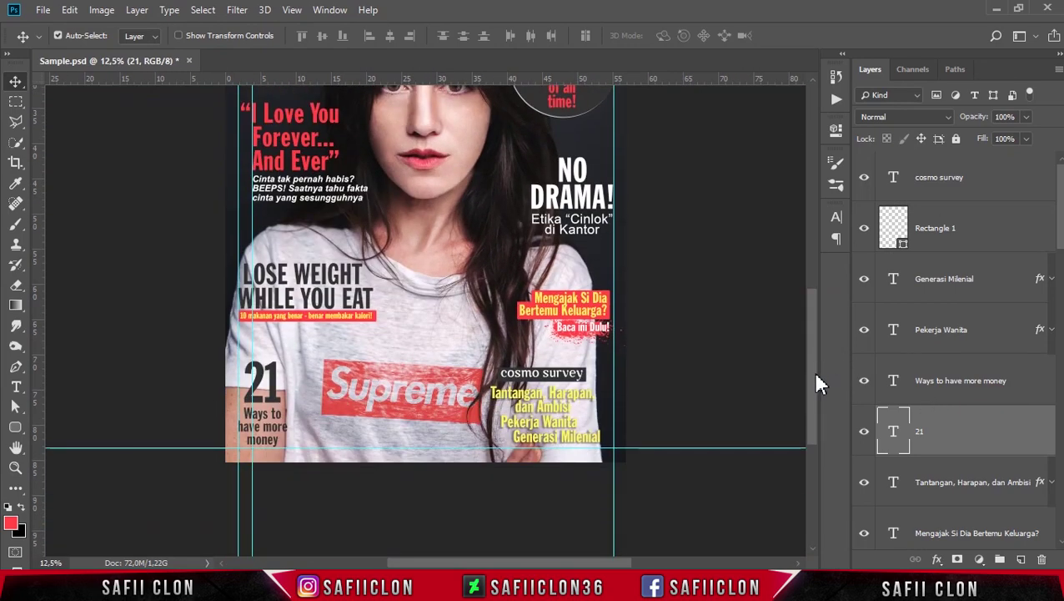
- Make the 'Ways to have more money' text white (ffffff)
left_click(1014, 429)
left_click(993, 389)
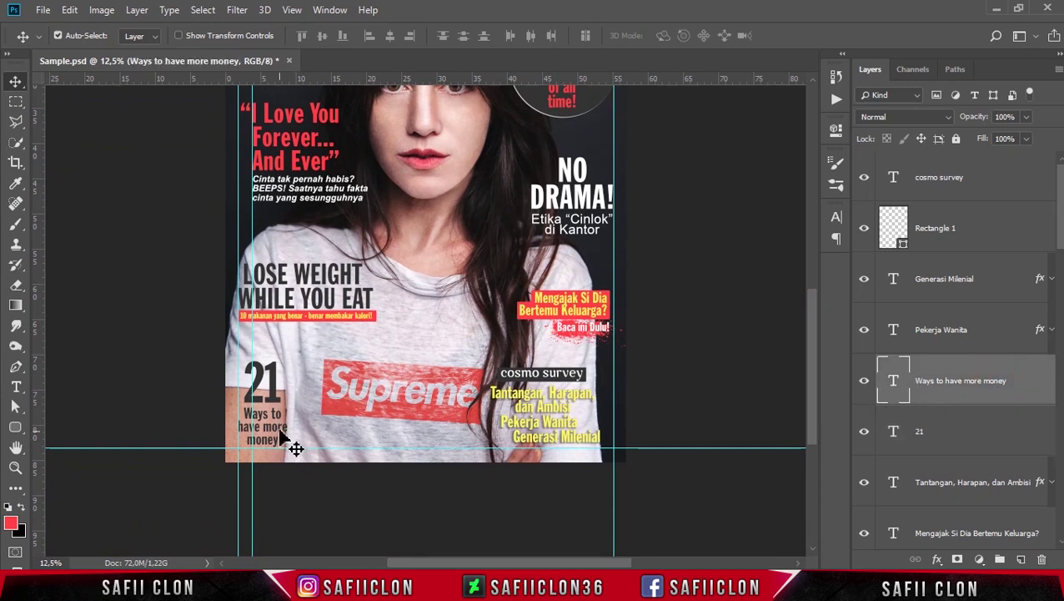
double_click(247, 421)
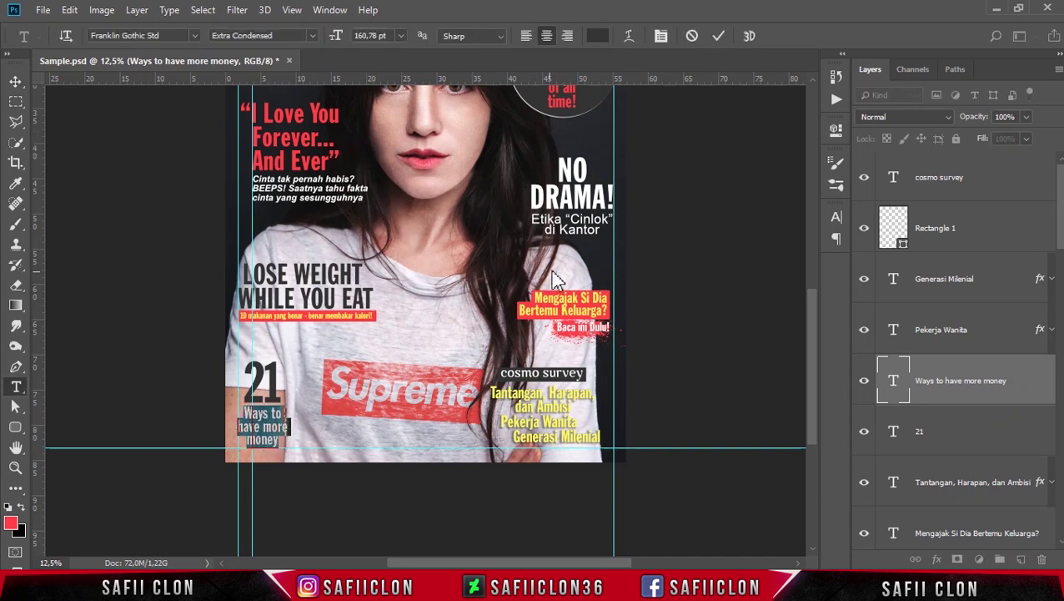
left_click(597, 35)
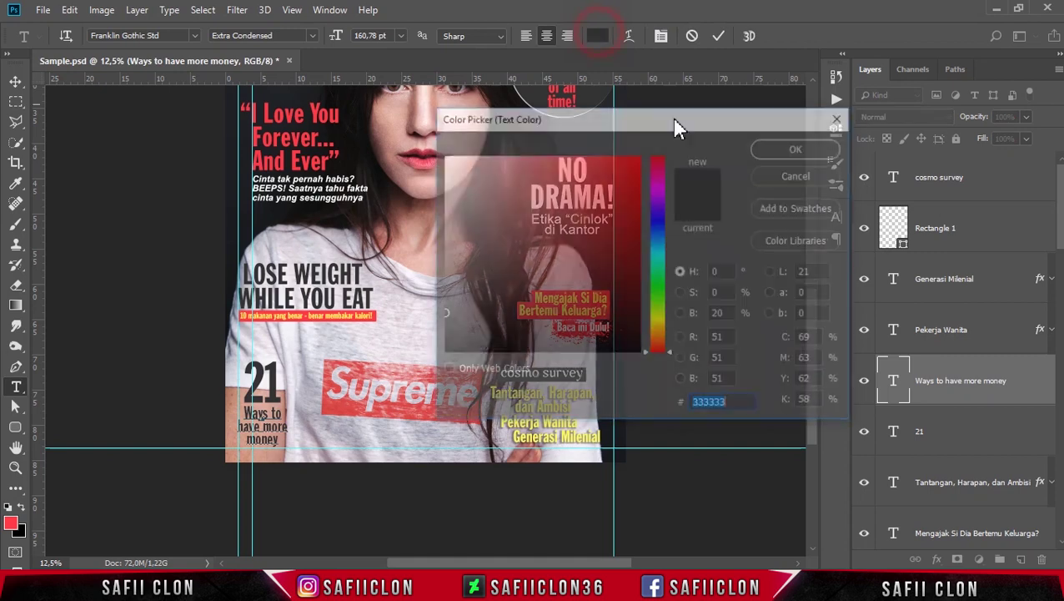
type("ffffff")
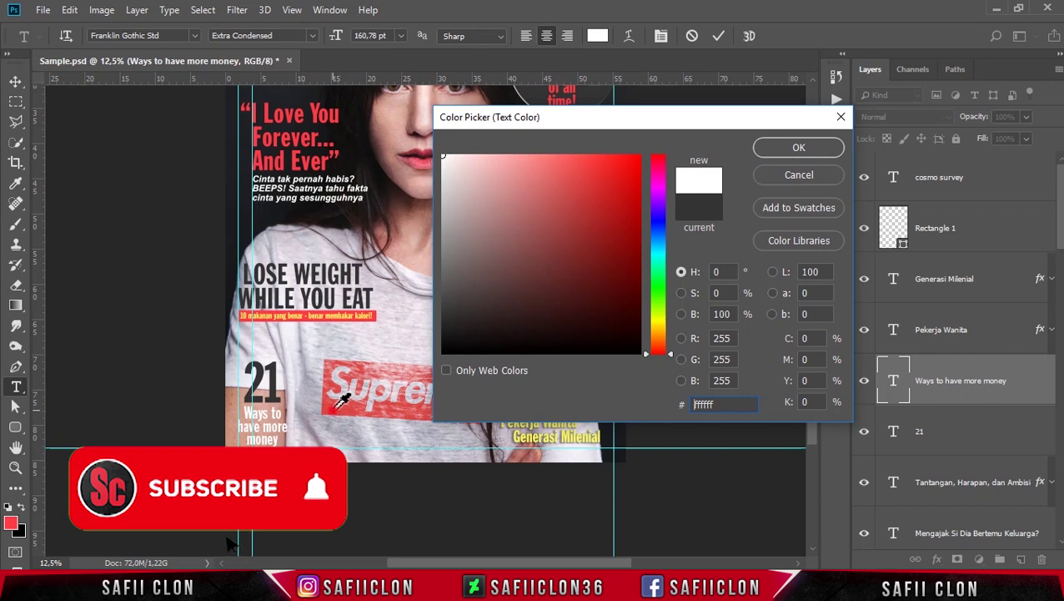
mouse_move(572, 177)
left_mouse_down()
mouse_move(440, 161)
mouse_move(594, 157)
left_mouse_up()
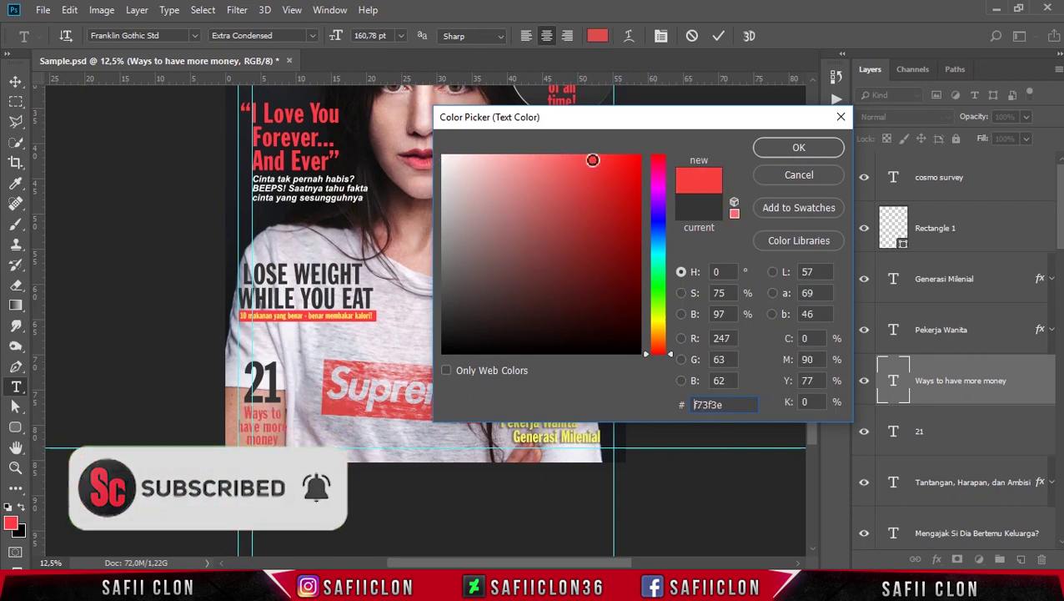
left_click(307, 311)
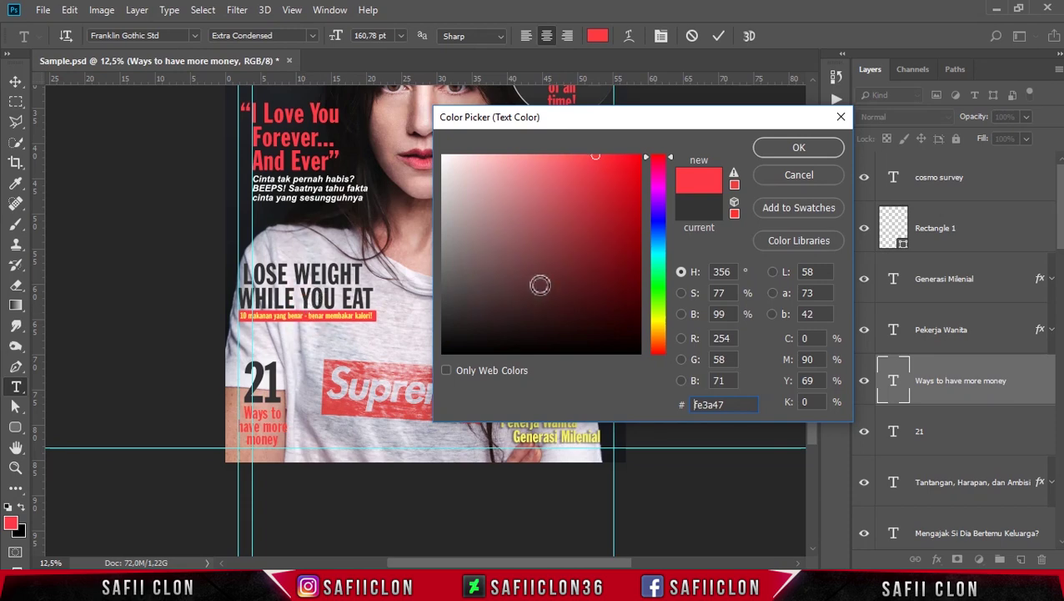
left_click_drag(603, 235, 442, 156)
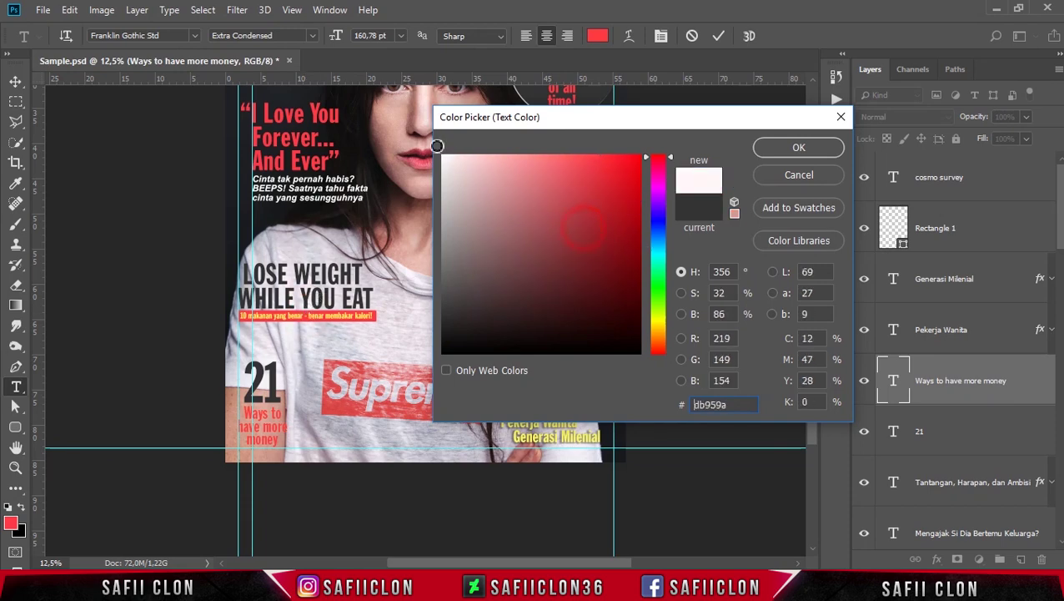
left_click(796, 148)
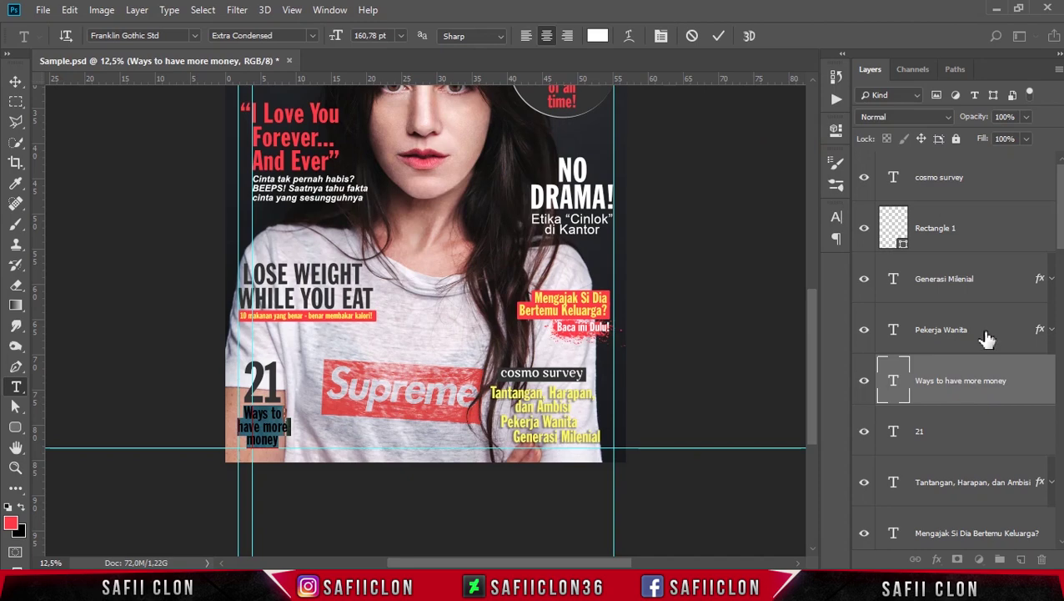
- Open the 21's text colour picker, trying white and returning to dark grey 3a3a3a
left_click(984, 336)
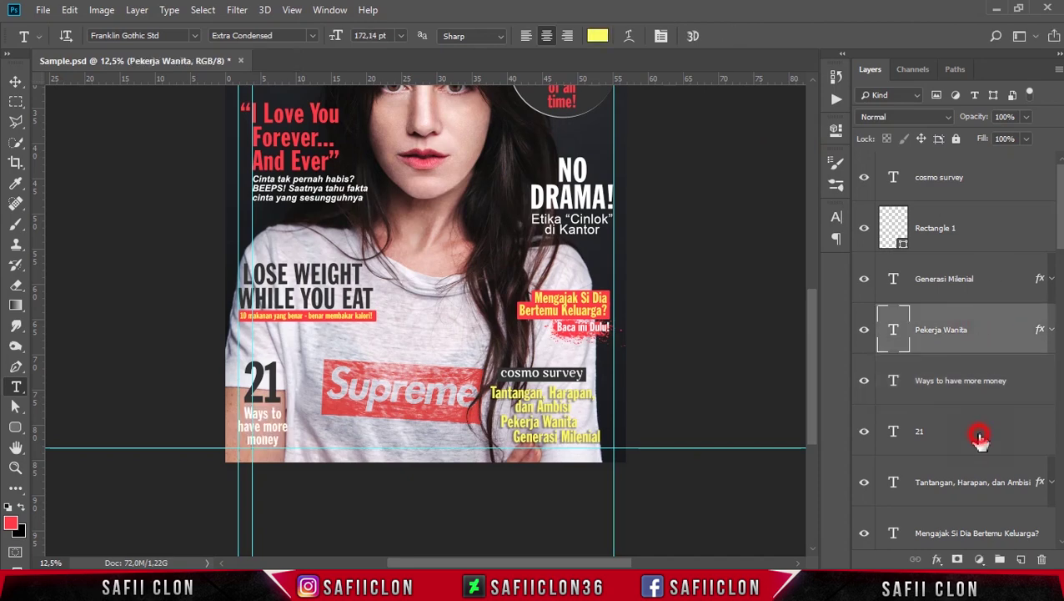
left_click(980, 439)
left_click(598, 35)
left_click_drag(597, 192, 429, 137)
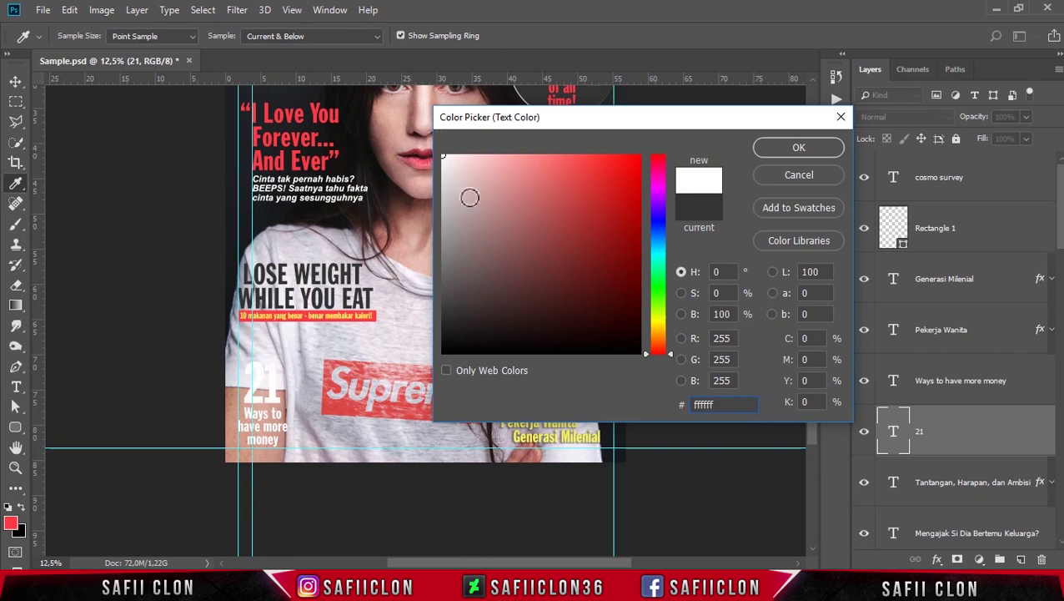
left_click_drag(487, 193, 434, 317)
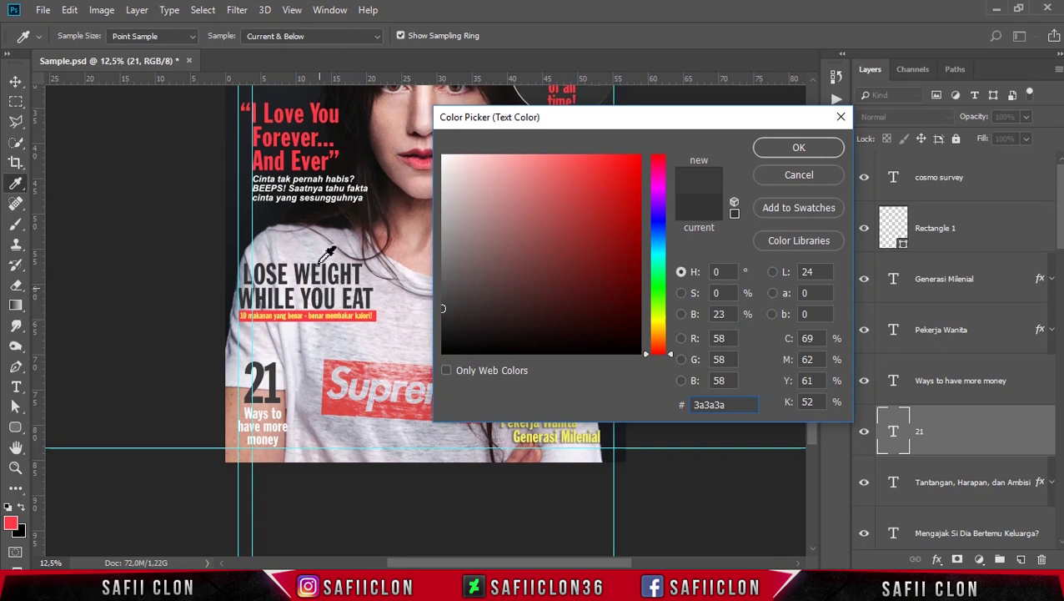
- Color the 21 with the red sampled from the 'I Love You' headline
left_click(316, 117)
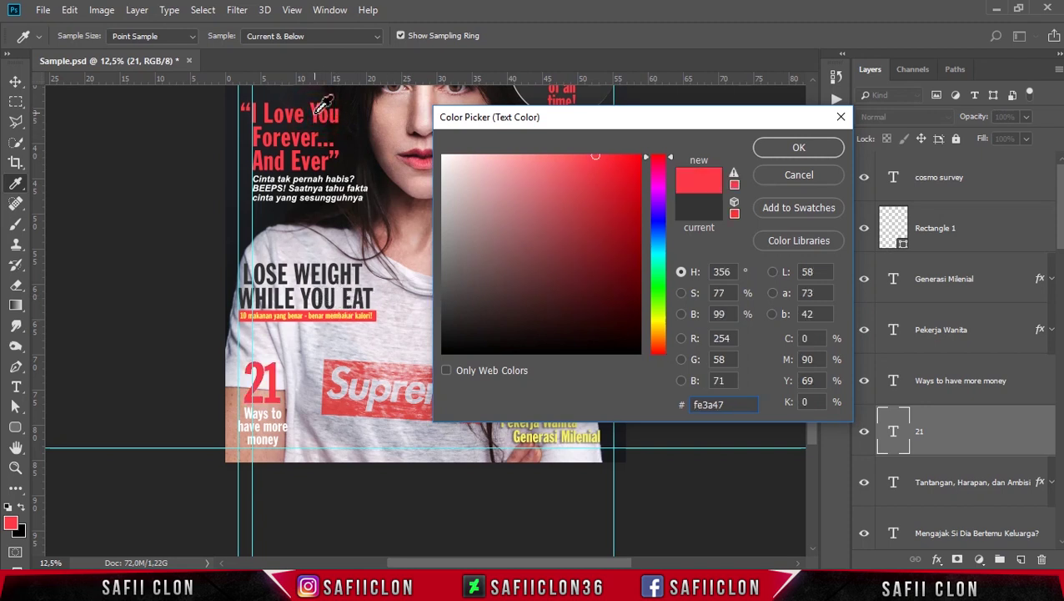
left_click(798, 148)
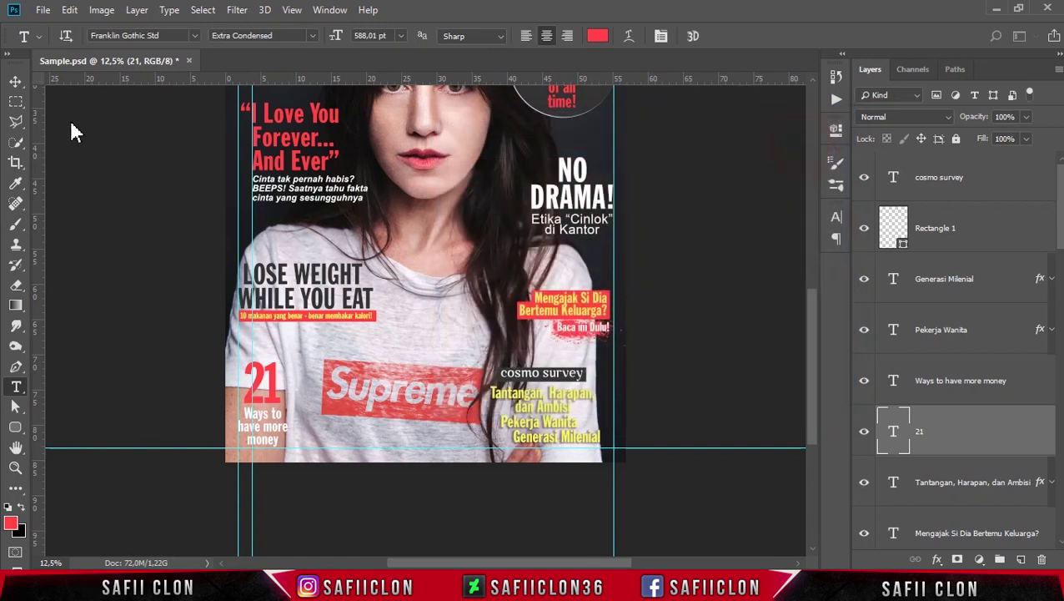
left_click(15, 80)
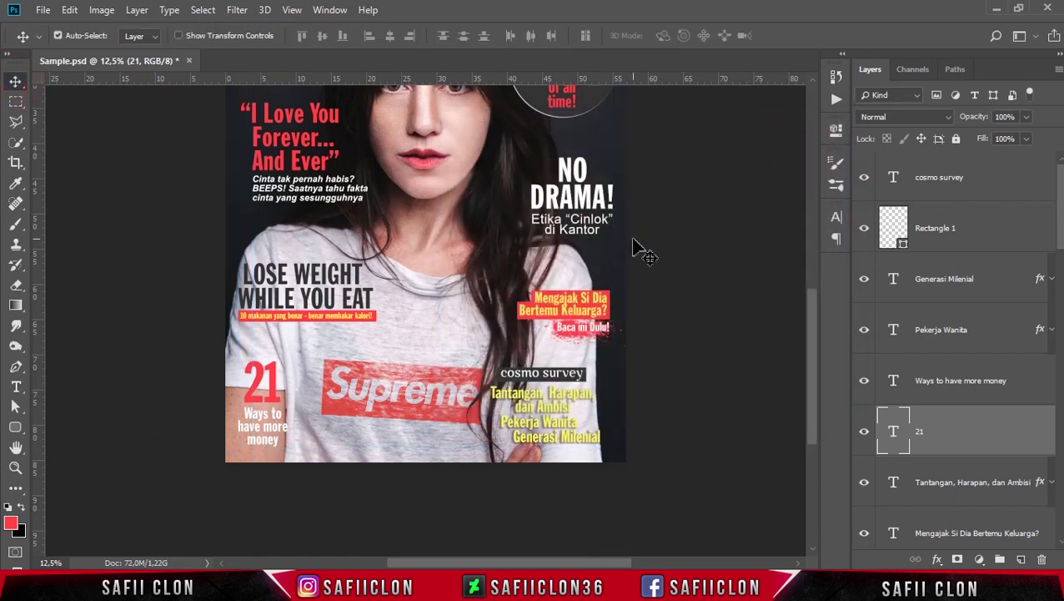
key("ctrl+minus")
key("ctrl+plus")
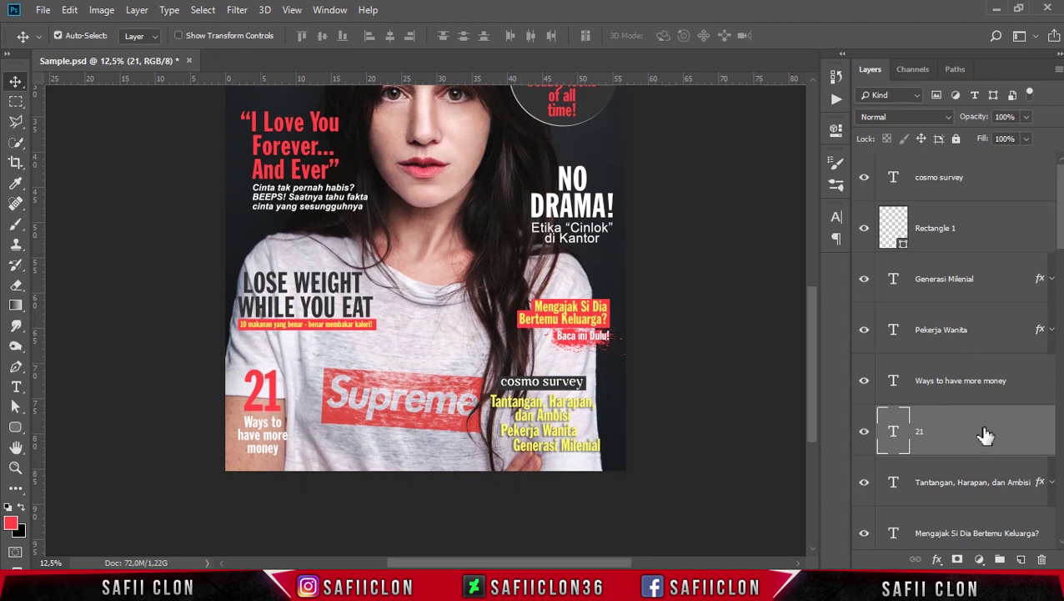
- Scale the 21 and 'Ways to have more money' text up to about 118%
left_click(976, 398, "shift")
key("ctrl+t")
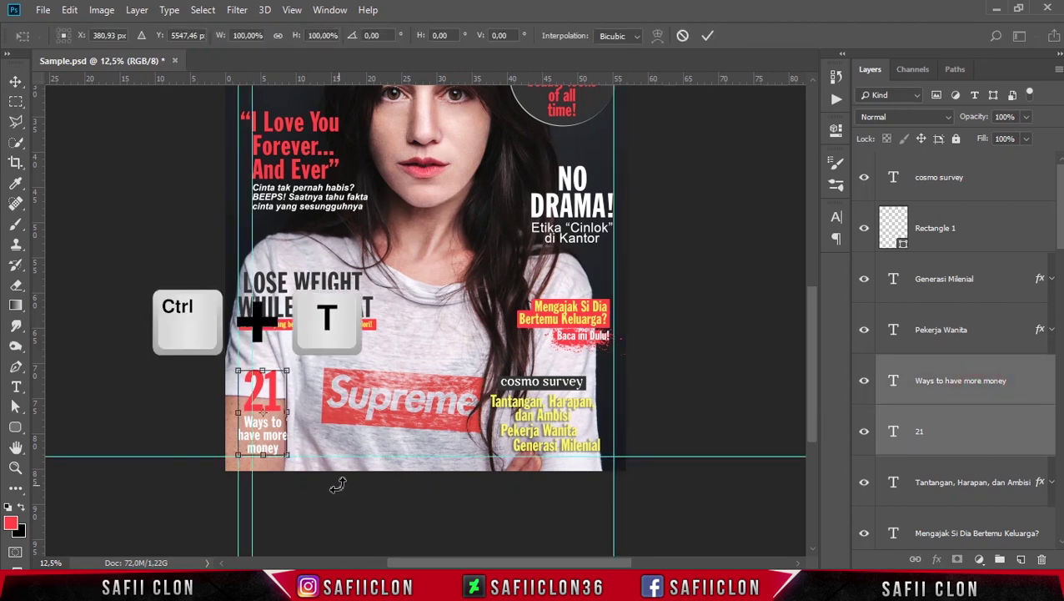
left_click_drag(288, 369, 296, 361)
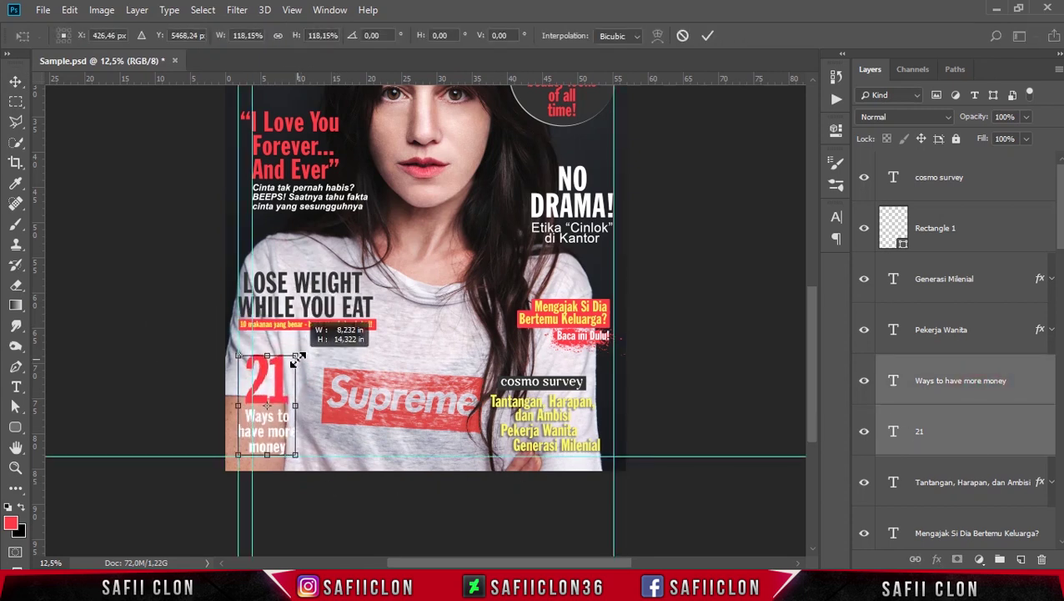
key("Return")
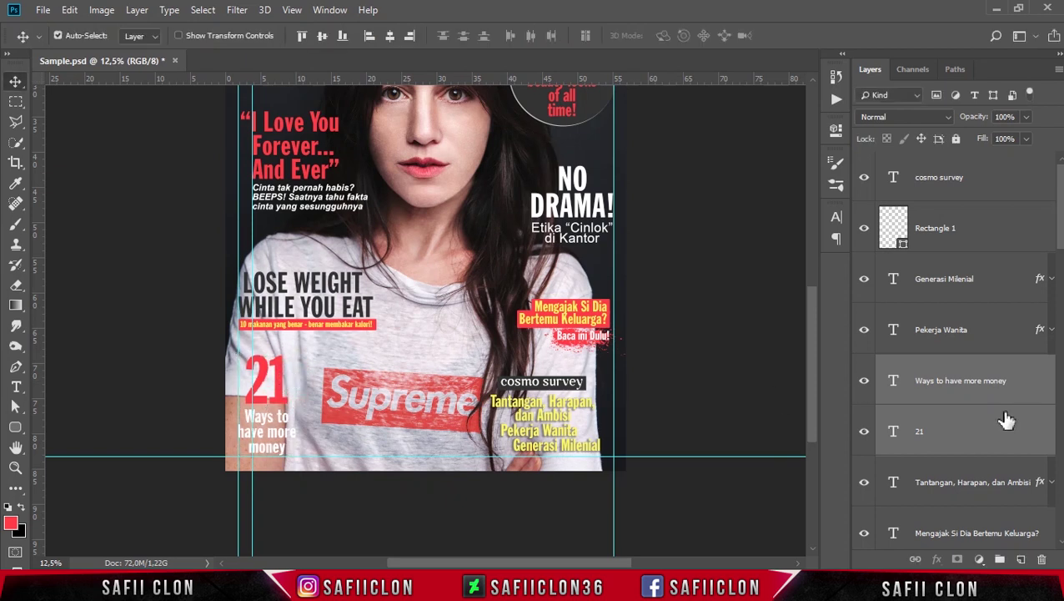
left_click(997, 392)
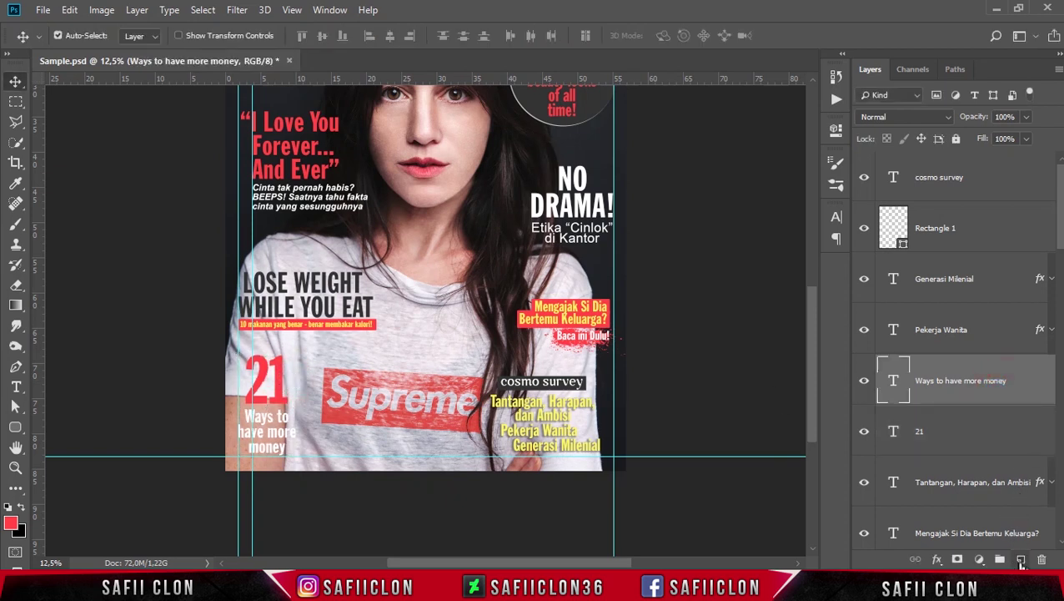
- Draw a five-sided pentagon with the Polygon Tool near the lower-left cover text
left_click(15, 426)
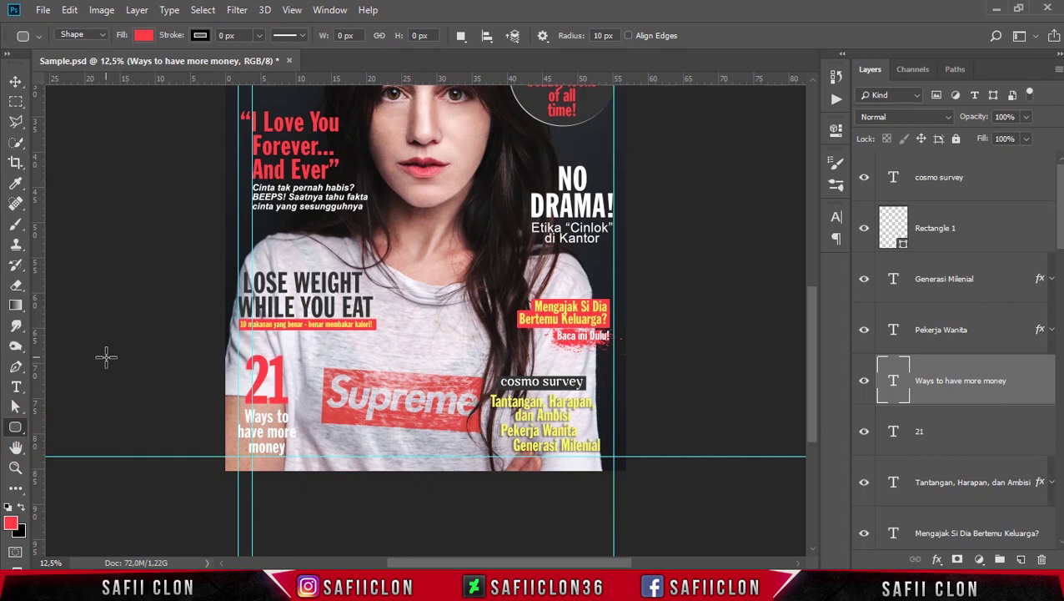
right_click(15, 426)
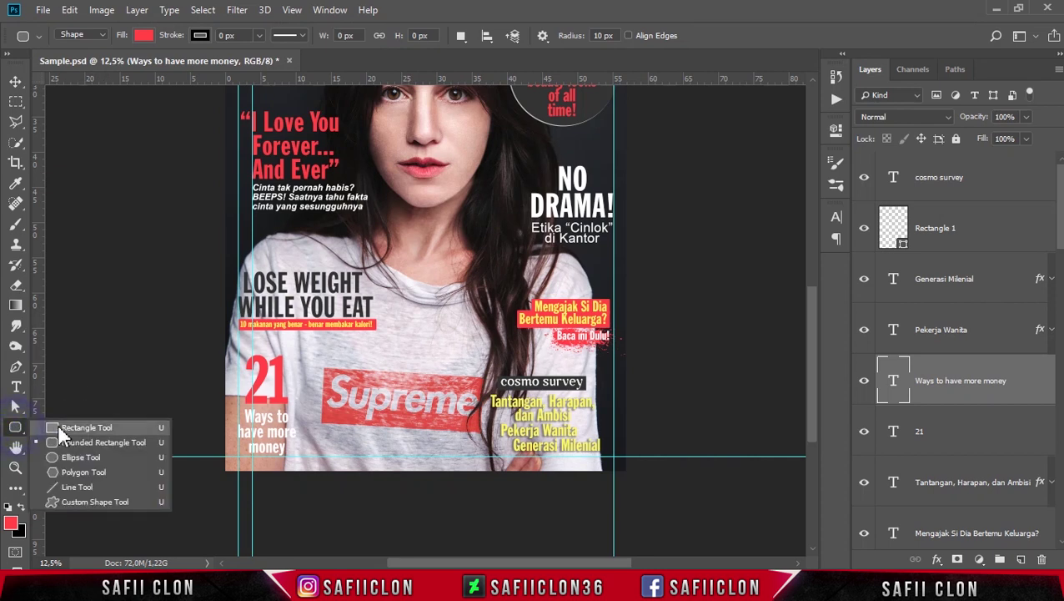
left_click(84, 472)
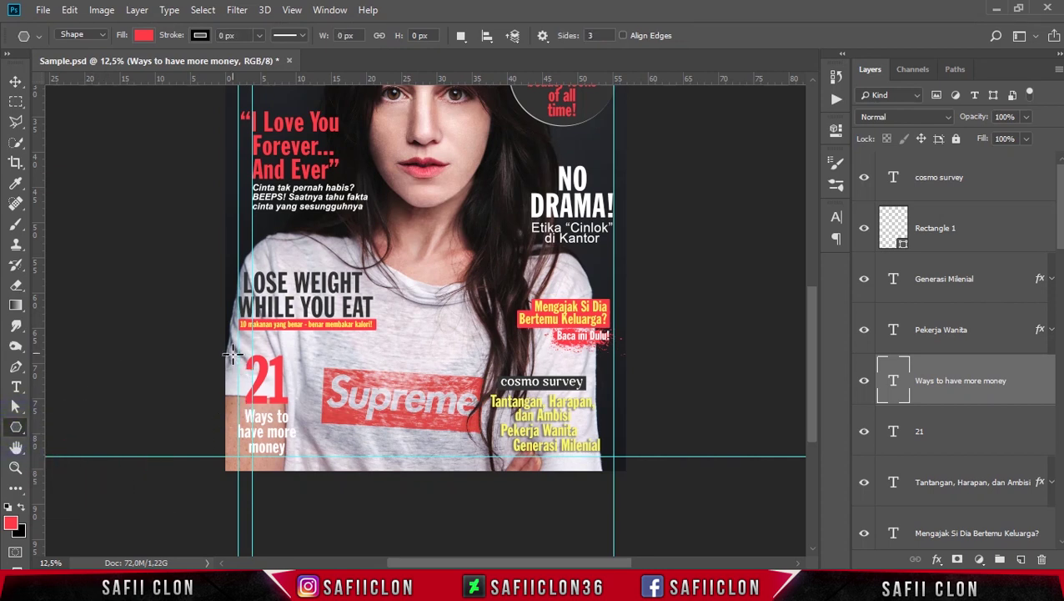
left_click_drag(238, 382, 296, 434)
key("Escape")
mouse_move(309, 374)
left_mouse_down()
mouse_move(362, 421)
mouse_move(357, 409)
left_mouse_up()
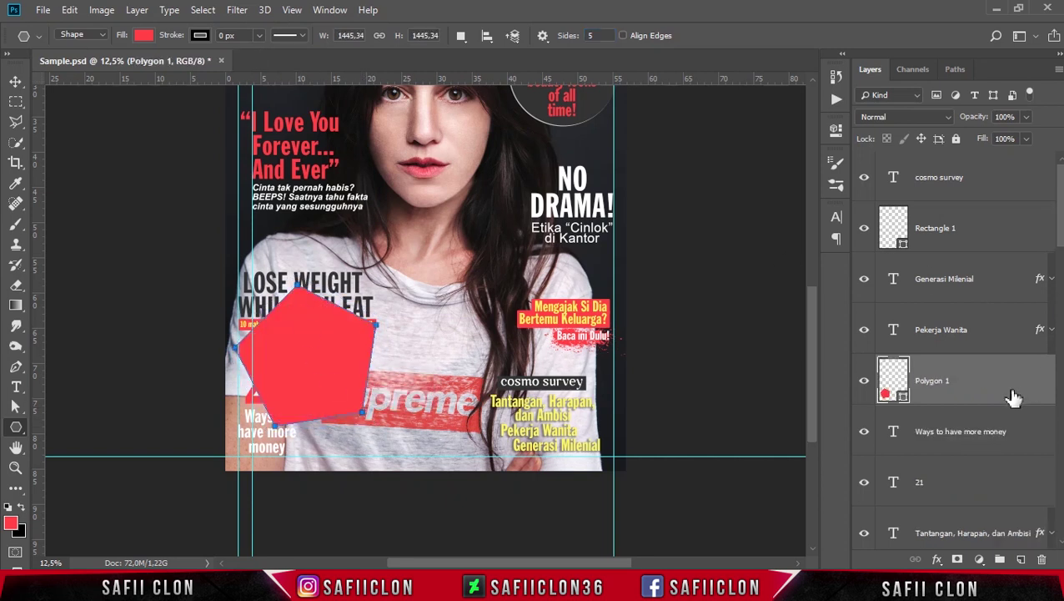
- Fill the pentagon with yellow sampled from the cover and move its layer below the 21
scroll(730, 370, "up", 1)
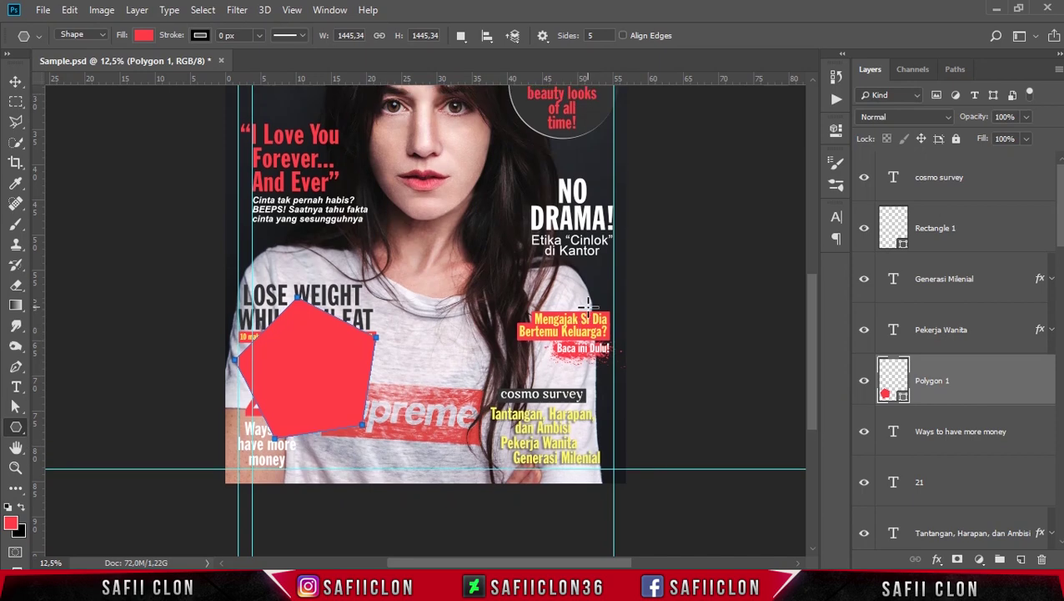
scroll(730, 370, "up", 3)
double_click(903, 399)
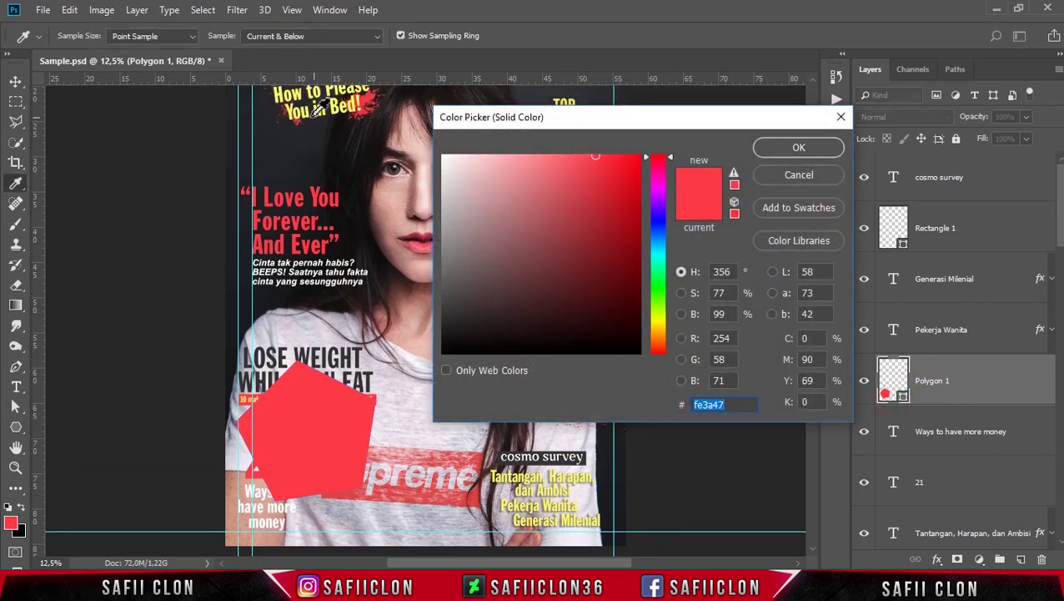
left_click(290, 86)
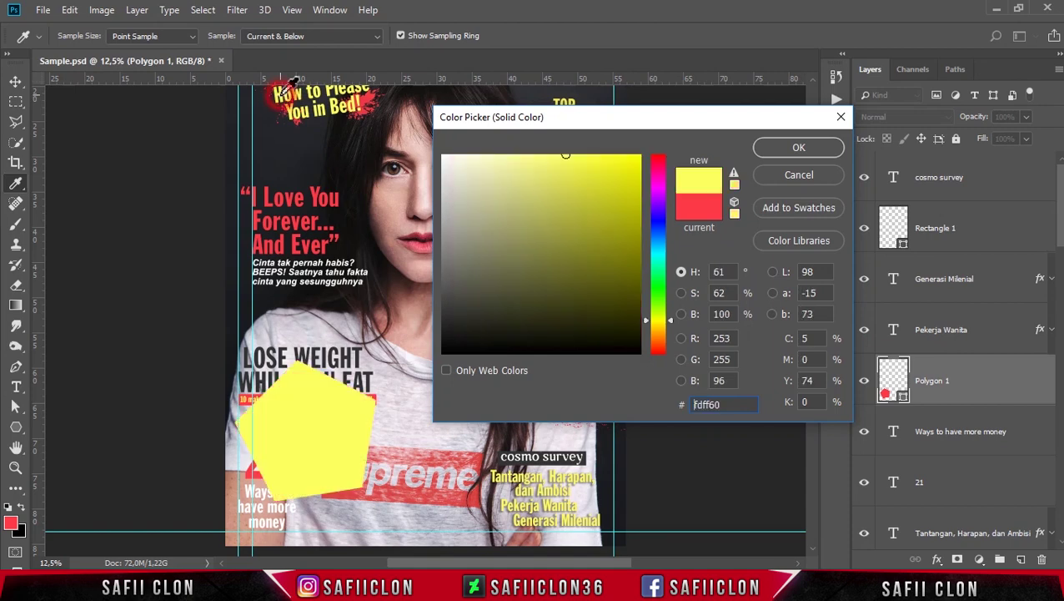
left_click(794, 151)
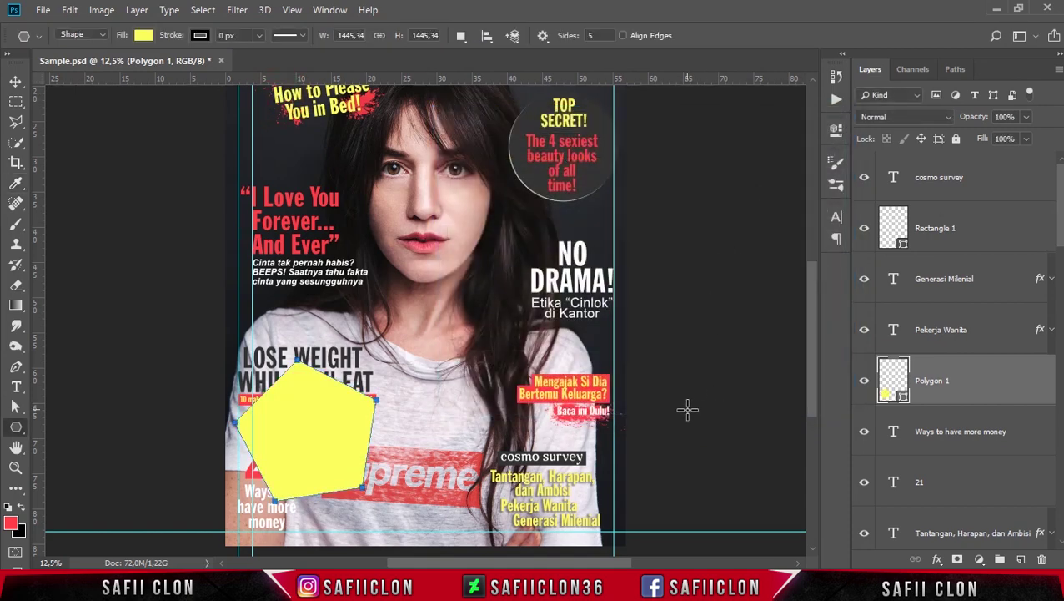
scroll(689, 409, "down", 3)
left_click_drag(970, 393, 917, 484)
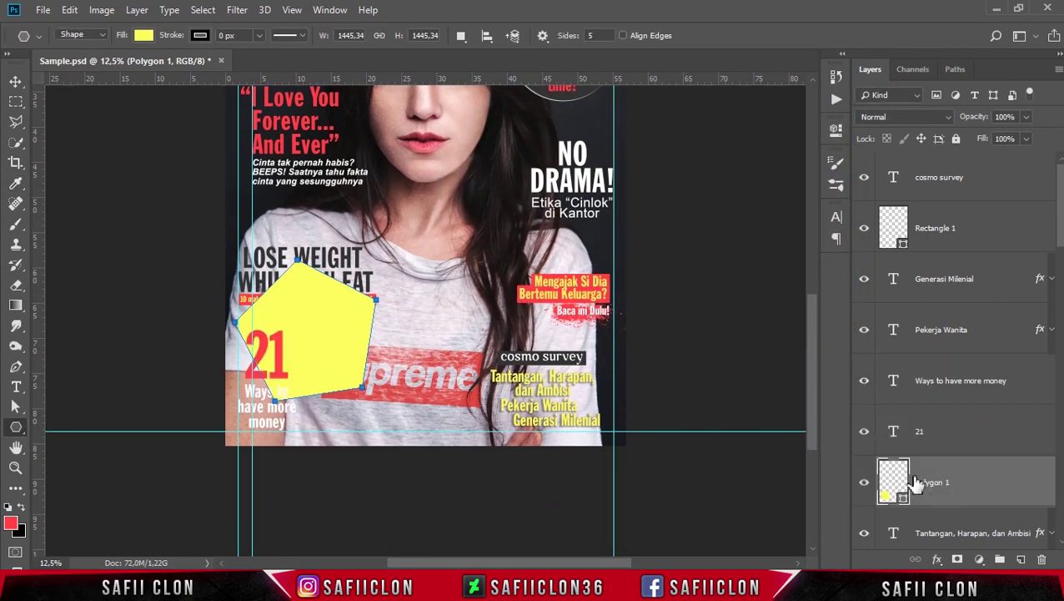
- Scale down, reposition and rotate the pentagon as a badge behind the 21 text
key("ctrl+t")
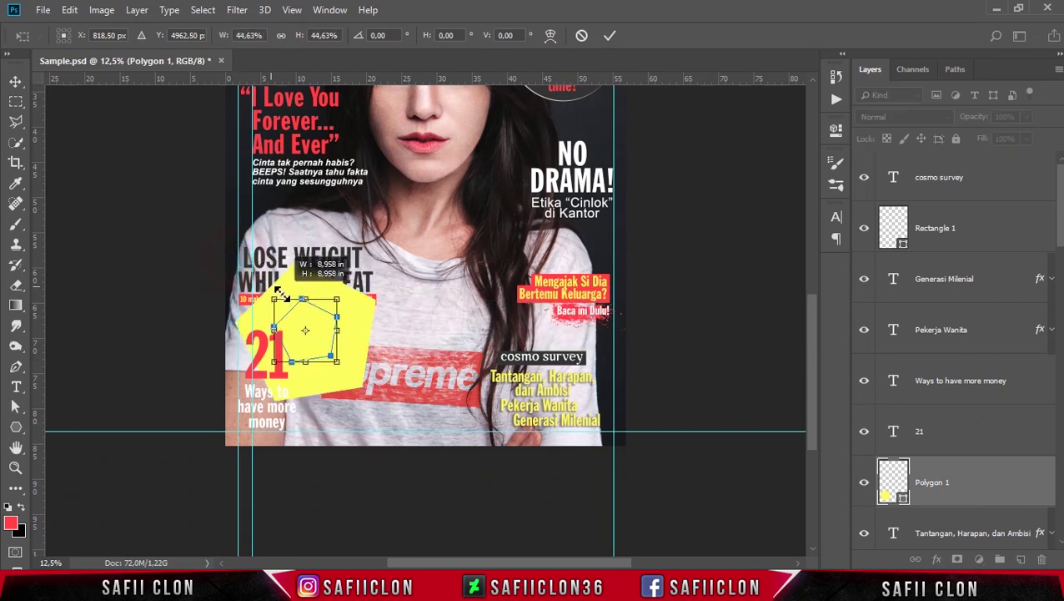
mouse_move(234, 259)
left_mouse_down()
mouse_move(296, 346)
mouse_move(263, 406)
mouse_move(326, 321)
left_mouse_up()
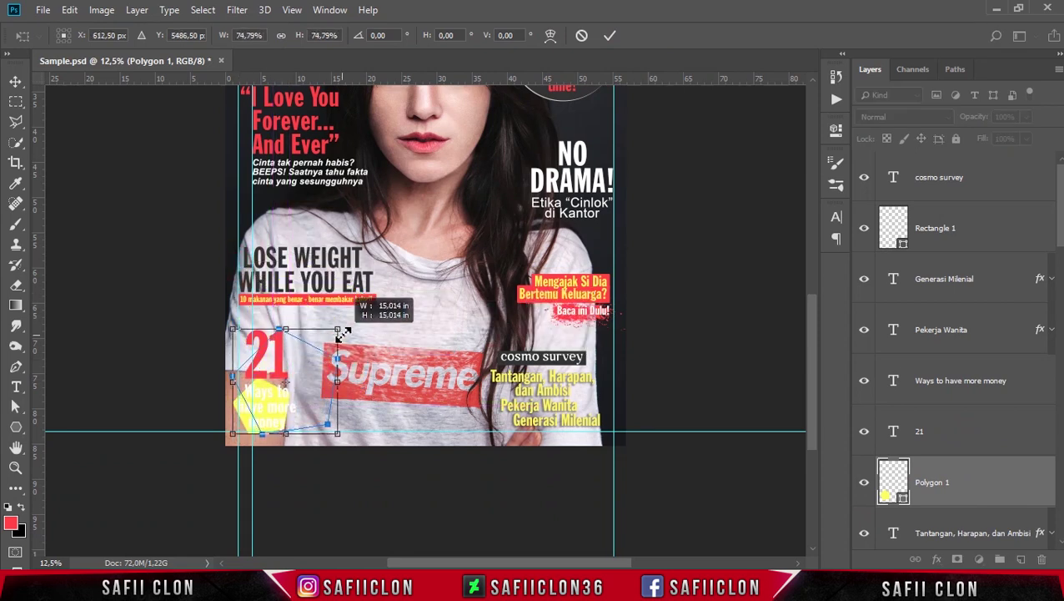
left_click_drag(292, 394, 311, 392)
mouse_move(356, 475)
left_mouse_down()
mouse_move(387, 439)
mouse_move(383, 458)
mouse_move(389, 434)
mouse_move(331, 413)
left_mouse_up()
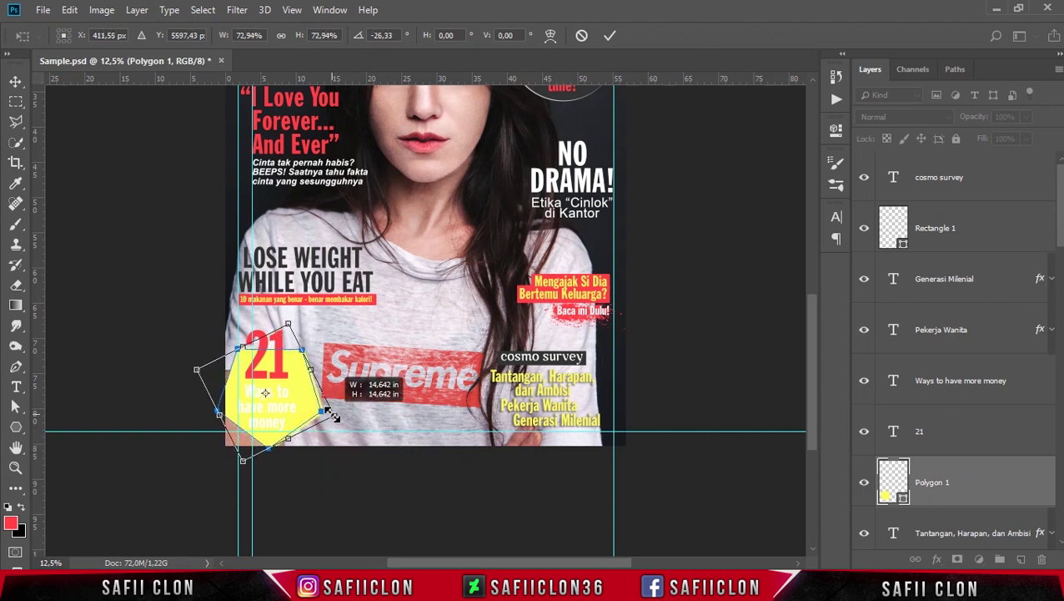
key("Escape")
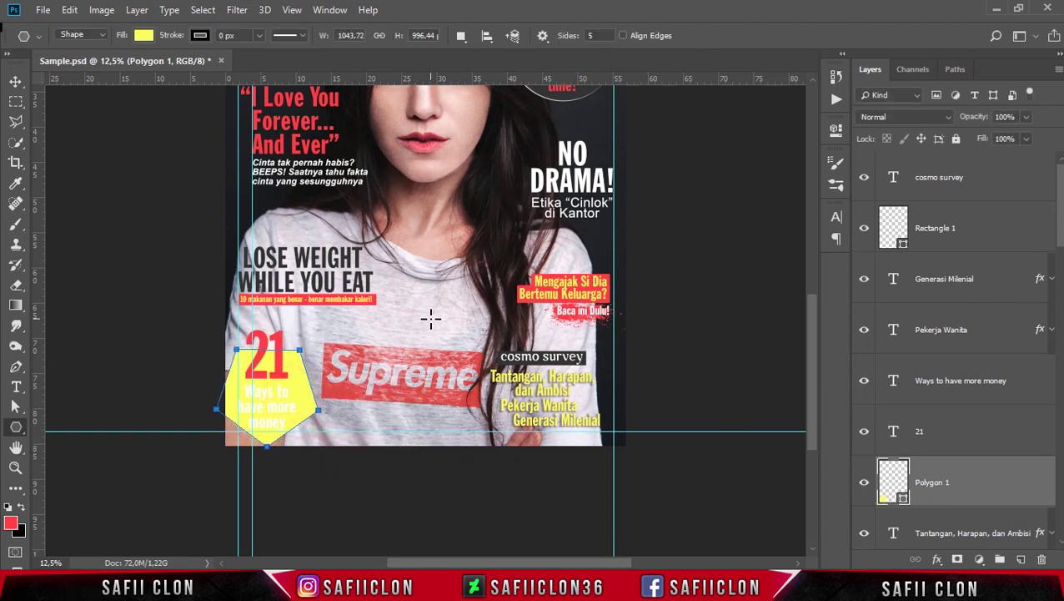
key("ctrl+h")
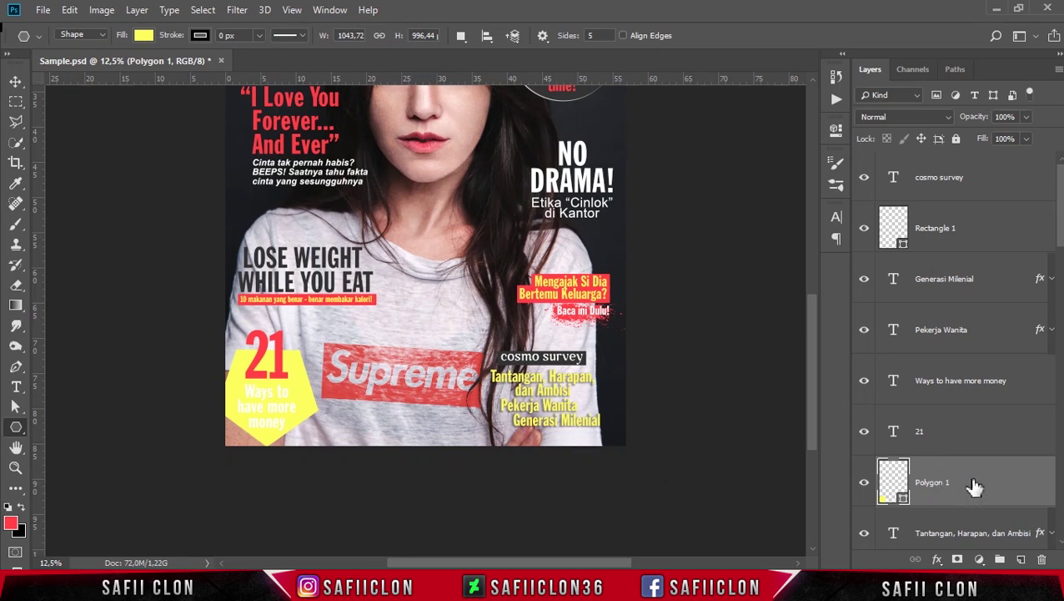
- Add a layer mask to the pentagon and paint black splatter-brush holes into it
left_click(957, 559)
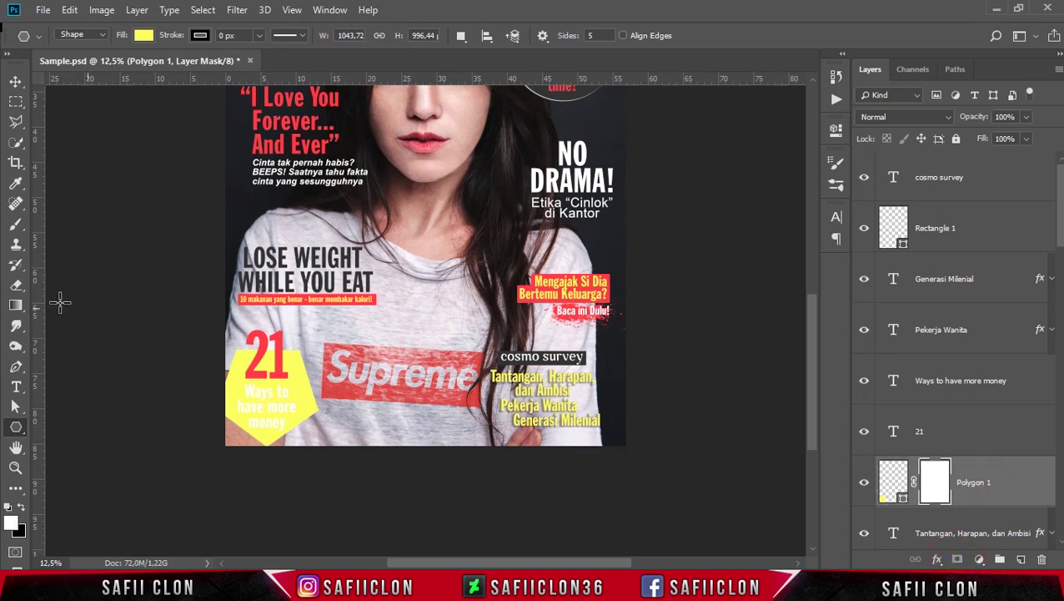
right_click(15, 224)
left_click(66, 222)
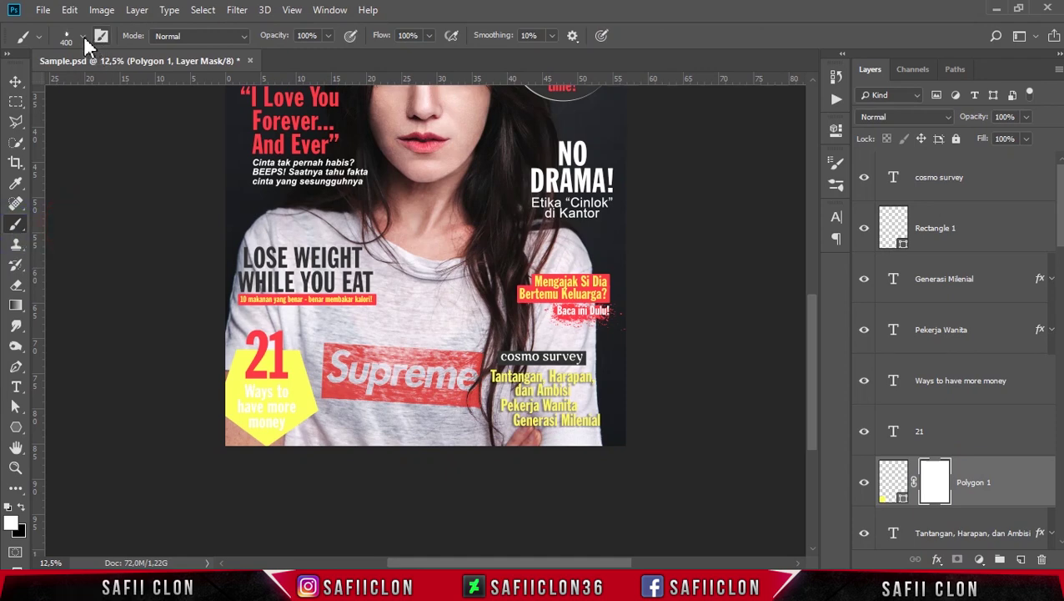
left_click(84, 37)
left_click(73, 446)
left_click(584, 10)
key("bracketright")
key("bracketright")
key("bracketright")
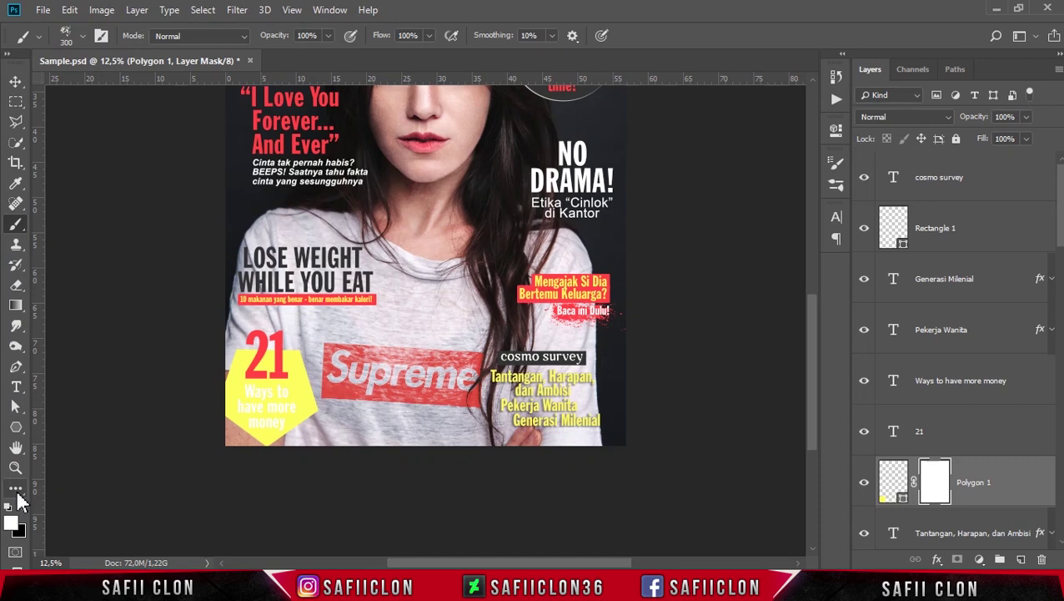
left_click(19, 507)
left_click(260, 400)
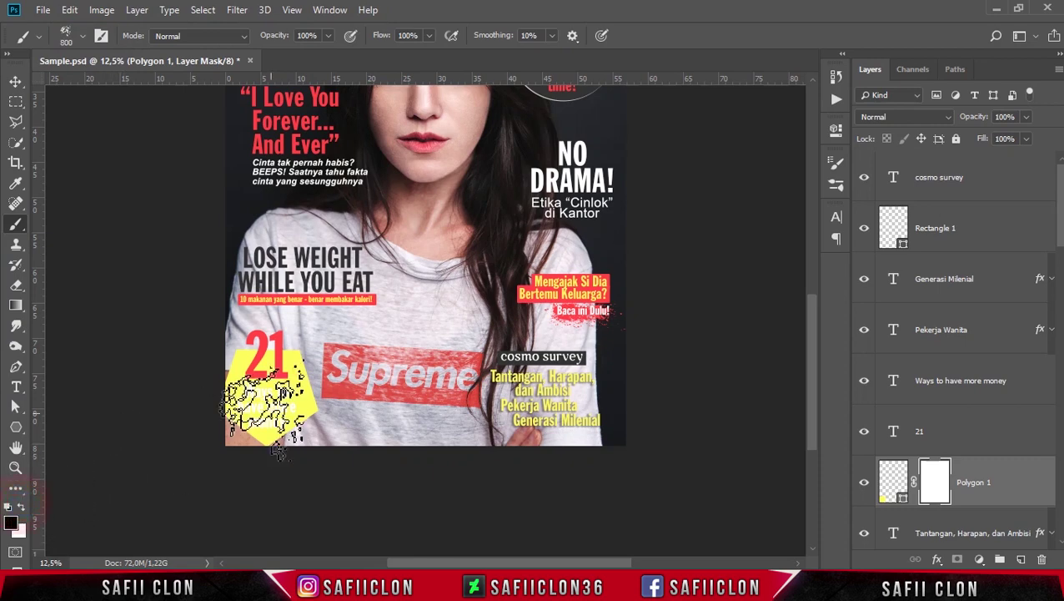
left_click(248, 423)
- Stamp larger splatter brushes, including splatter_f.hesse_06, along the pentagon's edges, then hide Polygon 1
left_click(83, 36)
left_click(131, 390)
left_click(536, 10)
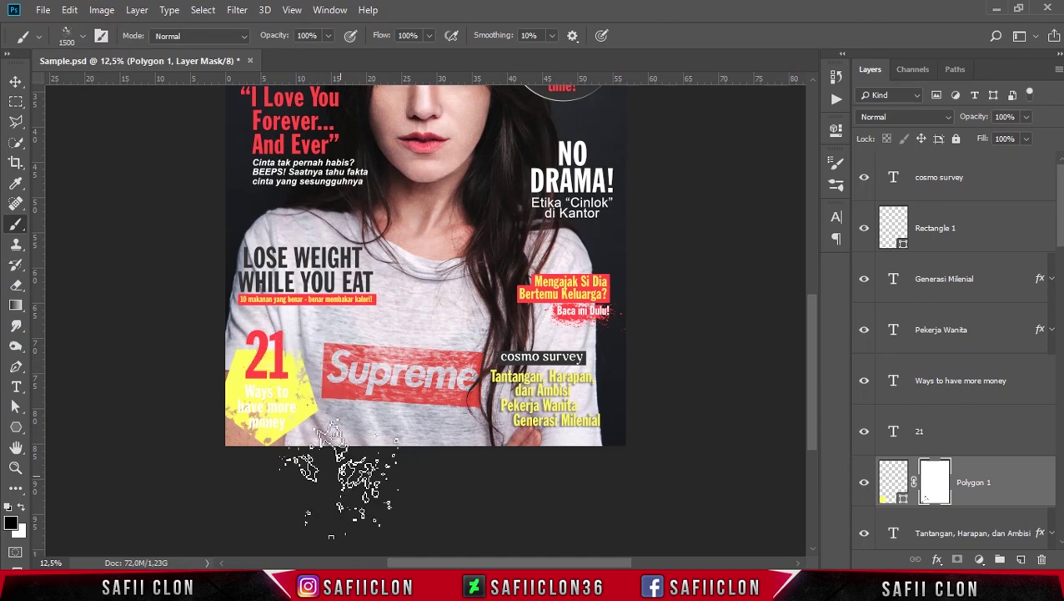
left_click(82, 36)
scroll(91, 380, "down", 3)
double_click(73, 346)
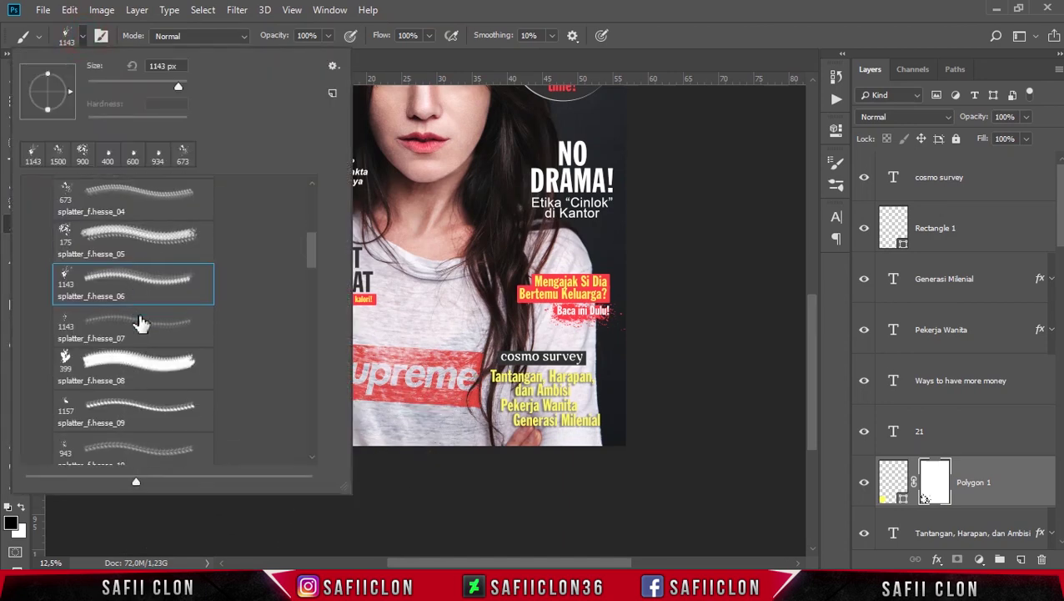
double_click(62, 307)
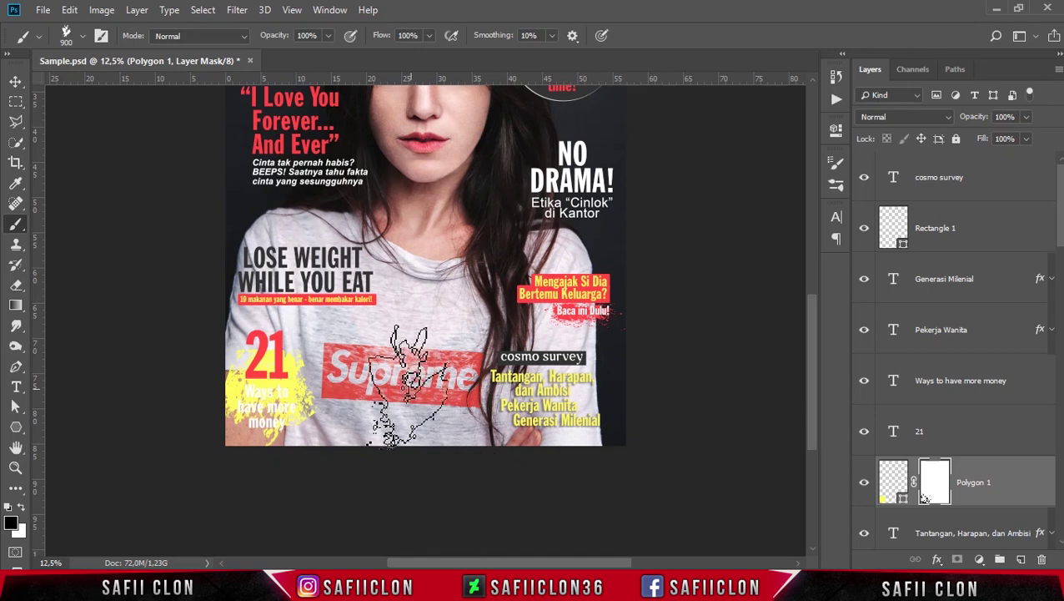
left_click(261, 475)
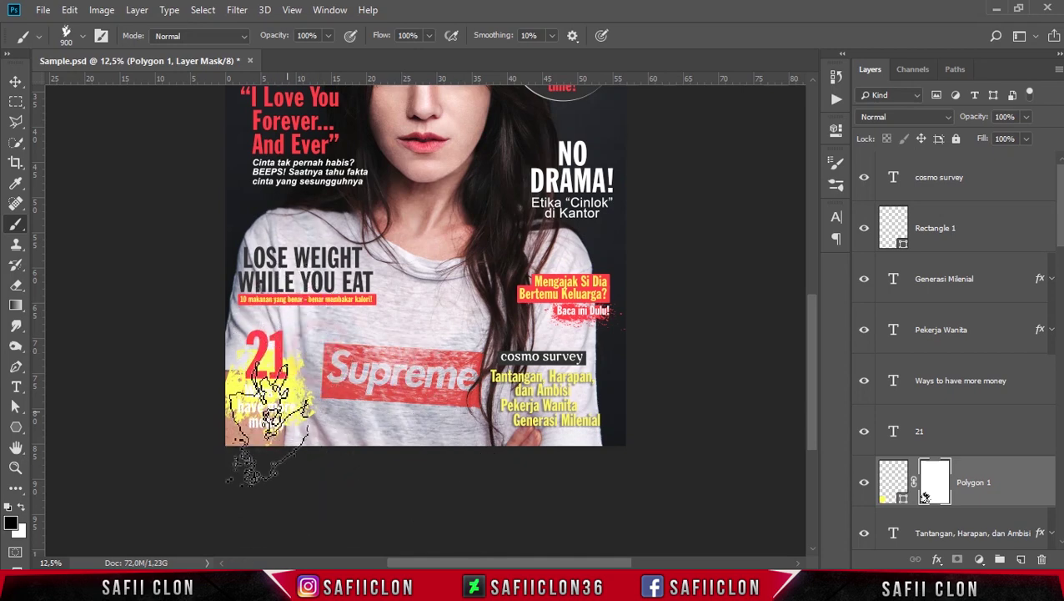
left_click(223, 335)
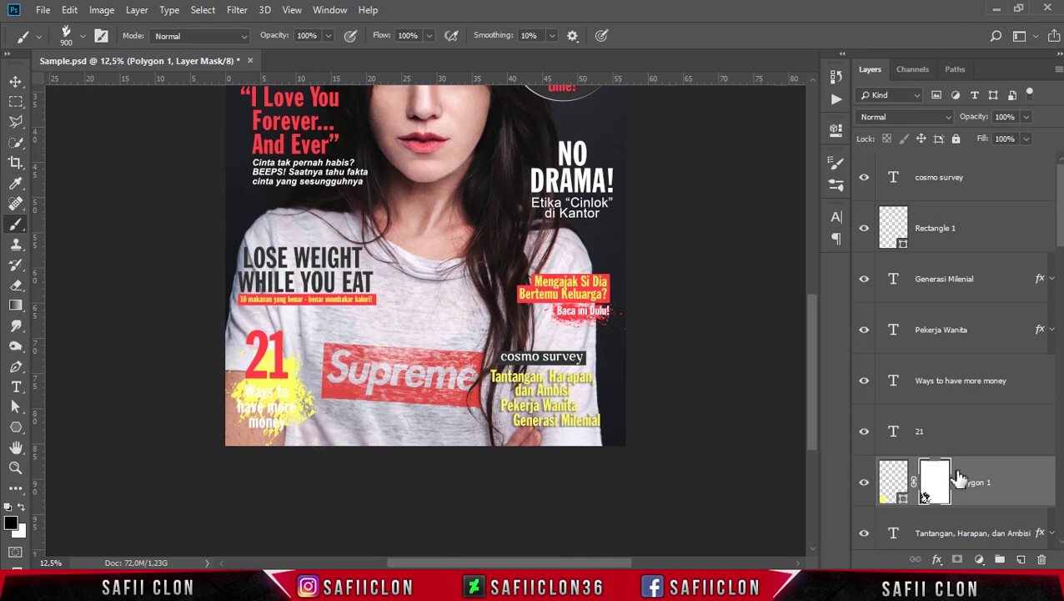
left_click(1024, 477)
left_click(865, 482)
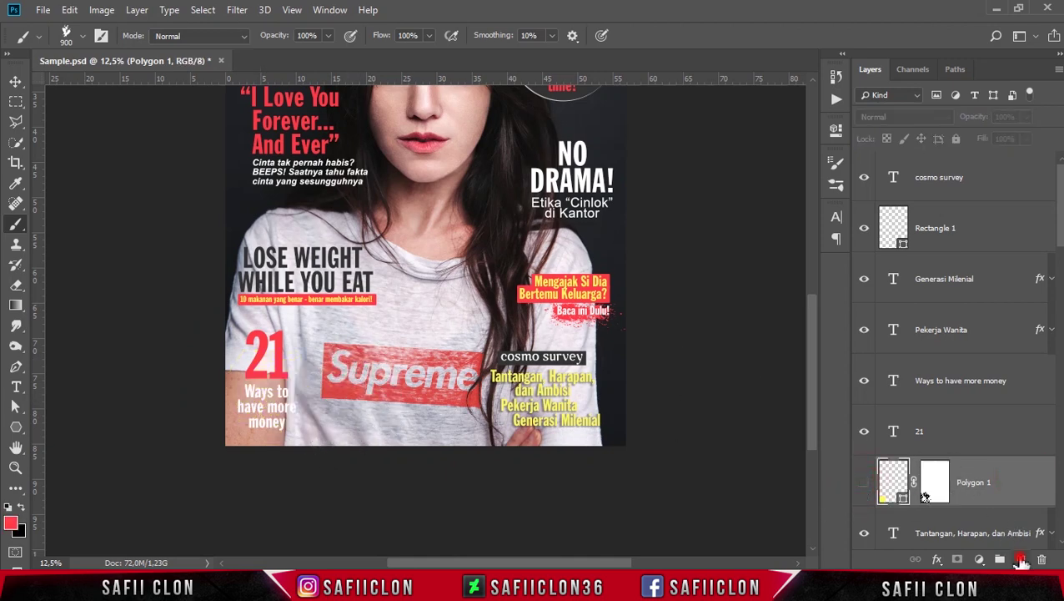
- On a new layer, stamp a 1000 px yellow splash sampled from TEACH HIM over the 21
left_click(1021, 558)
key("bracketright")
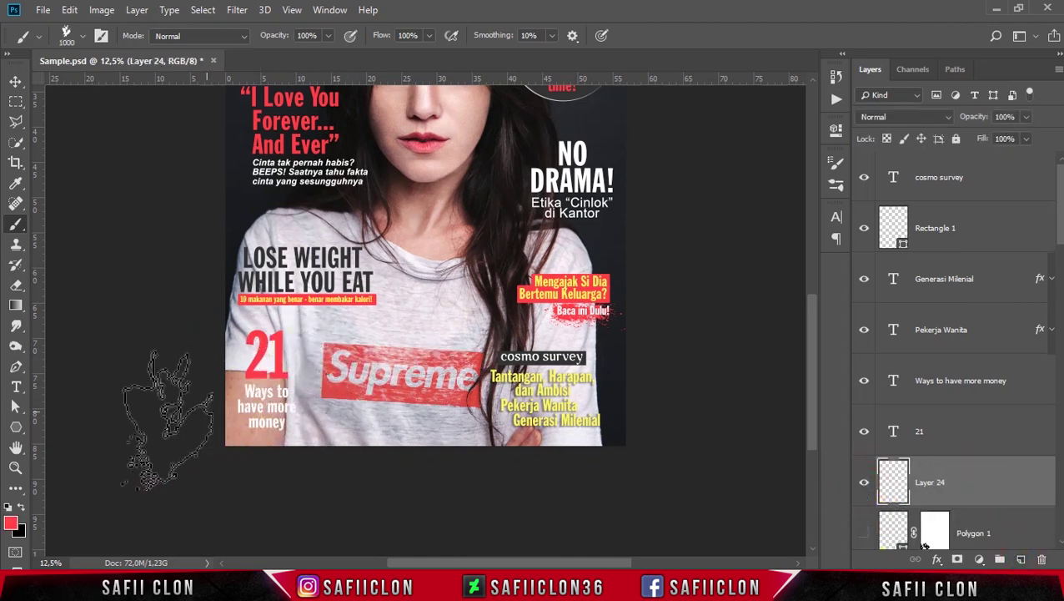
left_click(11, 522)
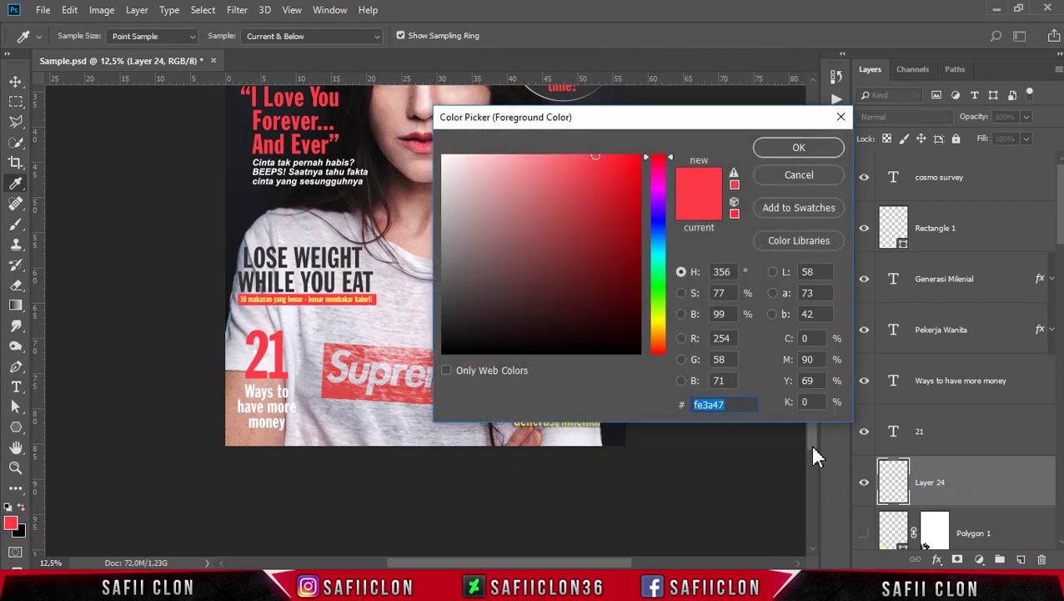
scroll(806, 421, "up", 5)
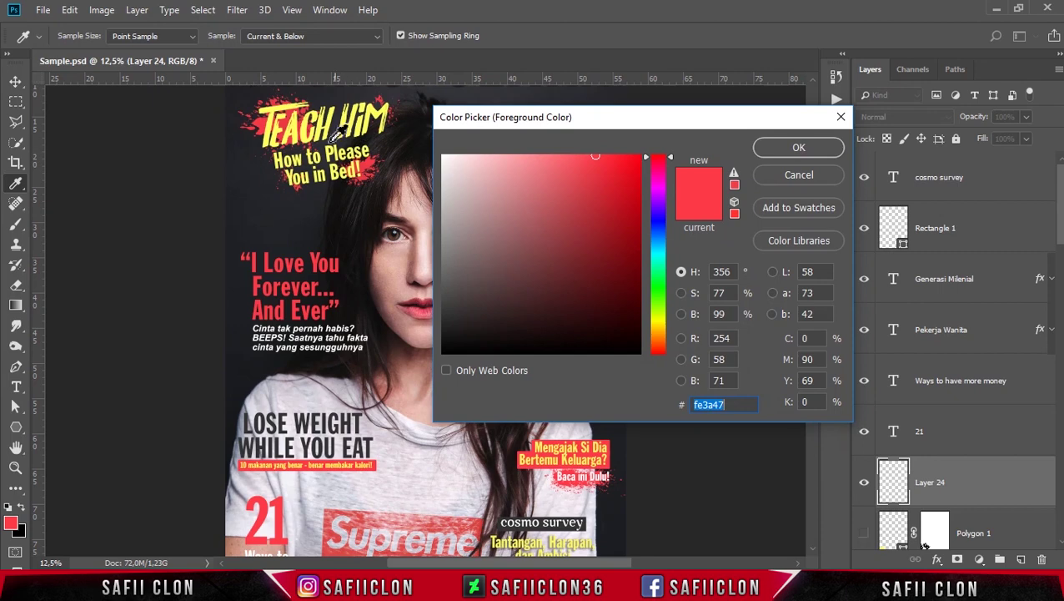
left_click(311, 132)
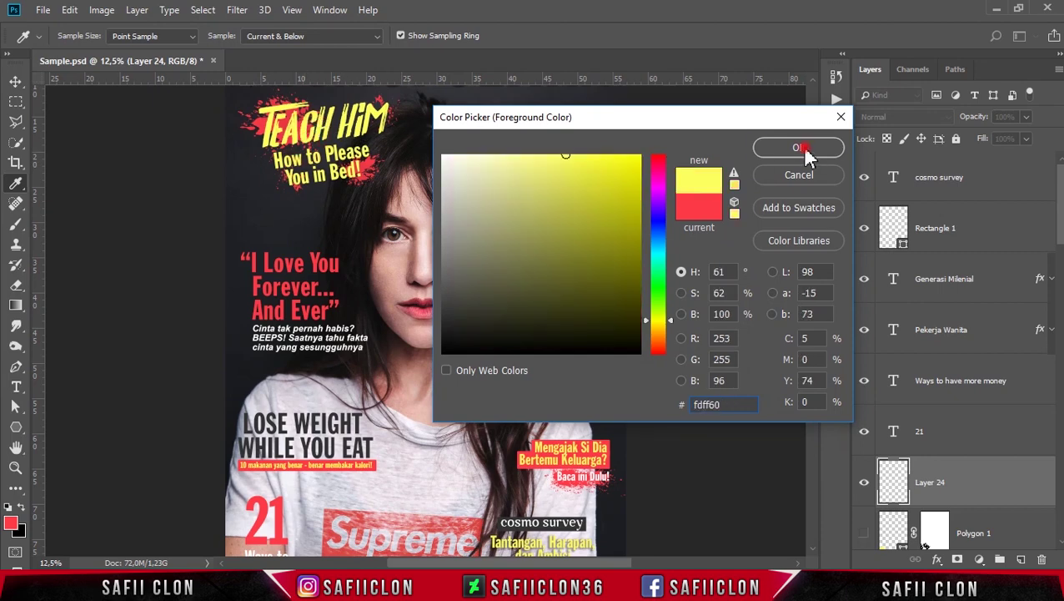
left_click(799, 147)
left_click_drag(816, 291, 807, 343)
left_click_drag(288, 333, 225, 458)
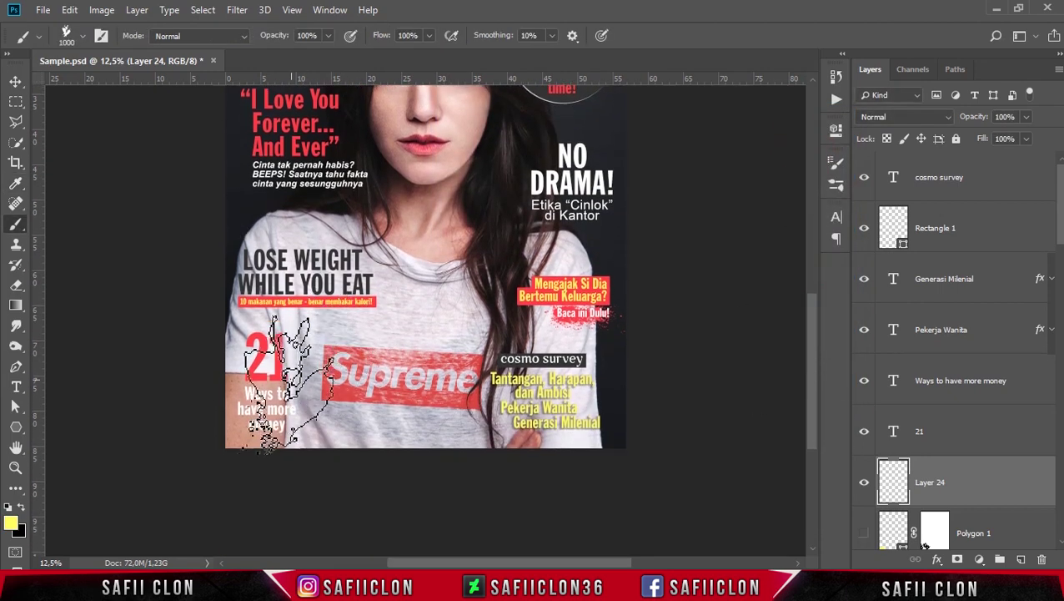
left_click(269, 394)
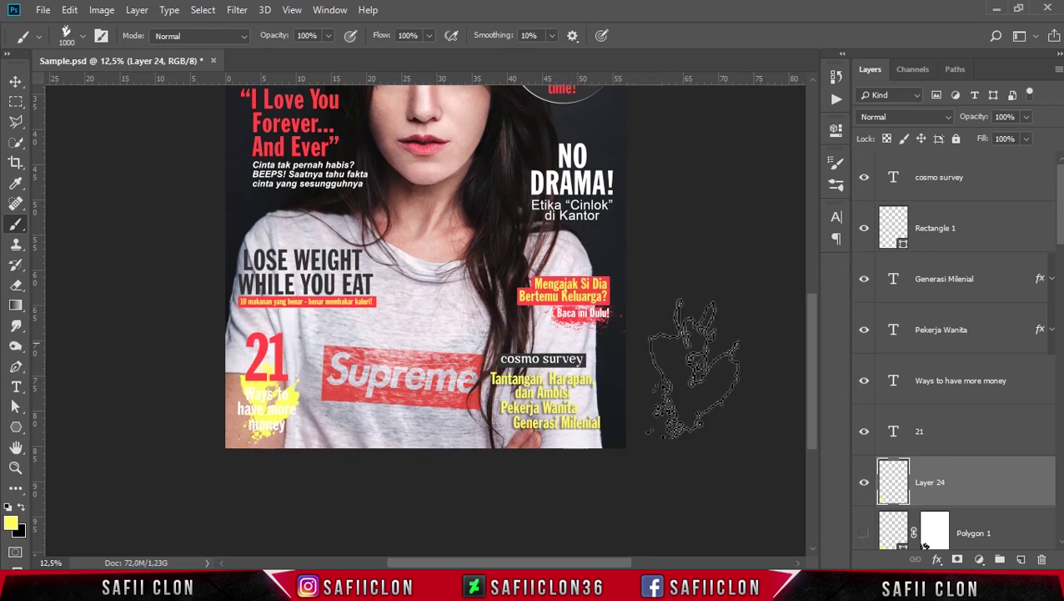
- Enlarge the yellow splash to about 125% and tilt it 12.85° behind the 21 cover line
left_click(1007, 499)
scroll(1008, 490, "down", 1)
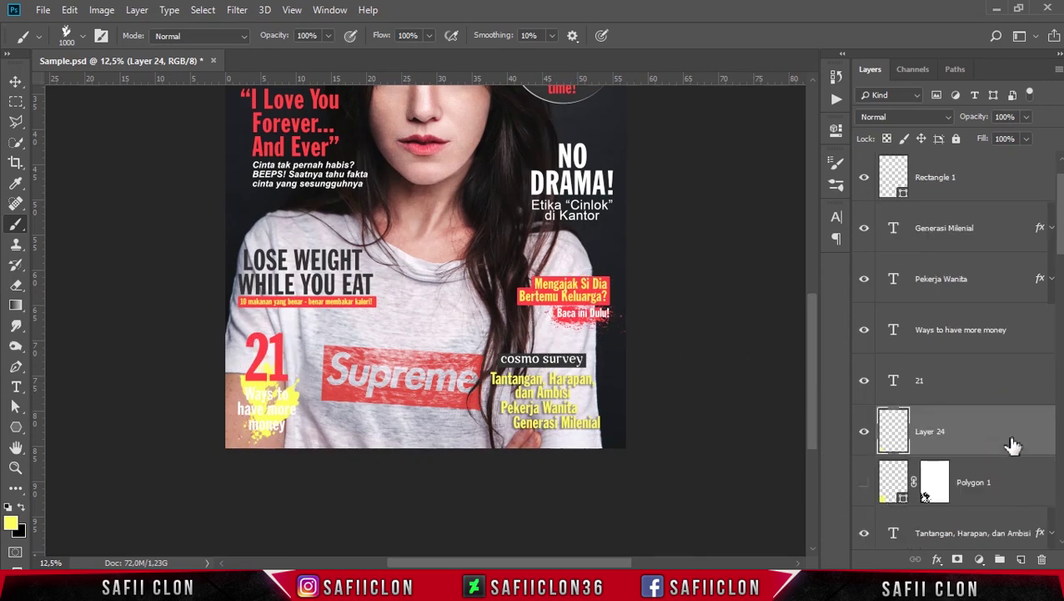
key("ctrl+t")
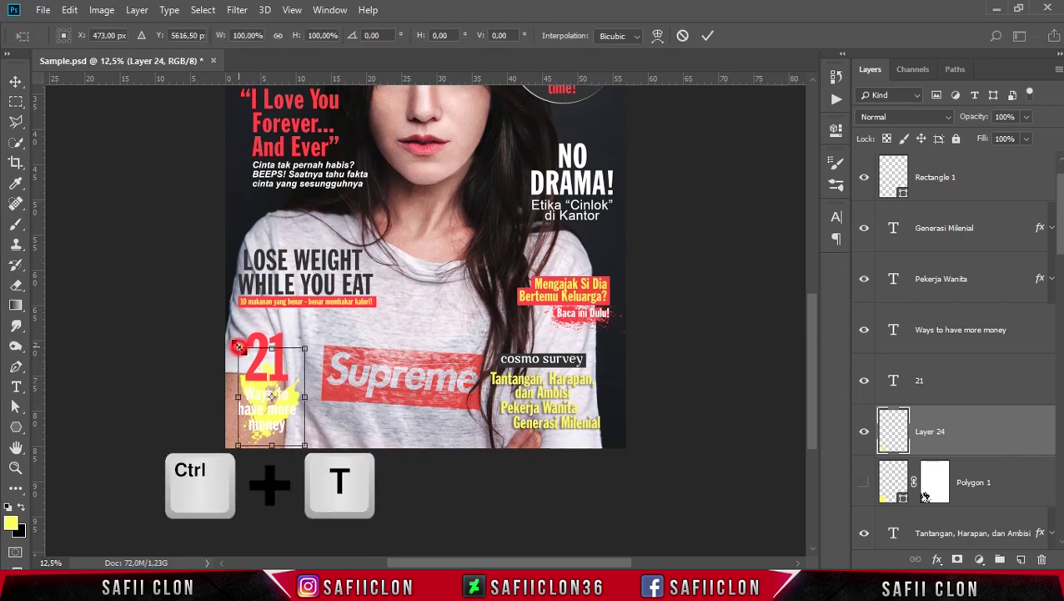
left_click_drag(239, 347, 229, 332)
left_click_drag(355, 433, 342, 455)
left_click_drag(302, 374, 319, 391)
left_click_drag(326, 338, 331, 333)
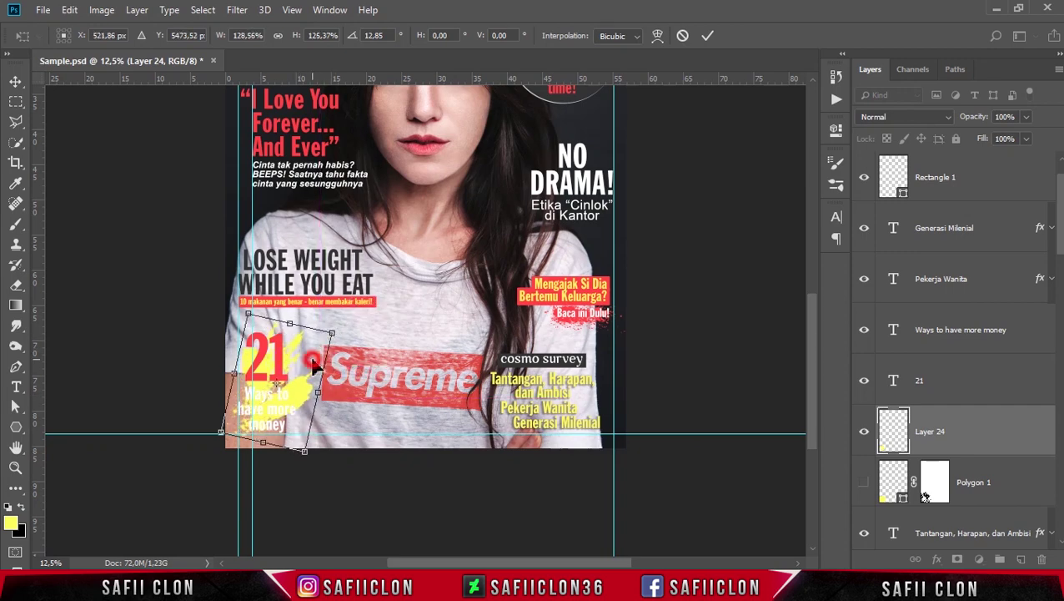
key("Return")
key("b")
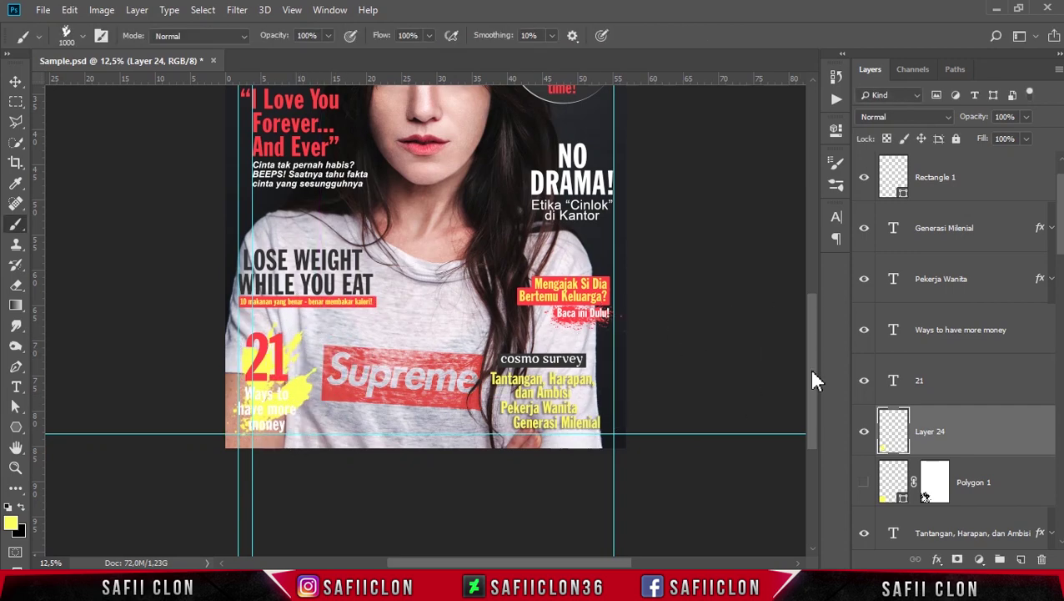
left_click_drag(1003, 435, 987, 327)
- Give 'Ways to have more money' a black drop shadow at 50% opacity
double_click(1026, 327)
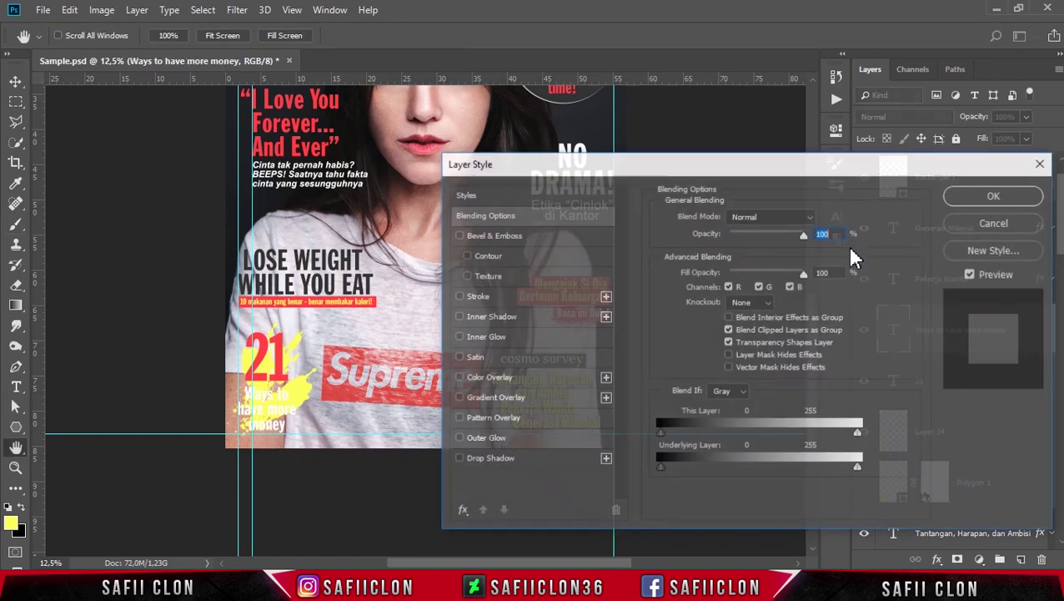
left_click(472, 460)
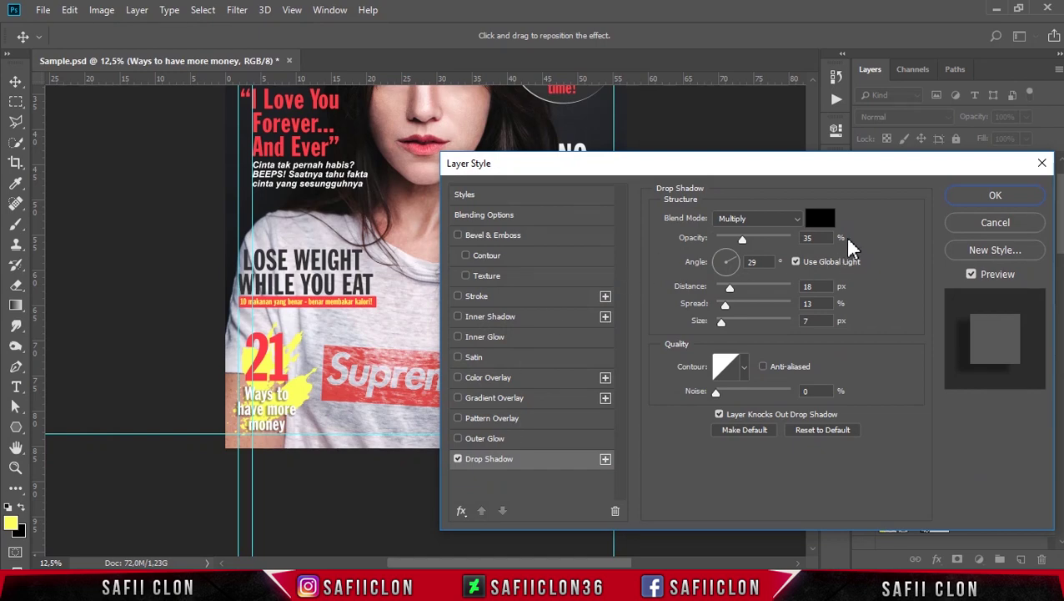
left_click(820, 218)
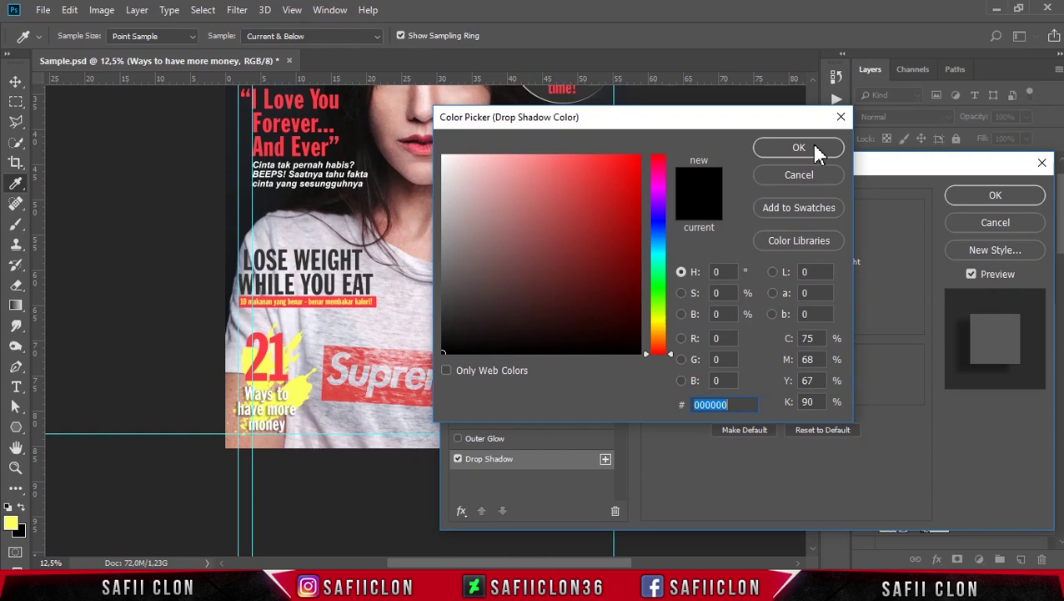
left_click(816, 148)
left_click_drag(748, 243, 754, 243)
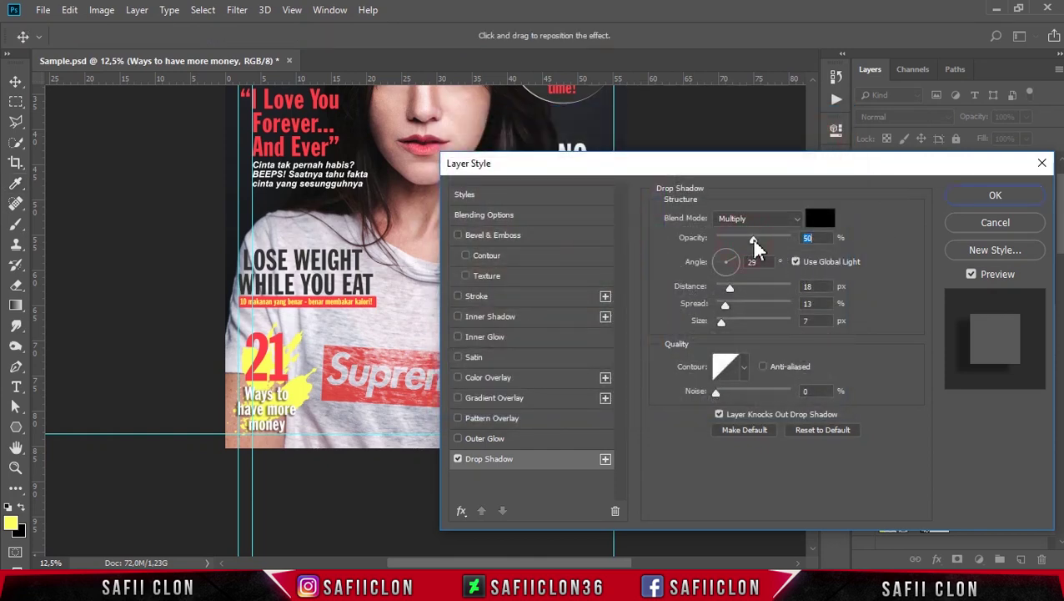
left_click(976, 190)
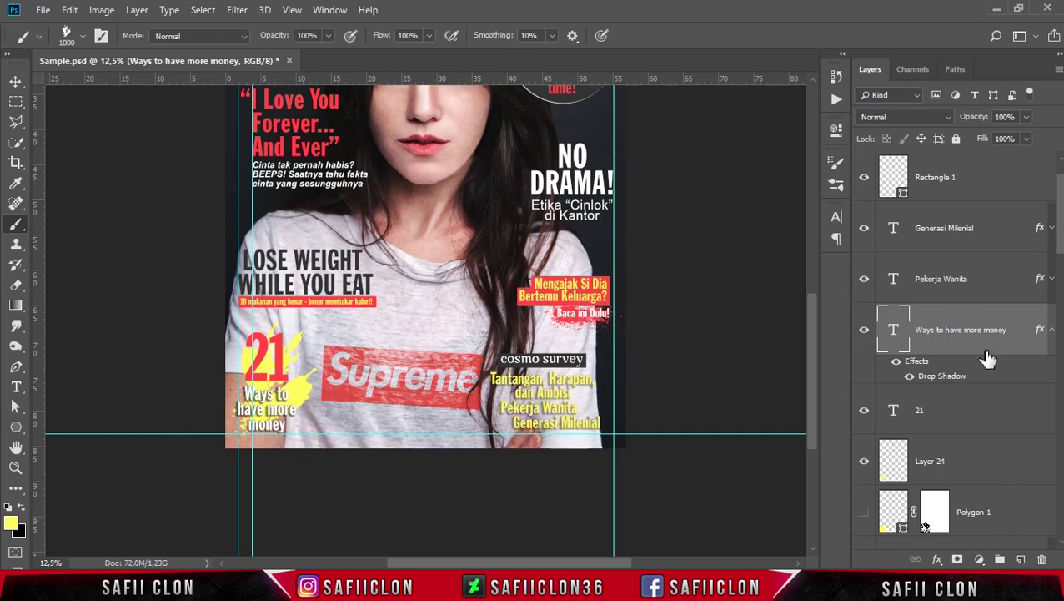
- Give the 21 a Multiply drop shadow: 50% opacity, 18 px distance, 13% spread, 7 px size
double_click(1009, 414)
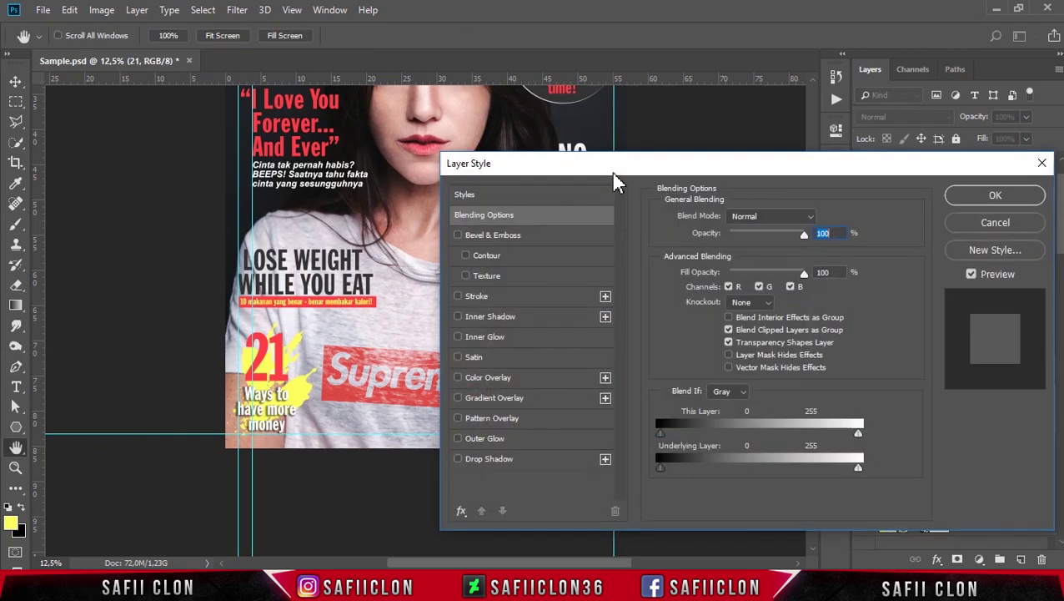
left_click_drag(614, 175, 781, 162)
left_click(667, 451)
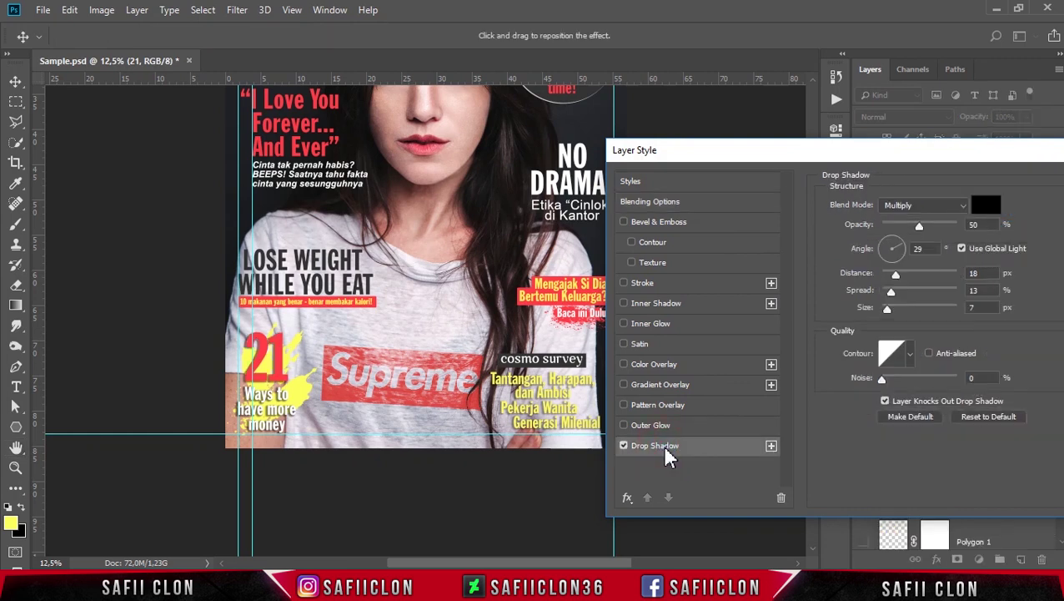
left_click_drag(923, 223, 912, 224)
left_click_drag(915, 227, 932, 227)
left_click_drag(1013, 158, 834, 172)
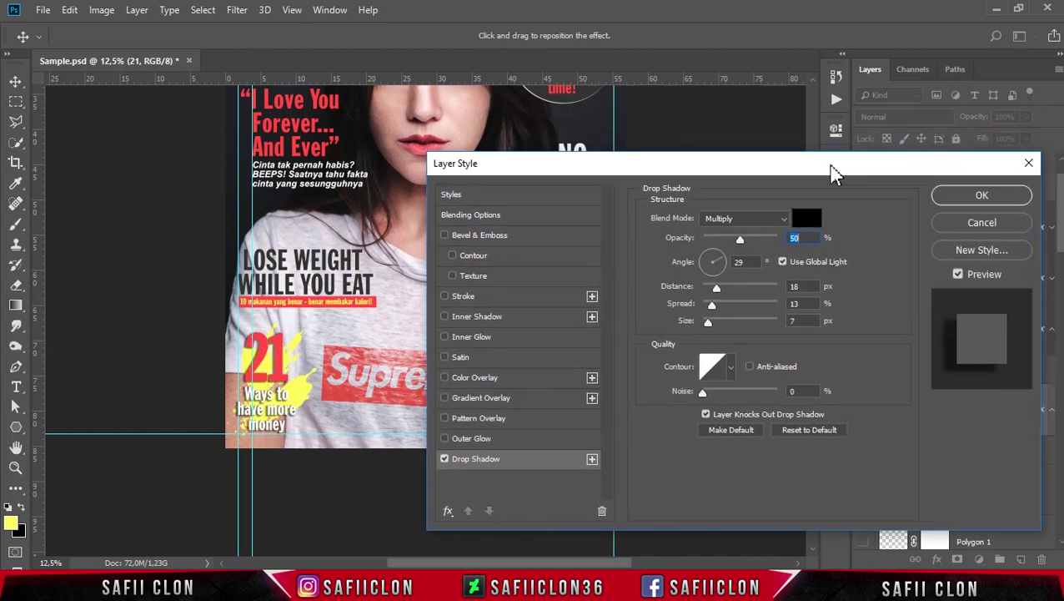
left_click(980, 196)
key("ctrl+semicolon")
left_click(15, 81)
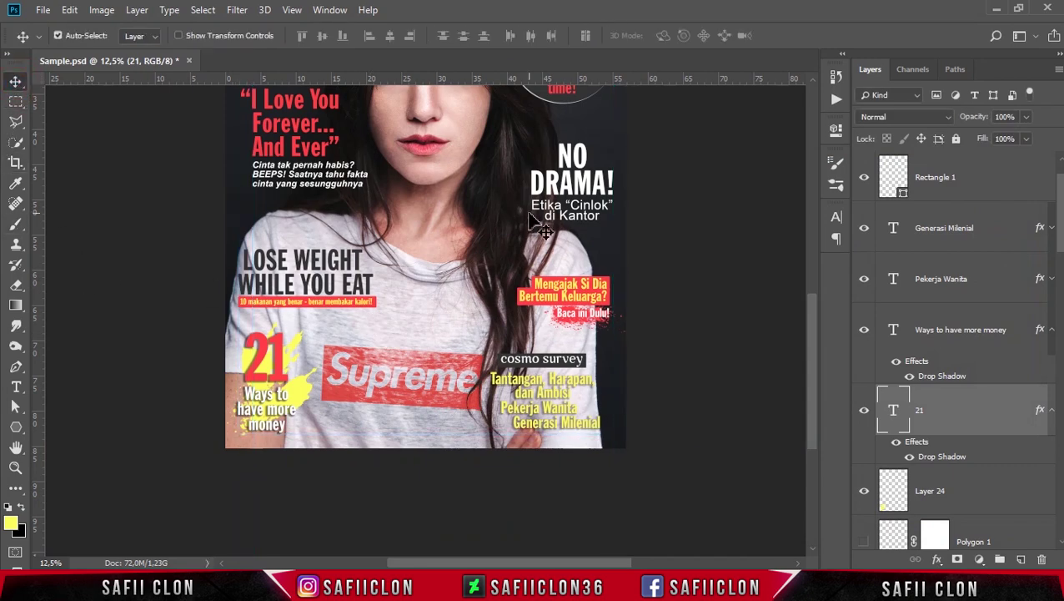
- Type a new 'INDONESIA' text line below the COSMOPOLITAN masthead
key("ctrl+minus")
key("ctrl+minus")
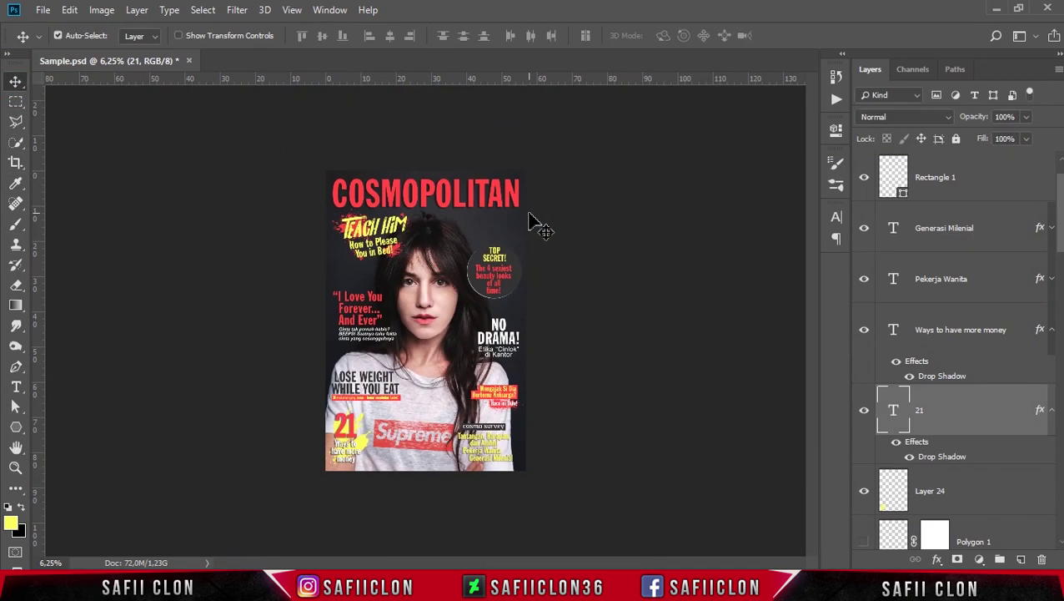
key("ctrl+plus")
key("ctrl+plus")
scroll(807, 279, "up", 5)
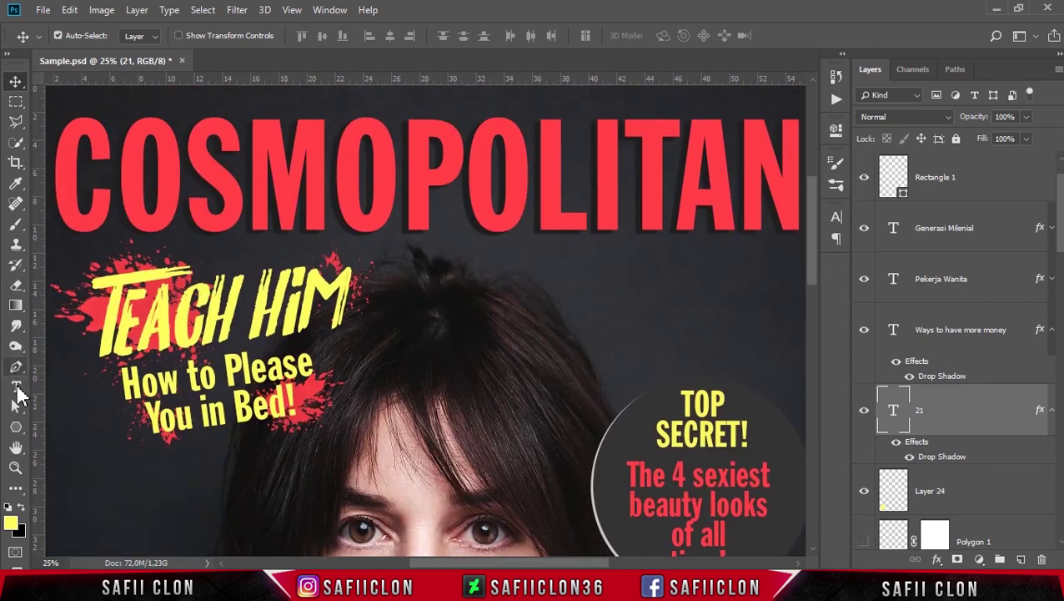
left_click(15, 224)
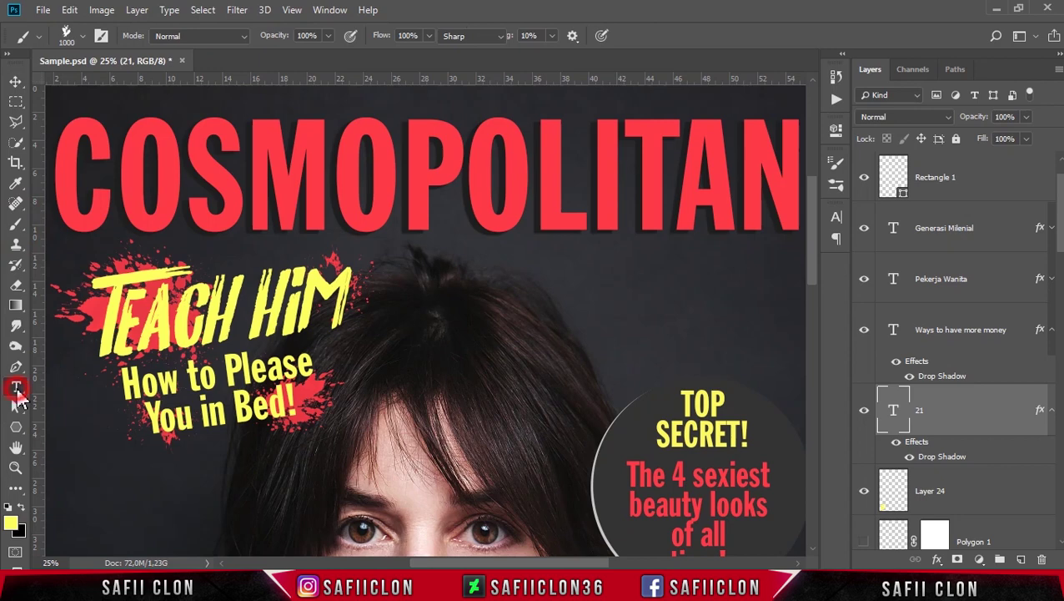
left_click(16, 388)
left_click_drag(498, 563, 549, 563)
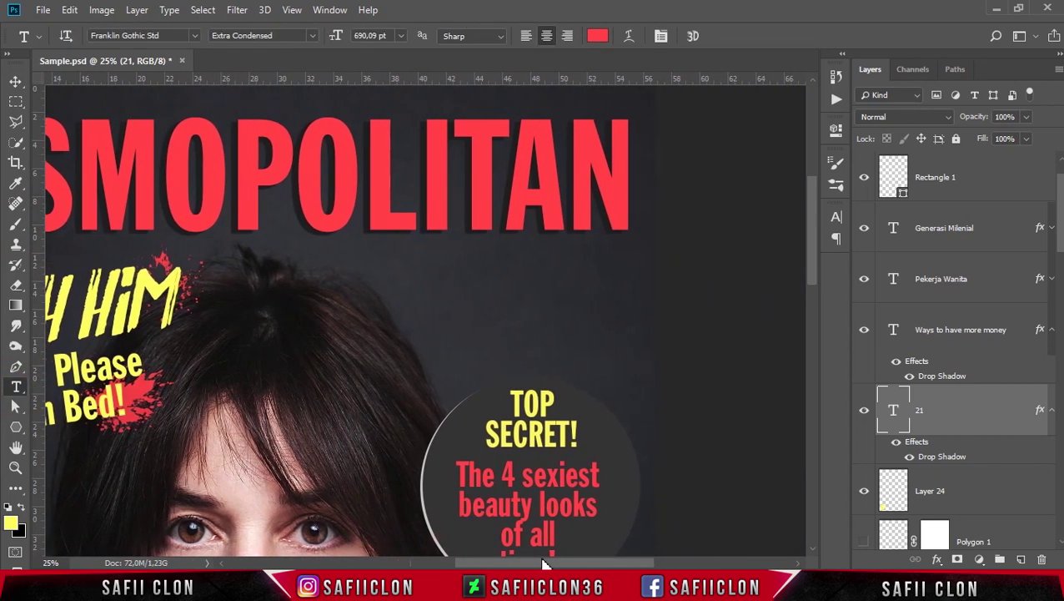
left_click(384, 293)
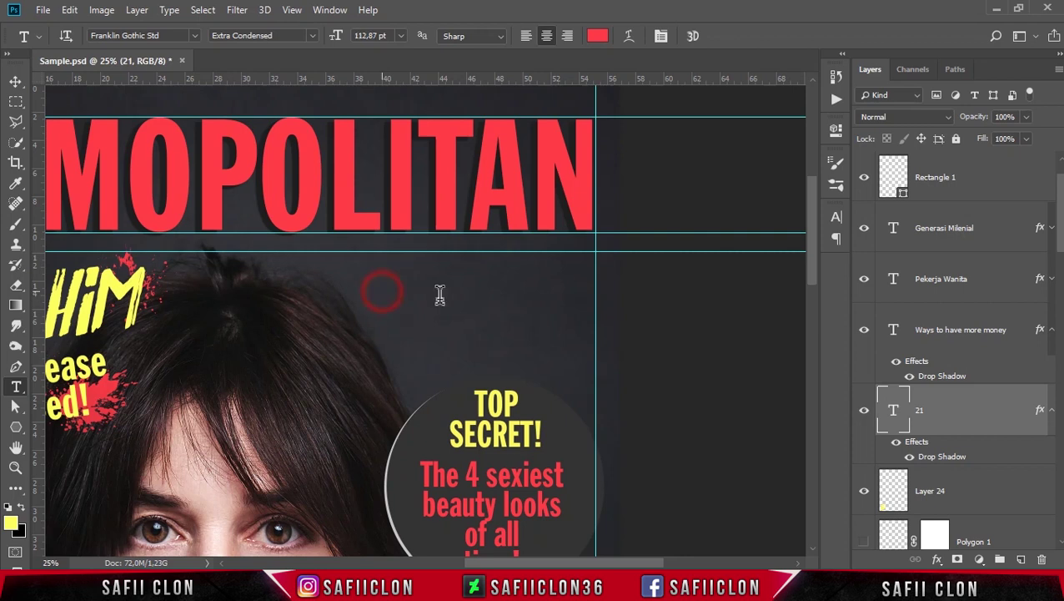
type("INDONESIA")
- Widen INDONESIA's spacing and color it with the yellow sampled from SECRET!
left_click_drag(418, 284, 345, 283)
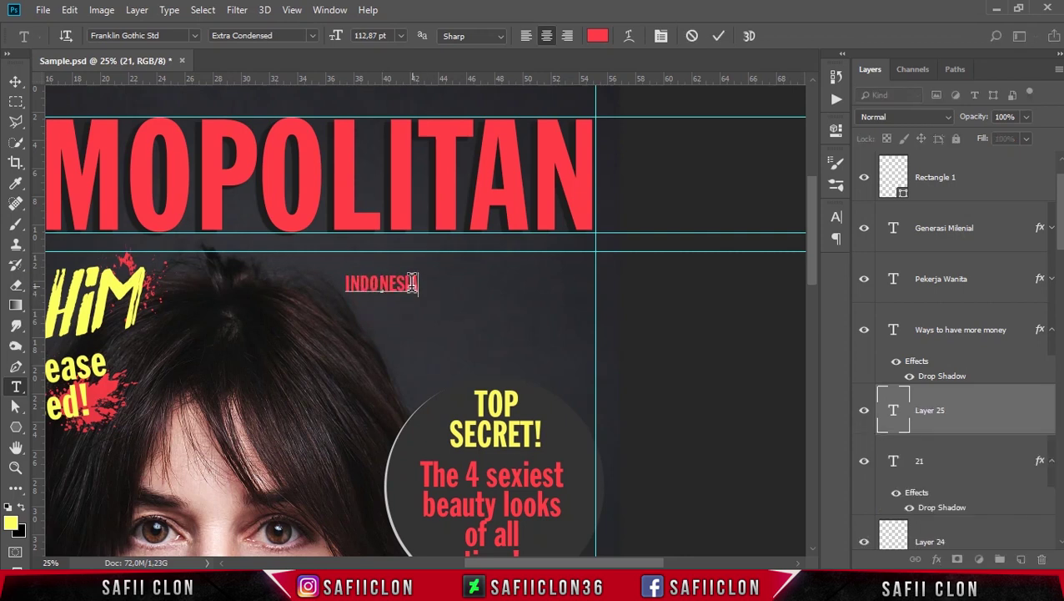
left_click(838, 222)
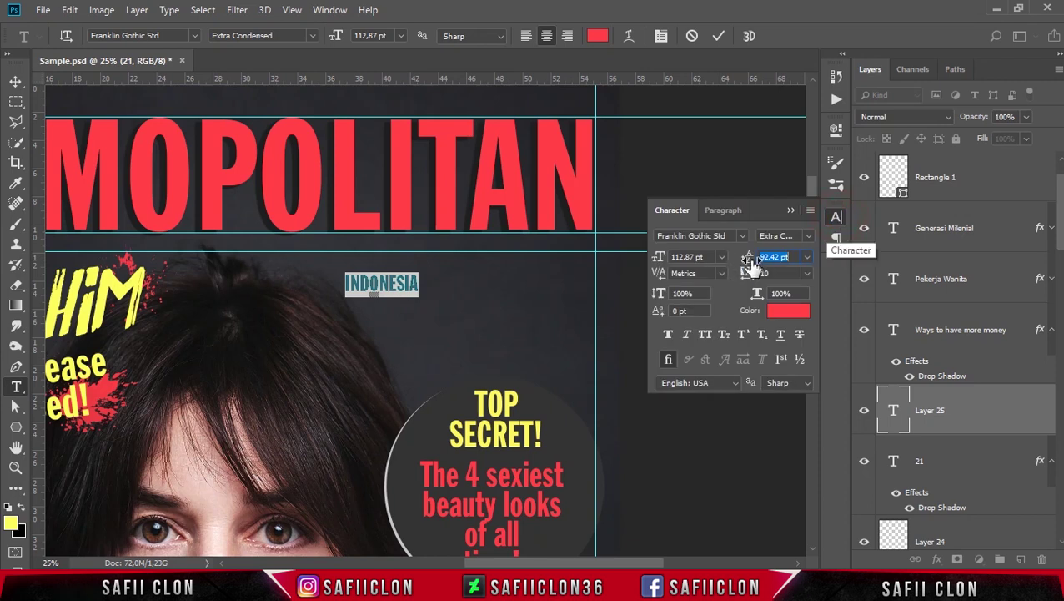
left_click_drag(755, 260, 762, 281)
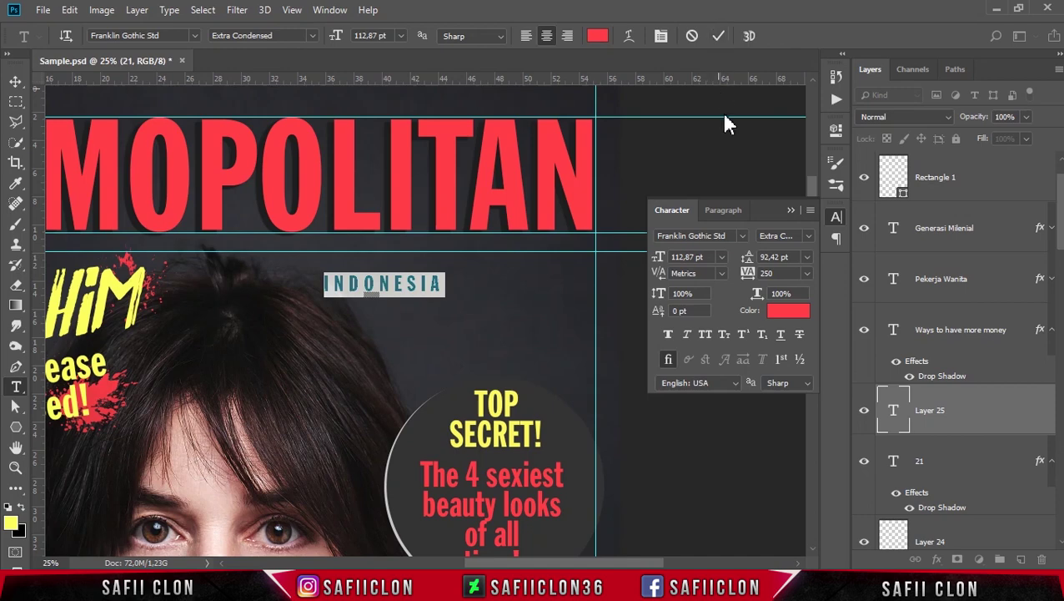
left_click(784, 312)
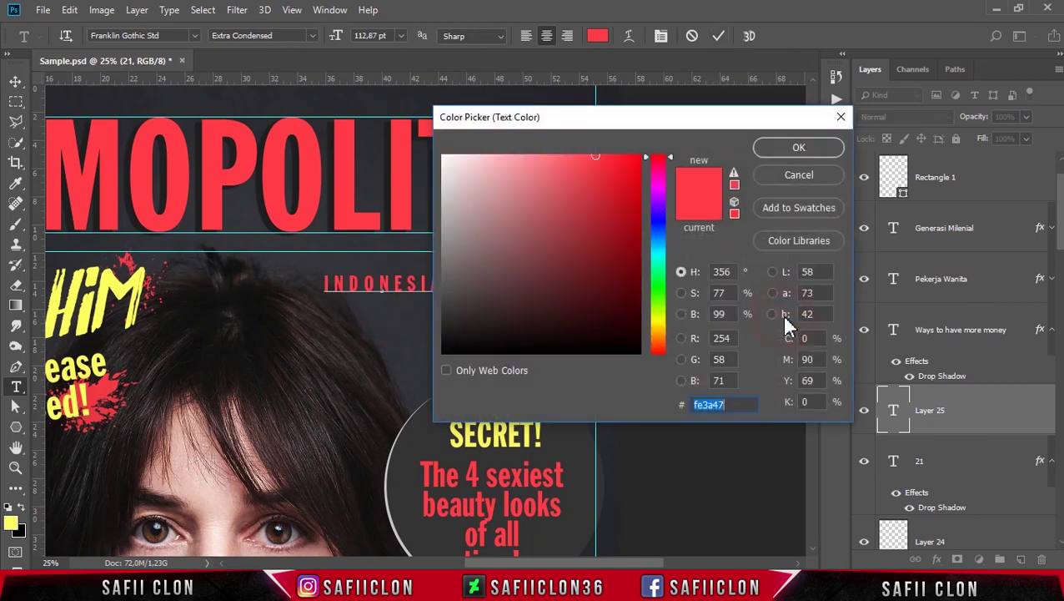
left_click(491, 439)
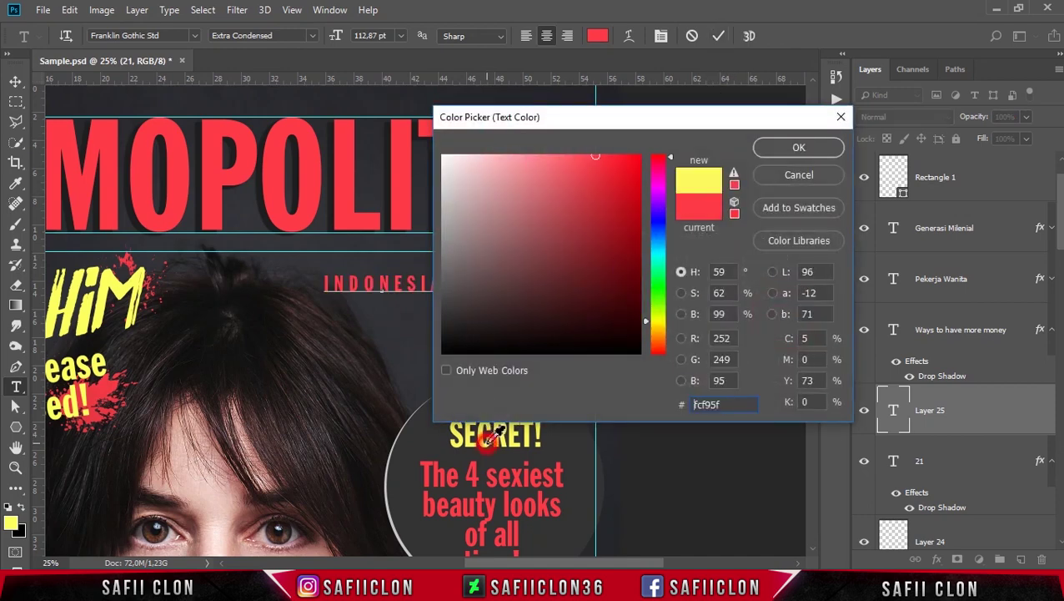
left_click(798, 149)
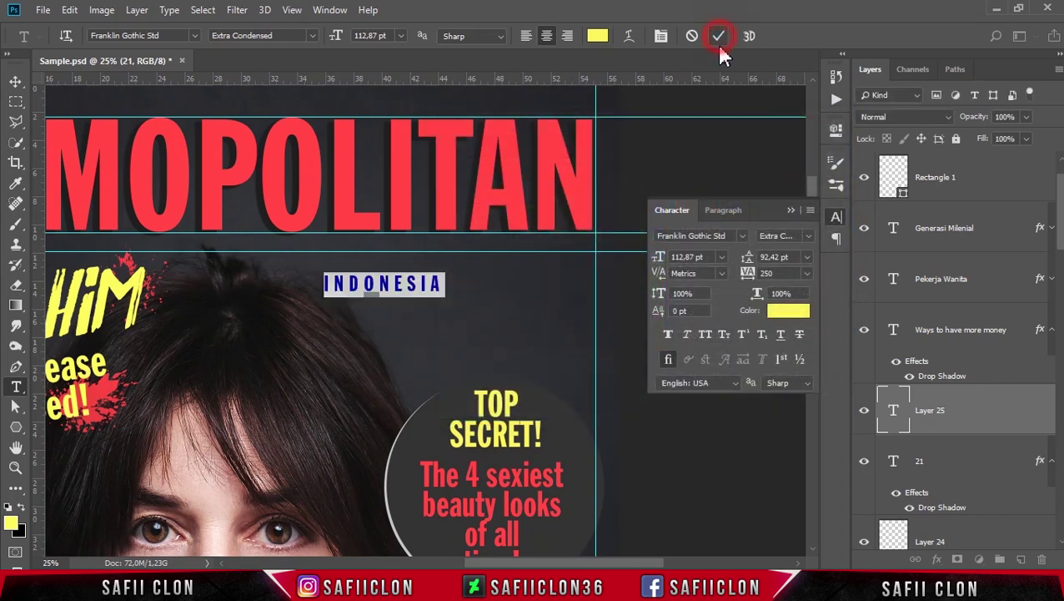
left_click(719, 36)
left_click(790, 210)
- Move INDONESIA under the masthead's right end and scale it up slightly
key("ctrl+t")
left_click_drag(421, 302, 546, 254)
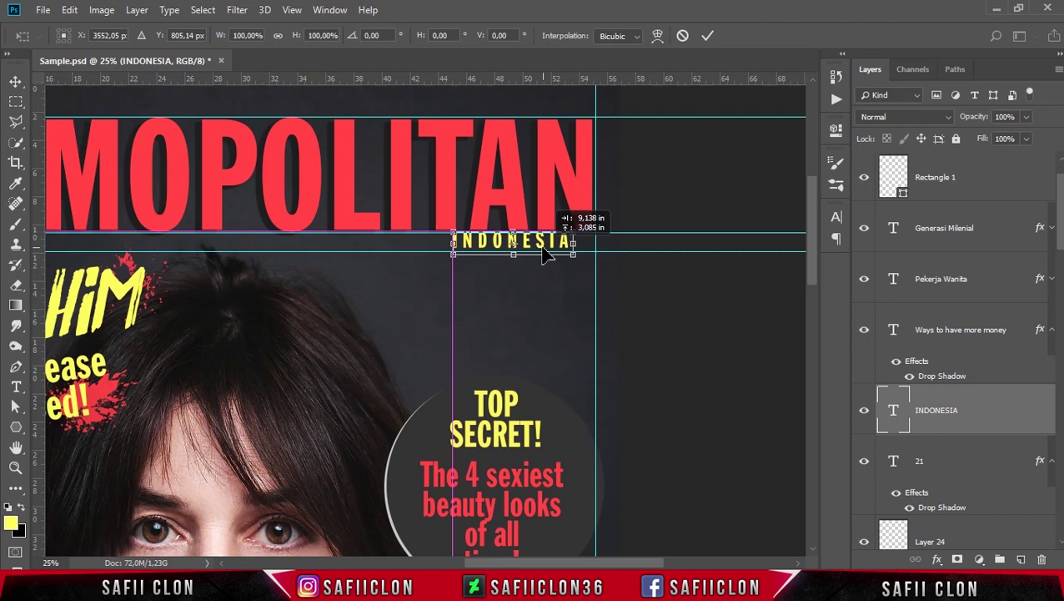
left_click_drag(573, 253, 579, 256)
key("shift+Right")
key("shift+Right")
left_click_drag(565, 249, 583, 253)
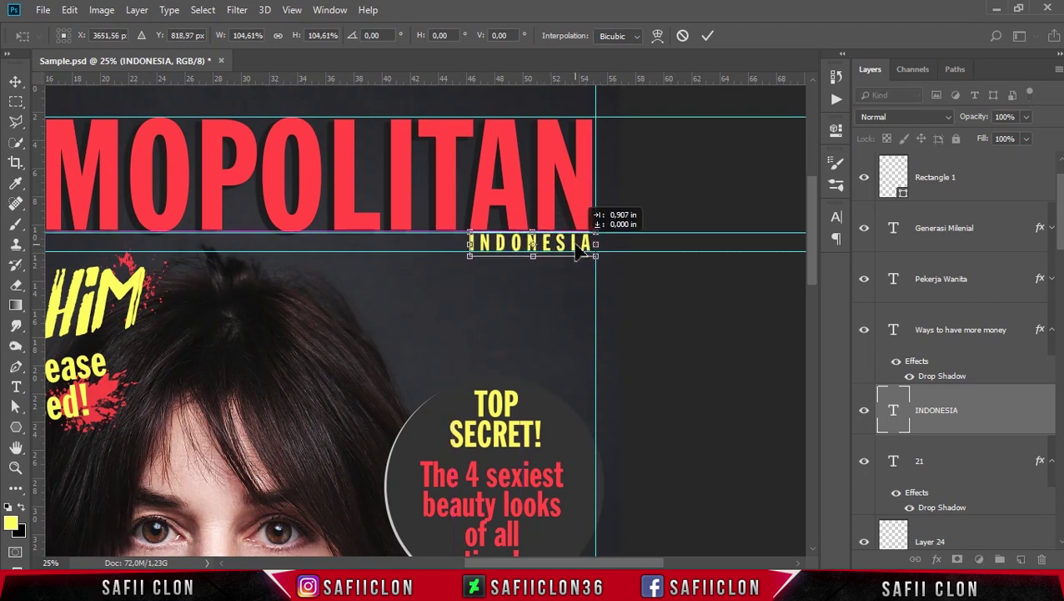
key("shift+Left")
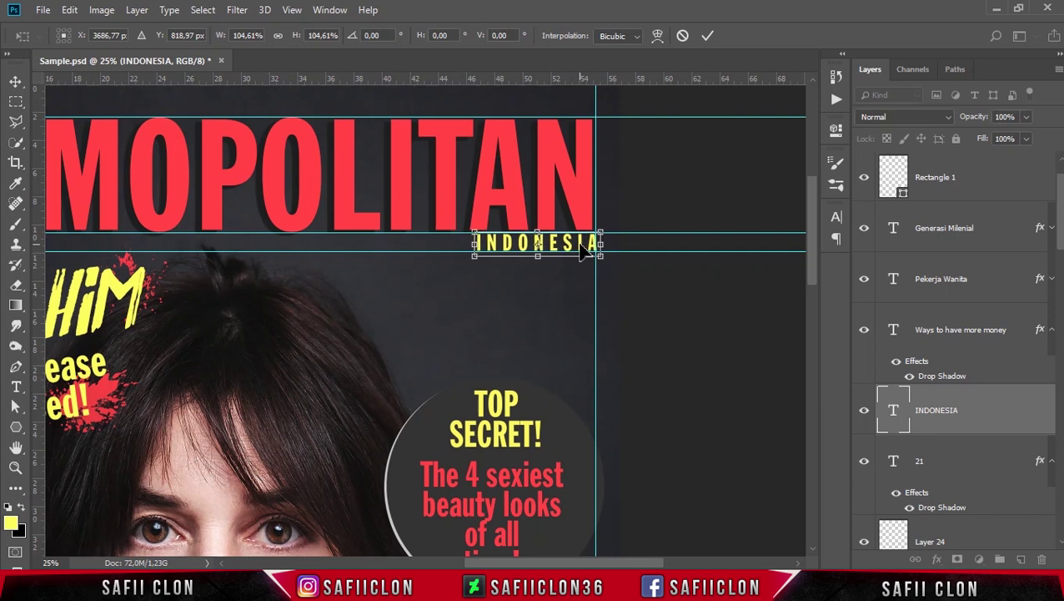
key("t")
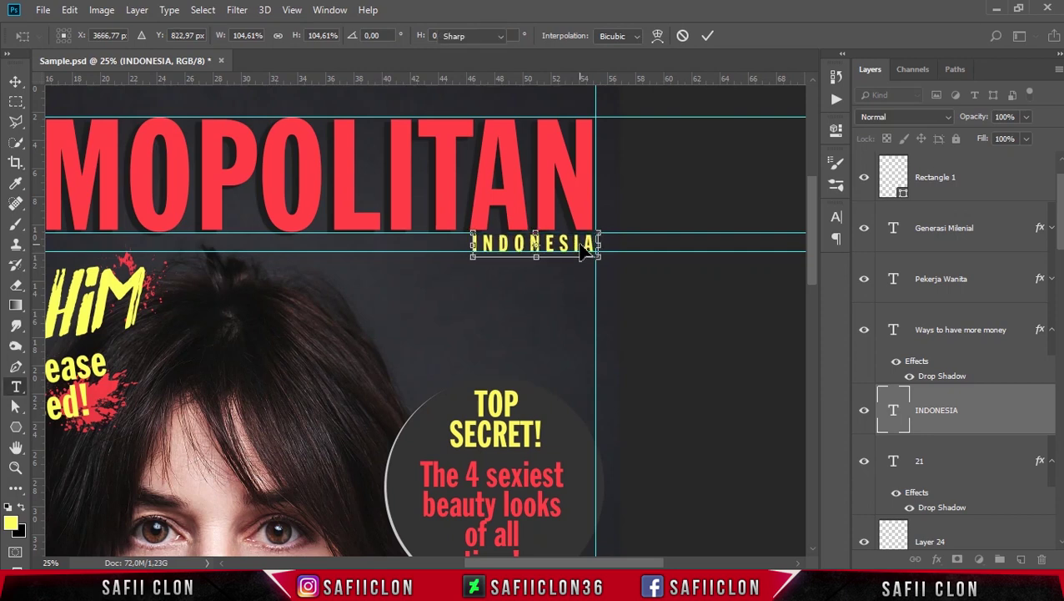
key("ctrl+h")
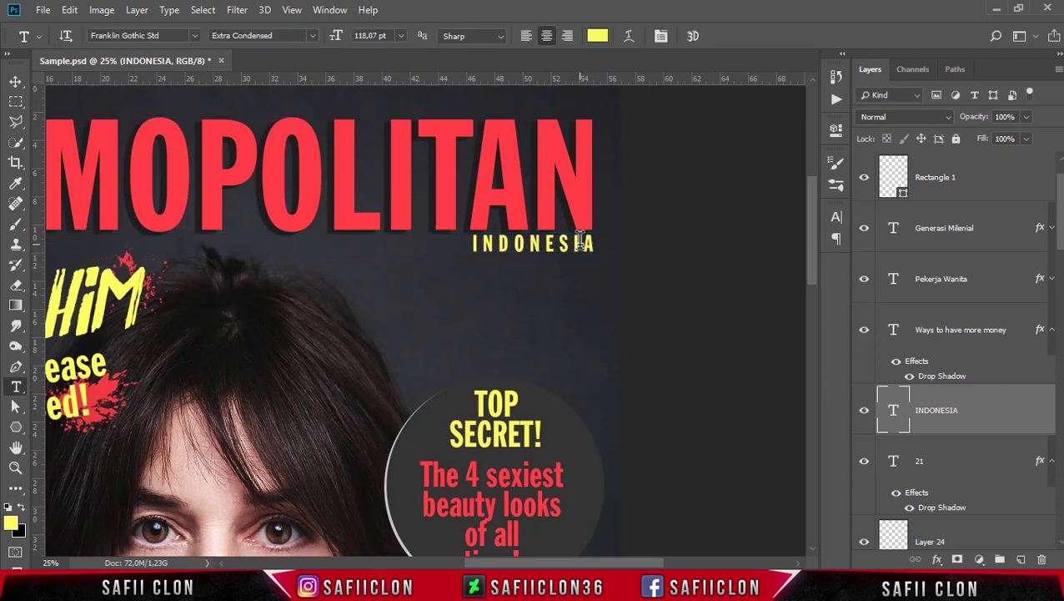
key("ctrl+minus")
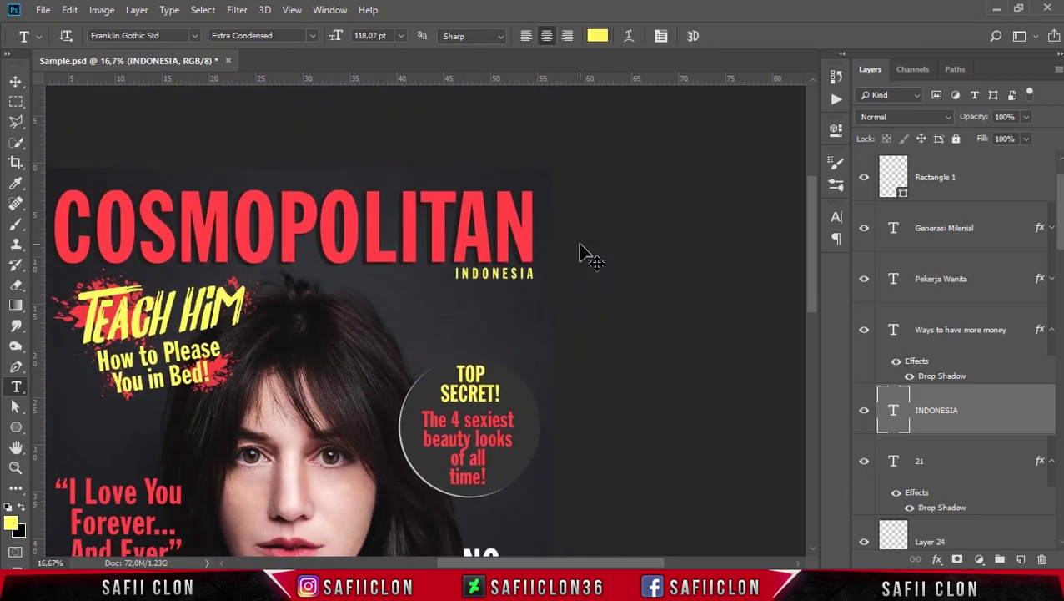
- Show the guides again and position horizontal guides around the INDONESIA line
key("ctrl+minus")
key("ctrl+h")
key("ctrl+plus")
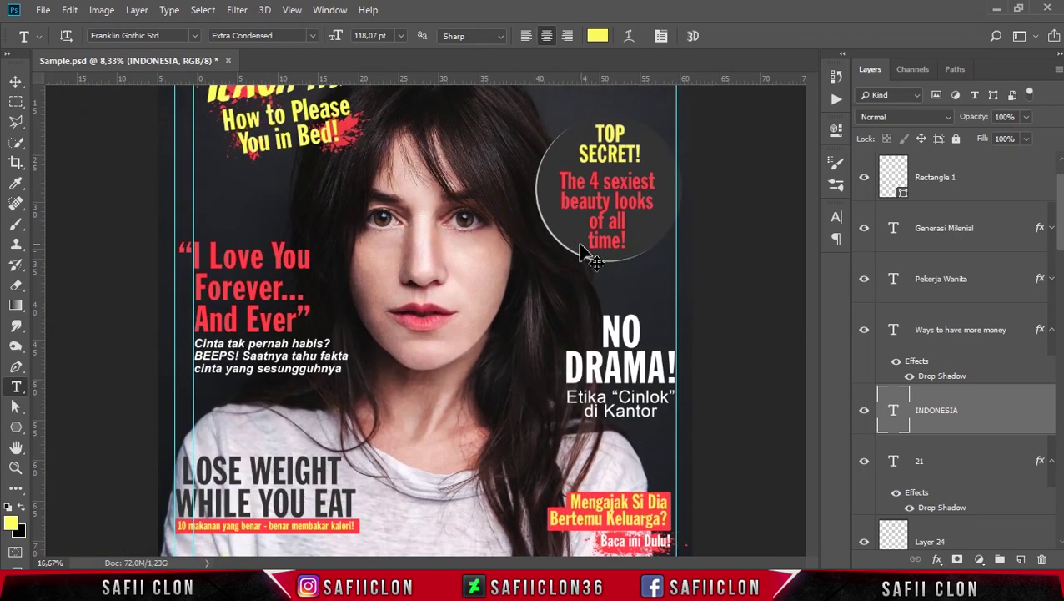
key("ctrl+plus")
left_click_drag(822, 354, 815, 244)
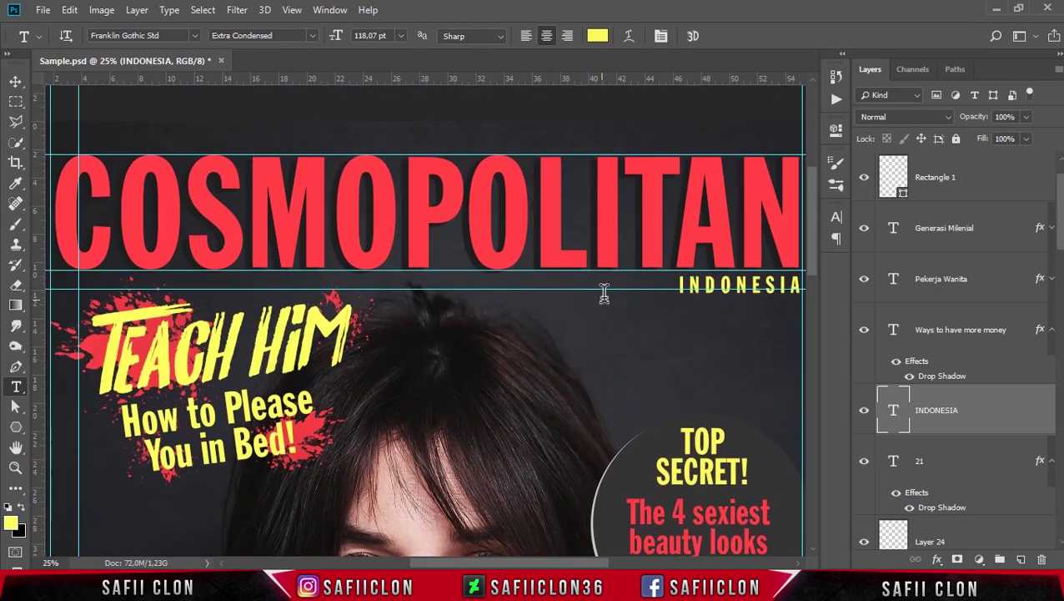
left_click_drag(604, 289, 597, 272)
left_click_drag(563, 94, 579, 272)
left_click_drag(554, 564, 595, 564)
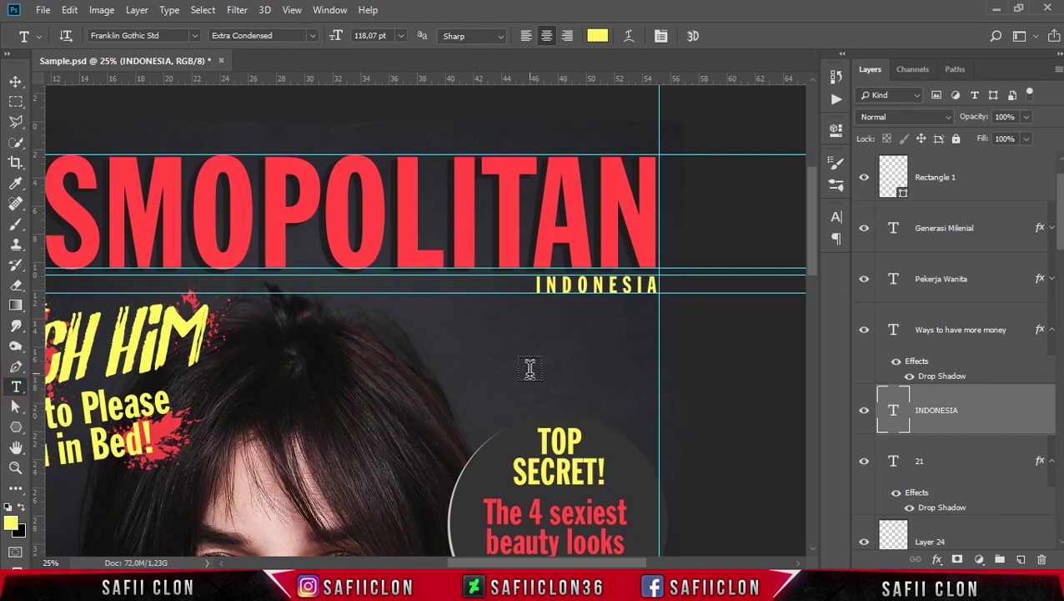
scroll(535, 379, "up", 2)
scroll(533, 384, "up", 1)
scroll(529, 373, "up", 1)
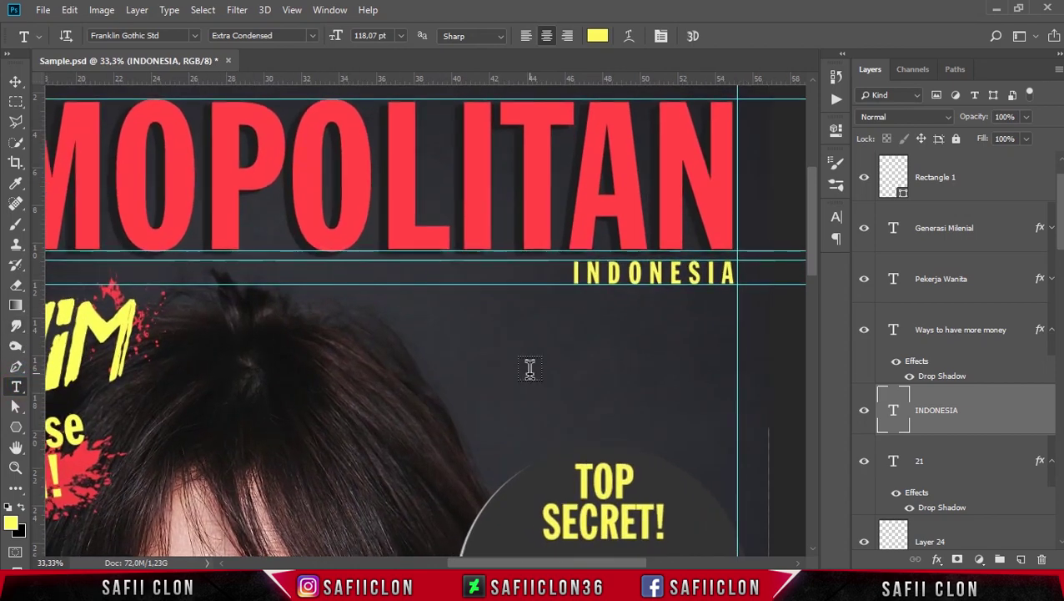
left_click_drag(572, 564, 590, 566)
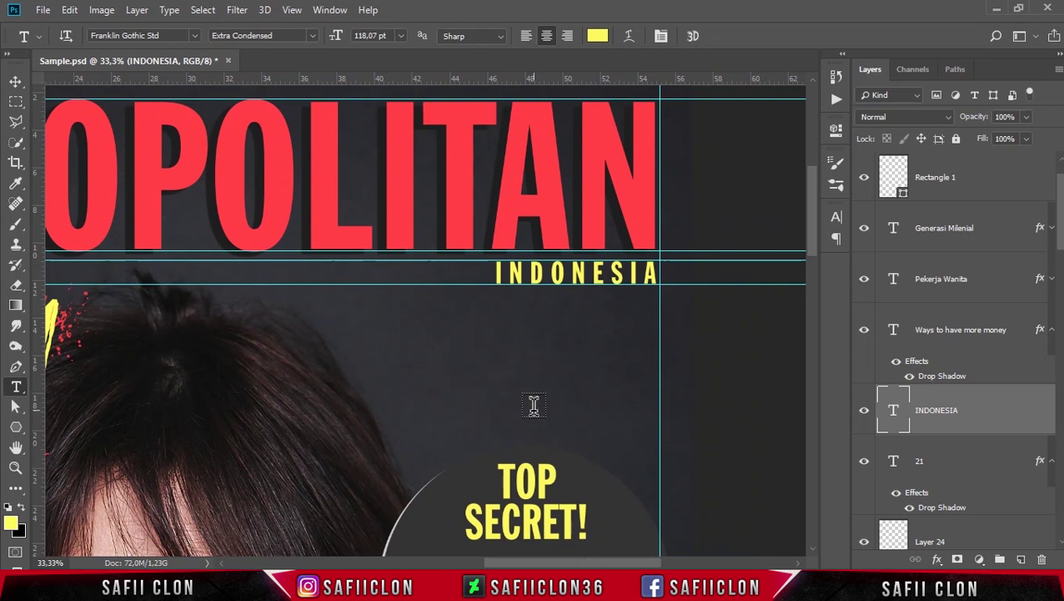
- Type 'Hanya untuk Pembaca DEWASA' below INDONESIA and reduce its tracking to 30
left_click(380, 371)
type("Hanya untuk Pembaca DEWASA")
key("ctrl+a")
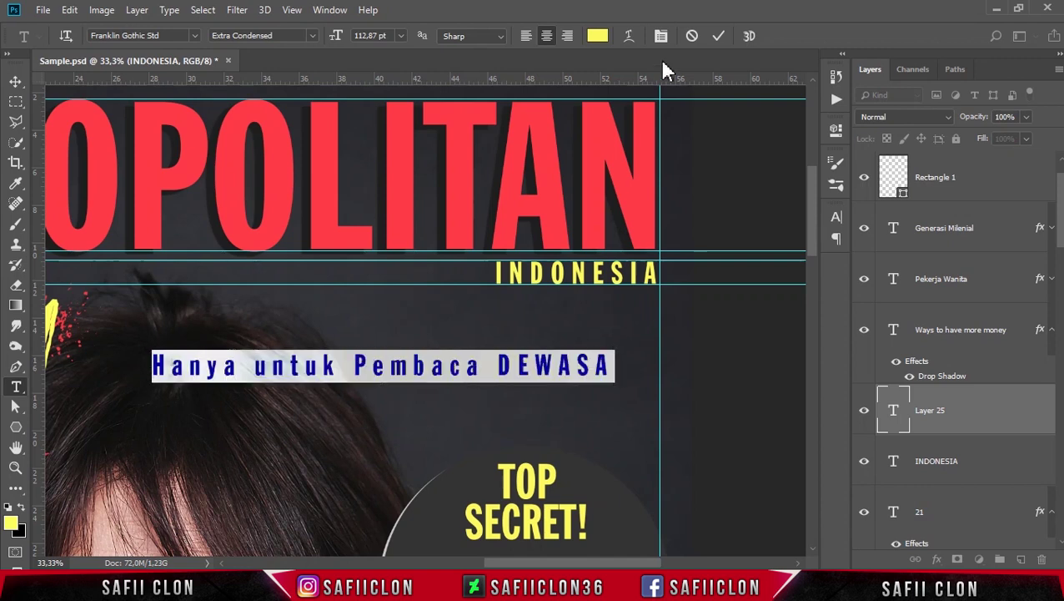
left_click(837, 221)
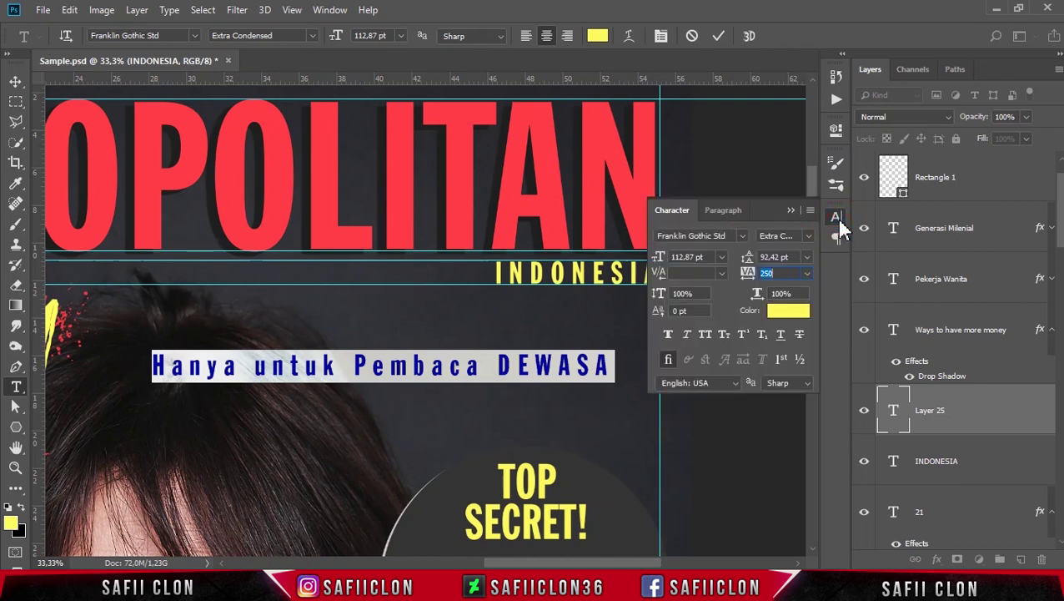
left_click_drag(749, 276, 740, 282)
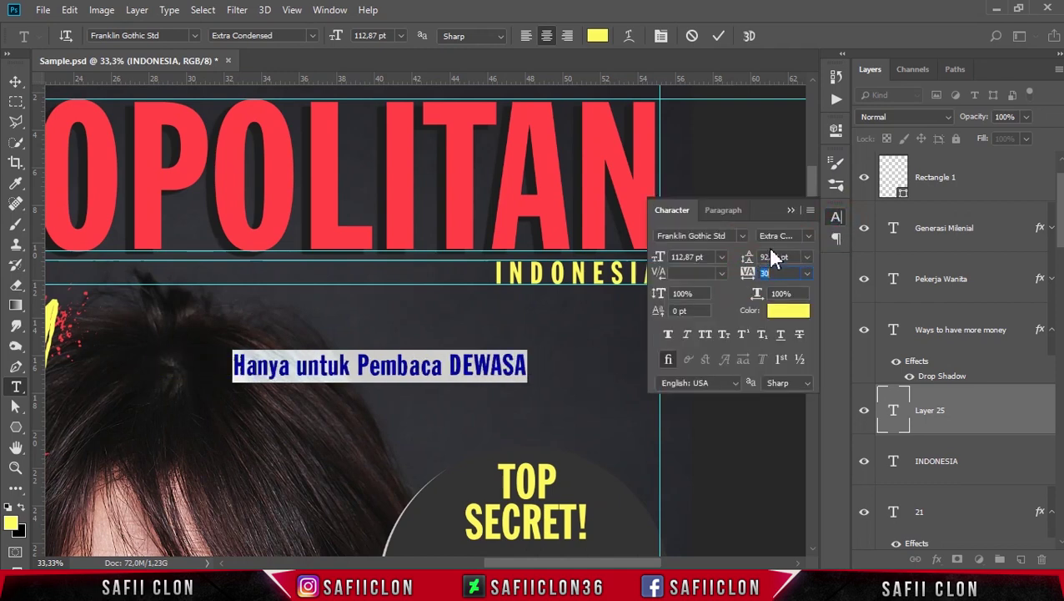
left_click(792, 210)
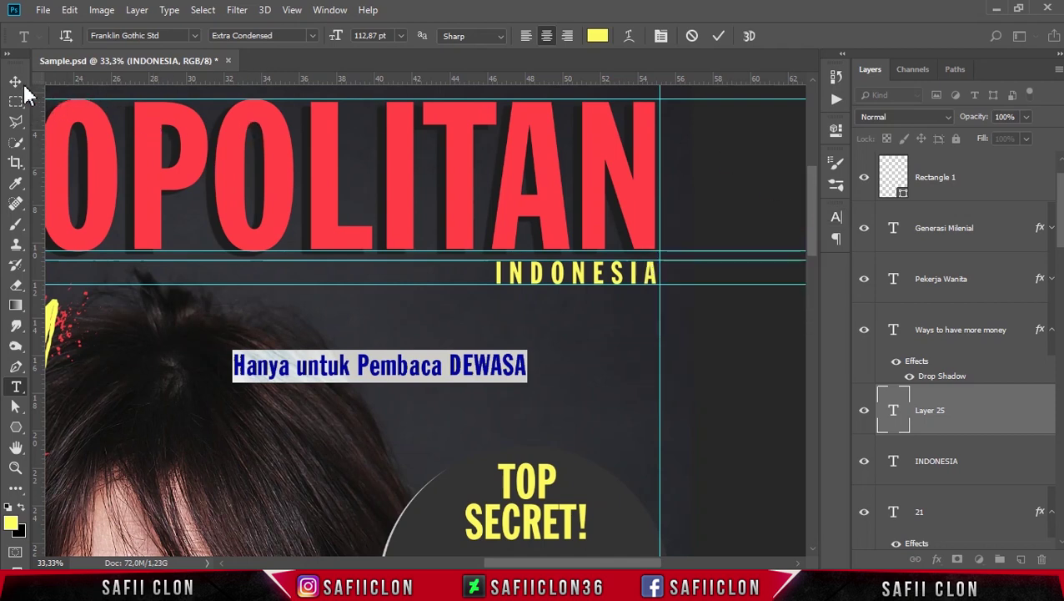
left_click(16, 82)
key("ctrl+t")
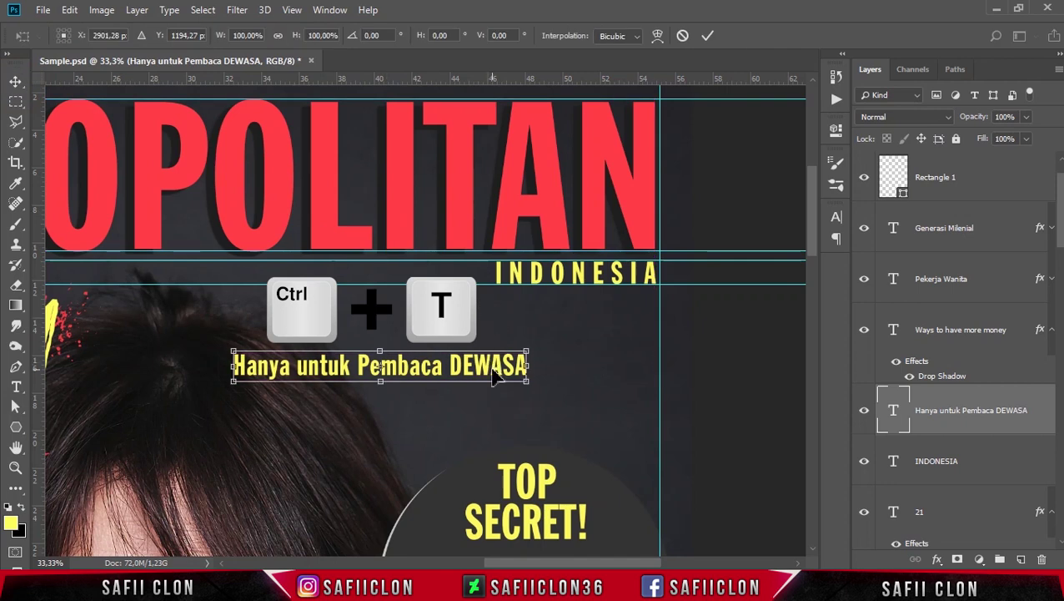
- Move the DEWASA line up near INDONESIA and shrink it
left_click_drag(494, 377, 631, 307)
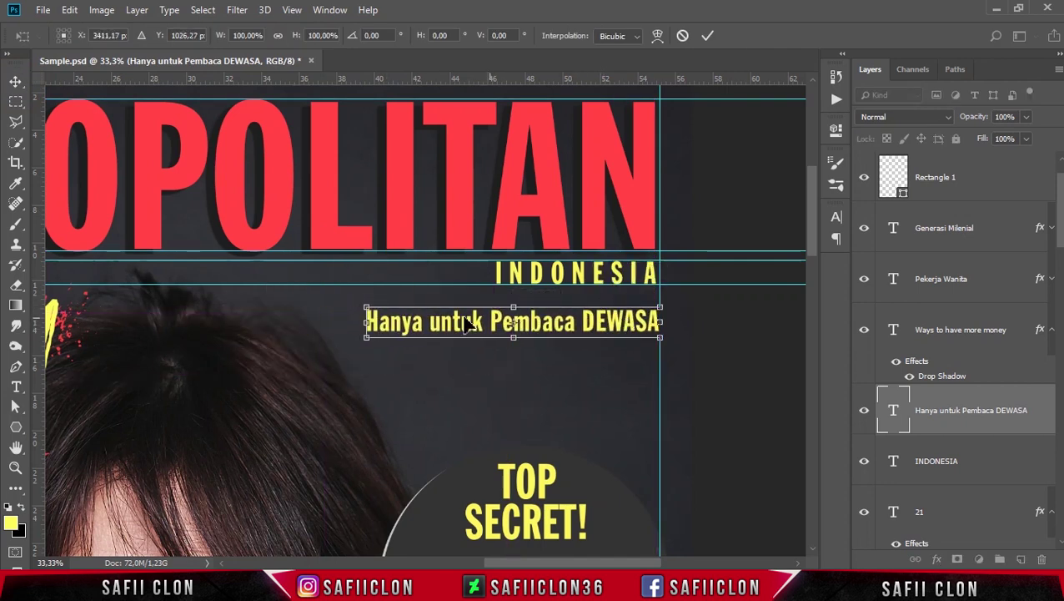
left_click_drag(366, 335, 515, 324)
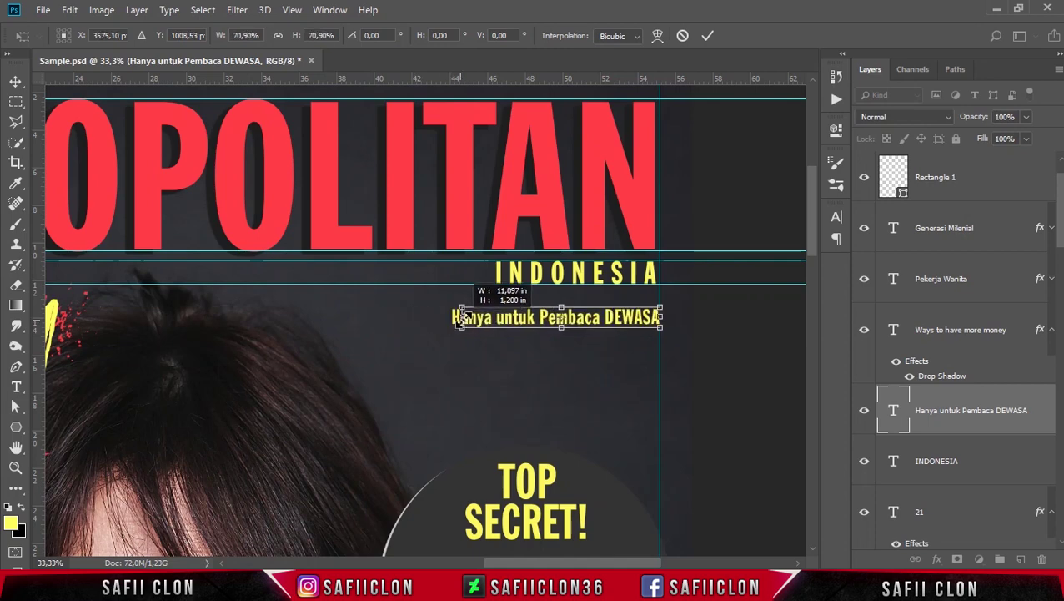
double_click(523, 328)
- Set the DEWASA text to Franklin Gothic Medium, tracking -50, size 48.85 pt
key("t")
left_click(572, 326)
key("ctrl+a")
left_click(198, 37)
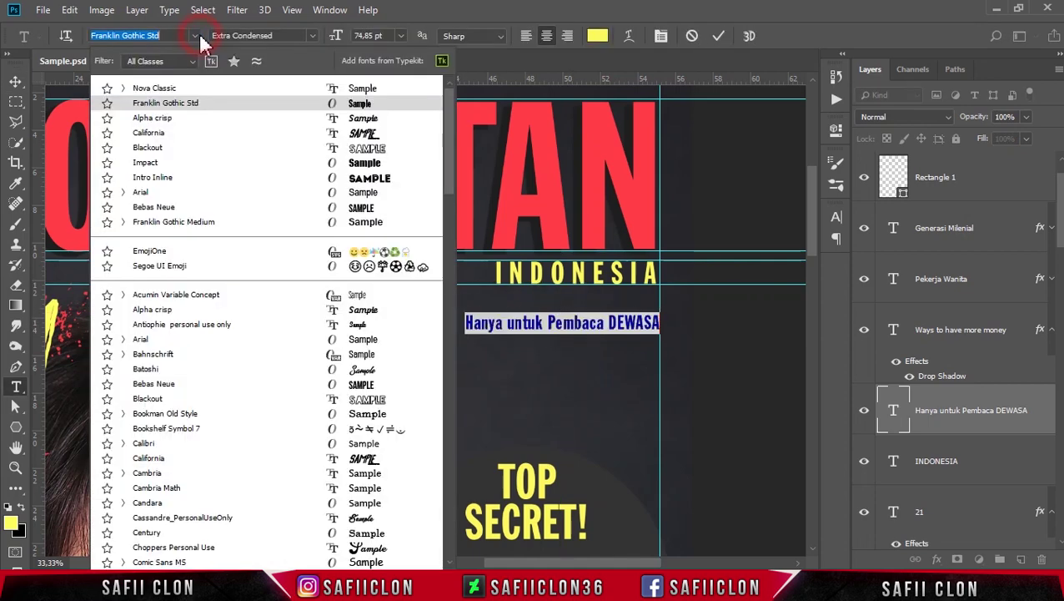
left_click_drag(450, 123, 455, 182)
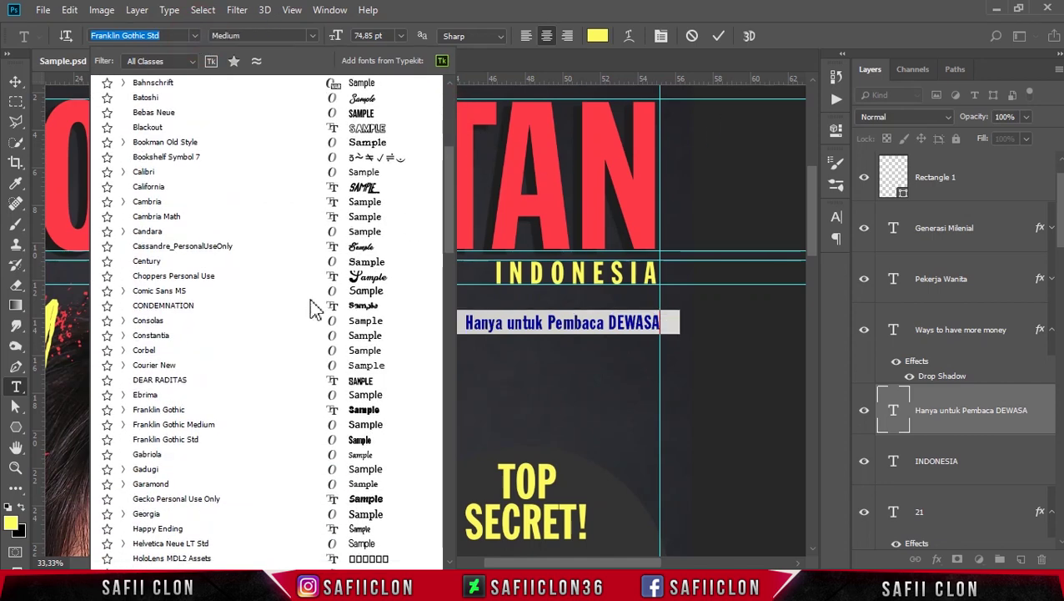
left_click(201, 425)
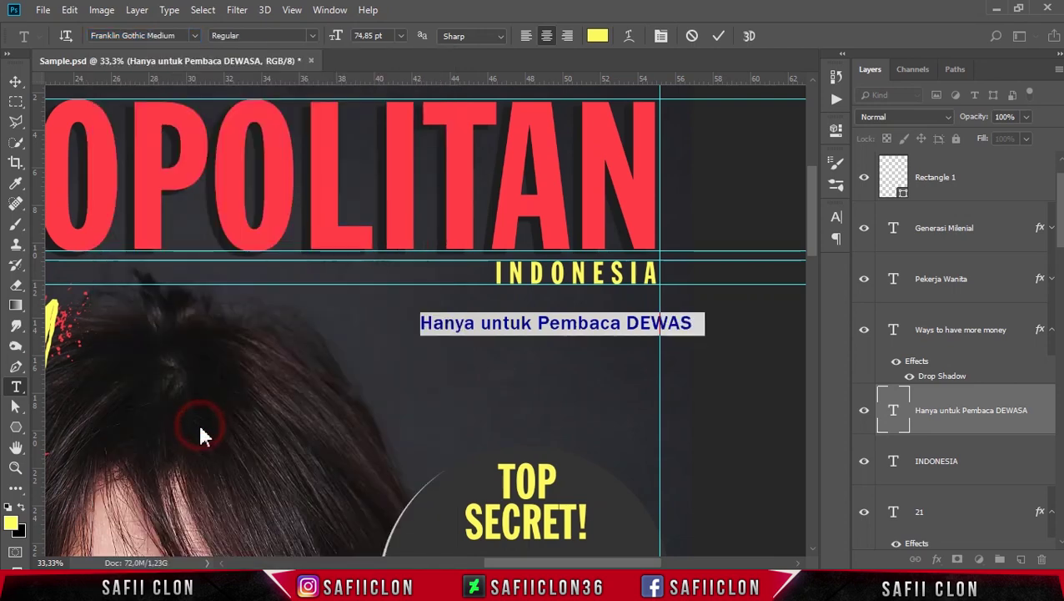
left_click(836, 216)
left_click_drag(750, 275, 745, 275)
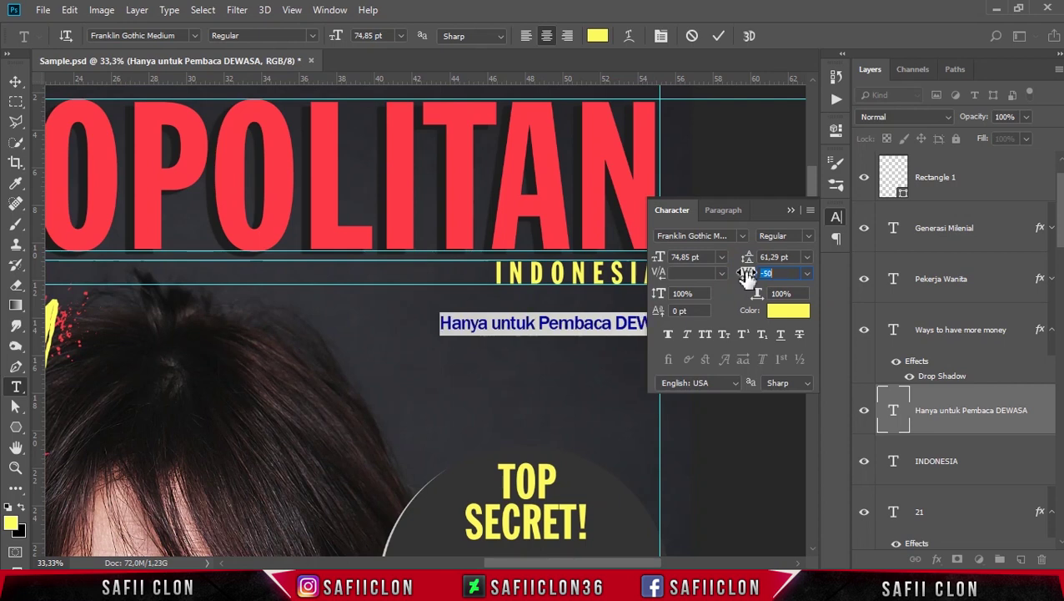
left_click(789, 211)
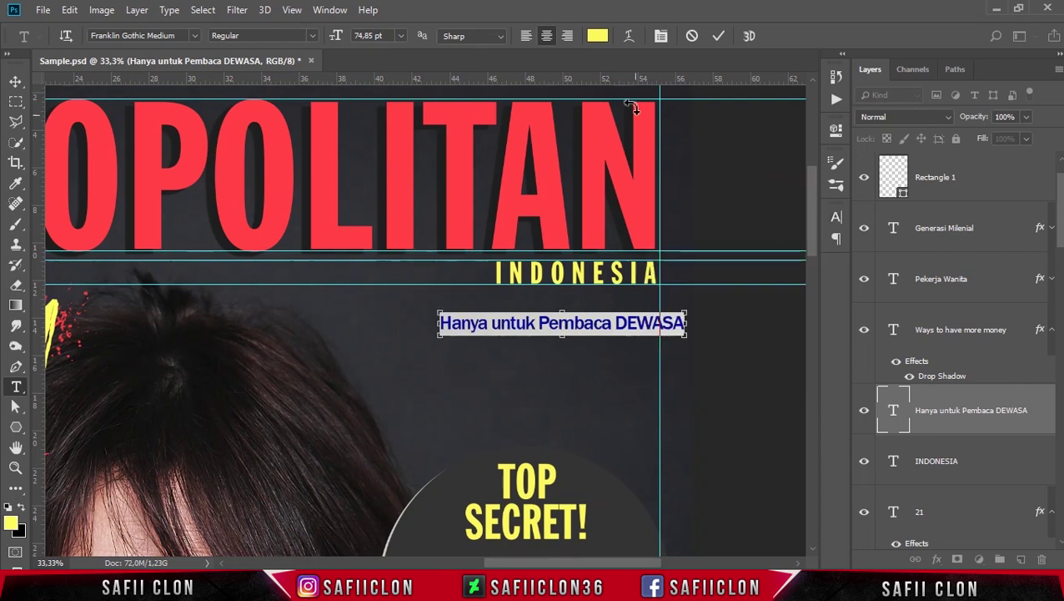
left_click_drag(340, 42, 320, 42)
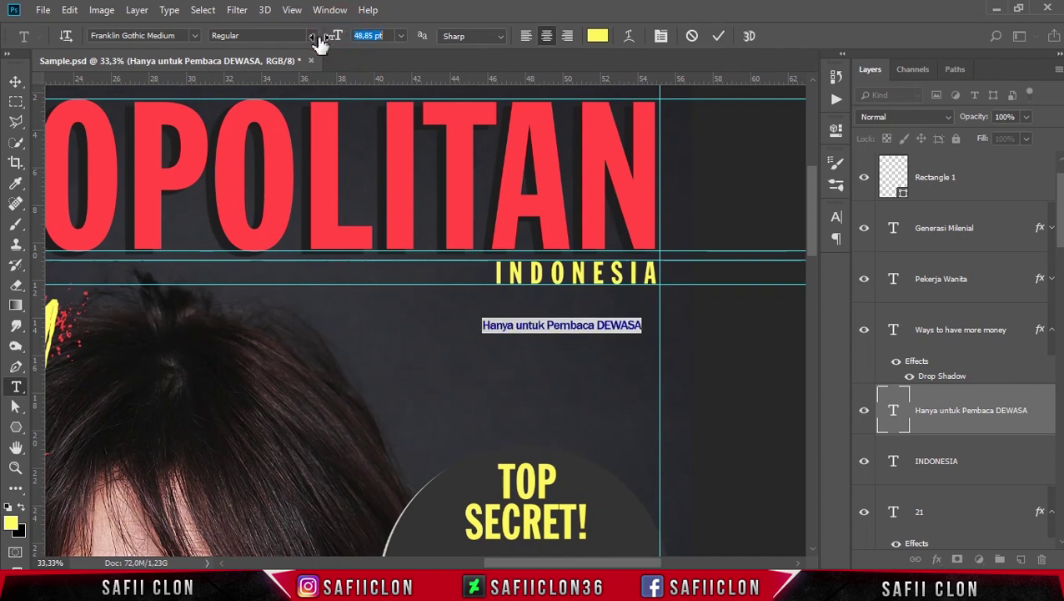
- Shift the DEWASA line right to align under INDONESIA
key("ctrl+t")
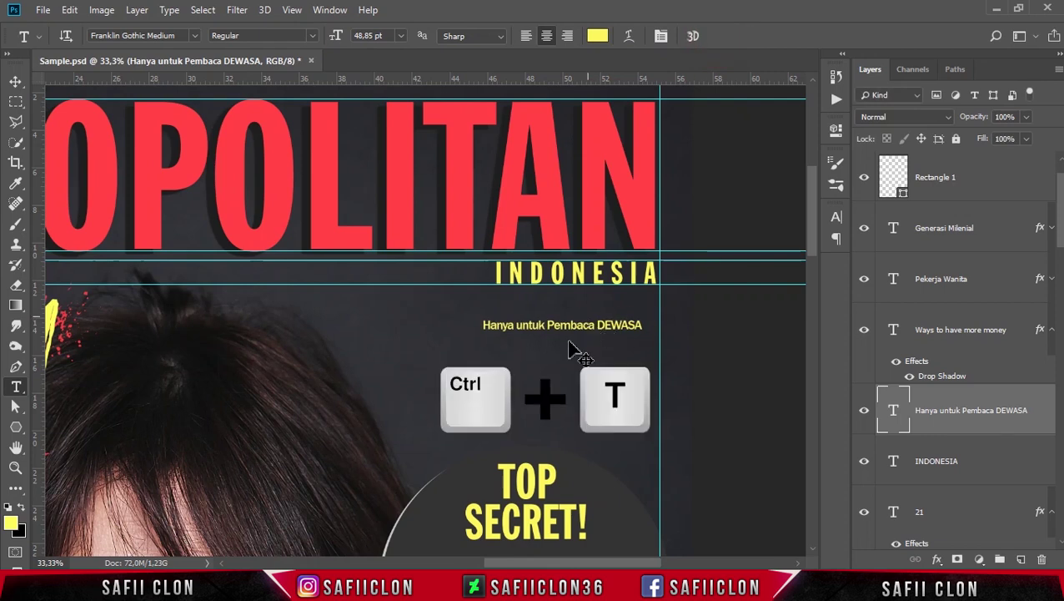
left_click_drag(597, 334, 613, 334)
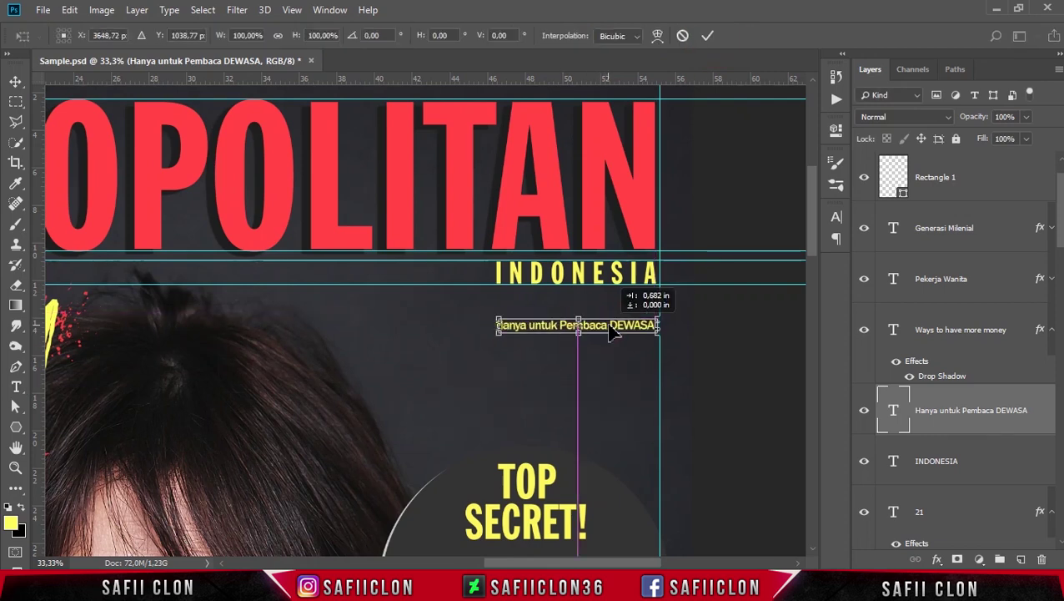
key("Return")
key("t")
- Make the DEWASA text white, then duplicate the layer
left_click(608, 324)
key("ctrl+a")
left_click(599, 37)
left_click_drag(563, 211, 442, 155)
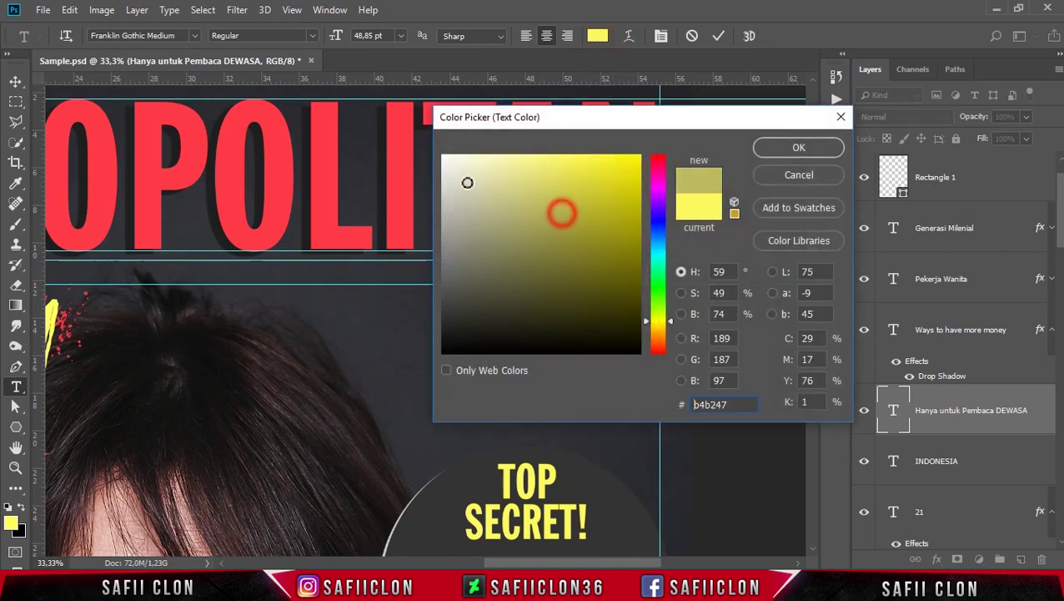
left_click(799, 151)
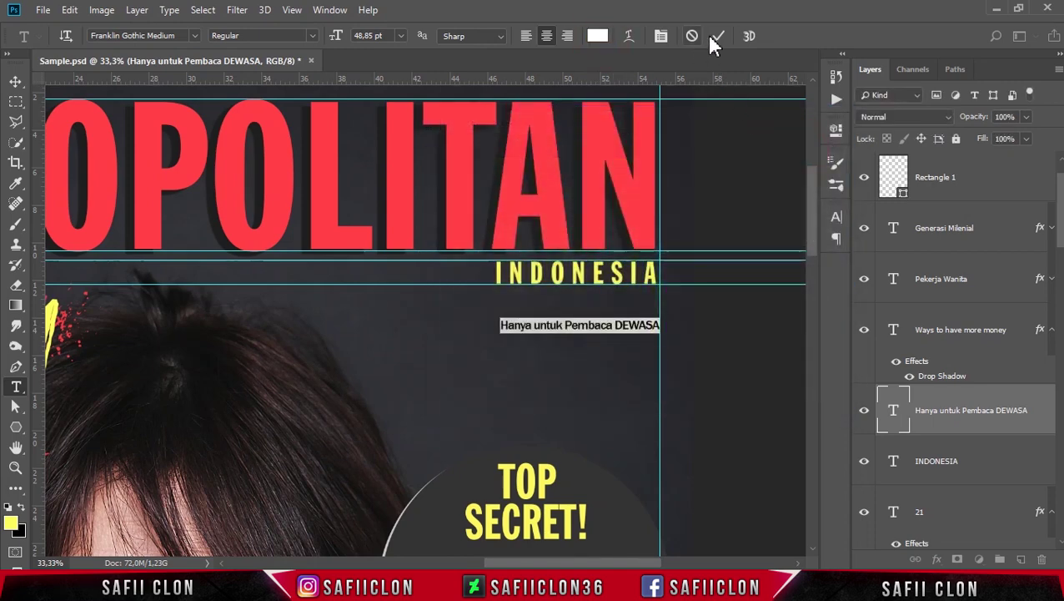
left_click(717, 36)
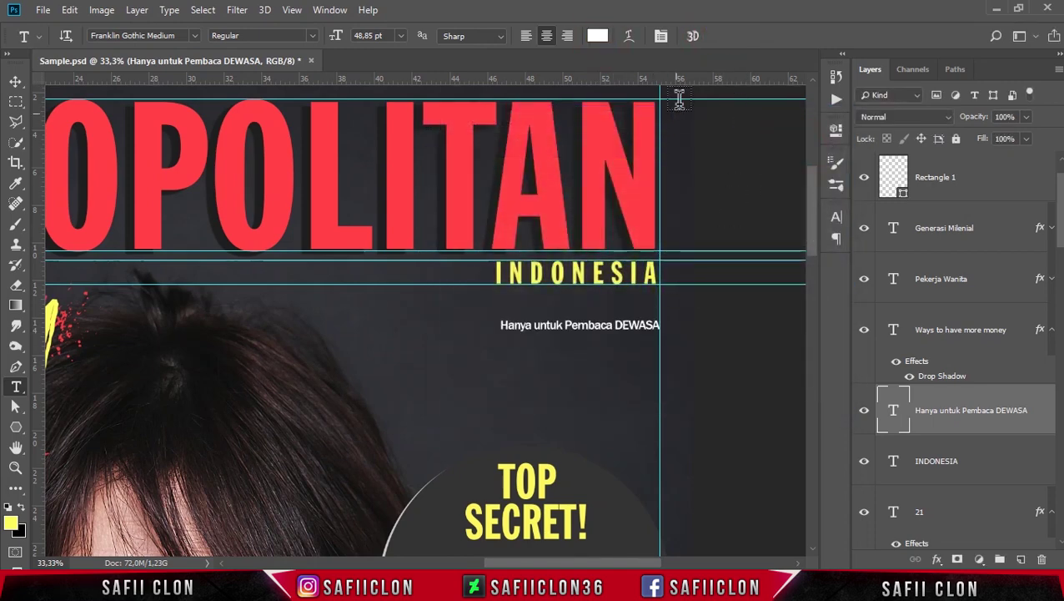
key("ctrl+j")
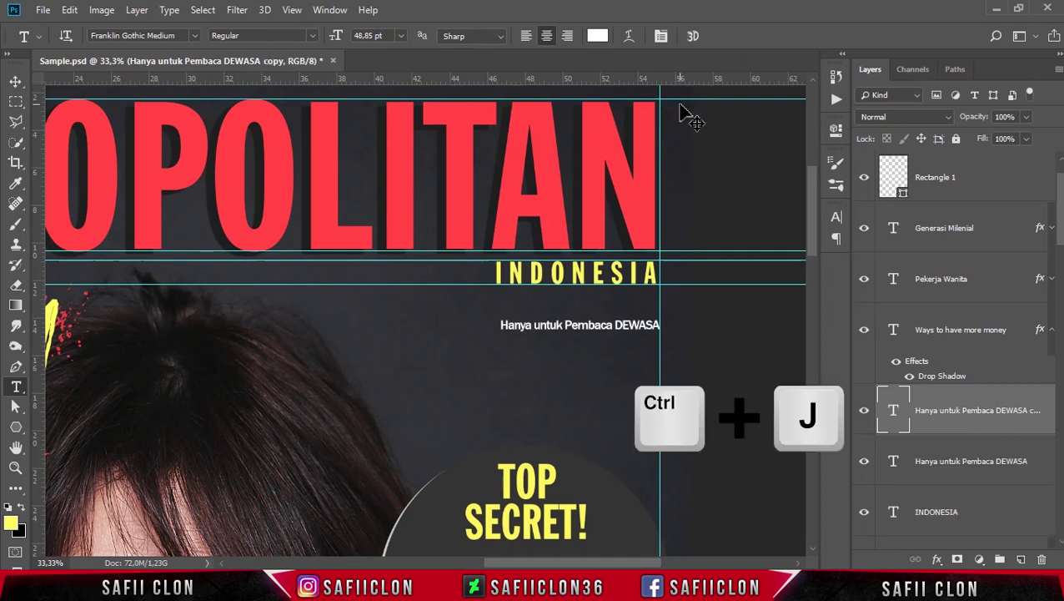
- Move the copied DEWASA line up just above the original
key("ctrl+t")
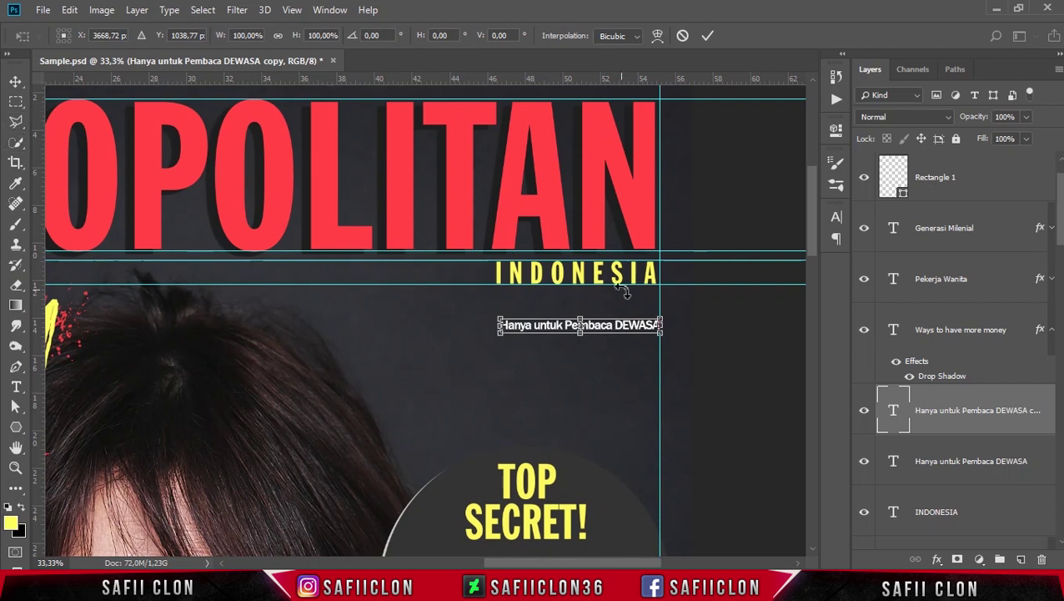
left_click_drag(624, 334, 624, 321)
key("Return")
key("shift+Left")
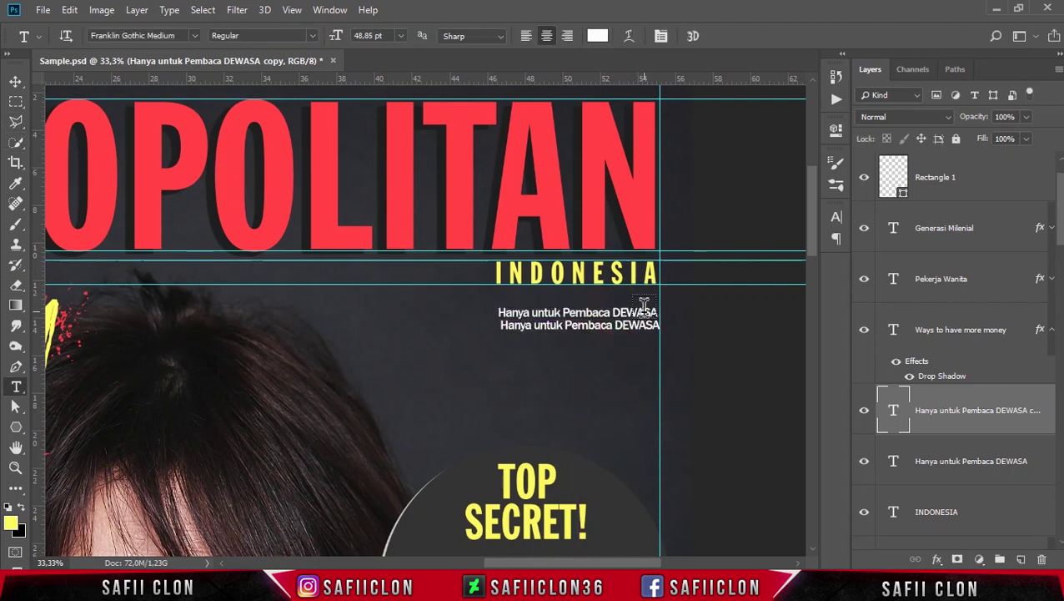
key("shift+Right")
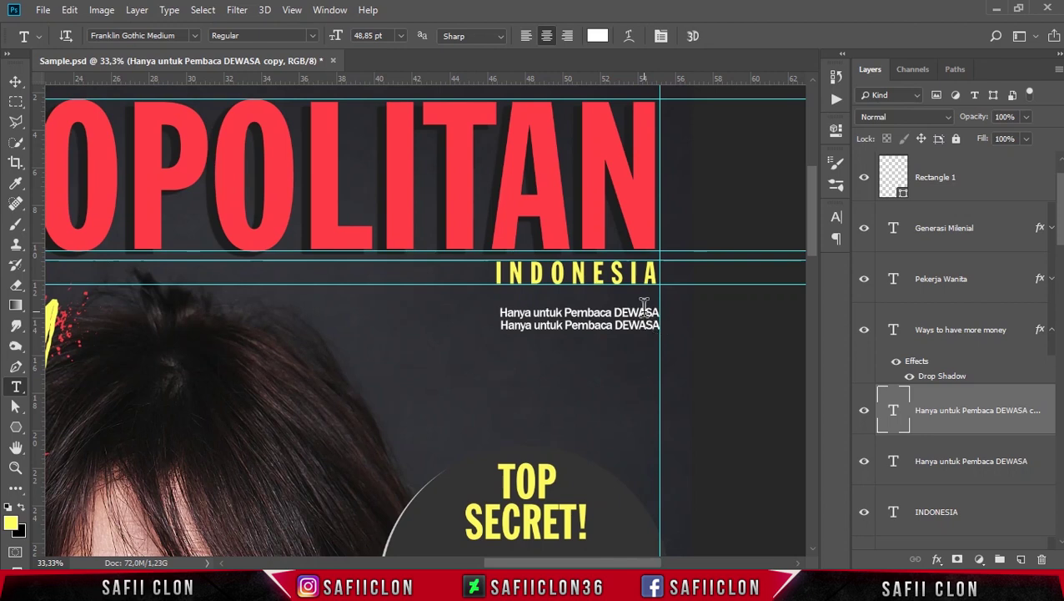
key("Right")
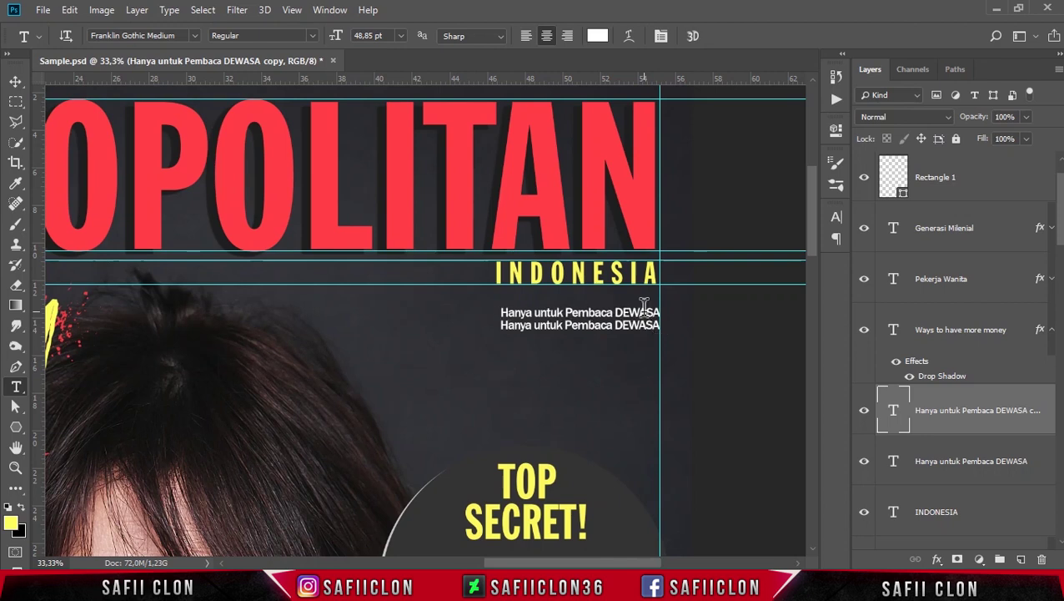
- Retype the copy as 'Harga Rp. XX.XXX' and align it right to the guide
triple_click(643, 311)
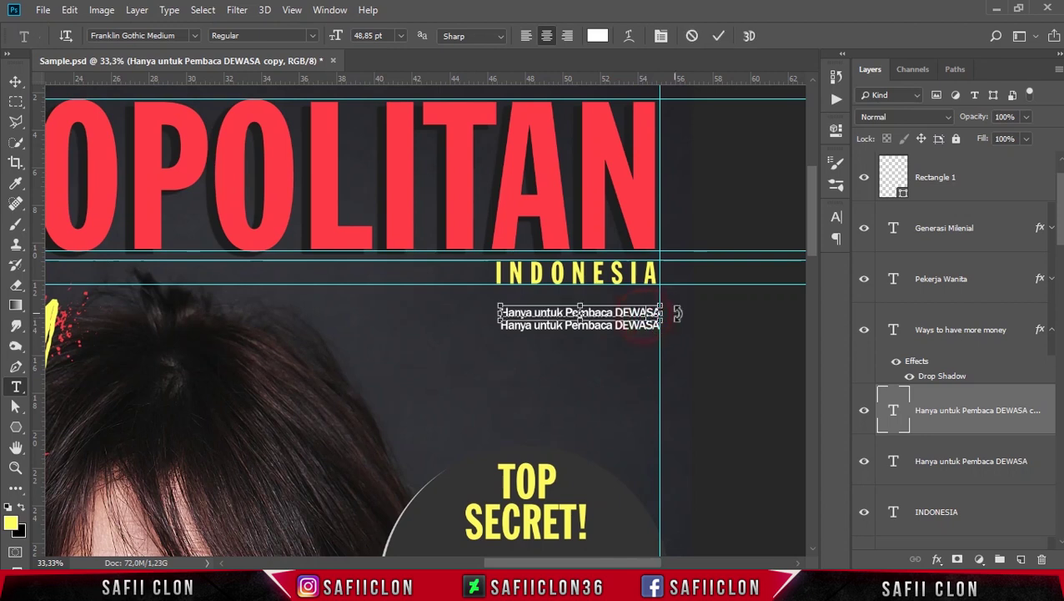
type("Harga Rp. XX.XXX")
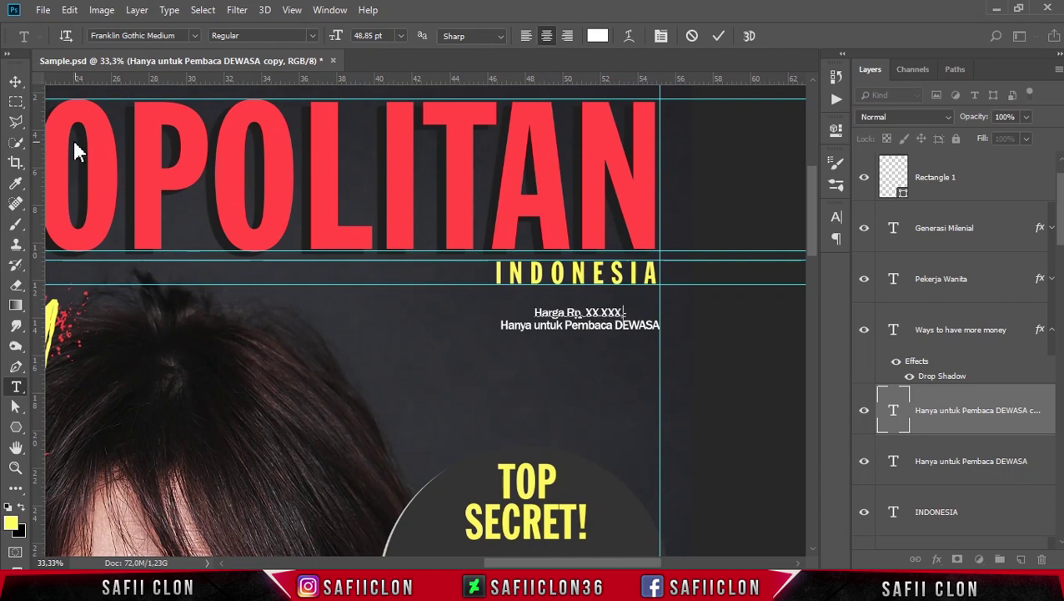
left_click(16, 82)
key("ctrl+t")
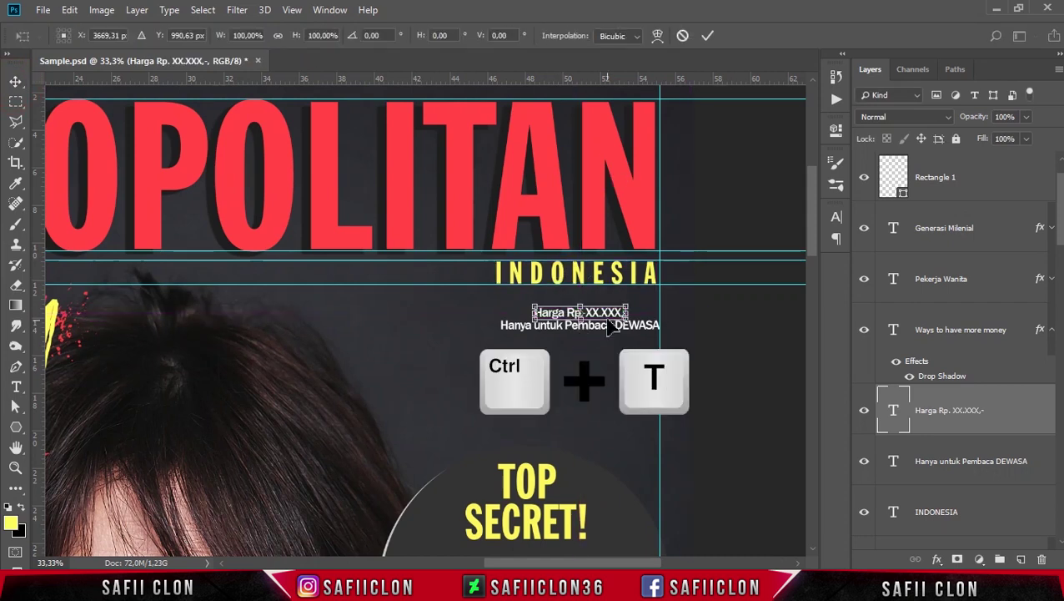
left_click_drag(607, 318, 645, 319)
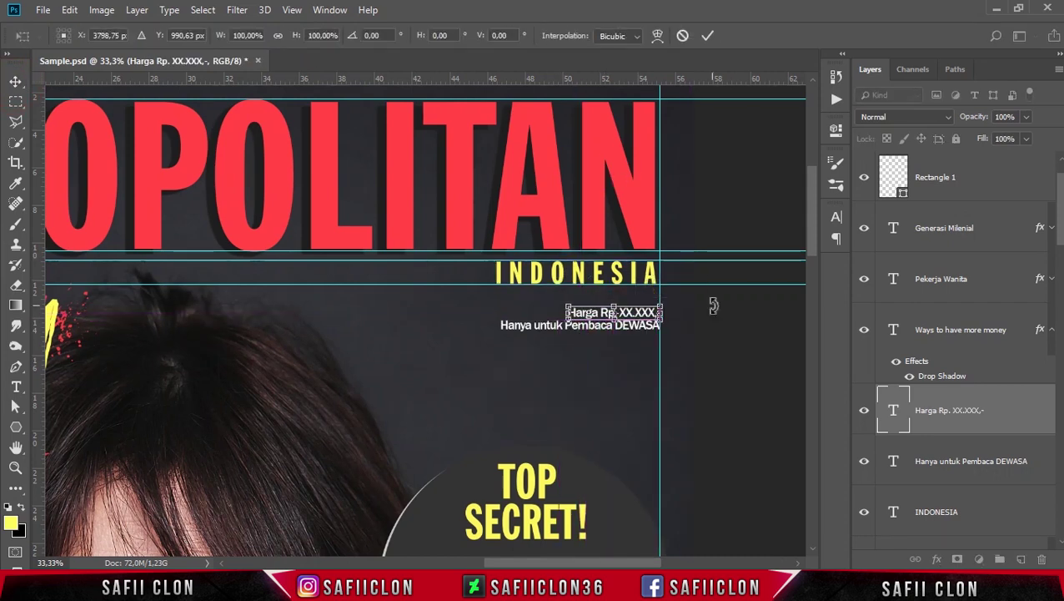
key("Return")
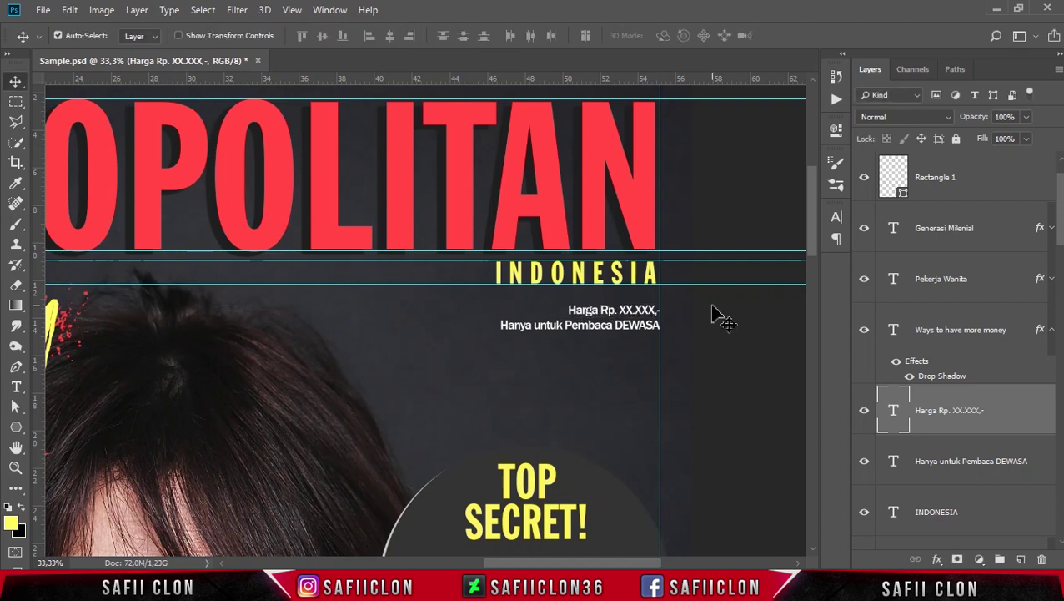
- Duplicate the price line and move the copy up above it
key("ctrl+j")
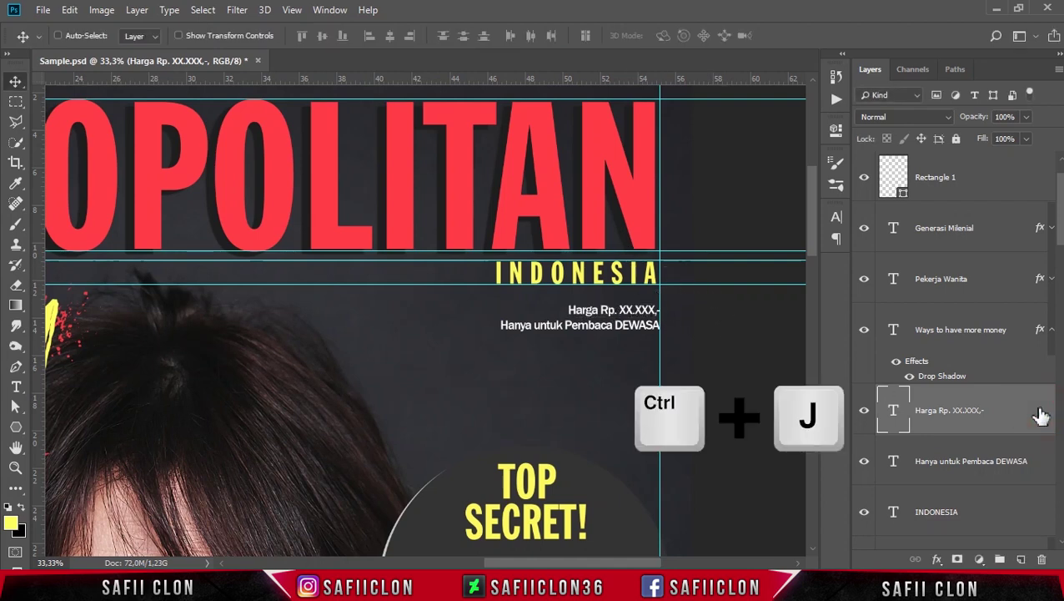
key("ctrl+t")
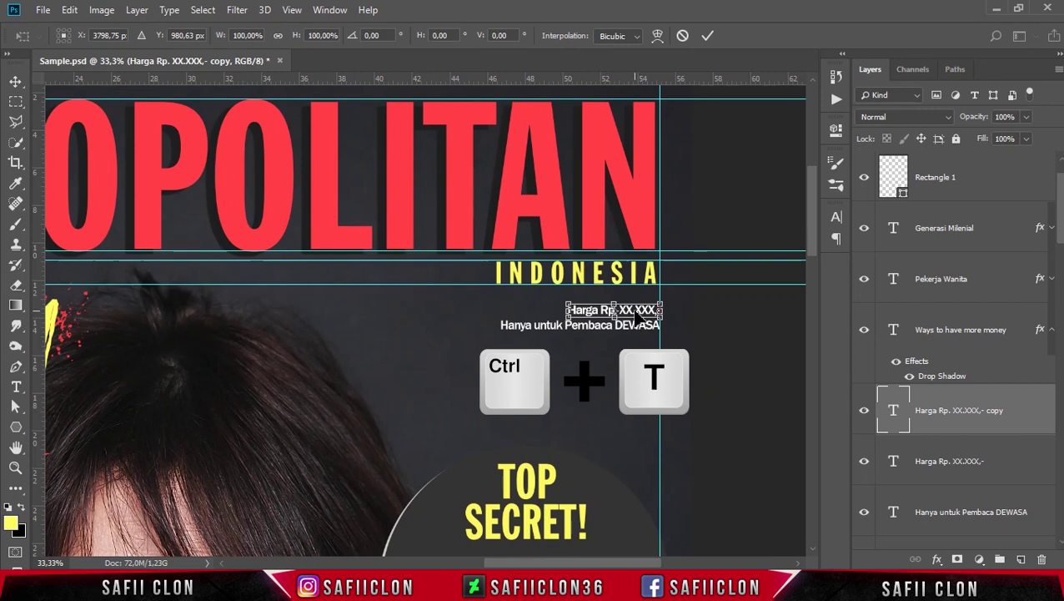
left_click_drag(638, 316, 638, 297)
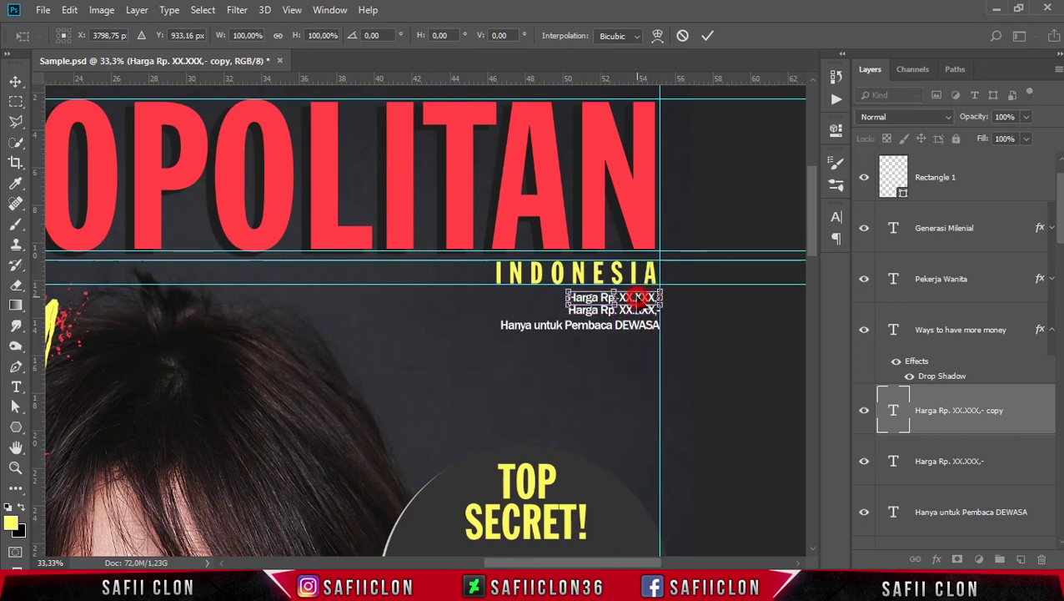
key("Return")
- Replace the copy's text with 'NOVEMBER' and align it to the right guide
double_click(636, 304)
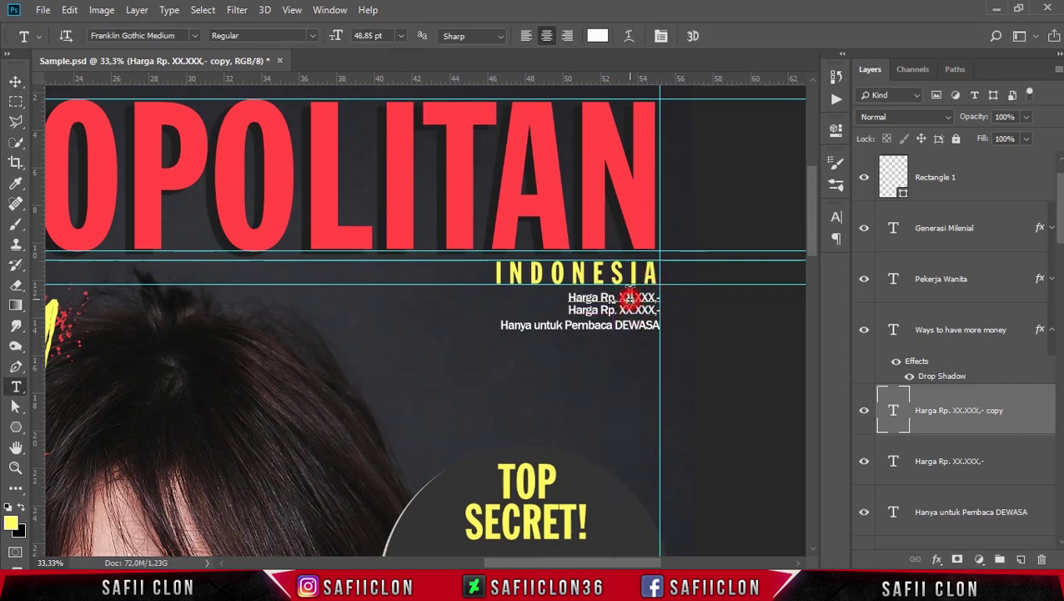
key("ctrl+a")
type("NOVEMBER")
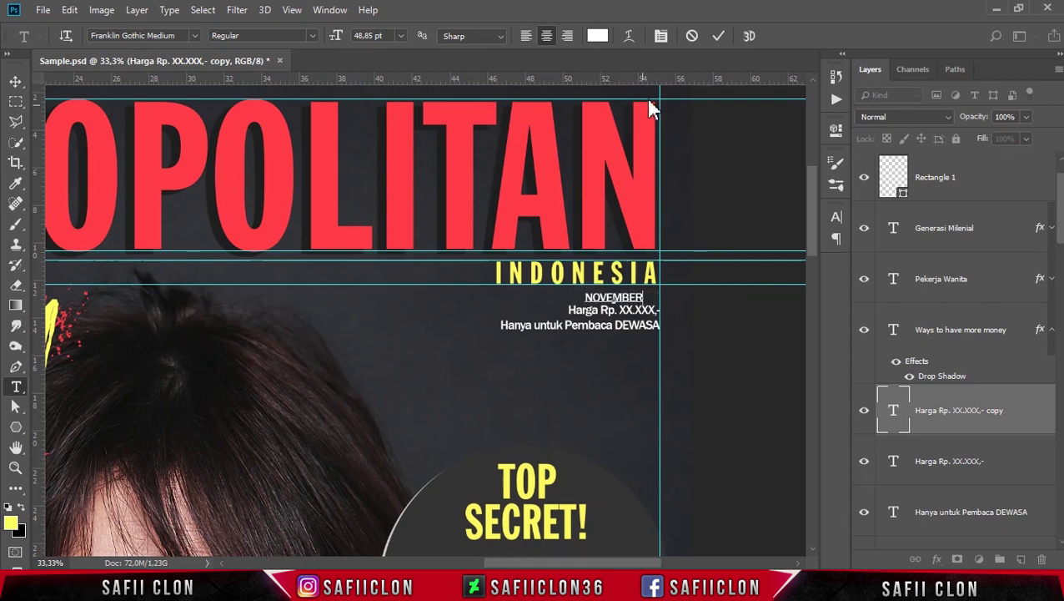
left_click(719, 36)
key("ctrl+t")
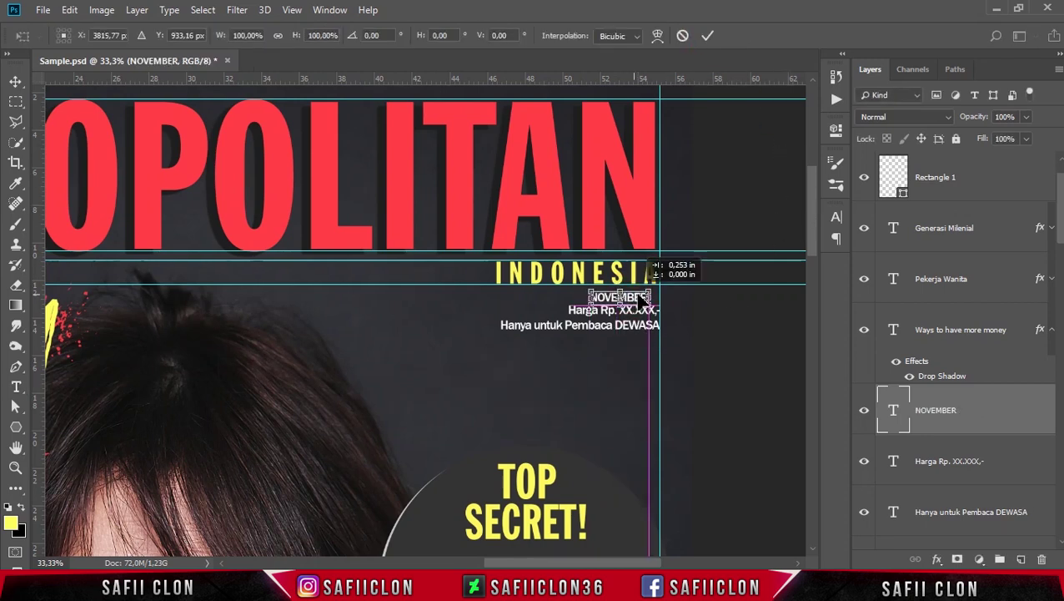
left_click_drag(632, 296, 647, 297)
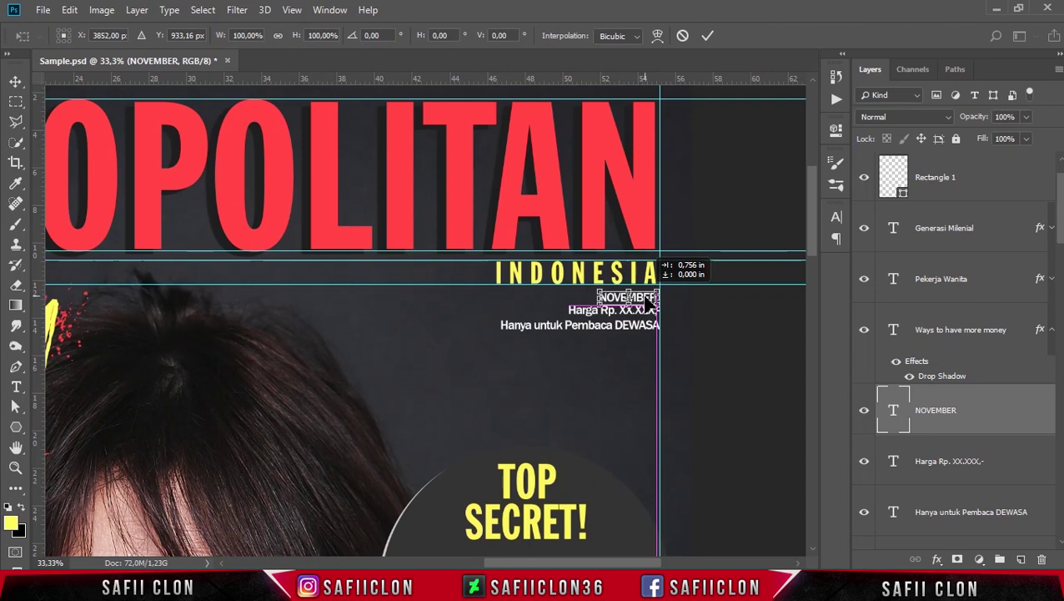
key("Return")
- Add '2018' to make 'NOVEMBER 2018' and realign it on the right guide
left_click(653, 297)
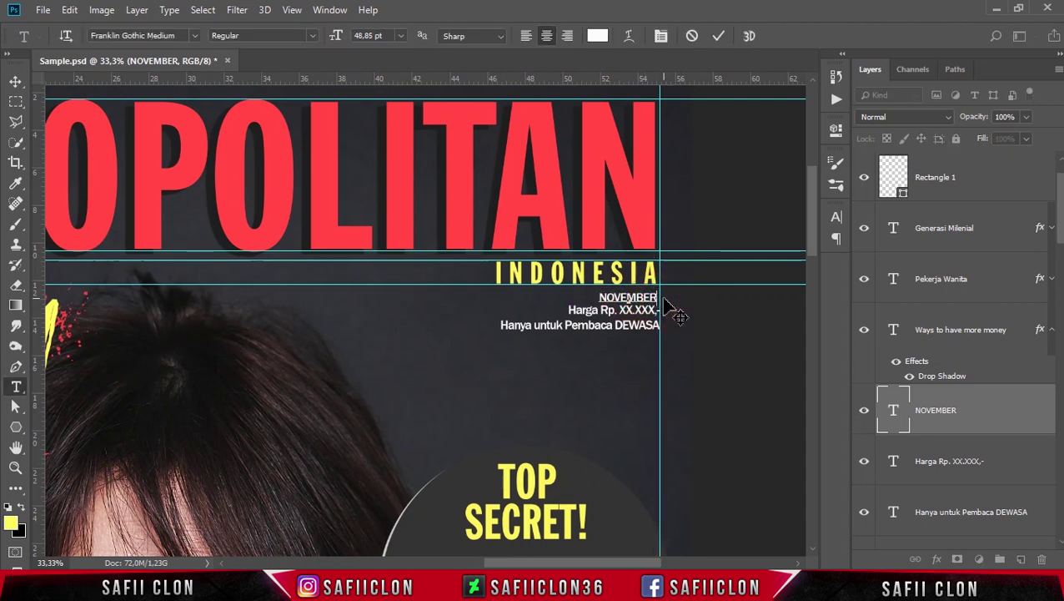
type(" 2018")
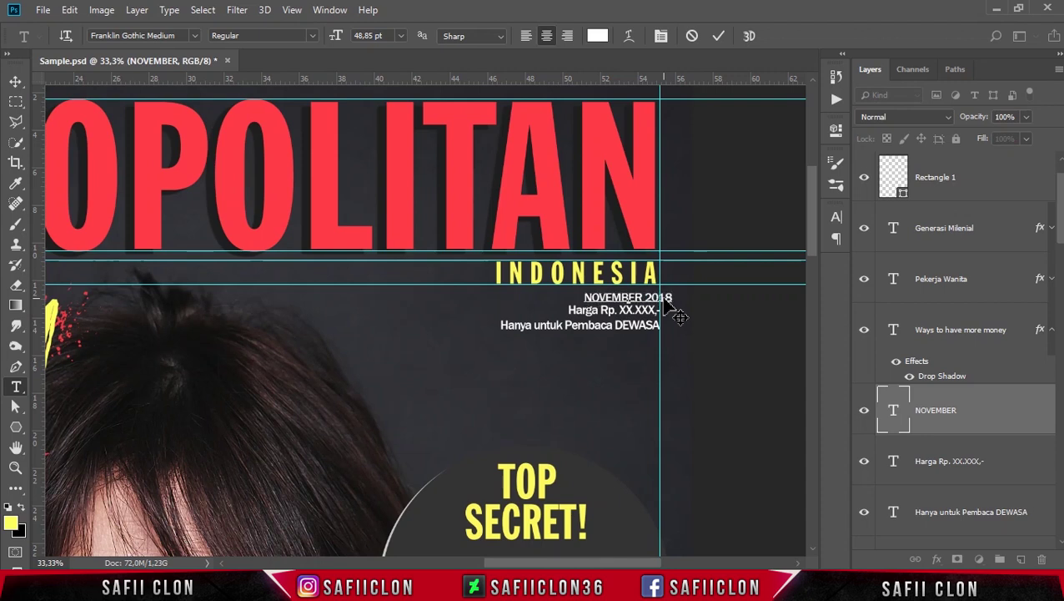
left_click(718, 35)
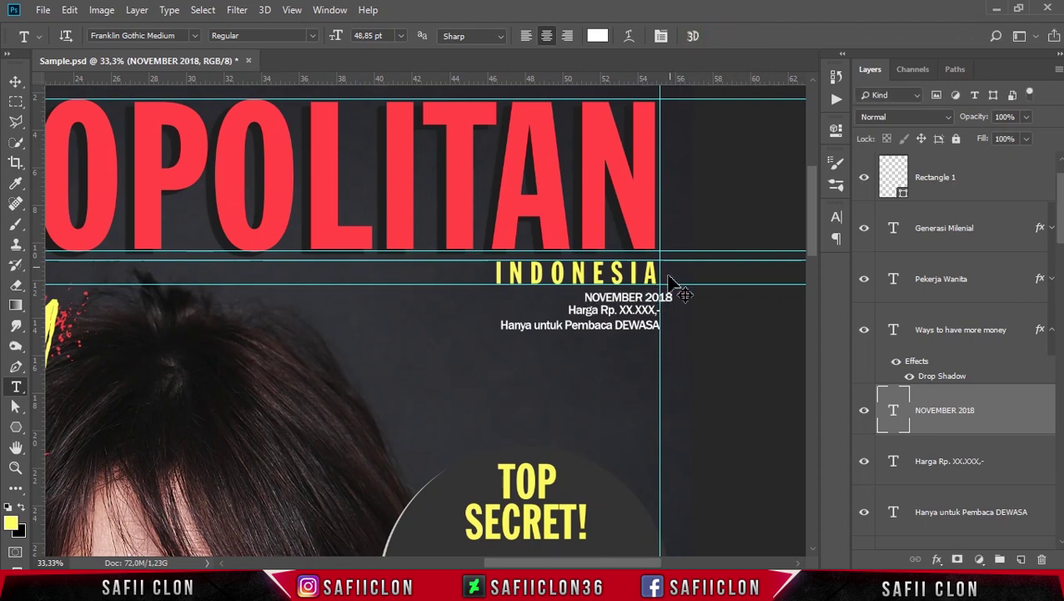
key("ctrl+t")
left_click_drag(665, 302, 647, 306)
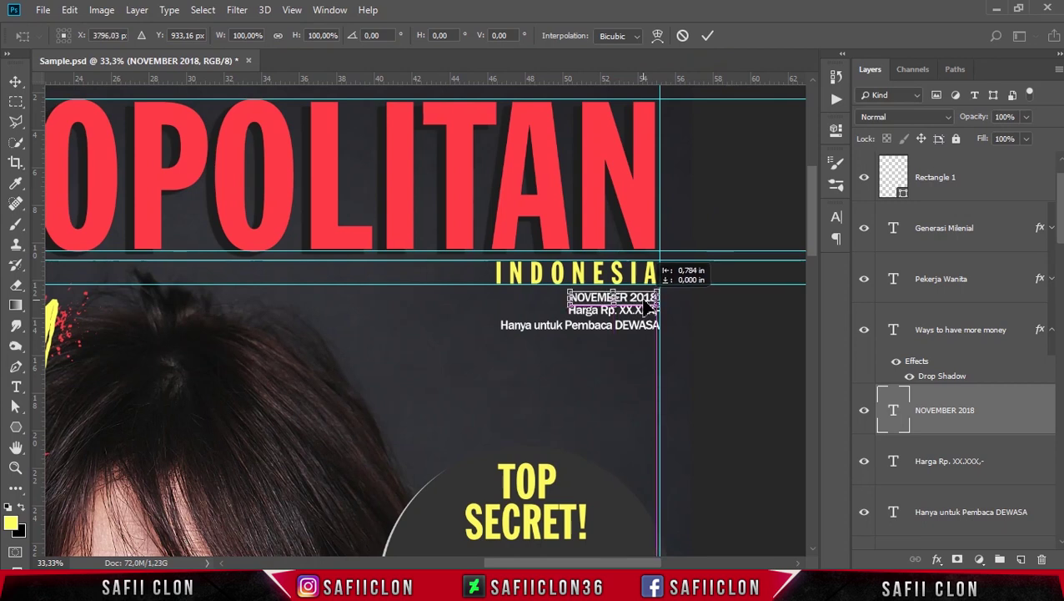
left_click_drag(648, 305, 642, 299)
key("Return")
key("t")
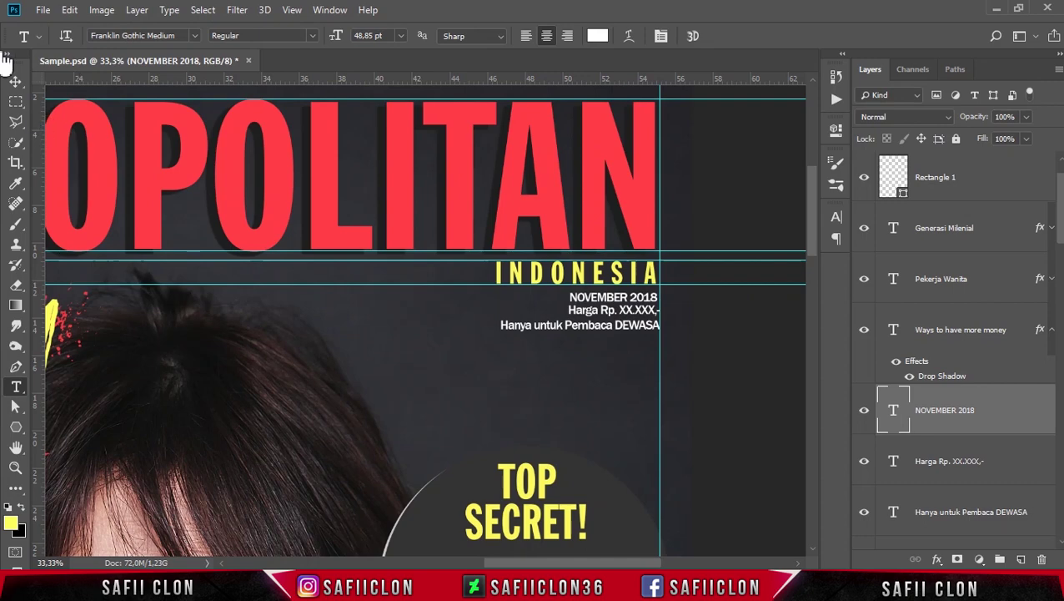
left_click(14, 81)
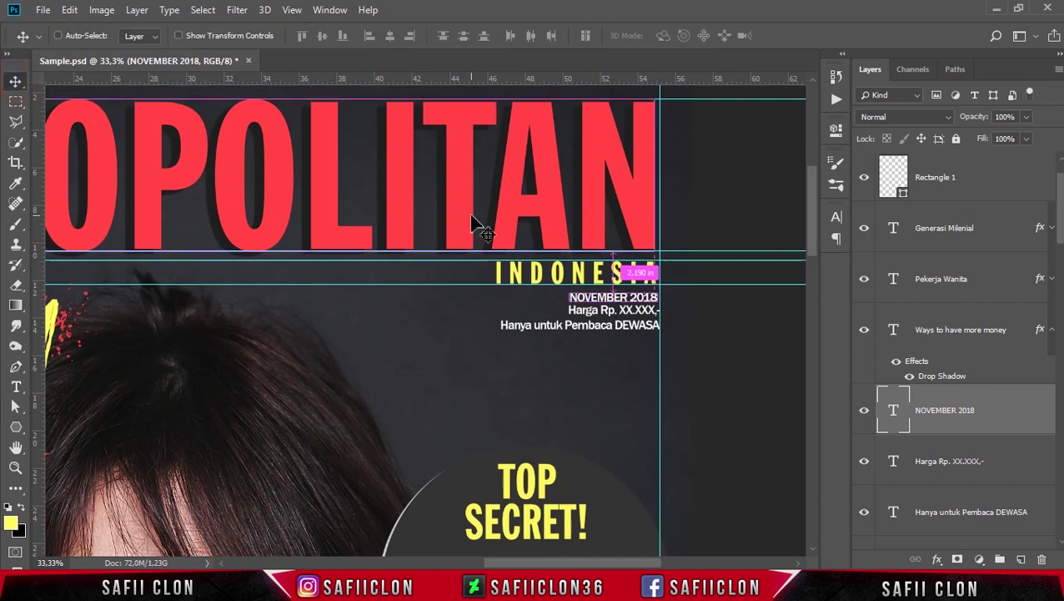
- Hide the guides and select the DEWASA, price and NOVEMBER 2018 layers
scroll(471, 224, "down", 2)
scroll(471, 223, "down", 1)
scroll(471, 223, "down", 2)
scroll(471, 224, "up", 1)
scroll(634, 197, "up", 1)
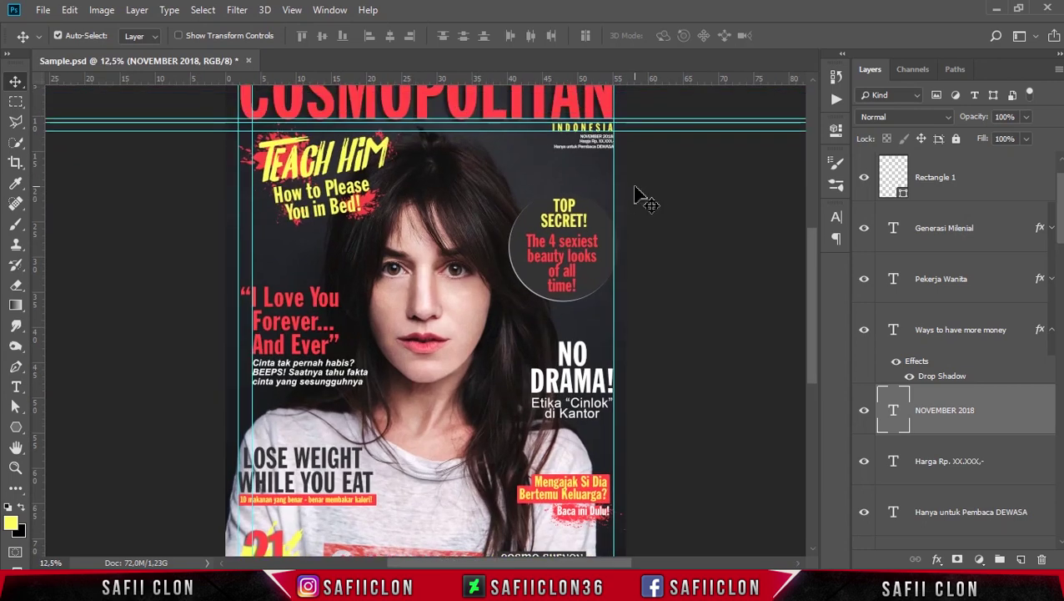
key("ctrl+semicolon")
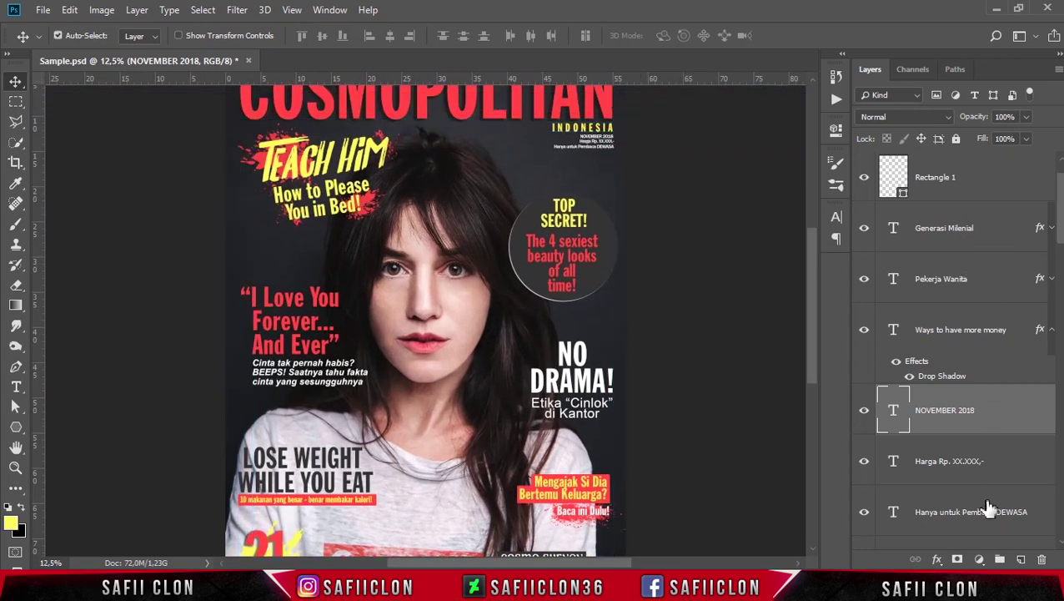
left_click(991, 519)
scroll(998, 418, "down", 2)
scroll(997, 417, "up", 1)
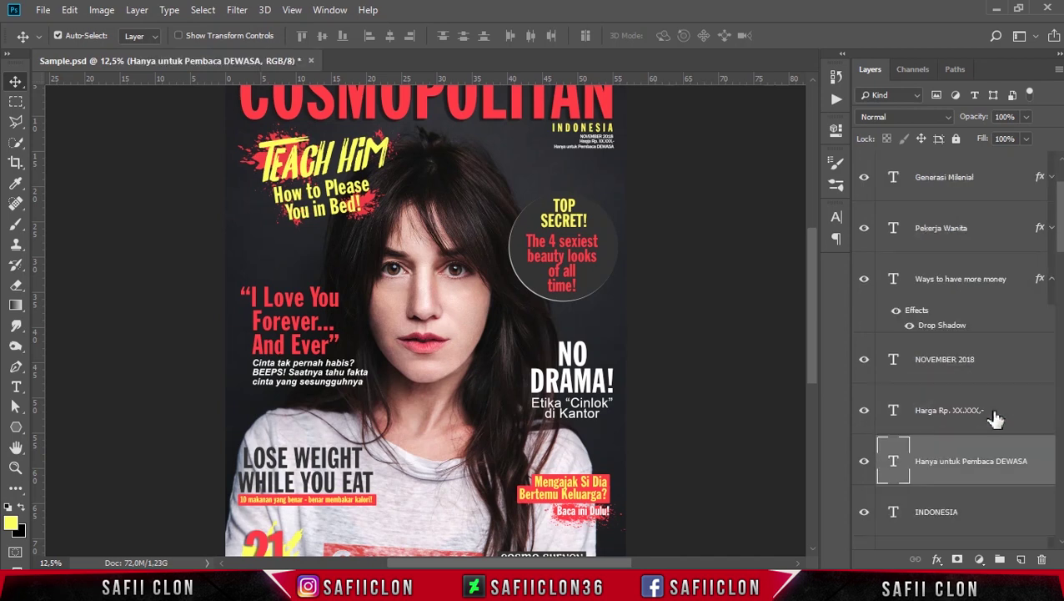
scroll(996, 419, "up", 2)
left_click(991, 460, "shift")
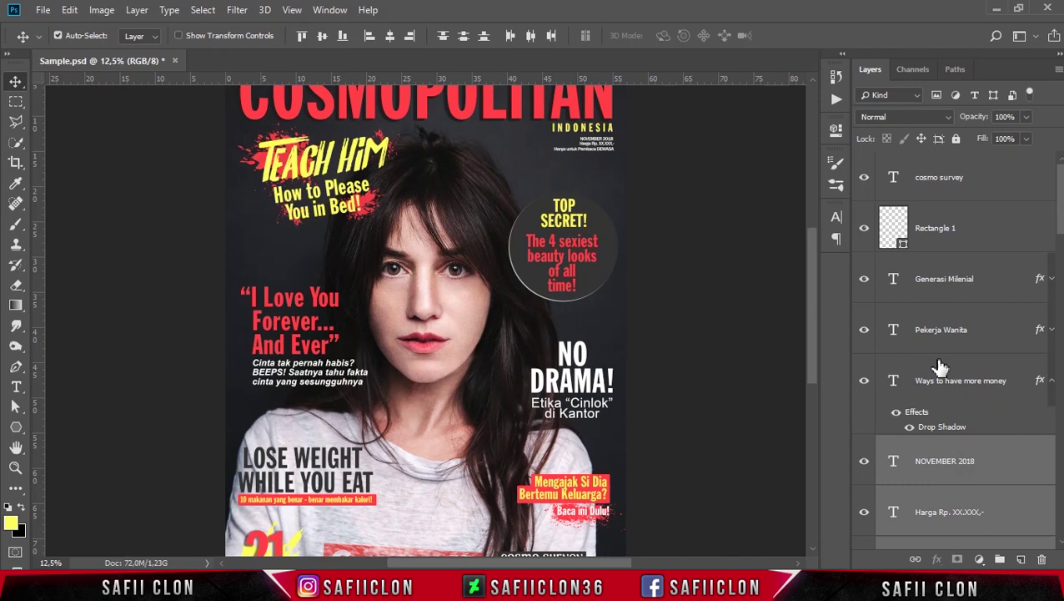
- Zoom in and back out to inspect the cover's info block
key("ctrl+minus")
key("ctrl+minus")
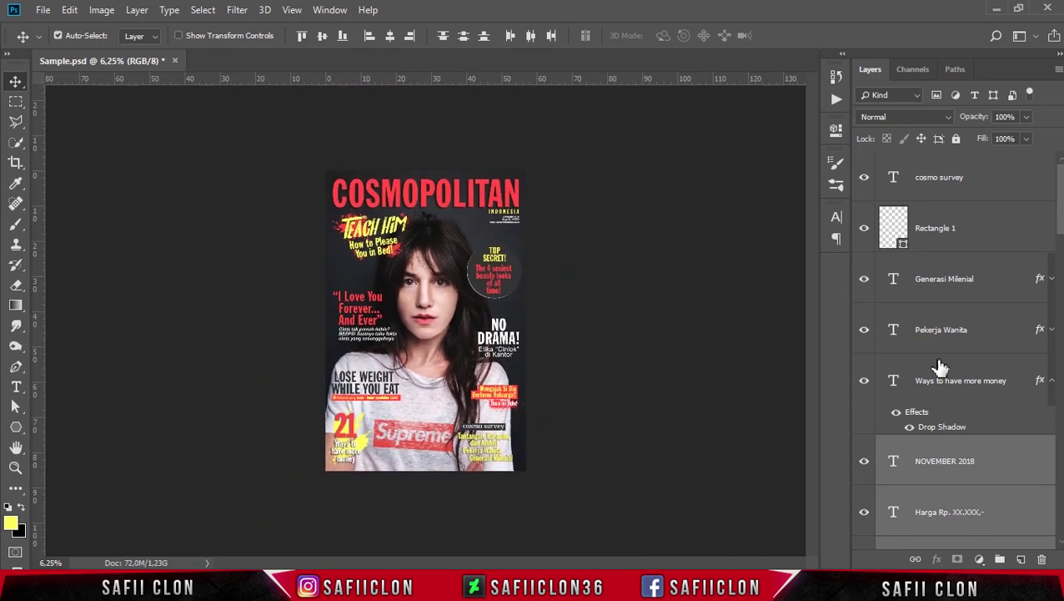
key("ctrl+plus")
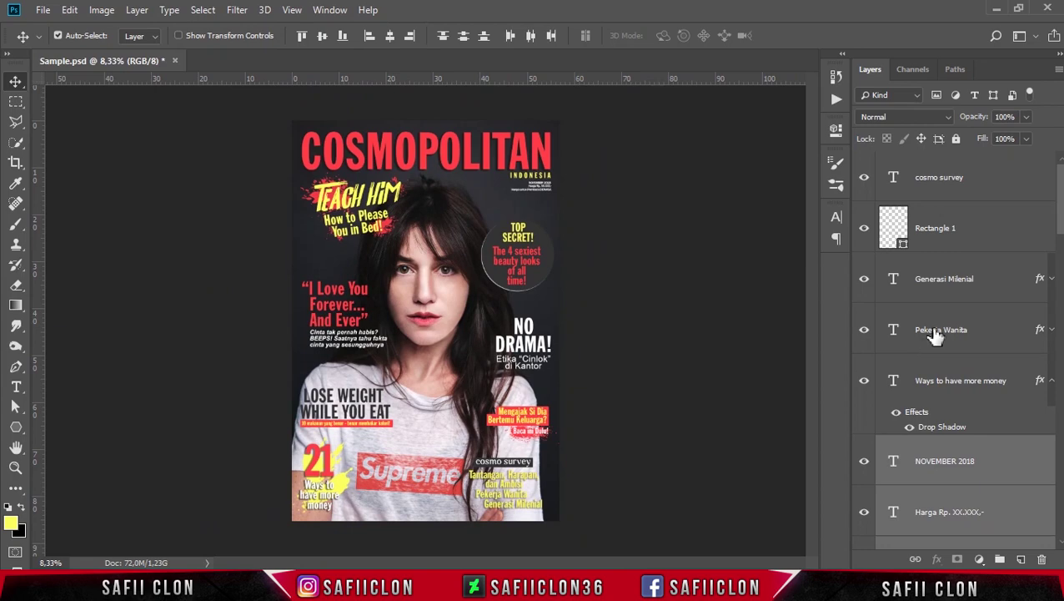
key("ctrl+plus")
key("ctrl+plus")
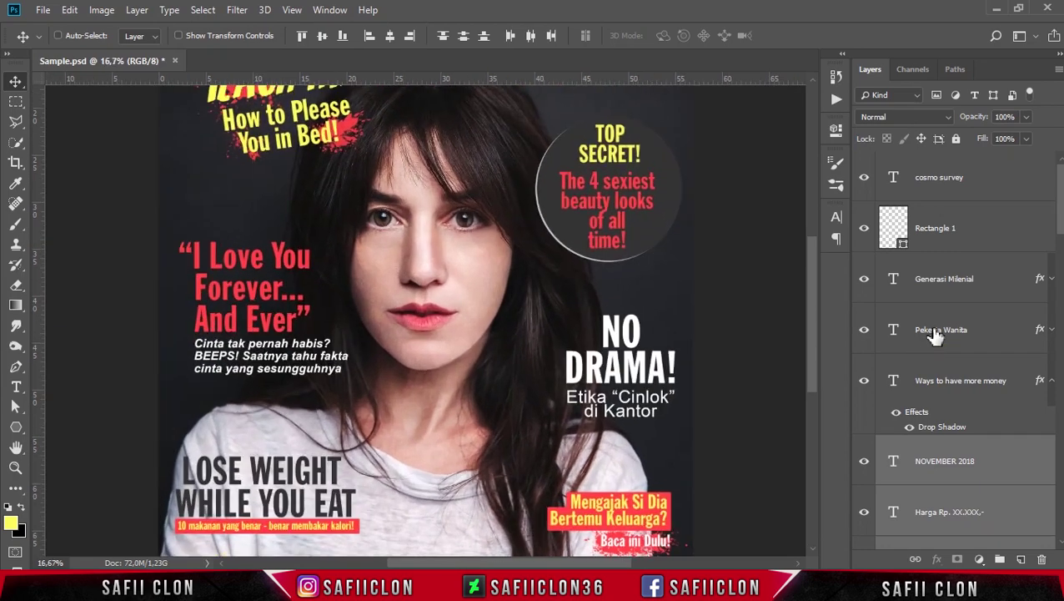
key("ctrl+plus")
mouse_move(814, 348)
left_mouse_down()
mouse_move(799, 244)
mouse_move(820, 446)
mouse_move(810, 423)
left_mouse_up()
key("ctrl+minus")
key("ctrl+minus")
key("ctrl+minus")
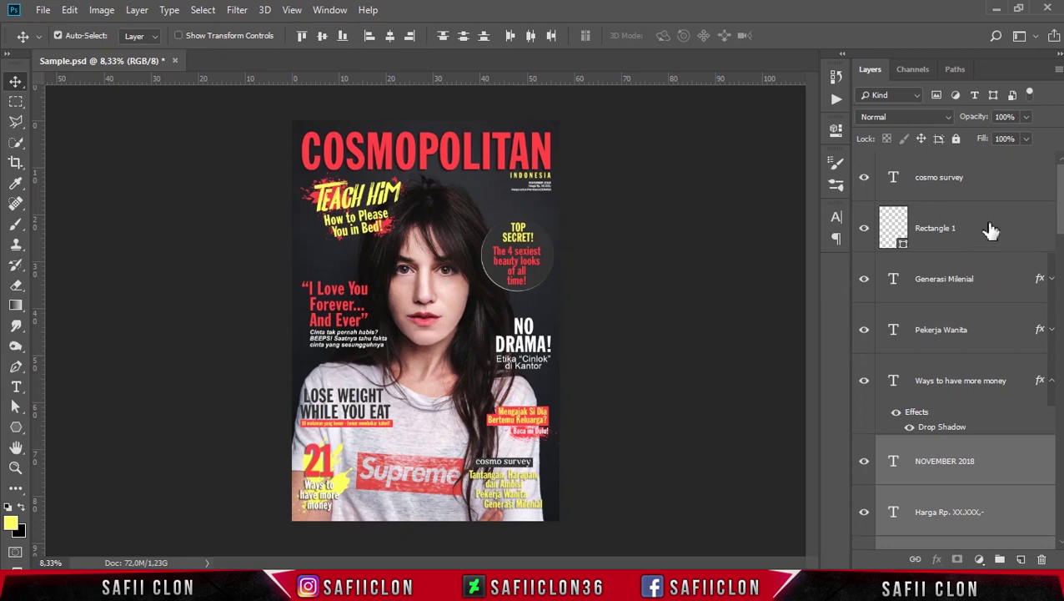
- Select layers from cosmo survey down to COSMOPOLITAN and group them with Ctrl+G
left_click(990, 182)
scroll(992, 250, "down", 3)
scroll(994, 288, "down", 3)
scroll(993, 288, "down", 3)
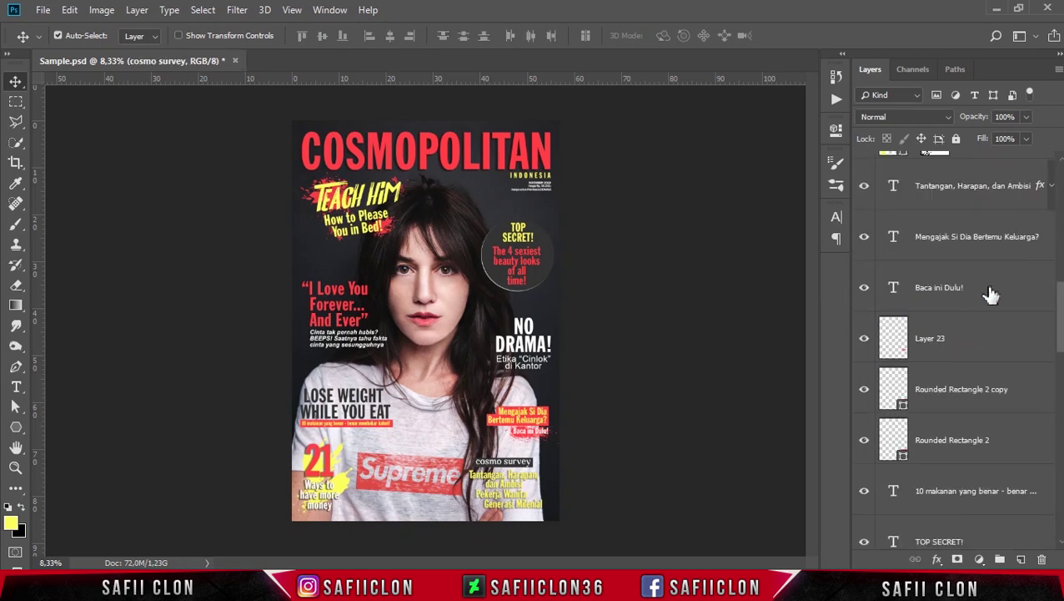
scroll(991, 308, "down", 3)
scroll(990, 317, "down", 3)
scroll(989, 301, "down", 3)
scroll(992, 288, "up", 1)
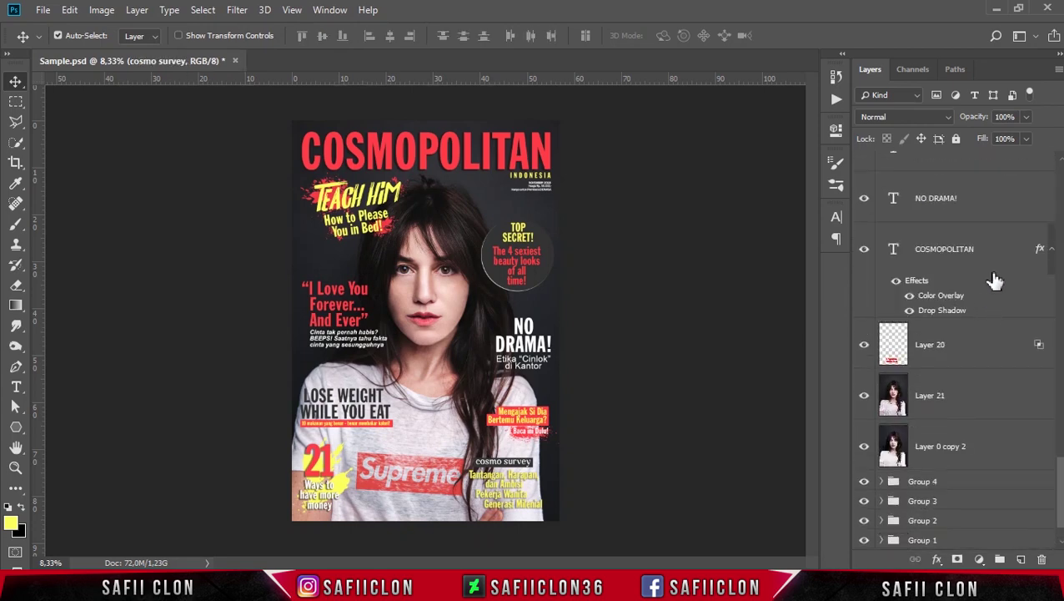
left_click(997, 259, "shift")
key("ctrl+g")
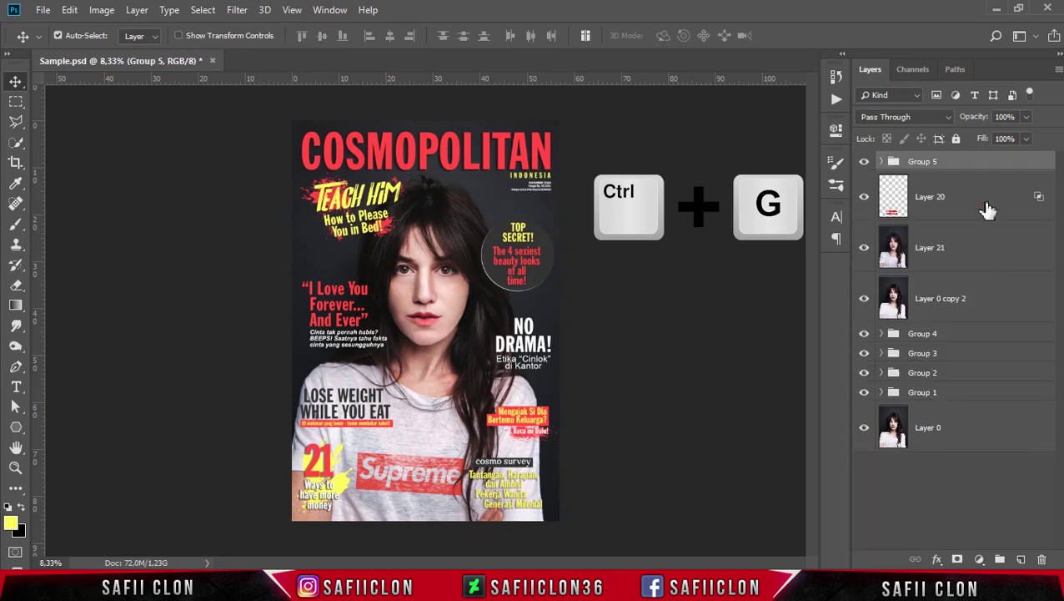
- Add a layer mask to Layer 20
left_click(974, 219)
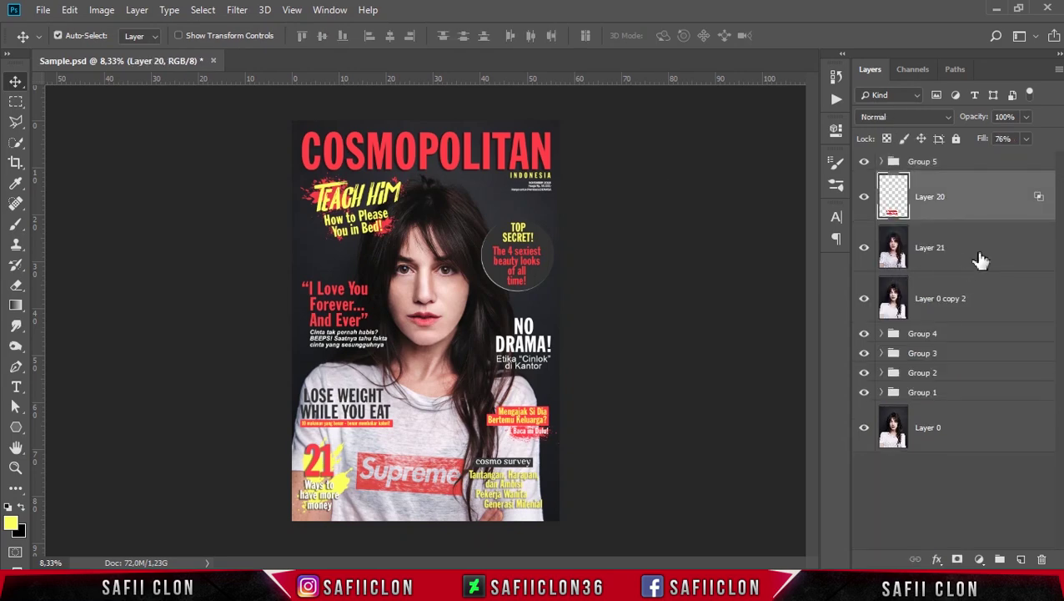
key("ctrl+plus")
key("ctrl+plus")
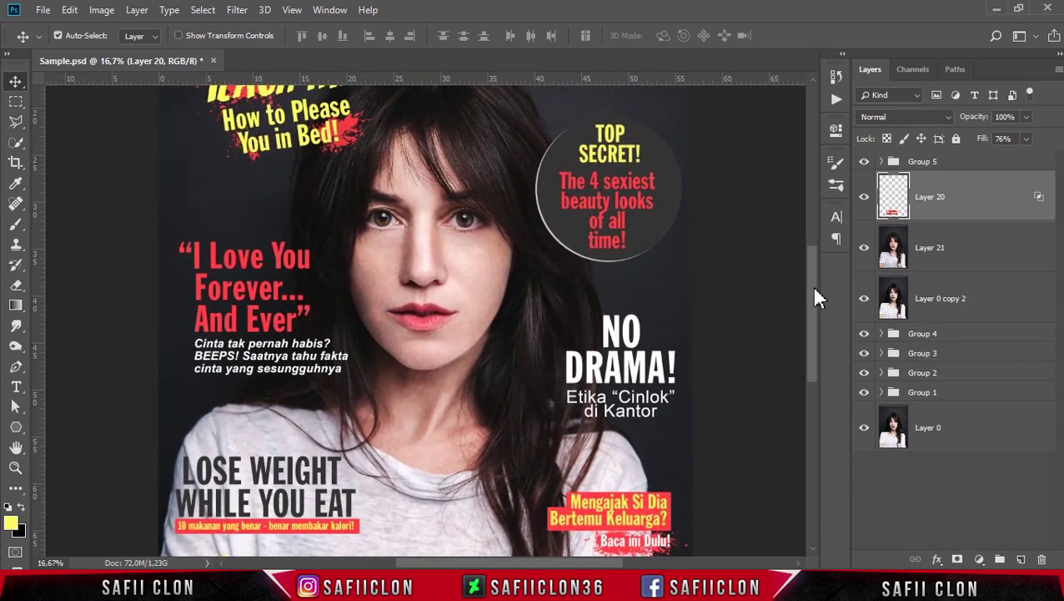
left_click_drag(813, 289, 820, 339)
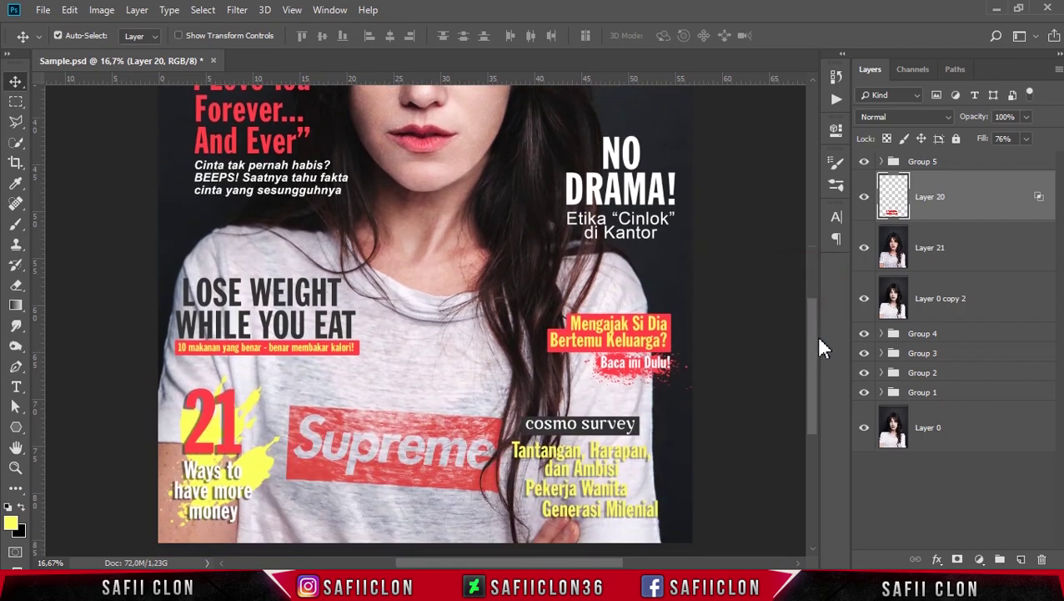
scroll(815, 333, "up", 2)
left_click(980, 208)
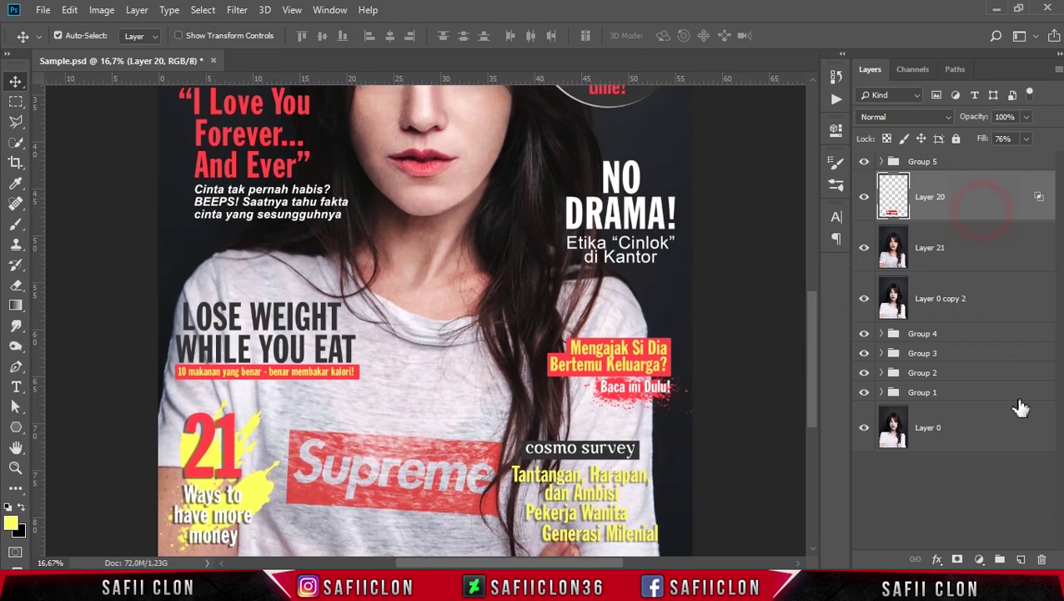
left_click(956, 560)
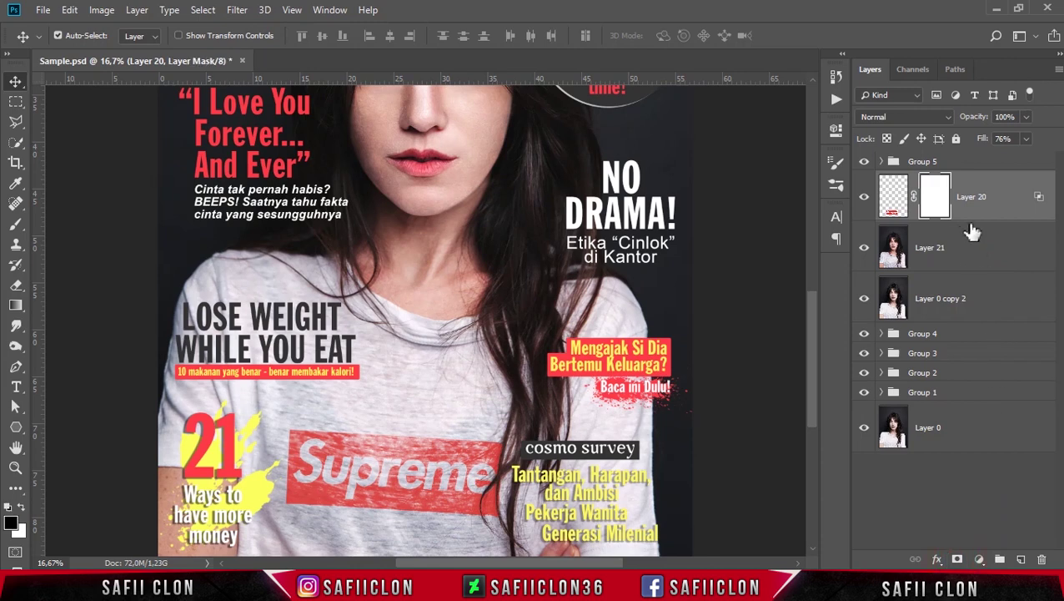
- Paint black with a Soft Round brush at 16% opacity on Layer 20's mask near the bottom
left_click(16, 225)
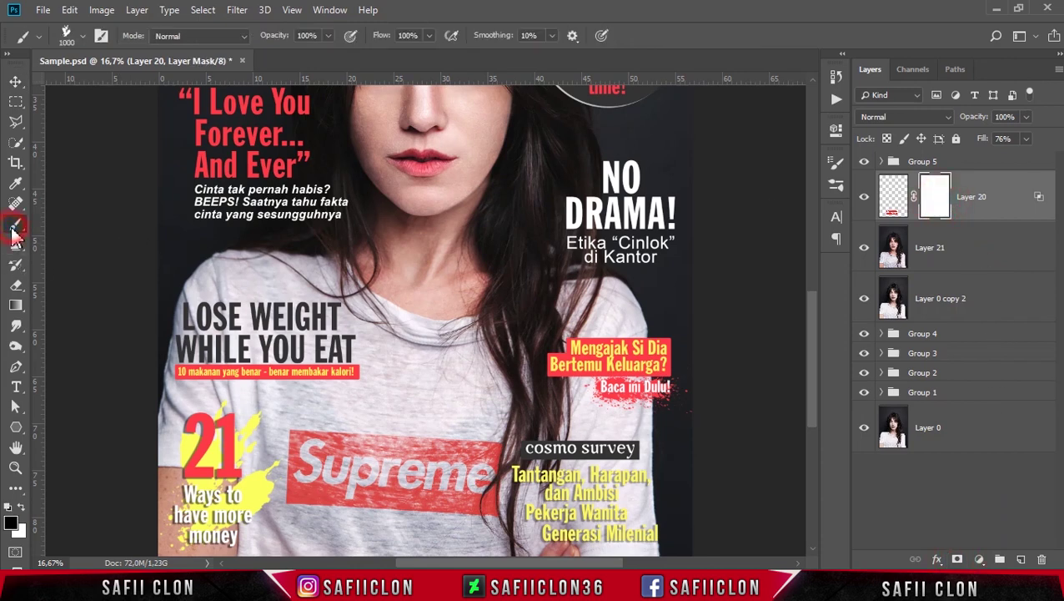
left_click(81, 36)
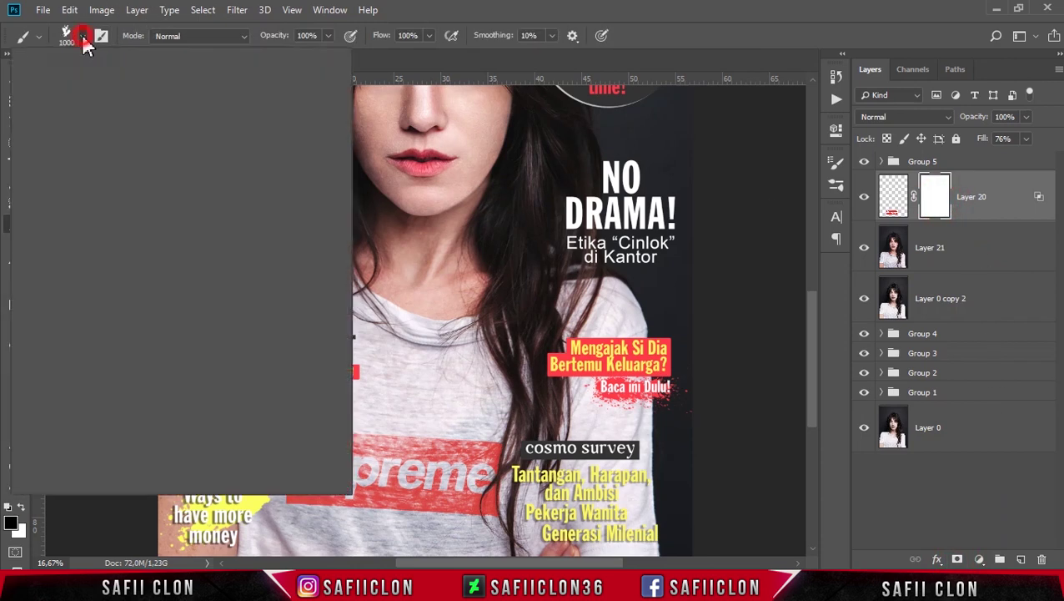
left_click_drag(309, 256, 310, 200)
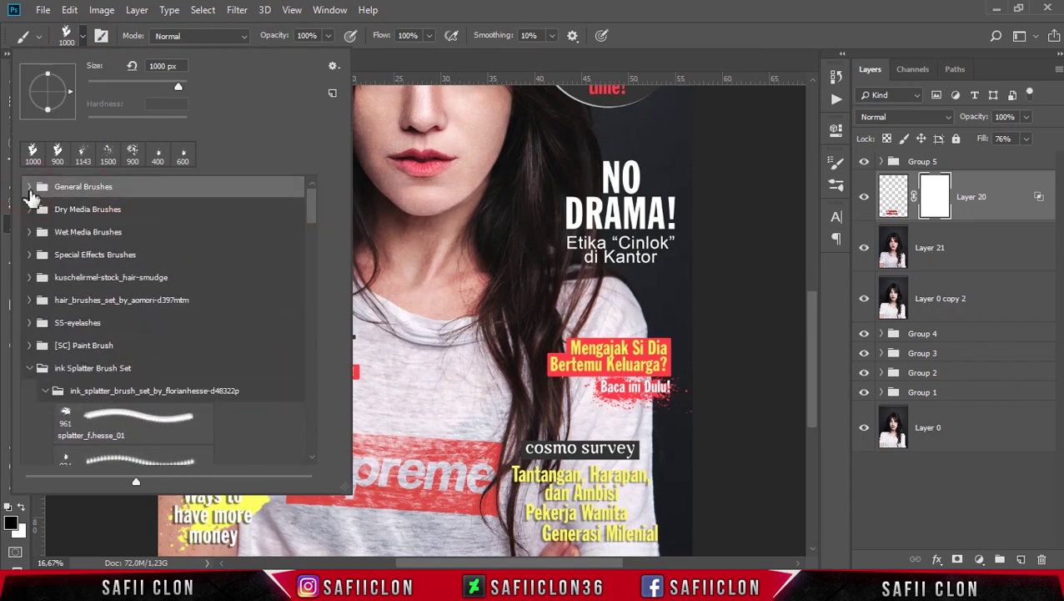
left_click(28, 185)
left_click(125, 219)
left_click(324, 69)
left_click(328, 38)
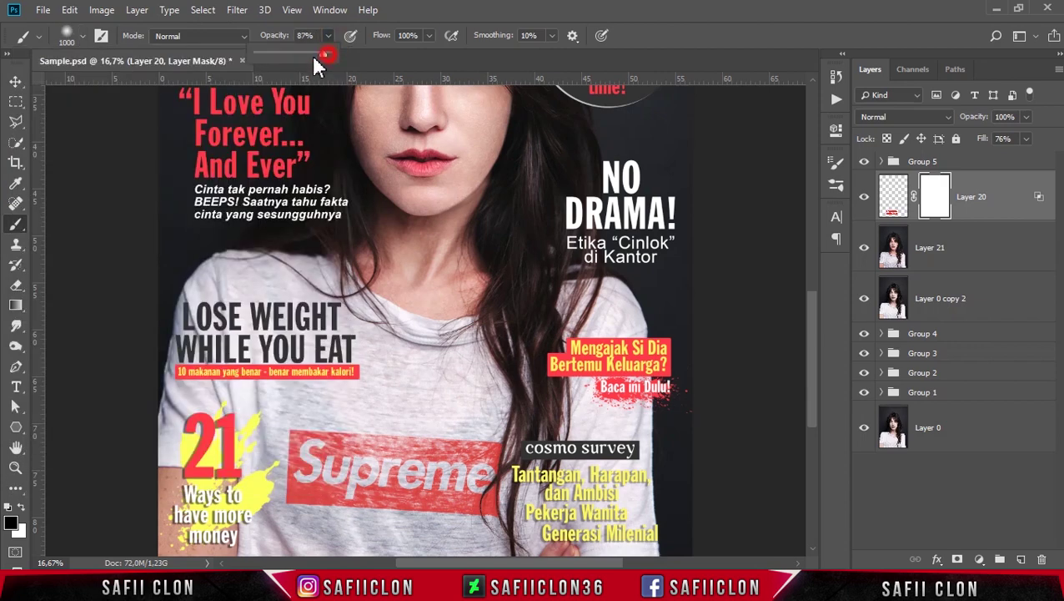
left_click(428, 9)
key("bracketleft")
key("bracketleft")
key("bracketleft")
key("bracketleft")
key("bracketleft")
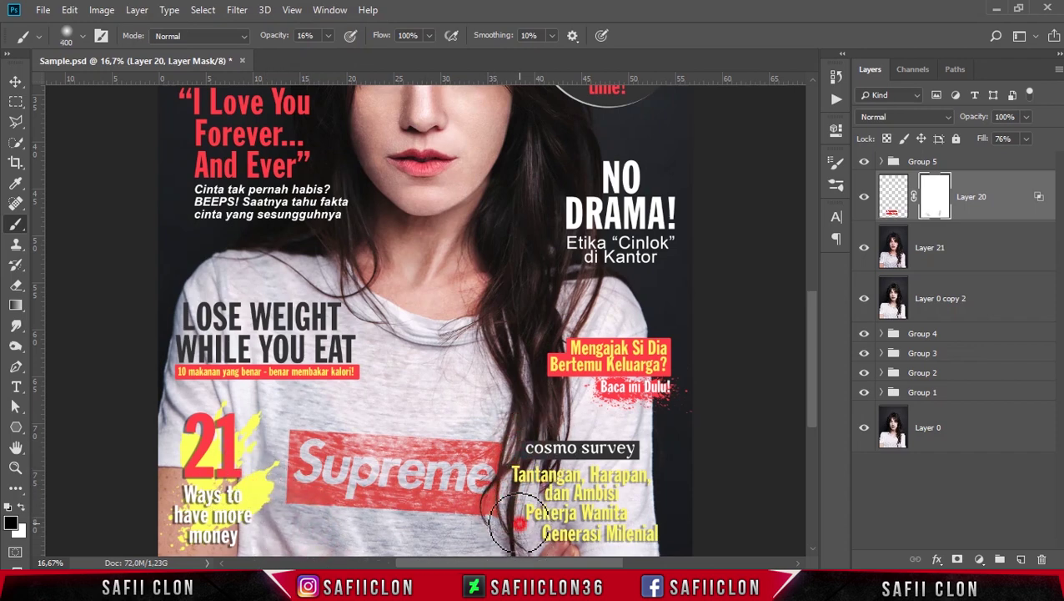
mouse_move(263, 500)
left_mouse_down()
mouse_move(296, 547)
mouse_move(265, 500)
left_mouse_up()
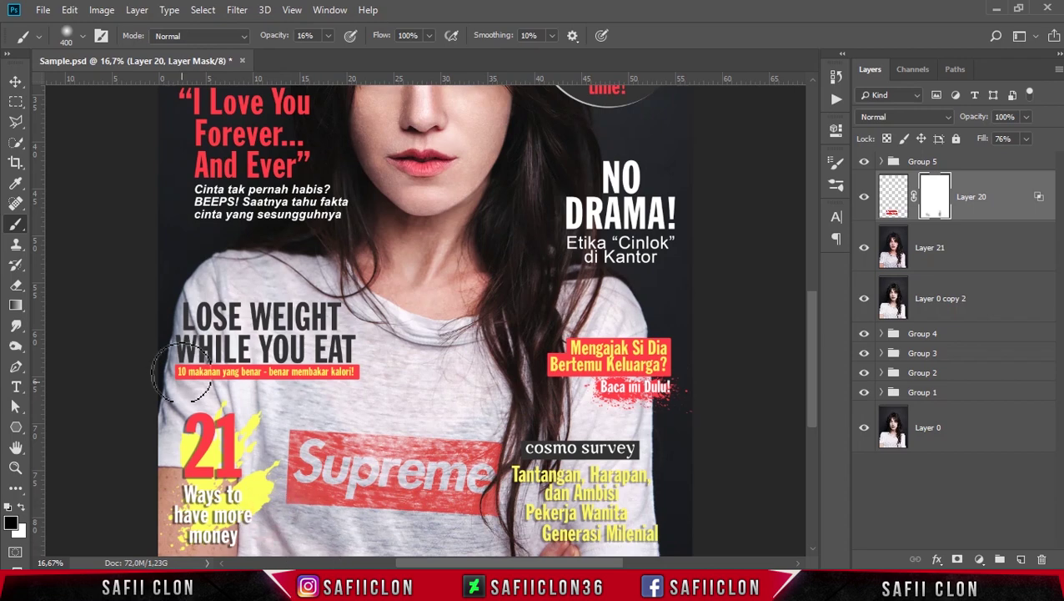
left_click(15, 83)
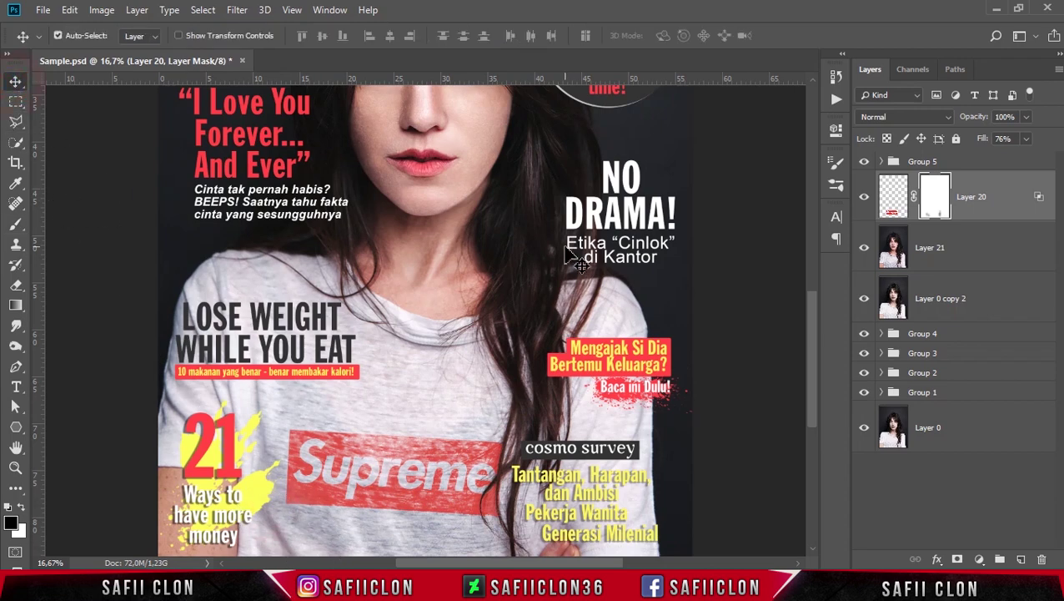
- Toggle Layer 20 to compare the mask result, then select Group 5
key("ctrl+minus")
key("ctrl+minus")
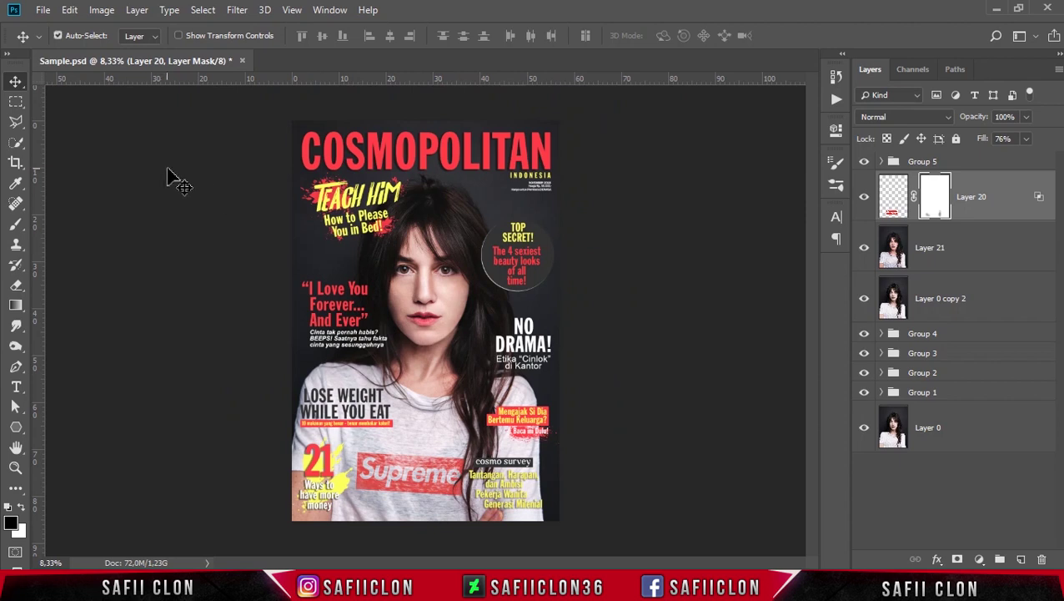
left_click(16, 81)
left_click(864, 197)
left_click(864, 197)
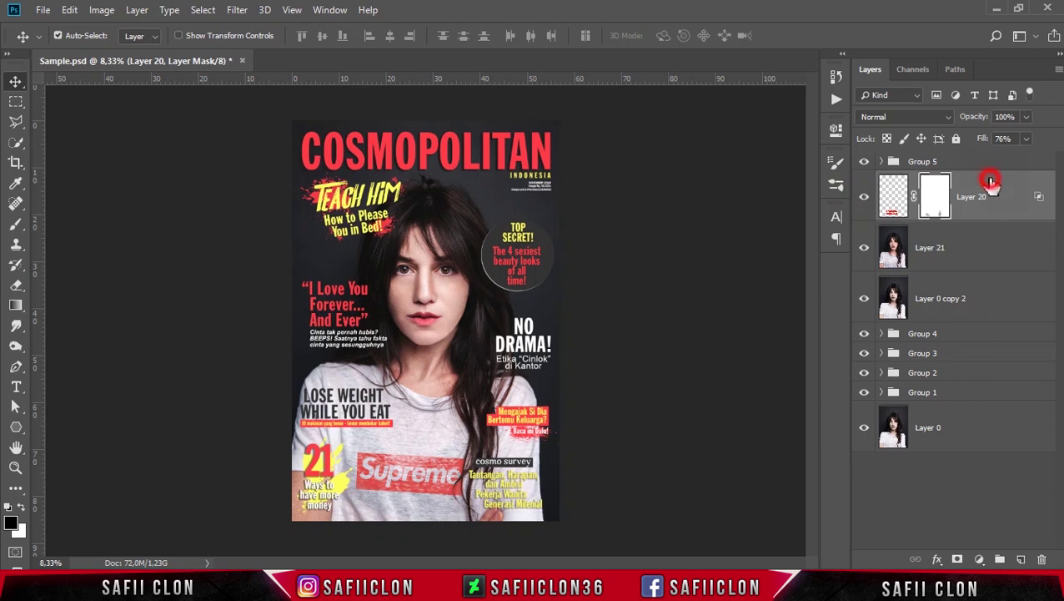
key("ctrl+2")
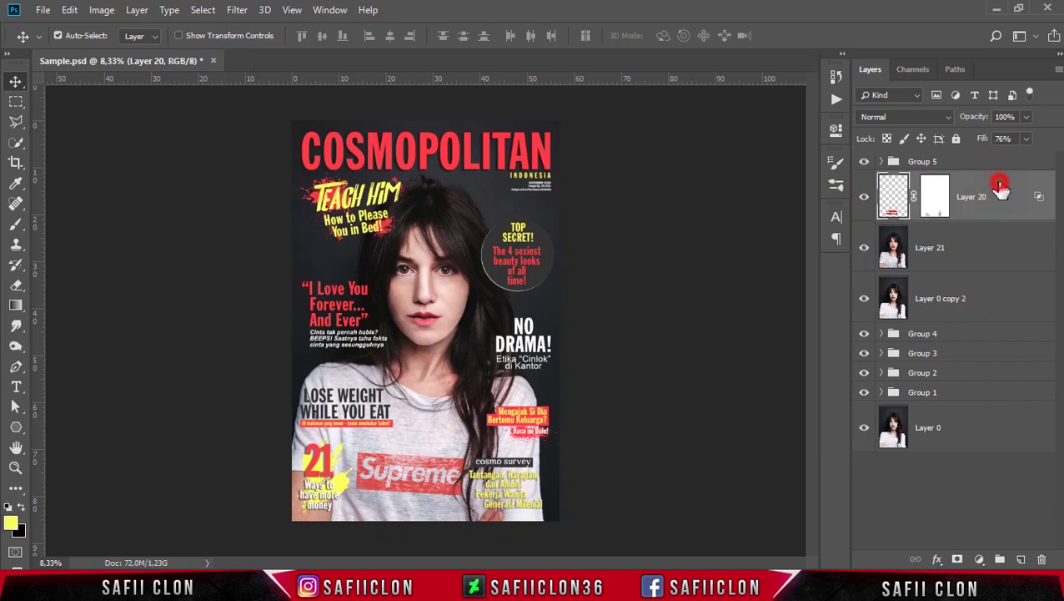
key("alt+bracketright")
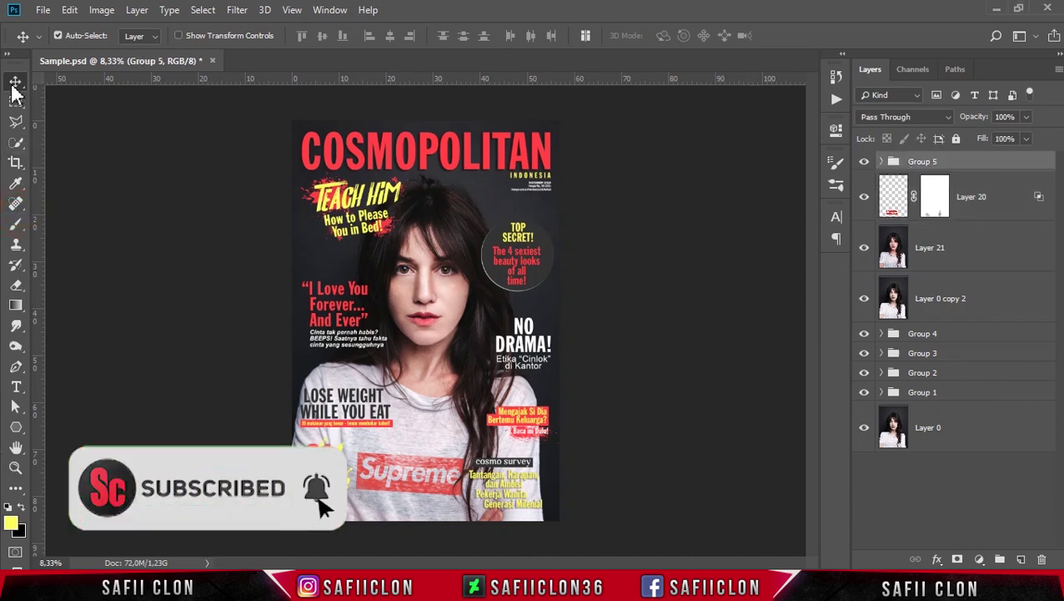
left_click(496, 276)
- Change the Ellipse 1 circle's fill to light blue #49b0ff
scroll(984, 501, "down", 2)
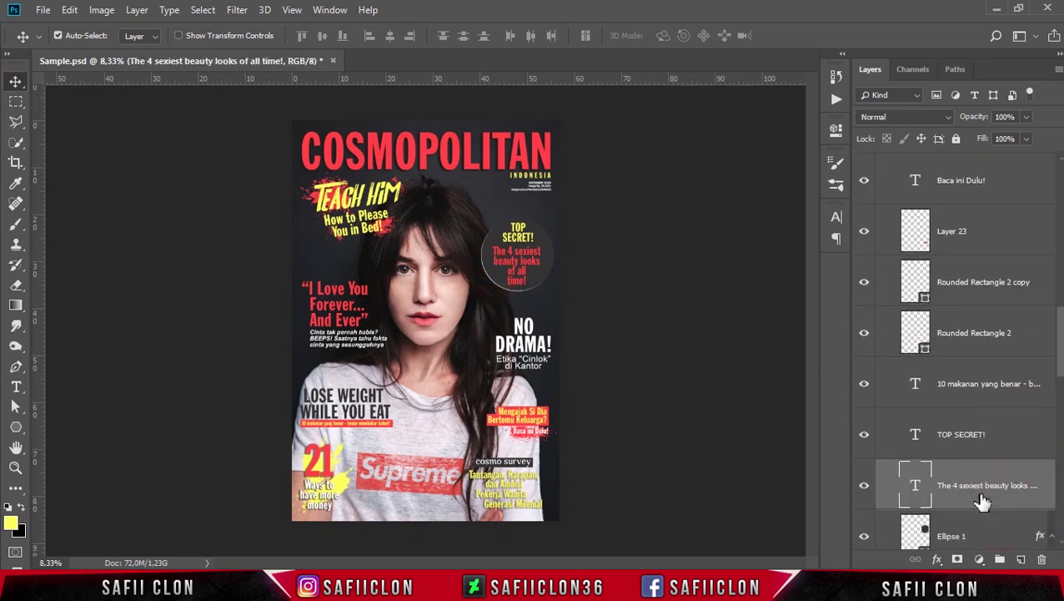
left_click(982, 497)
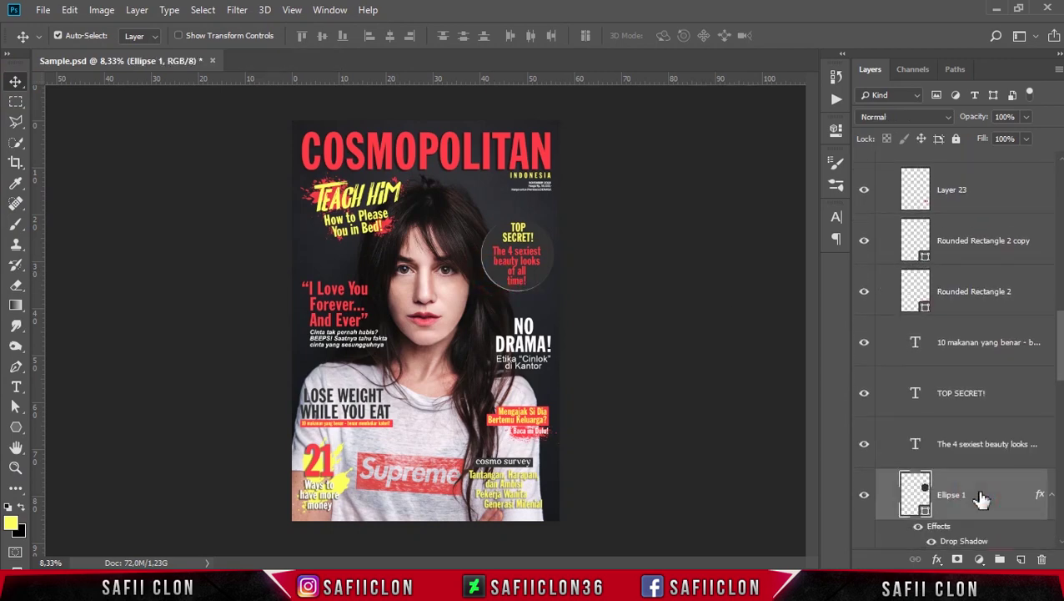
double_click(923, 511)
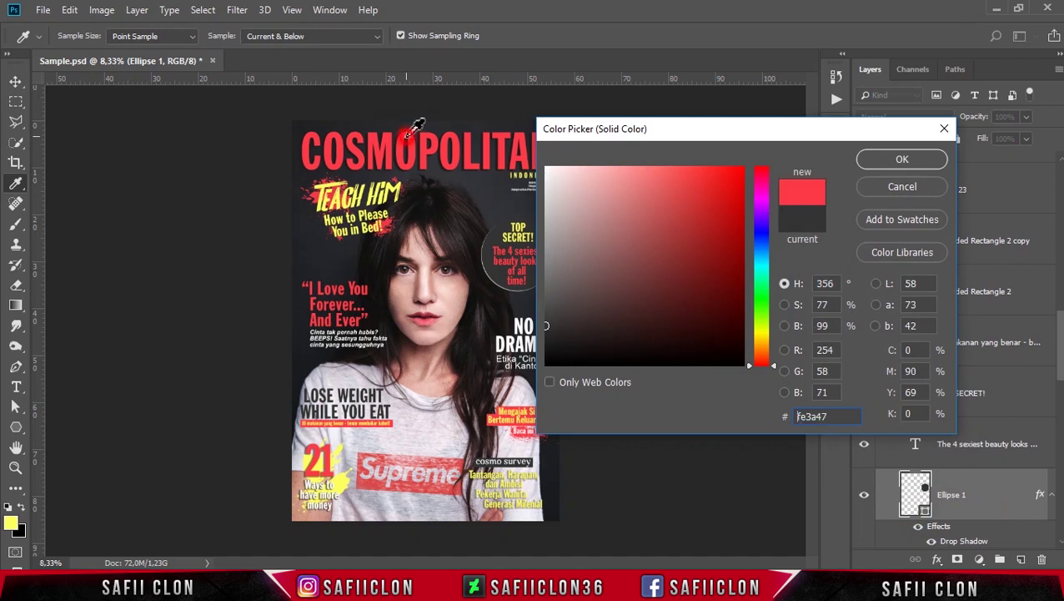
left_click(408, 140)
left_click_drag(691, 138, 733, 142)
left_click_drag(805, 255, 801, 264)
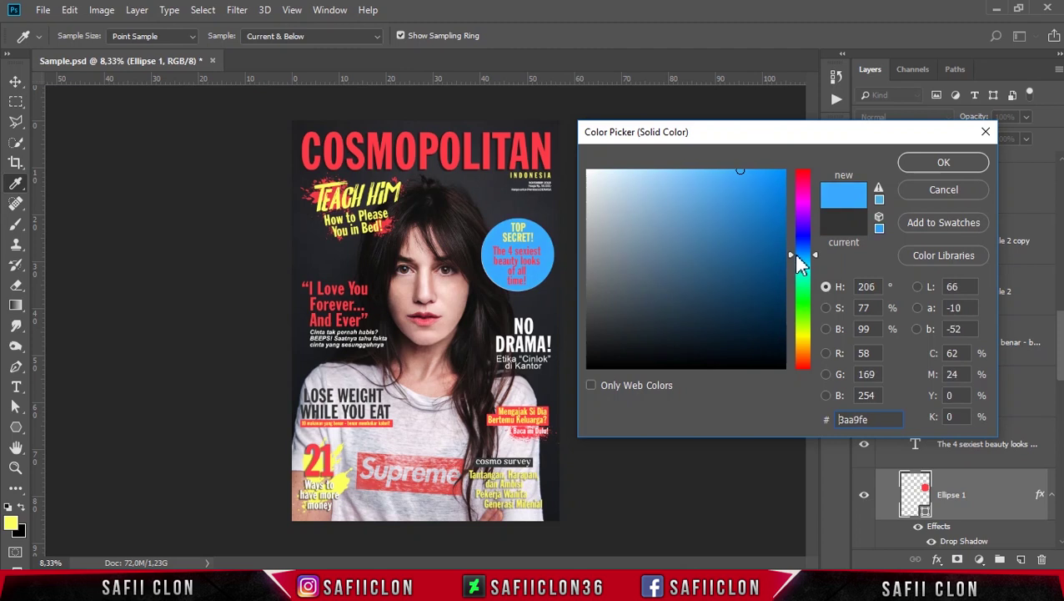
left_click_drag(736, 172, 723, 172)
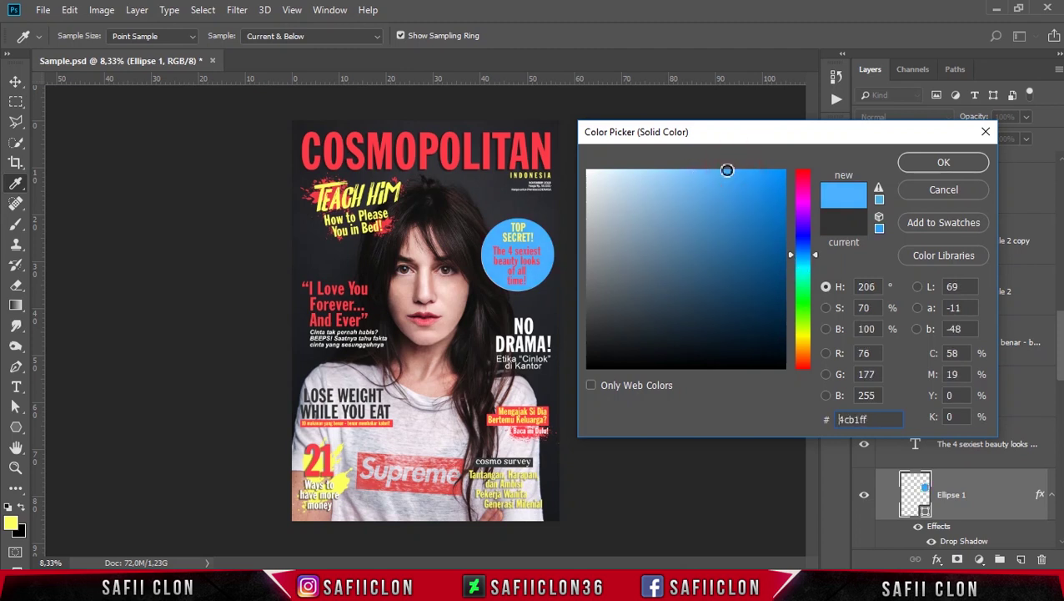
left_click_drag(723, 172, 729, 170)
left_click(943, 163)
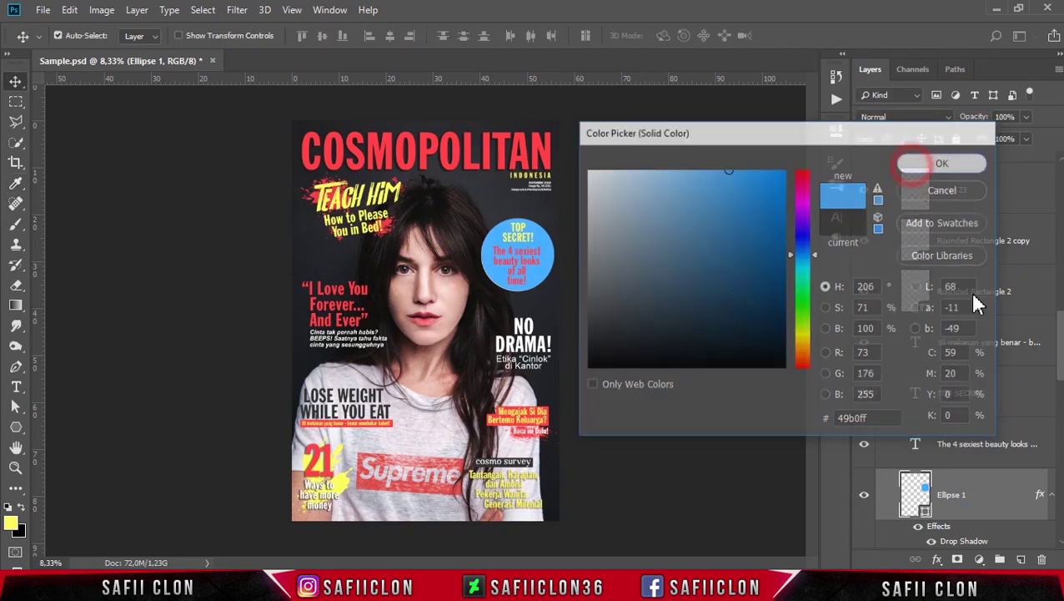
left_click(989, 455)
- Set Ellipse 1's drop shadow to white (#ffffff) with a 24 px distance
double_click(982, 467)
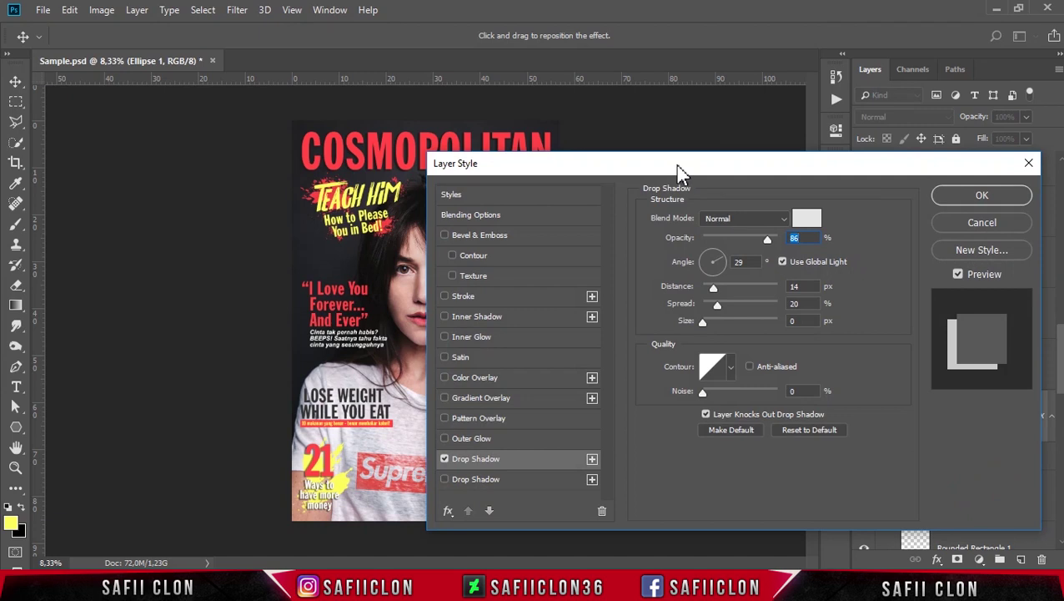
left_click_drag(680, 171, 895, 160)
left_click_drag(929, 278, 936, 279)
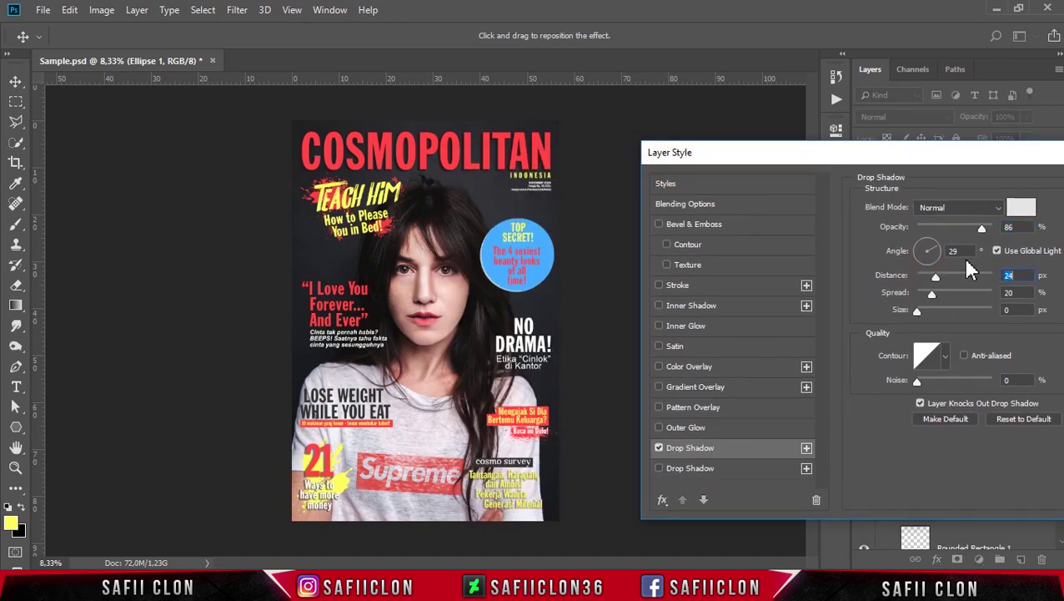
left_click(1020, 207)
mouse_move(615, 201)
left_mouse_down()
mouse_move(588, 292)
mouse_move(579, 153)
left_mouse_up()
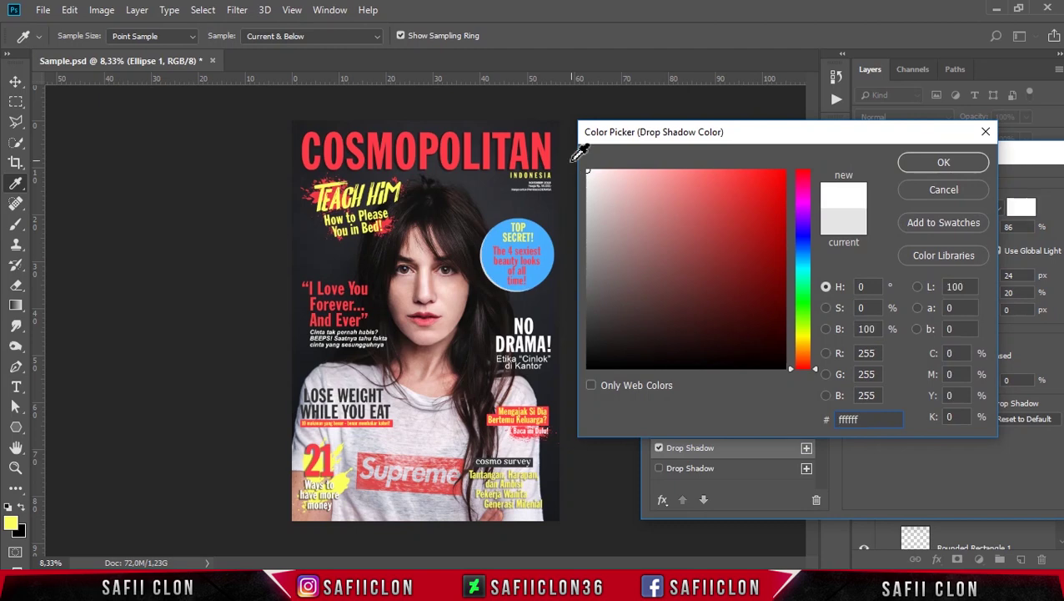
left_click(944, 162)
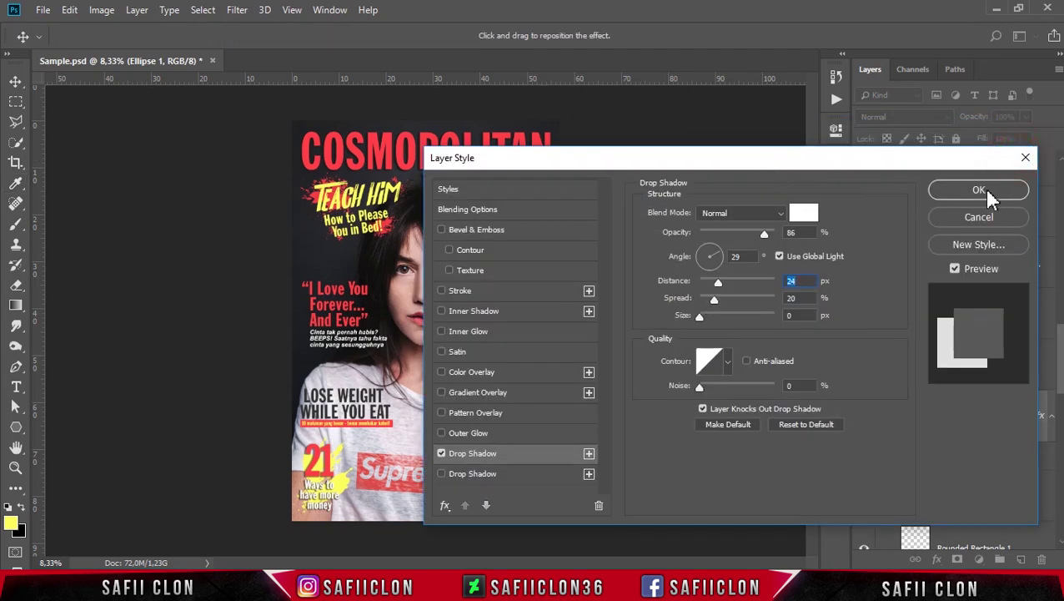
left_click(941, 193)
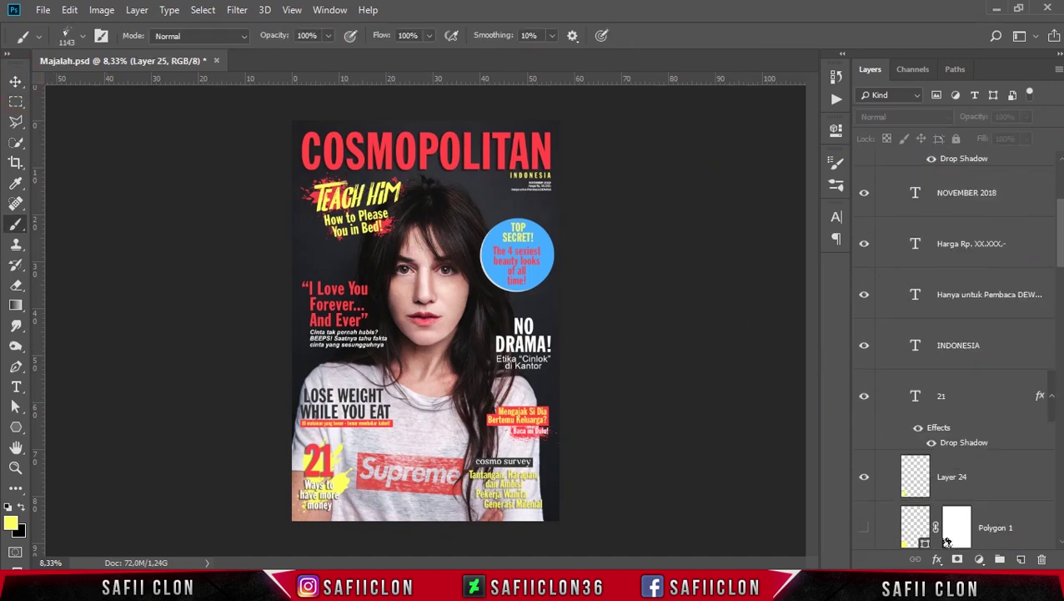
- Collapse Group 5 and stamp all visible layers into a new merged layer with Ctrl+Shift+Alt+E
left_click(891, 164)
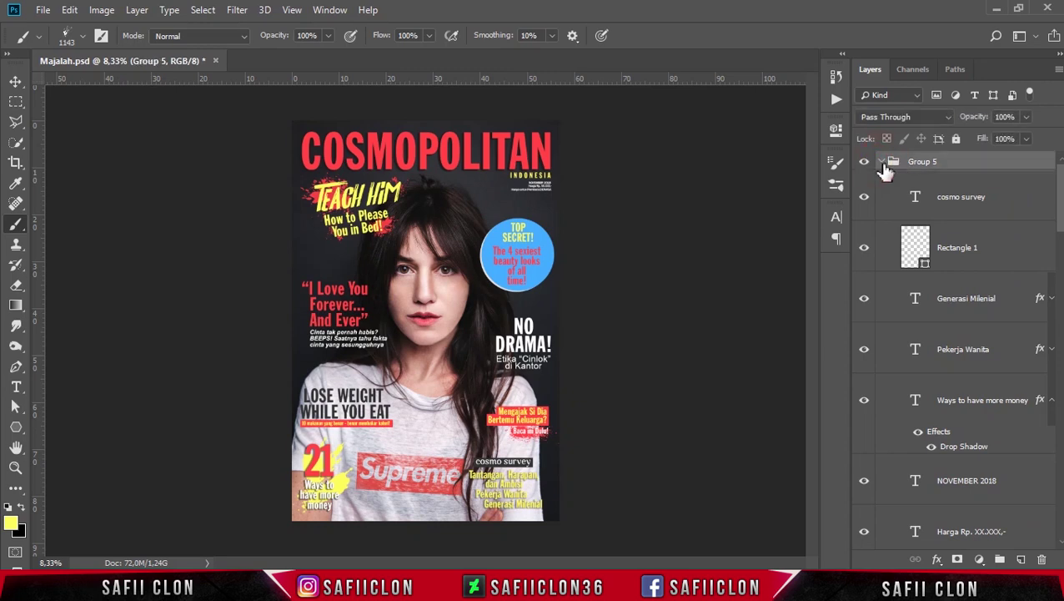
left_click(883, 162)
key("ctrl+shift+alt+e")
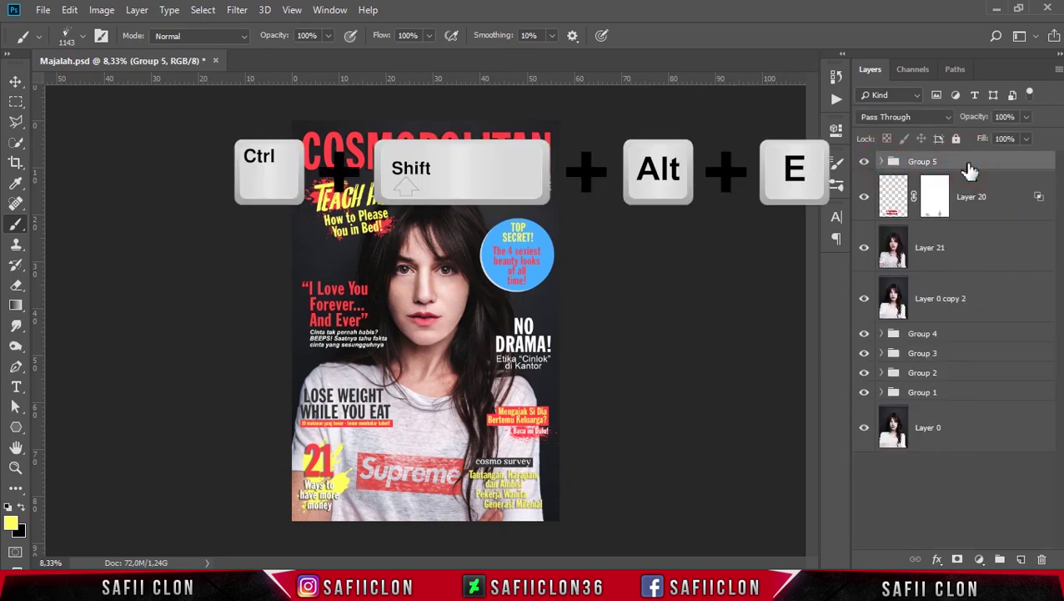